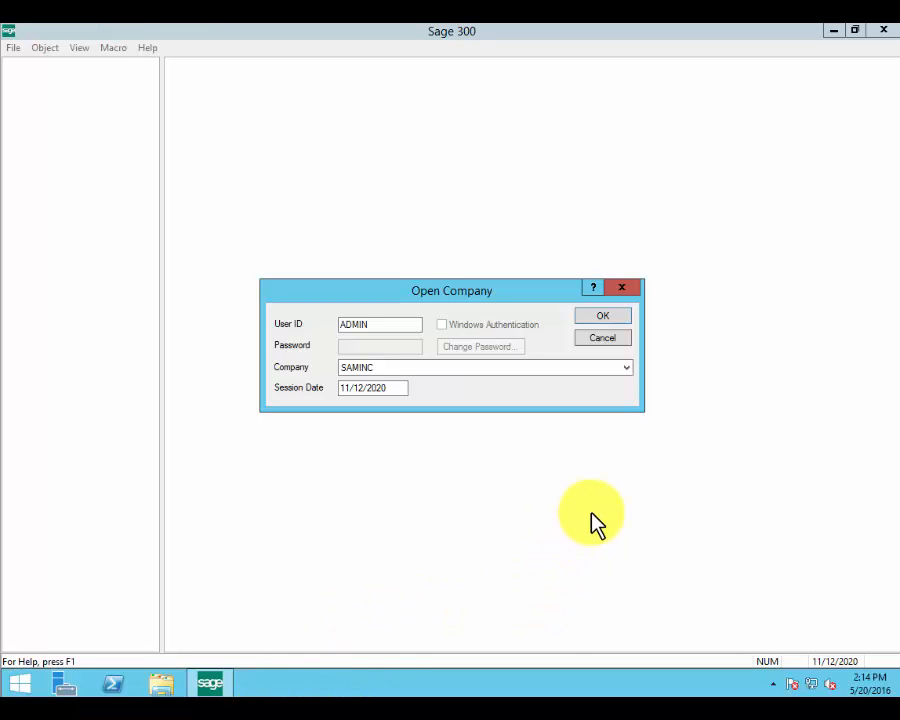
Open the SAMINC company as ADMIN with session date 11/12/2020
left_click(621, 315)
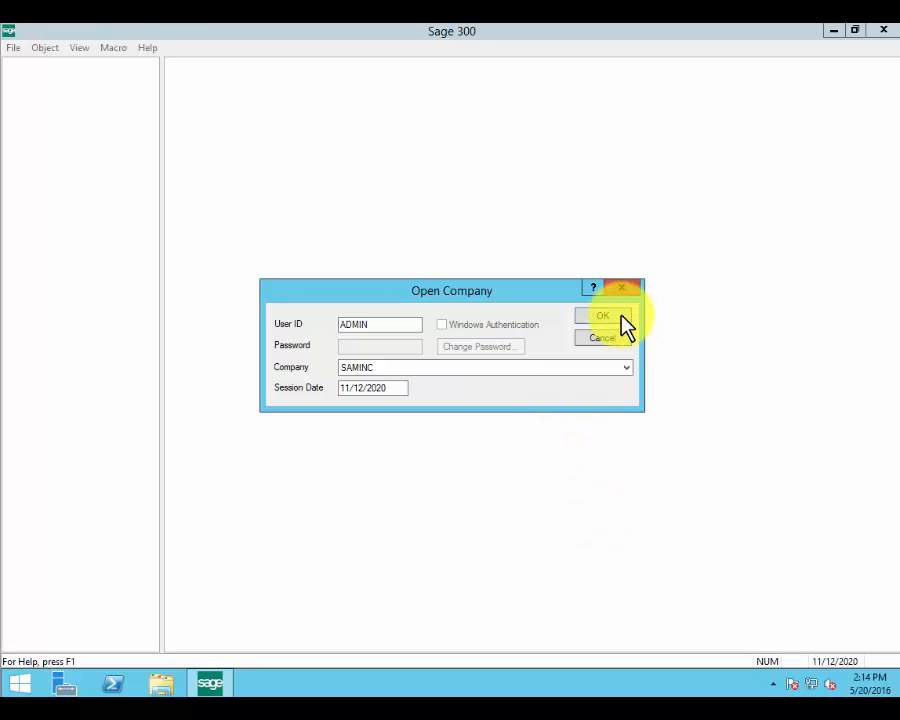
left_click(625, 368)
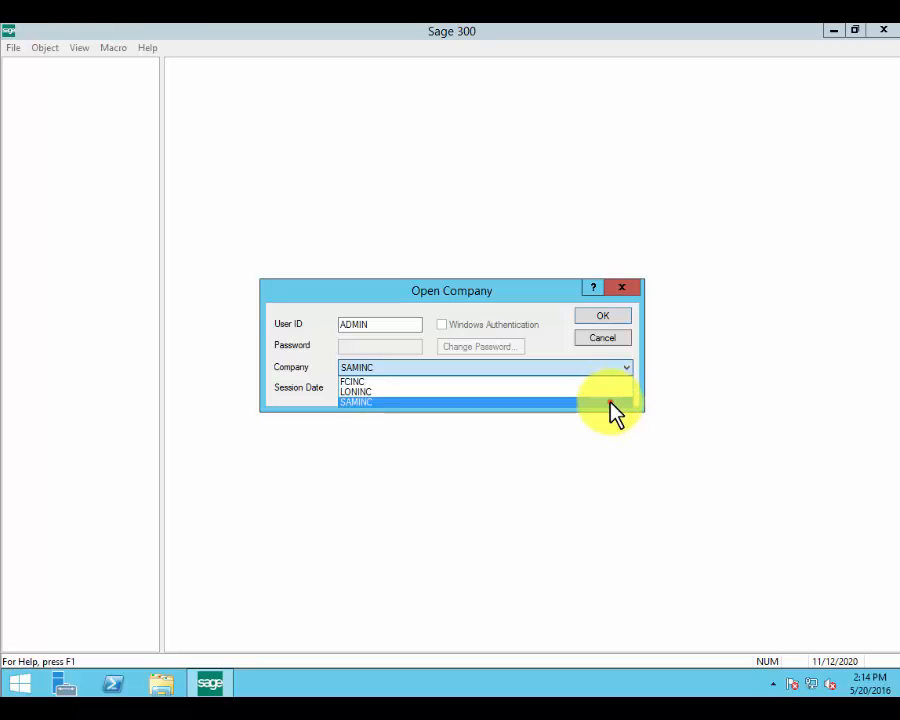
left_click(613, 402)
left_click(612, 316)
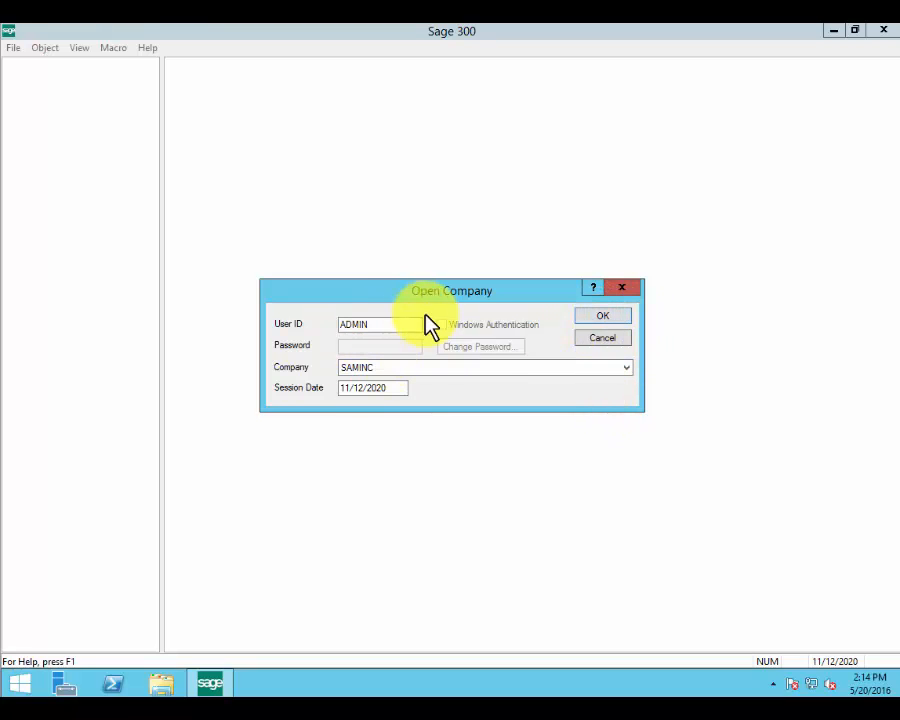
left_click(605, 316)
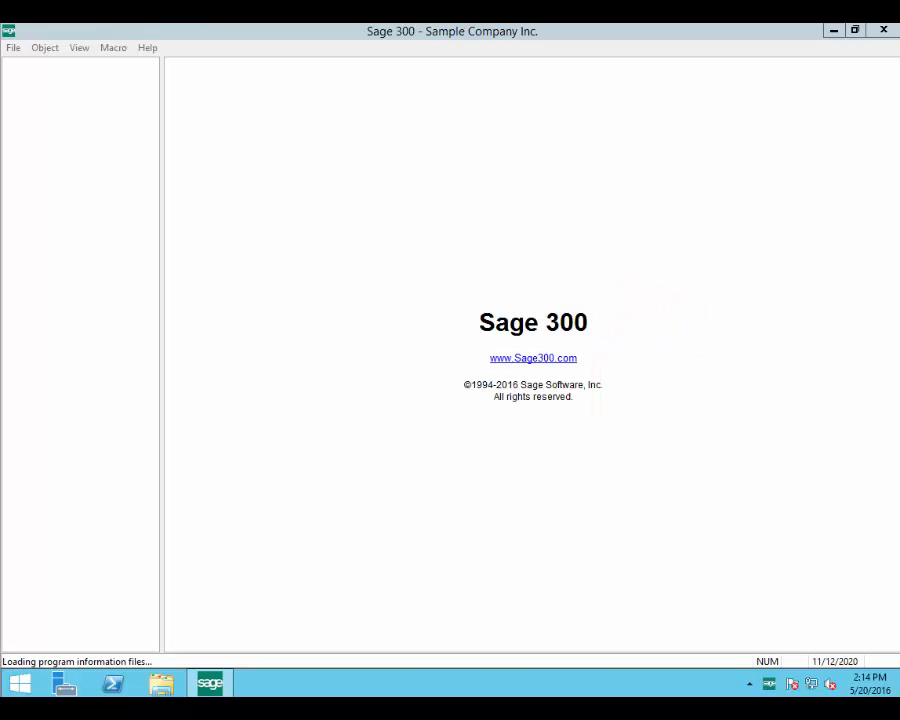
left_click(597, 428)
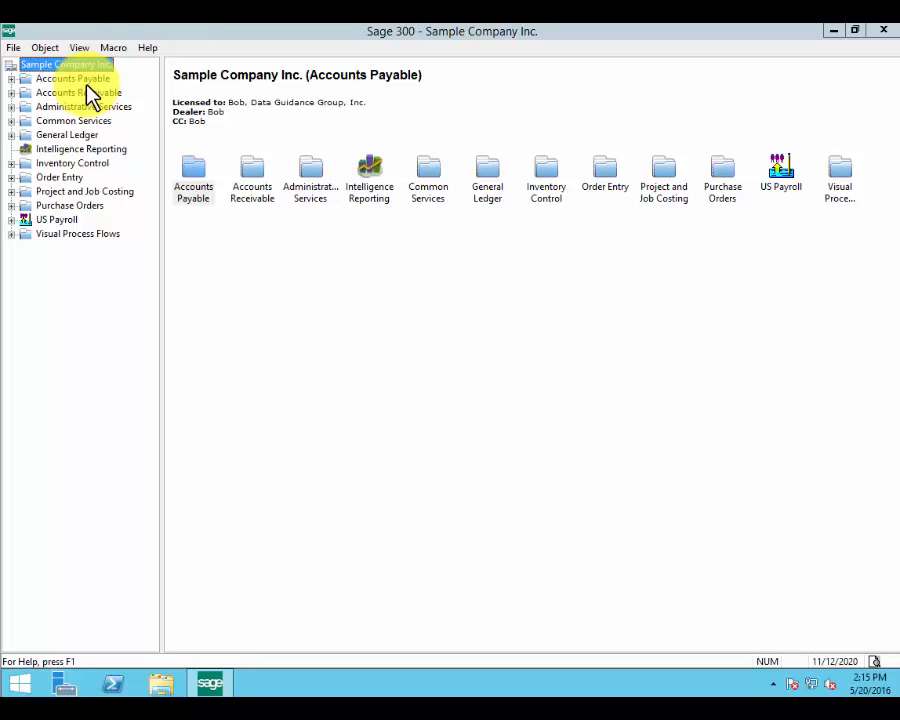
Browse the contents of Common Services, Administrative Services, Inventory Control, Order Entry, Project and Job Costing, and Purchase Orders
left_click(65, 125)
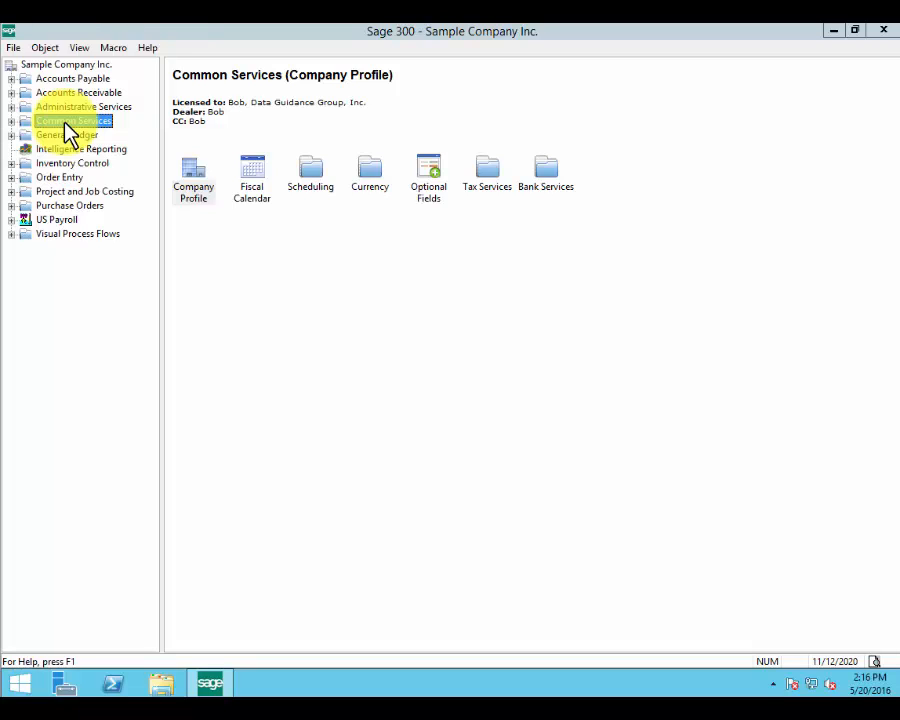
left_click(67, 107)
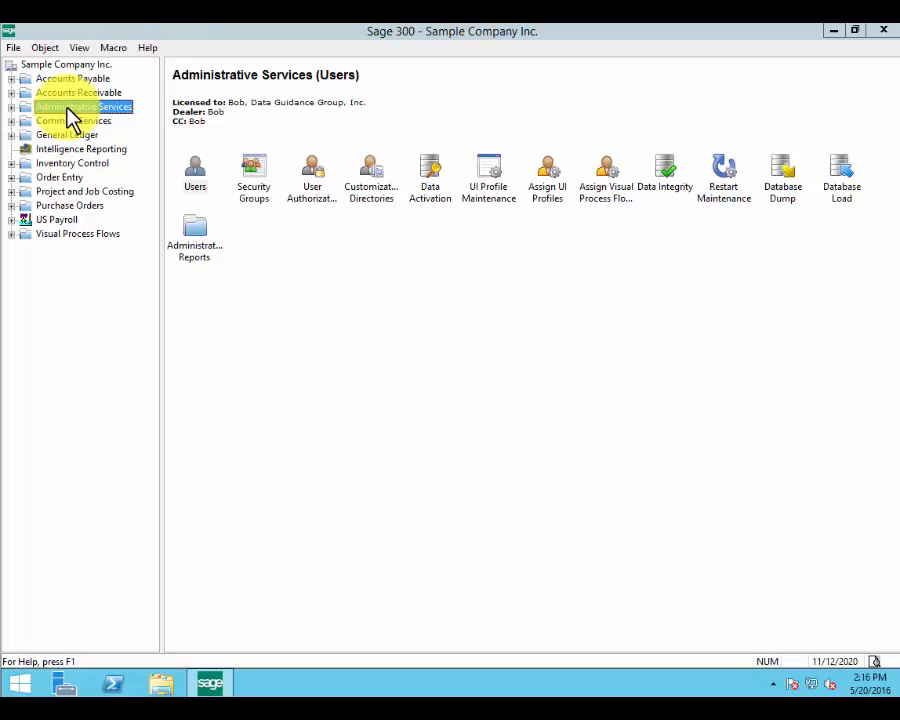
left_click(68, 163)
left_click(70, 177)
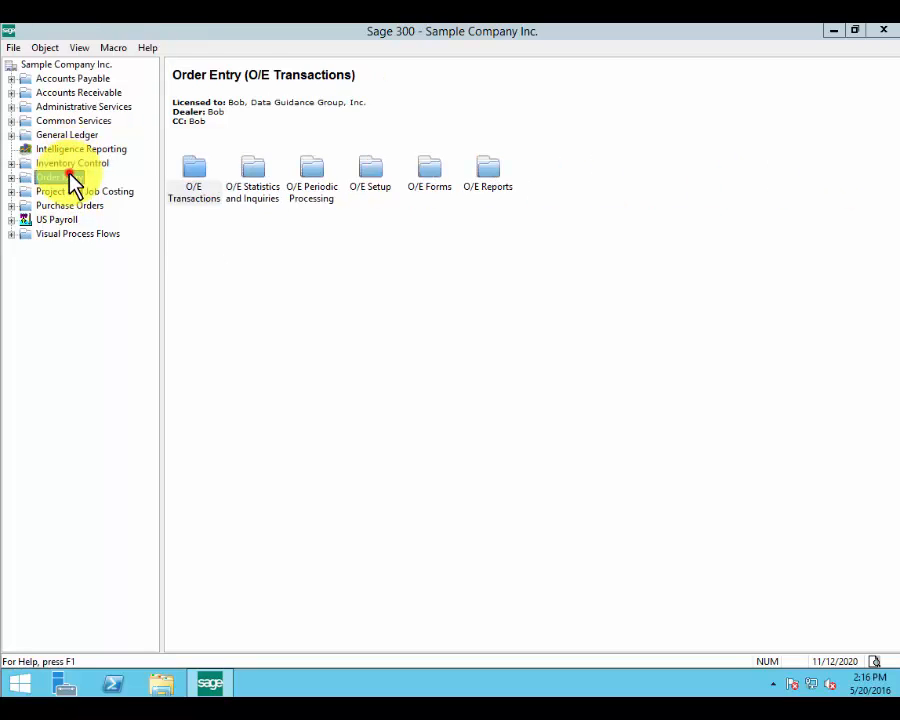
left_click(76, 191)
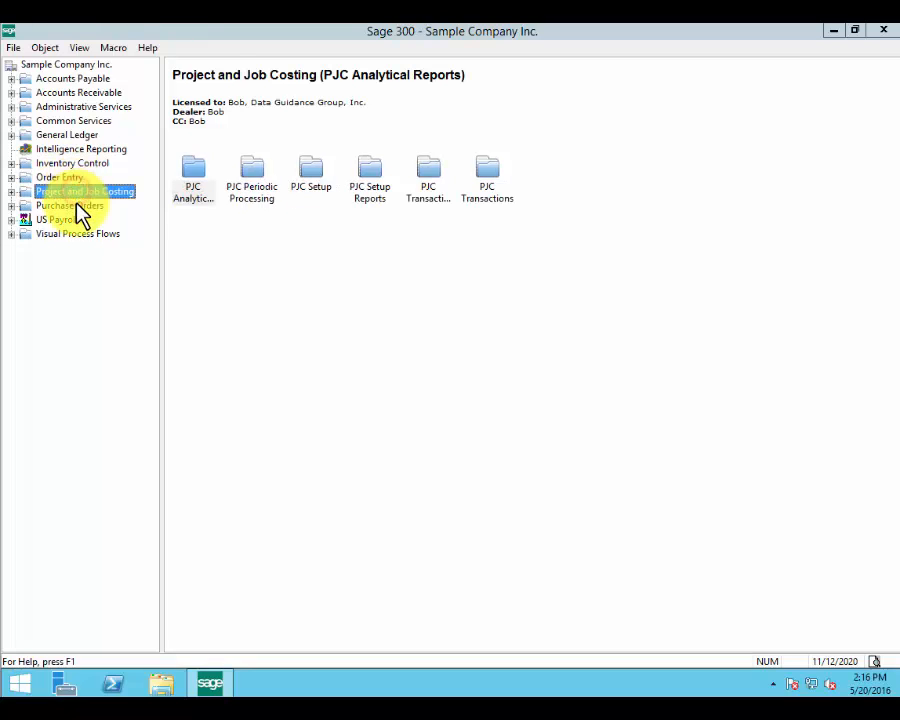
left_click(76, 207)
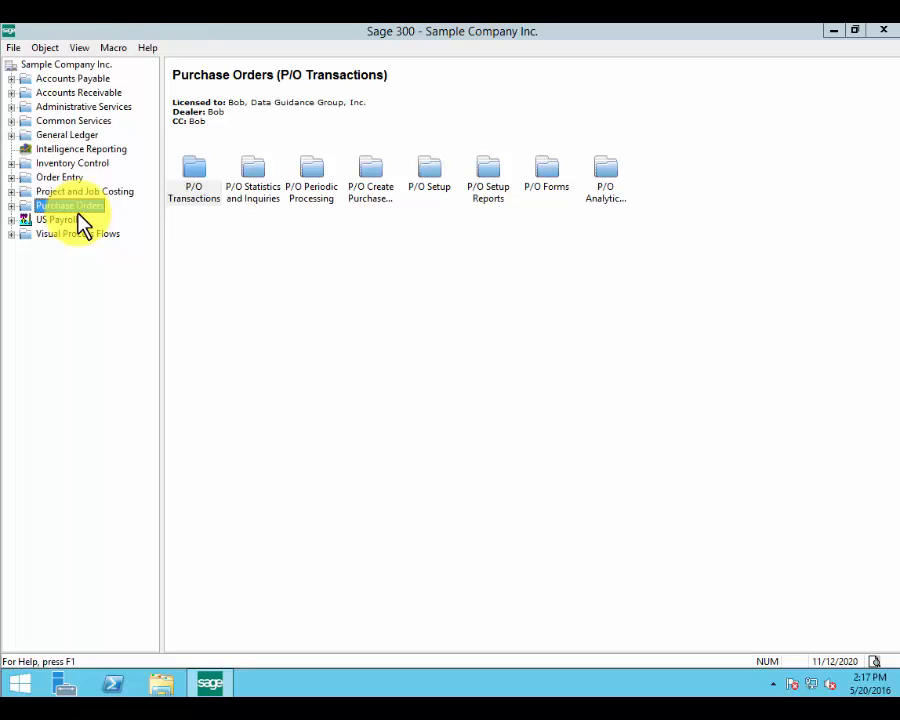
Open the Chart of Accounts from the General Ledger's G/L Accounts group
left_click(11, 135)
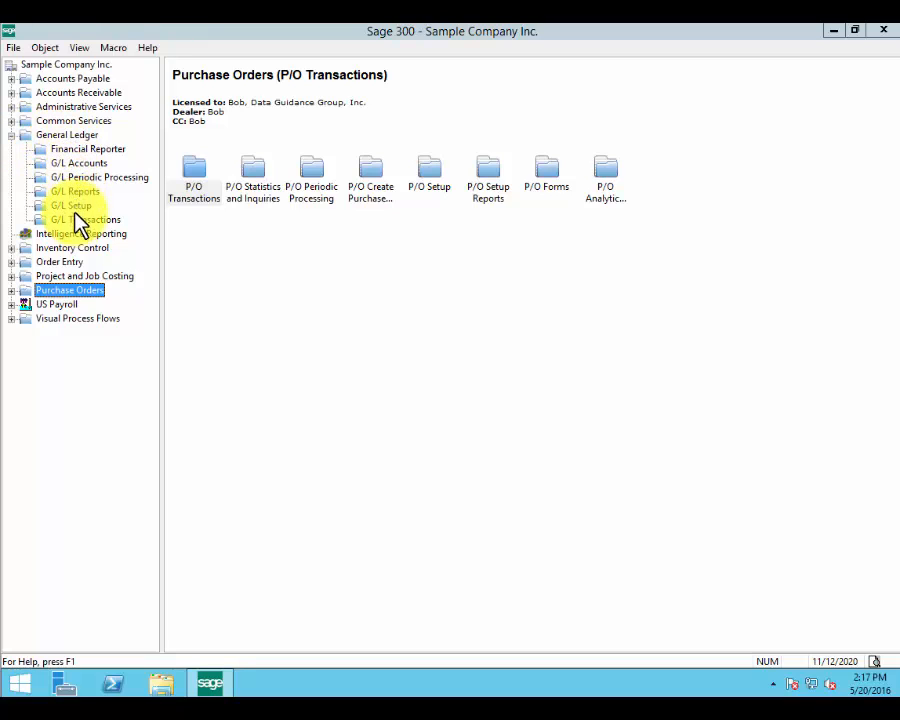
left_click(74, 165)
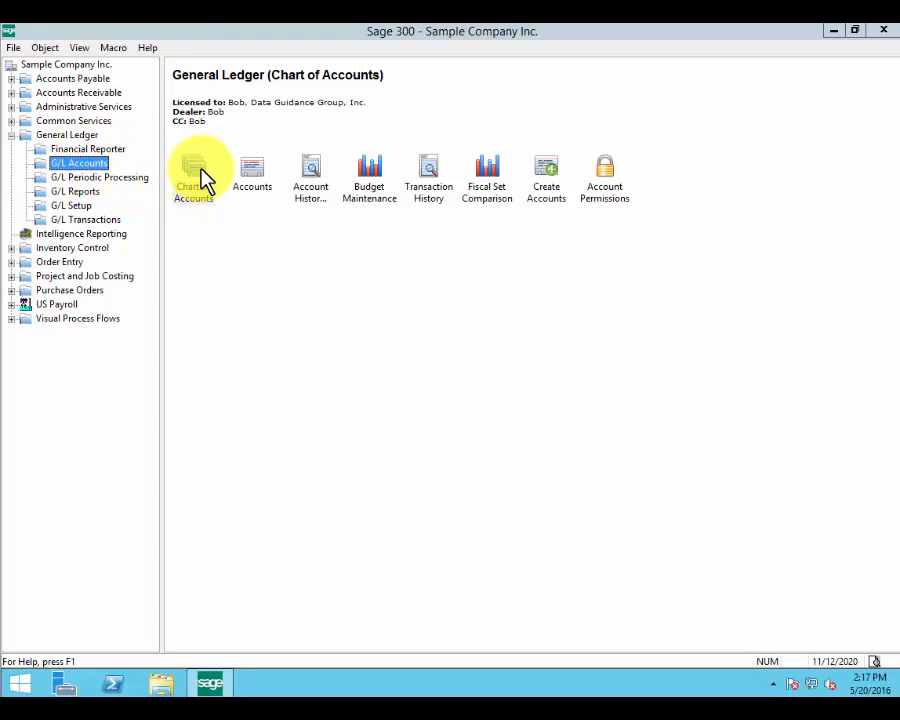
double_click(200, 180)
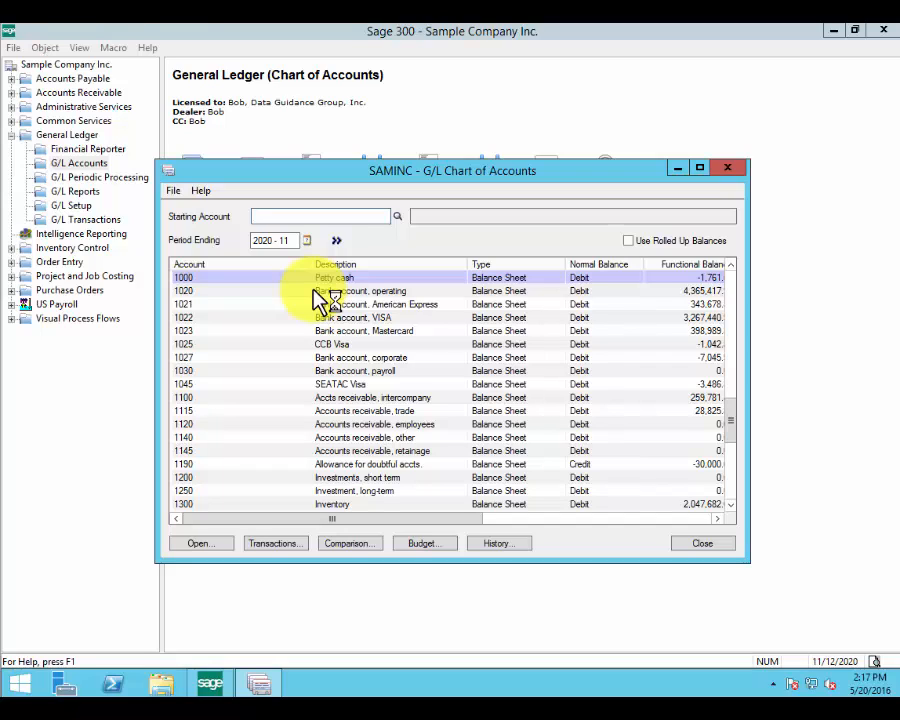
View the G/L Transactions and my ap process visual process flows
left_click(11, 319)
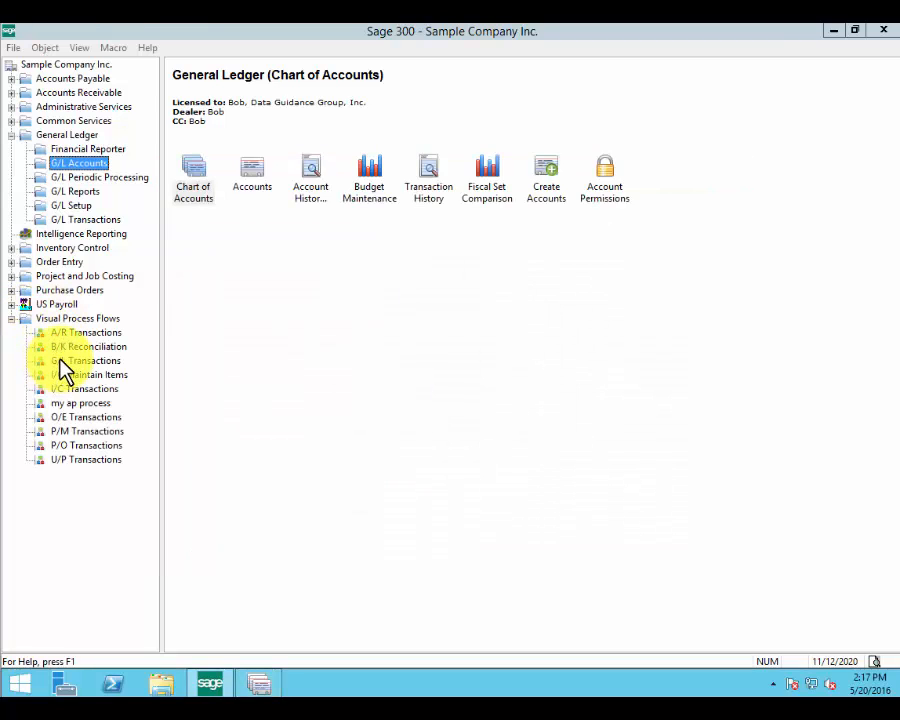
left_click(67, 362)
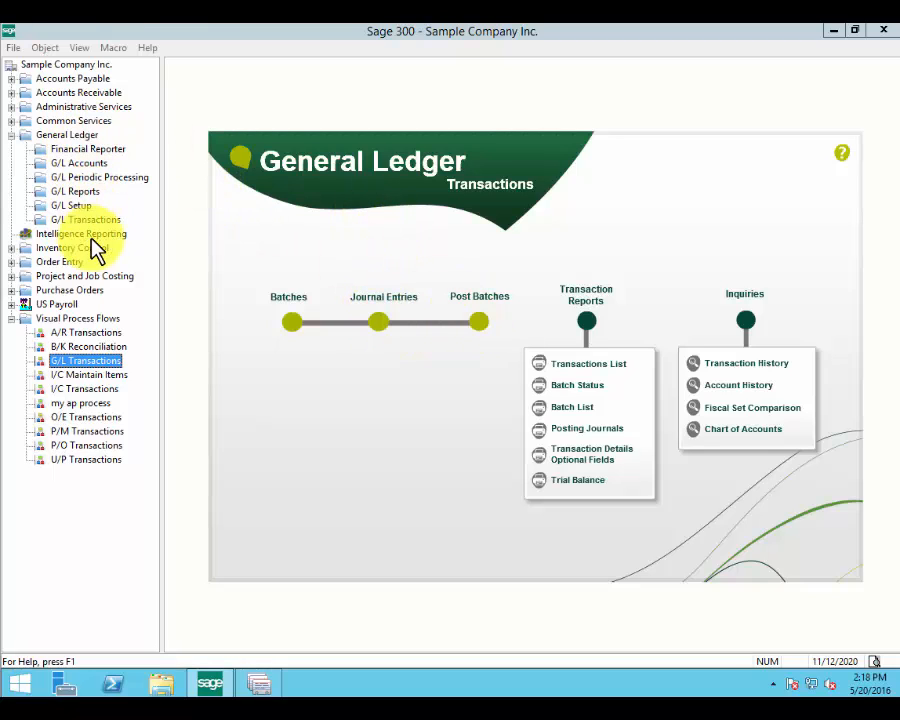
double_click(72, 403)
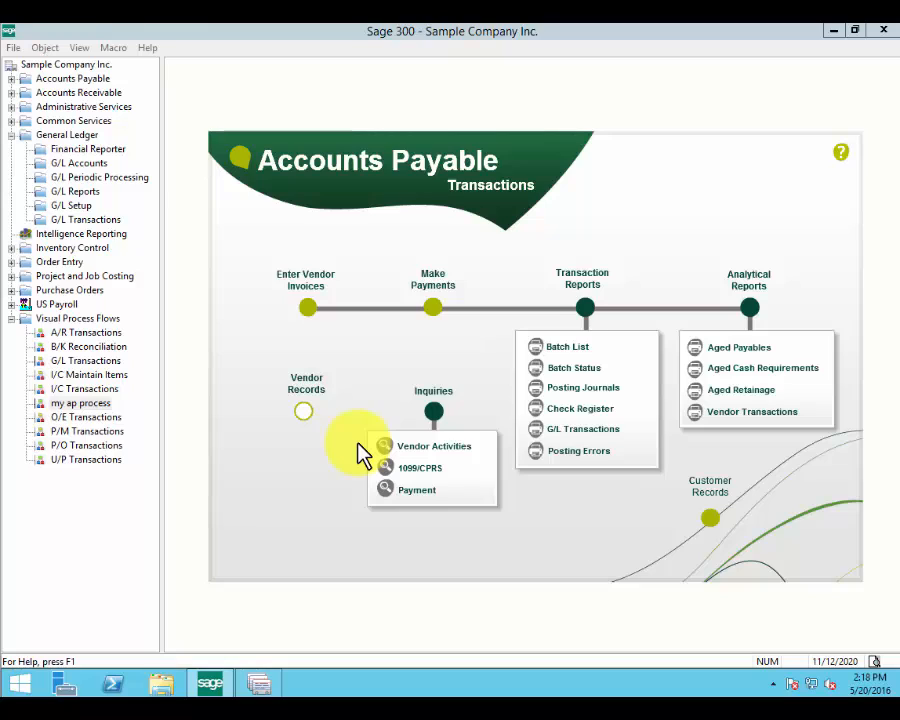
Open Customer Records from the Accounts Payable process flow, display the first customer, and close the record
left_click(712, 522)
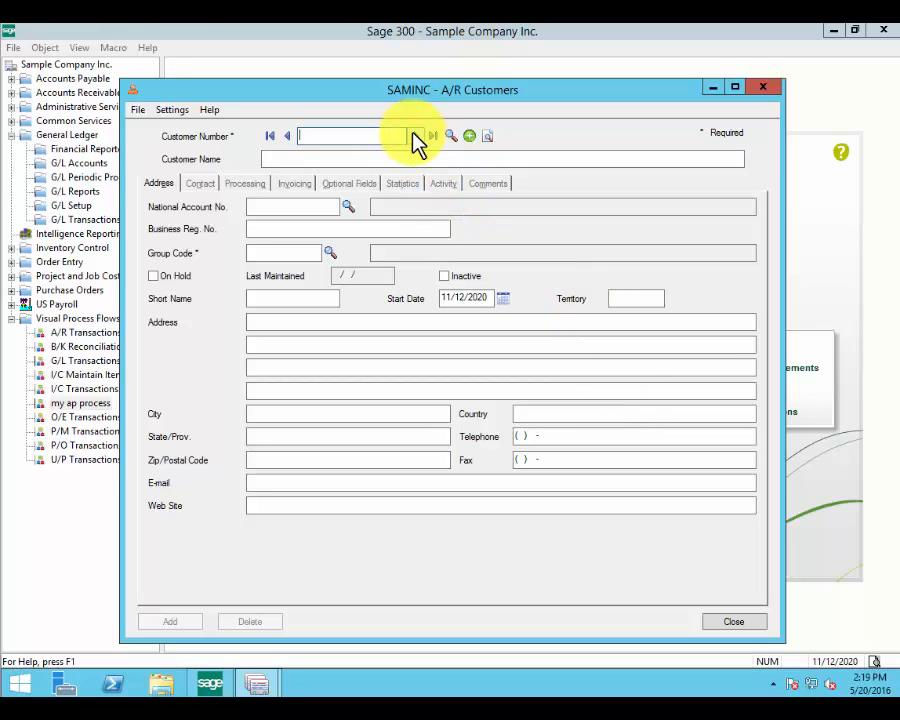
left_click(415, 137)
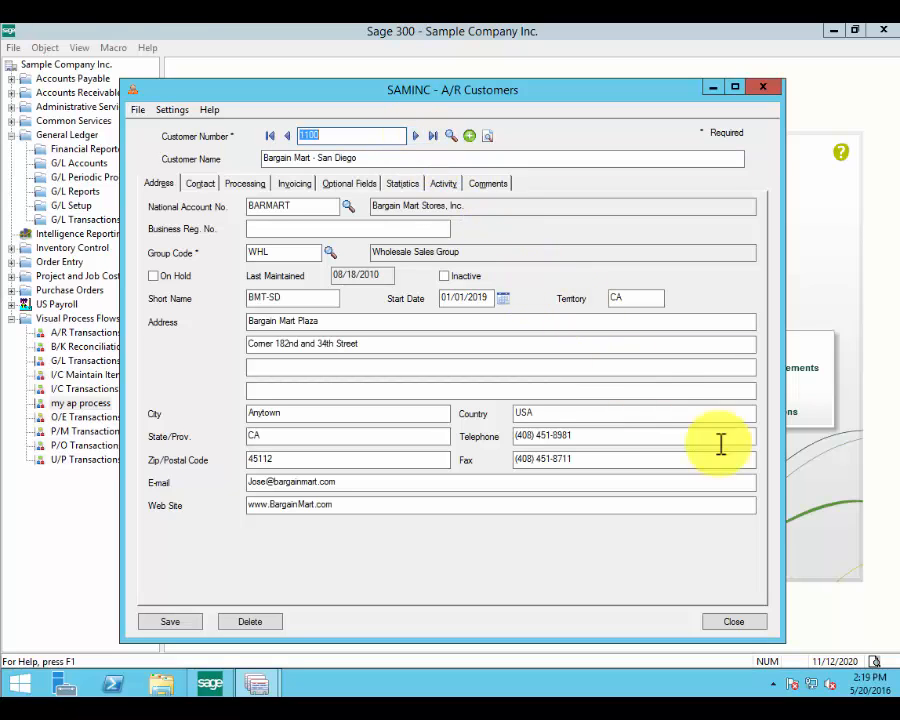
left_click(734, 622)
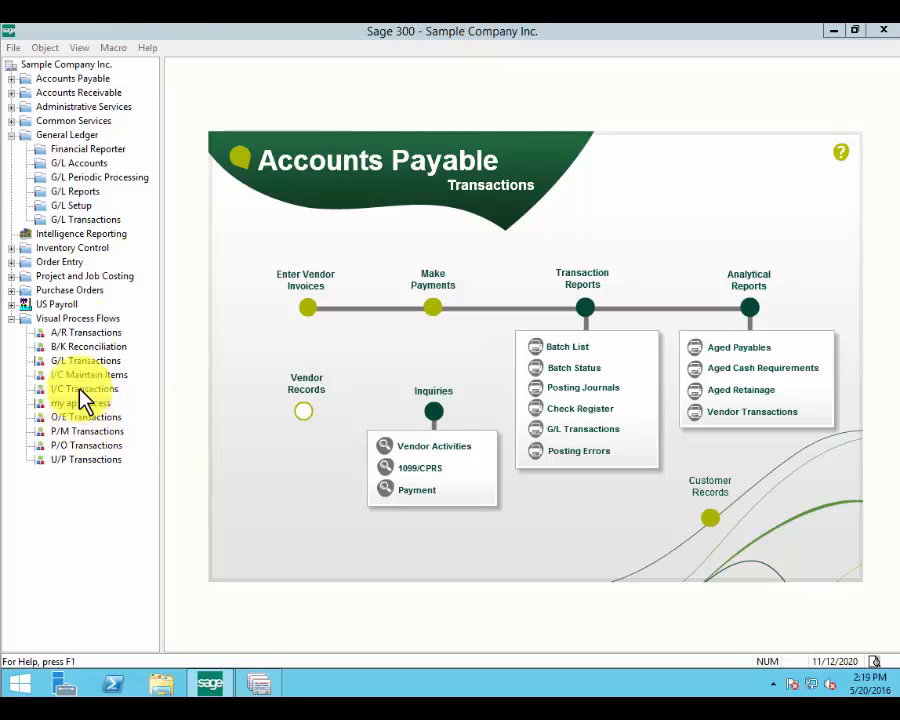
View the P/O Transactions visual process flow and collapse the Visual Process Flows group
left_click(80, 444)
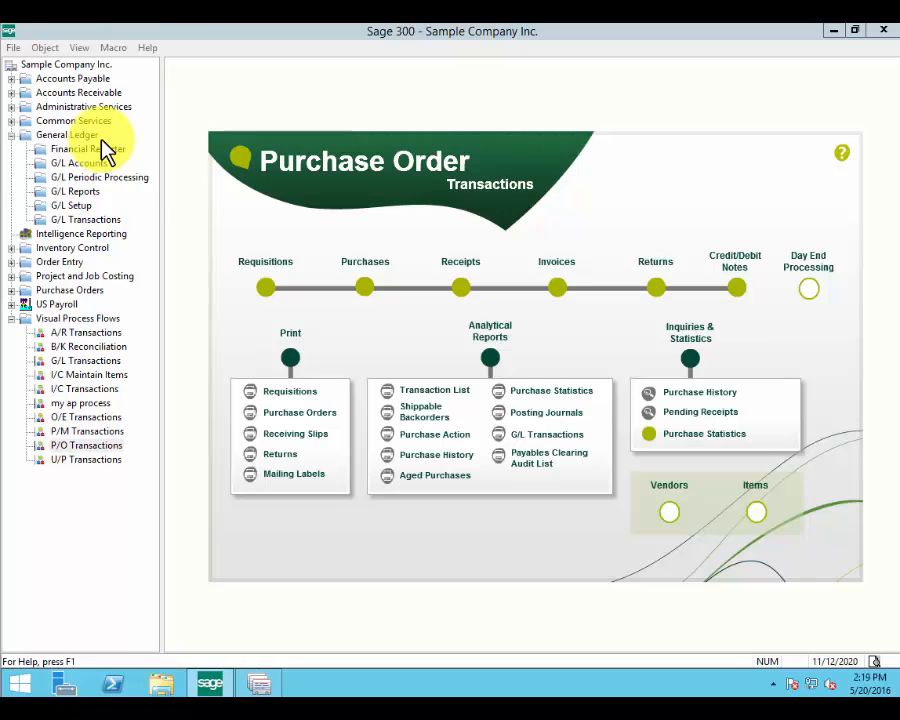
left_click(9, 319)
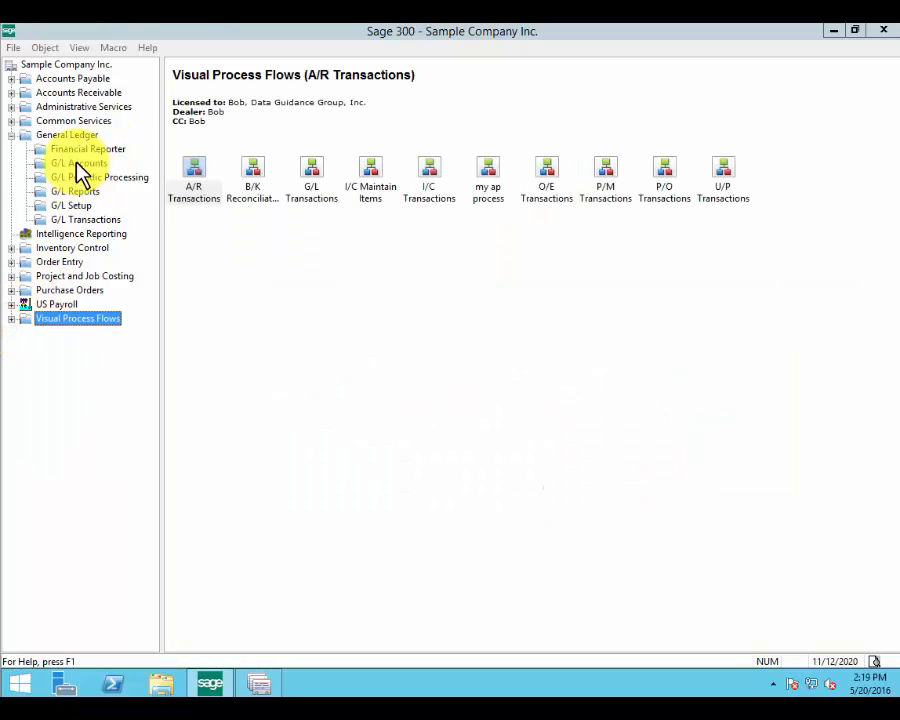
Bring the open G/L Chart of Accounts back into view and open Vendor Activity from A/P Vendors alongside it
left_click(256, 676)
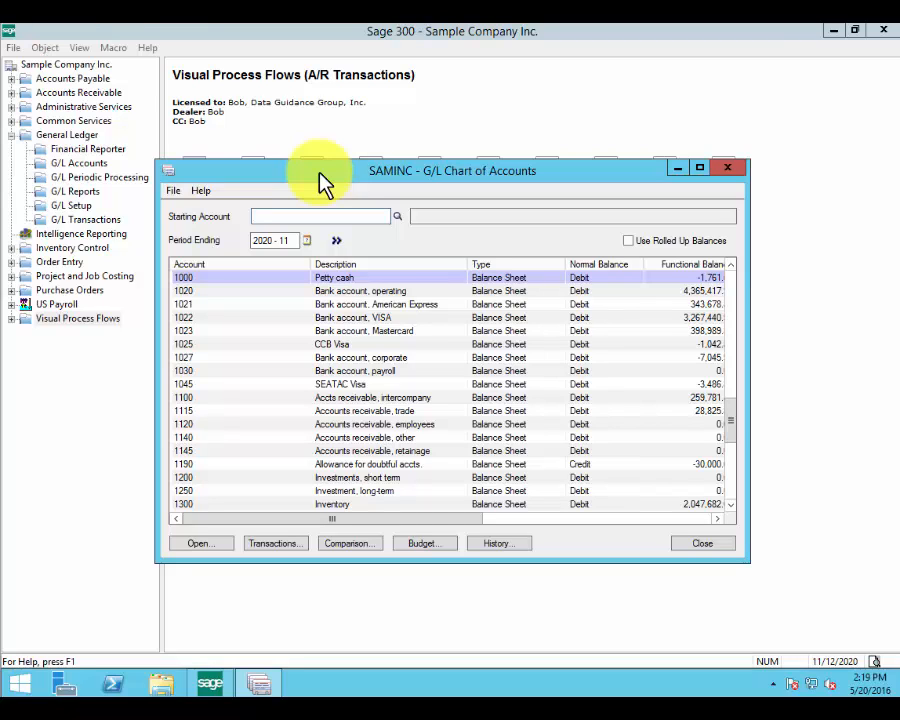
left_click(11, 79)
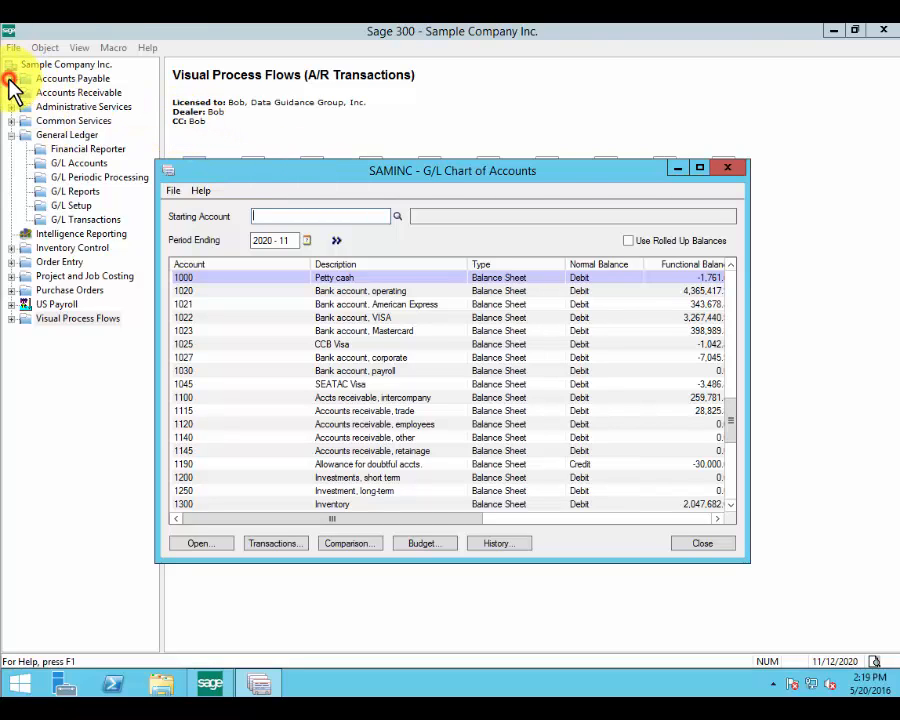
left_click(11, 79)
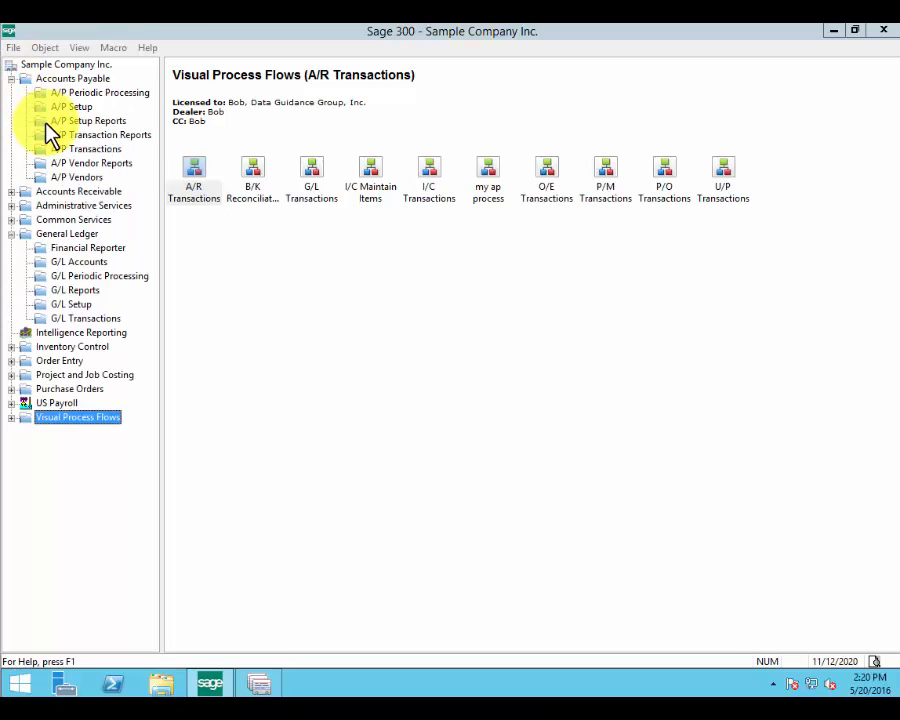
left_click(38, 178)
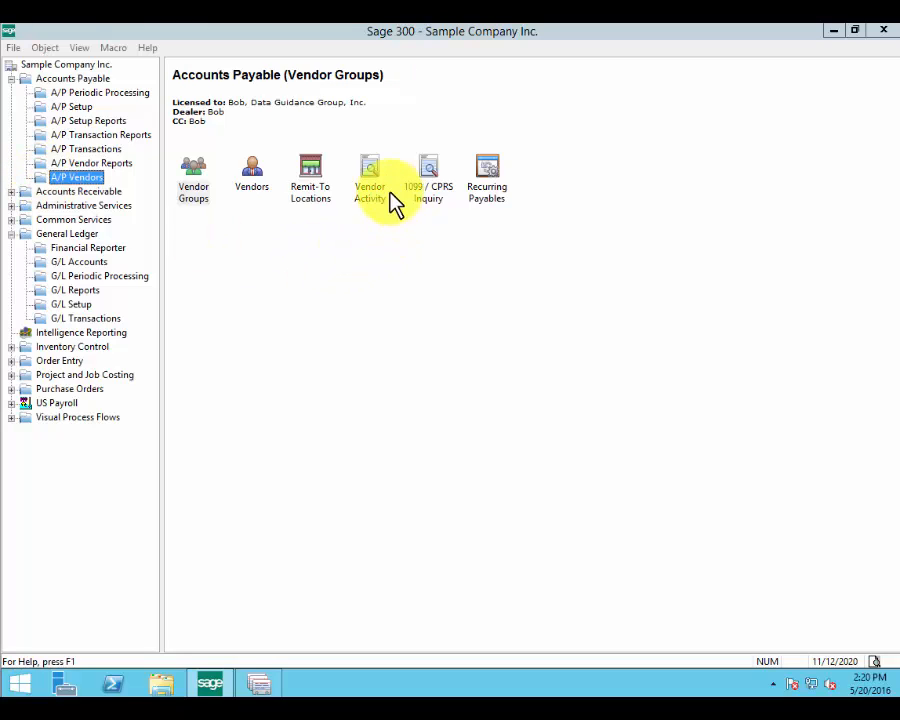
double_click(370, 160)
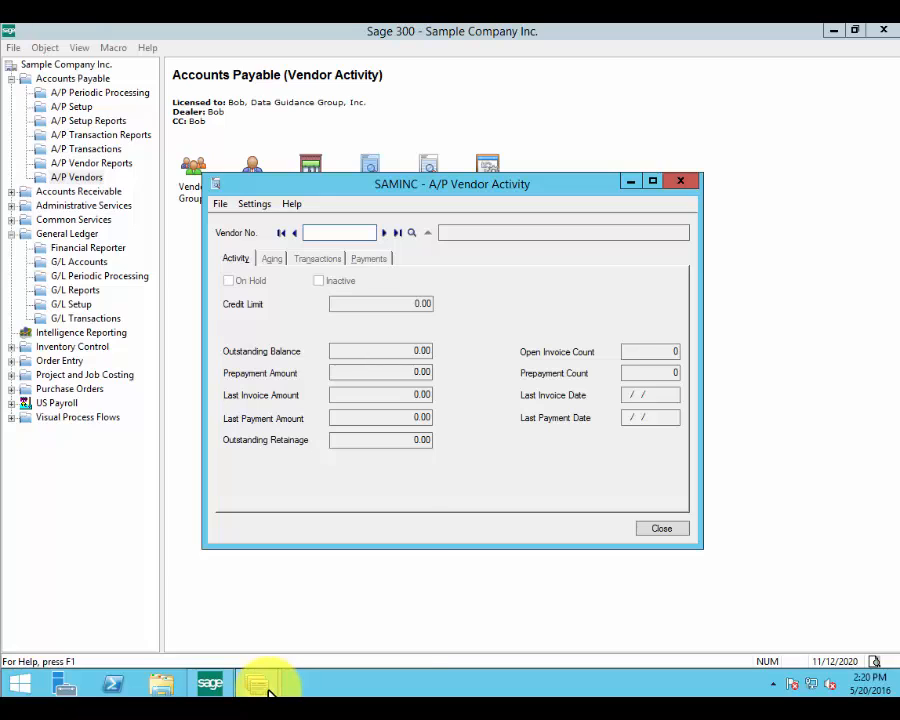
mouse_move(266, 690)
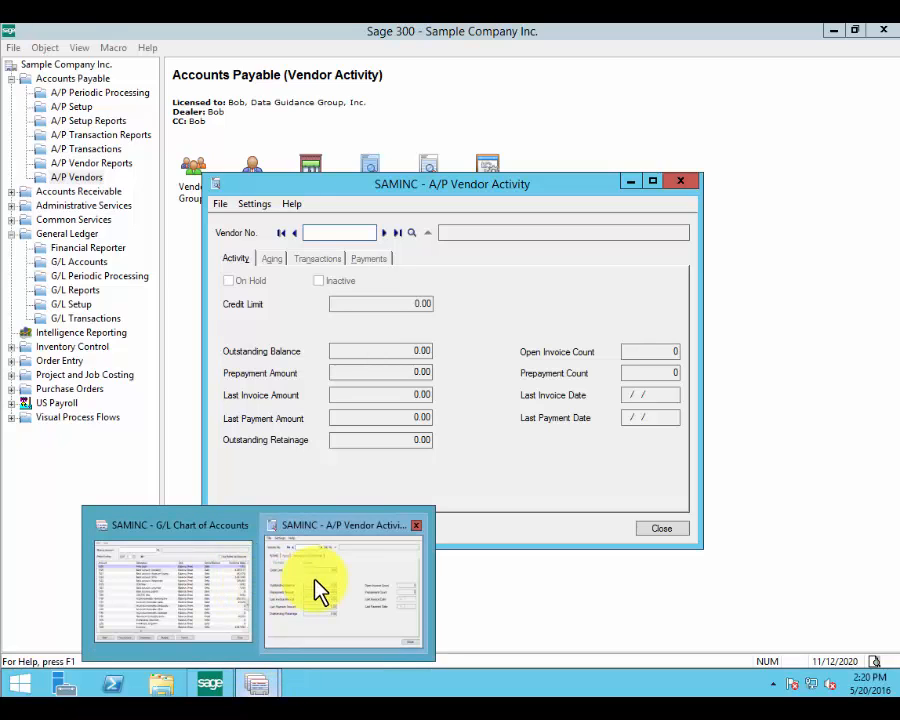
left_click(474, 375)
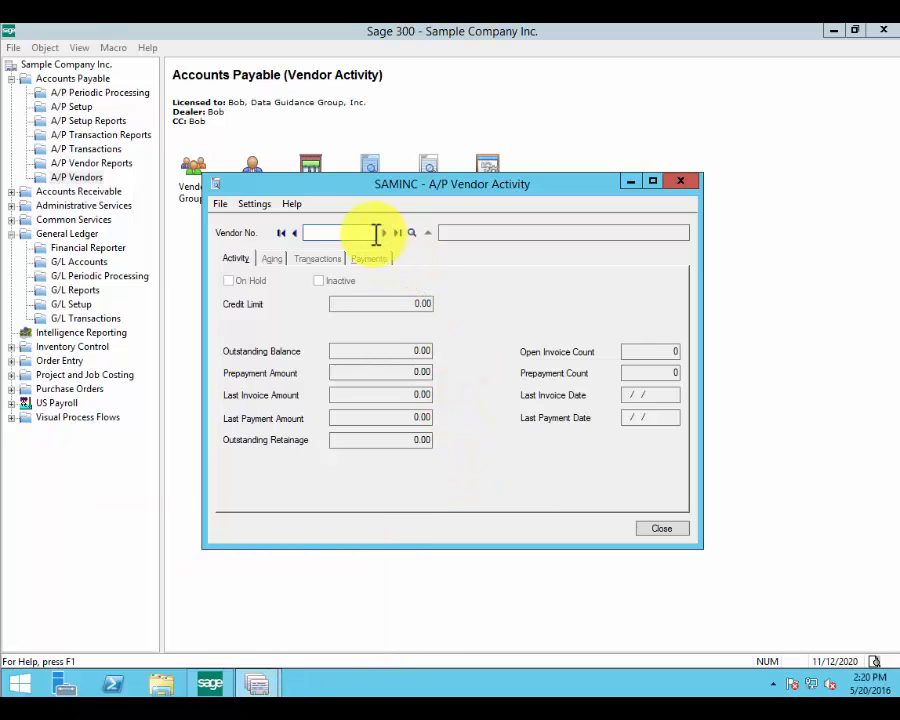
Load the first vendor in Vendor Activity and view its aging and transactions
left_click(383, 233)
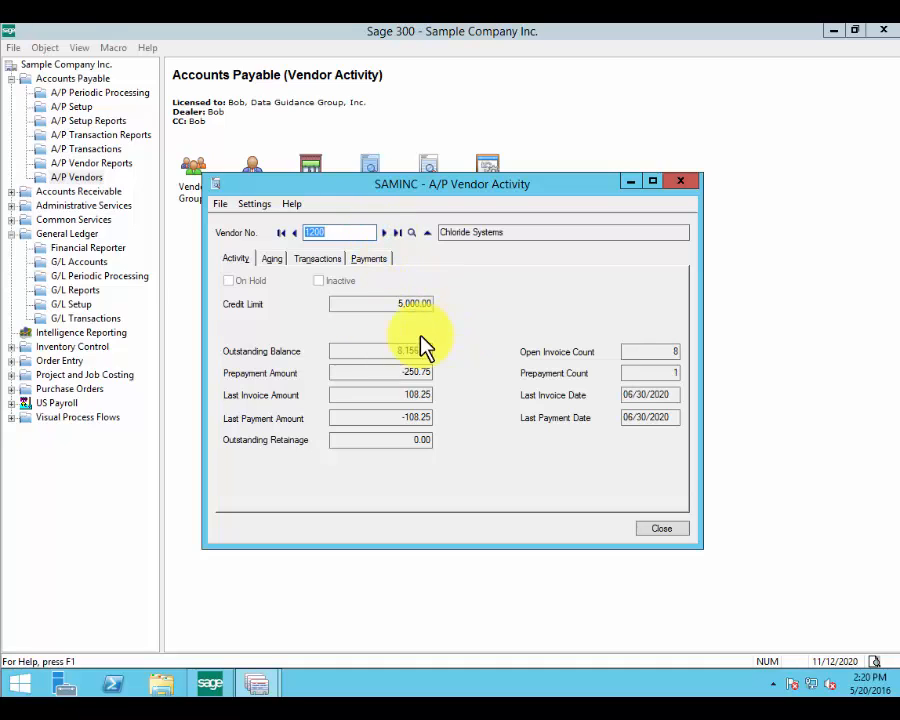
left_click(272, 258)
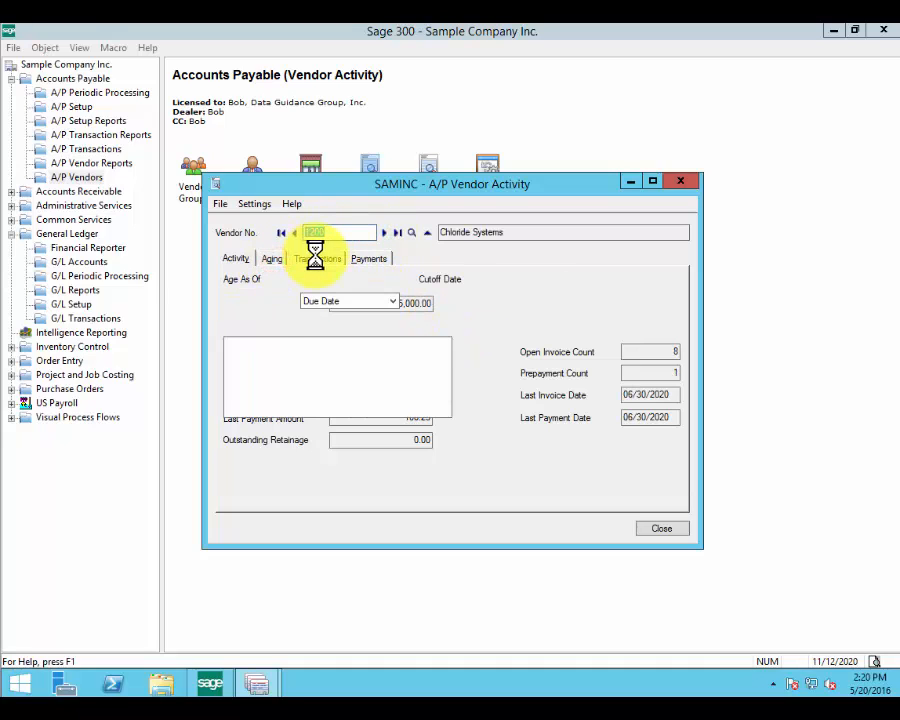
left_click(315, 258)
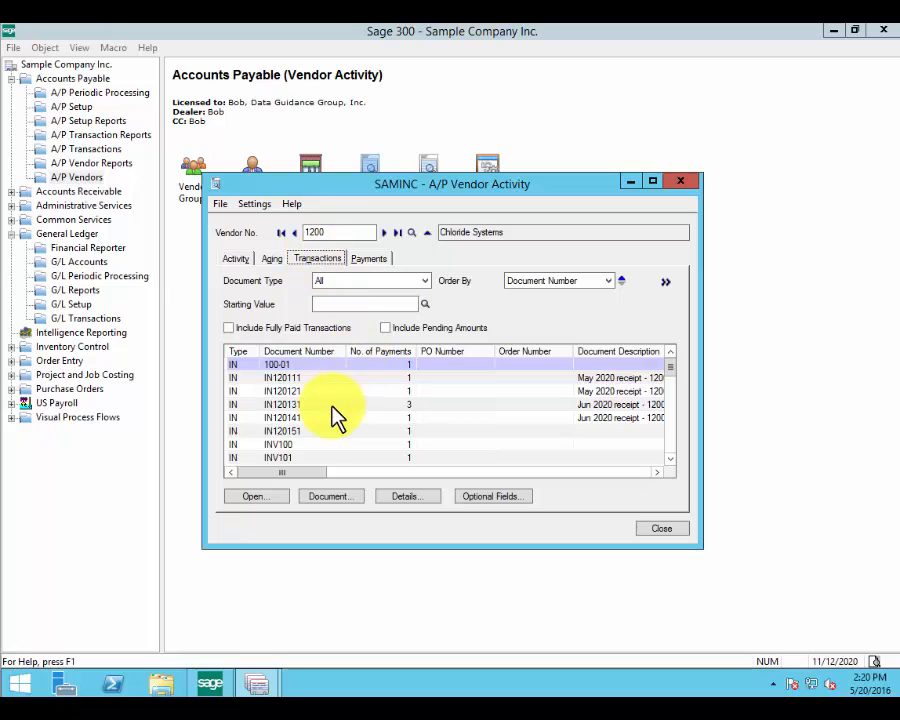
Open the source document of vendor transaction IN120131 and drill down to the invoice's vendor information
left_click(334, 405)
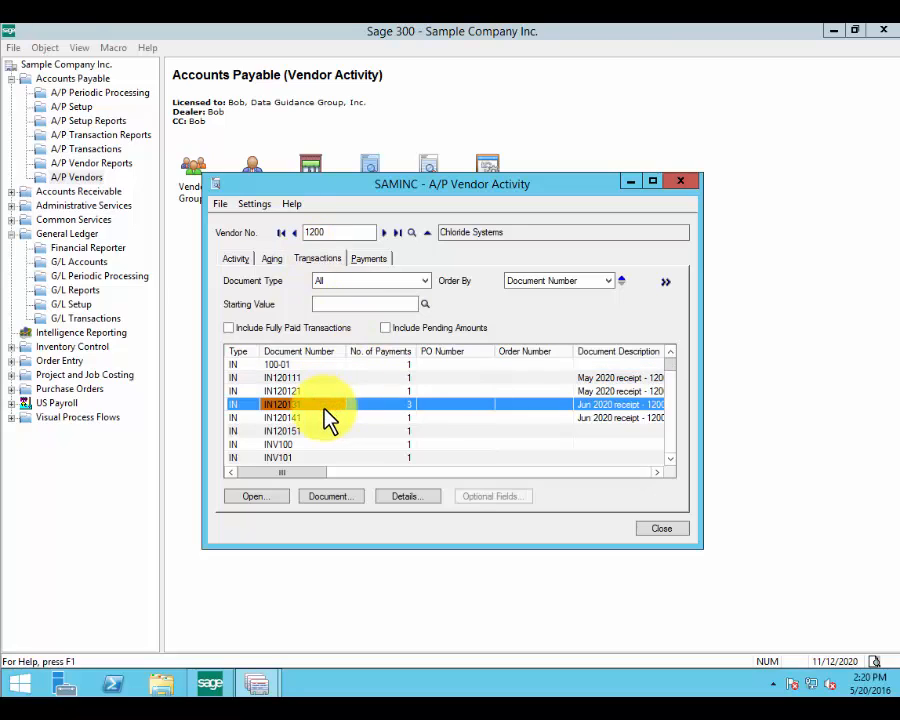
left_click(316, 498)
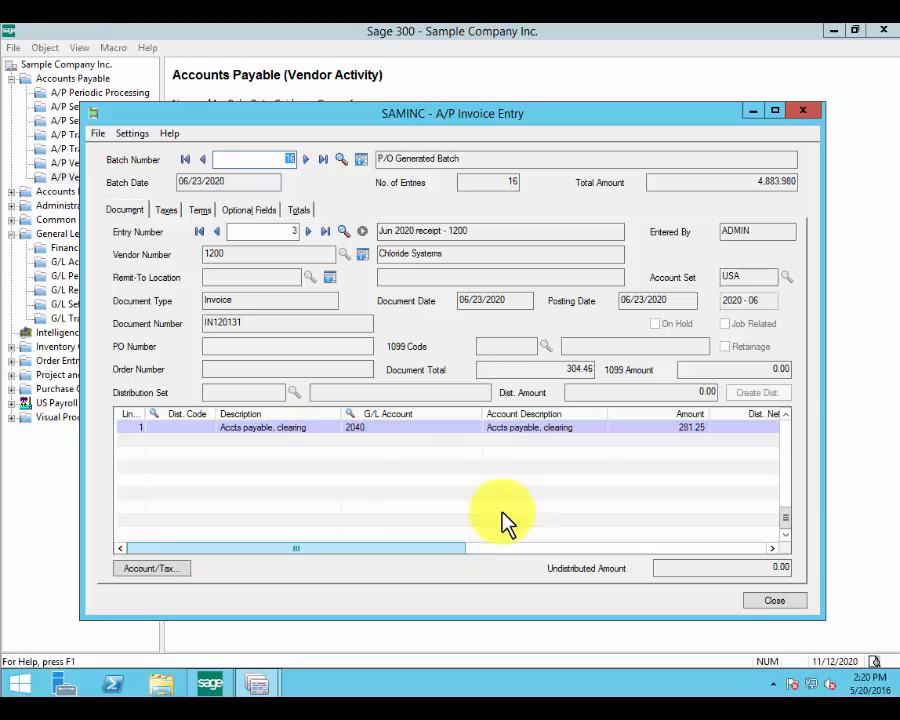
left_click(768, 604)
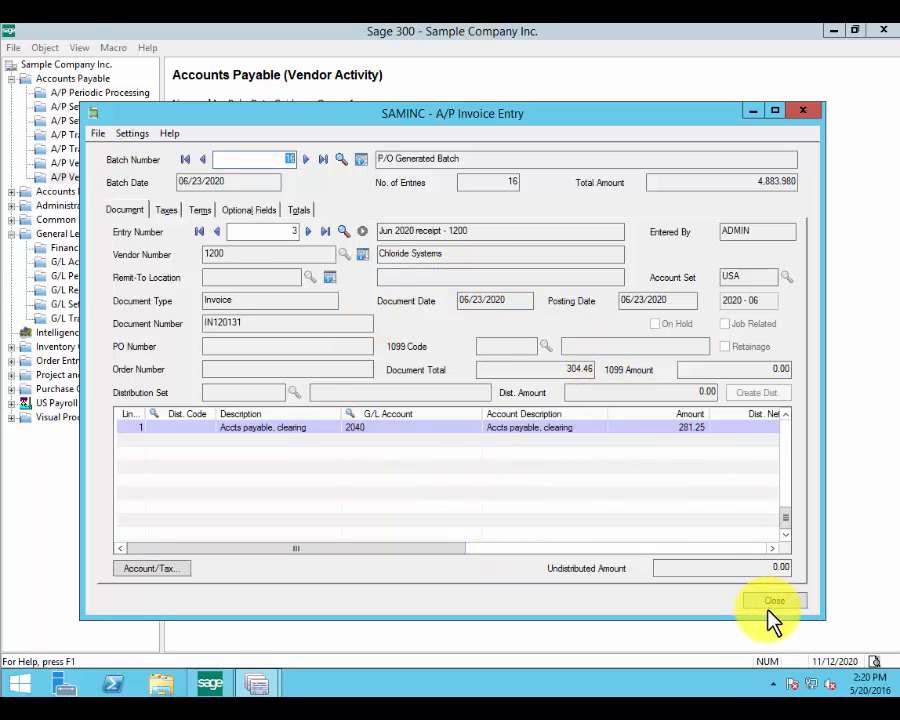
left_click(362, 253)
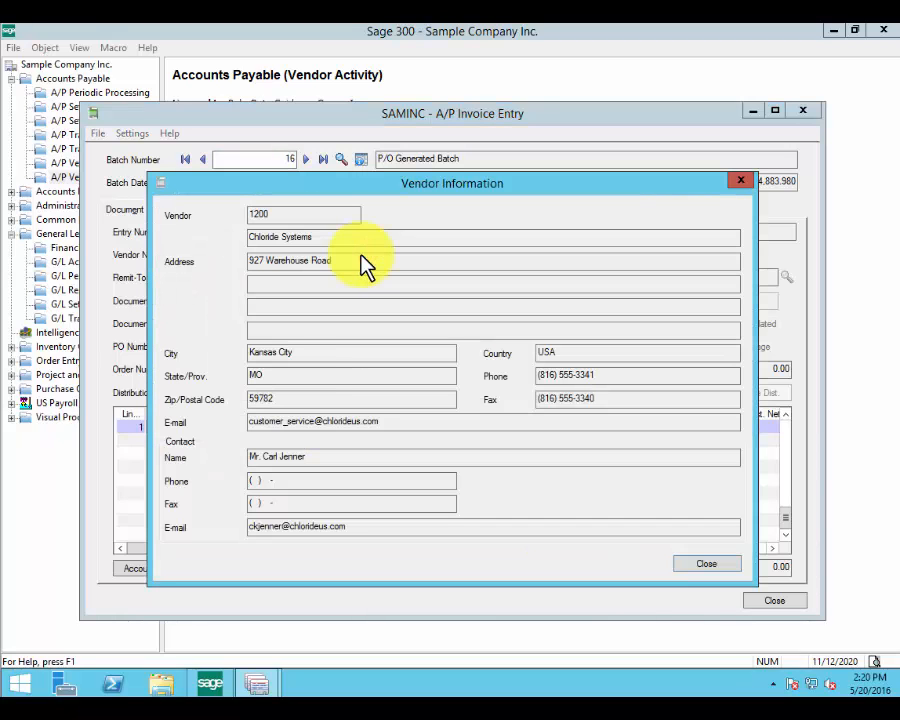
Close the vendor information and A/P invoice, and view the document details of vendor transaction IN120131
left_click(698, 564)
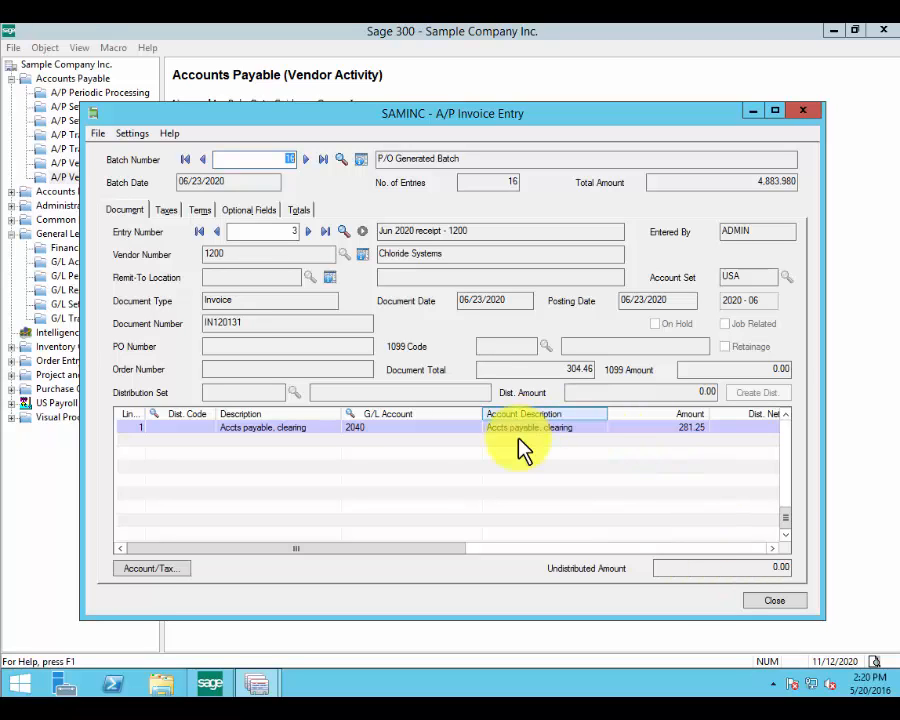
left_click(782, 601)
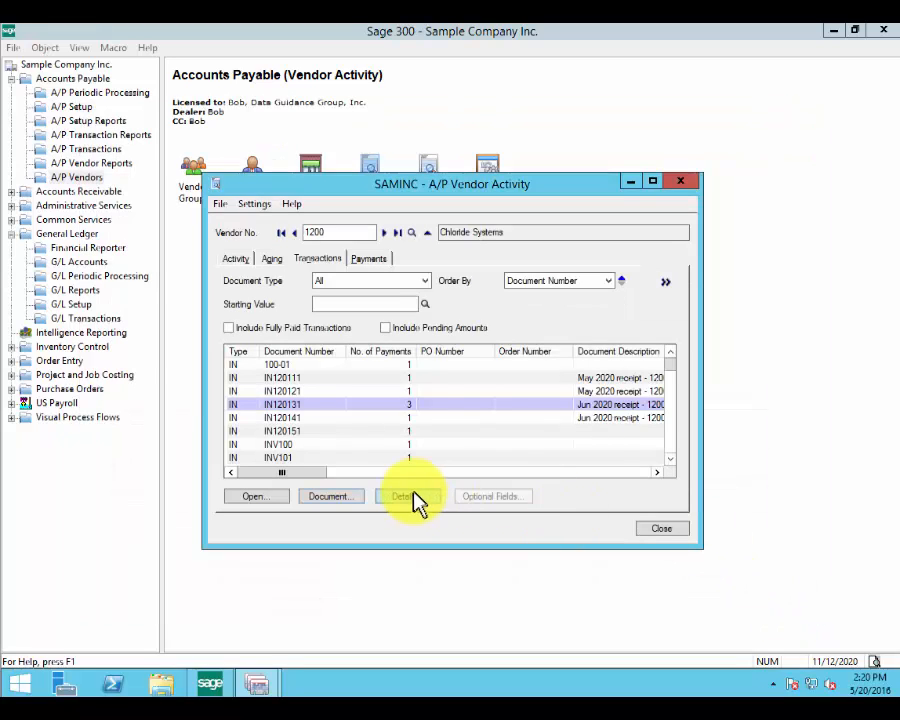
left_click(414, 499)
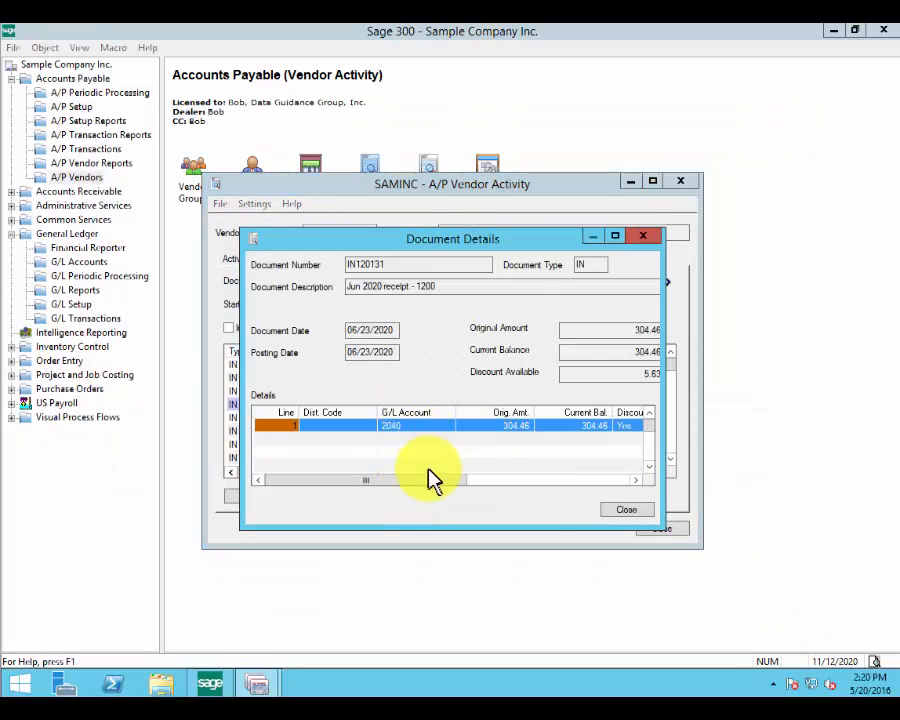
left_click(430, 480)
left_click_drag(440, 487, 369, 482)
left_click(624, 512)
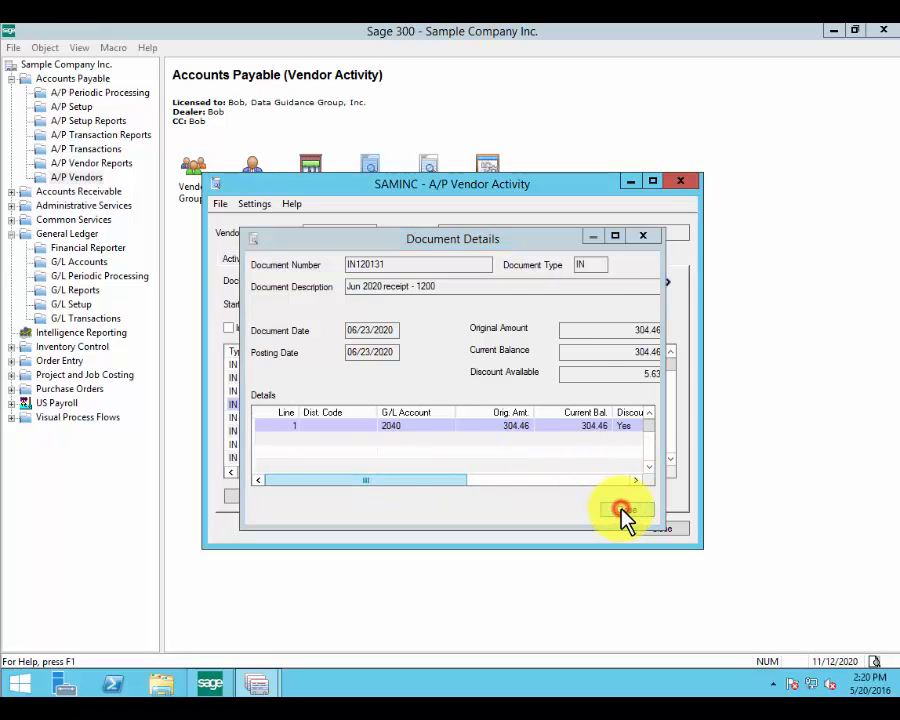
Switch between the open G/L Chart of Accounts and A/P Vendor Activity windows, and close Vendor Activity
left_click(262, 684)
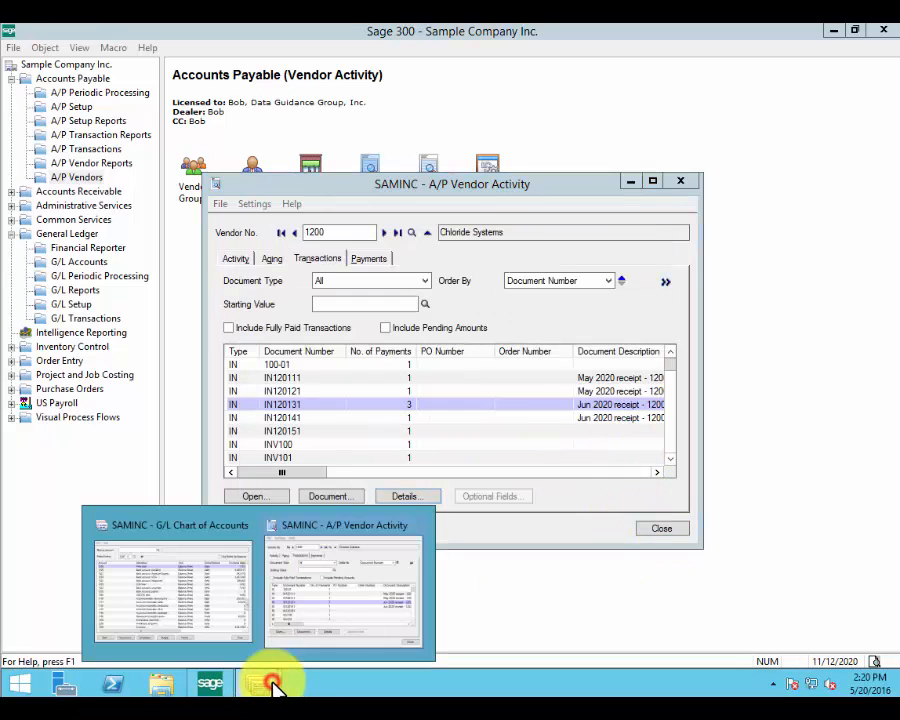
left_click(140, 572)
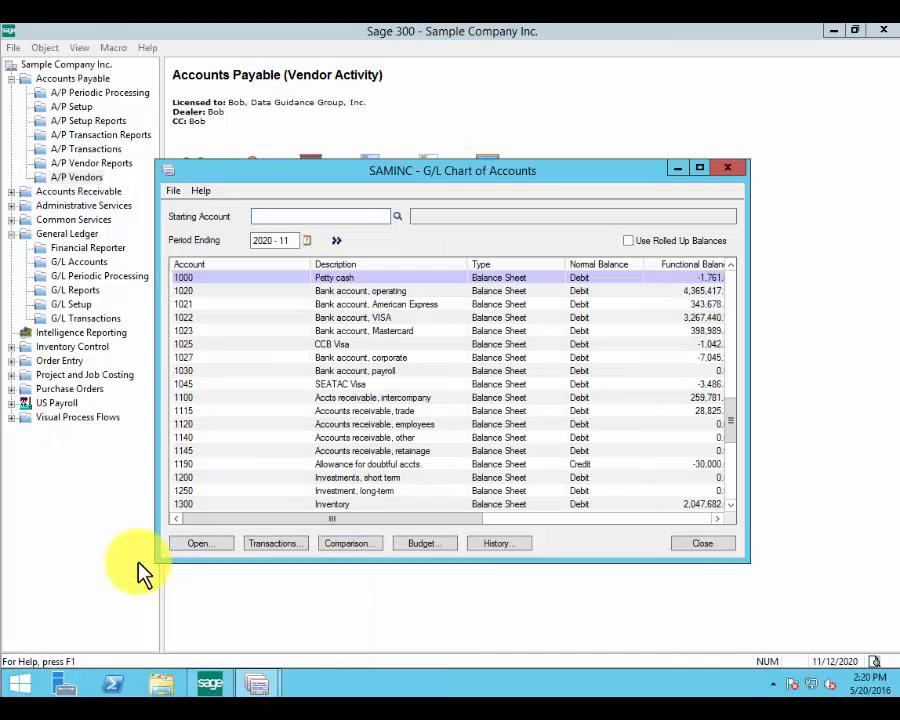
left_click(250, 684)
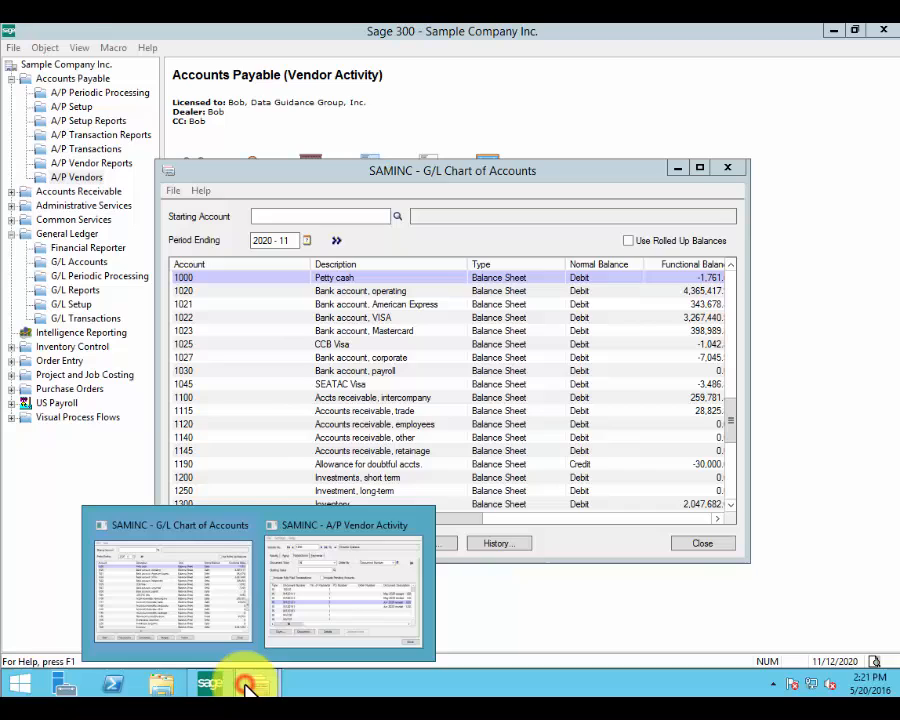
left_click(332, 626)
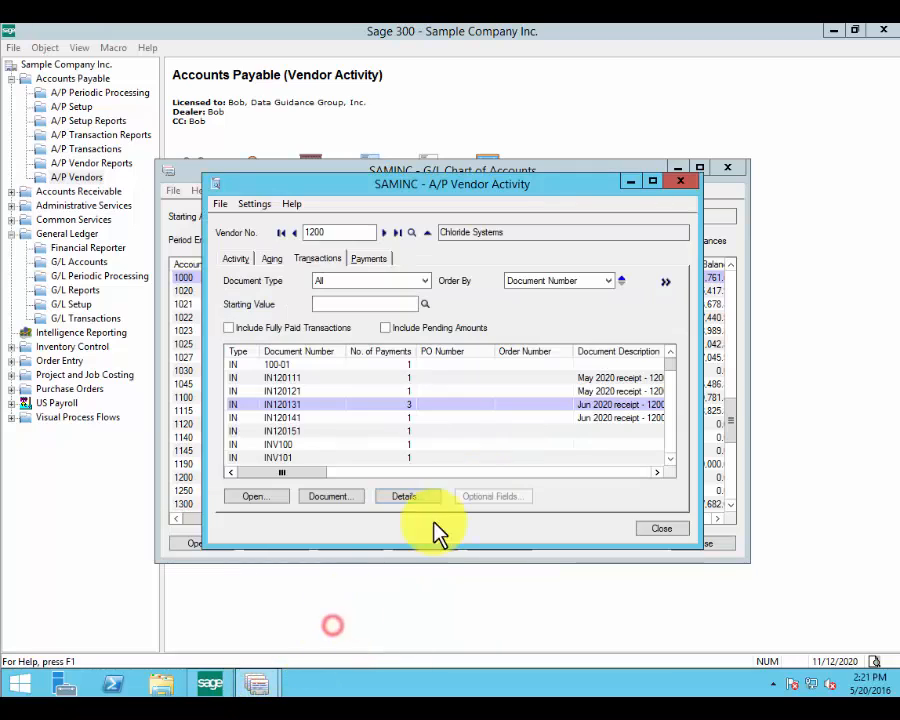
left_click(687, 186)
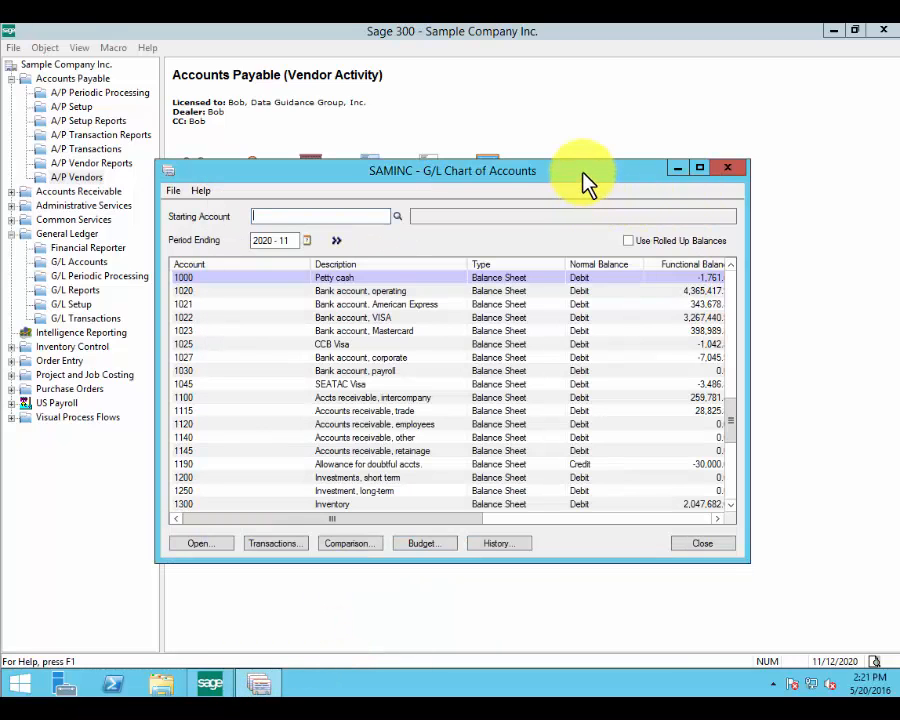
Move the G/L Chart of Accounts window higher on the desktop and open account 1020, Bank account, operating
left_click_drag(587, 183, 601, 123)
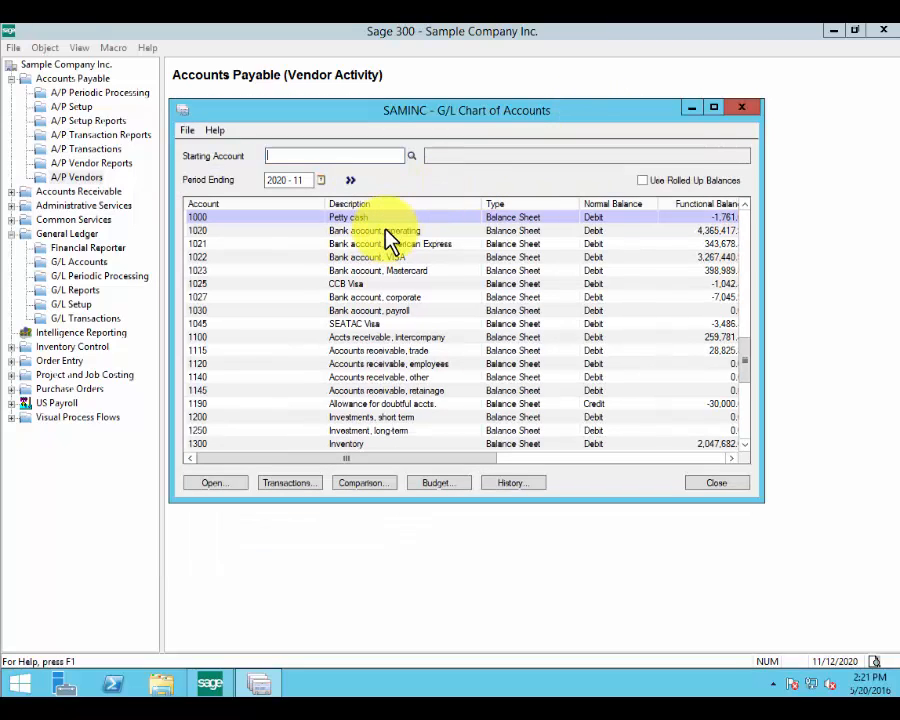
left_click(362, 339)
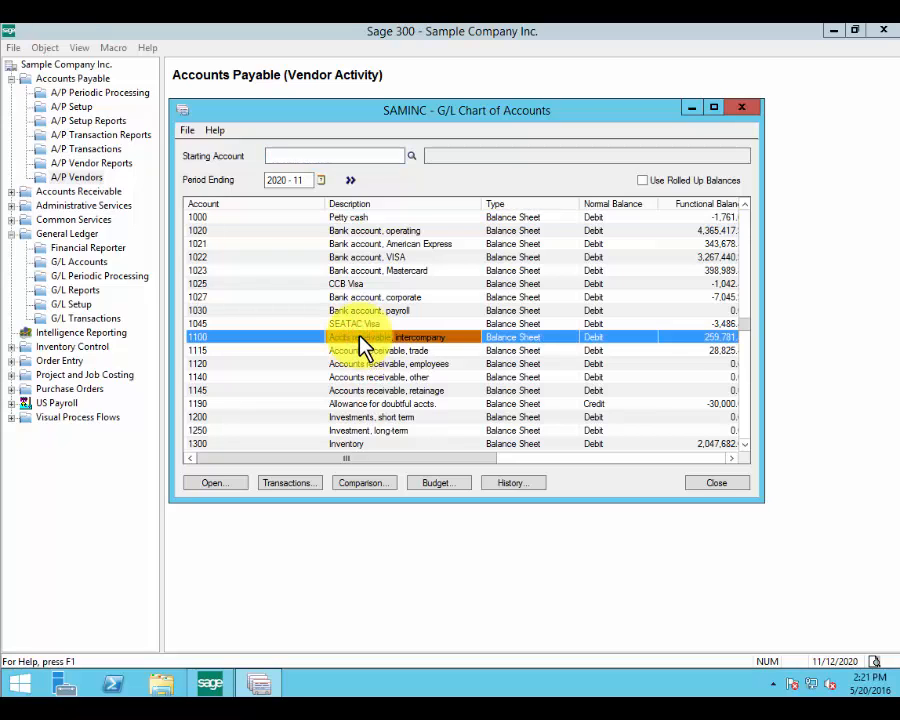
double_click(344, 230)
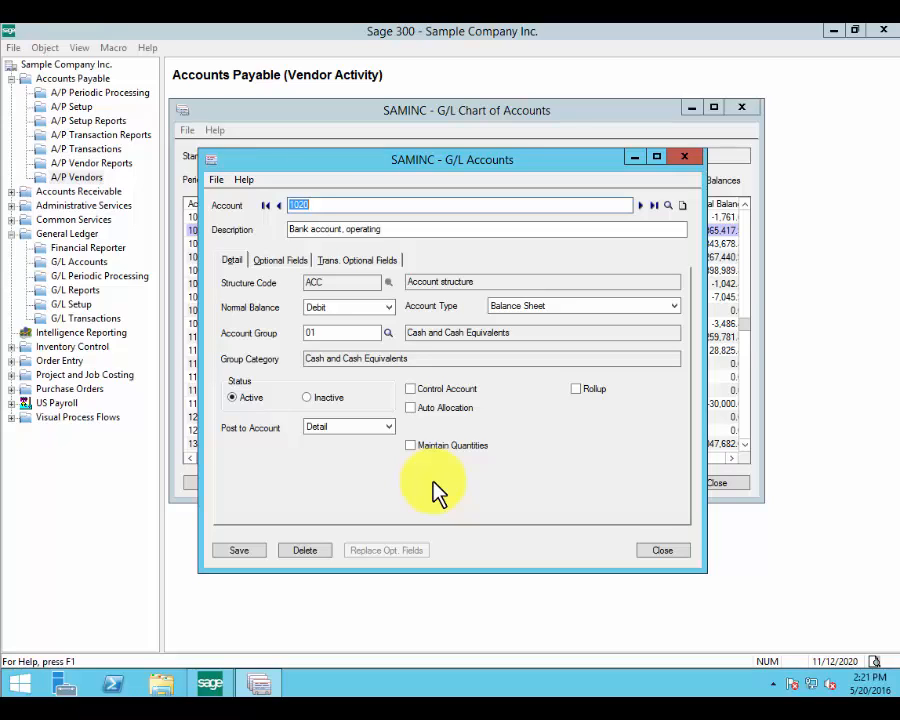
Turn on Control Account for account 1020 to look up its subledger source codes, and turn it off again
left_click(414, 388)
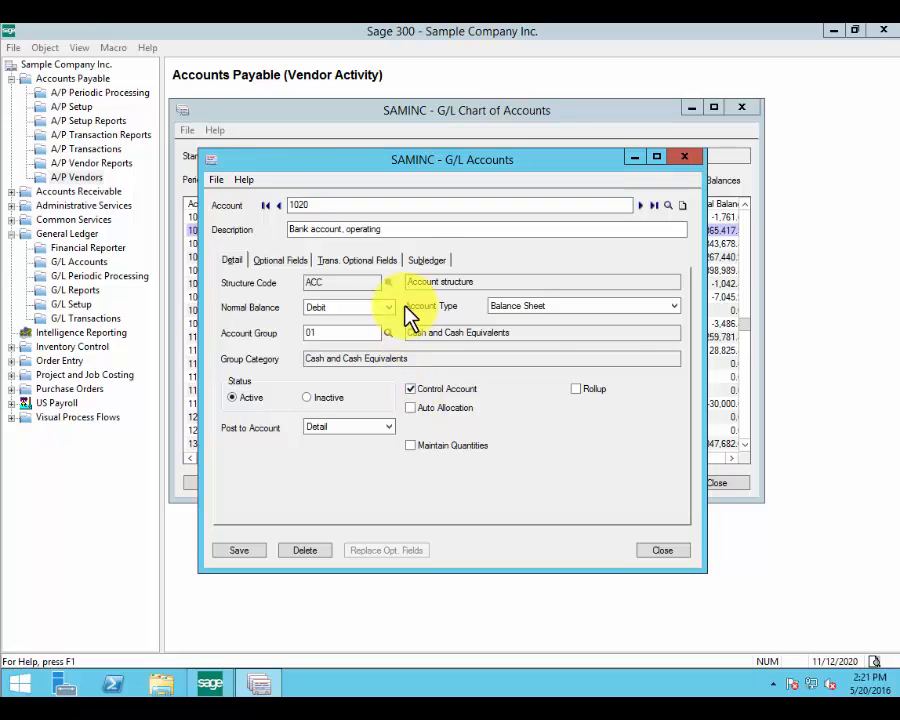
left_click(424, 260)
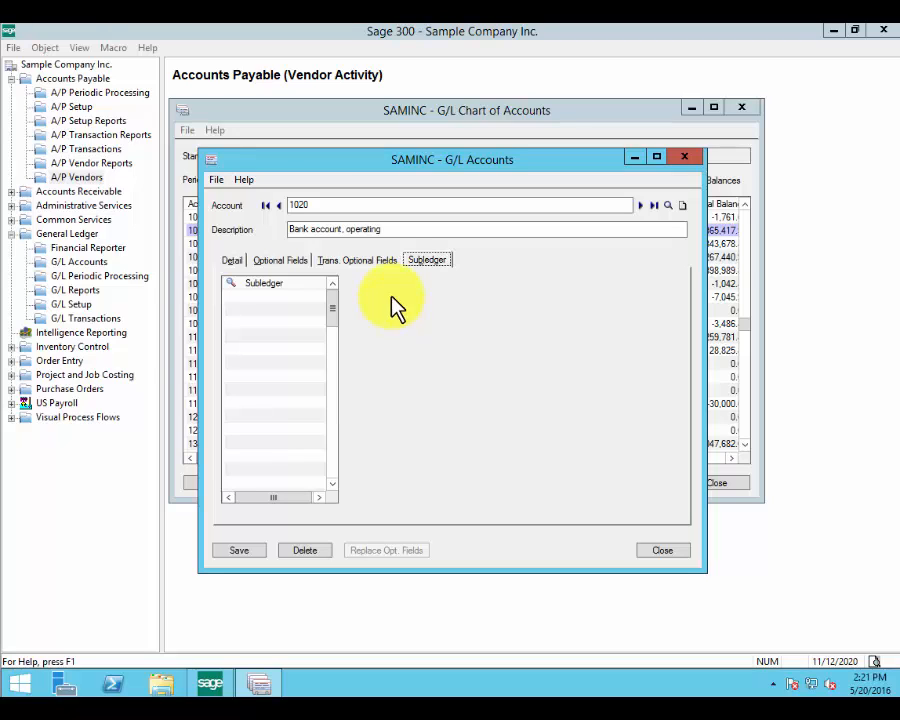
left_click(240, 265)
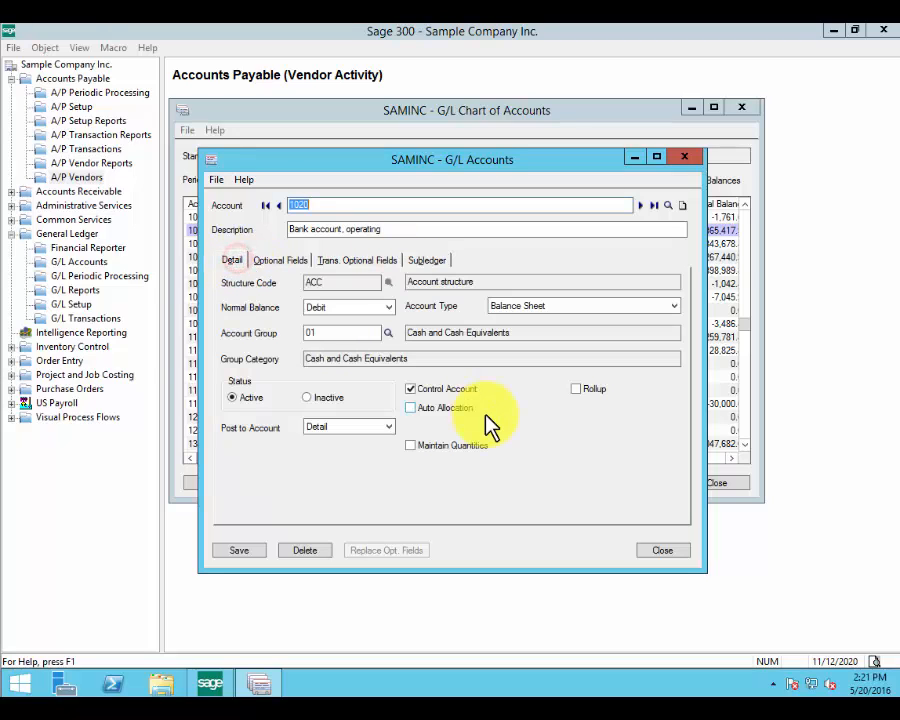
left_click(415, 395)
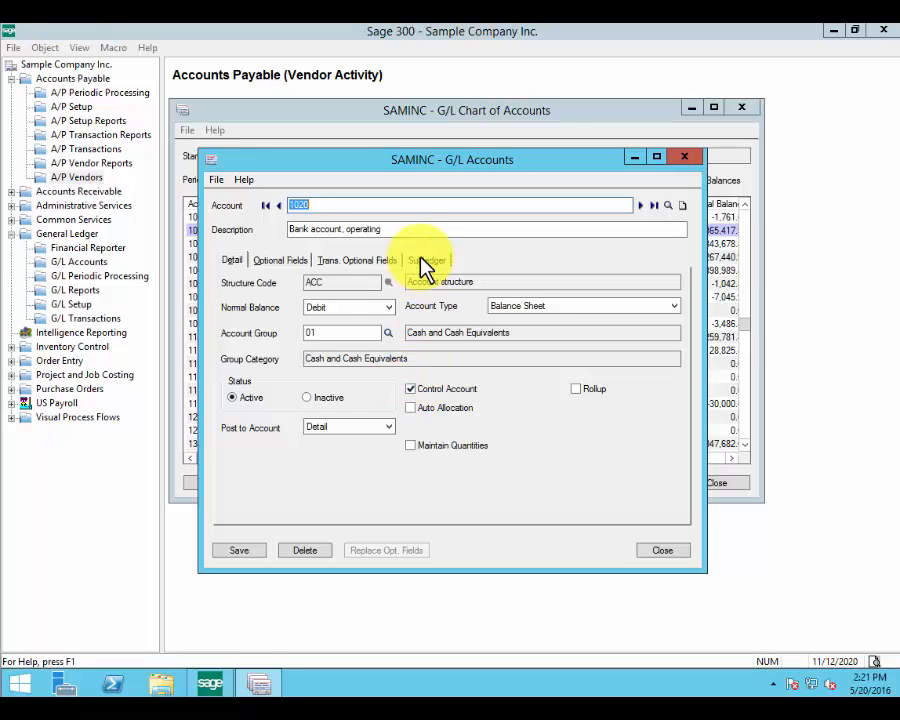
left_click(427, 260)
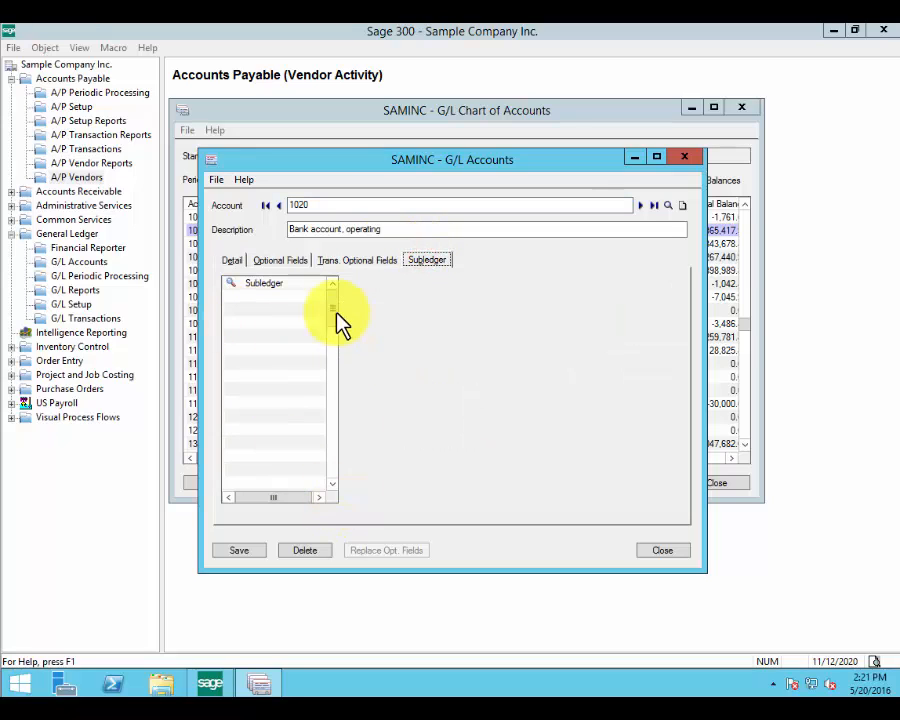
left_click(274, 284)
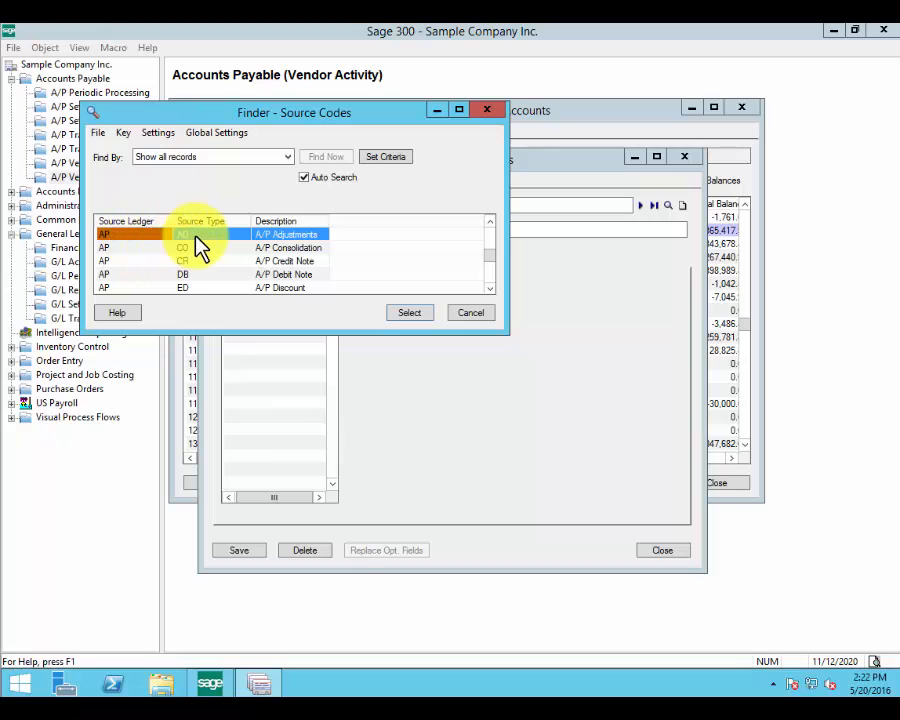
left_click(471, 315)
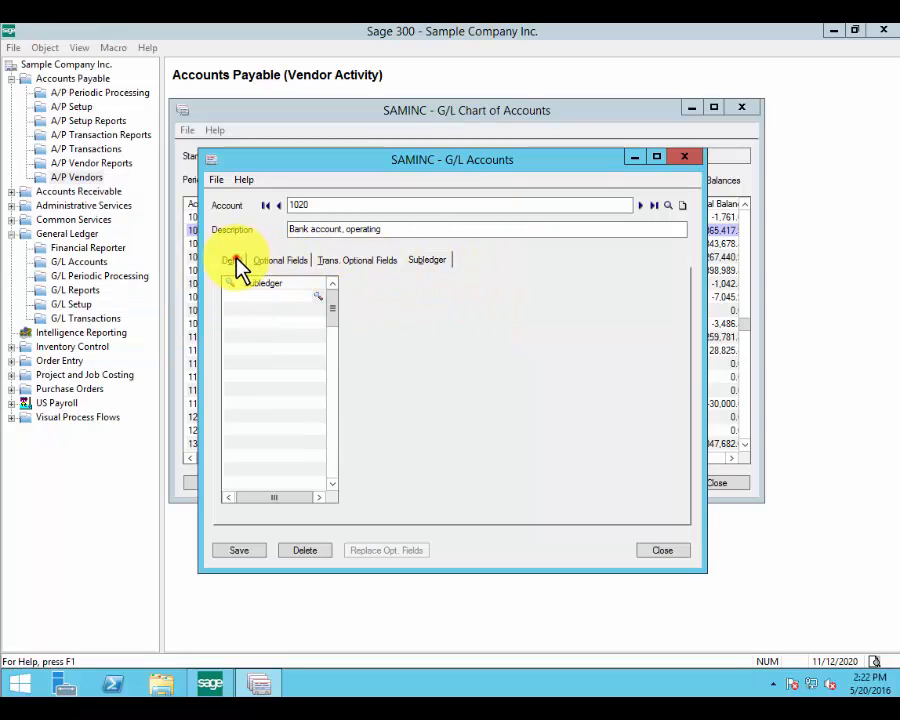
left_click(233, 260)
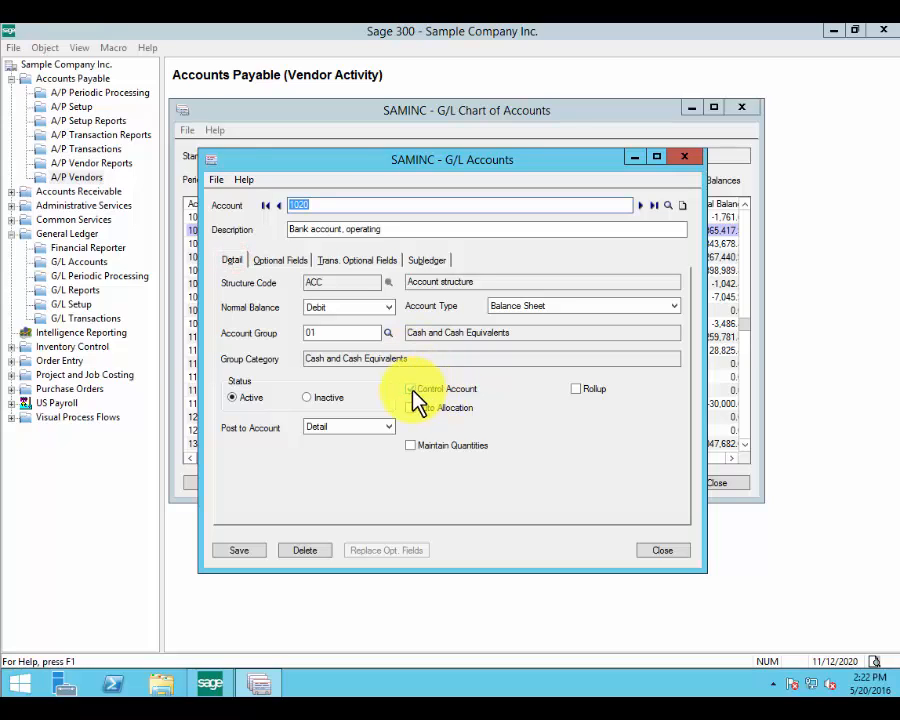
left_click(412, 392)
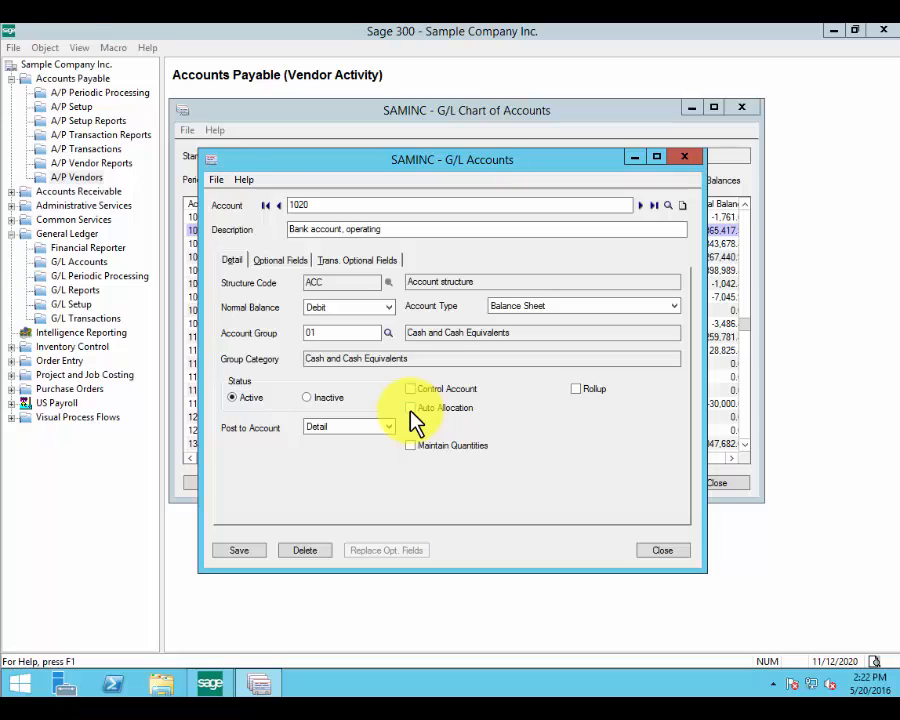
Turn on Auto Allocation for account 1020 and choose account 1021 for its first allocation line
left_click(411, 408)
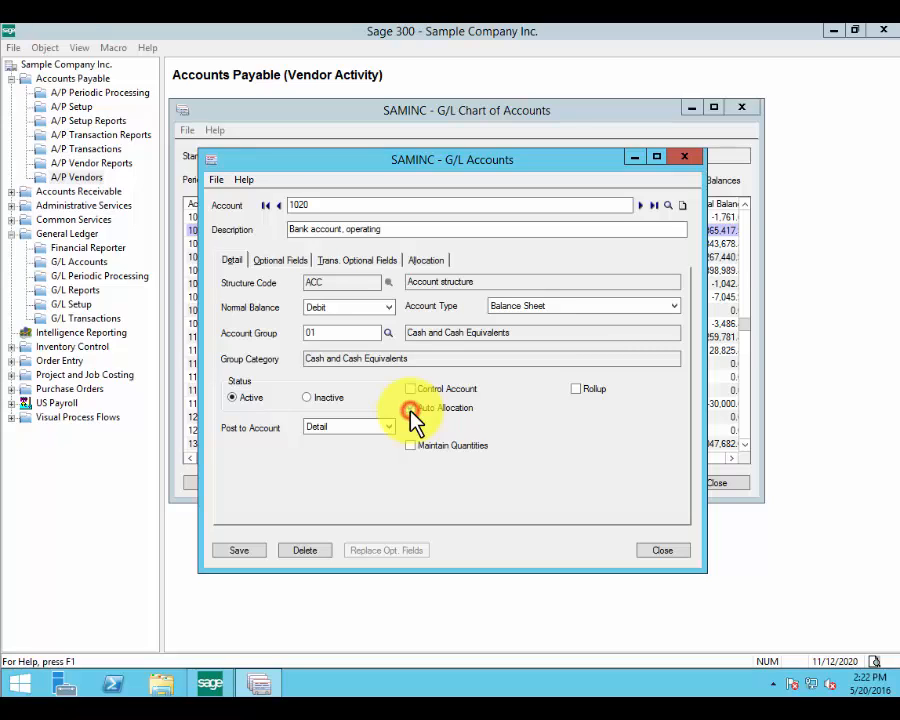
left_click(425, 262)
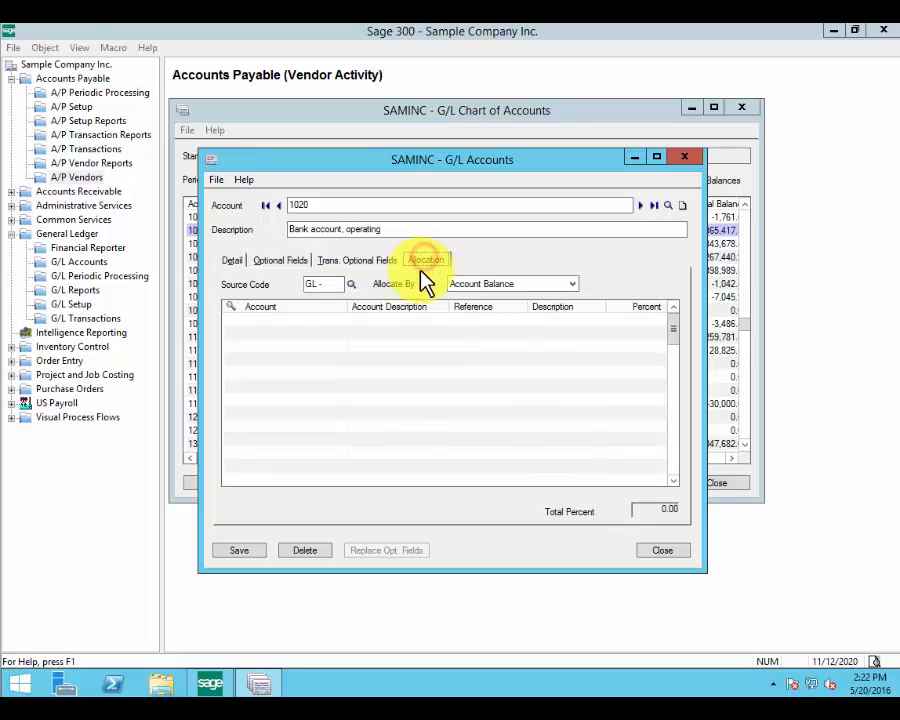
left_click(267, 325)
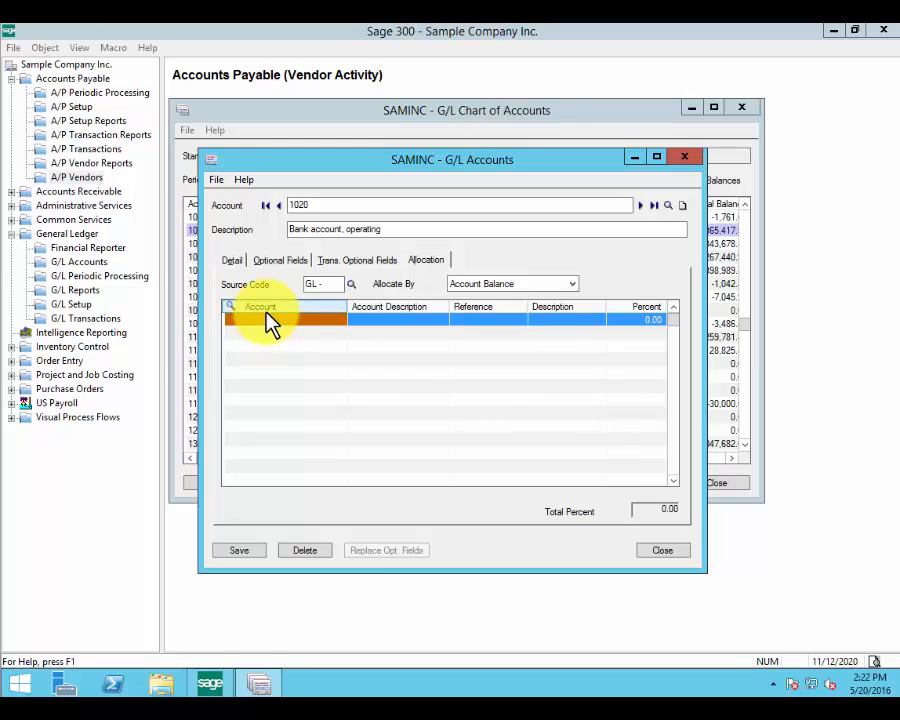
left_click(267, 320)
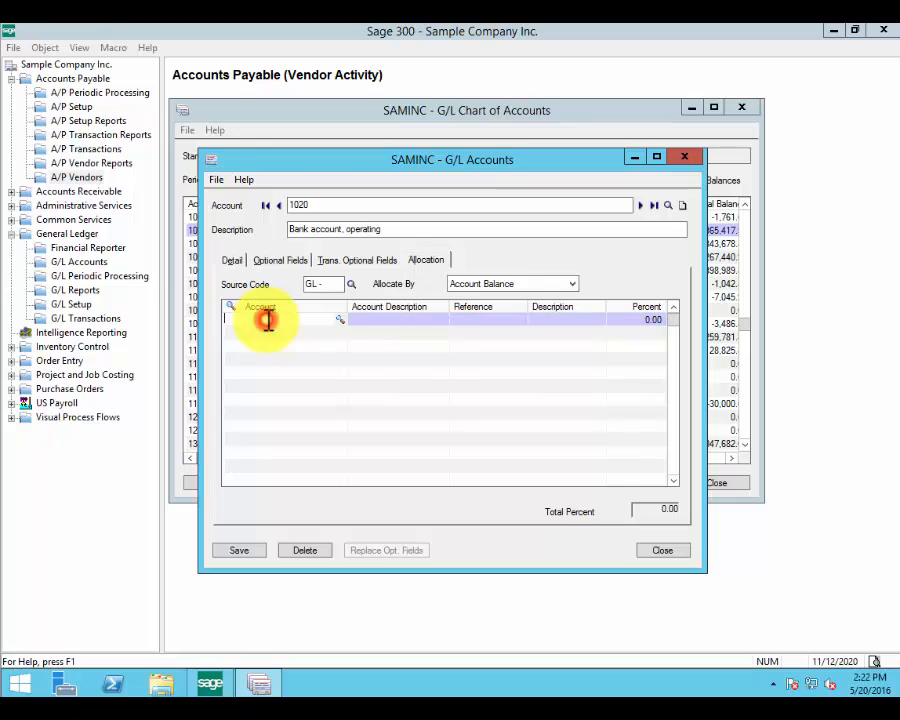
left_click(341, 320)
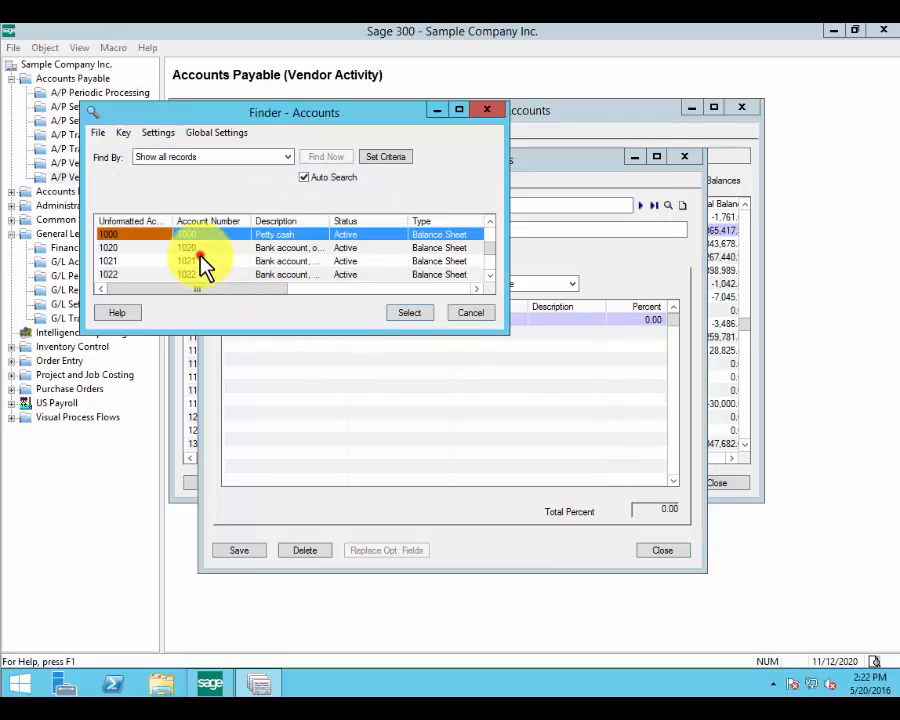
left_click(200, 260)
left_click(408, 316)
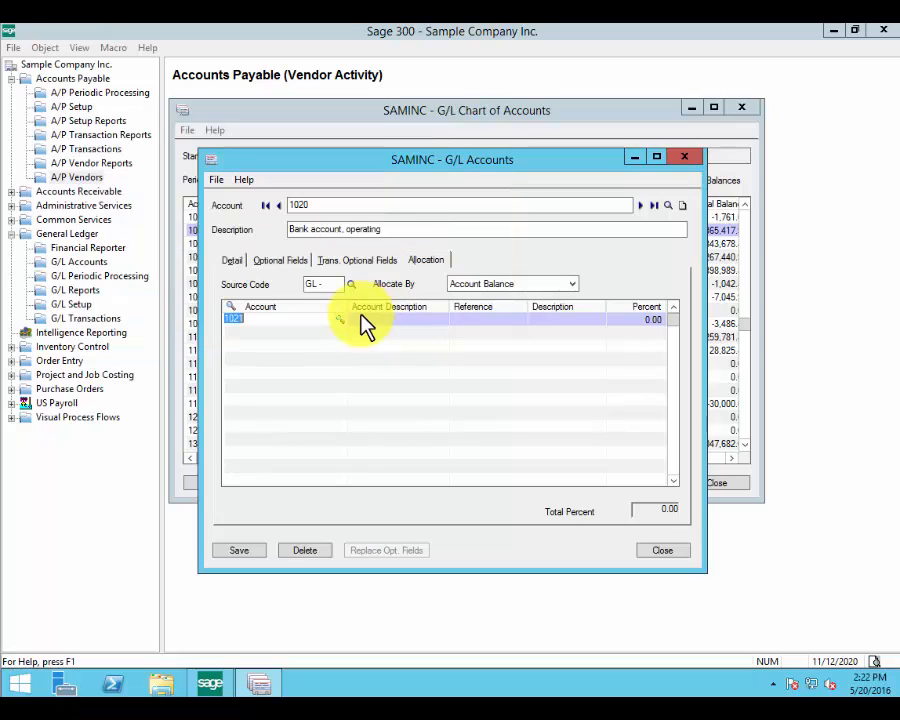
Go through the reference, description and percent of the 1021 allocation line, and turn off Auto Allocation
left_click(392, 322)
left_click(500, 320)
left_click(572, 320)
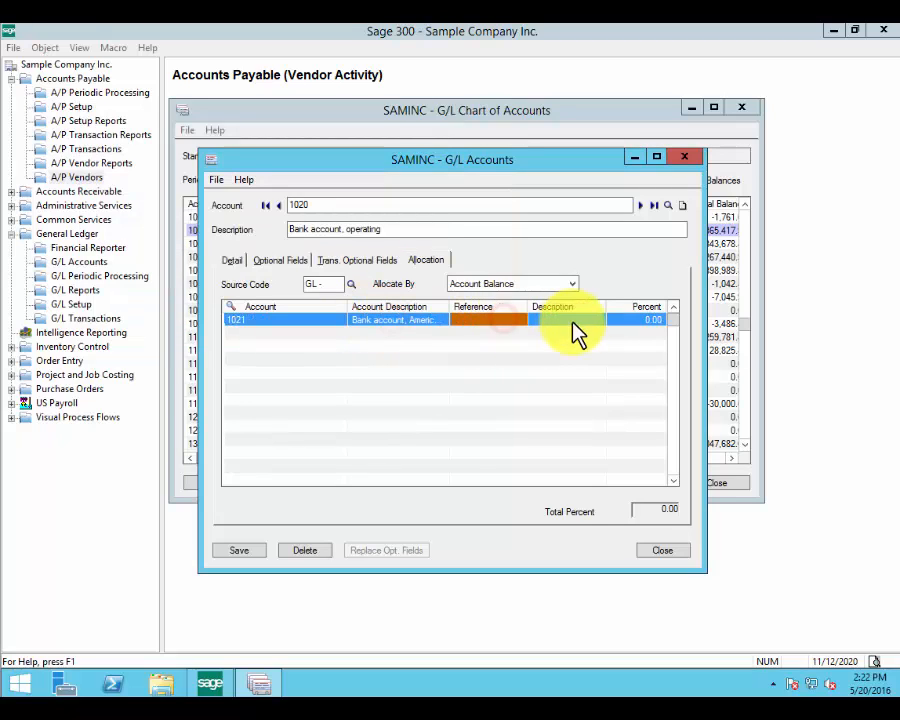
left_click(643, 321)
left_click(643, 321)
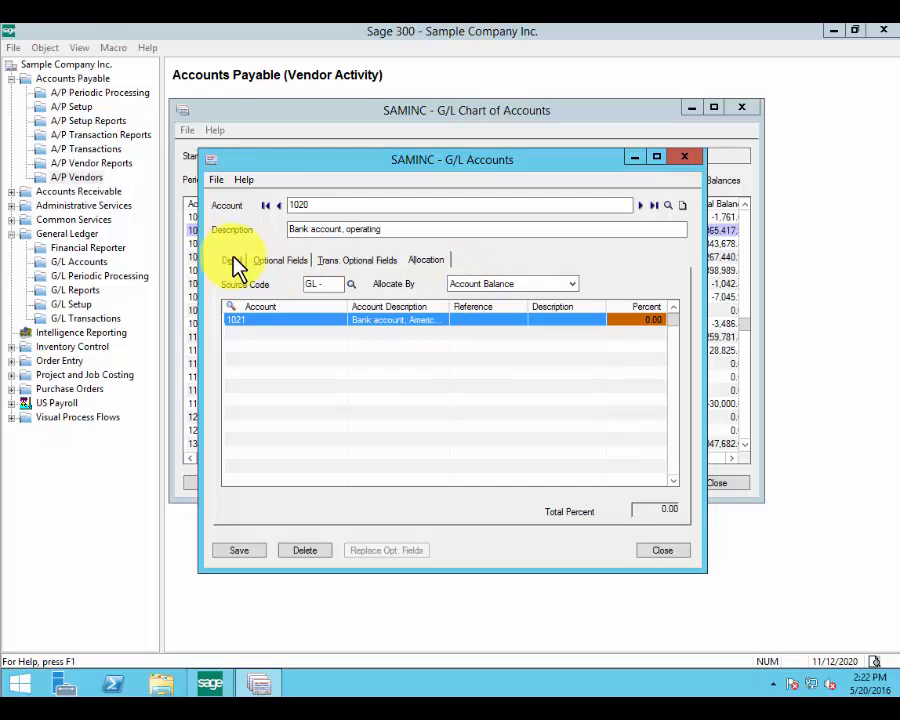
left_click(502, 285)
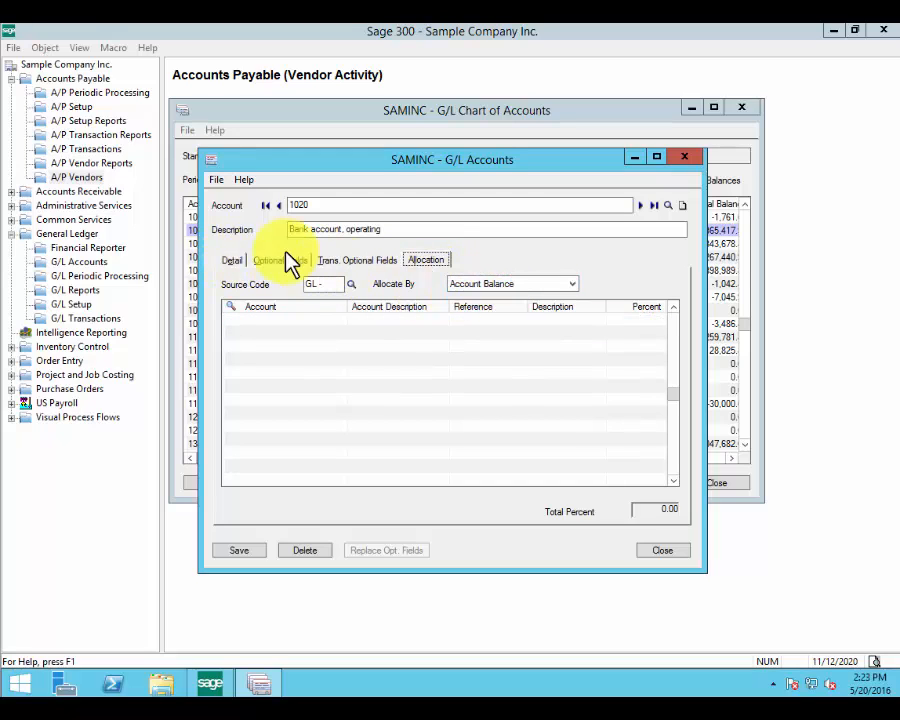
left_click(238, 262)
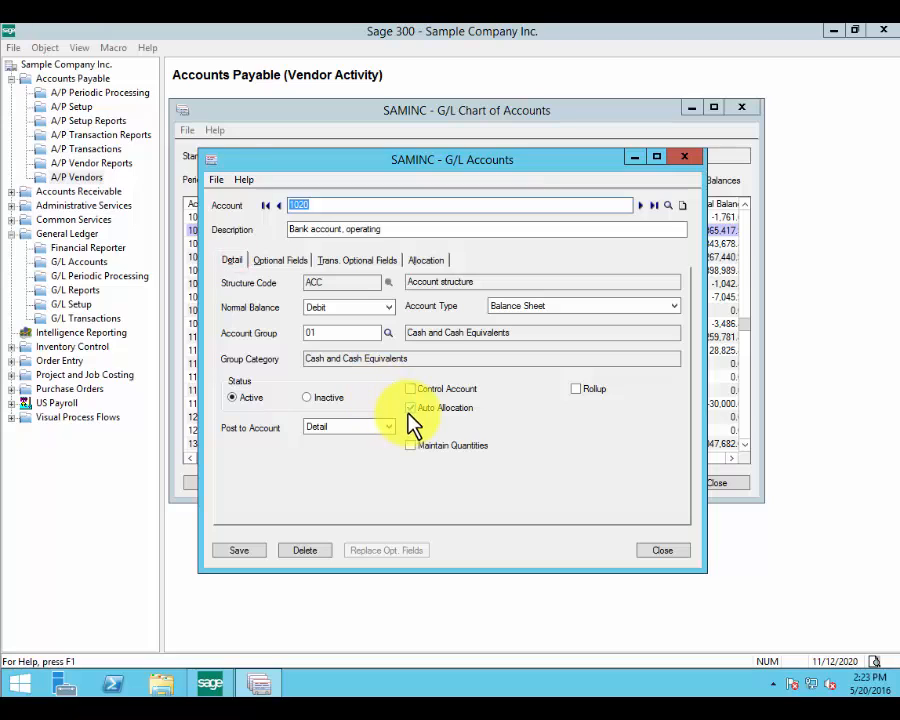
left_click(410, 408)
Turn on Rollup for account 1020 to view its member accounts setup, and turn it off again without saving
left_click(577, 389)
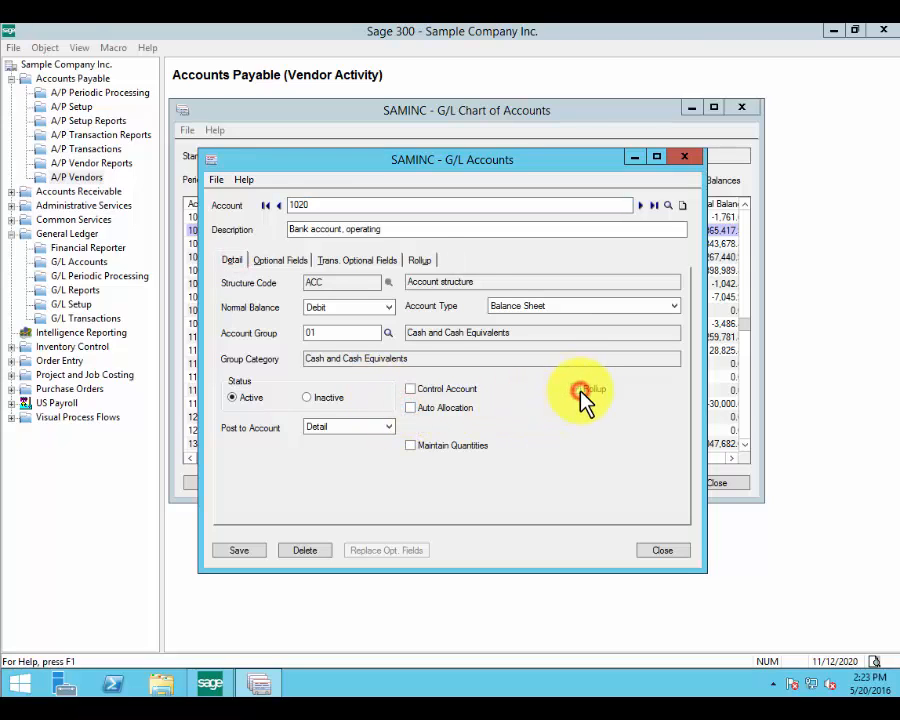
left_click(425, 260)
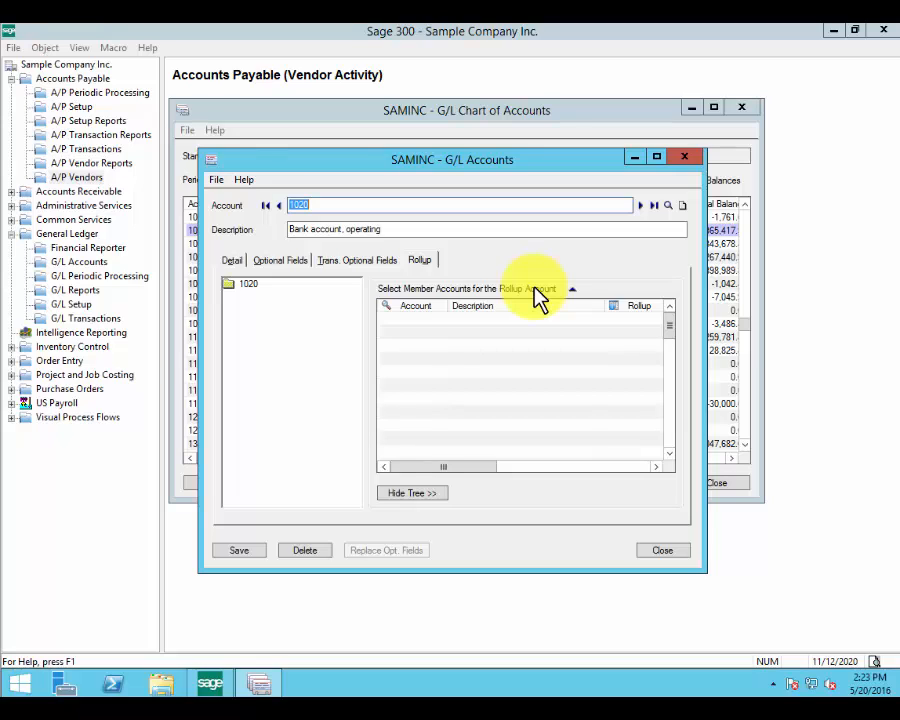
left_click(676, 550)
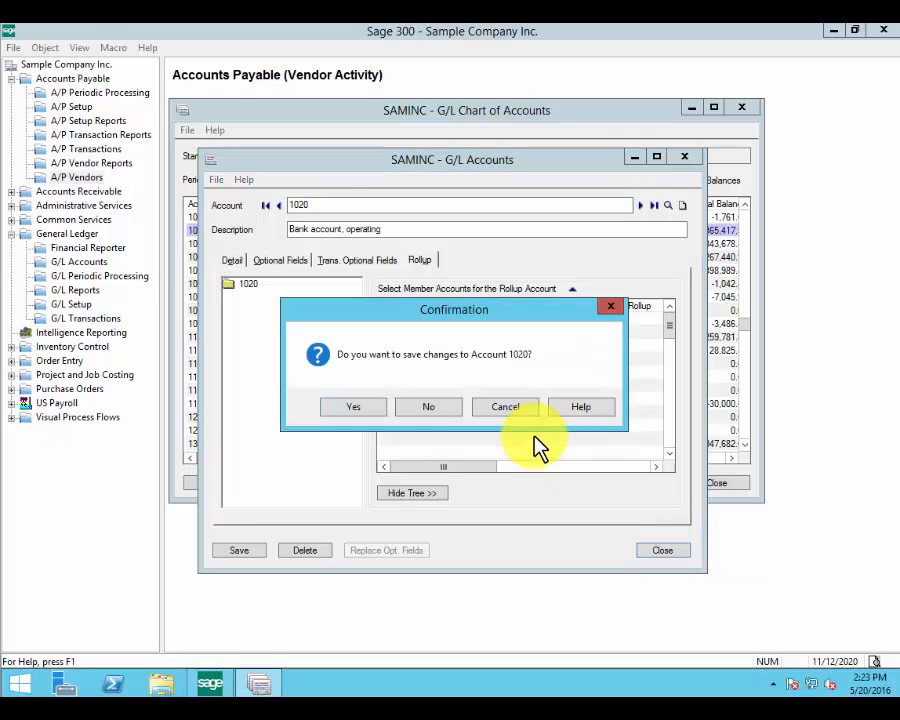
left_click(504, 405)
left_click(576, 389)
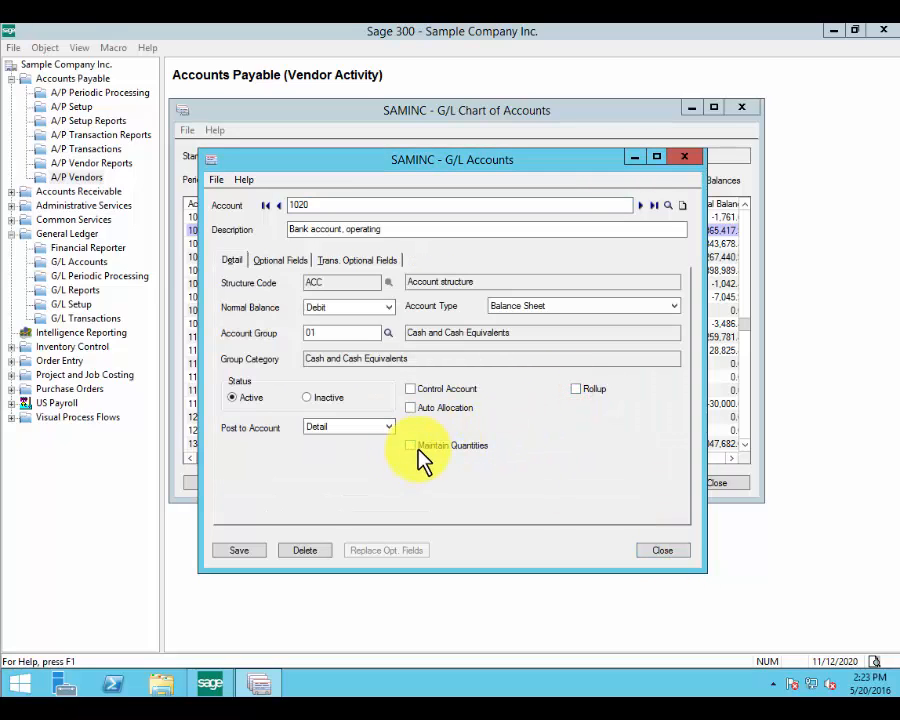
Look at the Post to Account choices for account 1020, and turn Maintain Quantities on and off again
left_click(389, 427)
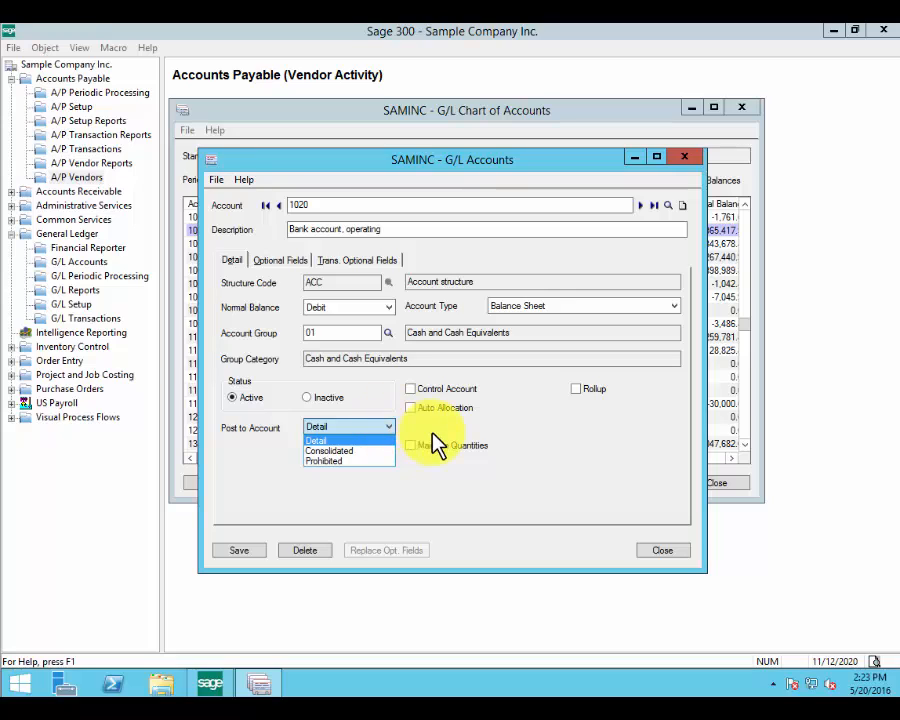
left_click(447, 463)
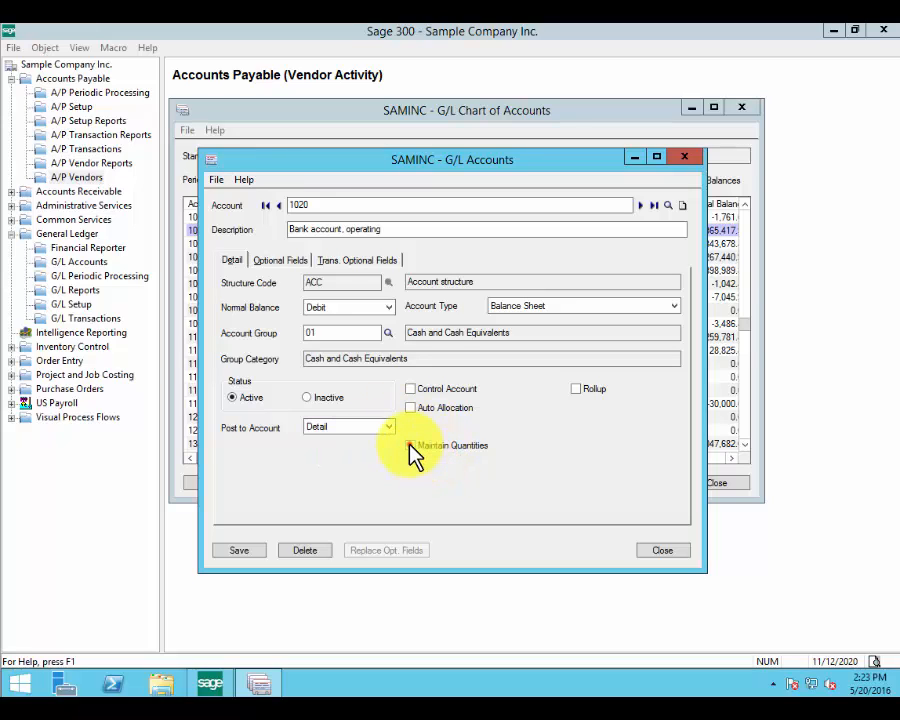
left_click(410, 446)
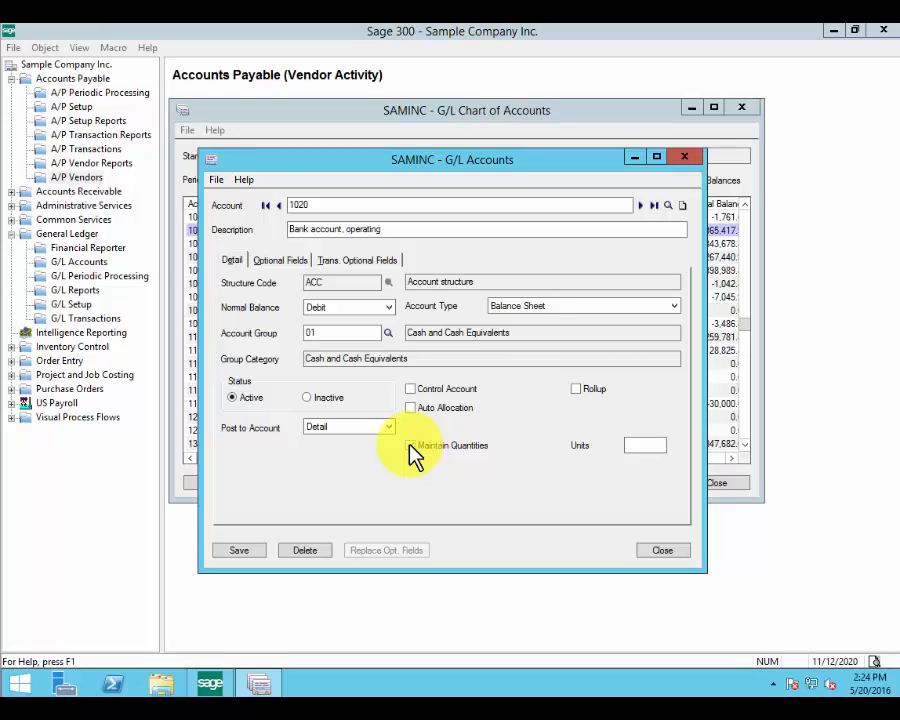
left_click(410, 444)
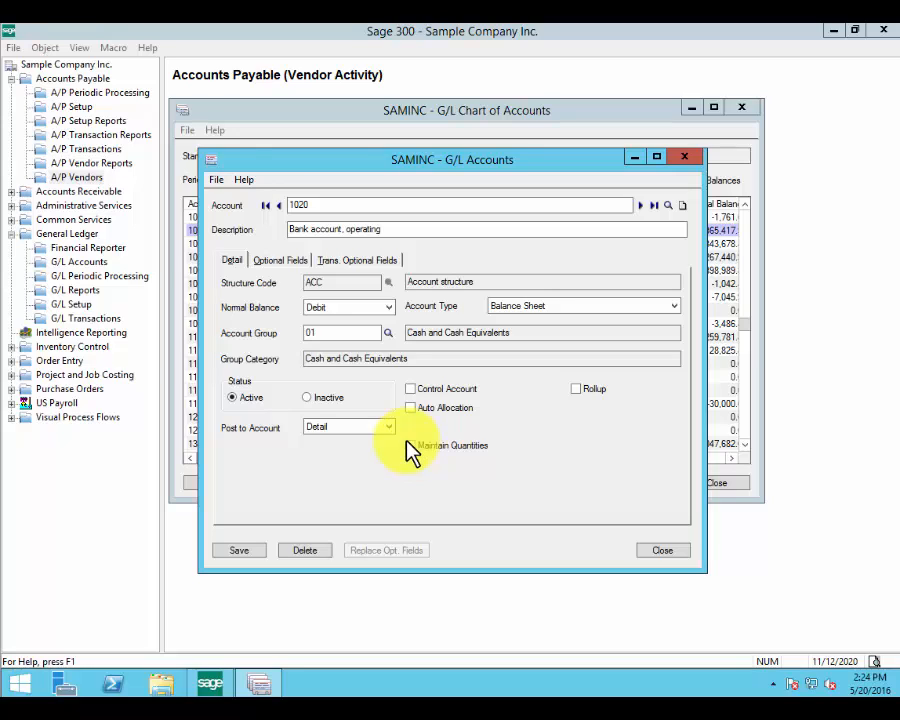
Review the Post to Account choices for account 1020 once more and close the account without saving changes
left_click(376, 427)
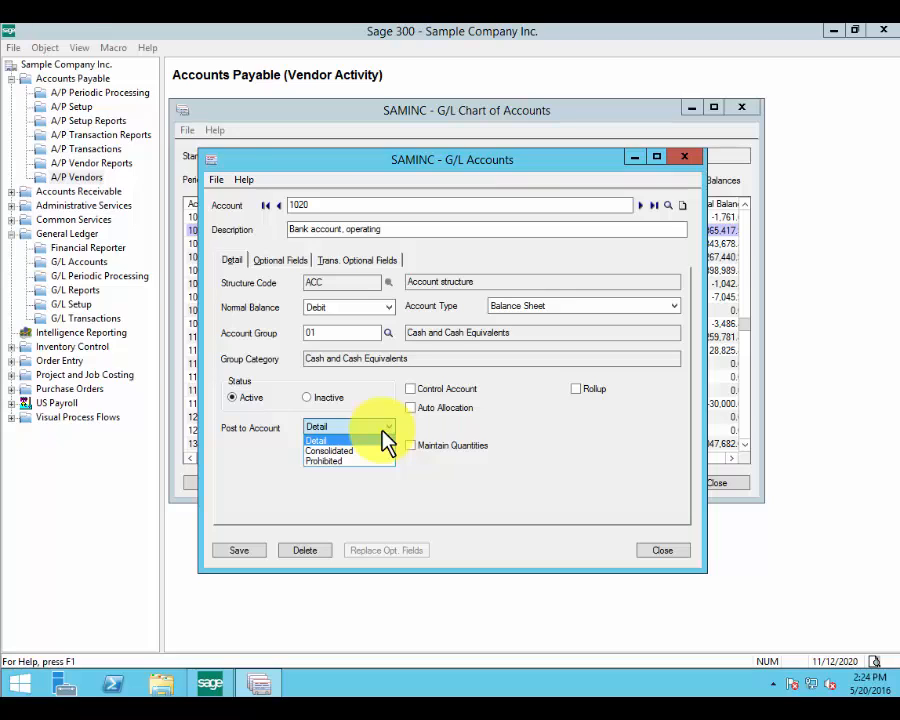
left_click(673, 554)
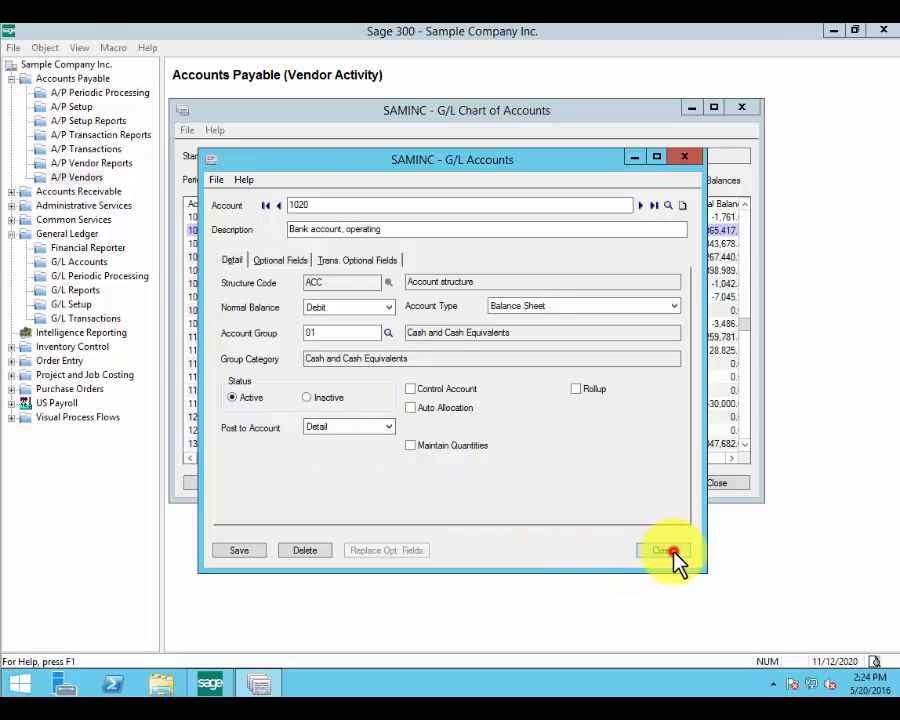
left_click(673, 554)
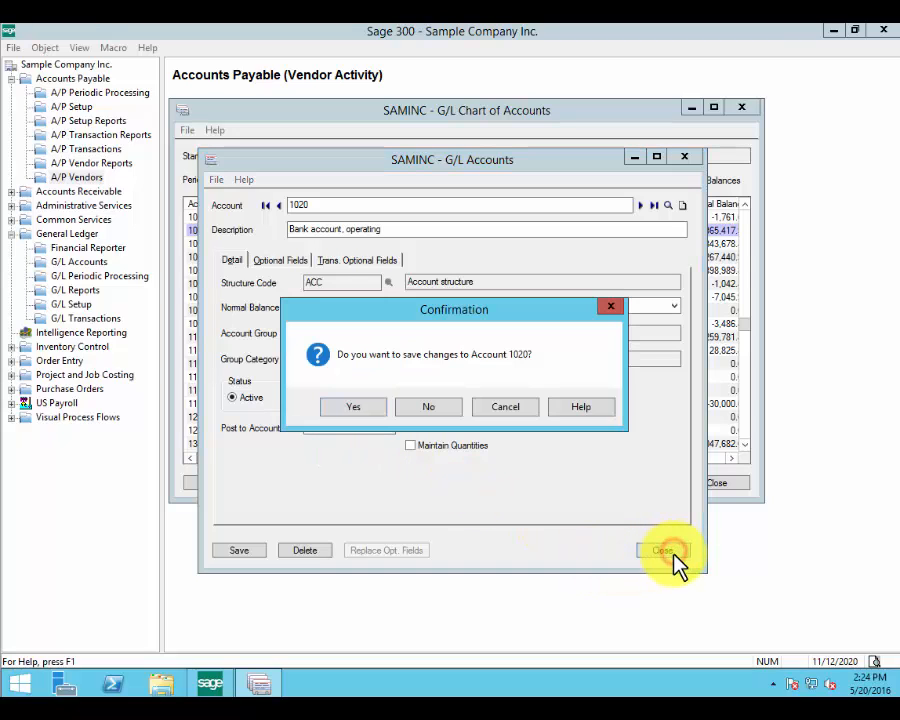
left_click(430, 406)
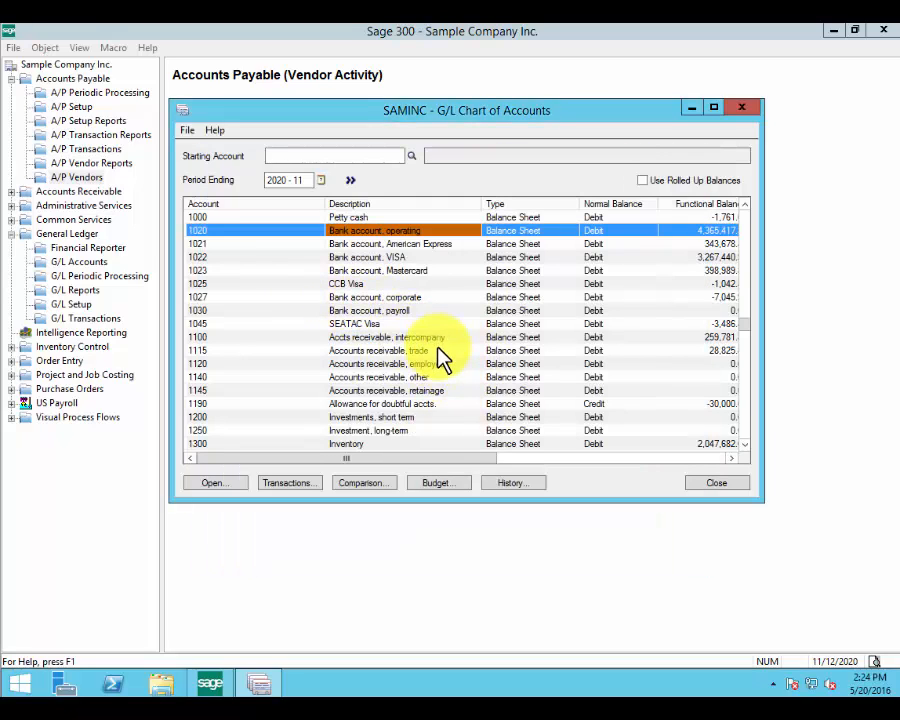
Open account 1115 to view its subledger codes and Control Account setting, and close it and the chart of accounts
left_click(434, 350)
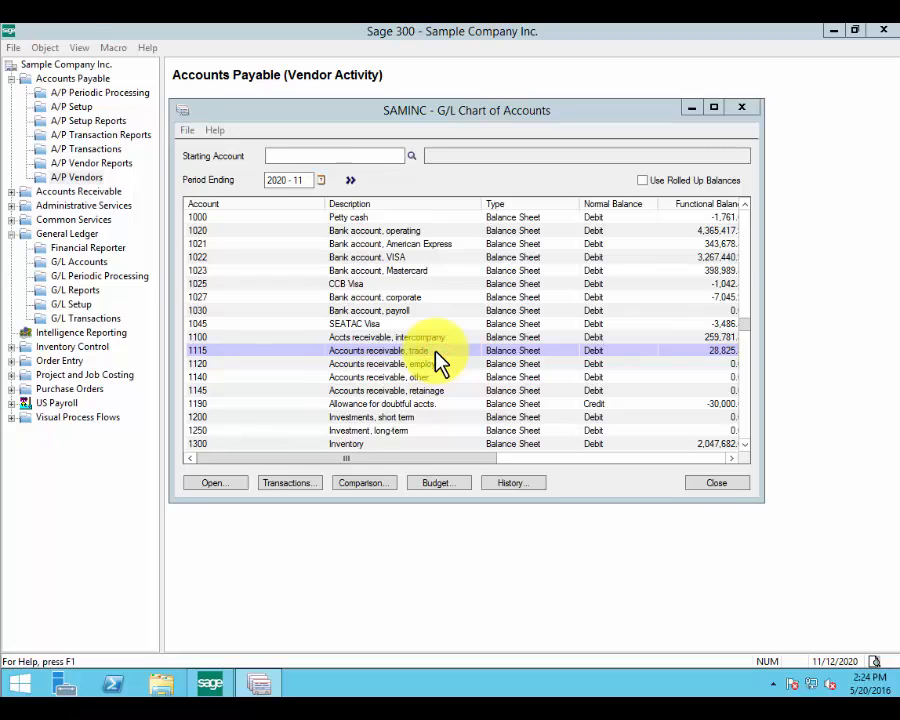
left_click(426, 260)
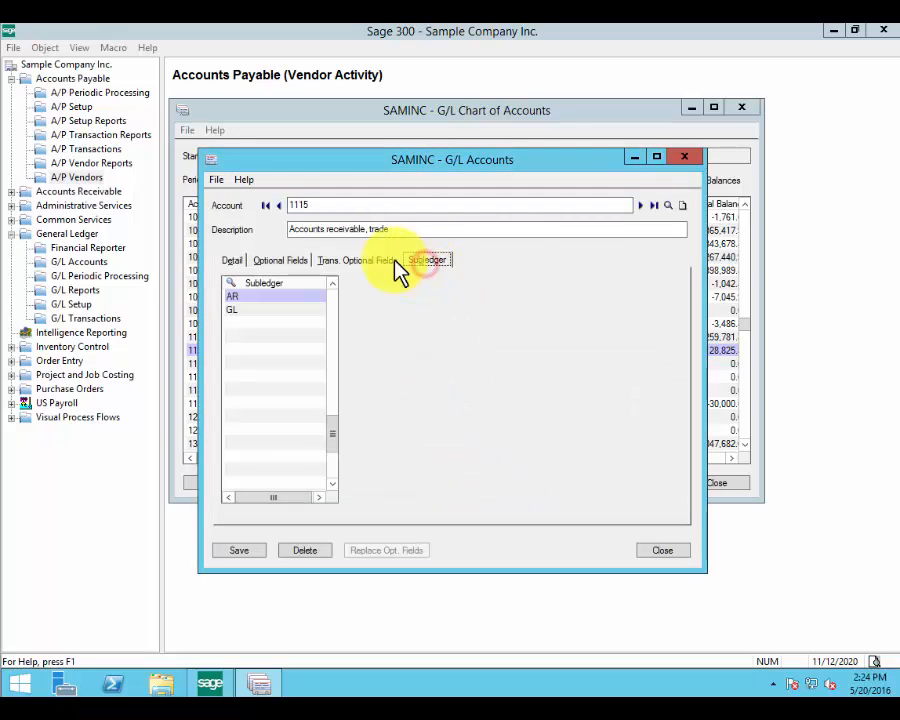
left_click(240, 262)
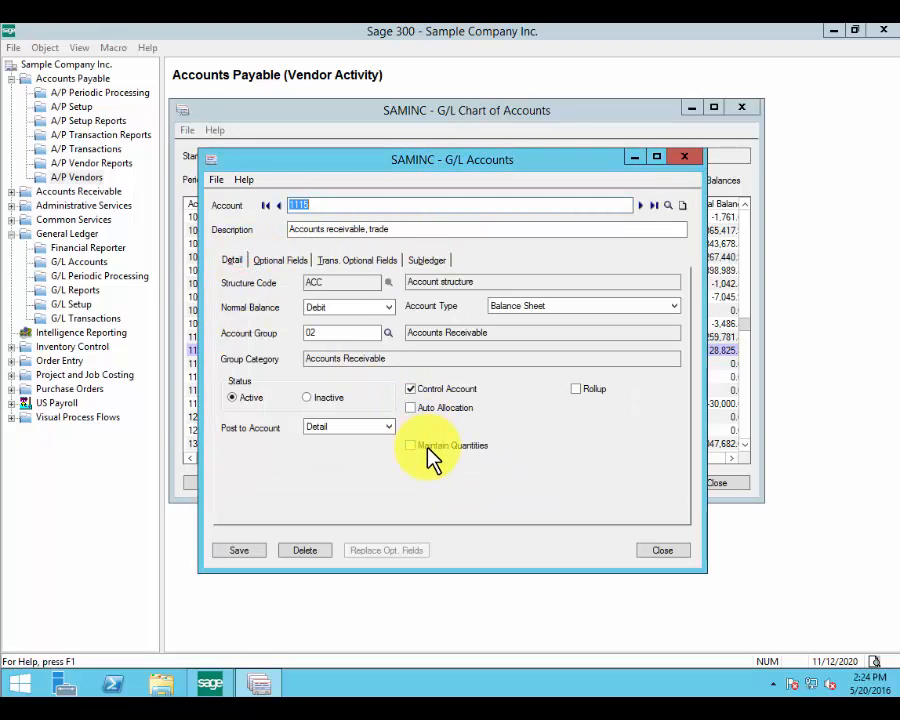
left_click(415, 262)
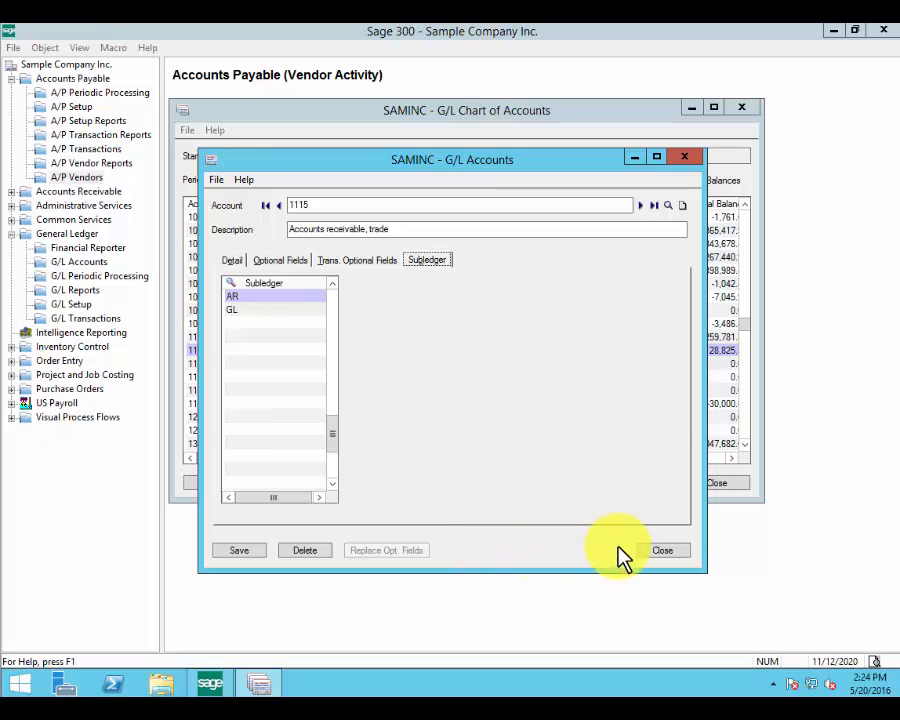
left_click(681, 555)
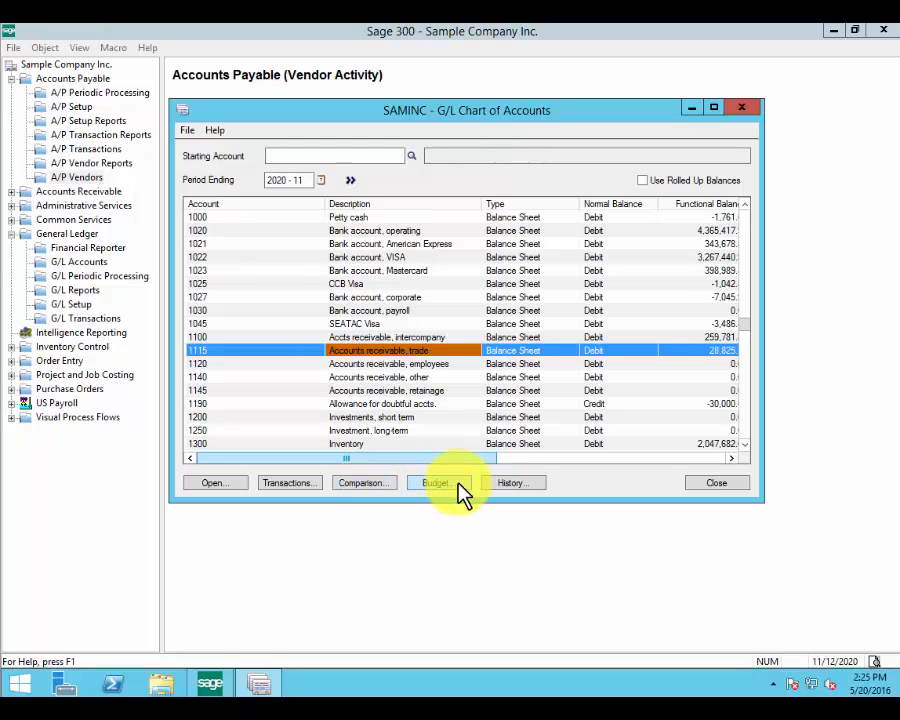
left_click(720, 488)
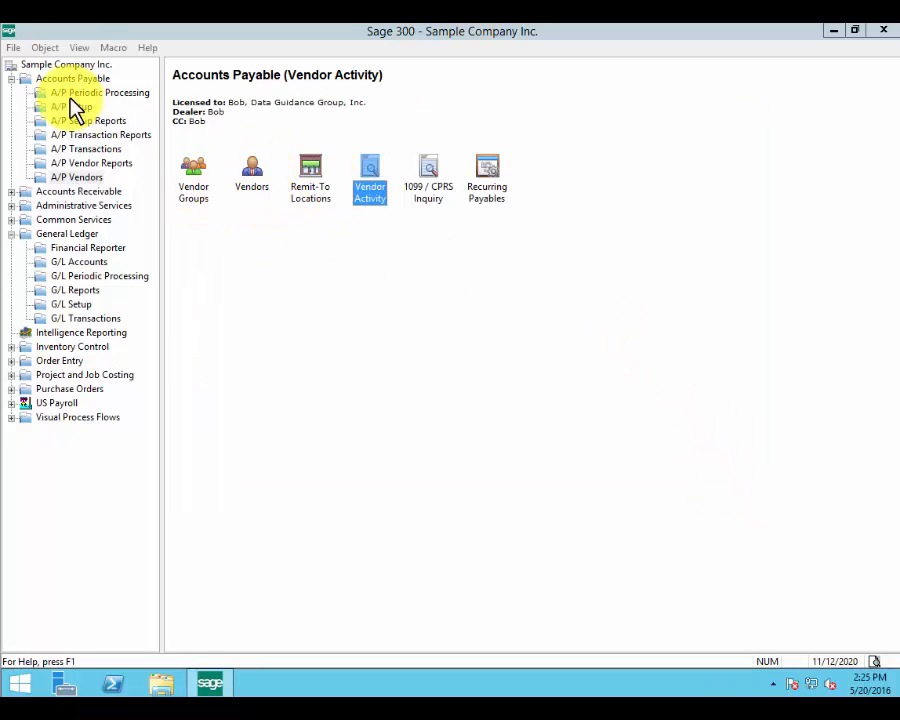
Open G/L Account Permissions to view the segment restriction for the CLERK user, and close it
left_click(66, 262)
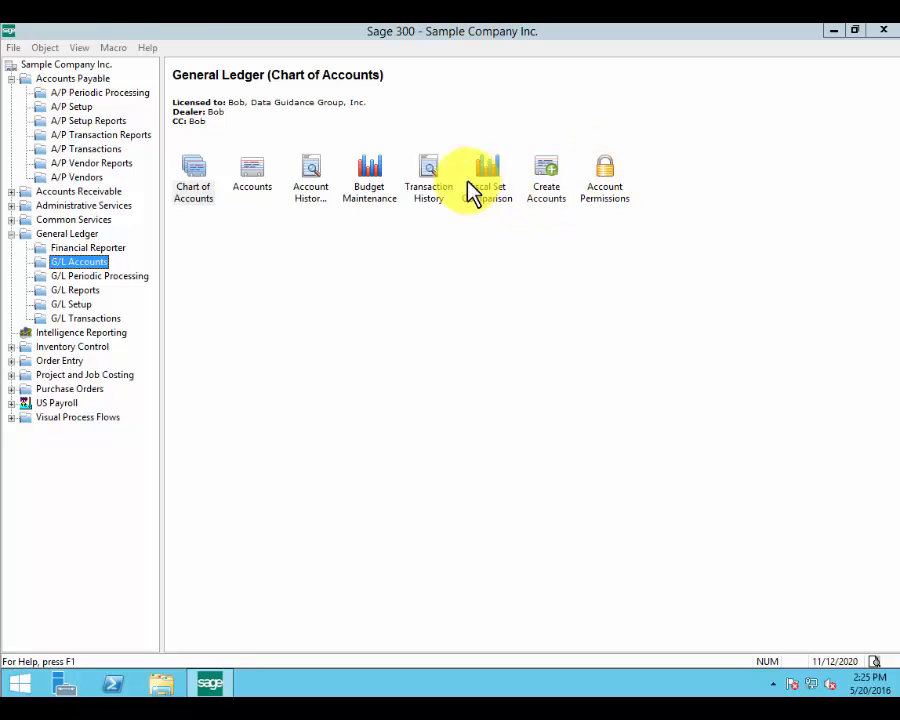
double_click(606, 180)
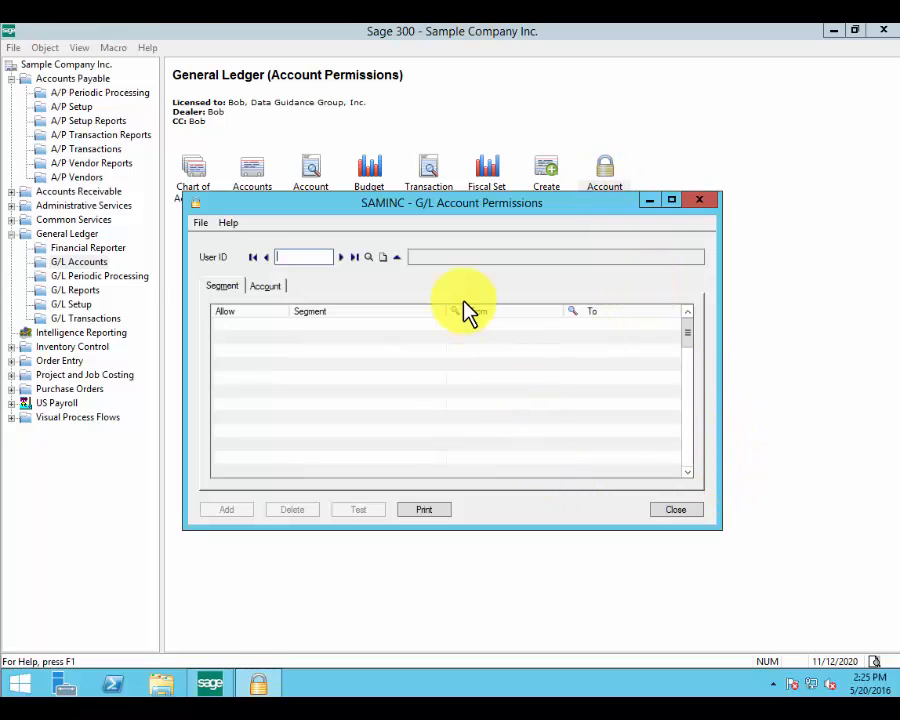
left_click(340, 255)
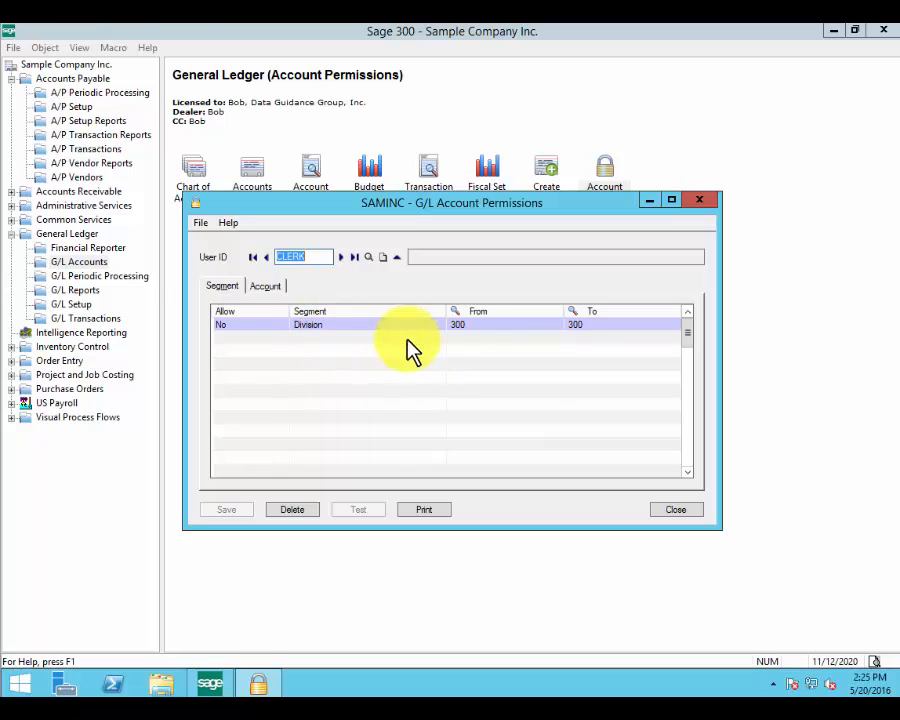
left_click(678, 510)
Go through Create Allocation Batch, Consolidate Posted Trans. and Create New Year in G/L Periodic Processing
left_click(99, 276)
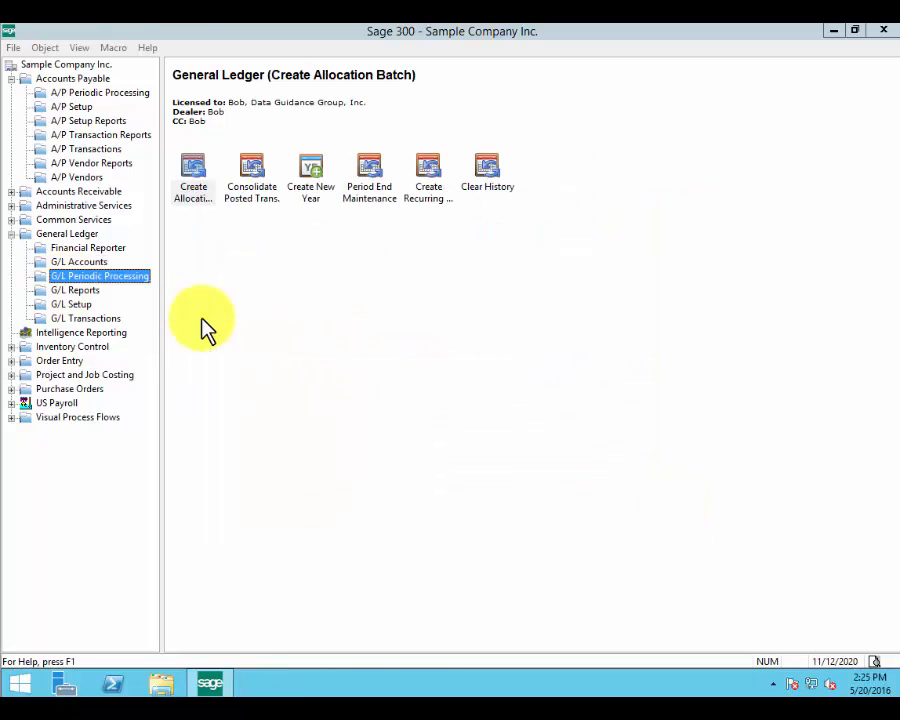
left_click(201, 184)
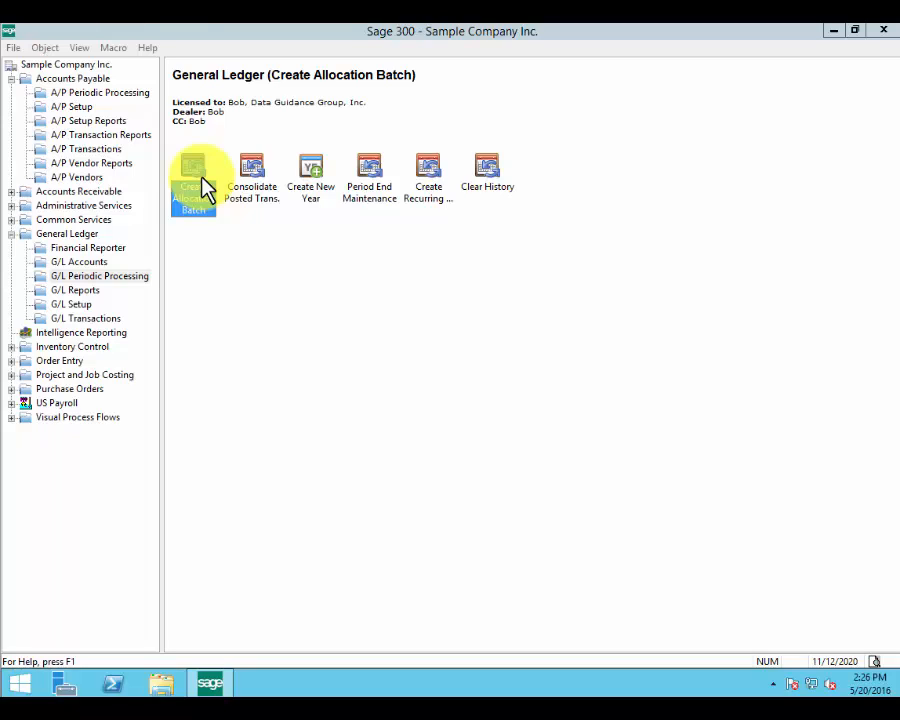
left_click(255, 204)
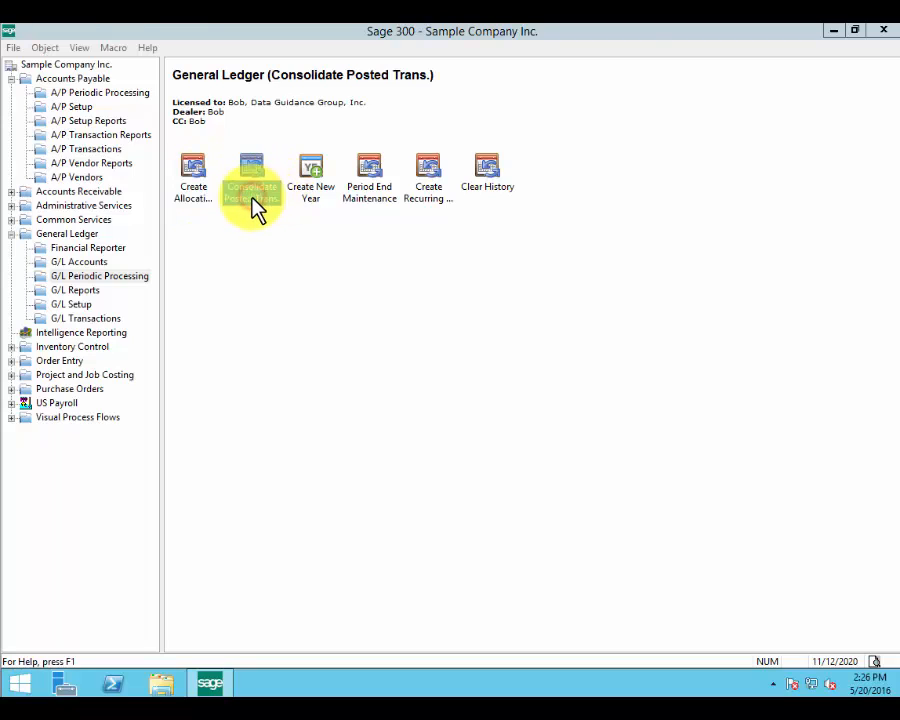
left_click(305, 188)
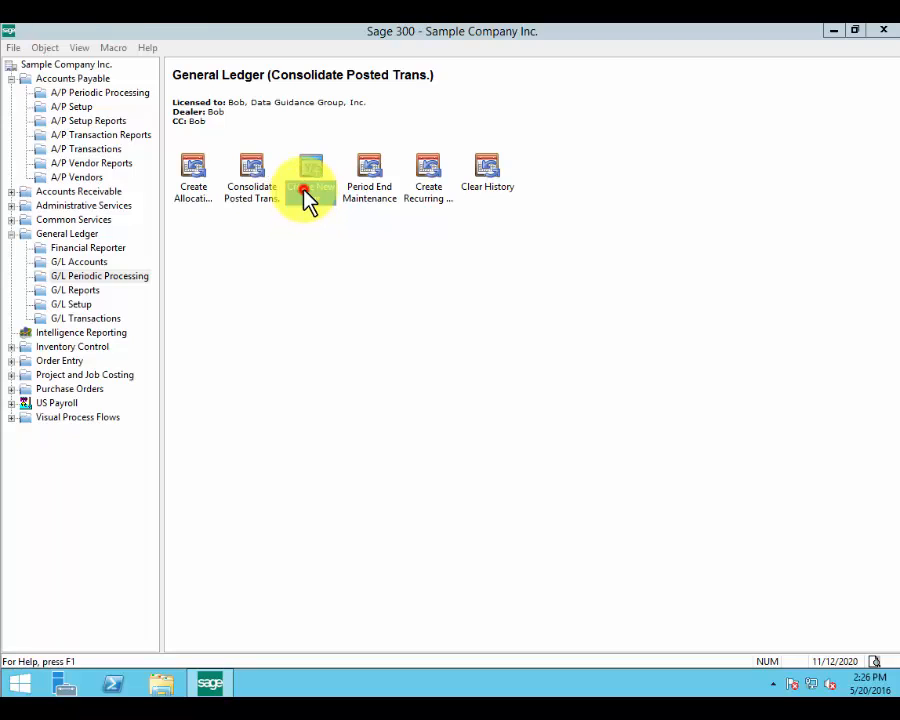
Open Period End Maintenance to view its options, close it, and select Create Recurring Entries Batch
left_click(368, 210)
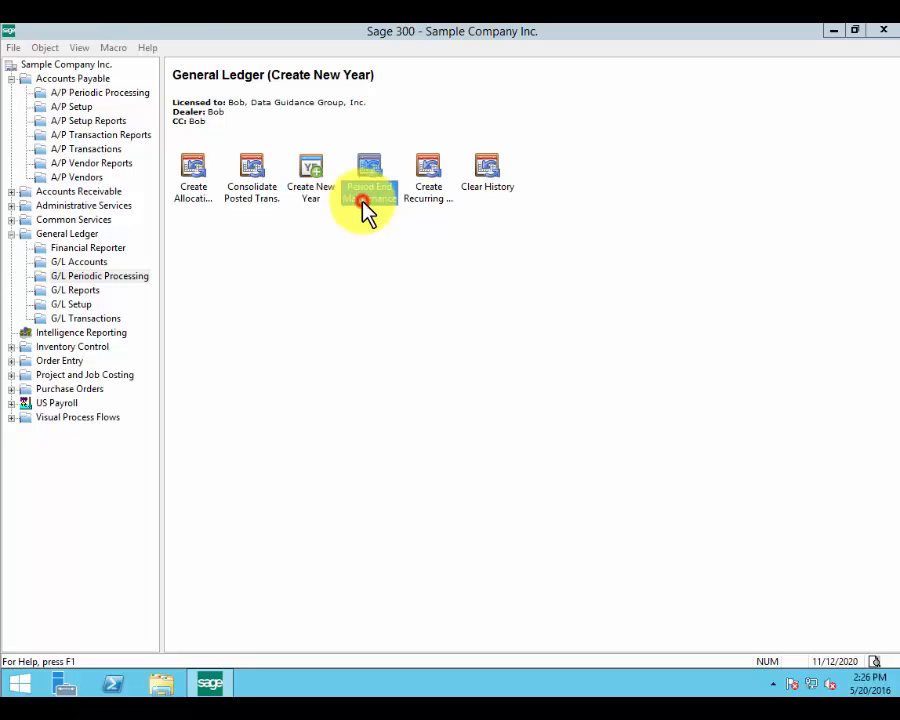
double_click(369, 210)
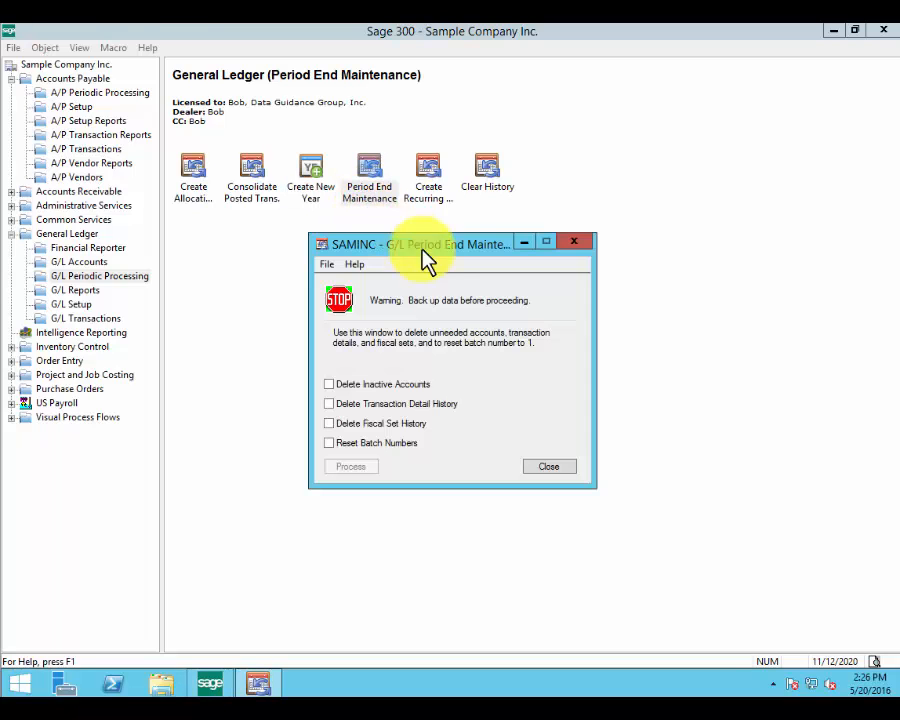
left_click(552, 467)
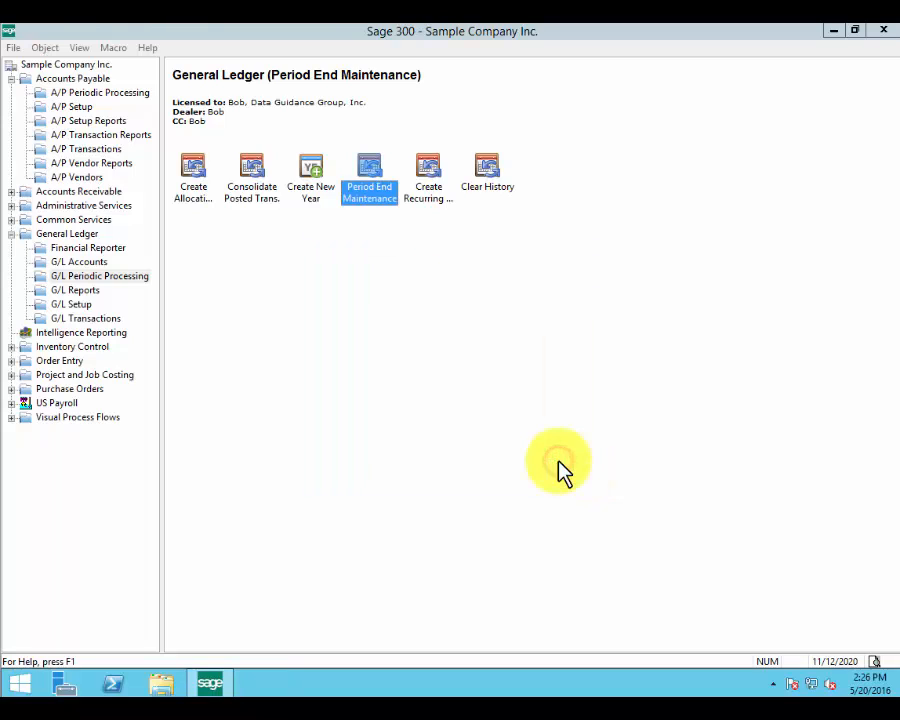
left_click(427, 203)
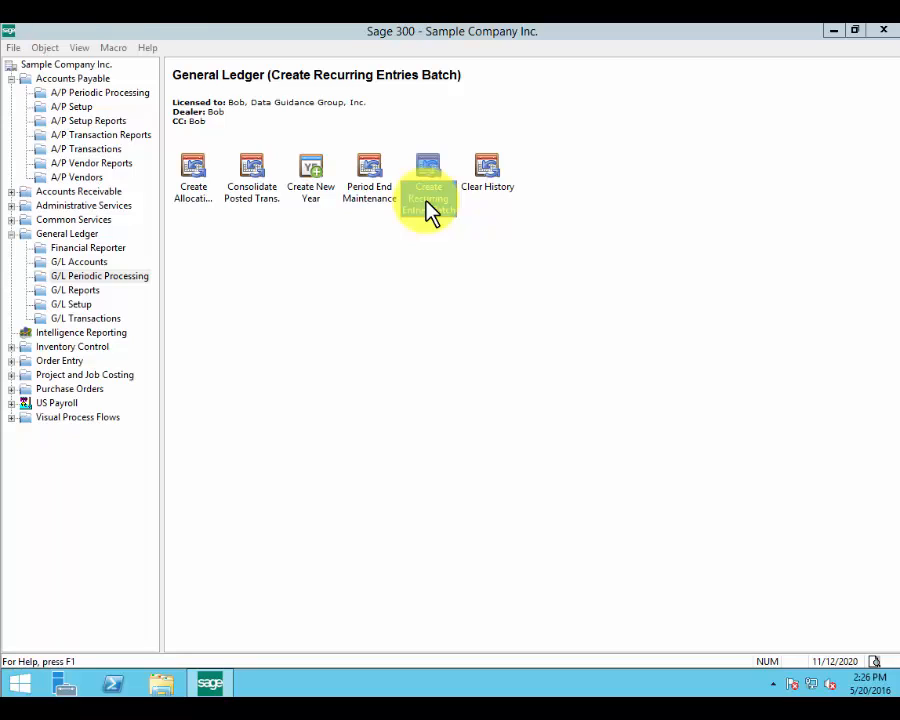
View the available G/L reports, and browse the segments of account structures ACC, ACCDIV, REG and REGION in G/L Setup
left_click(72, 292)
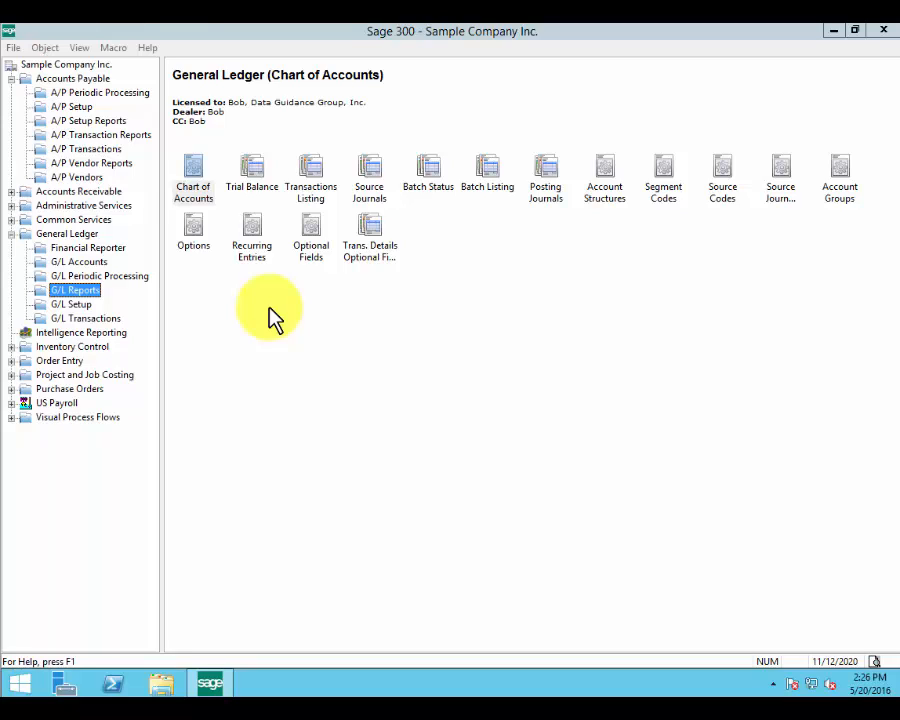
left_click(80, 306)
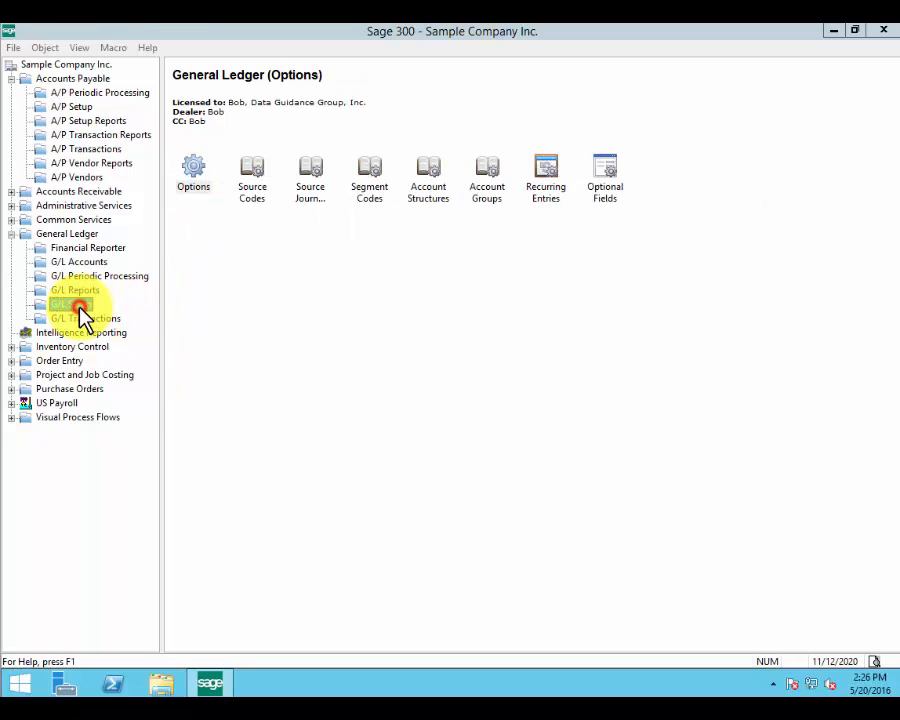
double_click(433, 180)
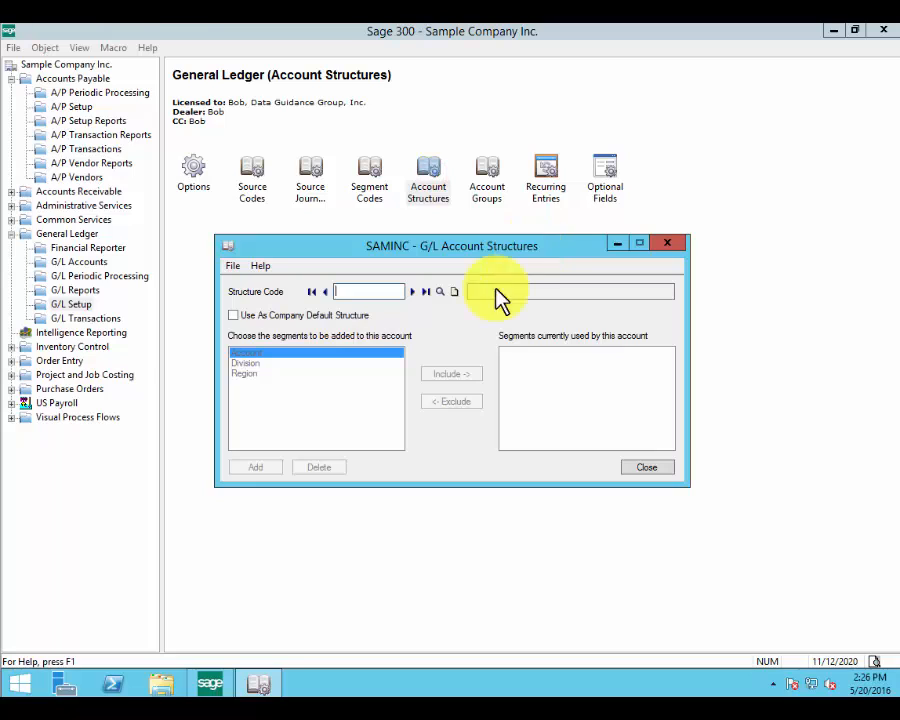
left_click(414, 291)
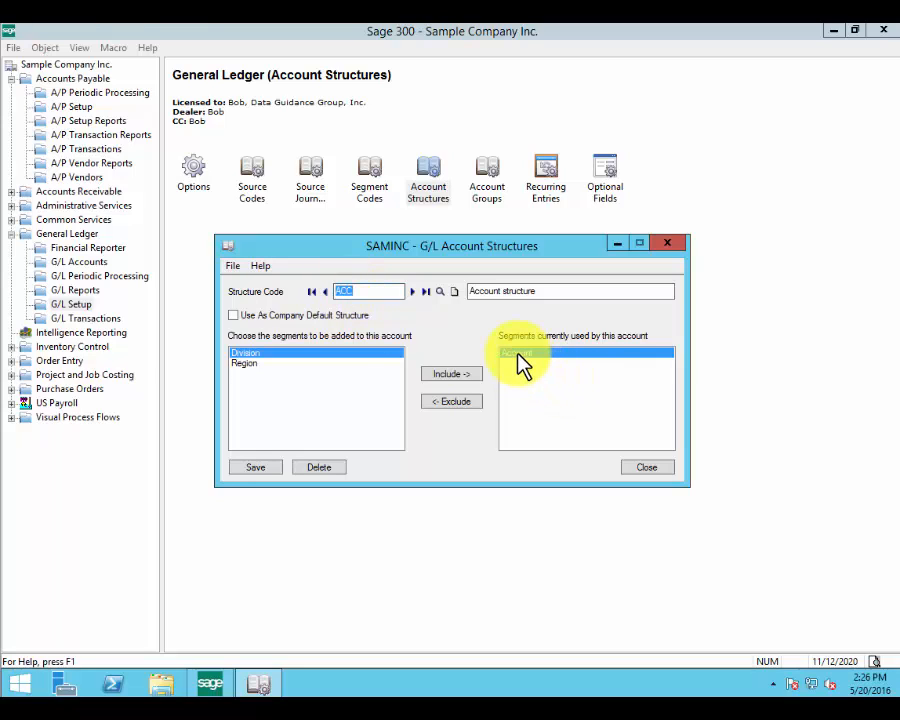
left_click(413, 291)
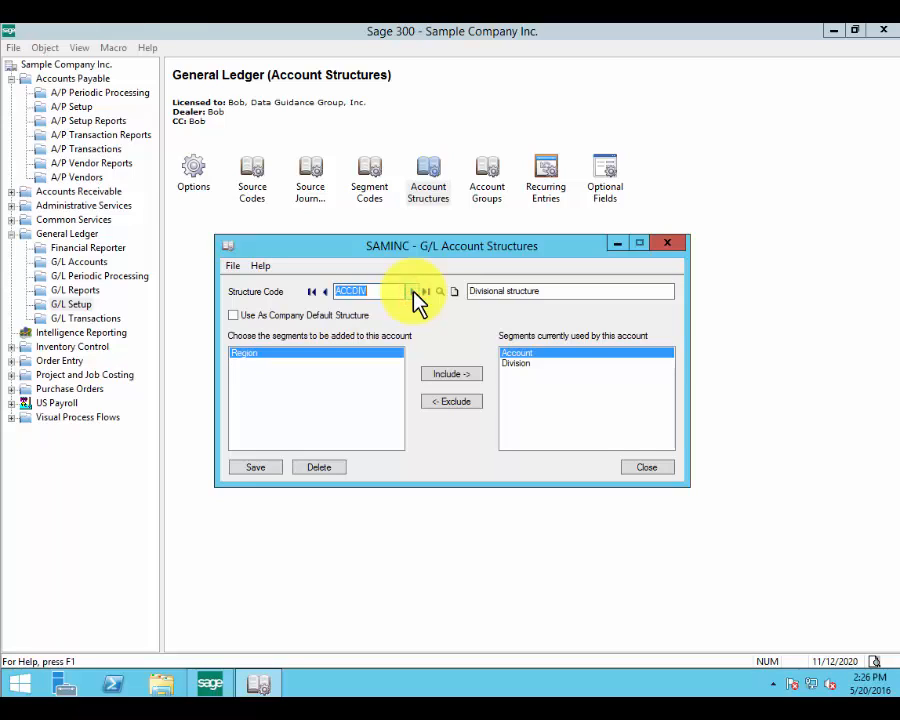
left_click(413, 291)
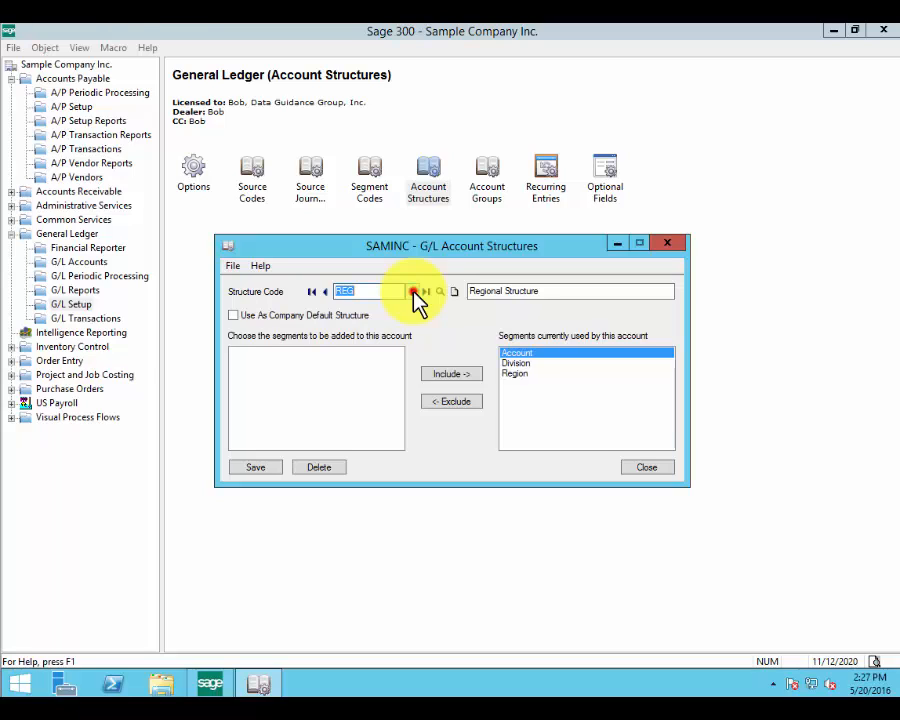
left_click(413, 291)
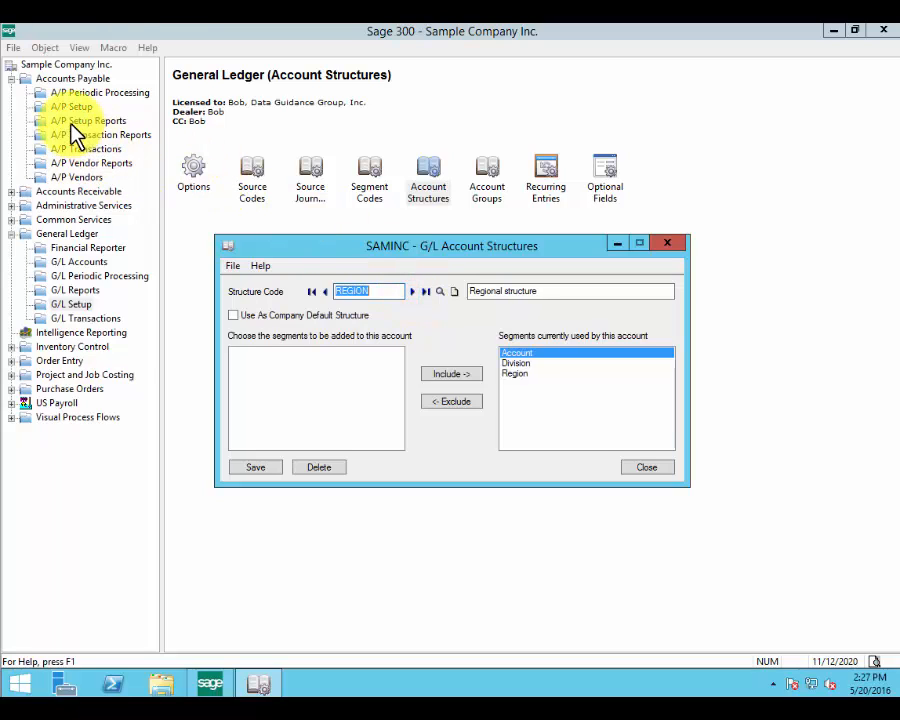
Open the G/L Chart of Accounts, browse to the Sales accounts, select account 4000-300, and close the chart
left_click(70, 264)
double_click(201, 186)
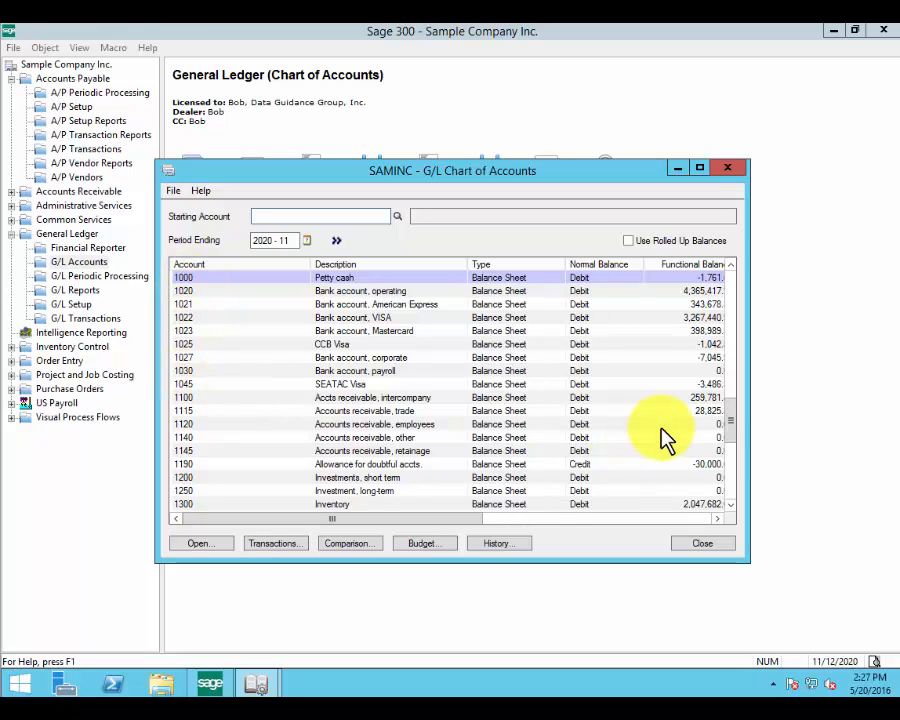
left_click(738, 430)
left_click(735, 446)
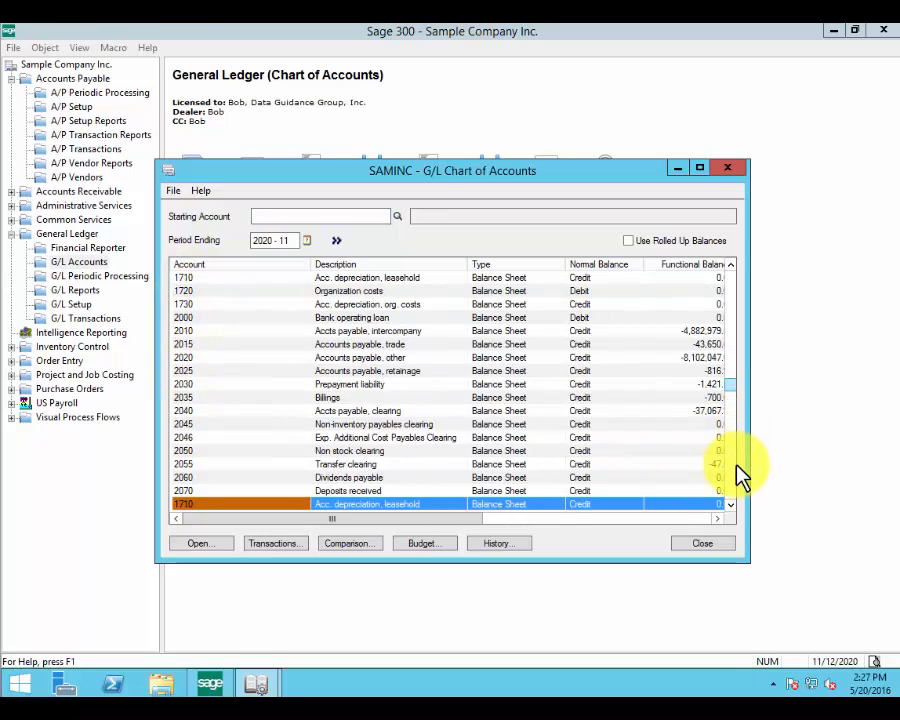
left_click(731, 471)
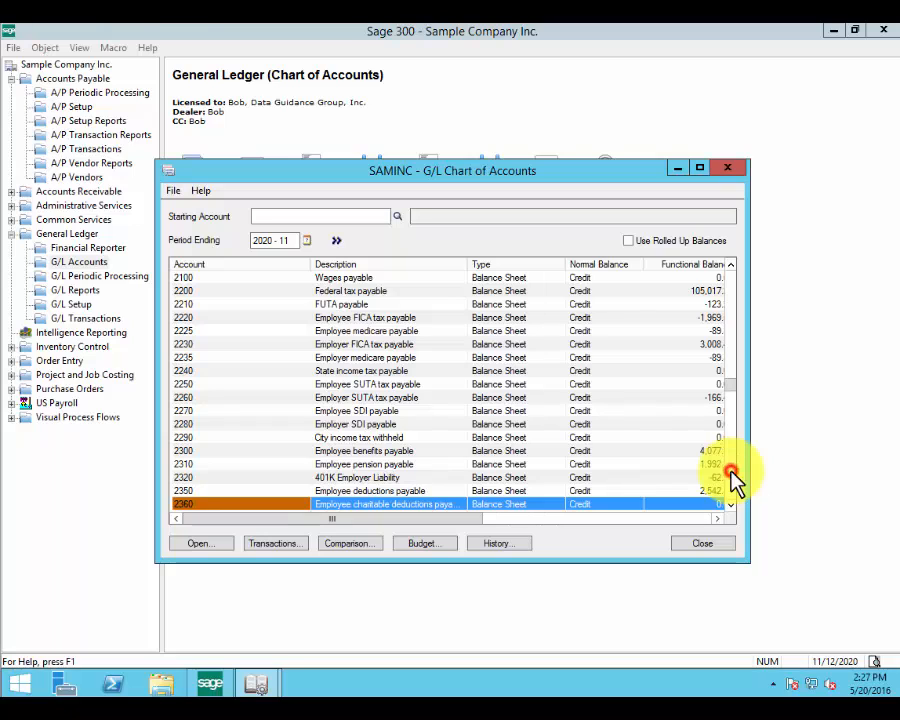
left_click(733, 474)
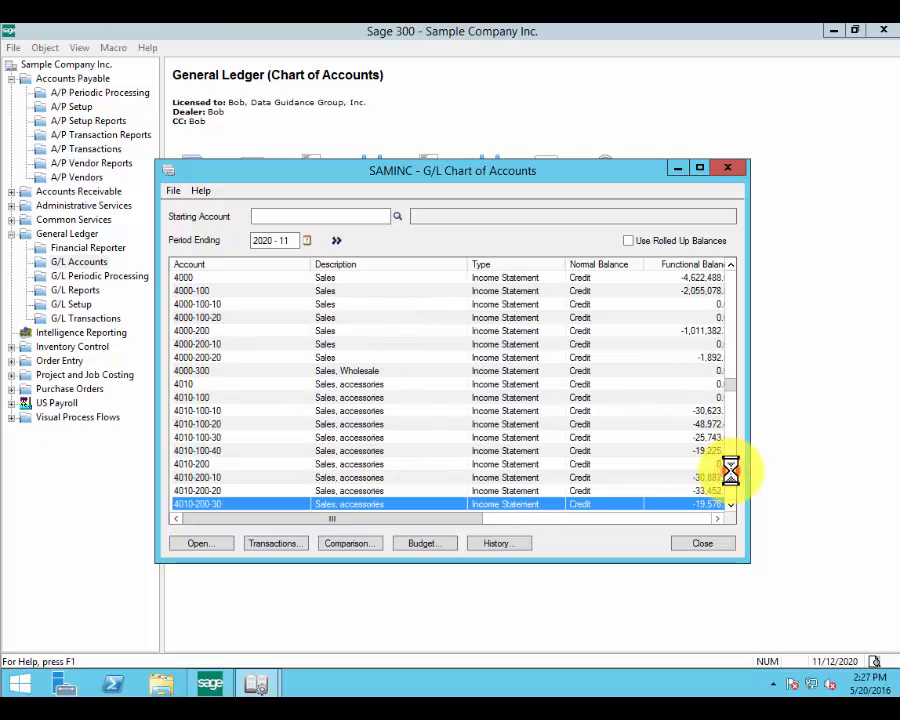
left_click(202, 373)
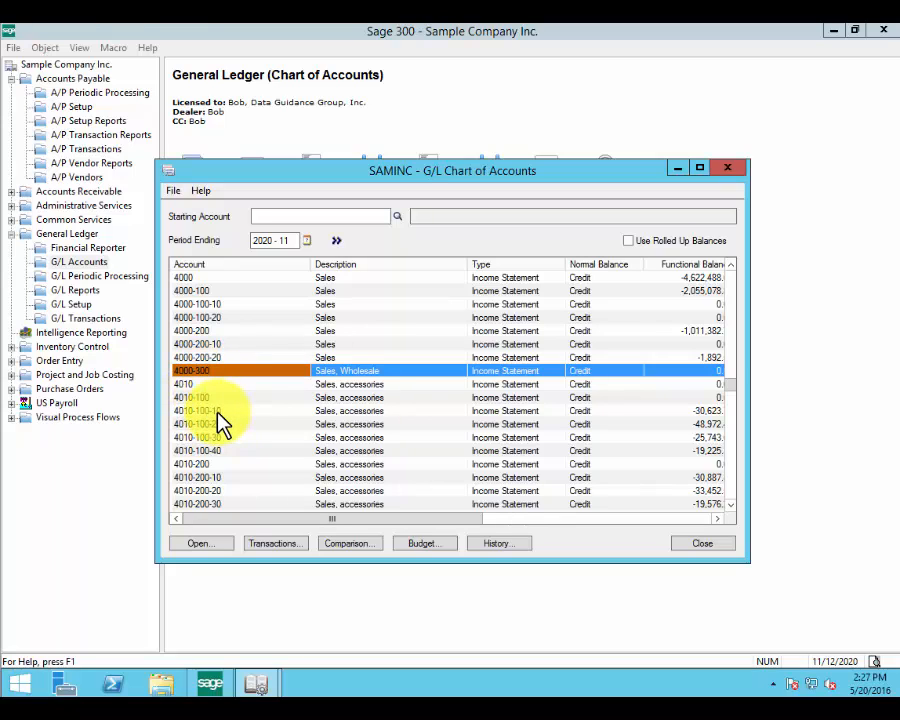
left_click(692, 546)
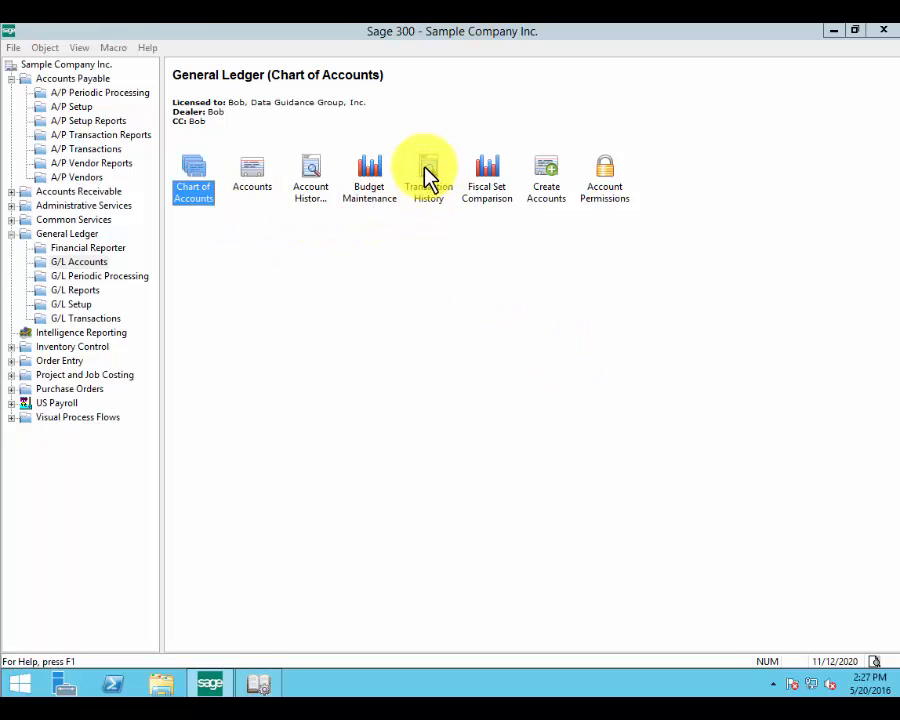
Open Account Groups from G/L Setup and display account group 01
left_click(76, 262)
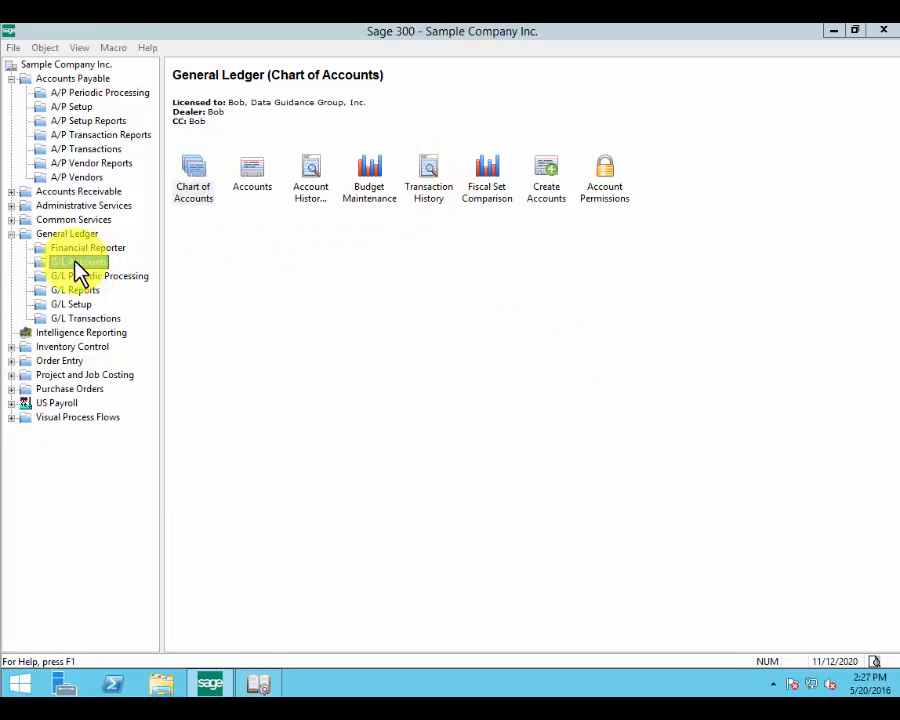
left_click(72, 303)
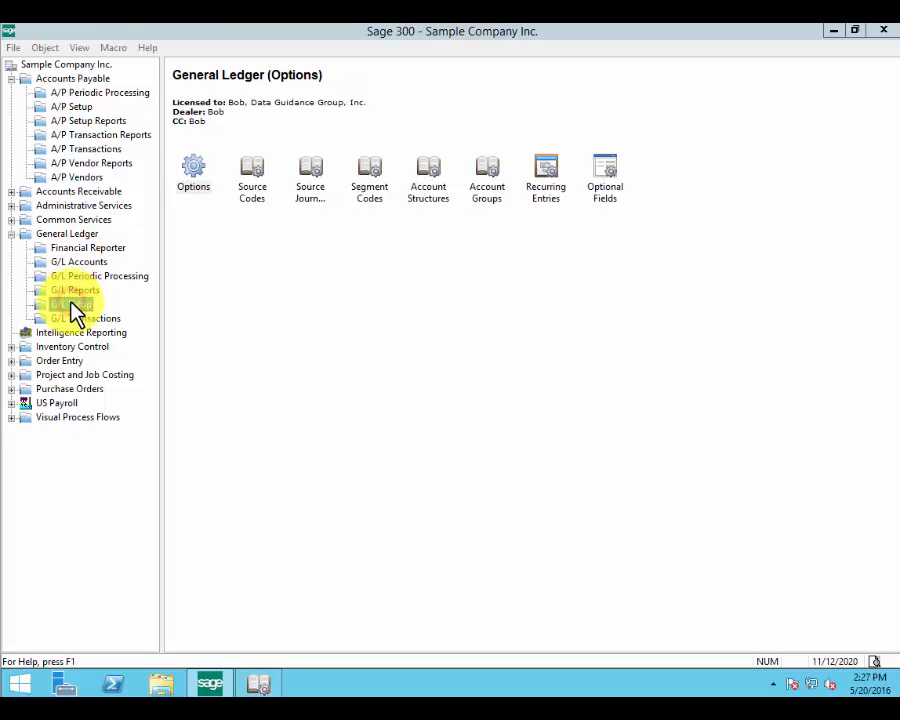
left_click(364, 178)
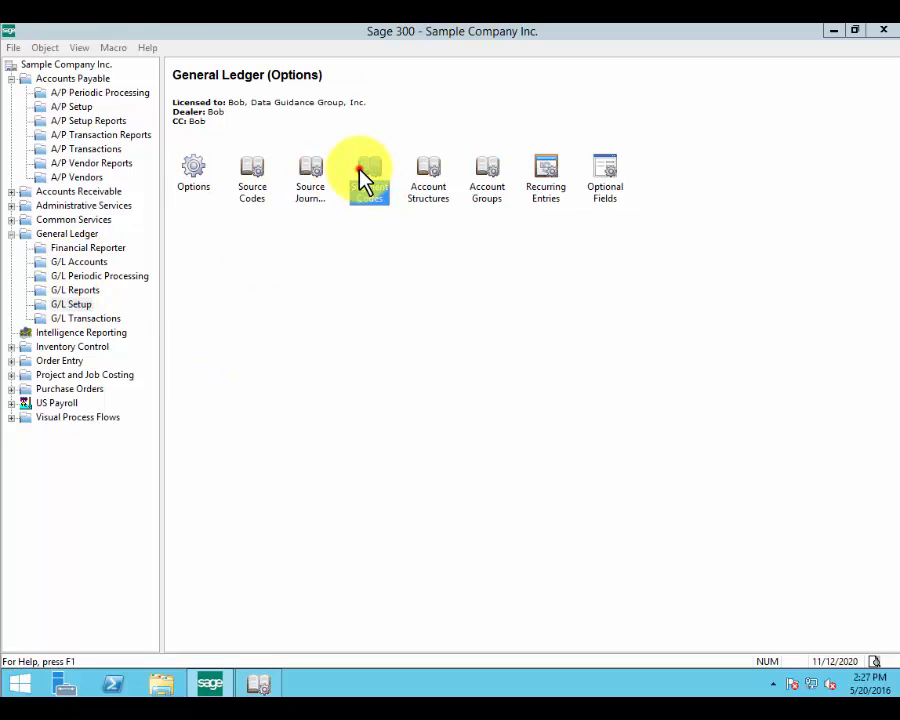
left_click(490, 186)
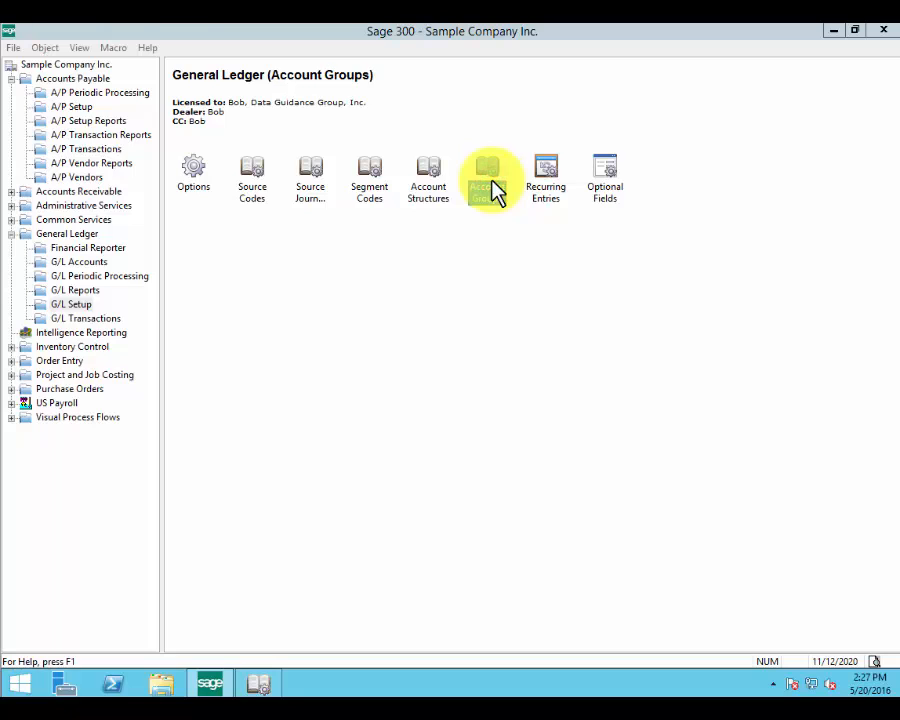
double_click(492, 182)
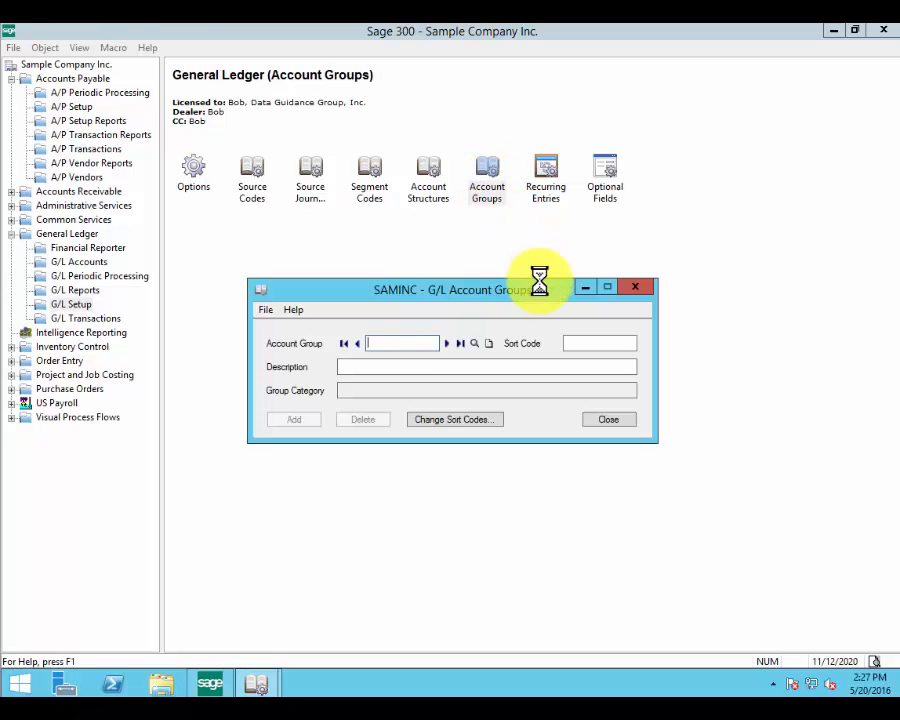
left_click(447, 343)
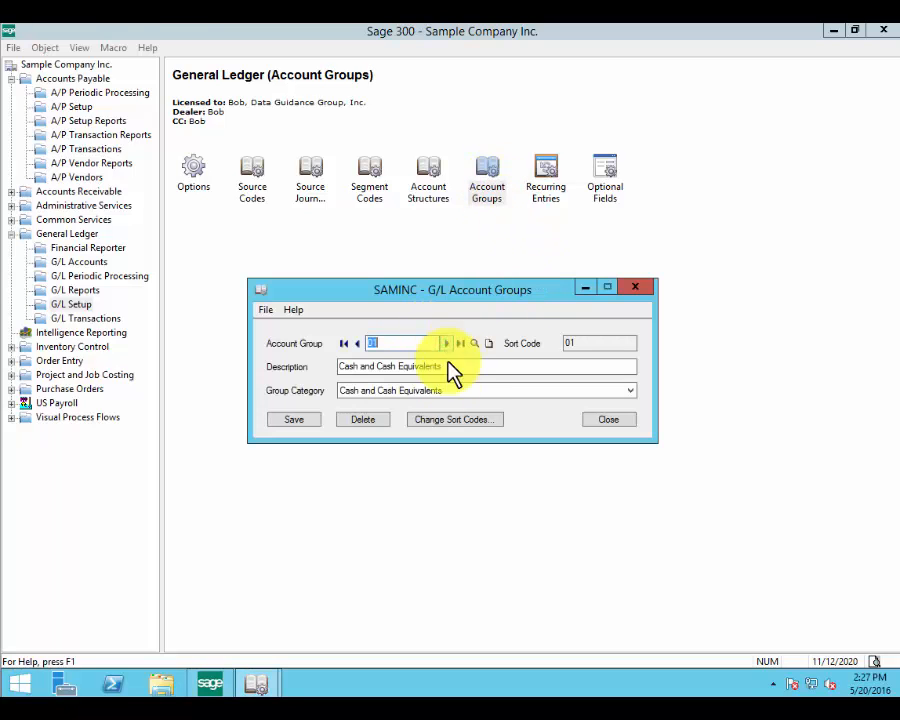
Step through the G/L account groups from 02 to 08, and close the account groups window
left_click(449, 344)
left_click(448, 343)
left_click(448, 343)
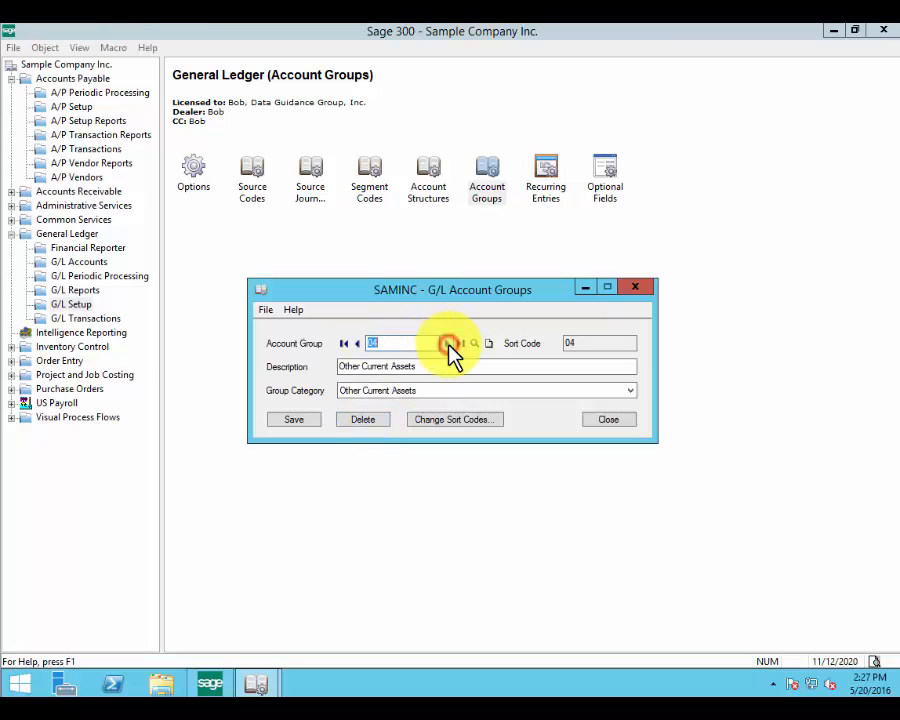
left_click(448, 343)
left_click(448, 343)
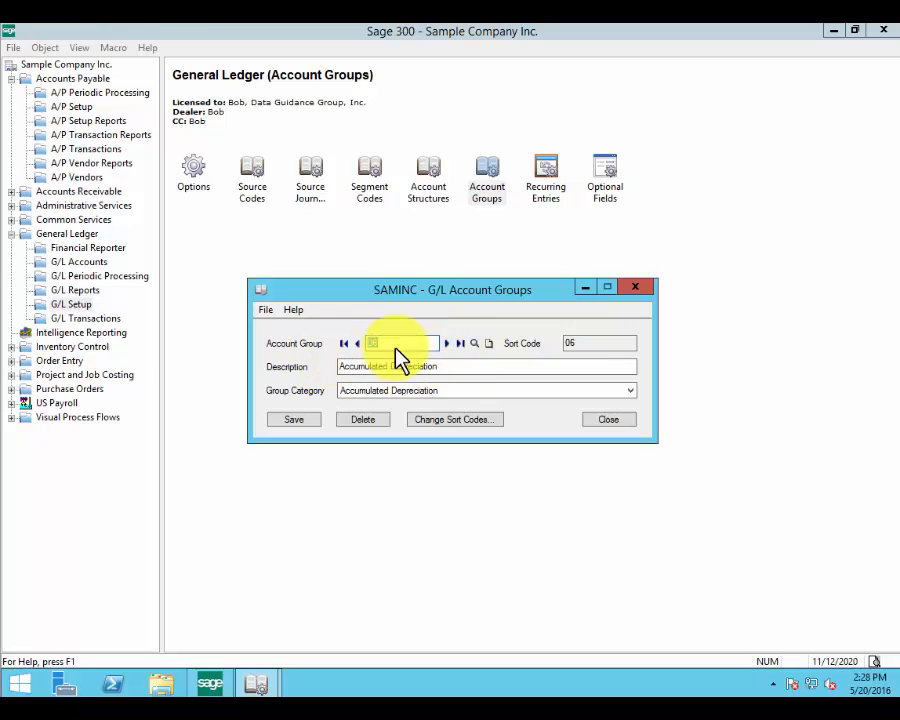
left_click(447, 343)
left_click(448, 345)
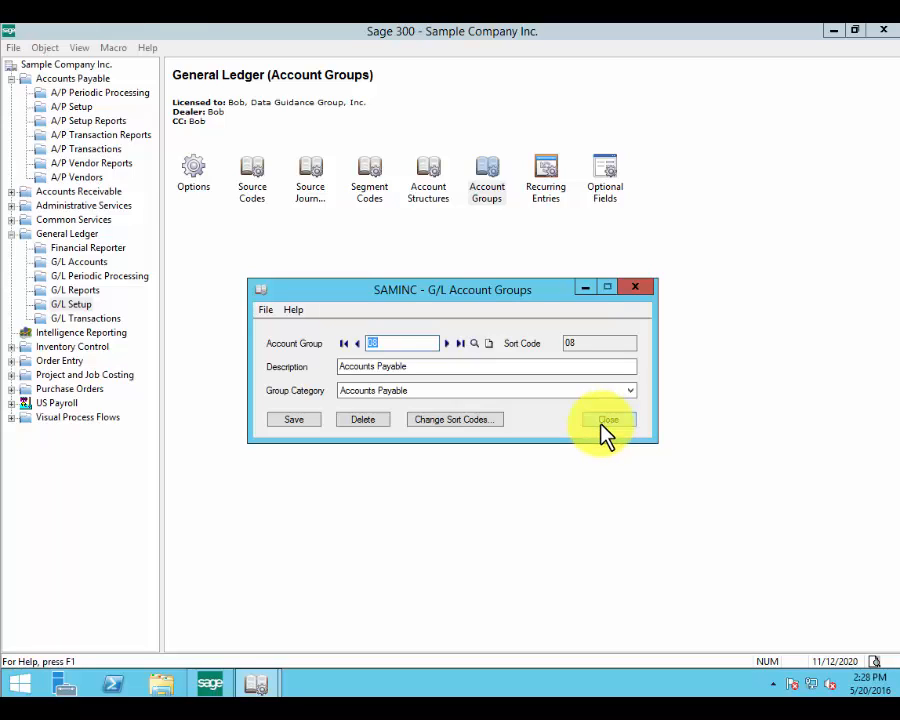
left_click(602, 424)
Point out Recurring Entries and Optional Fields in G/L Setup, and open Optional Fields in Common Services
left_click(552, 198)
left_click(603, 198)
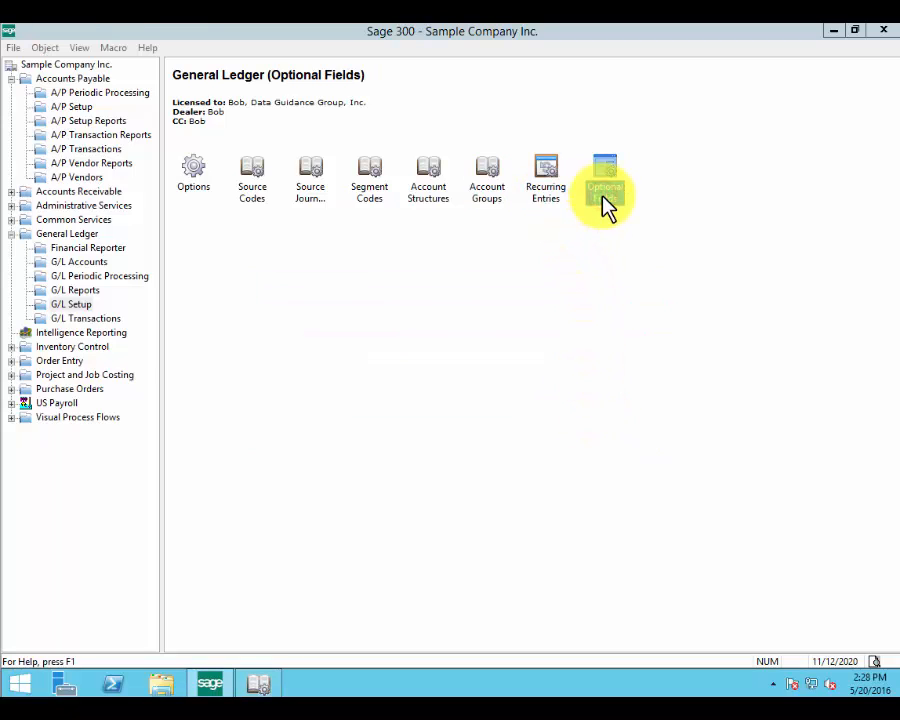
left_click(75, 220)
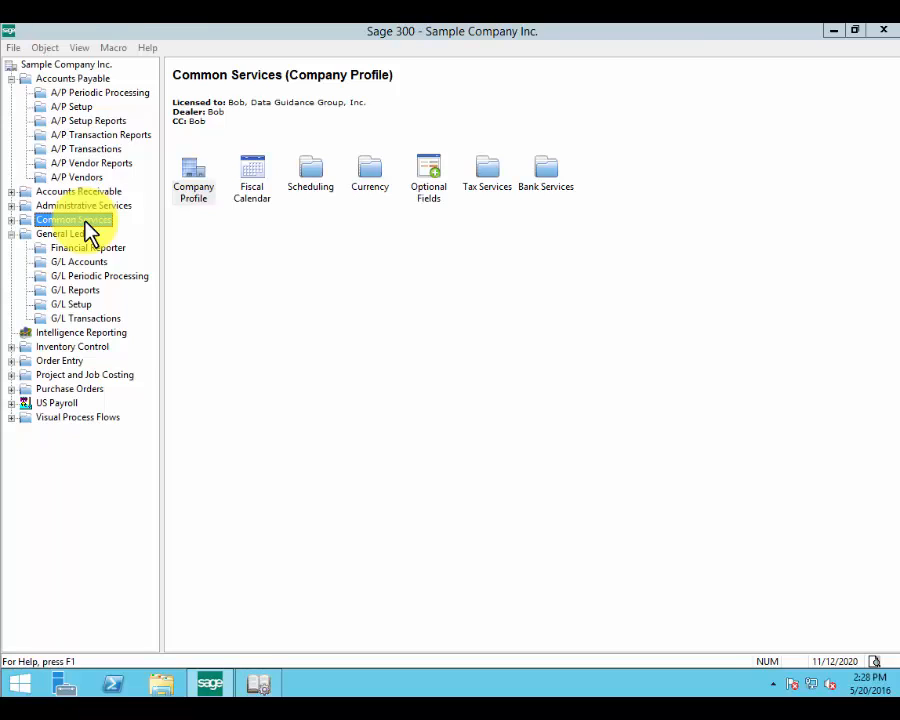
left_click(428, 176)
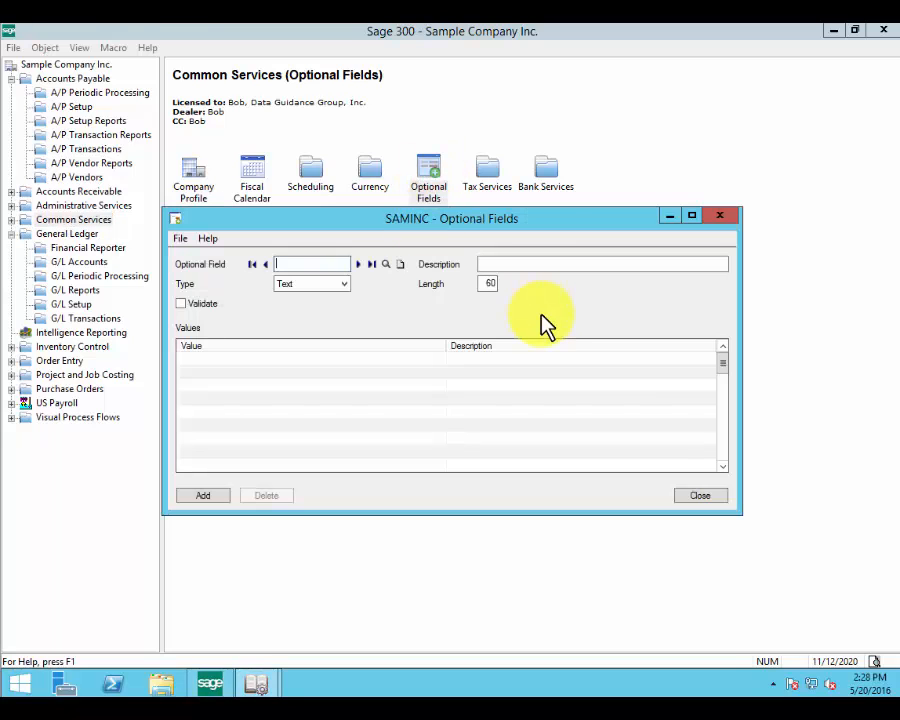
Browse the existing optional fields, including AC, ACCTCLASS, APCNTCTTYPE, APPROVED and AVAILABILITY, reviewing their types and values
left_click(358, 264)
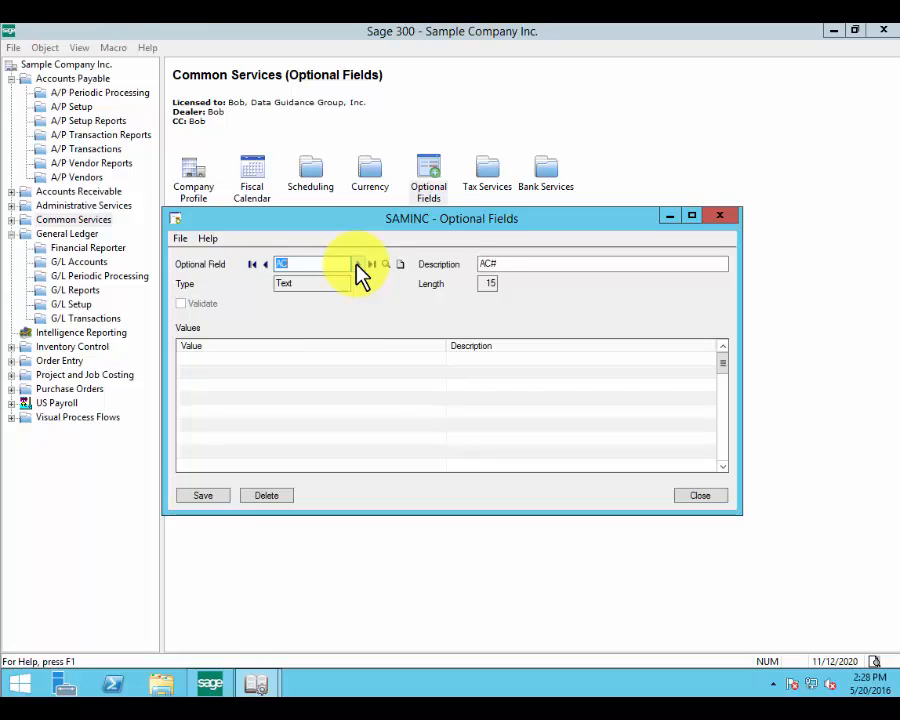
left_click(357, 264)
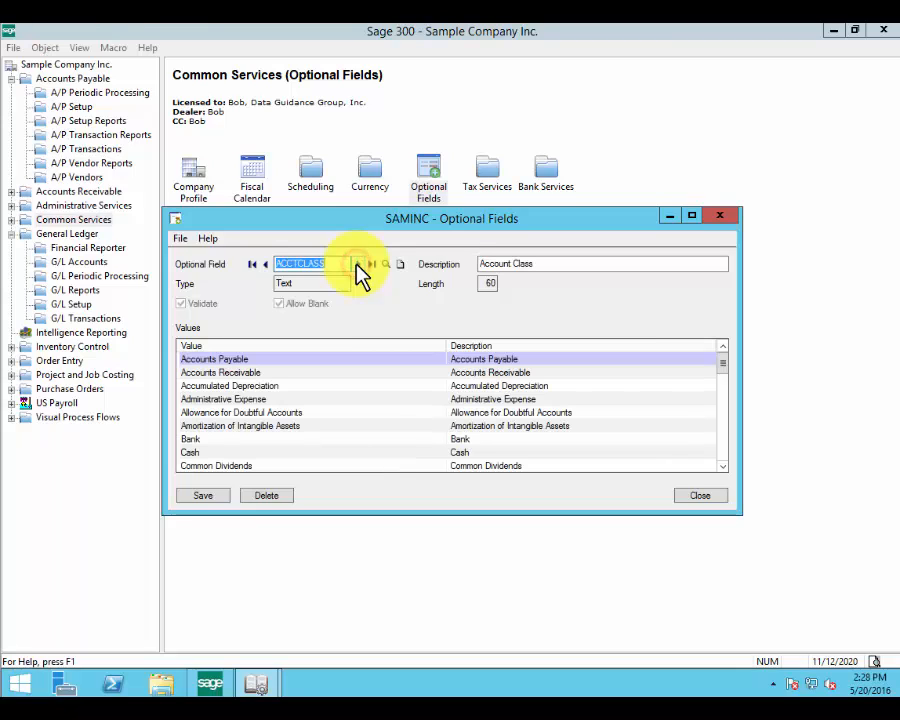
left_click(357, 264)
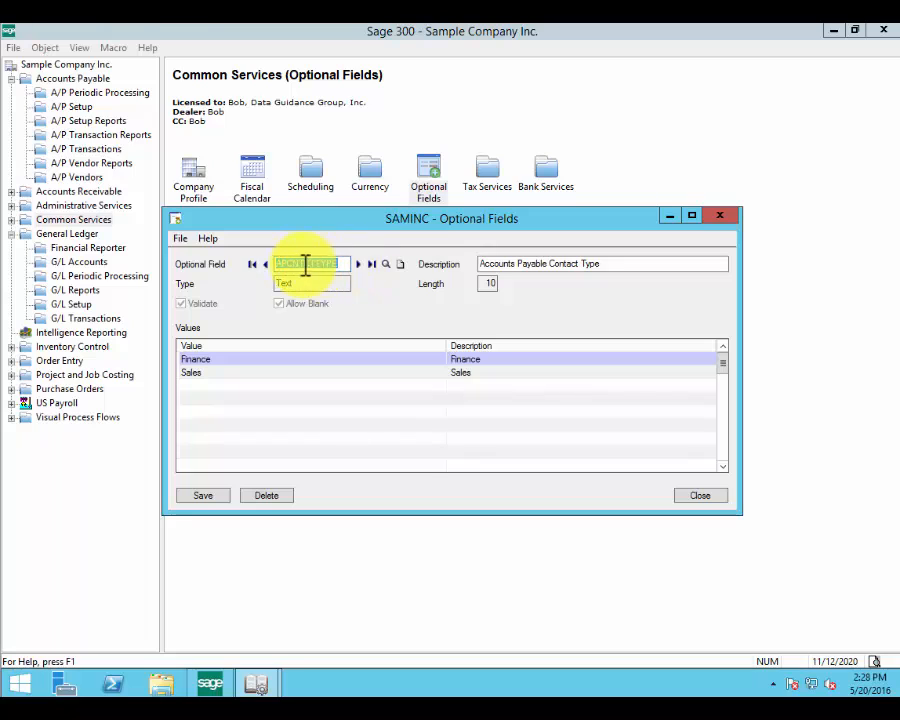
left_click(265, 265)
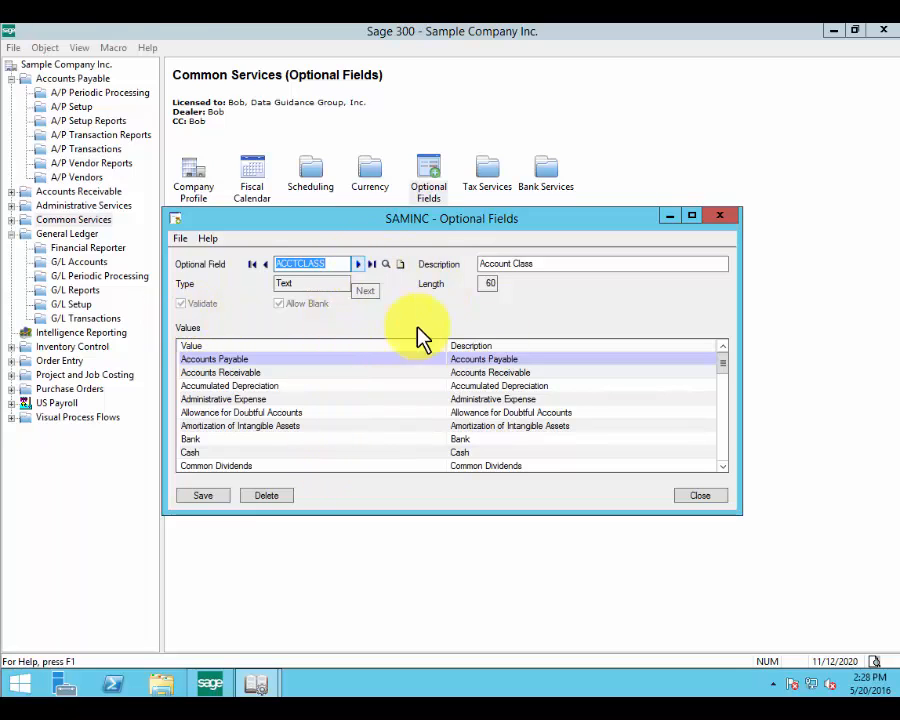
left_click(358, 265)
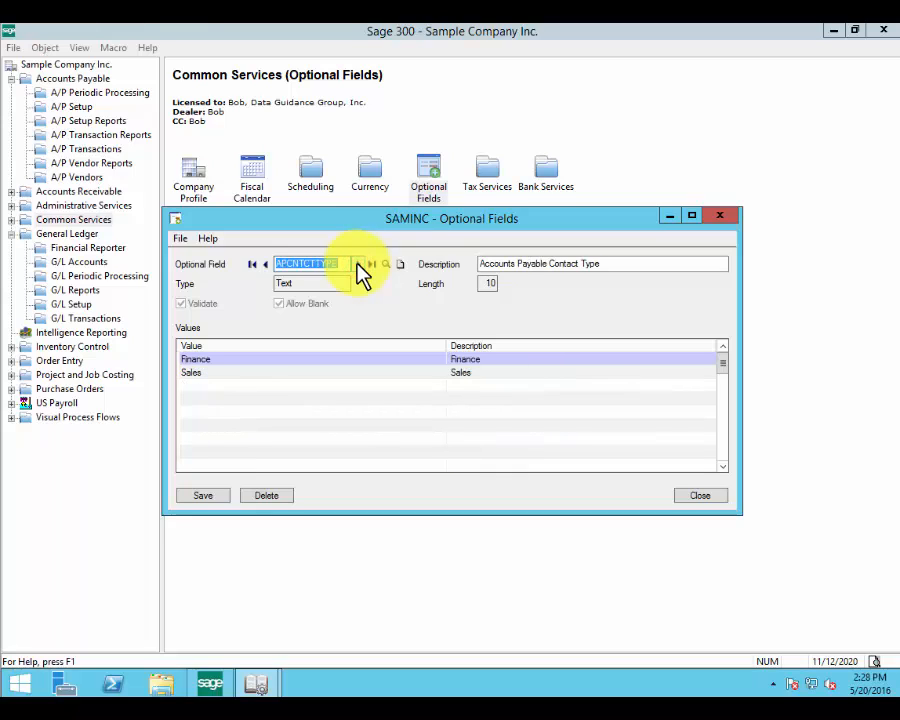
left_click(358, 265)
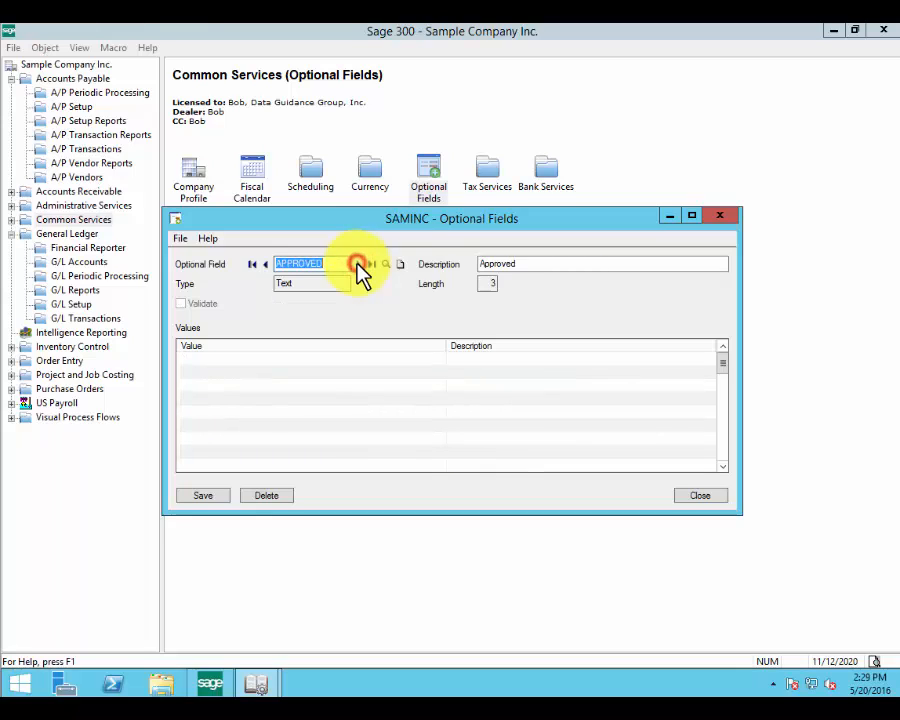
left_click(358, 265)
left_click(358, 265)
left_click(358, 265)
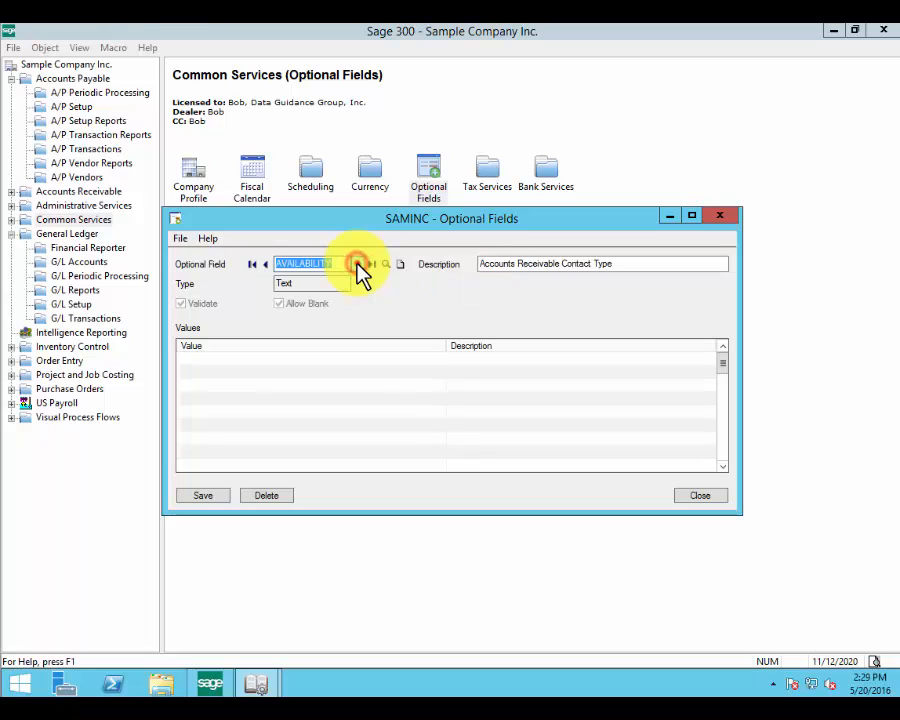
left_click(358, 265)
left_click(358, 265)
Add a new optional field TESTME of type Yes/No with the description "Good customer?"
left_click(399, 264)
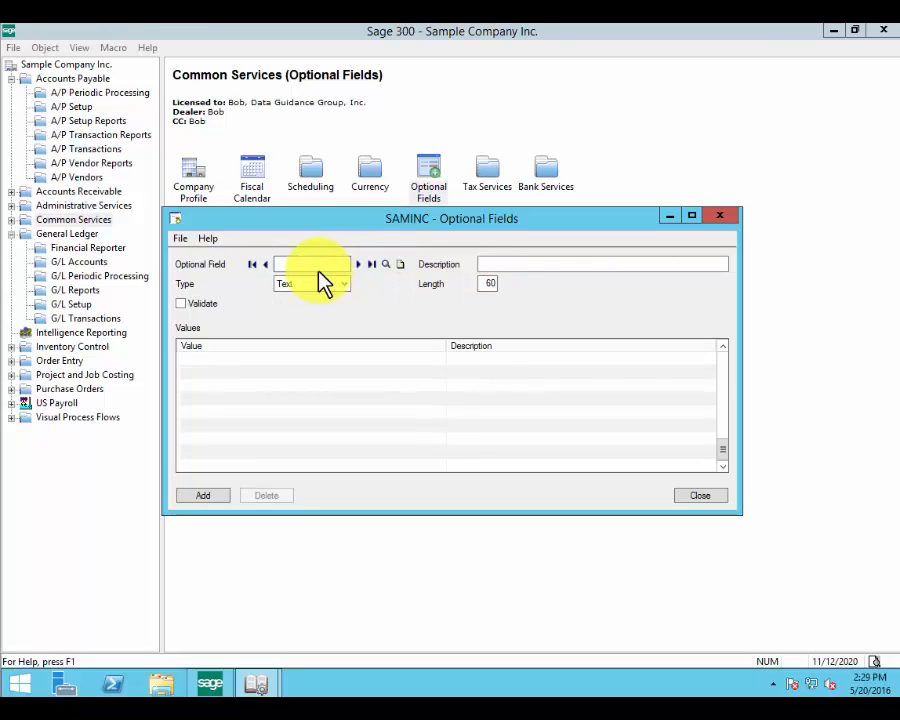
type("TESTME")
key("Tab")
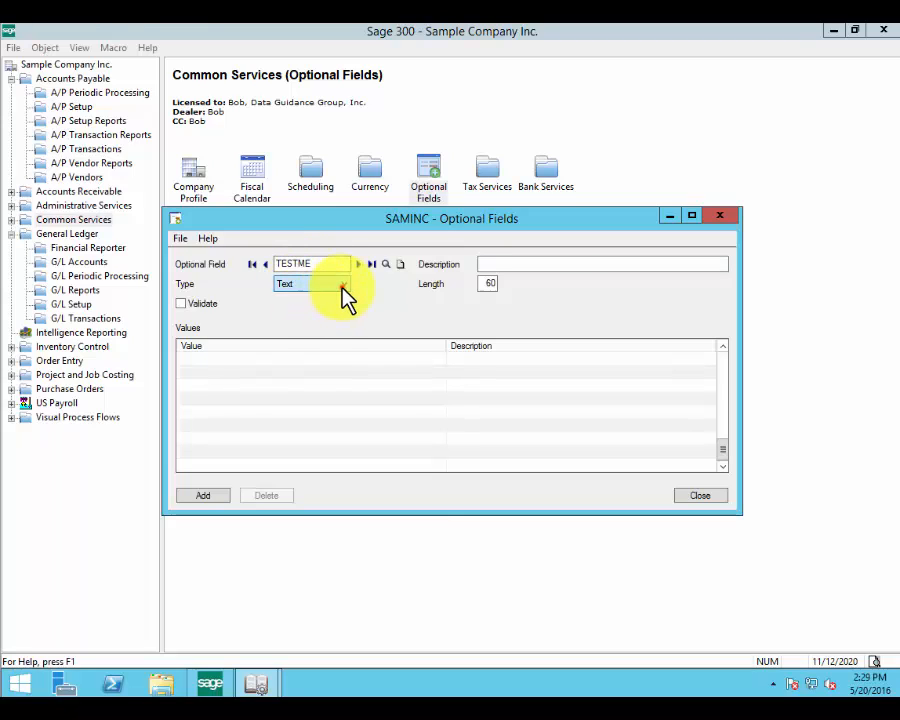
left_click(342, 285)
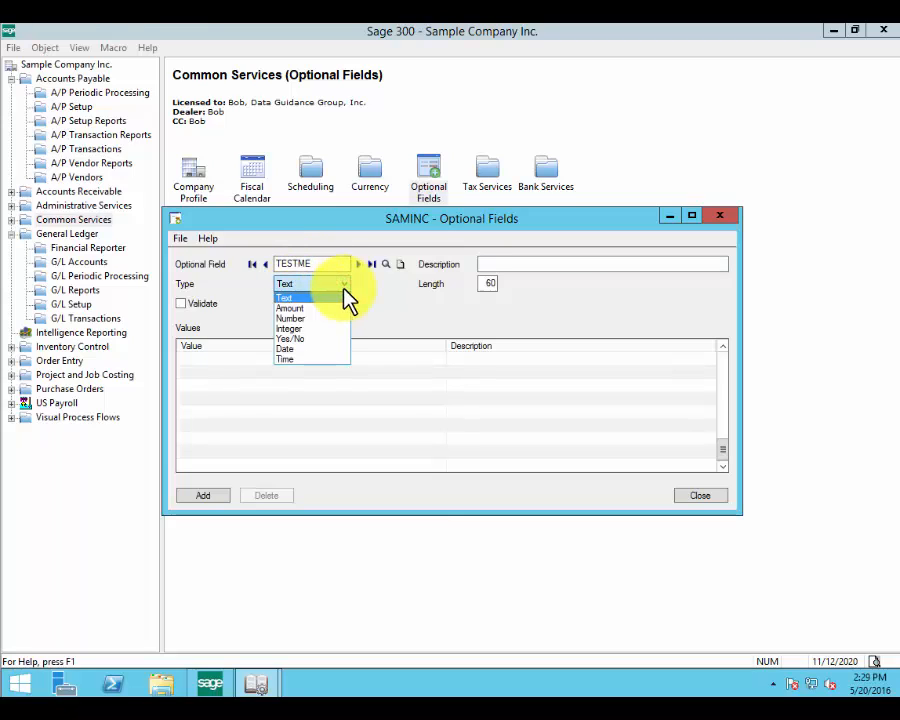
left_click(322, 340)
left_click(490, 264)
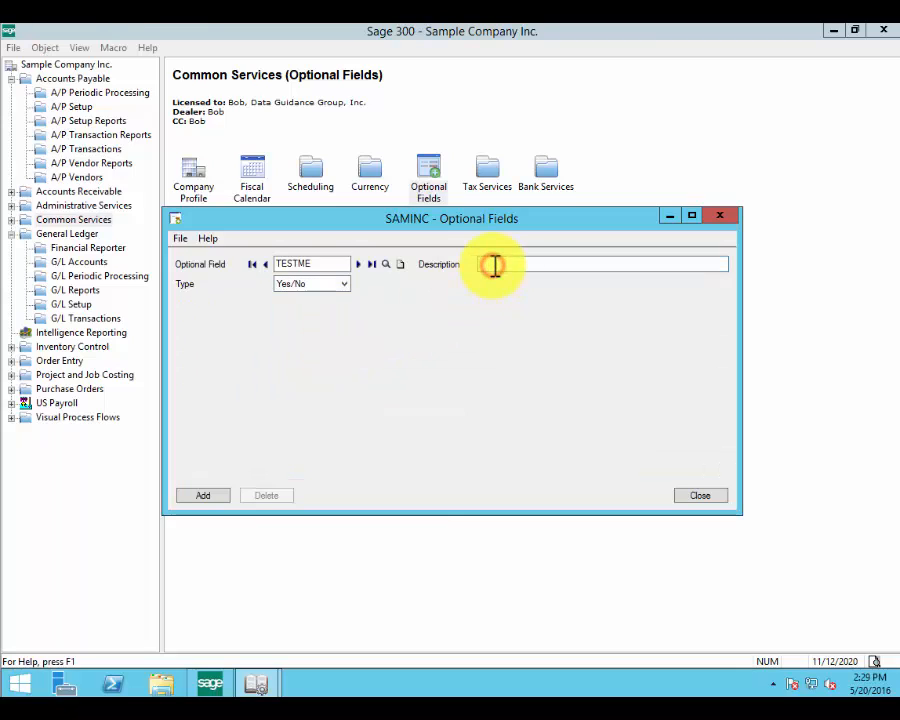
type("Good customer?")
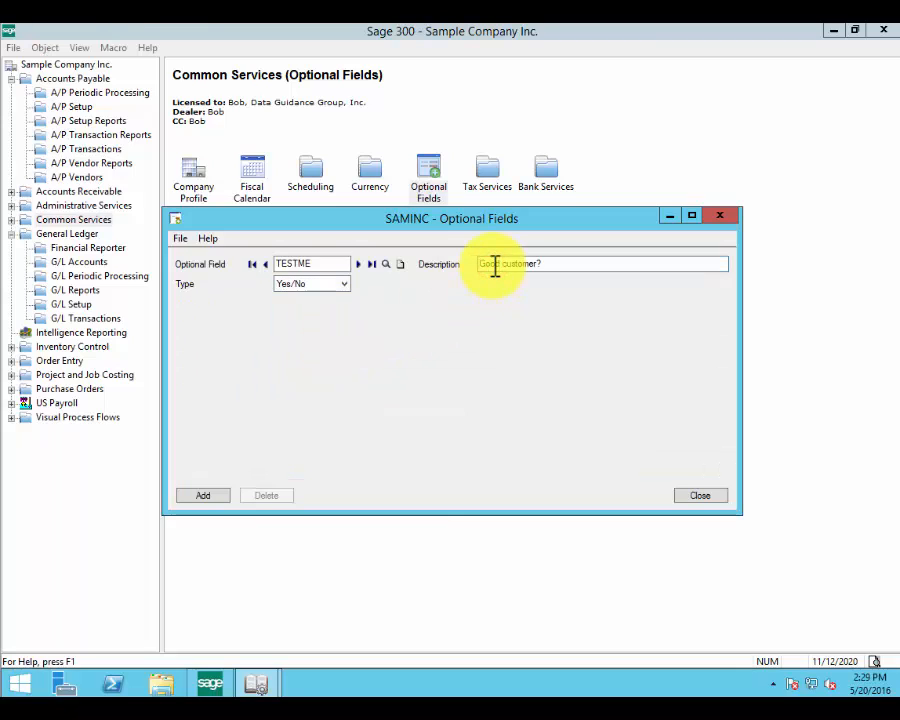
left_click(215, 497)
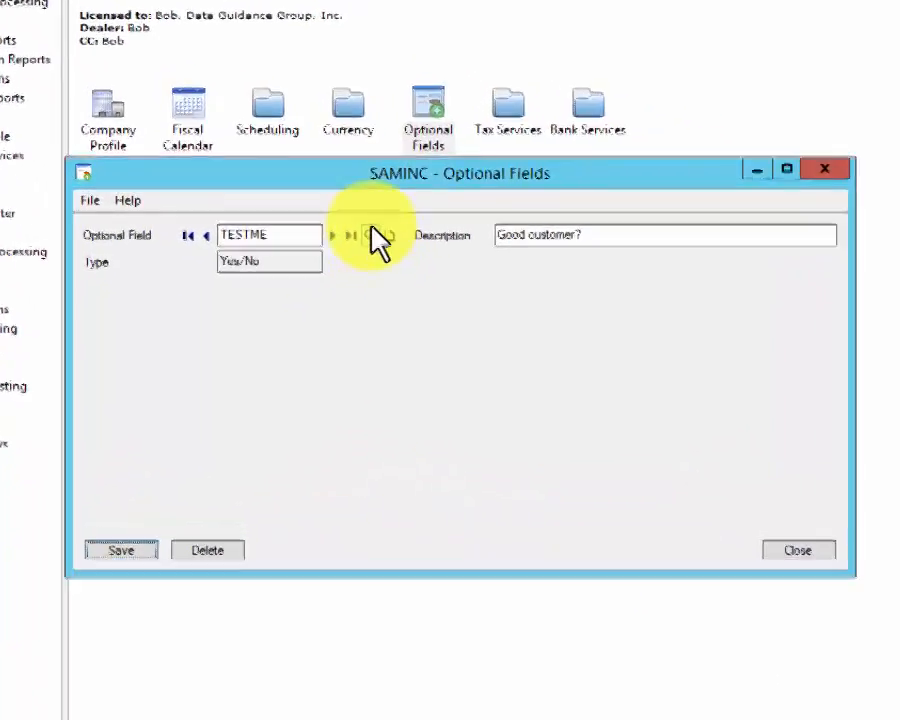
Look through the list of optional fields around TESTME, from TEMPCUSTOMER to WAYBILLNO, and close the Common Services optional fields window
left_click(381, 236)
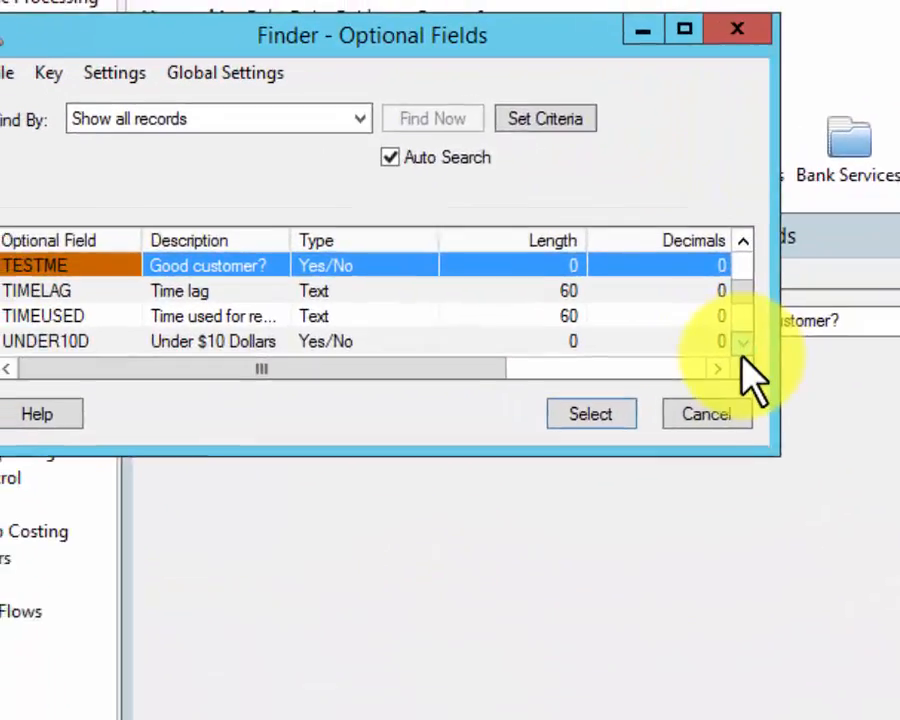
left_click(743, 345)
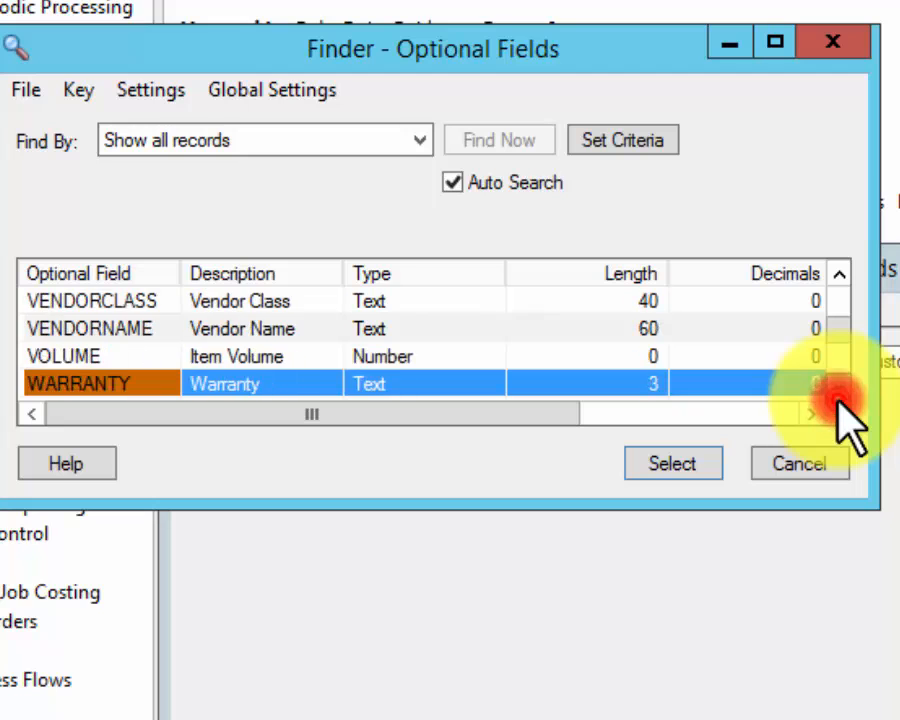
left_click(838, 397)
left_click(838, 397)
left_click(838, 397)
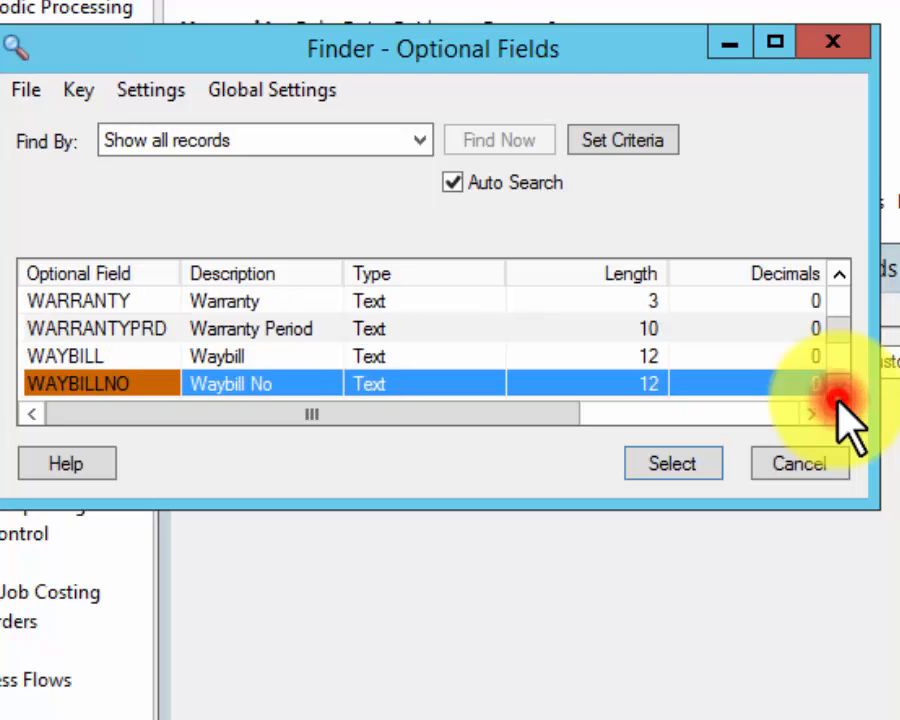
left_click(838, 273)
left_click(838, 273)
left_click(838, 273)
left_click(838, 273)
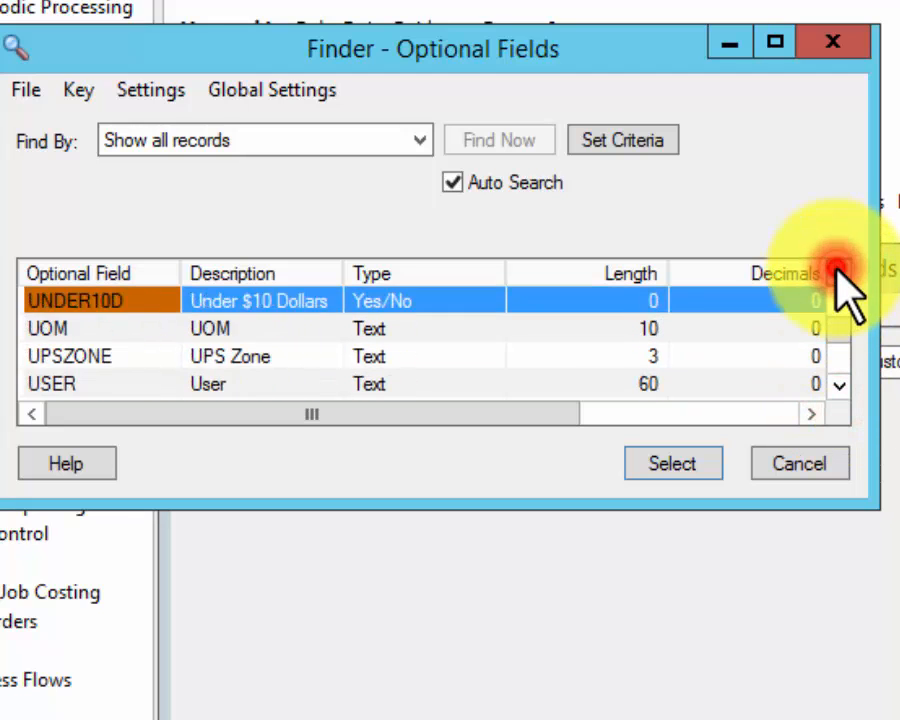
left_click(838, 273)
left_click(838, 273)
left_click(838, 273)
left_click(838, 273)
left_click(838, 273)
left_click(808, 463)
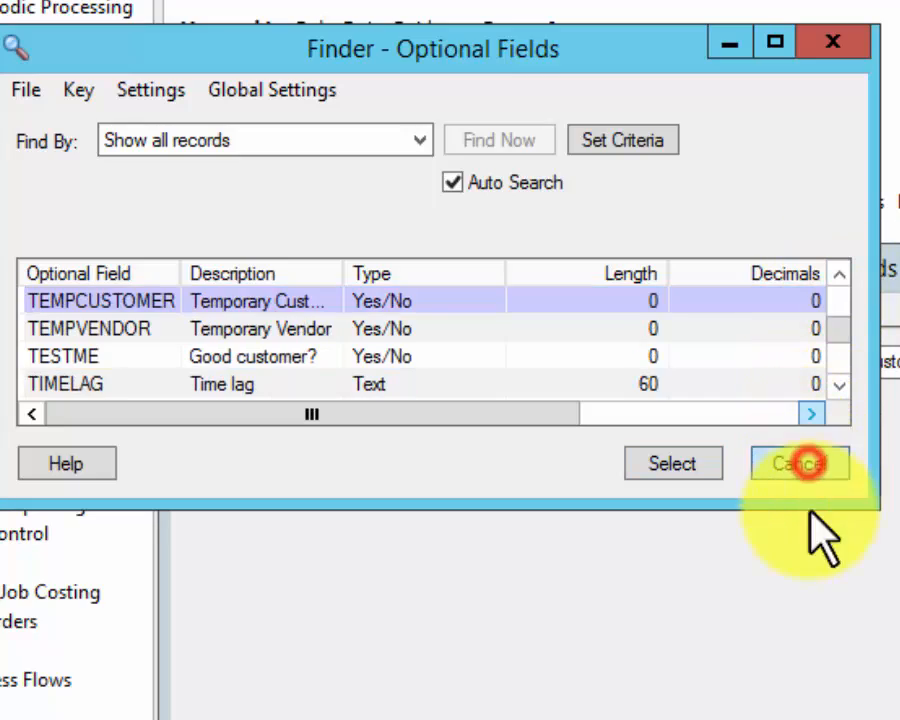
left_click(794, 556)
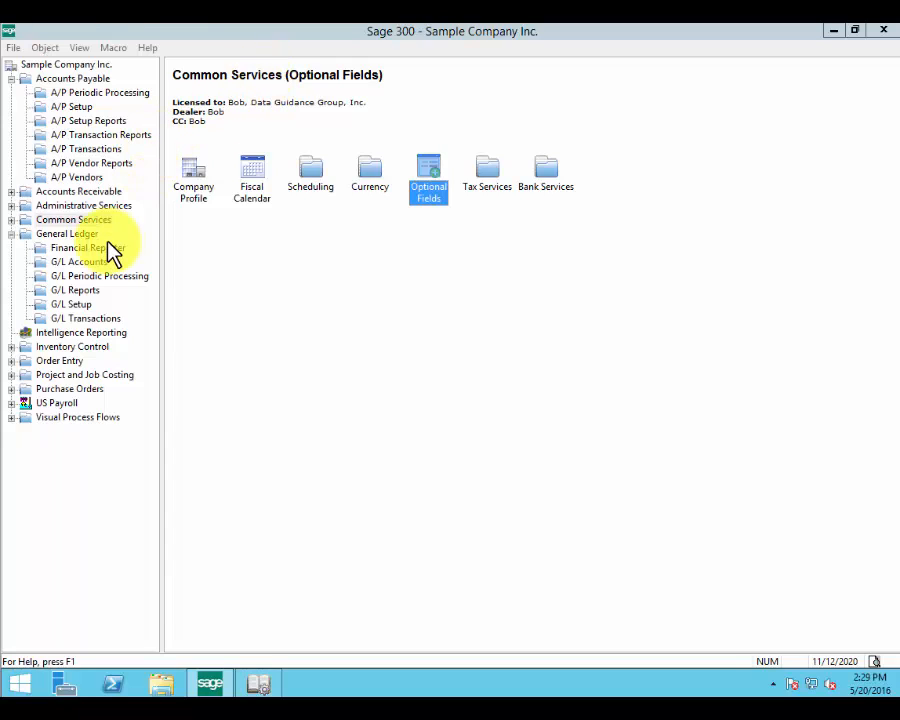
Open the G/L Setup optional fields and add TESTME to the list for Accounts
left_click(84, 262)
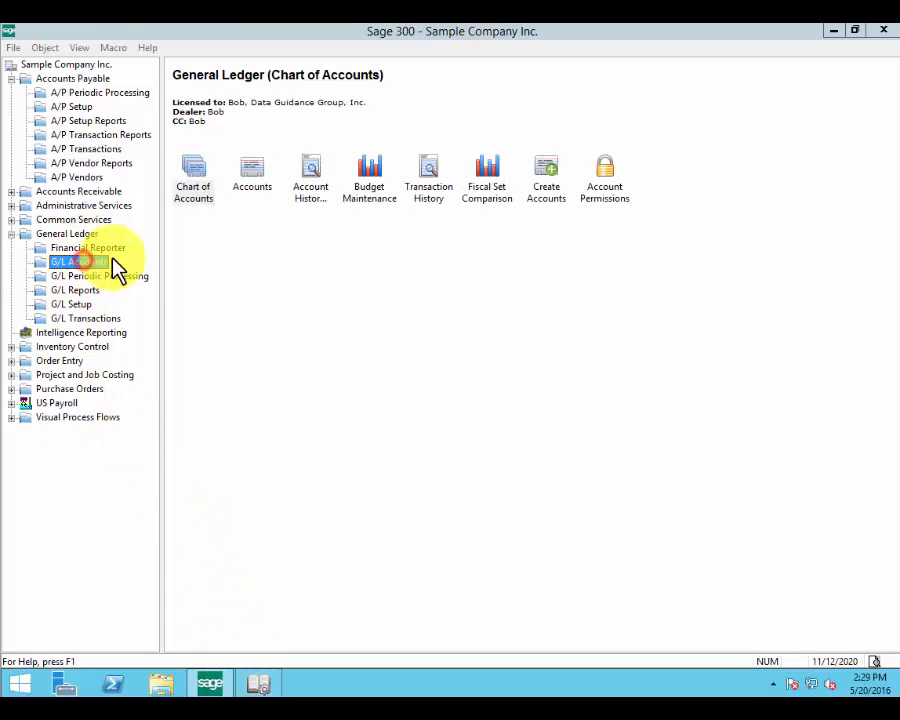
left_click(73, 303)
left_click(602, 180)
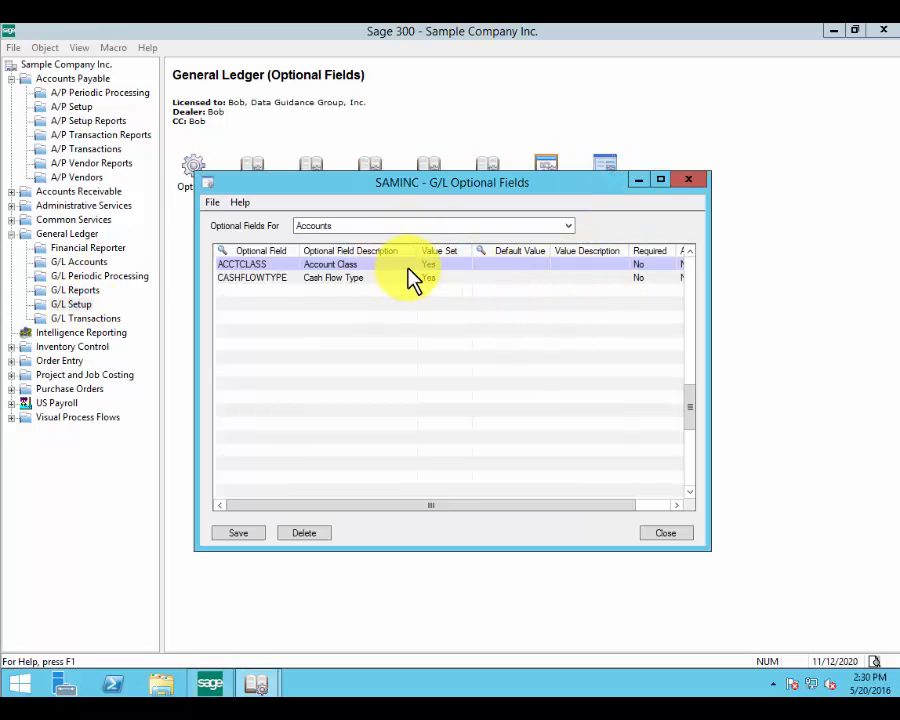
left_click(269, 293)
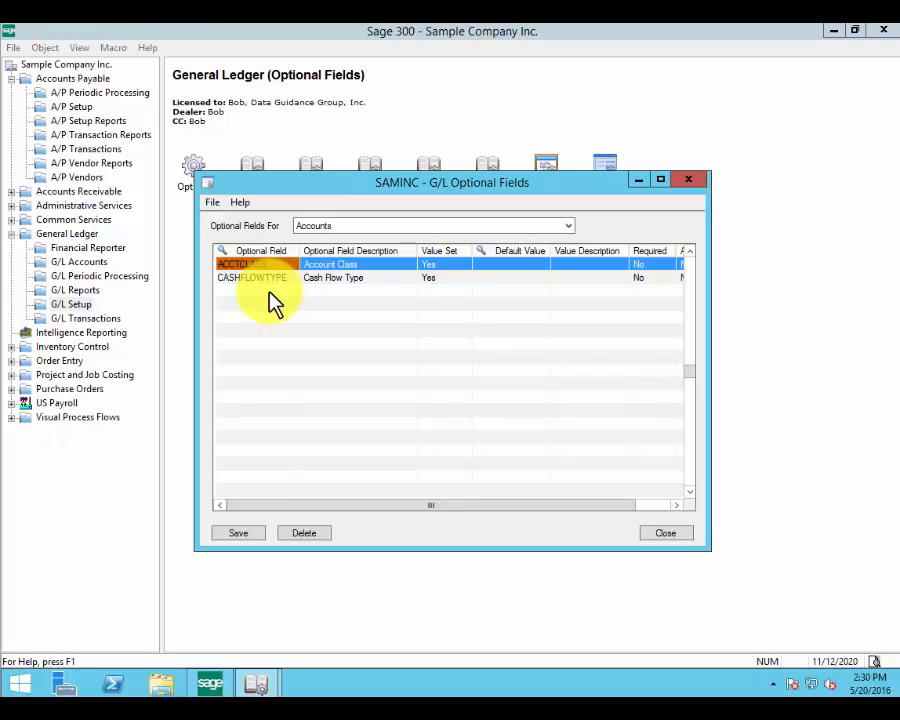
key("Insert")
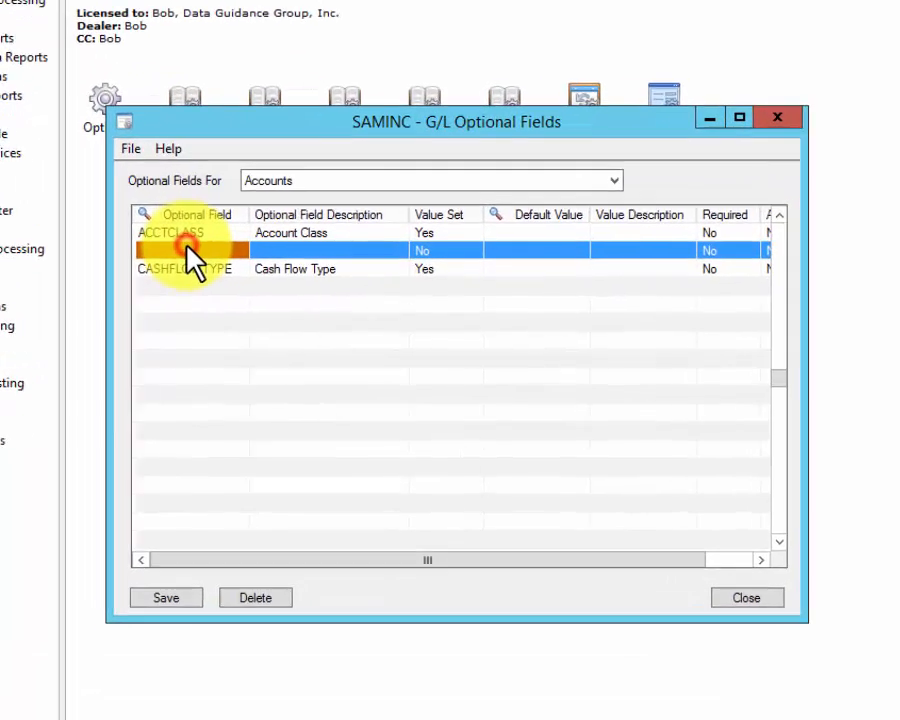
type("TESTM")
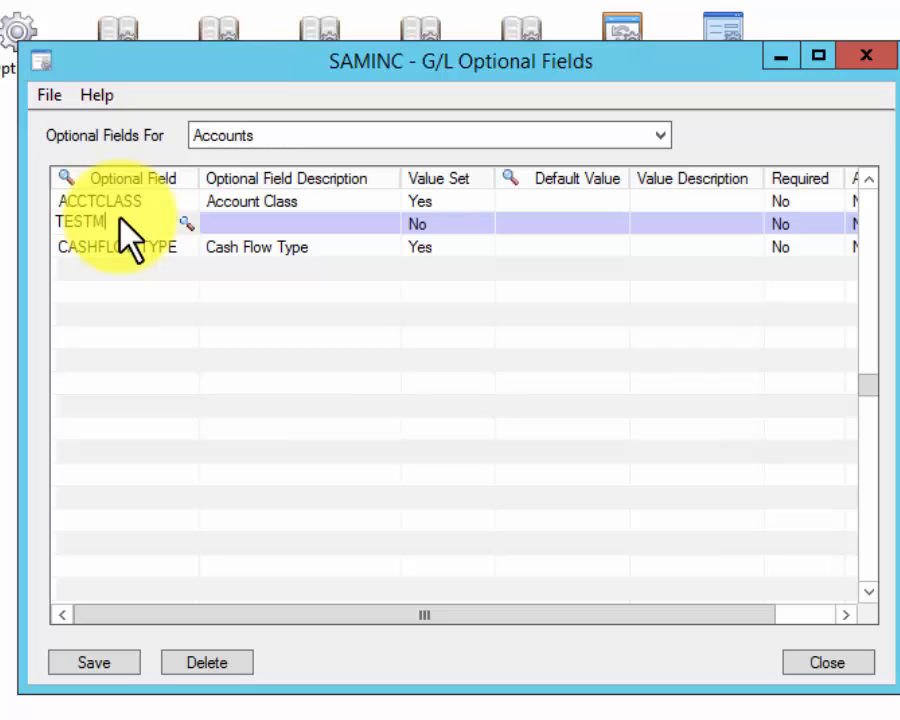
type("E")
key("Tab")
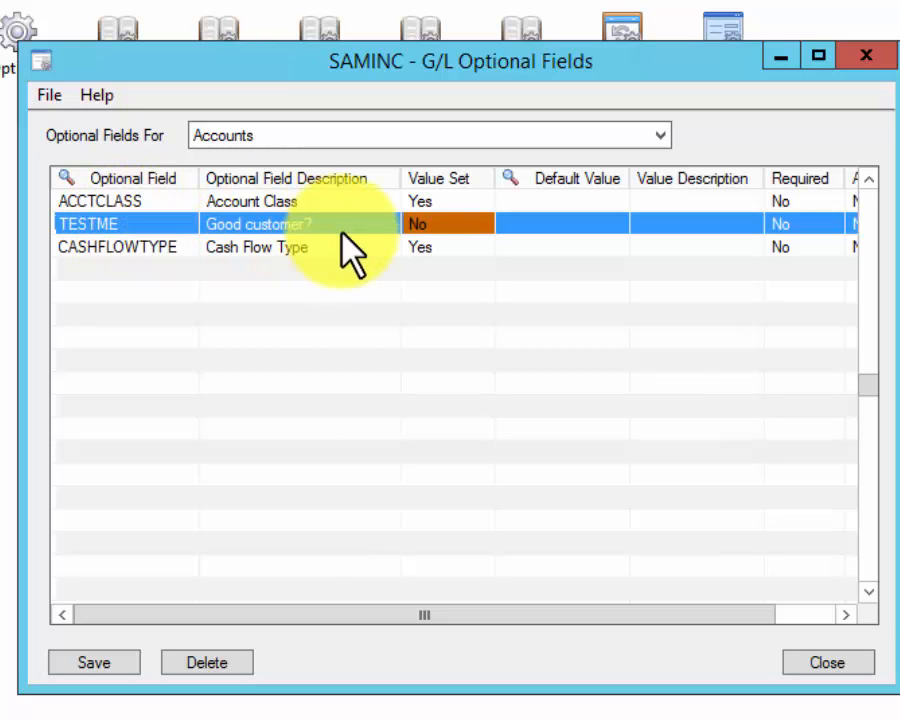
Set Value Set, Default Value and Required to Yes for TESTME in the Accounts optional fields
double_click(441, 223)
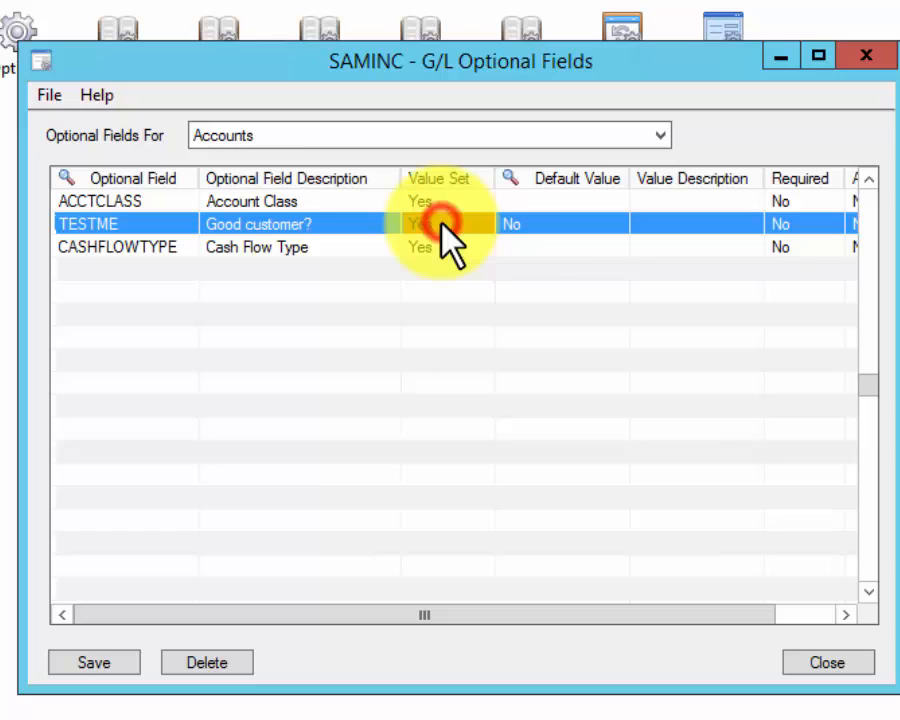
double_click(557, 223)
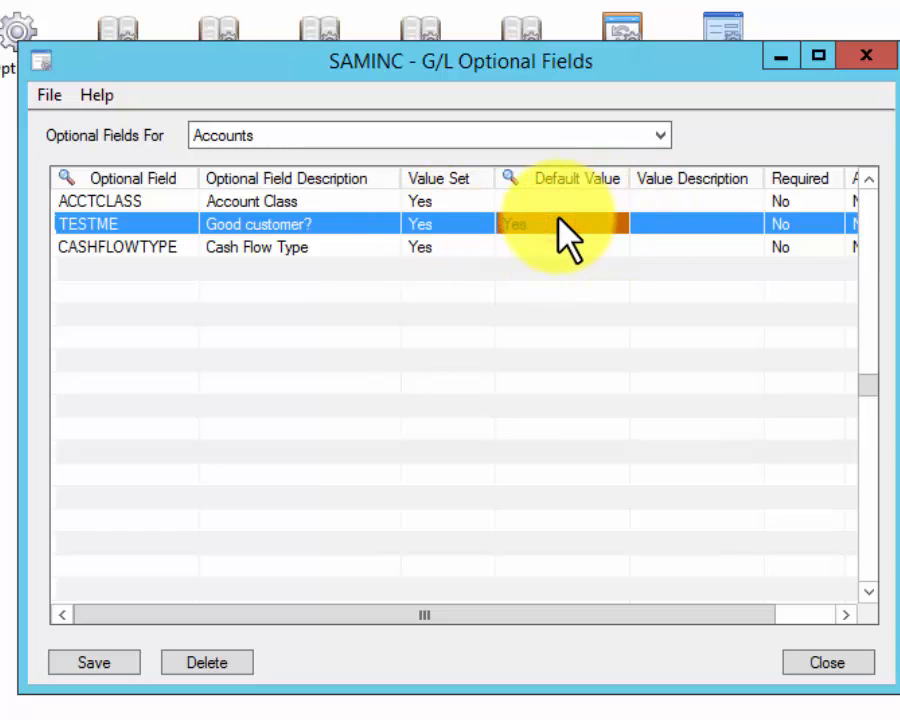
double_click(558, 223)
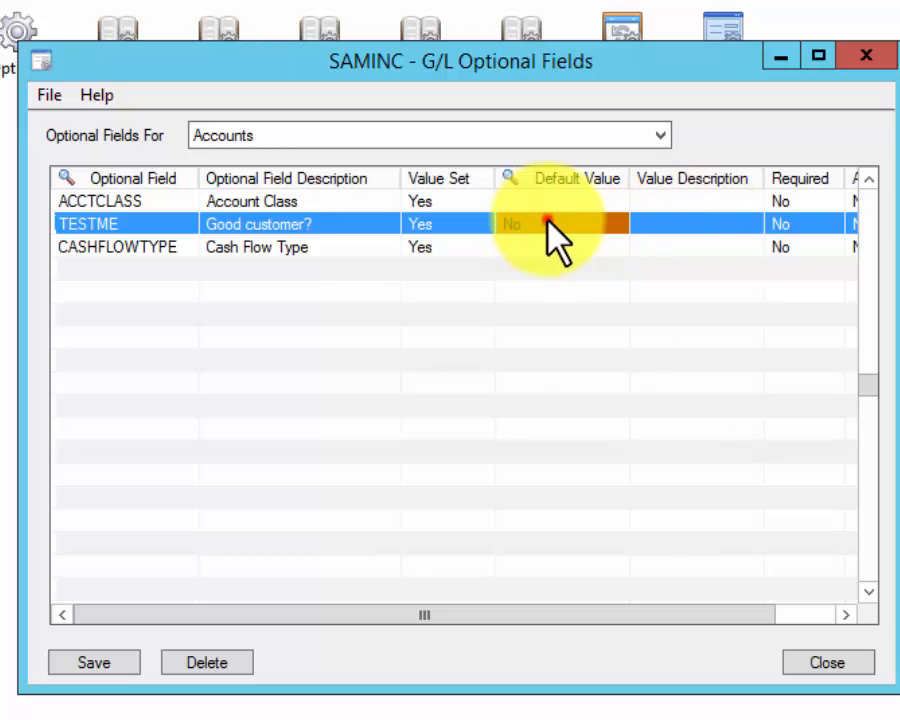
double_click(548, 223)
left_click(676, 222)
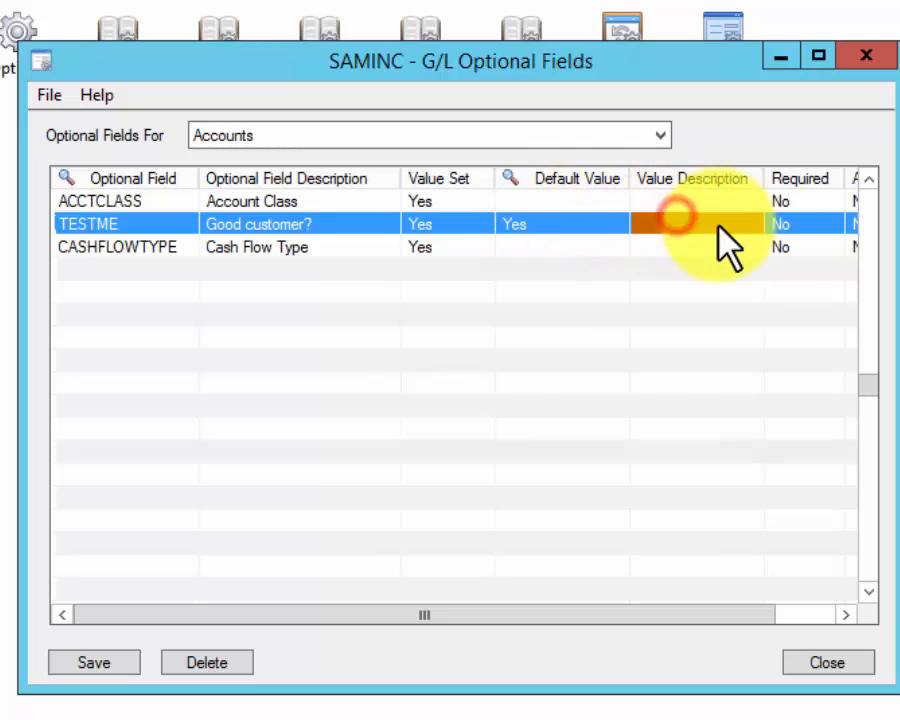
double_click(799, 224)
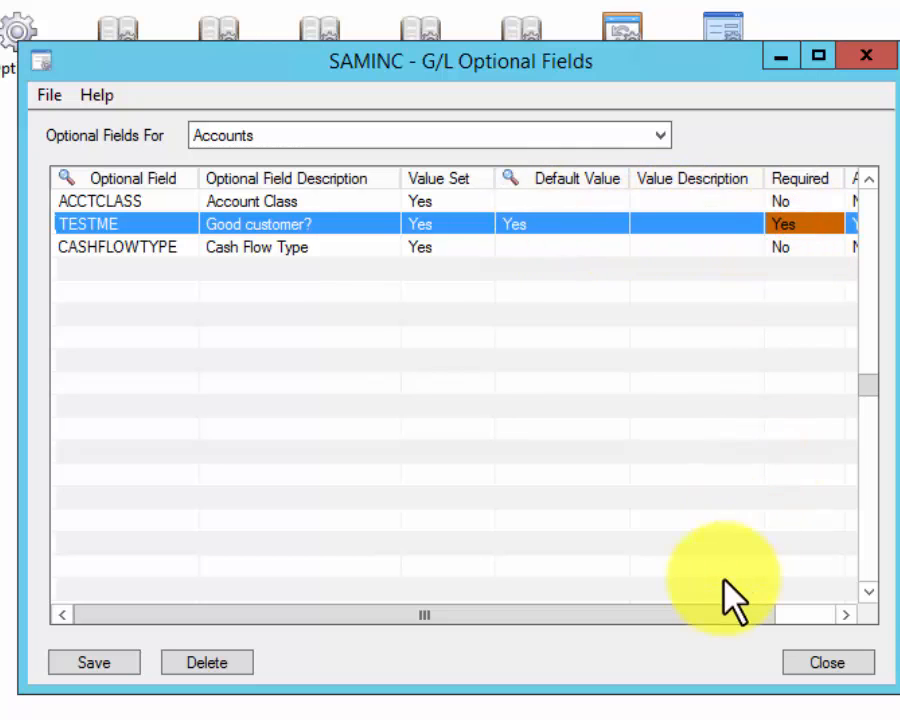
left_click_drag(715, 617, 815, 597)
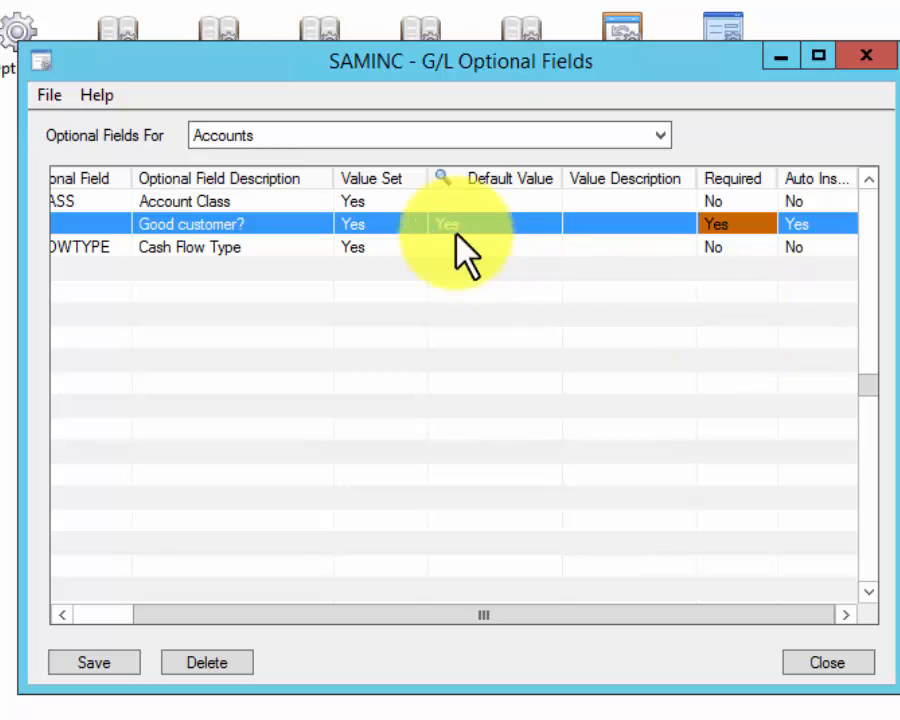
Switch the G/L optional fields to Transaction Details, saving the changes made for Accounts
left_click(460, 130)
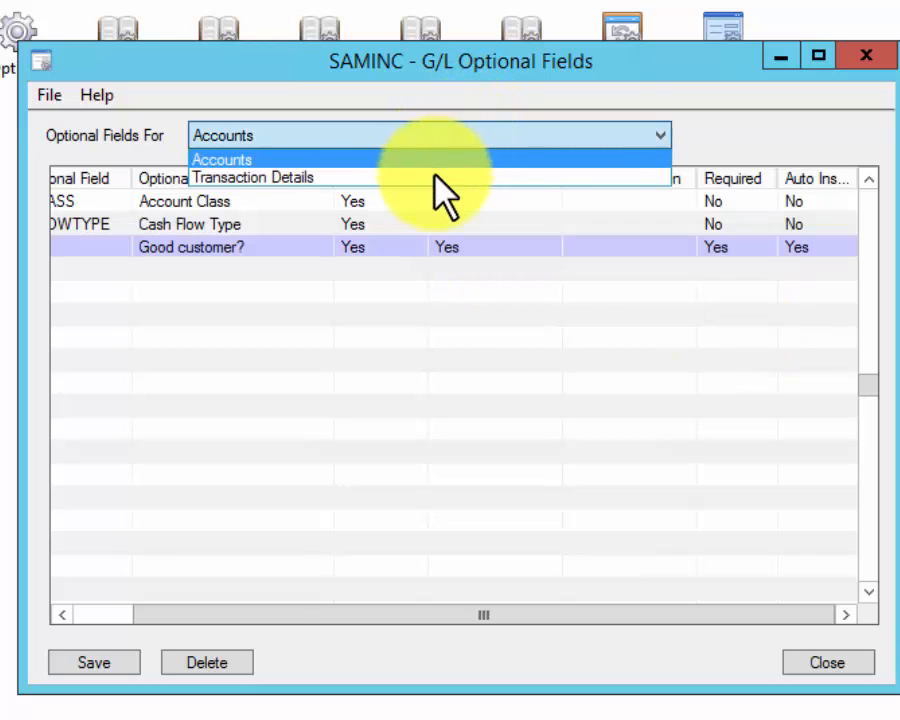
left_click(434, 178)
left_click(293, 450)
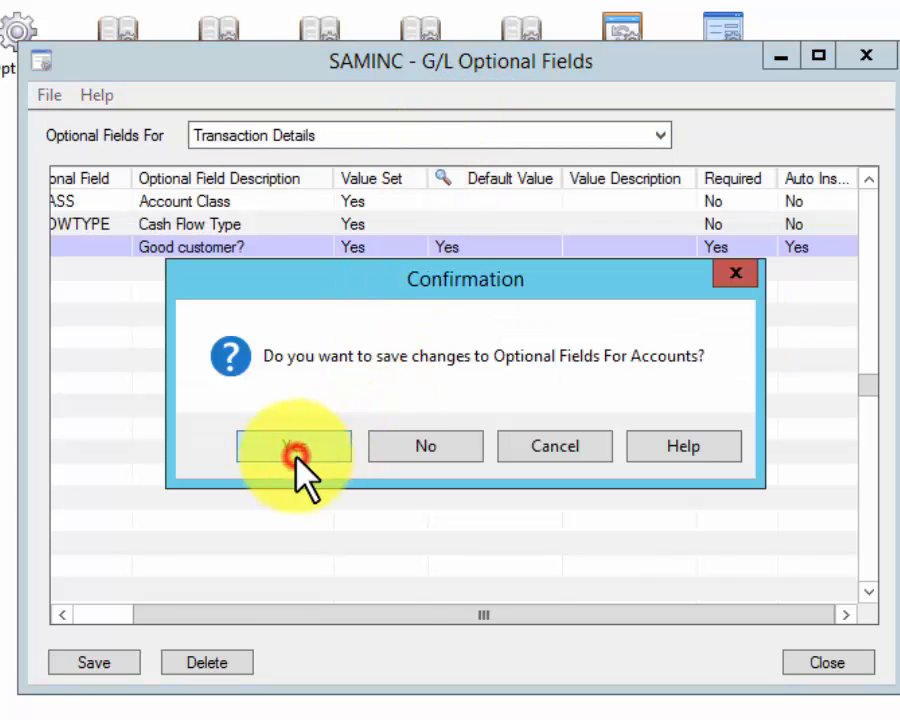
left_click(285, 133)
left_click(274, 178)
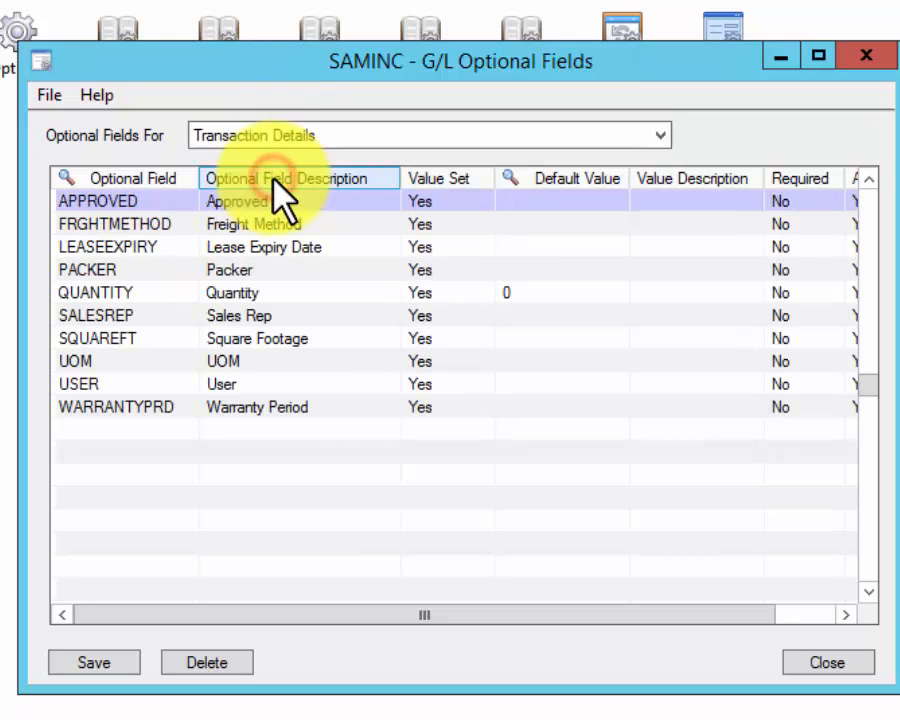
Add TESTME to the Transaction Details optional fields and set Required to Yes
left_click(126, 428)
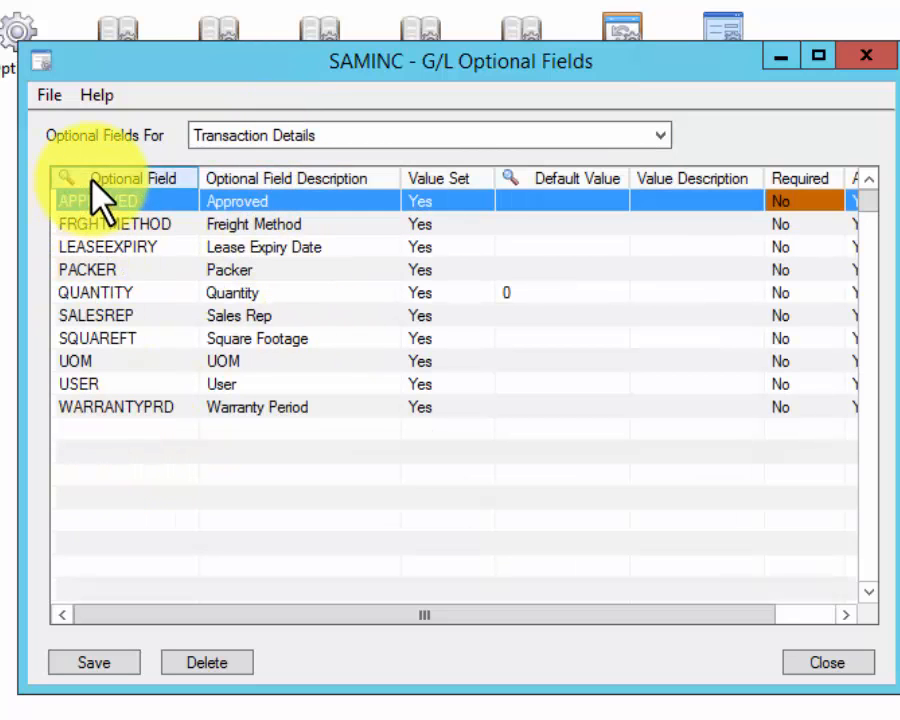
left_click(117, 386)
key("Insert")
type("TESTM")
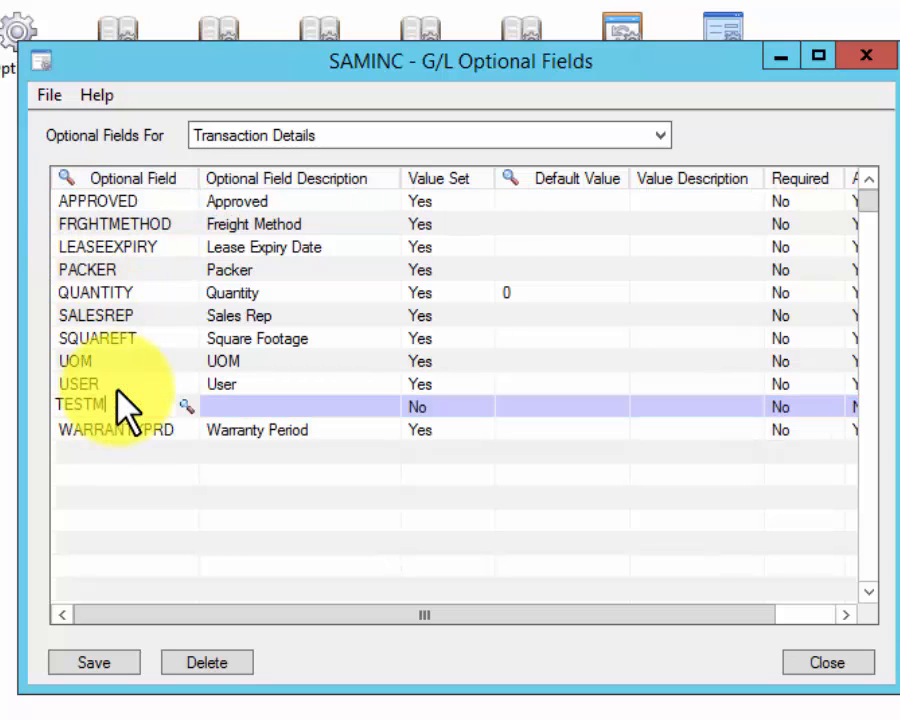
key("Tab")
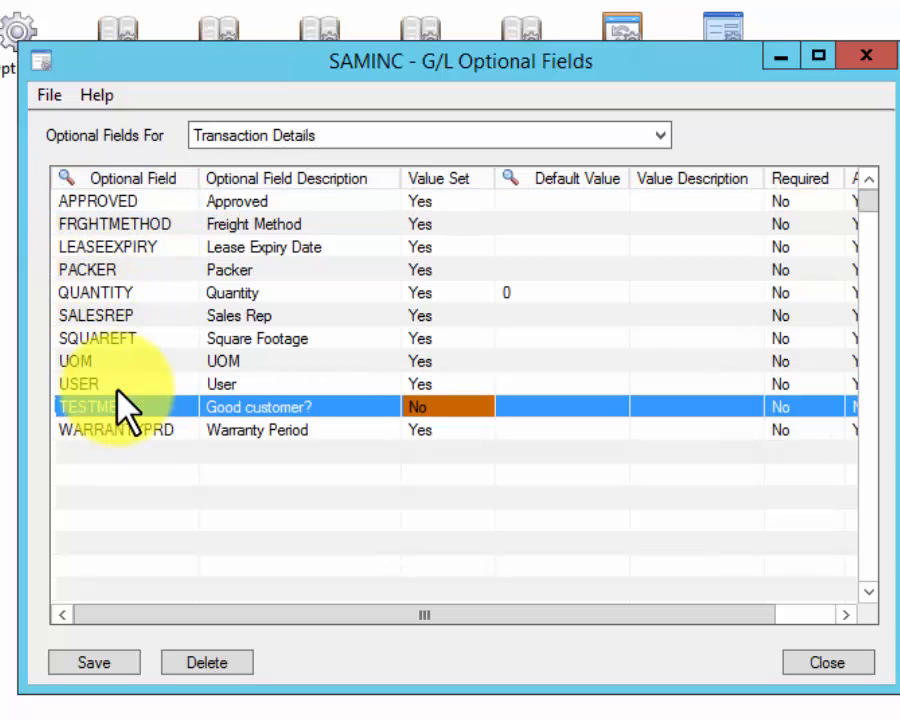
double_click(803, 410)
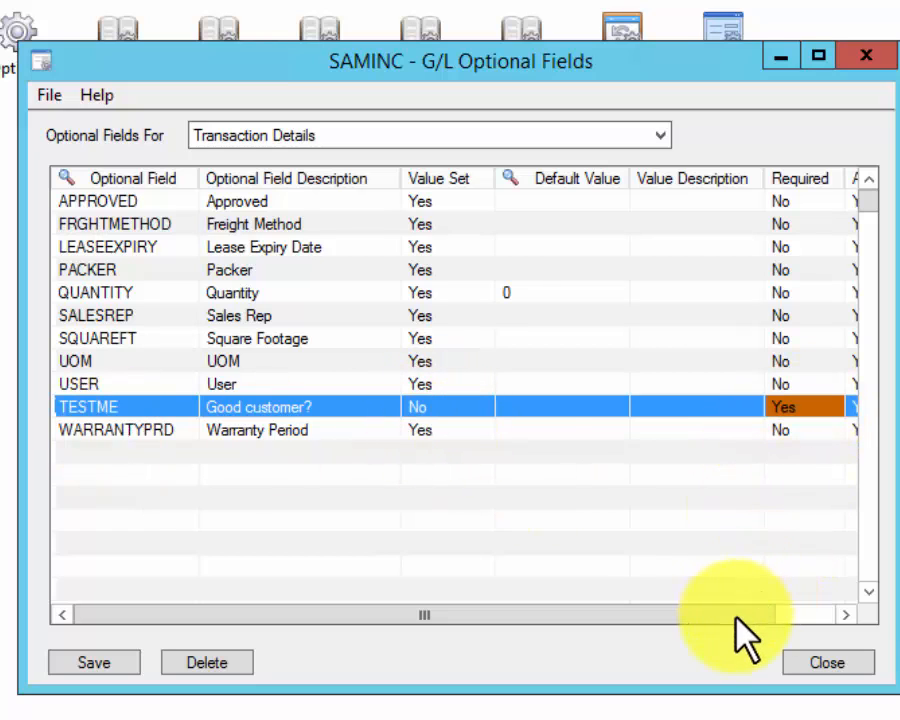
Save the Transaction Details optional fields and close the G/L Optional Fields window
left_click_drag(735, 615, 217, 688)
left_click(94, 665)
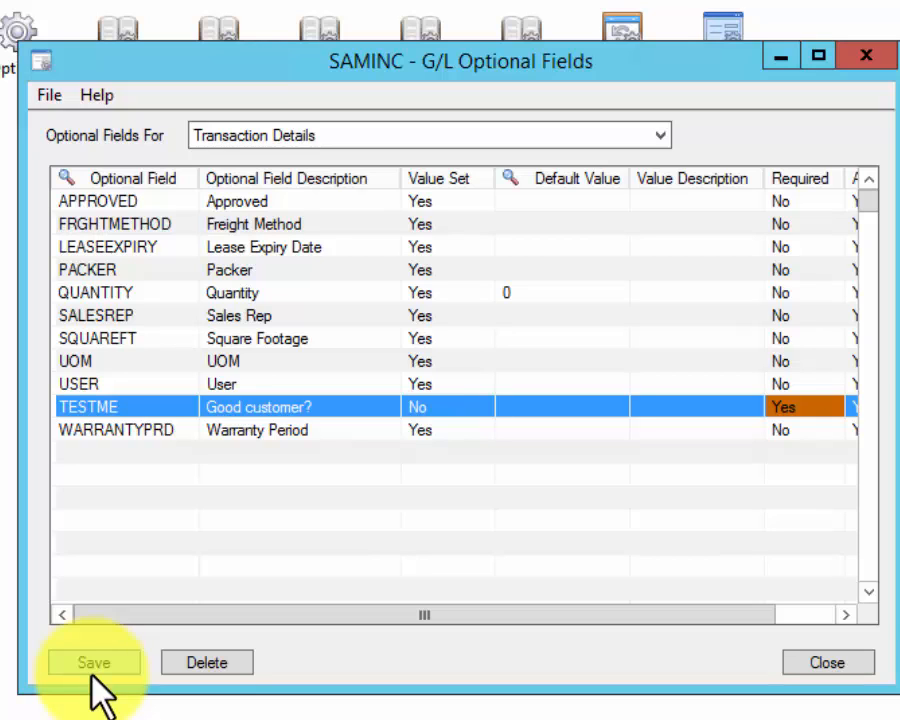
left_click(103, 277)
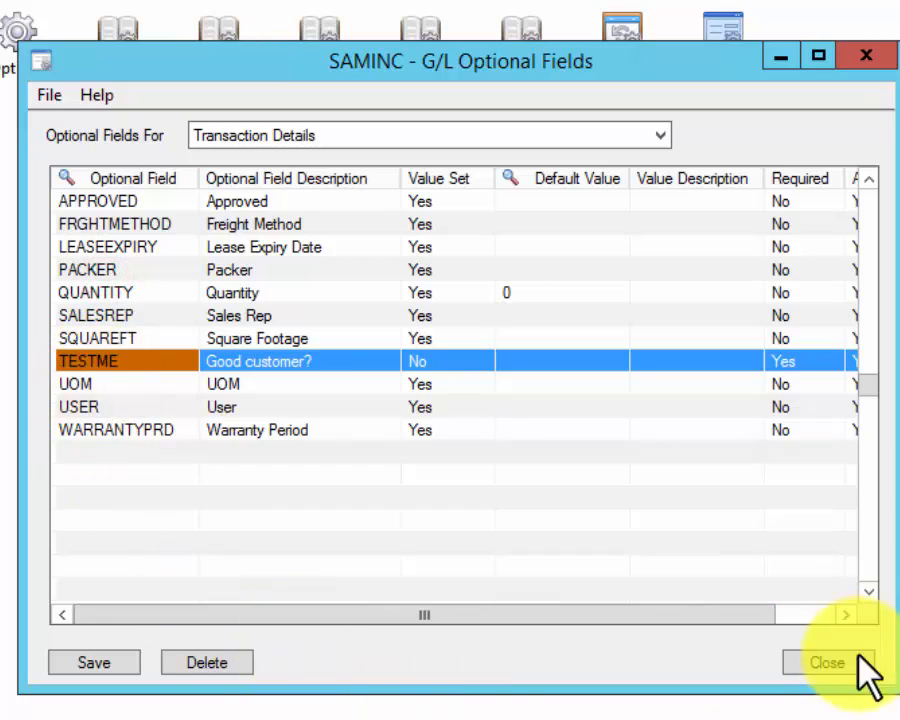
left_click(835, 666)
left_click(458, 455)
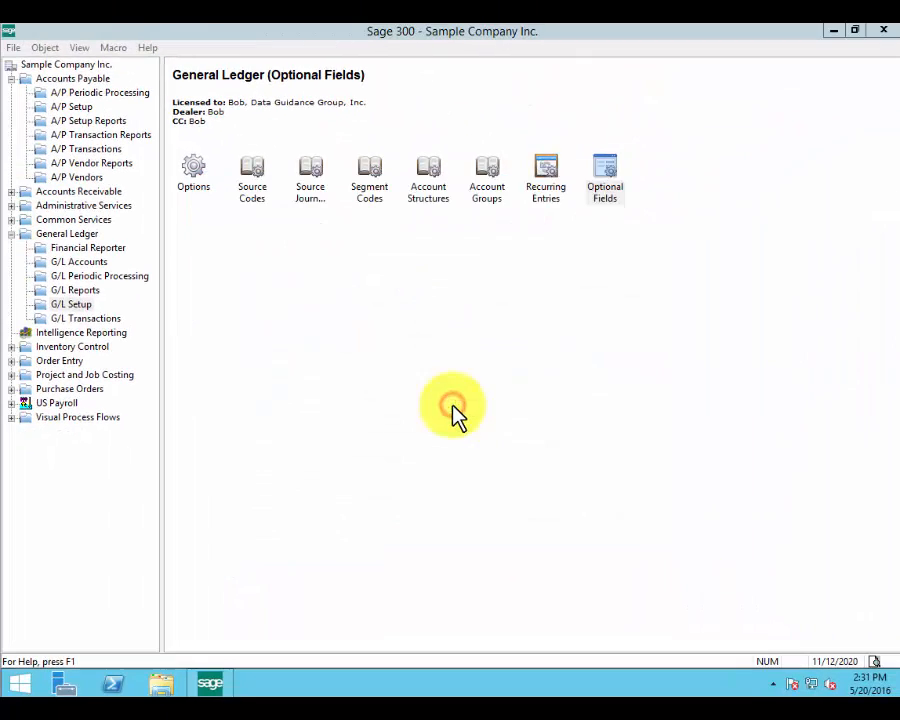
View the G/L Transactions functions and the General Ledger folders including Financial Reporter, and collapse General Ledger
left_click(86, 318)
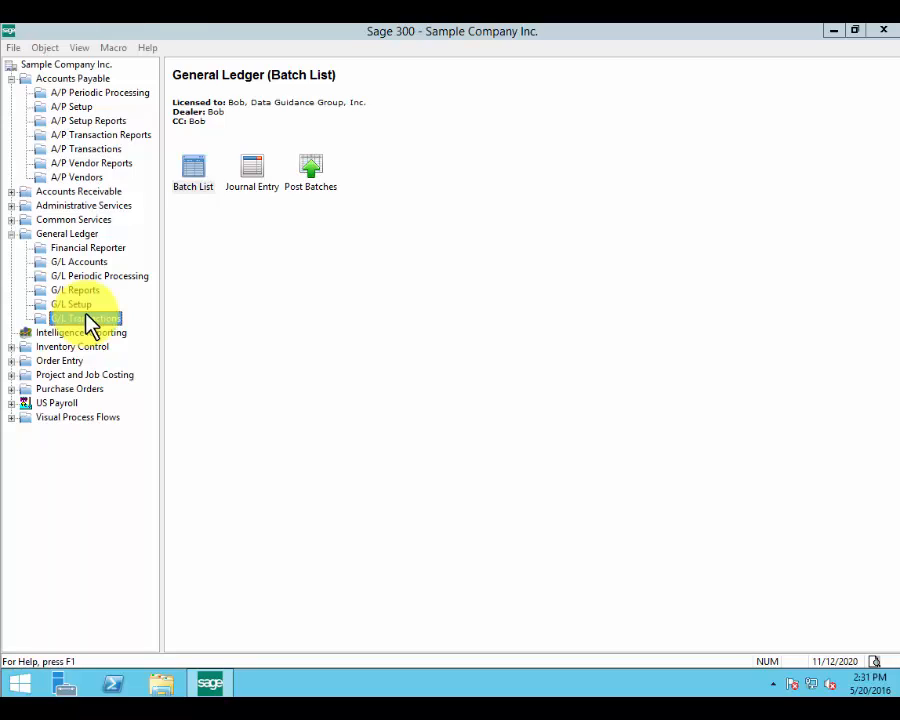
left_click(60, 235)
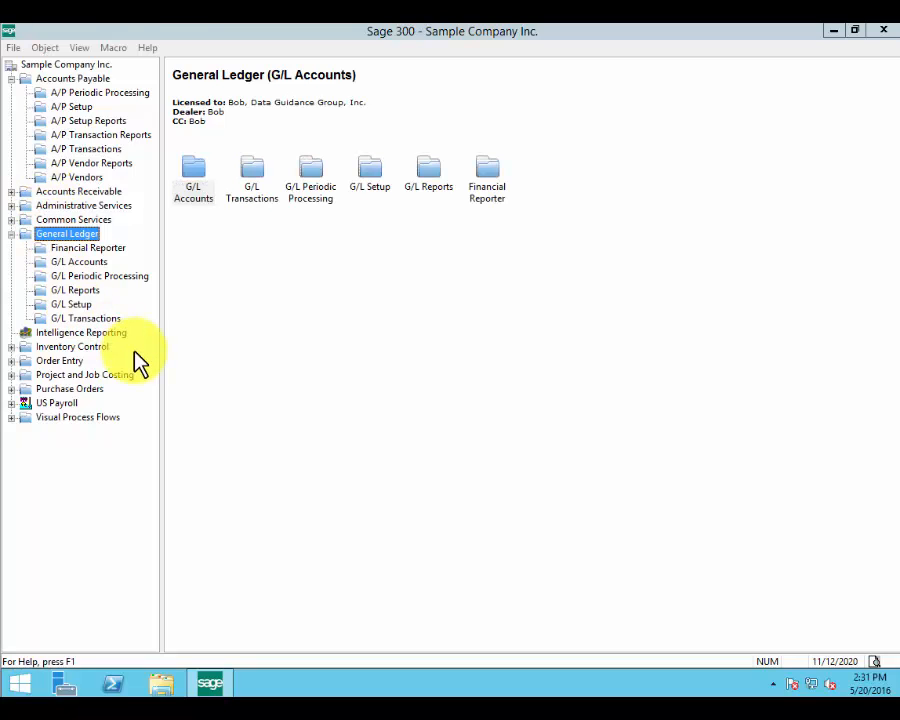
left_click(489, 195)
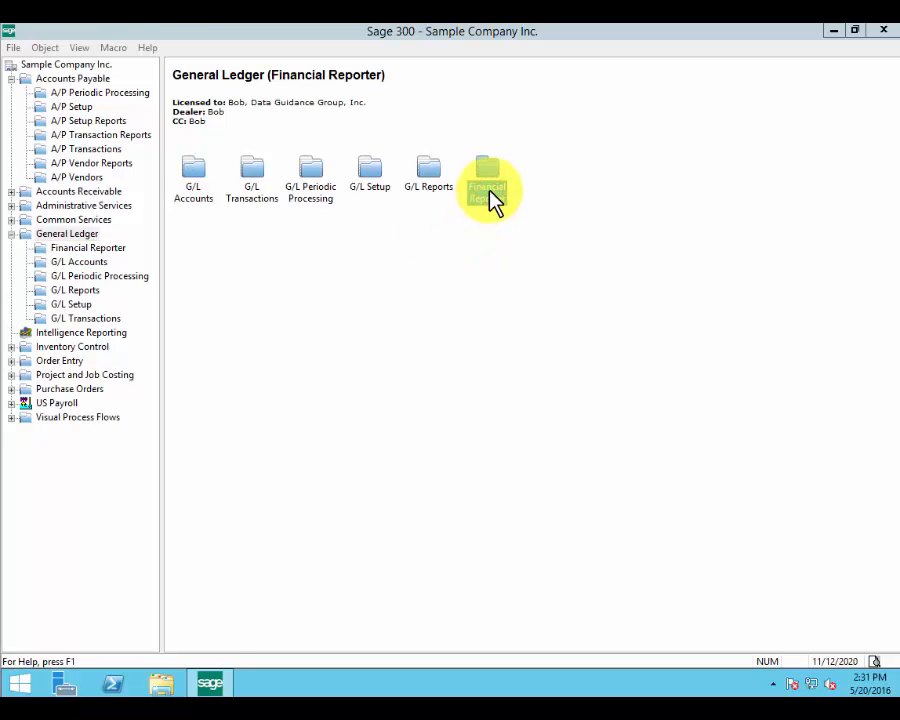
left_click(11, 233)
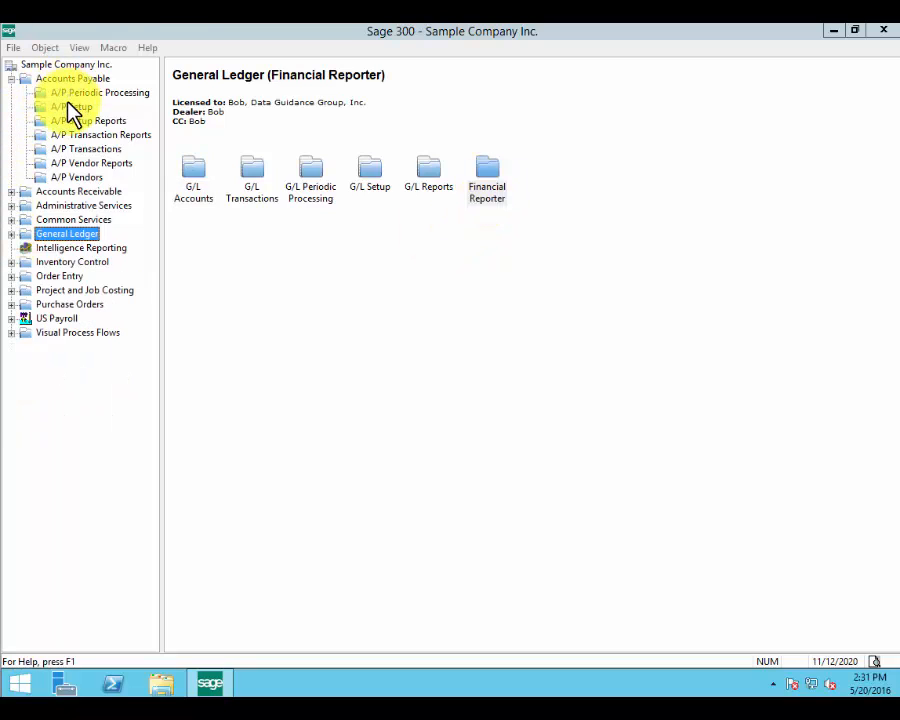
Open the Vendors window from A/P Vendors in Accounts Payable
left_click(82, 177)
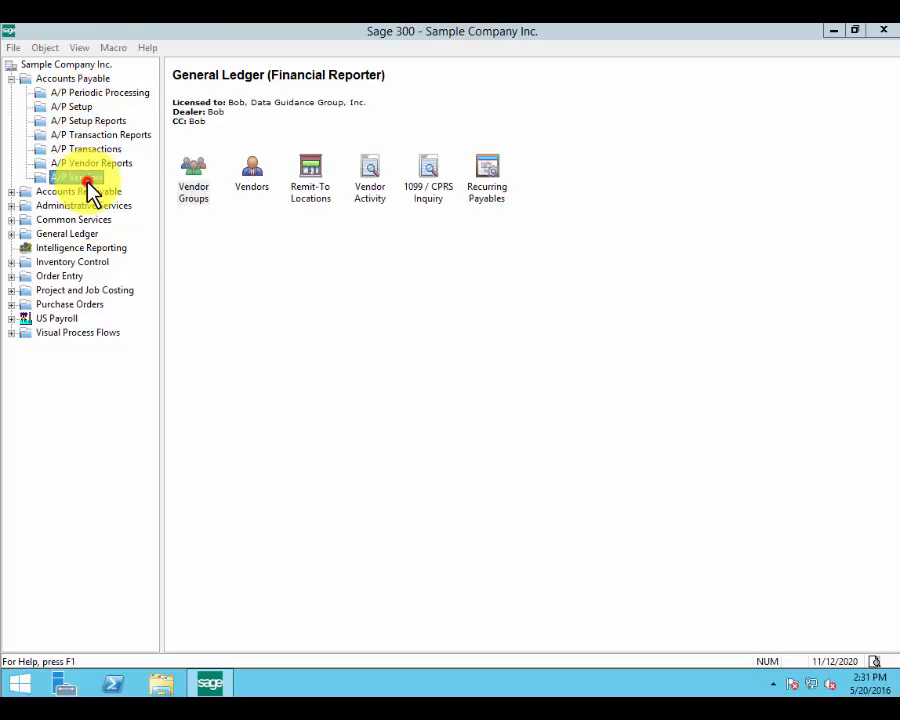
left_click(256, 188)
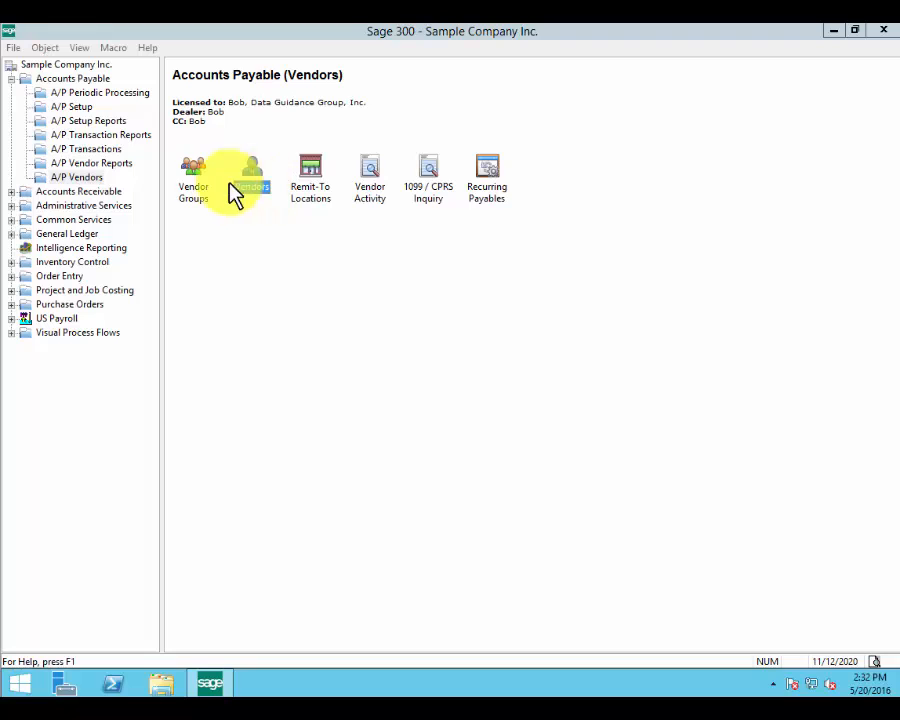
double_click(190, 186)
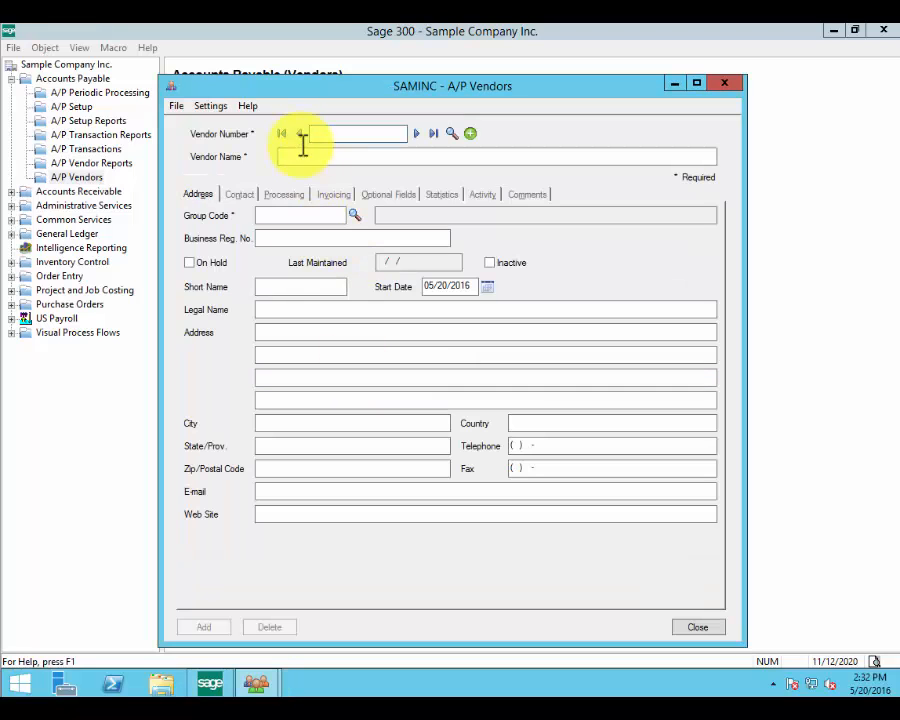
Display the Chloride Systems vendor record and view its Contact and Processing details, including the available Delivery Method options
left_click(417, 134)
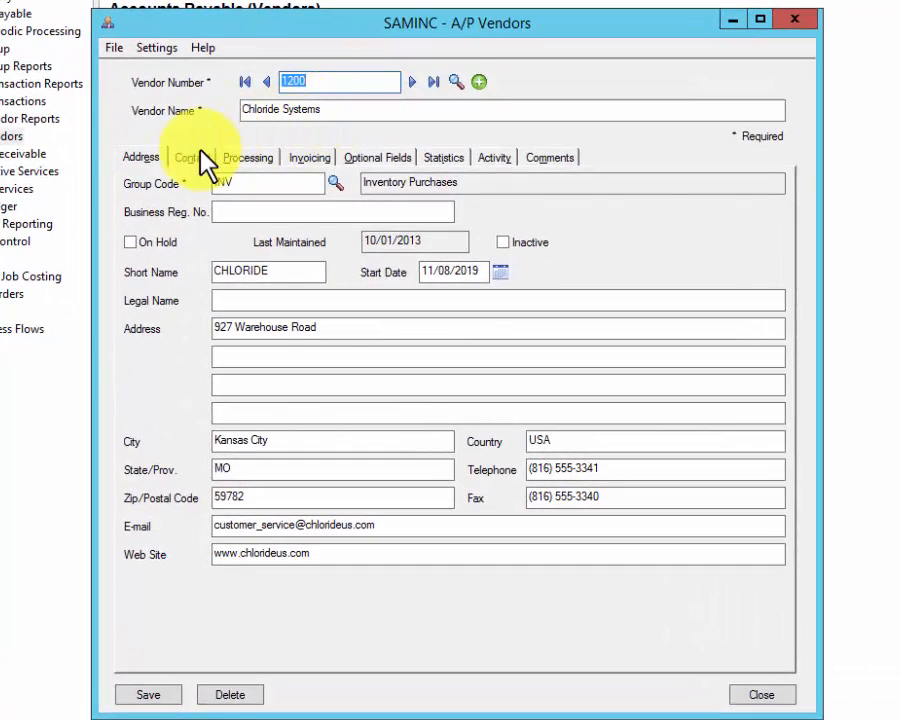
left_click(195, 157)
left_click(250, 160)
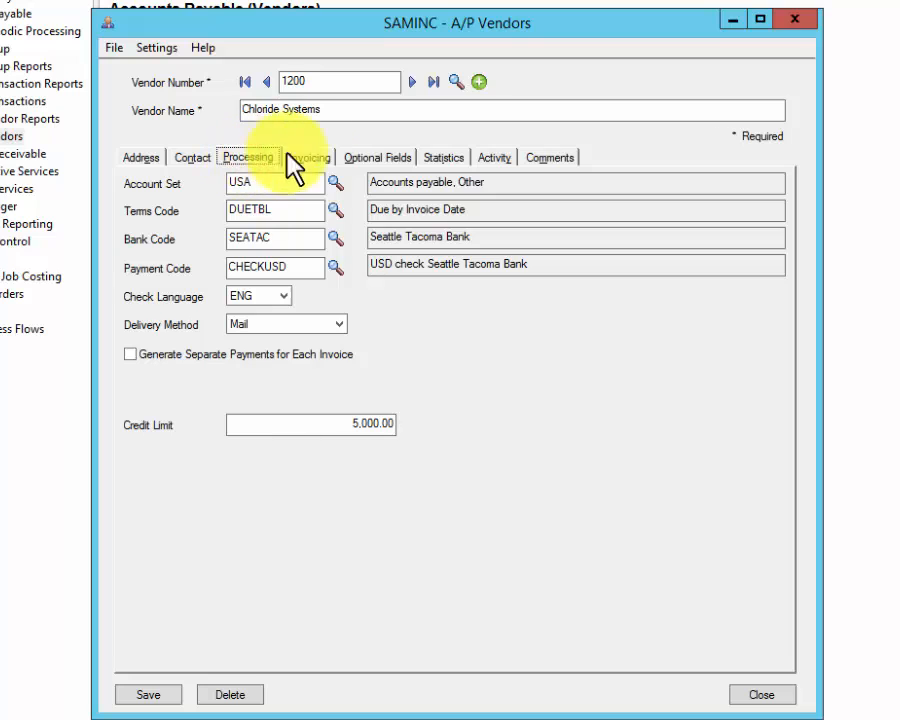
left_click(270, 325)
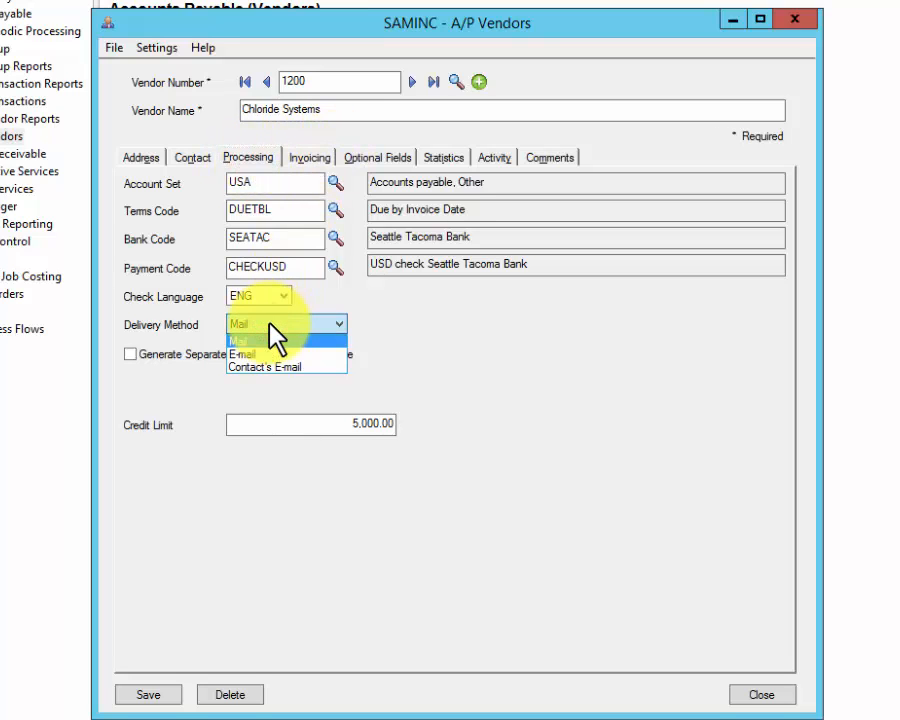
left_click(272, 338)
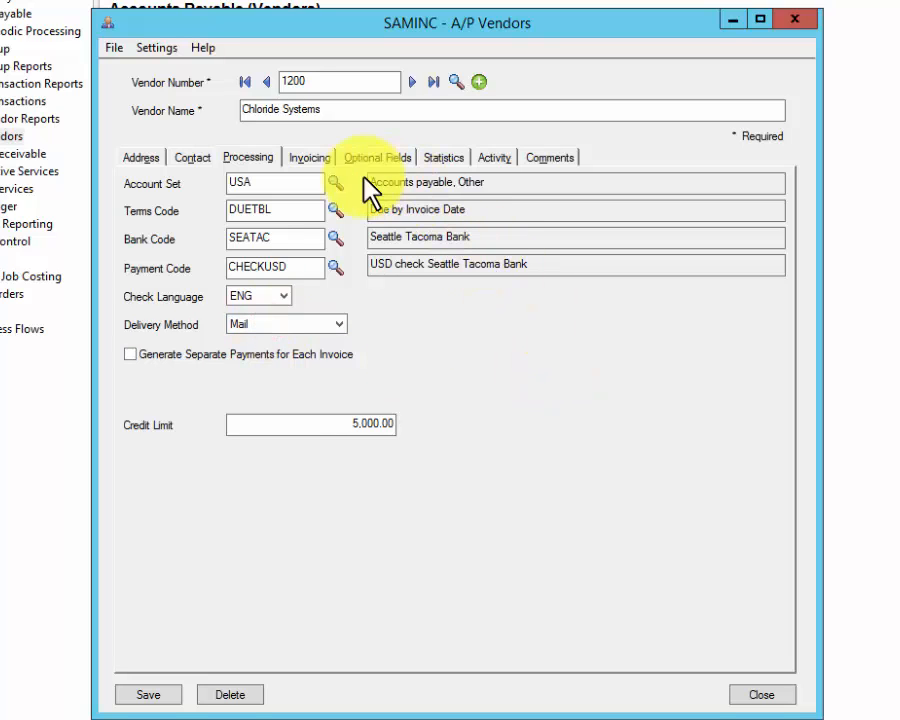
Review the vendor's Invoicing, Optional Fields, Statistics, Activity and Comments information
left_click(311, 158)
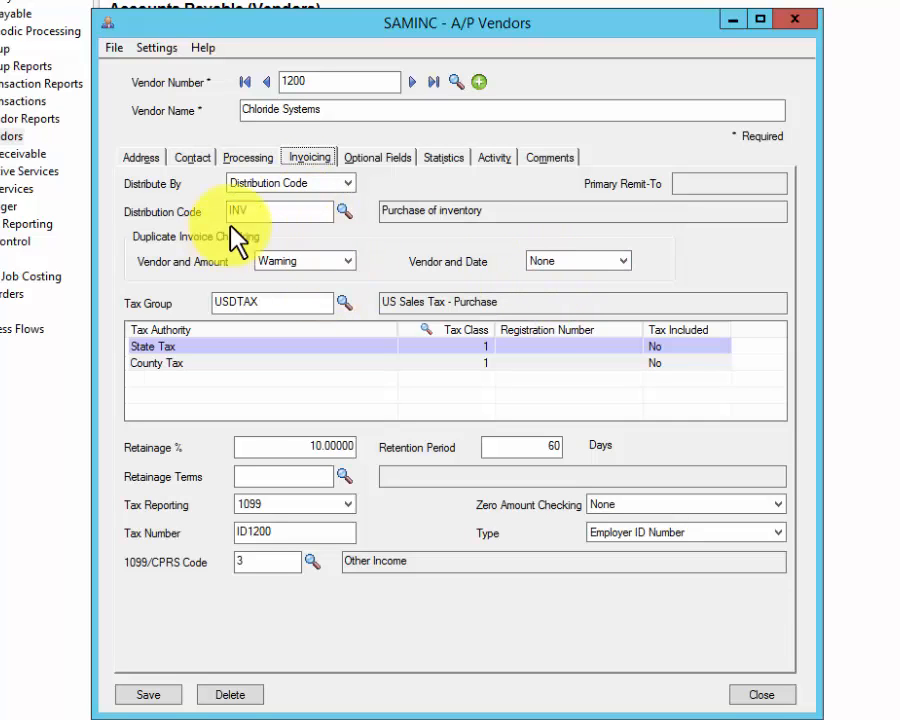
left_click(380, 160)
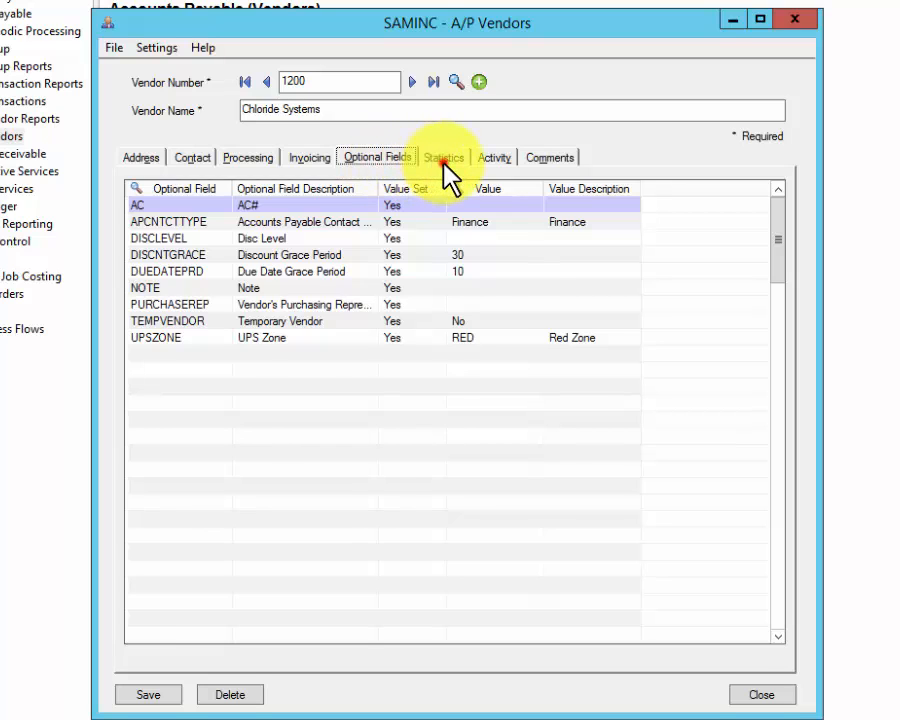
left_click(444, 160)
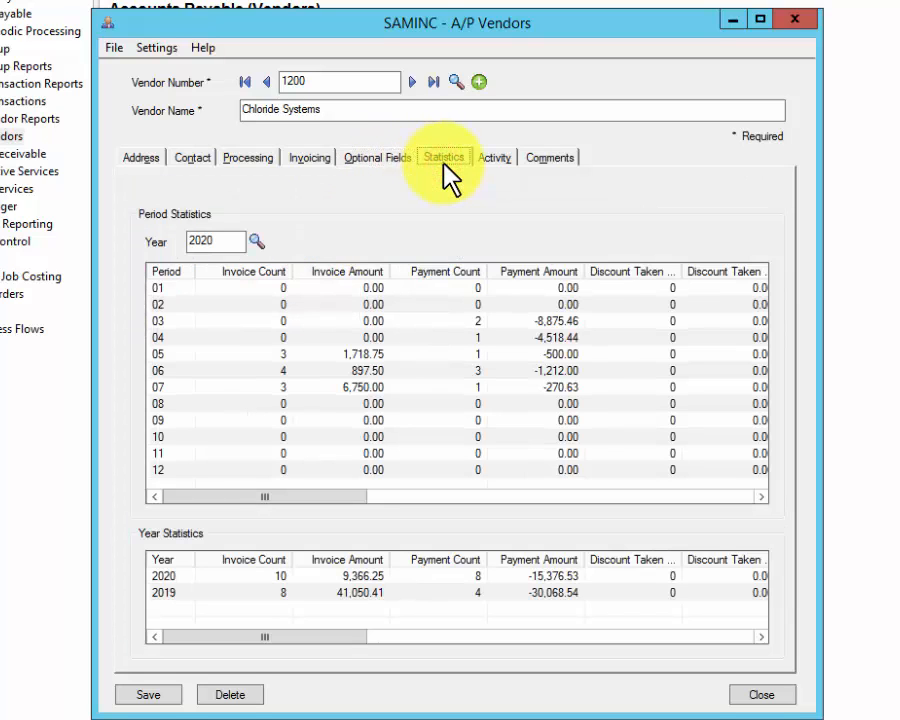
left_click(494, 160)
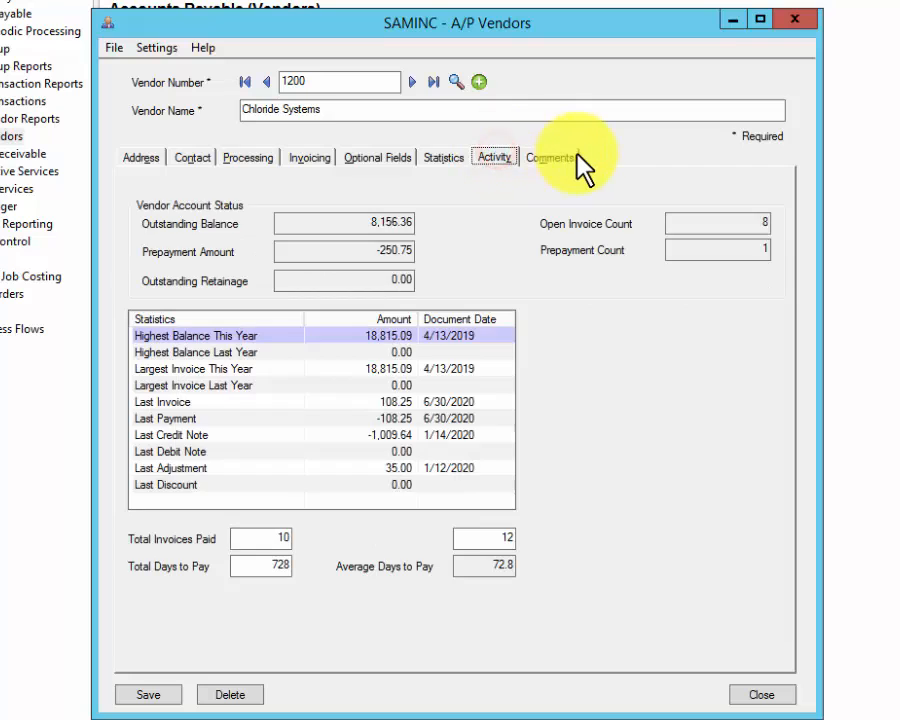
left_click(578, 158)
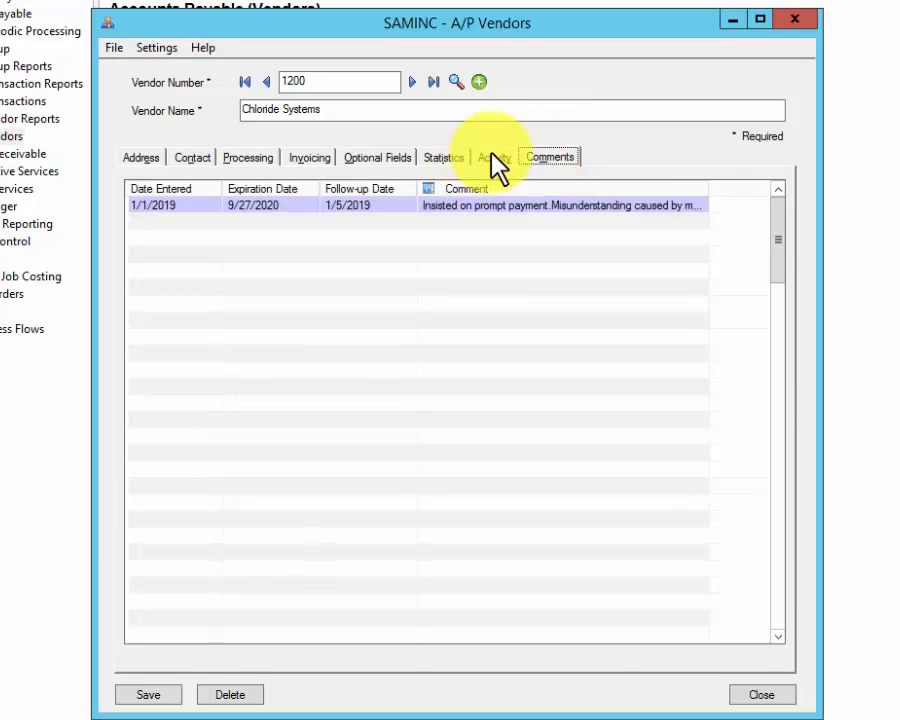
Re-examine the vendor's Activity statistics, selecting Largest Invoice This Year, and recheck its optional fields
left_click(494, 158)
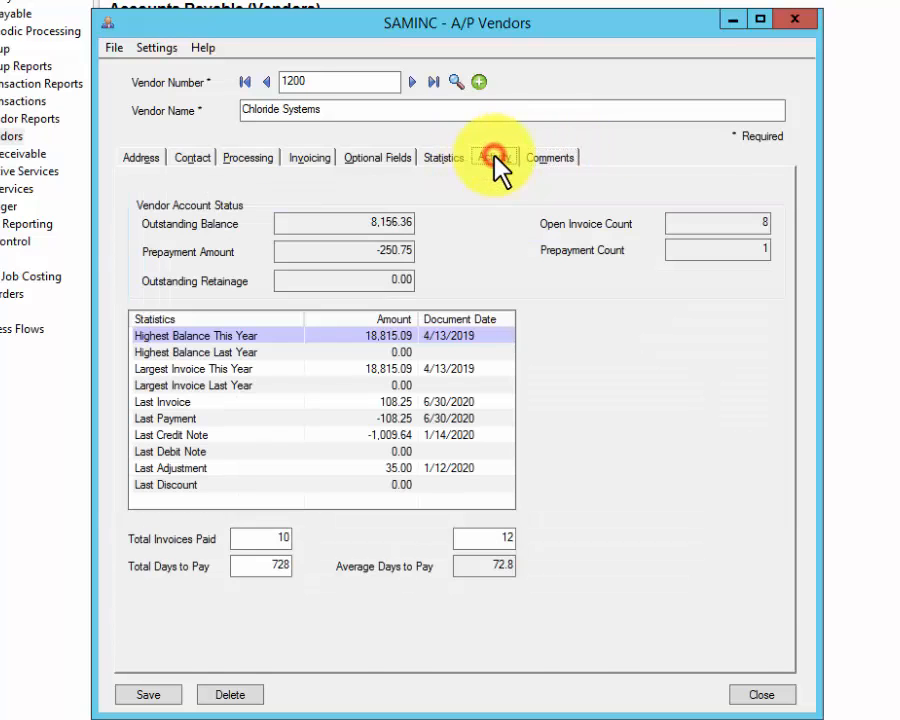
left_click(270, 370)
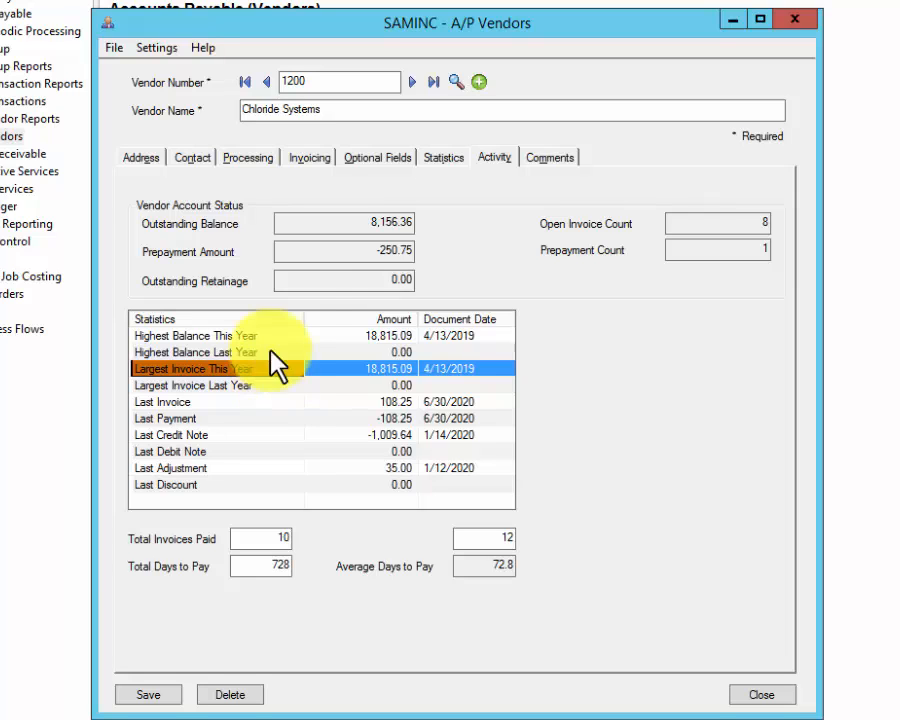
left_click(361, 160)
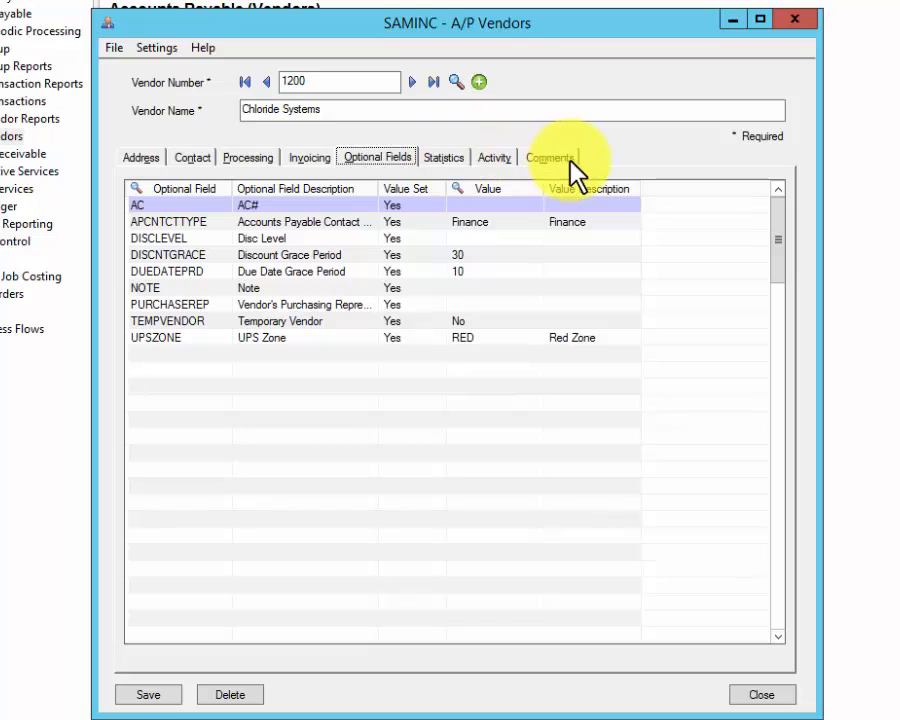
left_click(500, 163)
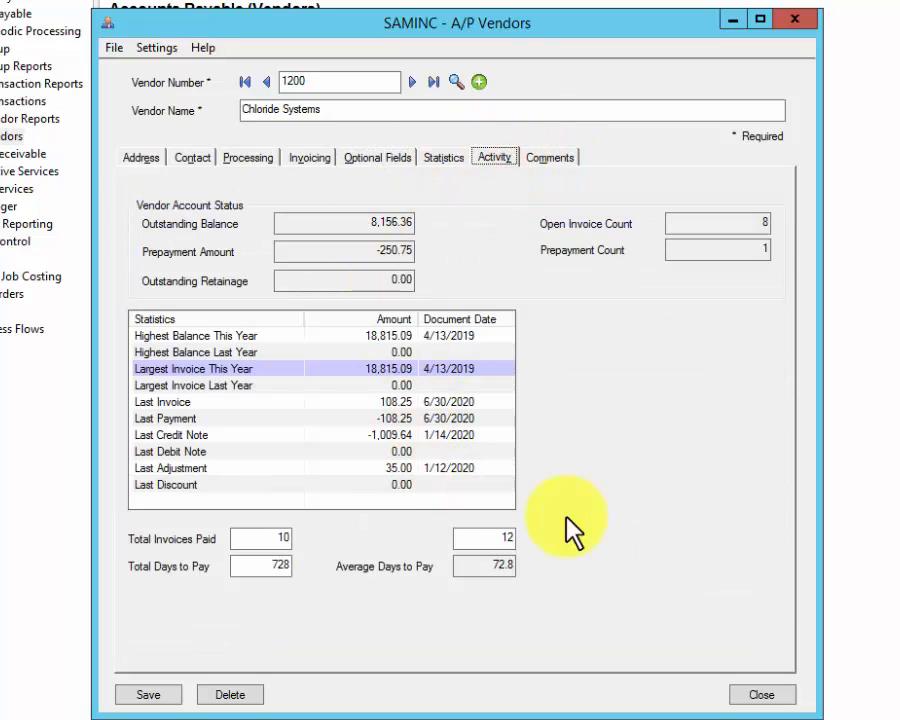
left_click(758, 696)
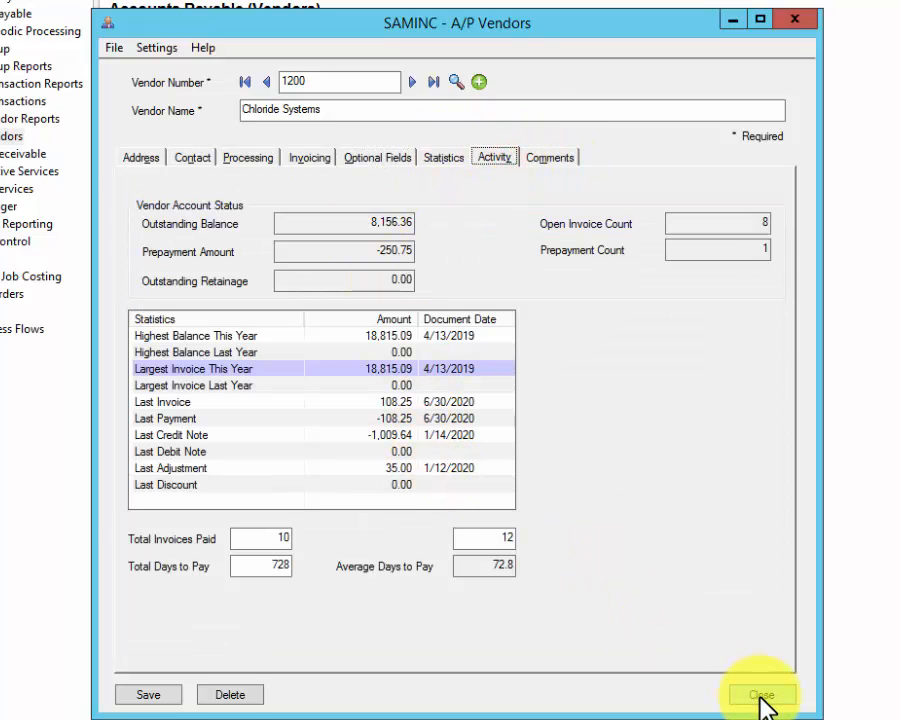
View the vendor list in the Finder, dismiss it without selecting a vendor, and return to the Address information
left_click(457, 83)
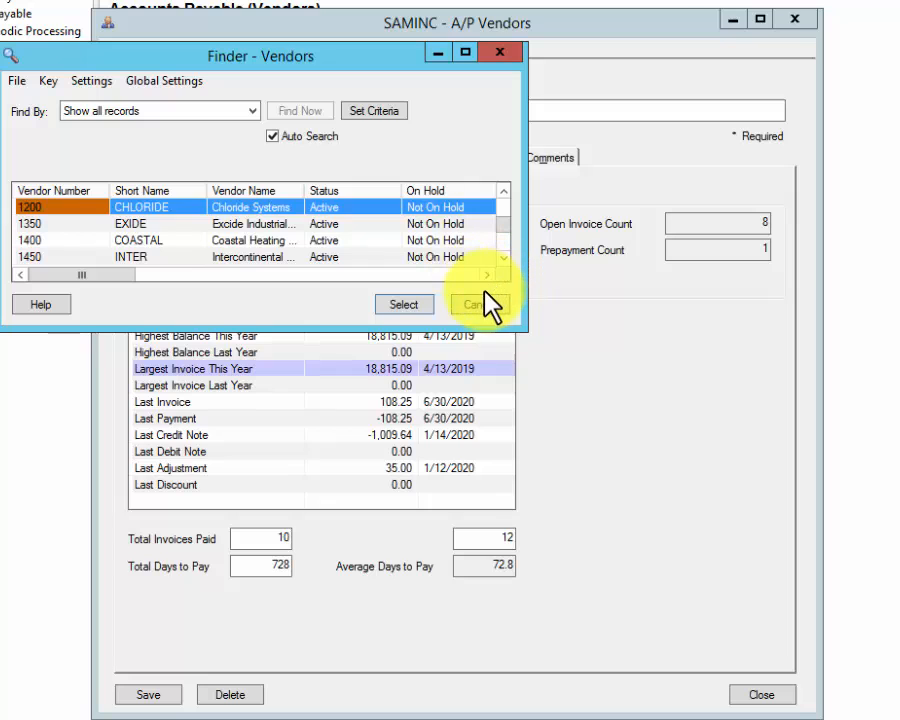
left_click(488, 306)
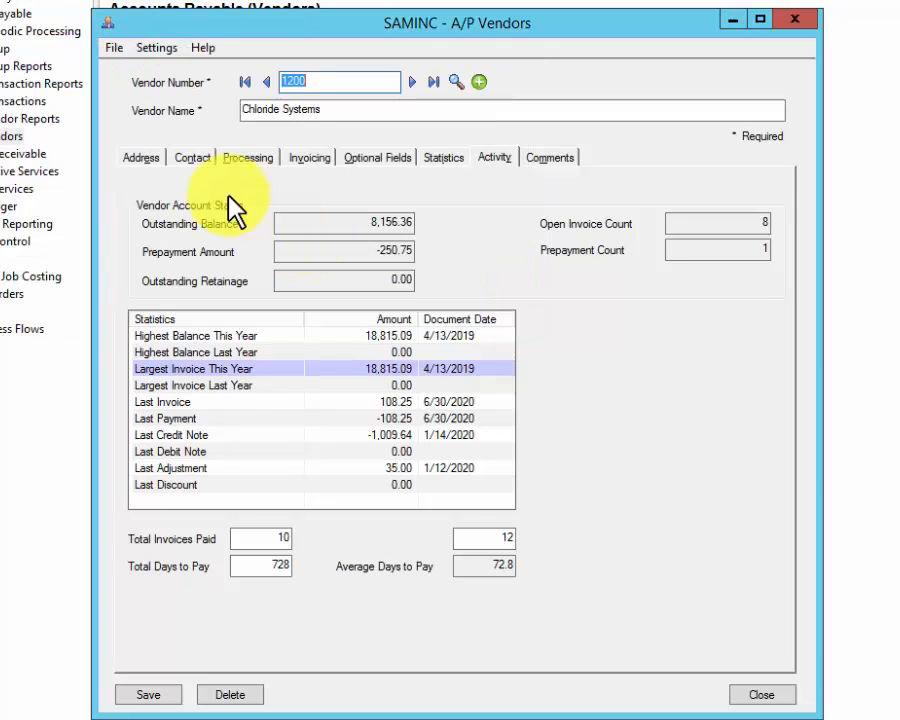
left_click(141, 158)
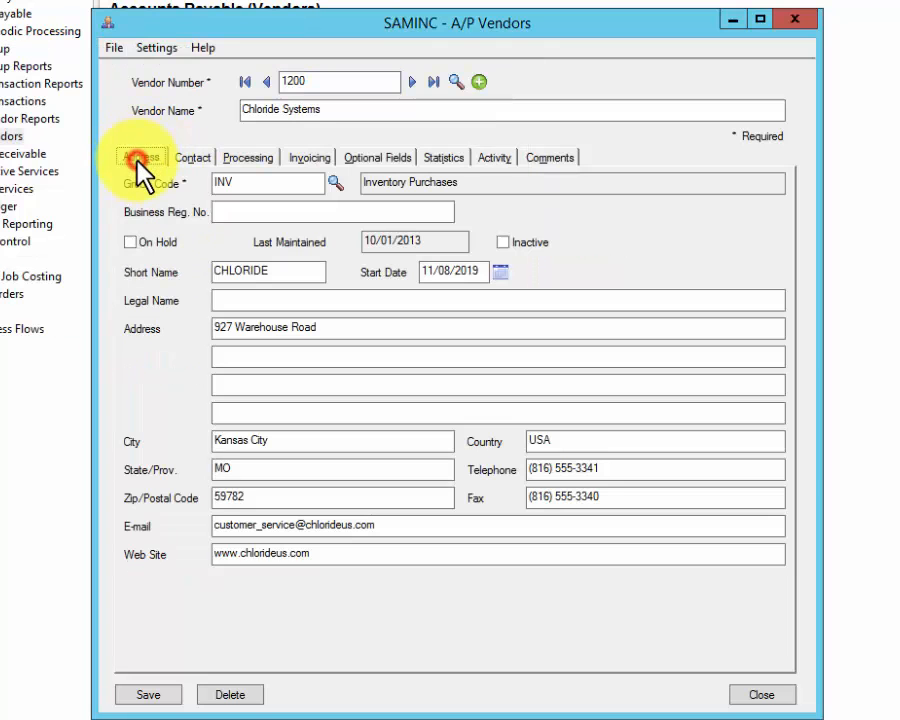
Customize the A/P Vendors form and create the UI profile NODETAIL with the description Hide Details
left_click(114, 48)
left_click(145, 95)
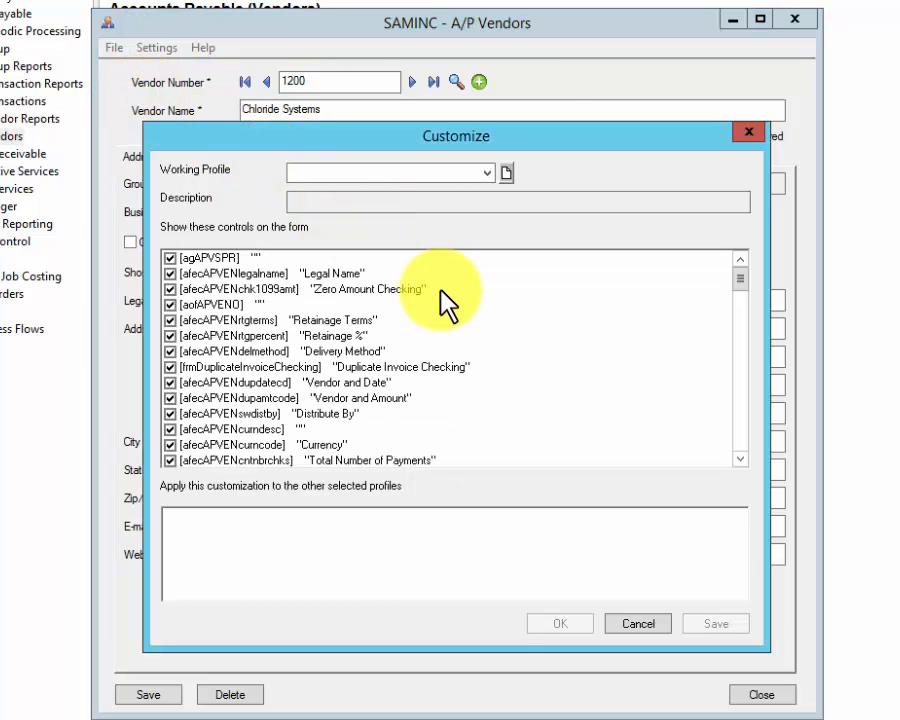
left_click(485, 174)
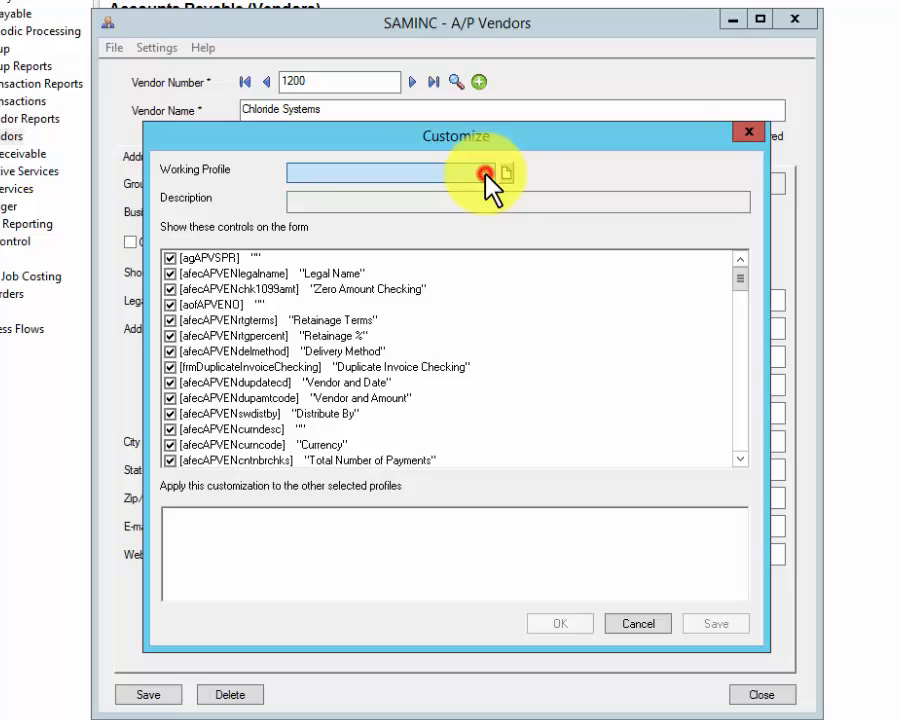
left_click(502, 174)
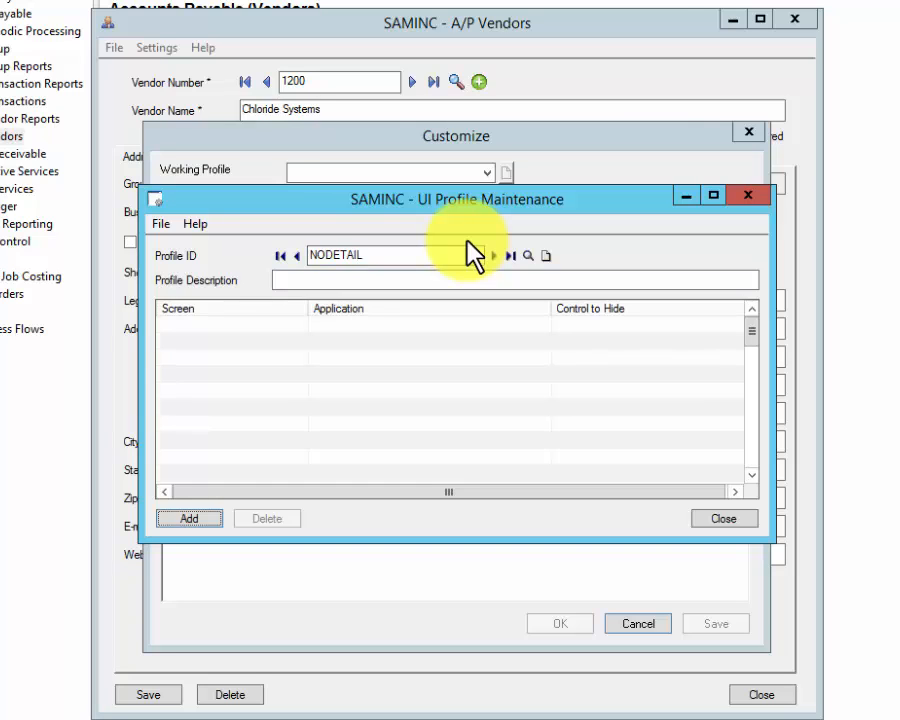
left_click(398, 281)
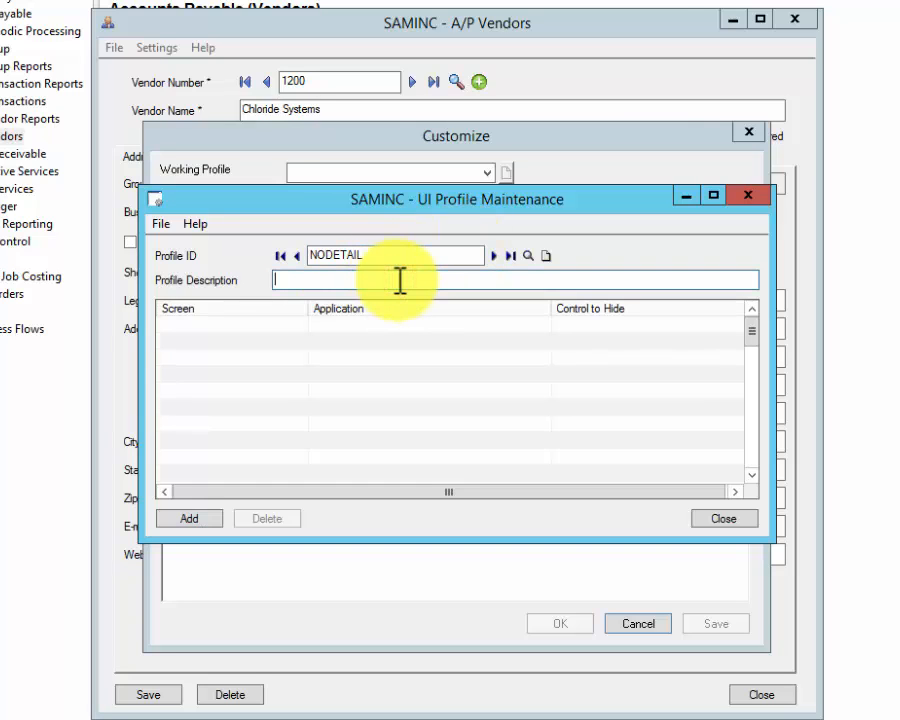
type("Hide Details")
left_click(206, 522)
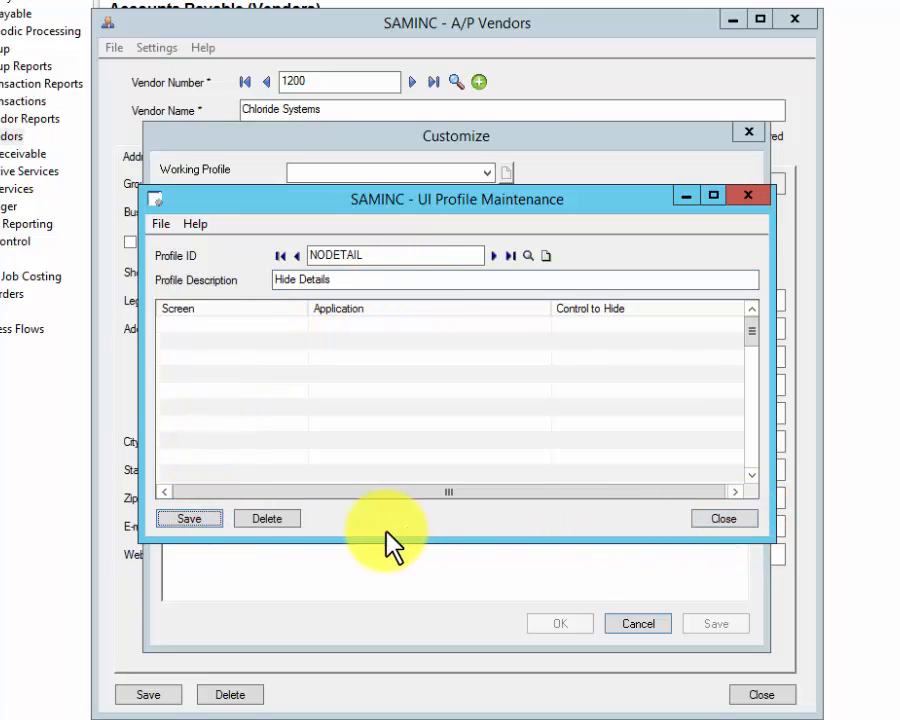
left_click(198, 517)
left_click(714, 518)
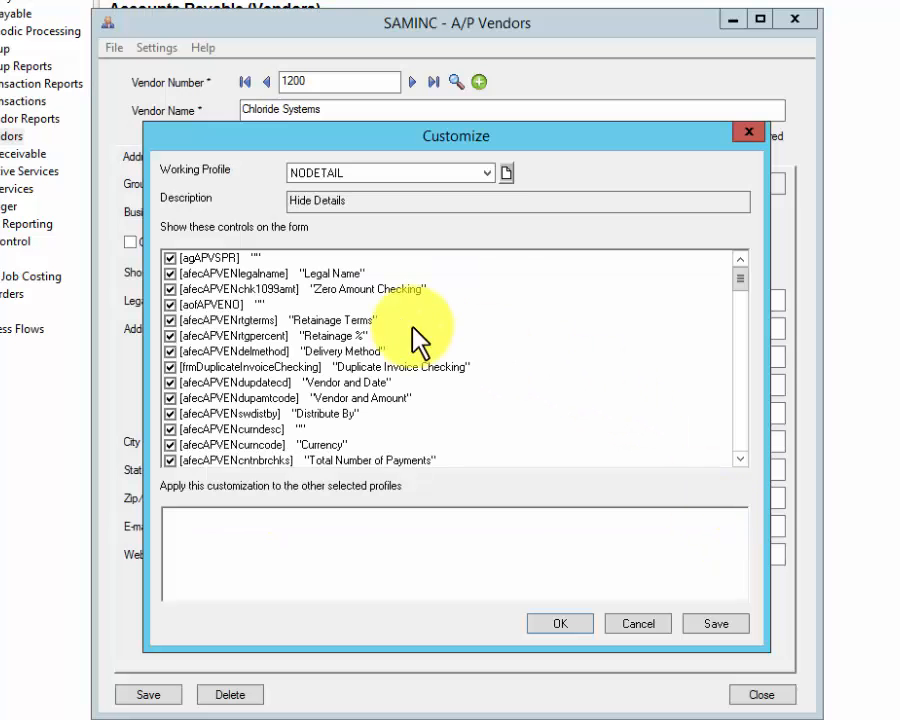
Hide Retainage Terms, Retainage %, Delivery Method and Terms Code in the NODETAIL profile and confirm the customization
left_click_drag(740, 279, 758, 272)
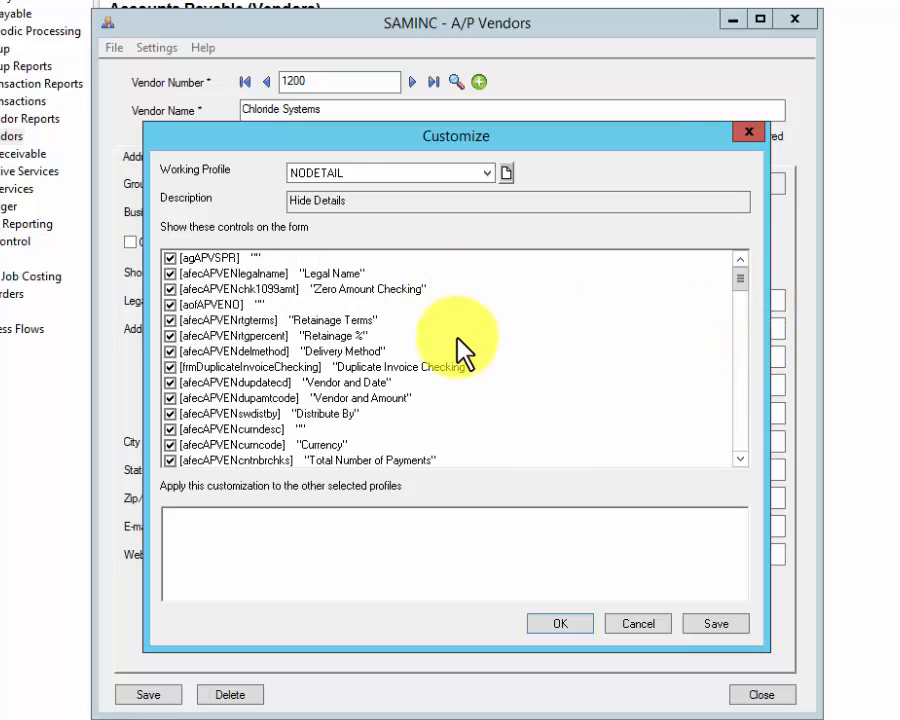
left_click(170, 338)
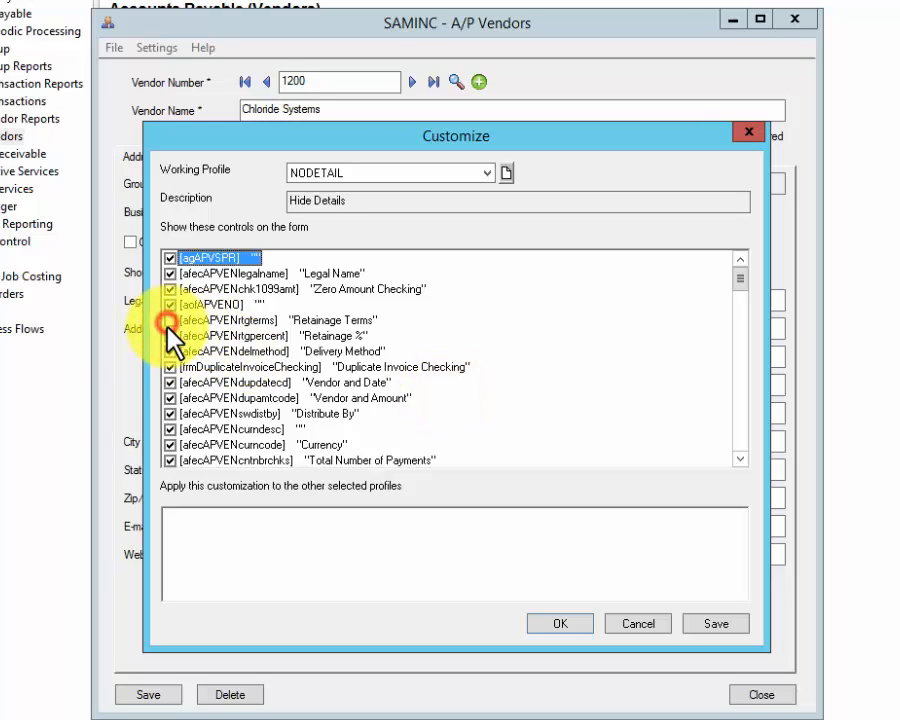
left_click(170, 336)
left_click(170, 351)
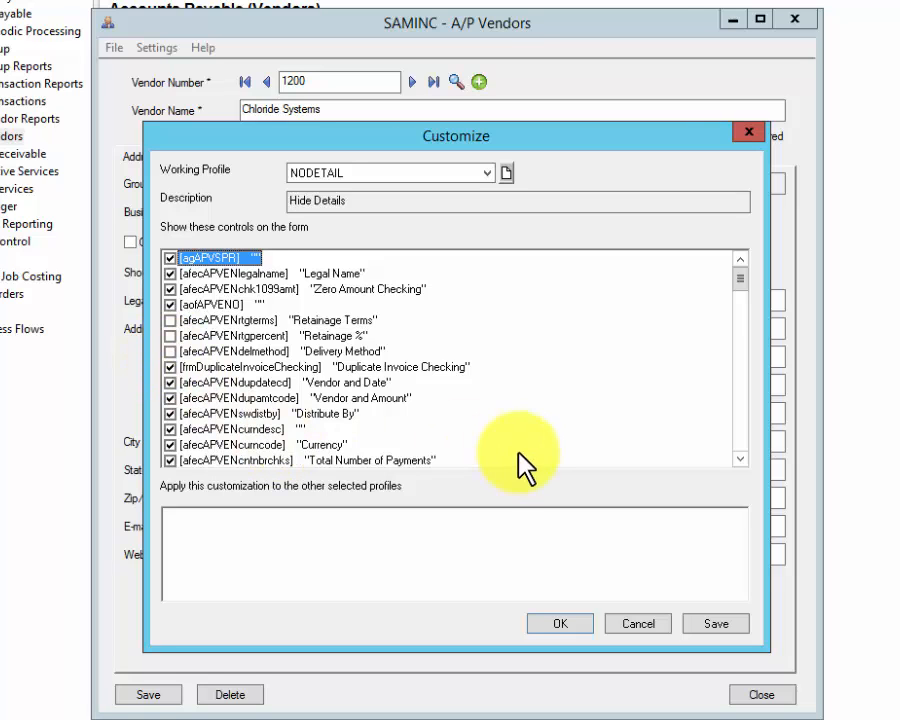
left_click(740, 458)
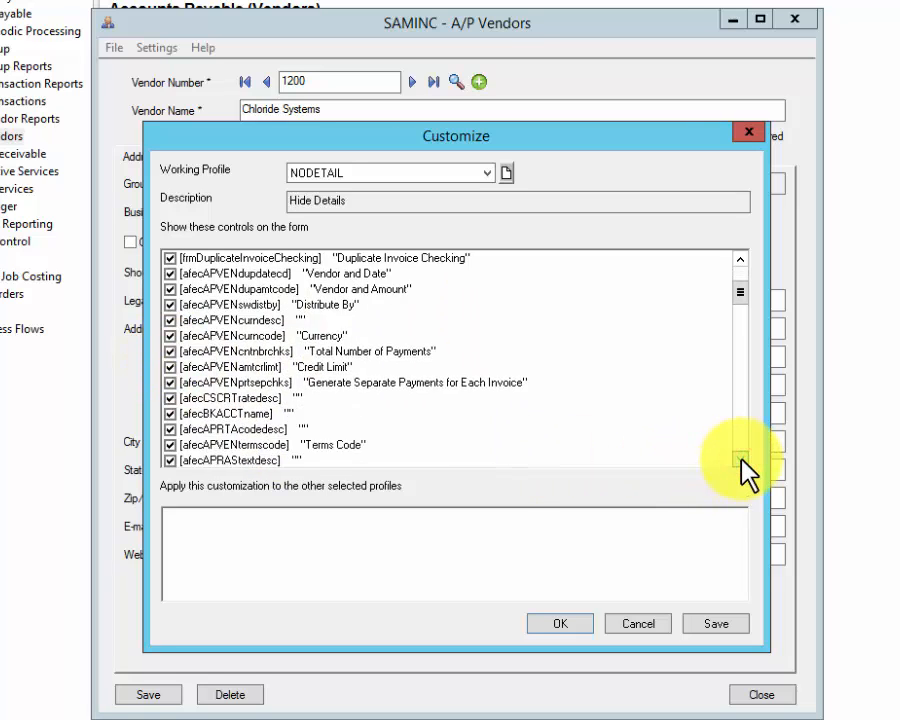
scroll(741, 452, "down", 1)
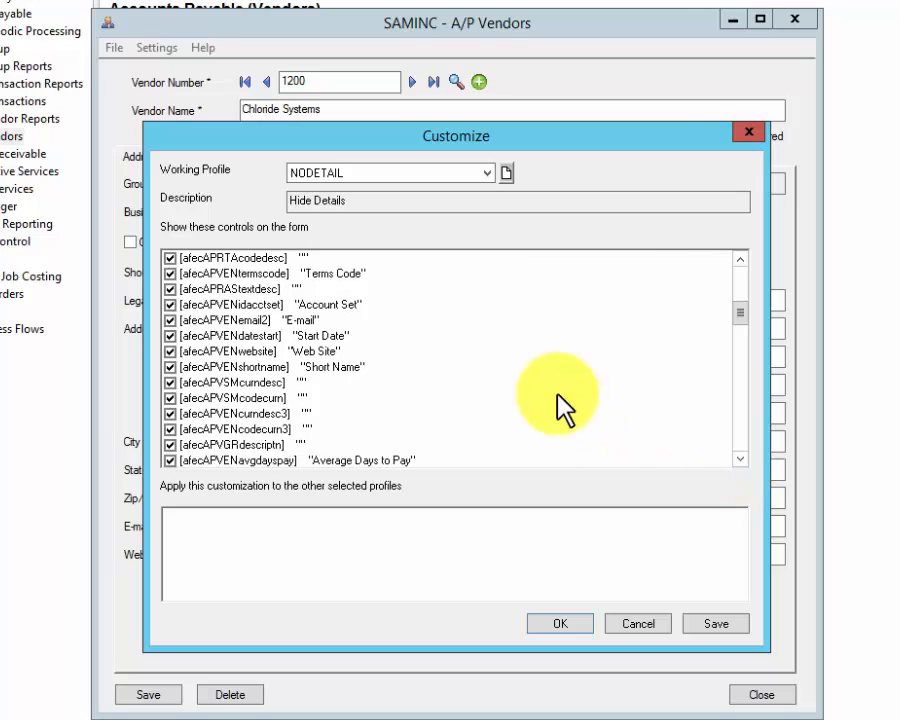
left_click(171, 274)
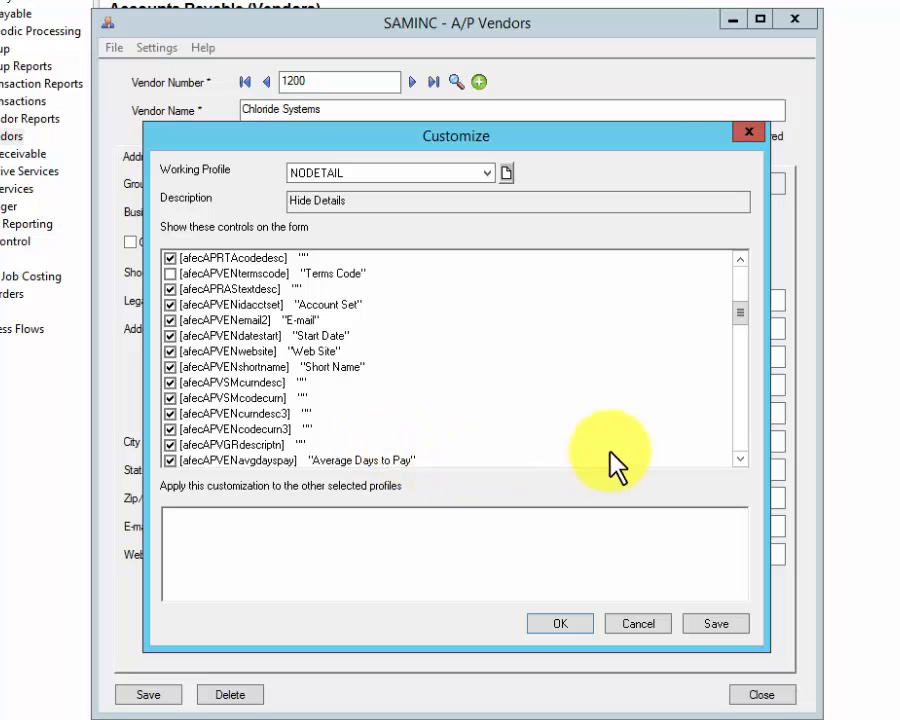
left_click_drag(740, 313, 748, 366)
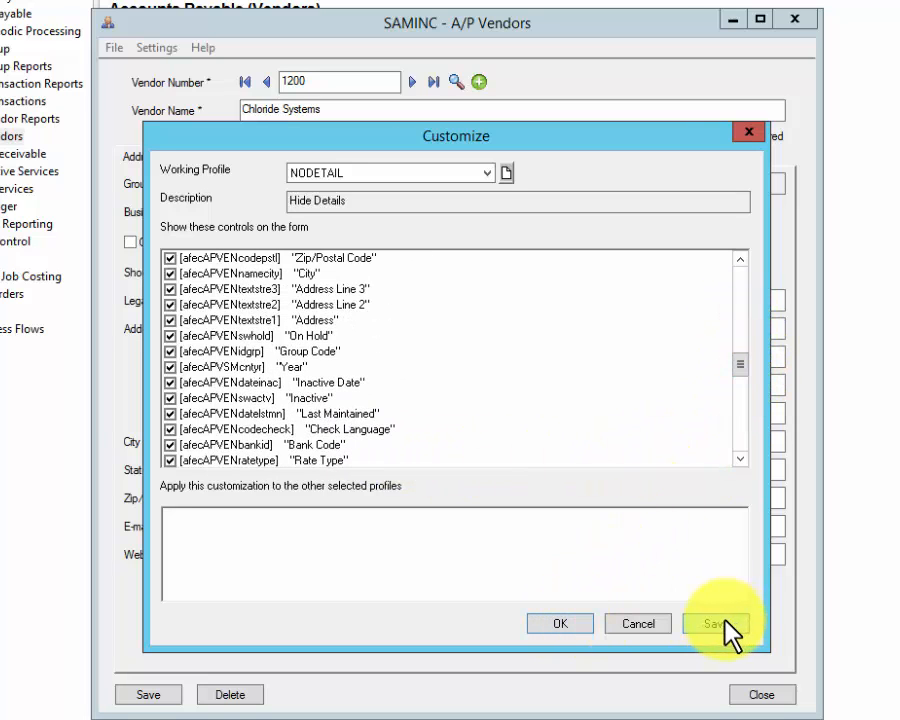
left_click(566, 621)
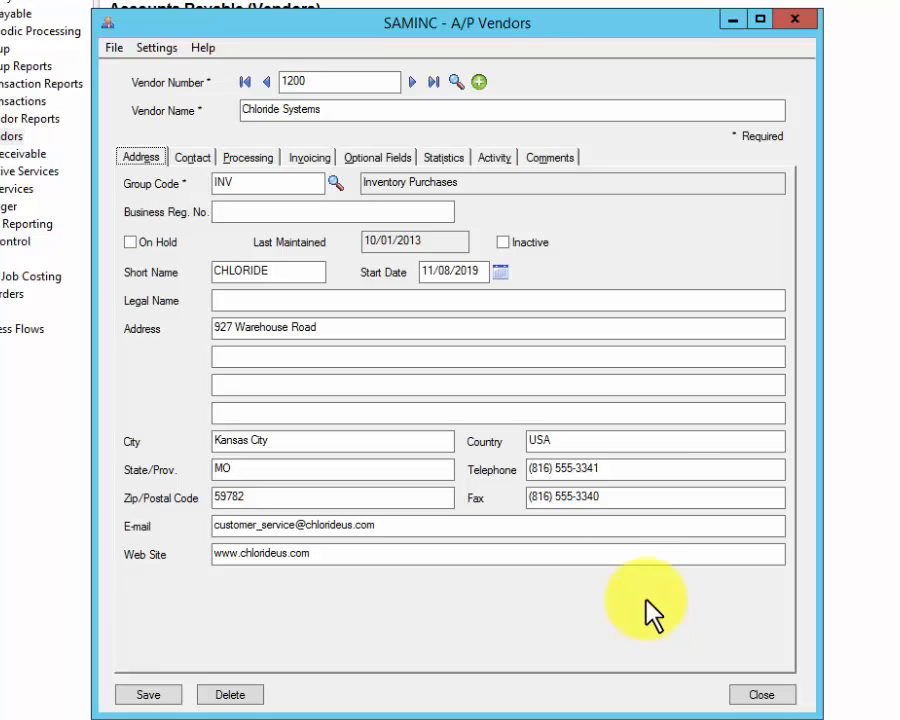
Go over the empty Business Reg. No., Legal Name and extra Address fields, and close the A/P Vendors window
left_click(398, 211)
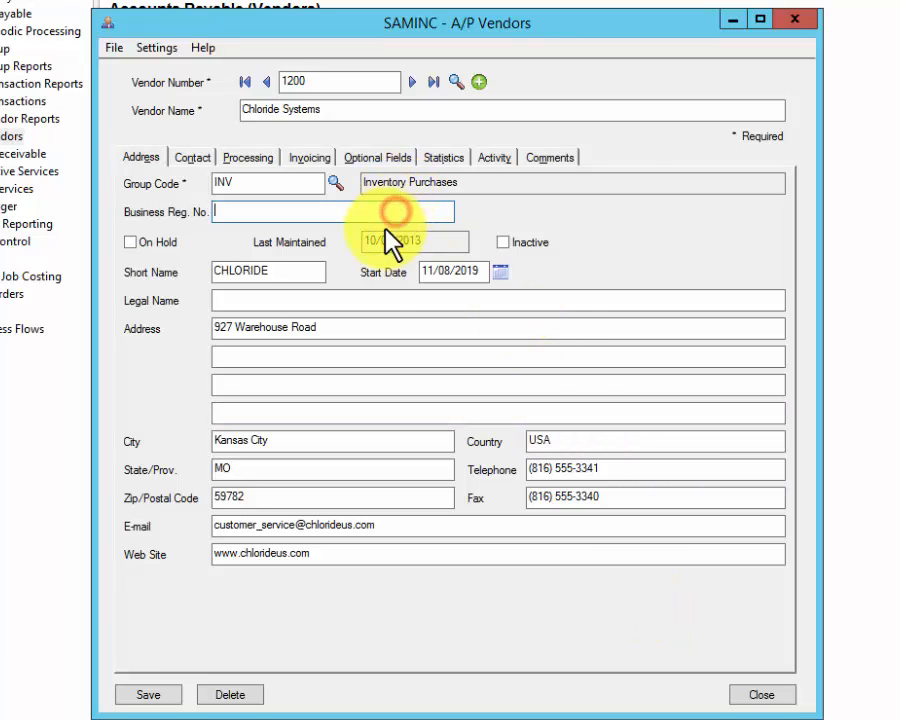
left_click(366, 304)
left_click(360, 358)
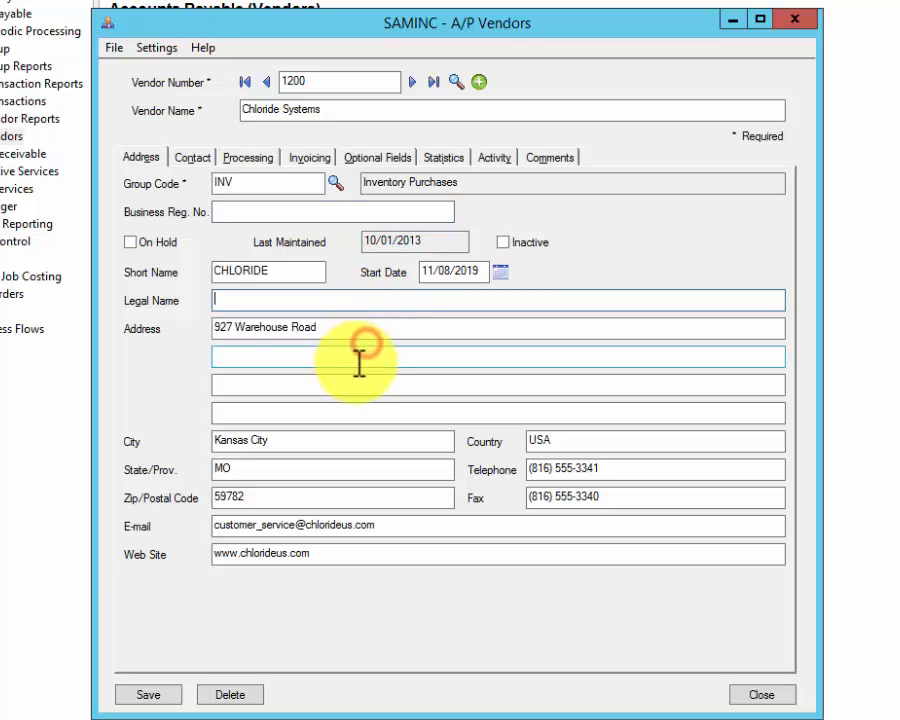
left_click(356, 386)
left_click(349, 414)
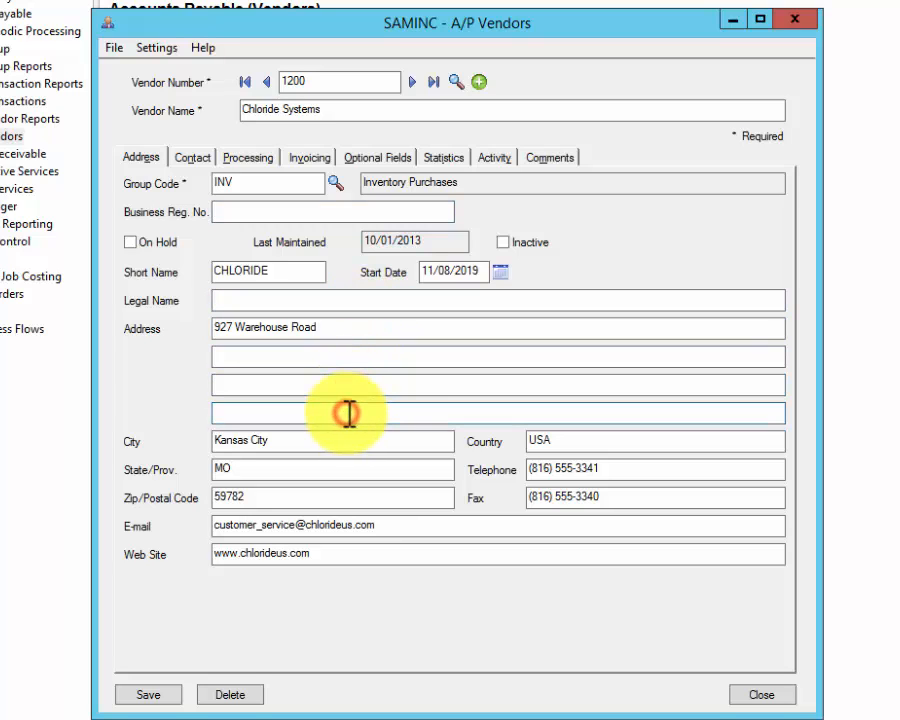
left_click(760, 694)
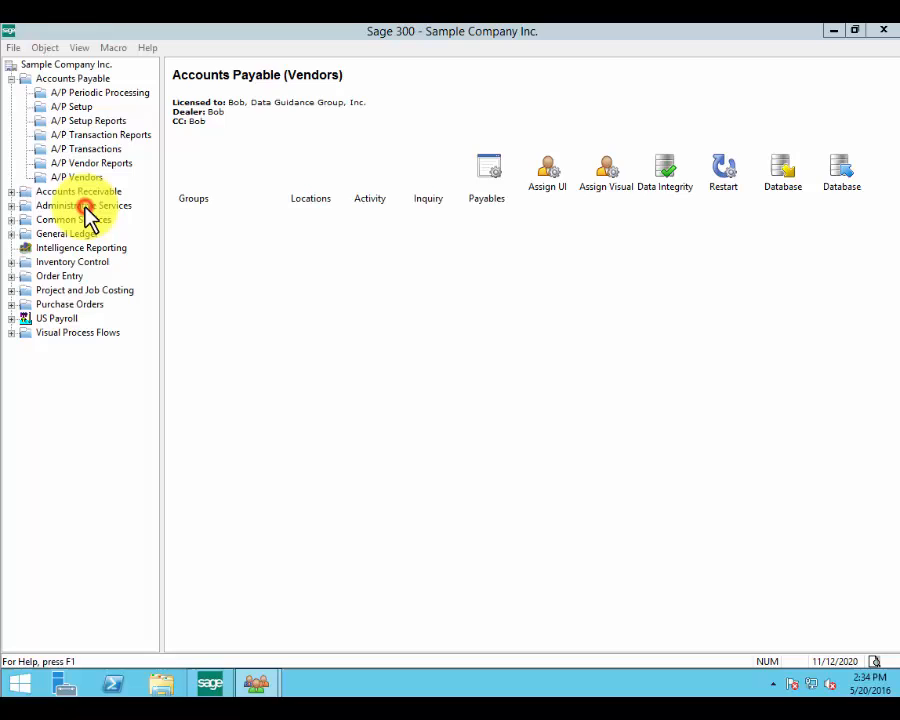
Open User Authorizations in Administrative Services, look over its application and group listing, and close it without assigning anything
left_click(86, 207)
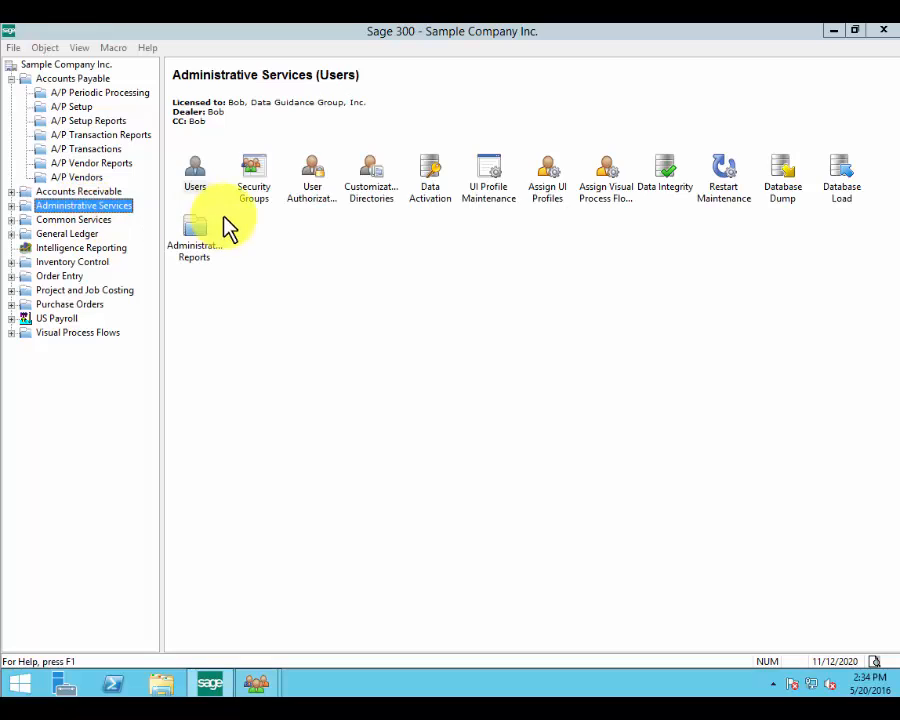
left_click(320, 182)
double_click(320, 182)
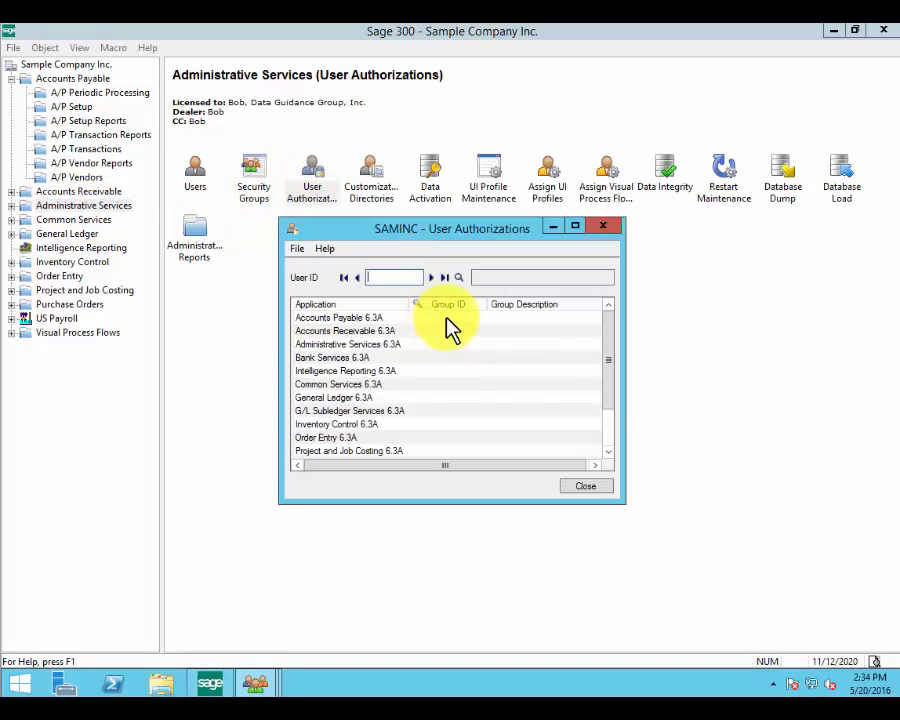
left_click(432, 272)
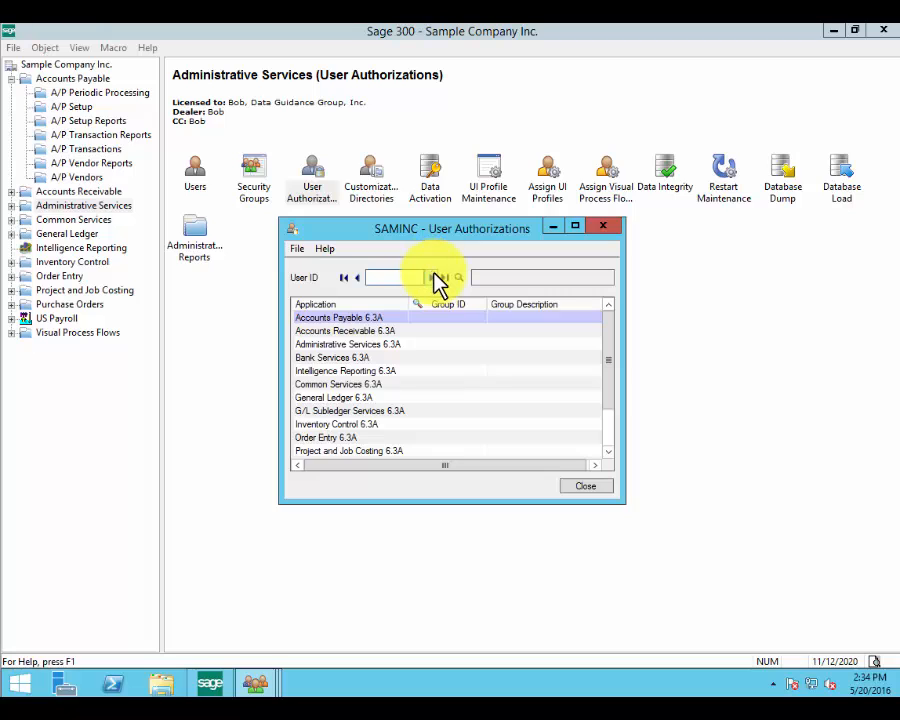
left_click(590, 487)
Open Security Groups and review the access rights of the FULL group for Accounts Payable 6.3A
left_click(253, 172)
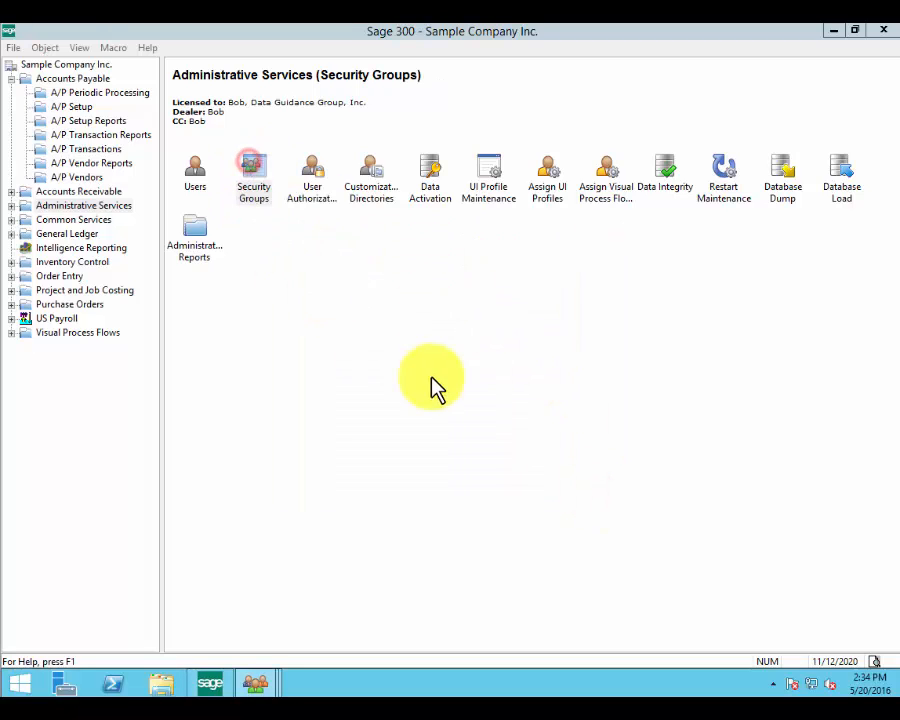
left_click(500, 291)
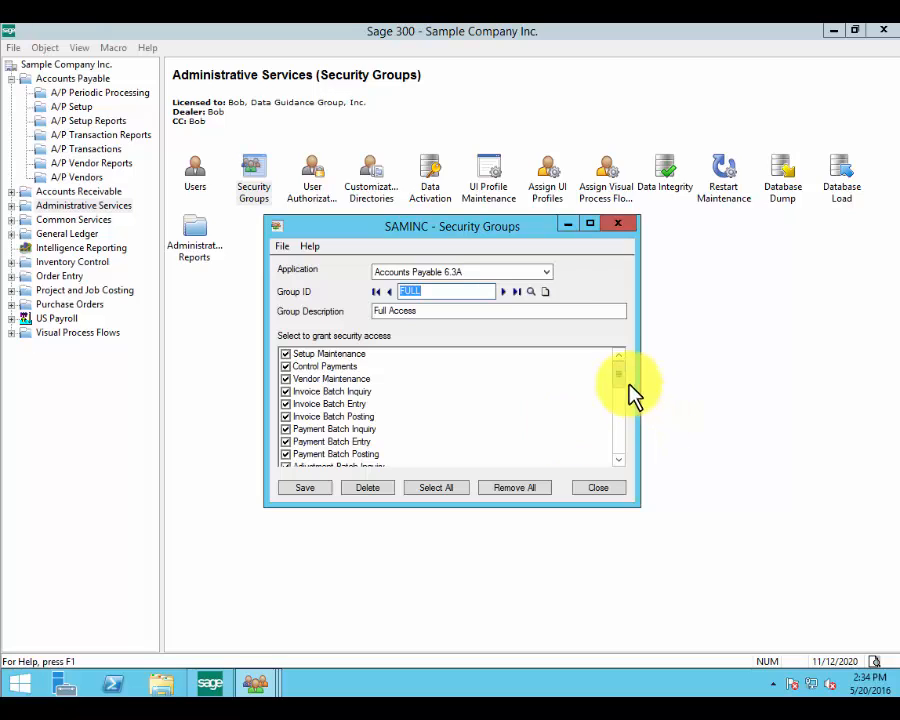
mouse_move(628, 377)
left_mouse_down()
mouse_move(643, 413)
mouse_move(635, 455)
mouse_move(627, 358)
left_mouse_up()
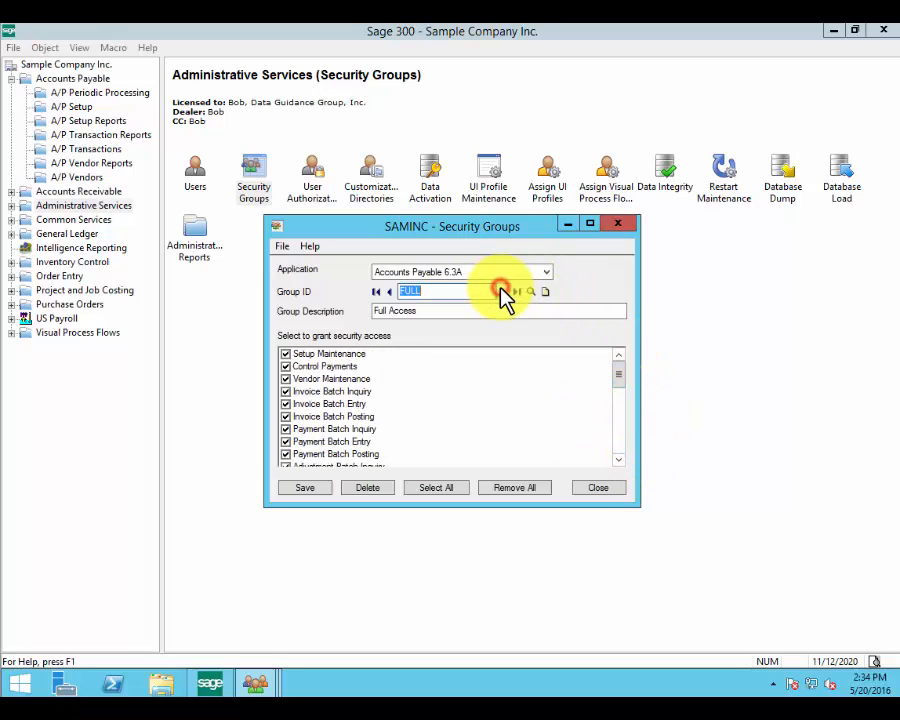
Start a new Accounts Payable security group with the ID CLERK and the description Clerk
left_click(546, 292)
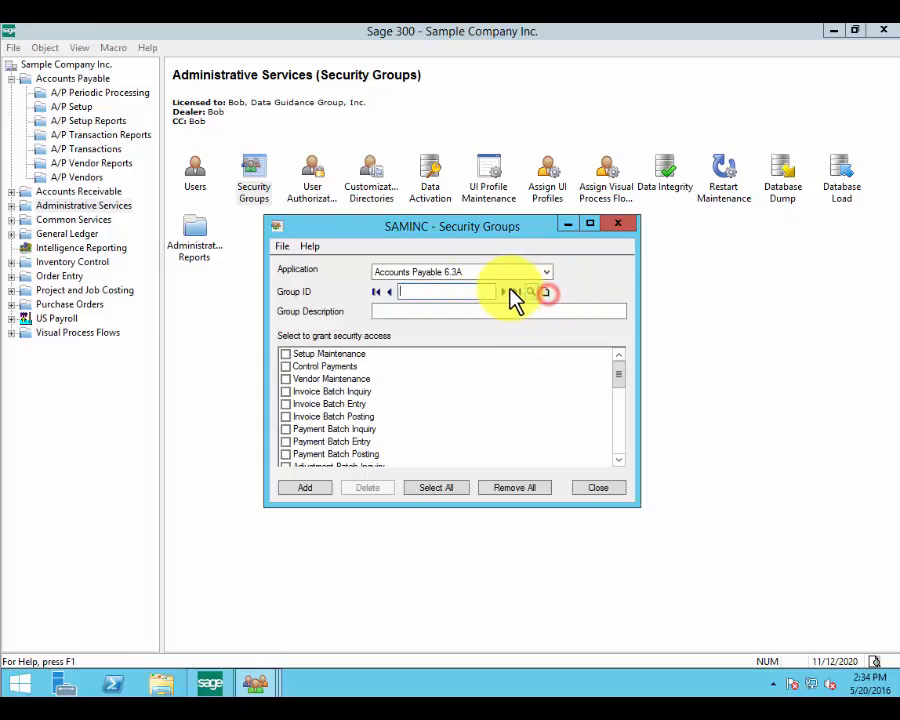
type("CLER")
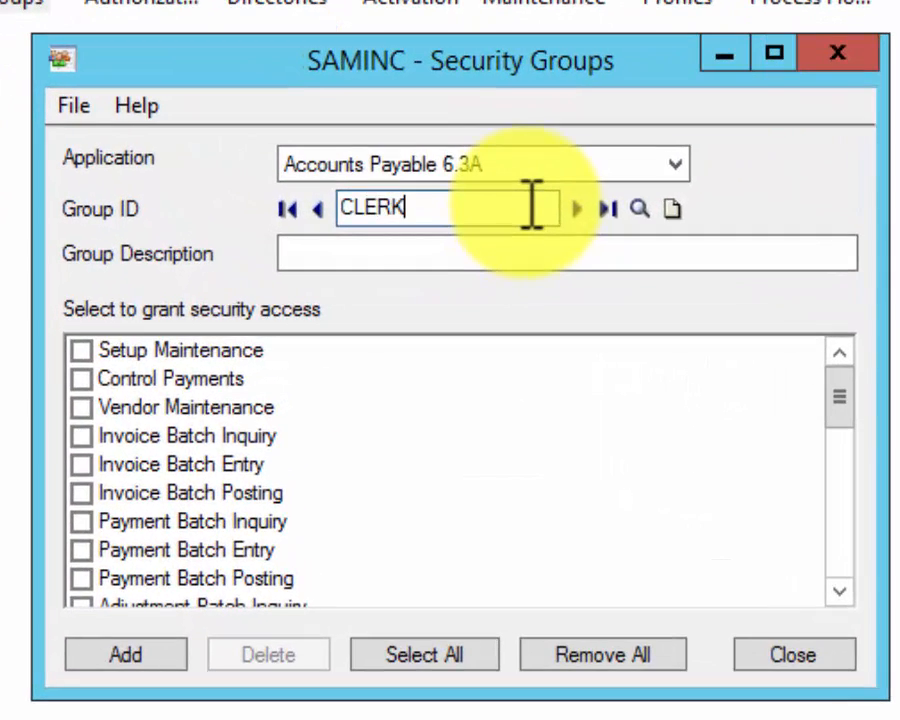
type("K")
key("Tab")
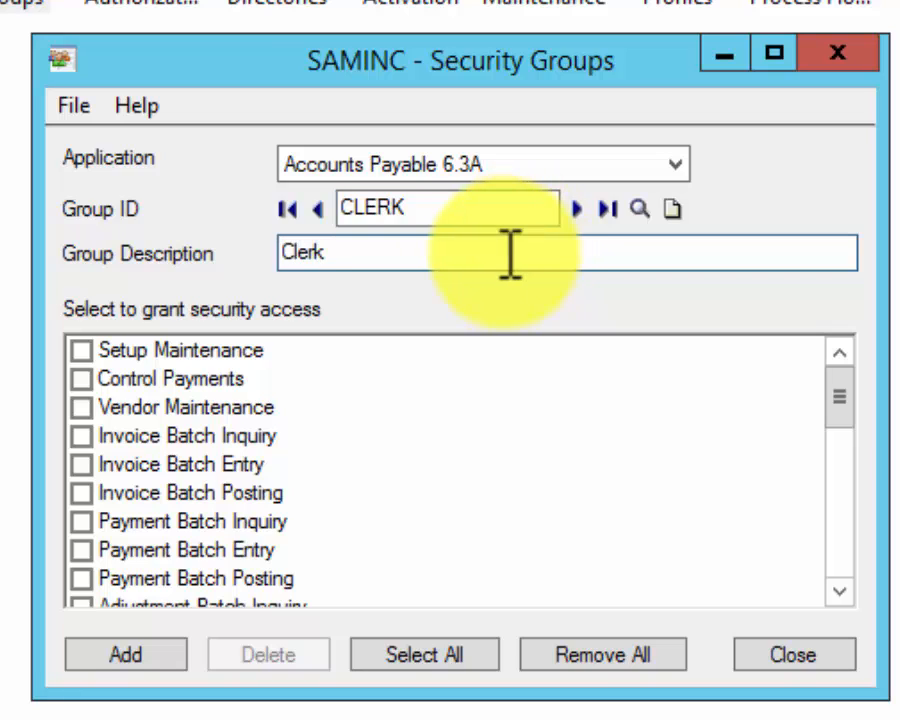
Grant the CLERK group Vendor Maintenance, Invoice Batch Entry and Payment Batch Entry, add the group, and close Security Groups
left_click(80, 407)
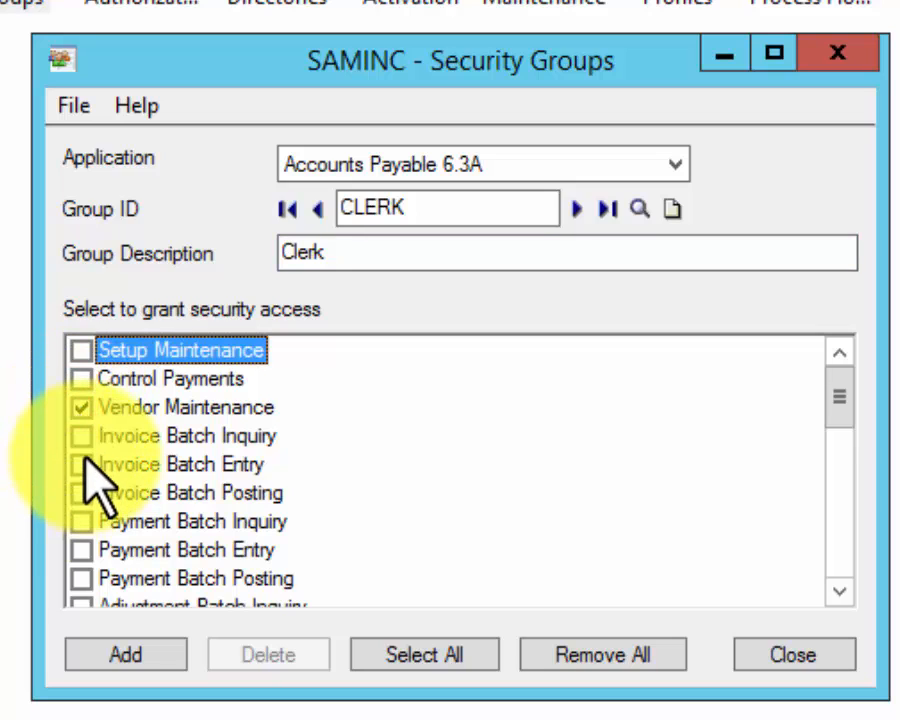
left_click(80, 464)
left_click(80, 549)
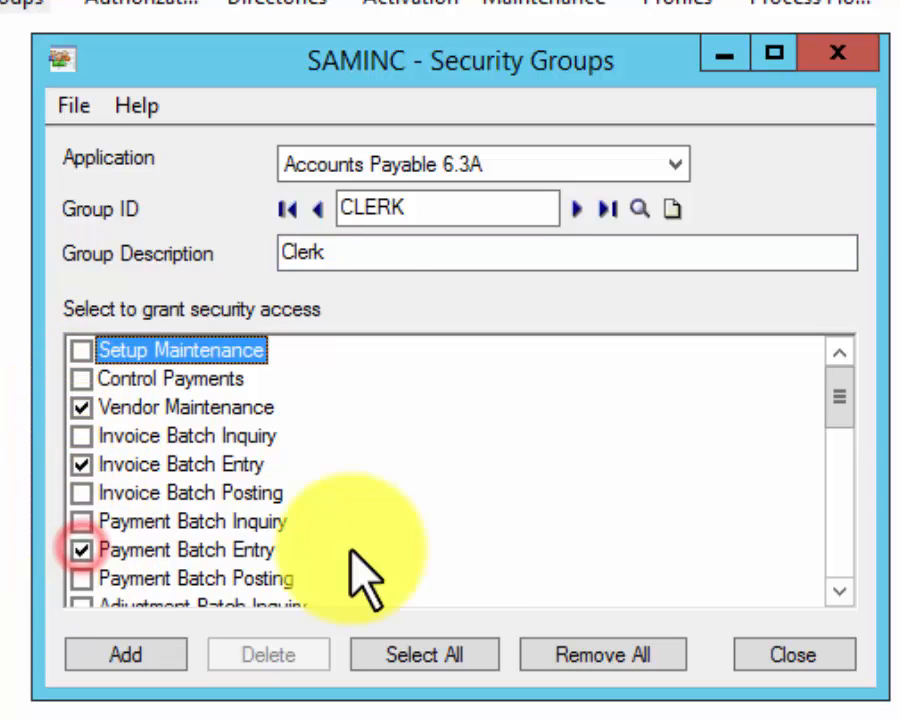
left_click(838, 591)
left_click(838, 591)
left_click(838, 591)
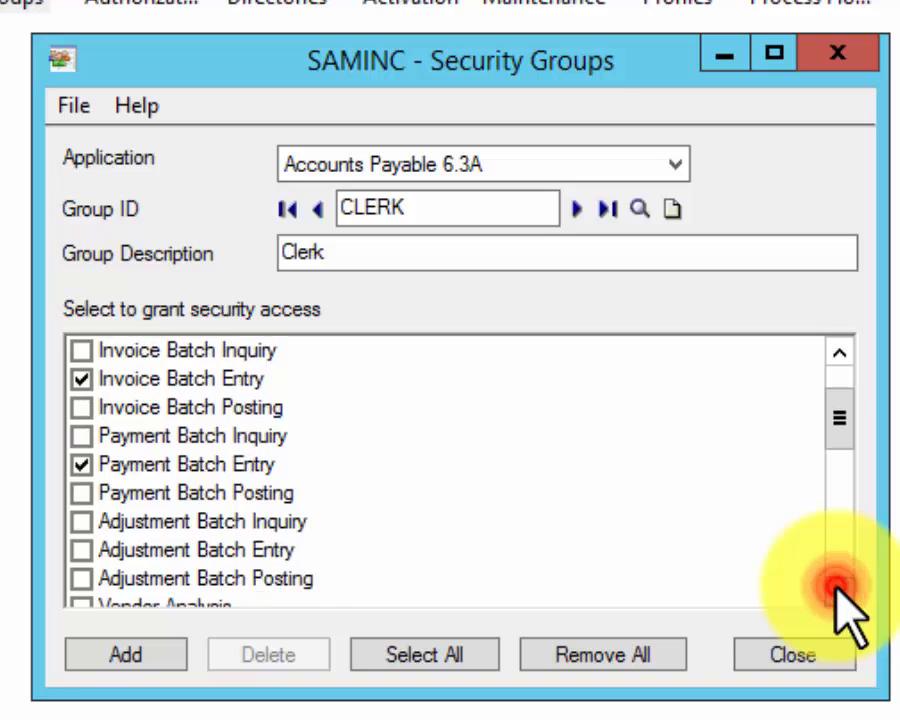
left_click(838, 591)
left_click(838, 591)
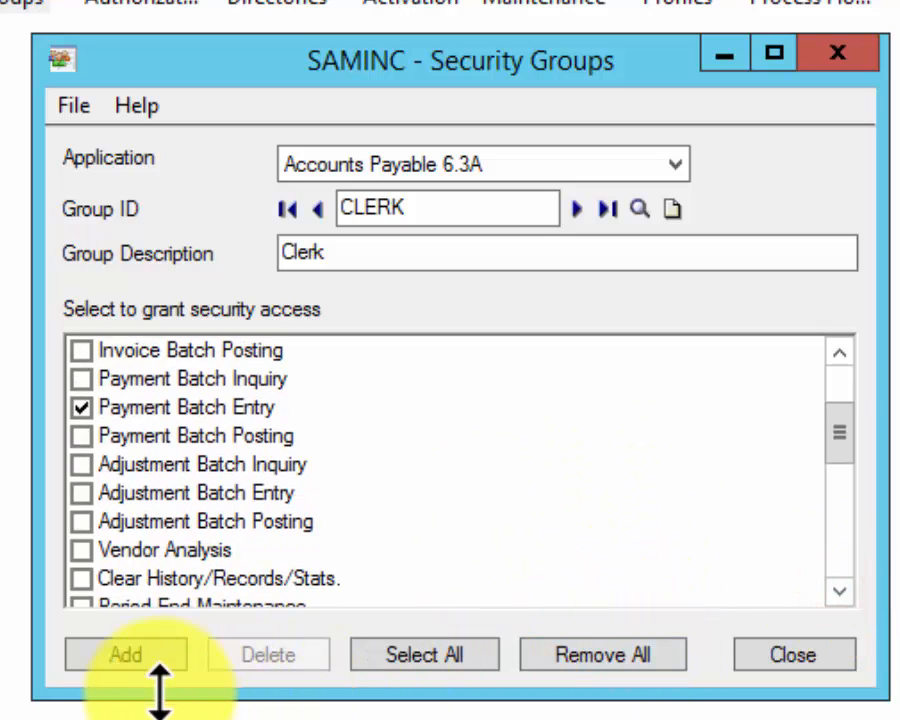
left_click(115, 654)
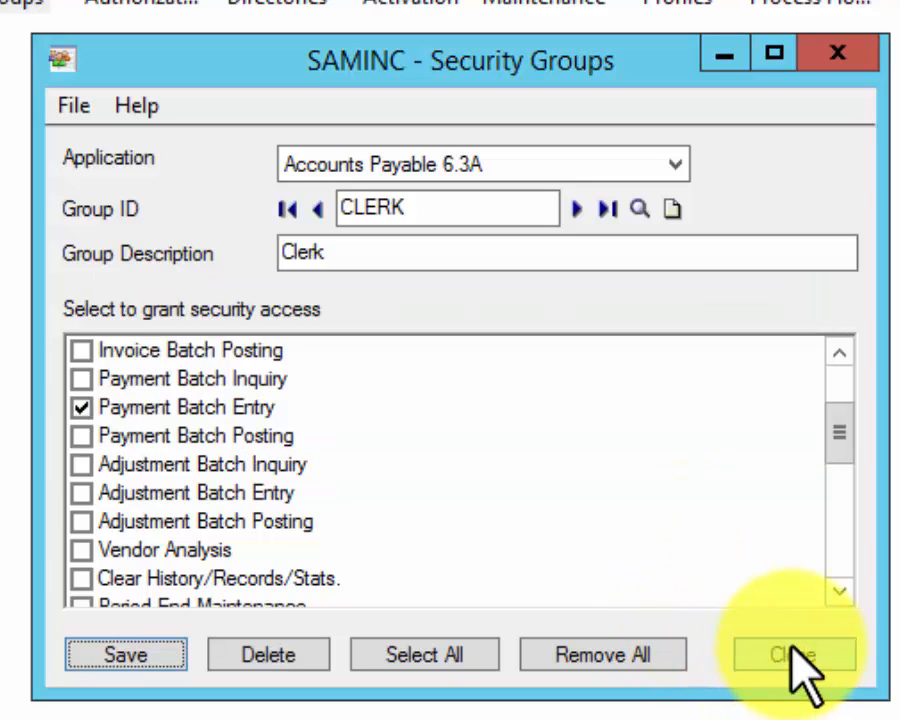
left_click(792, 652)
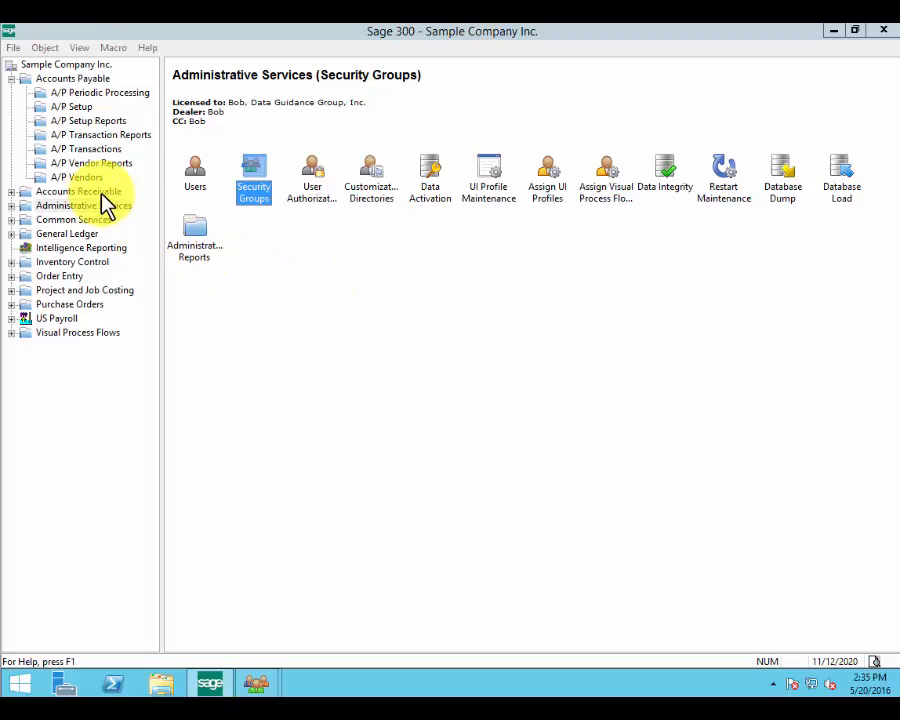
Look through the Accounts Payable folders for A/P Transactions, A/P Vendor Reports and A/P Transaction Reports
left_click(72, 79)
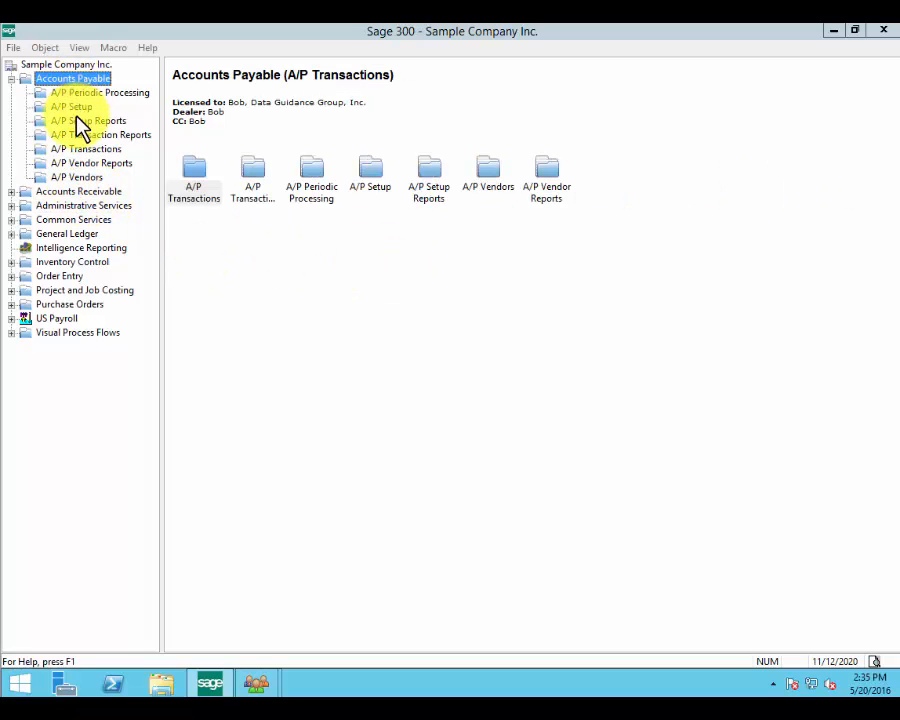
left_click(80, 151)
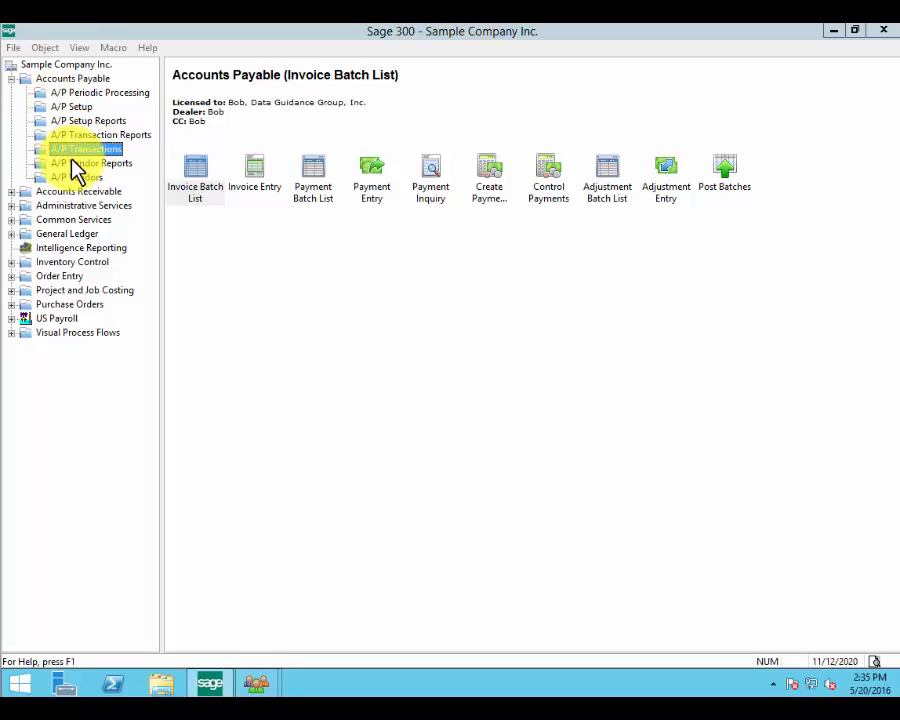
left_click(74, 163)
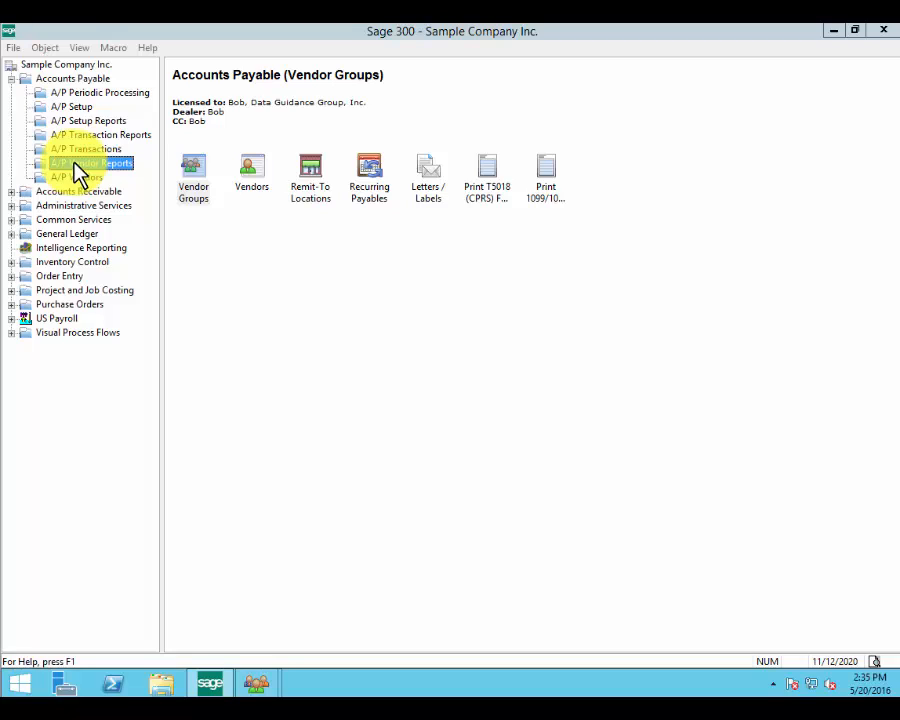
left_click(75, 134)
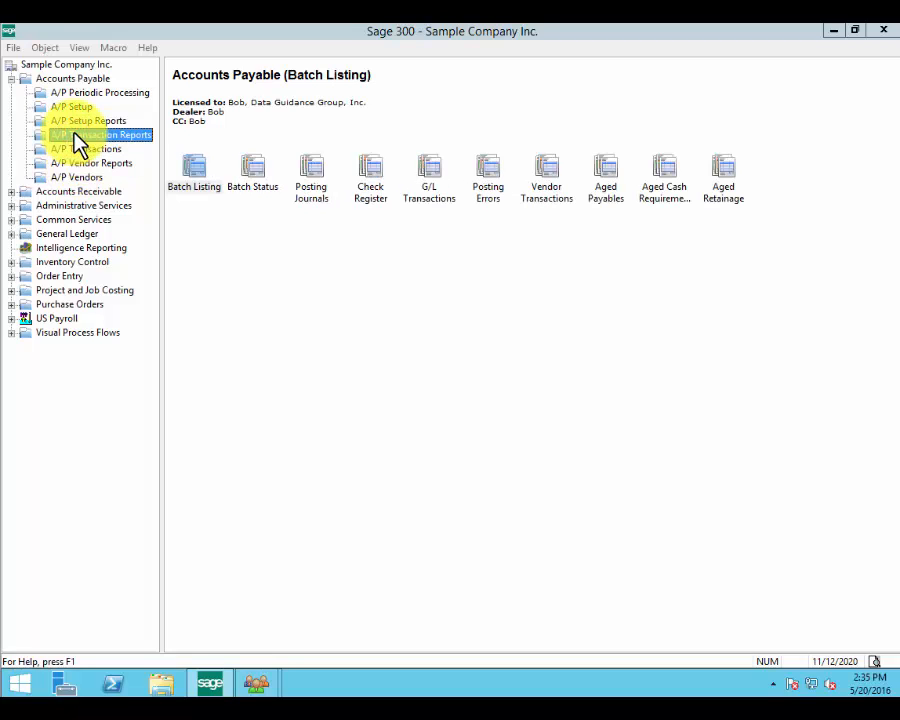
Expand Accounts Receivable in place of Accounts Payable and display the Bargain Mart - San Diego record in A/R Customers
left_click(11, 191)
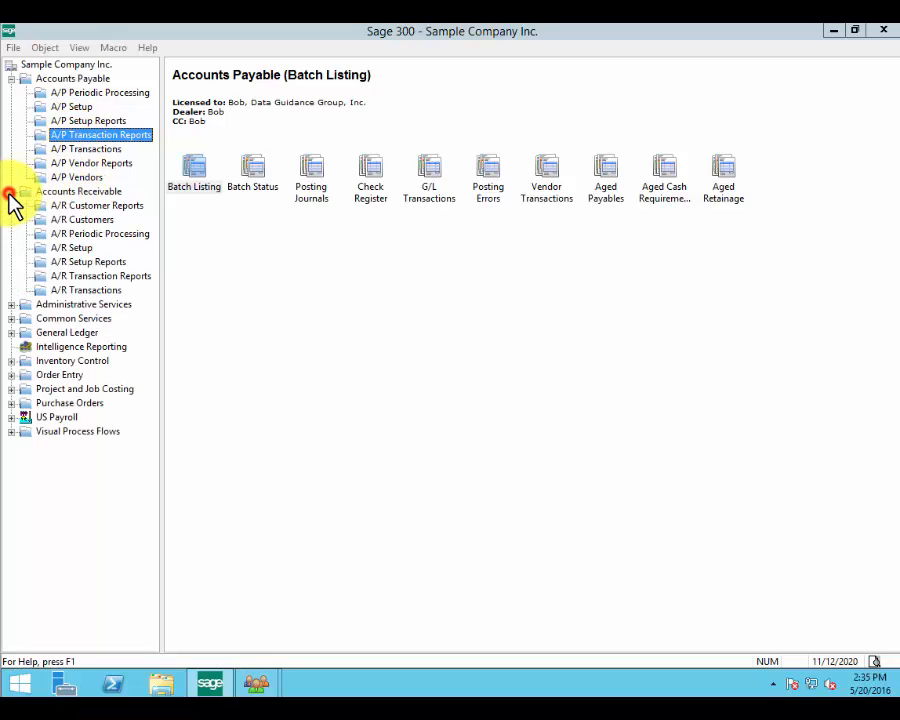
left_click(11, 78)
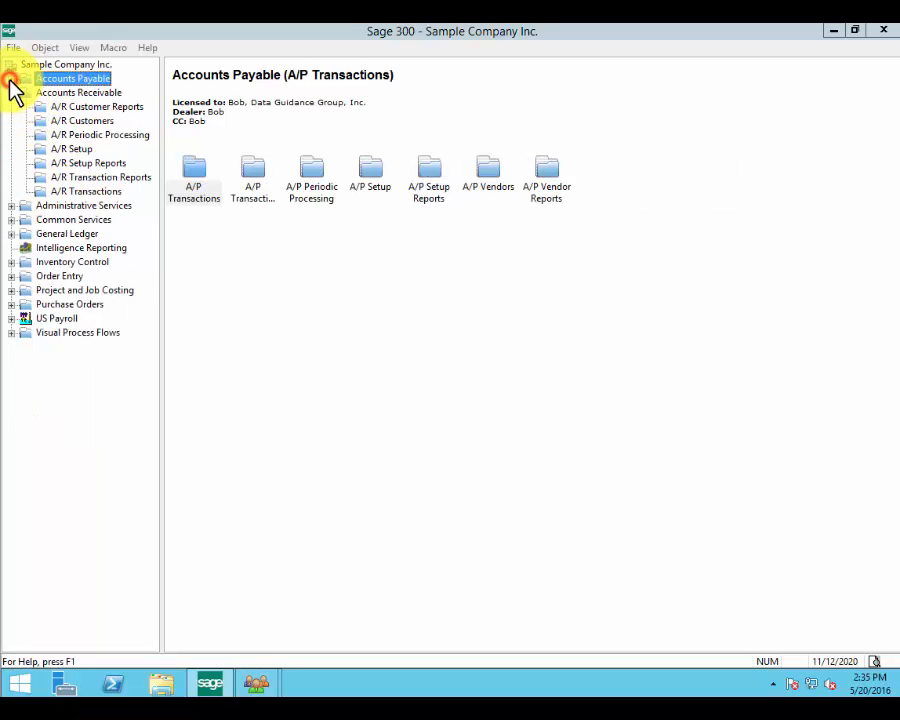
left_click(52, 122)
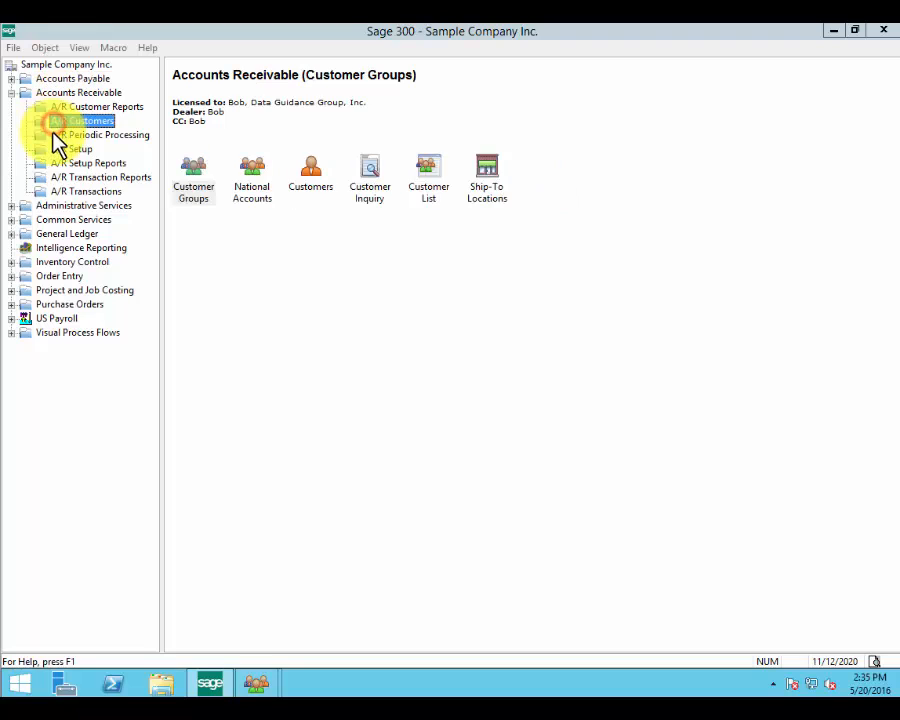
double_click(316, 175)
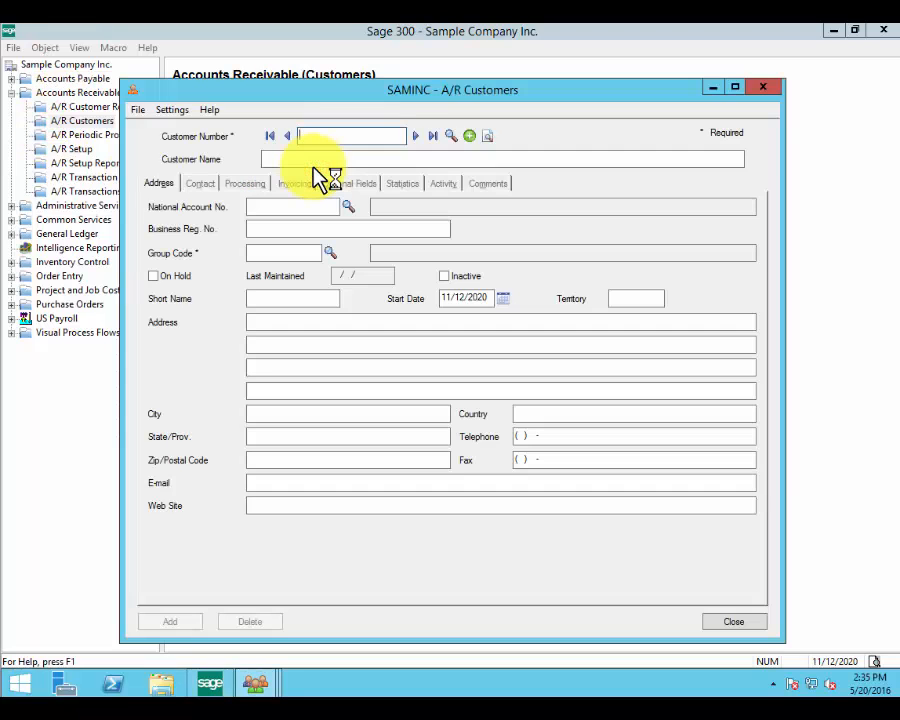
left_click(420, 136)
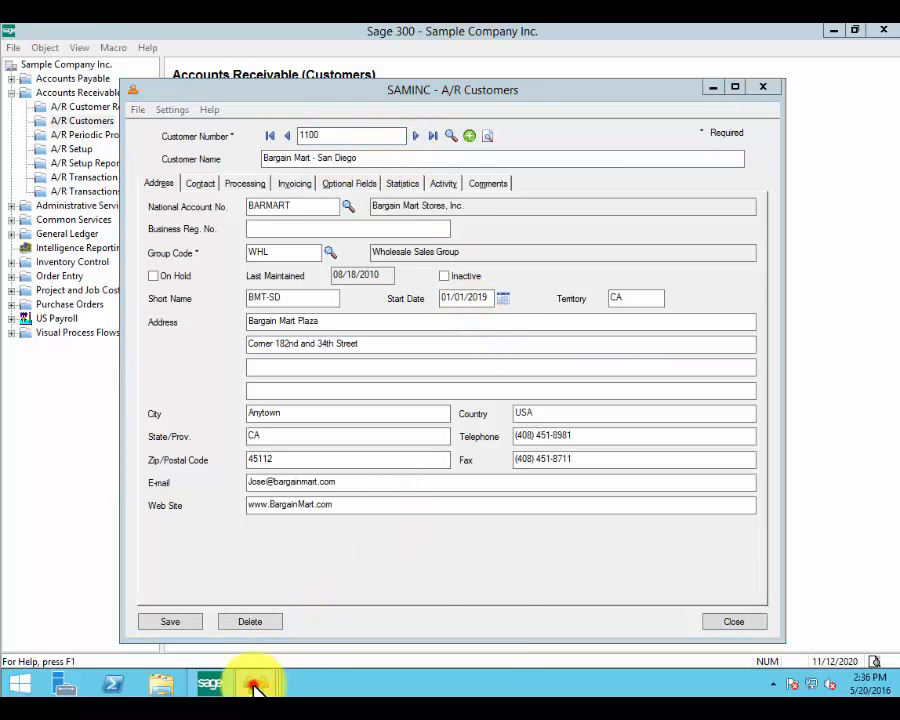
Compare the customer form with the open A/P Vendors window, and review the customer's Processing and Optional Fields information
mouse_move(256, 682)
left_click(262, 617)
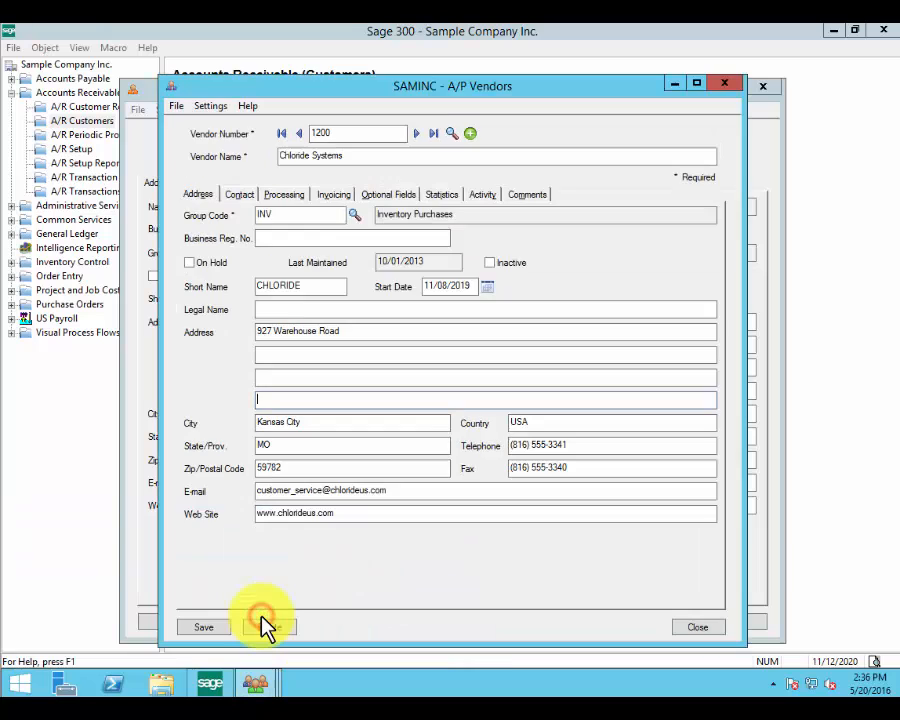
left_click(248, 184)
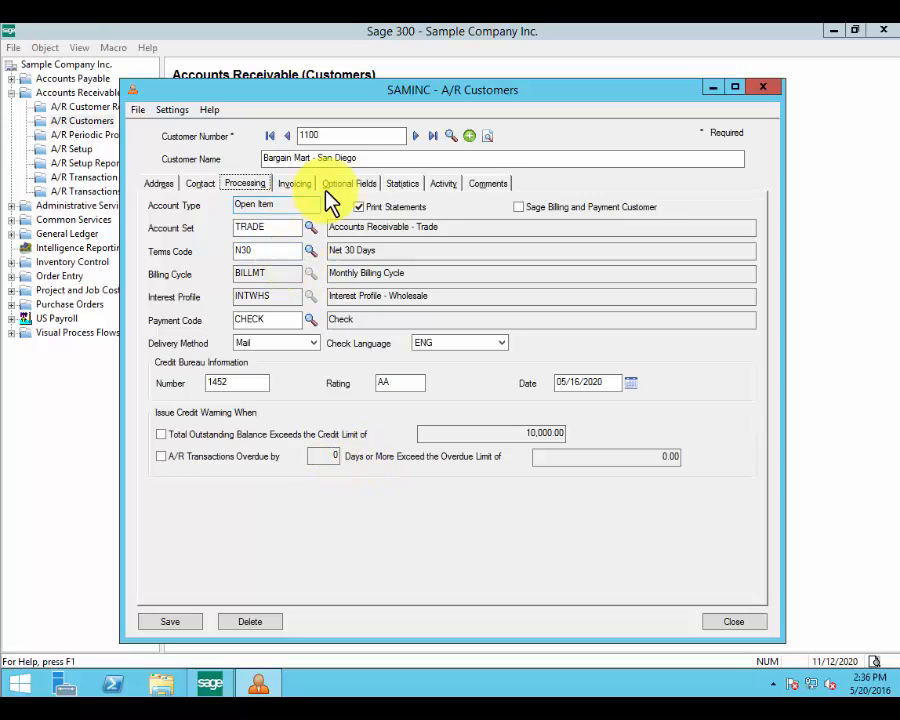
left_click(368, 186)
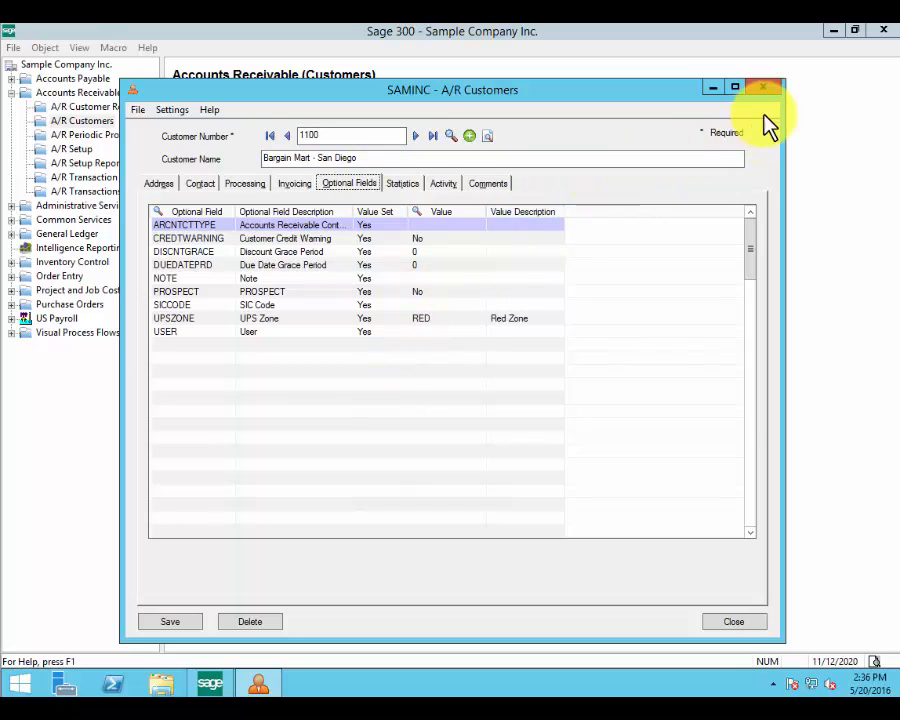
View the A/R Customer Inquiry for Bargain Mart - San Diego, and close the inquiry and customer windows
left_click(489, 137)
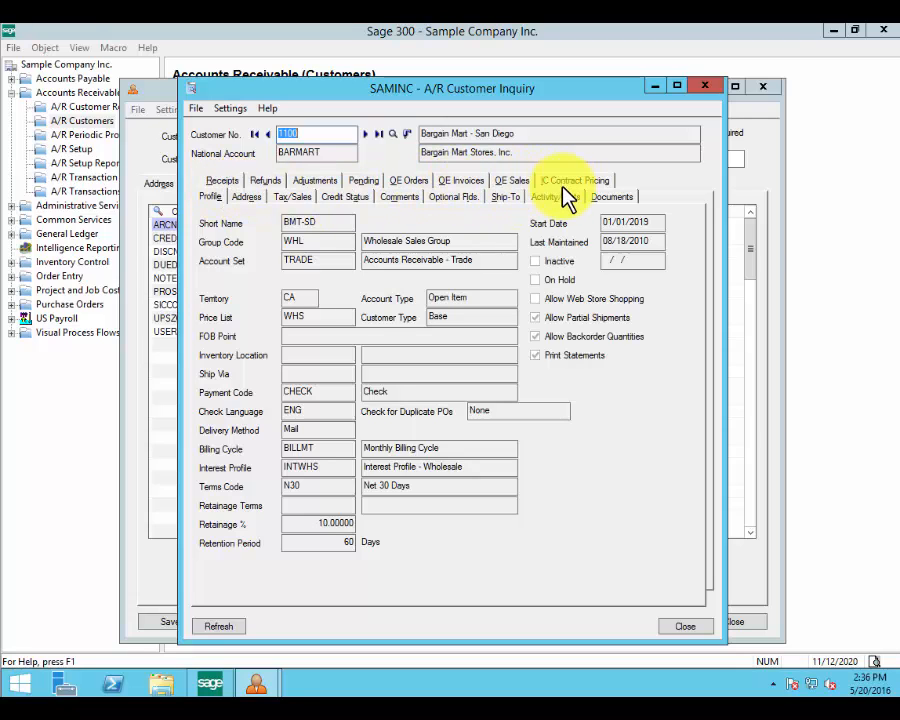
left_click(684, 628)
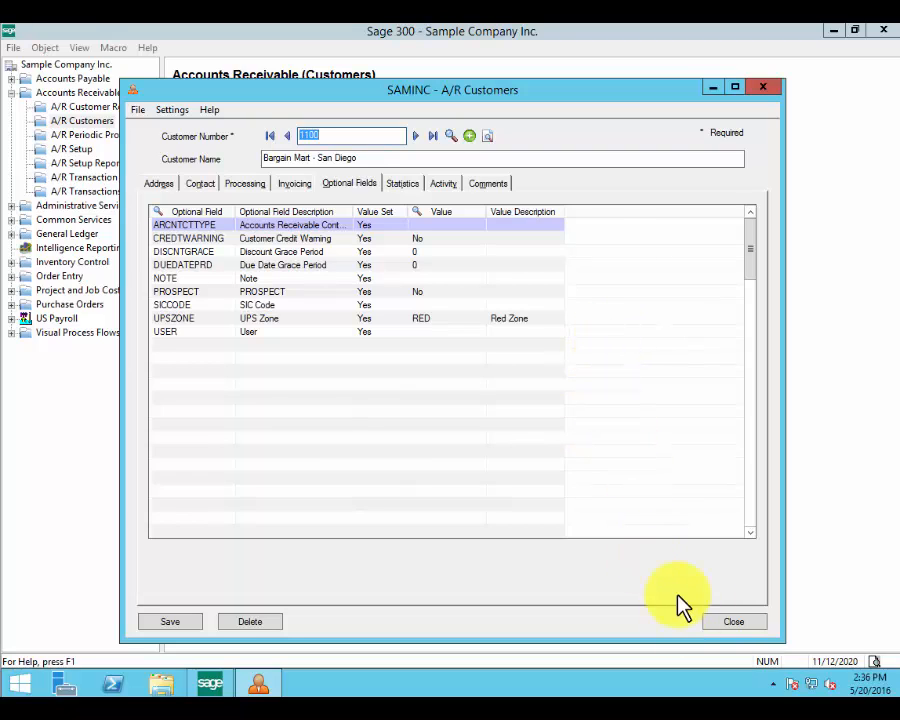
left_click(732, 623)
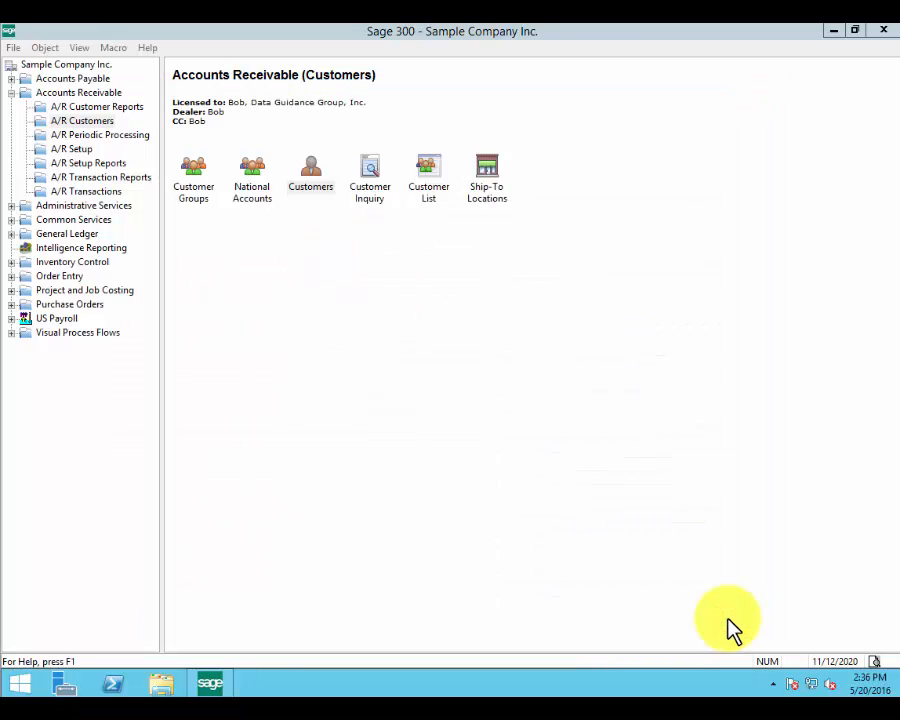
Open A/R National Accounts, display the BARMART national account, and close the window
double_click(252, 172)
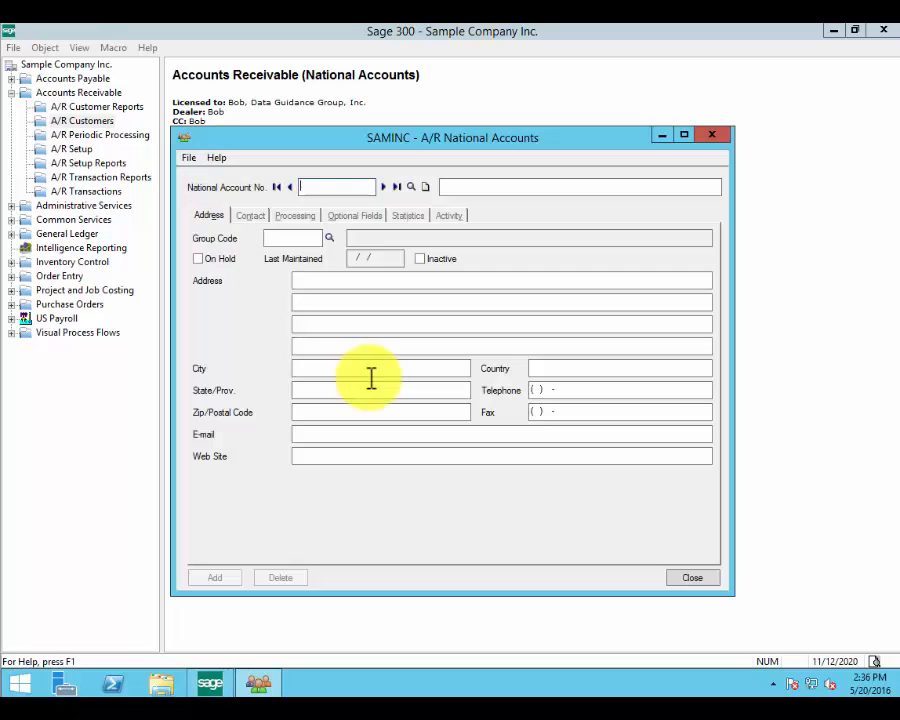
left_click(385, 189)
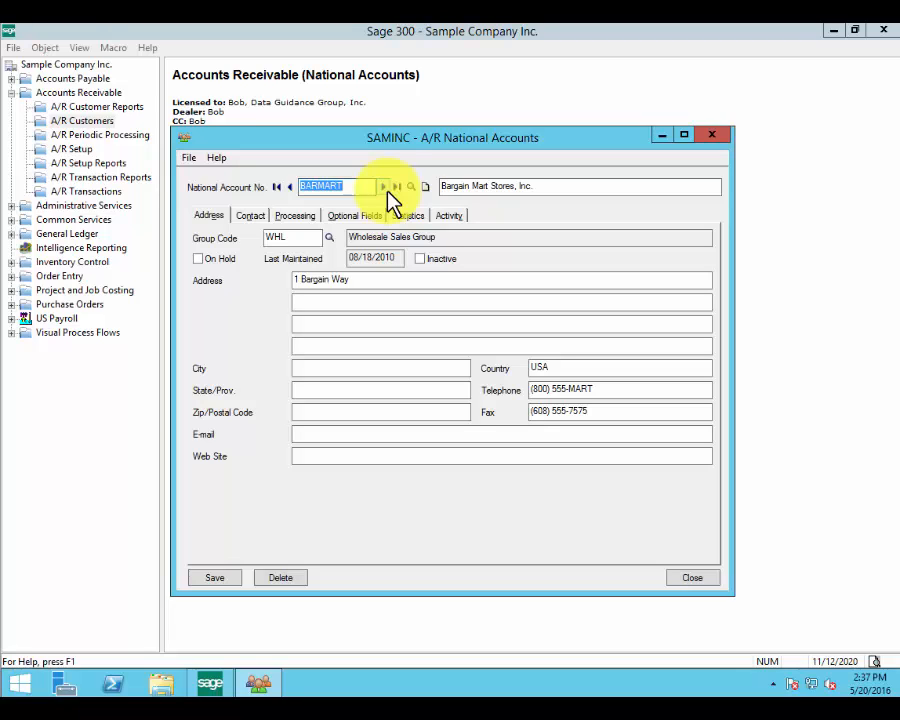
left_click(690, 577)
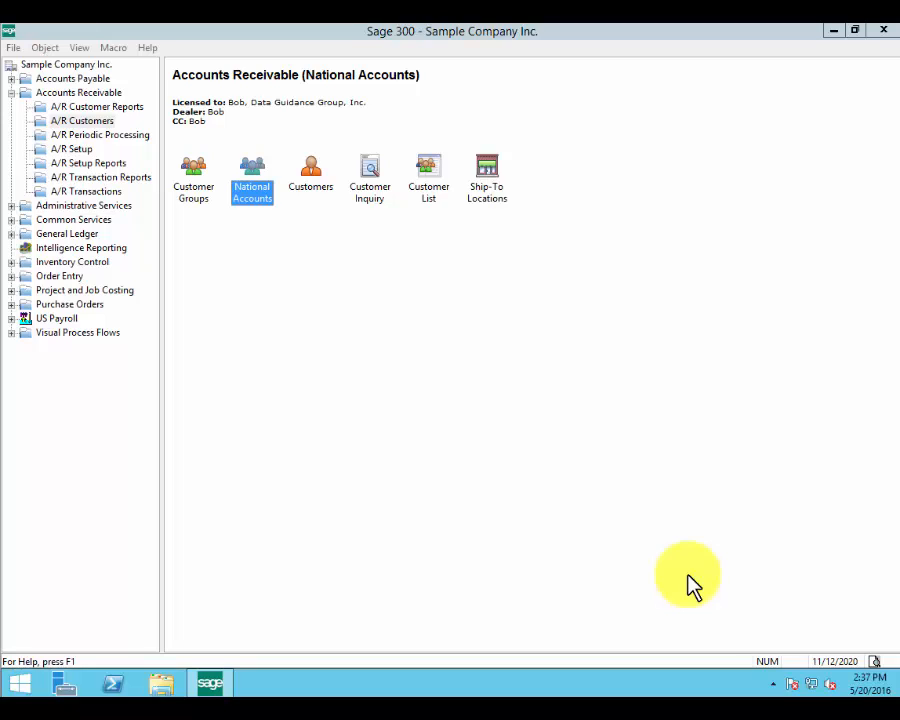
Review the A/R Periodic Processing tasks, view the A/R Create Write-Off Batch options, and close that window without processing
left_click(115, 136)
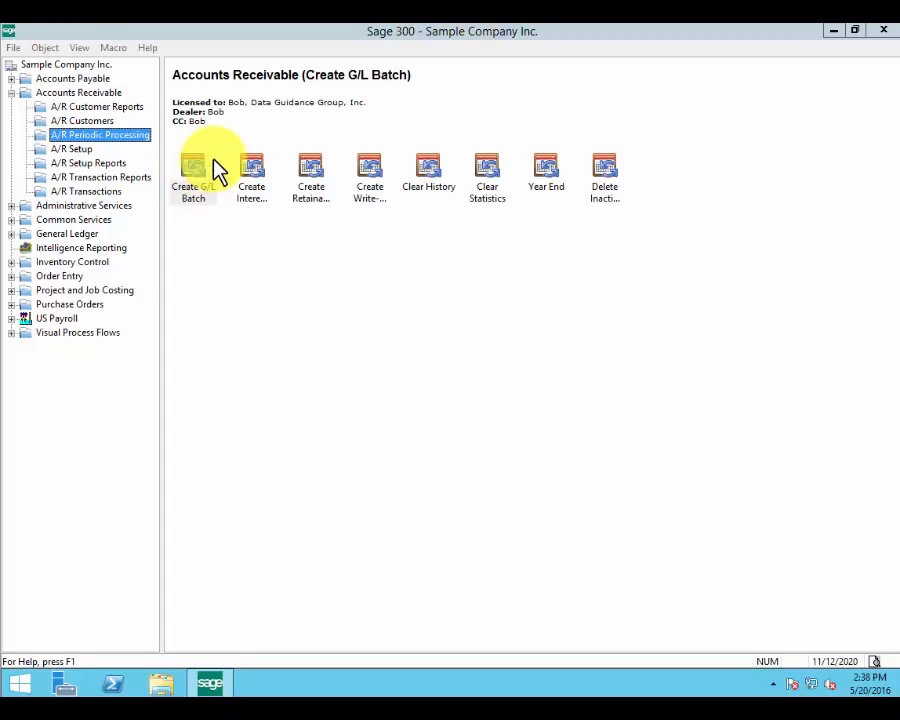
left_click(250, 177)
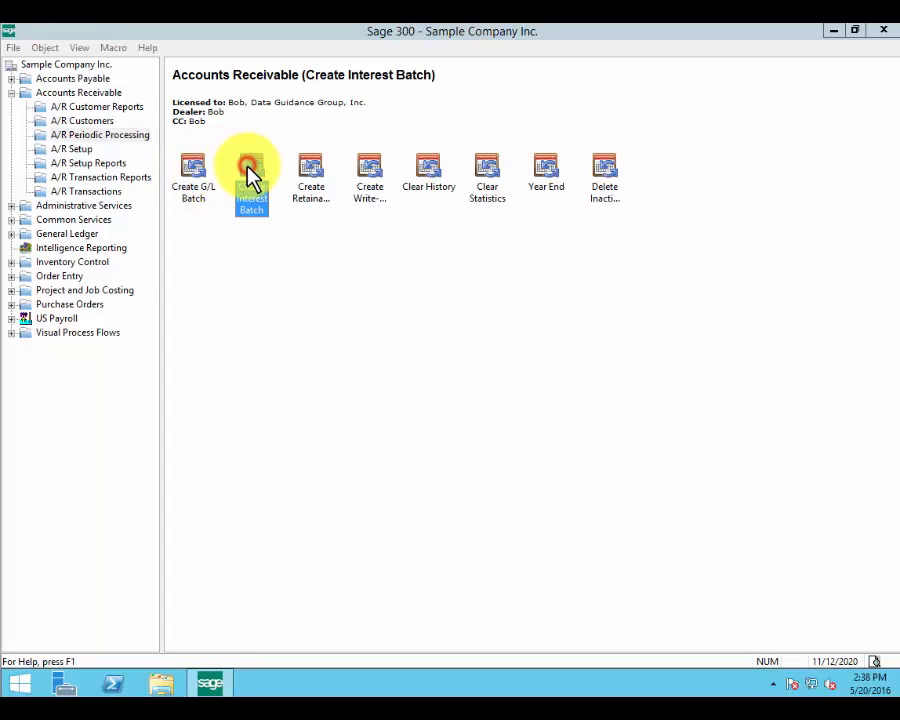
left_click(318, 180)
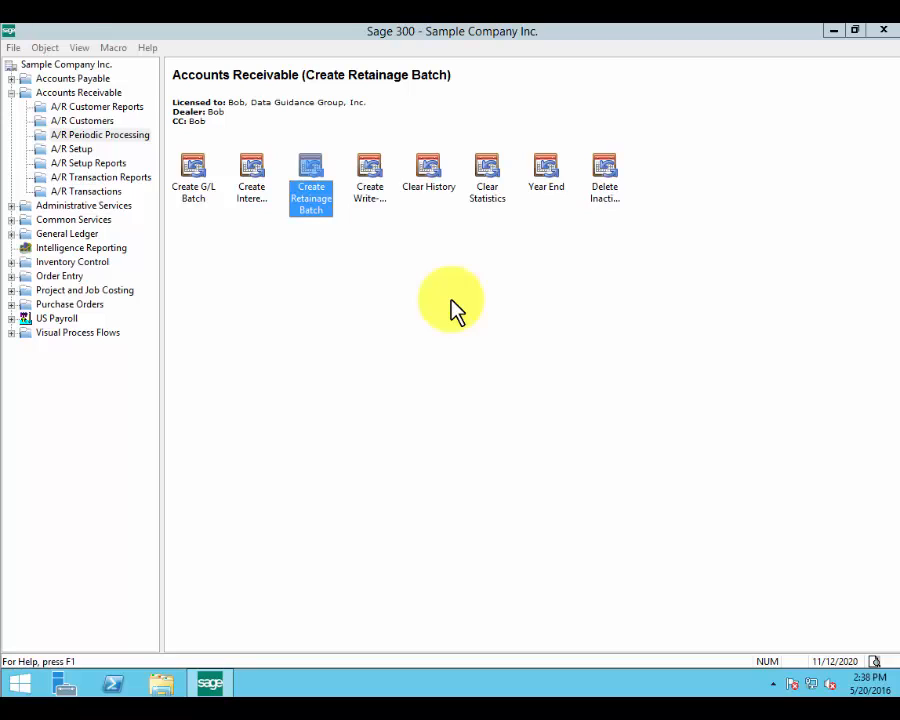
left_click(377, 175)
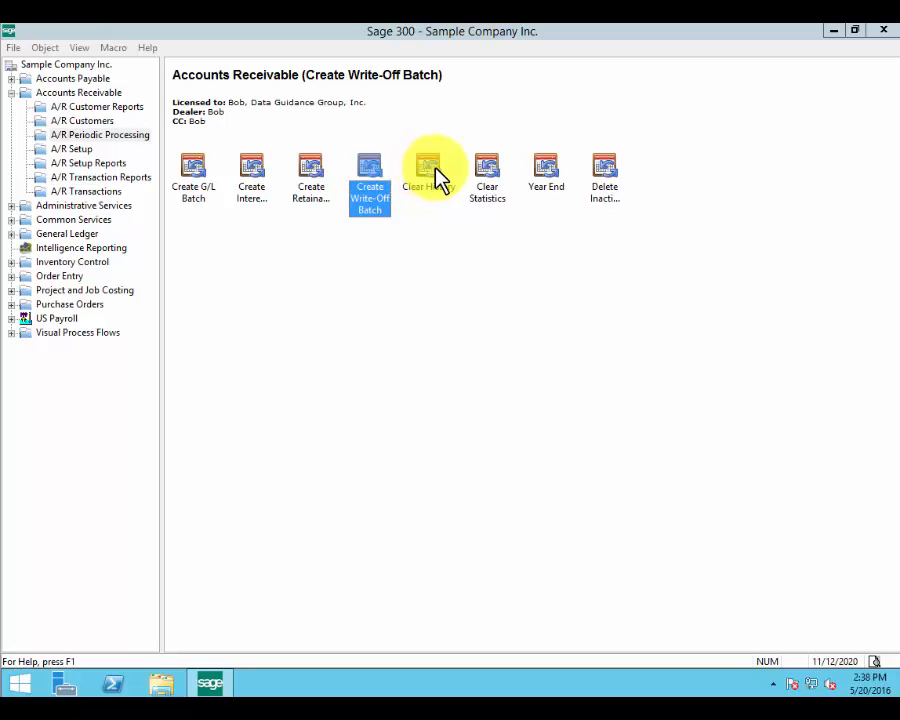
double_click(370, 180)
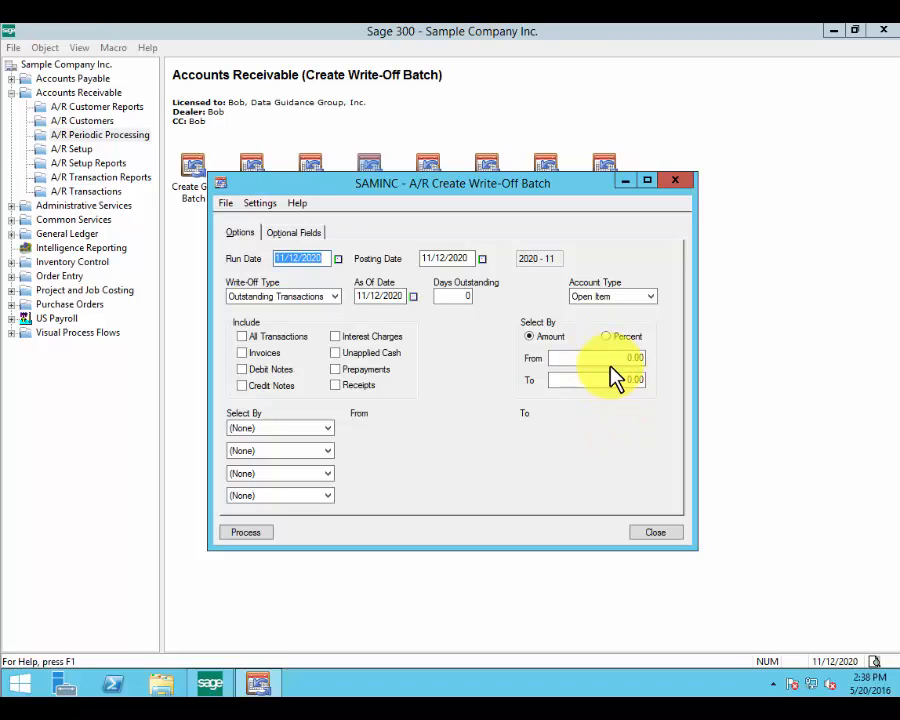
left_click(652, 537)
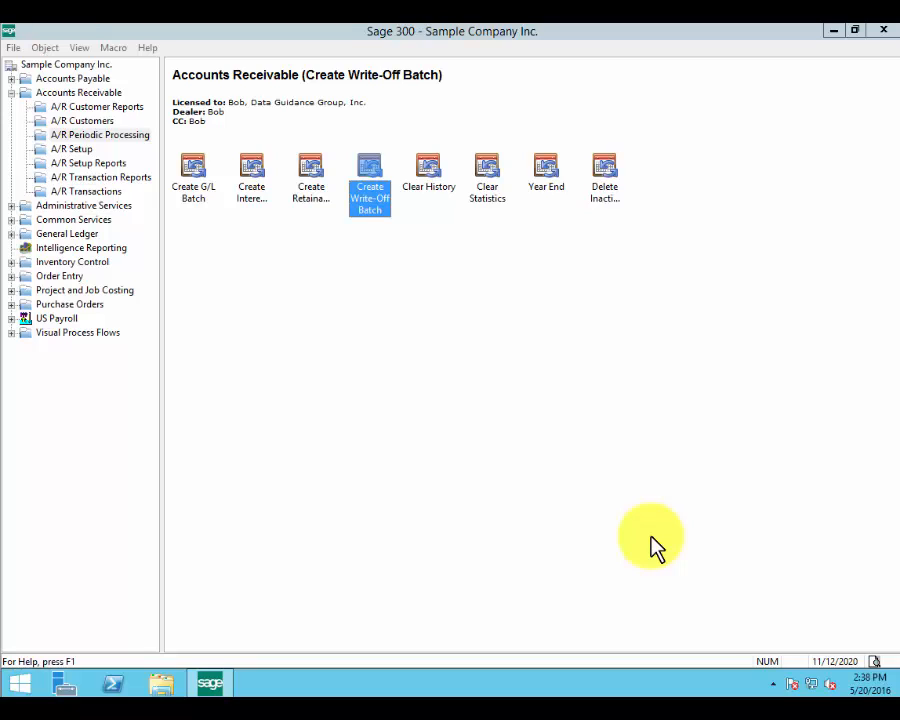
left_click(655, 545)
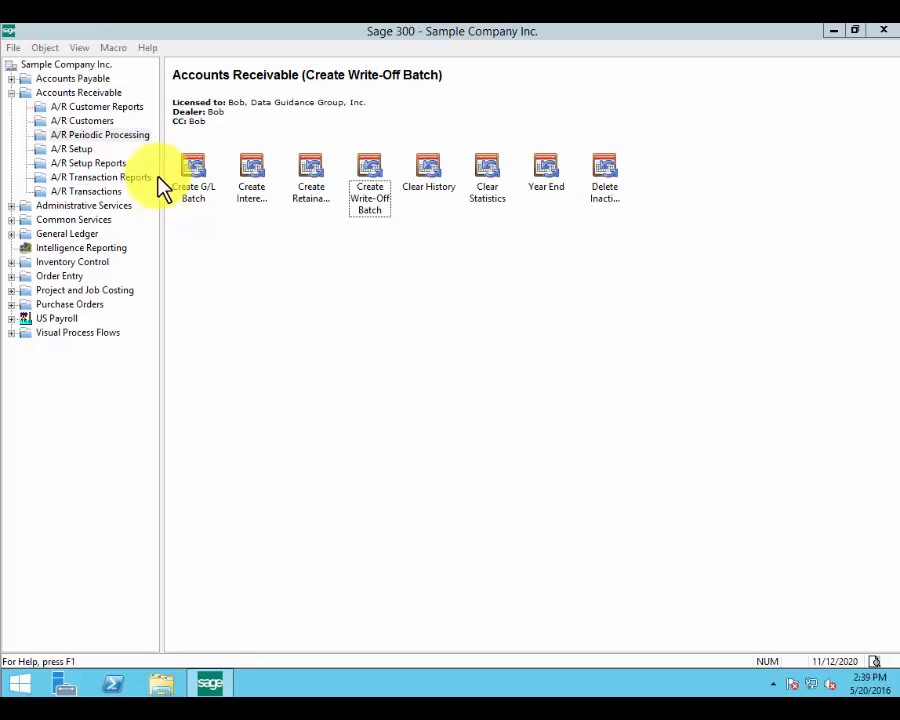
Review the A/R Setup functions, including Billing Cycles, Distribution Codes, Dunning Messages and Optional Fields
left_click(74, 150)
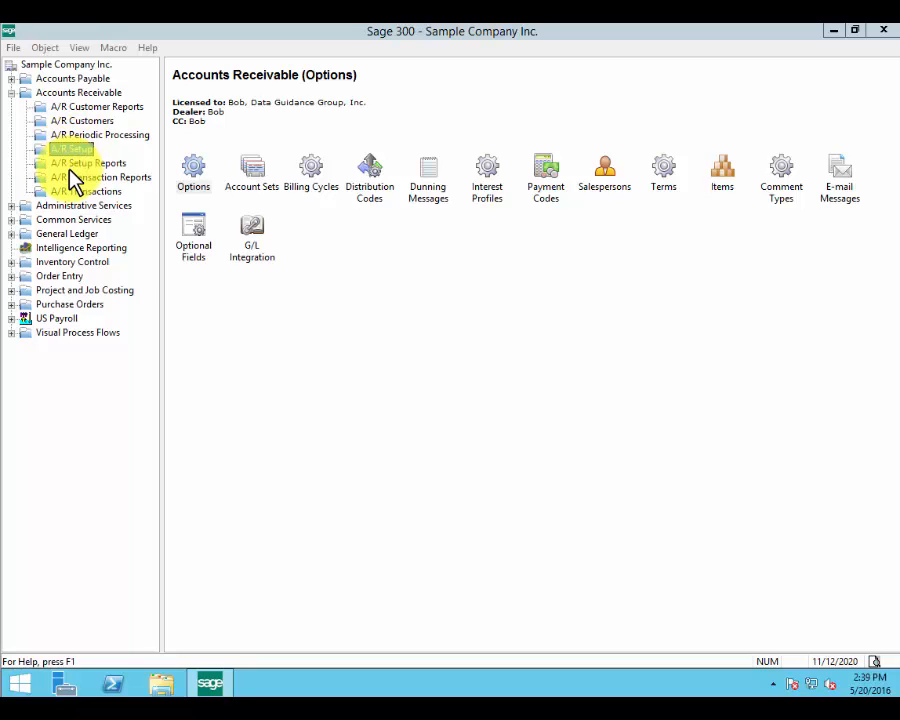
left_click(369, 192)
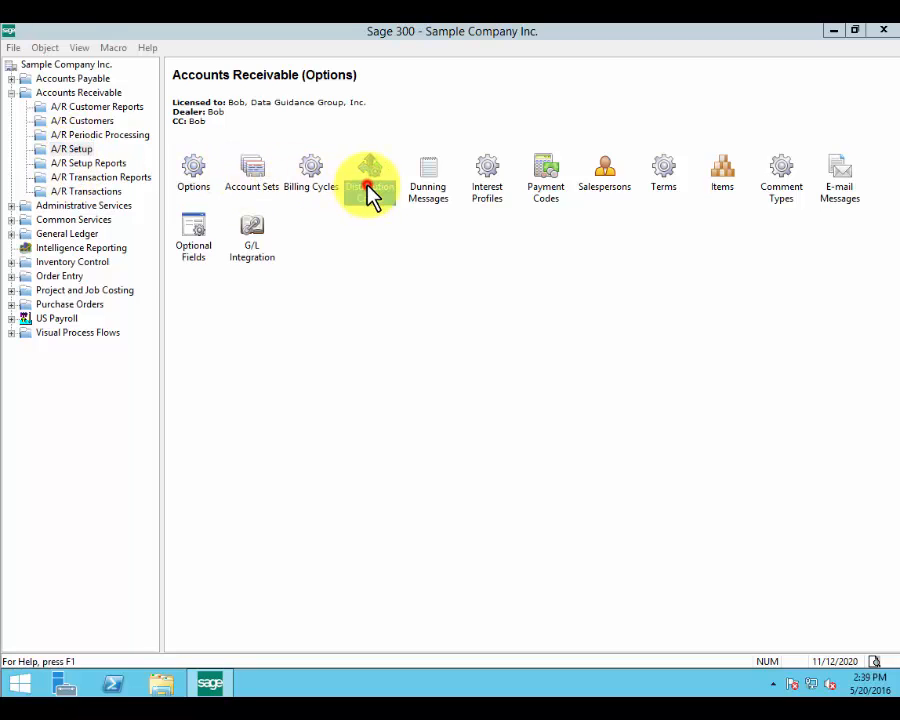
left_click(310, 184)
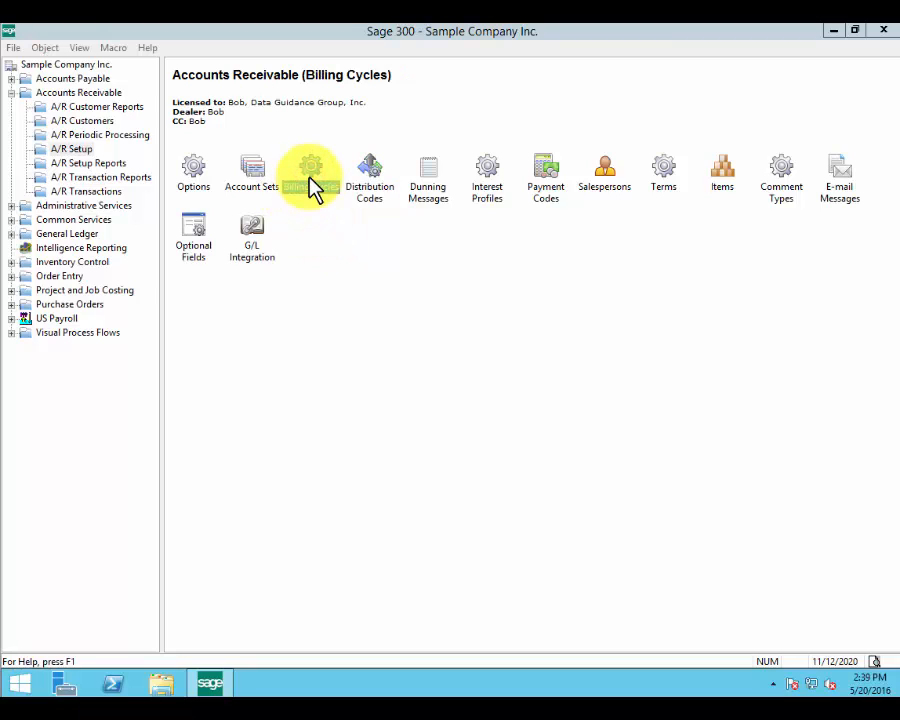
left_click(372, 192)
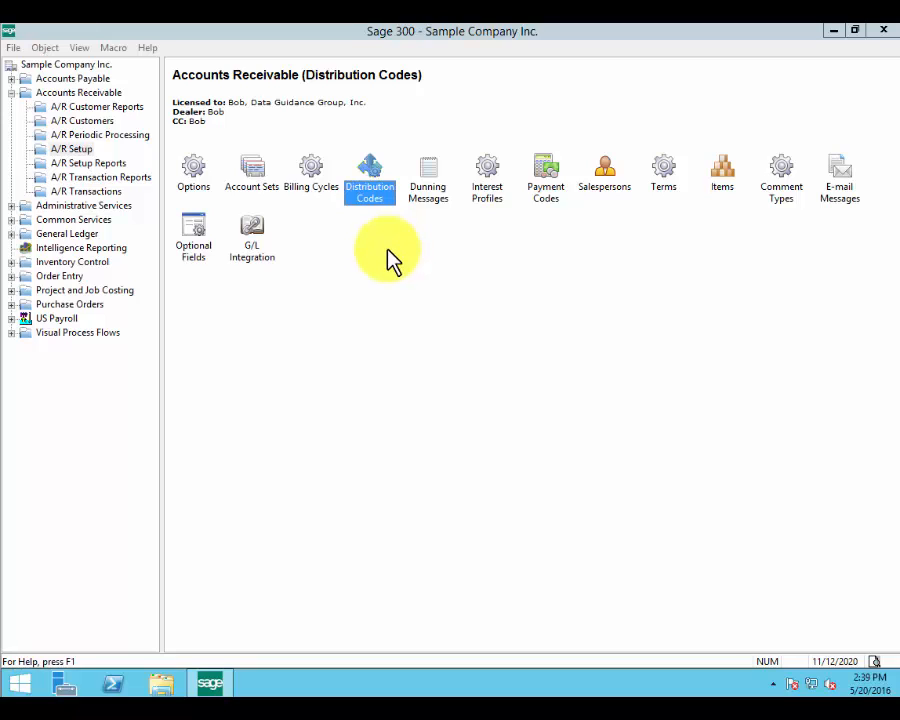
double_click(367, 193)
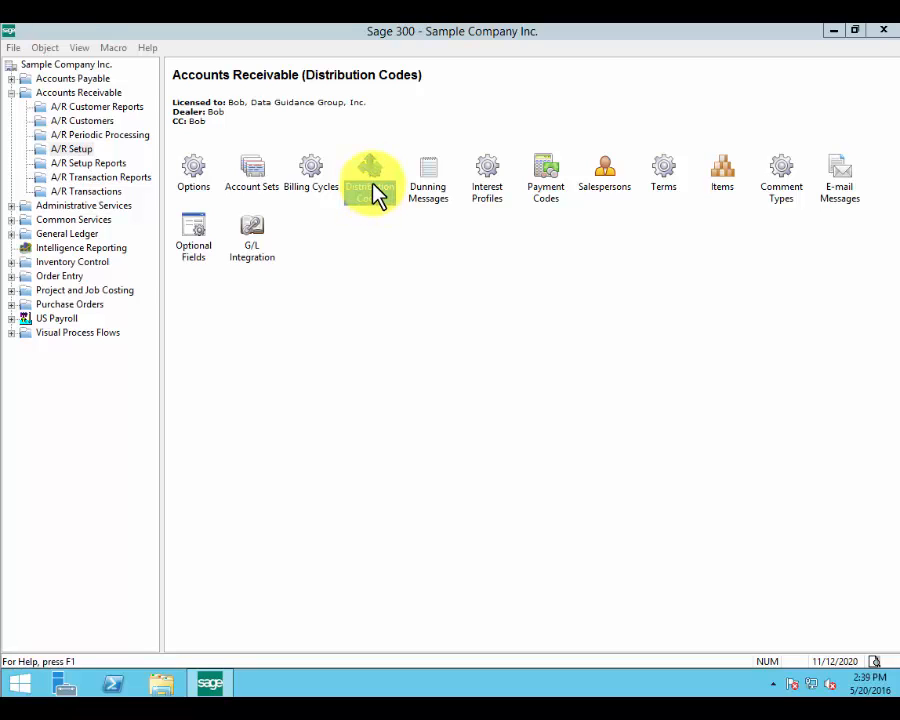
left_click(430, 172)
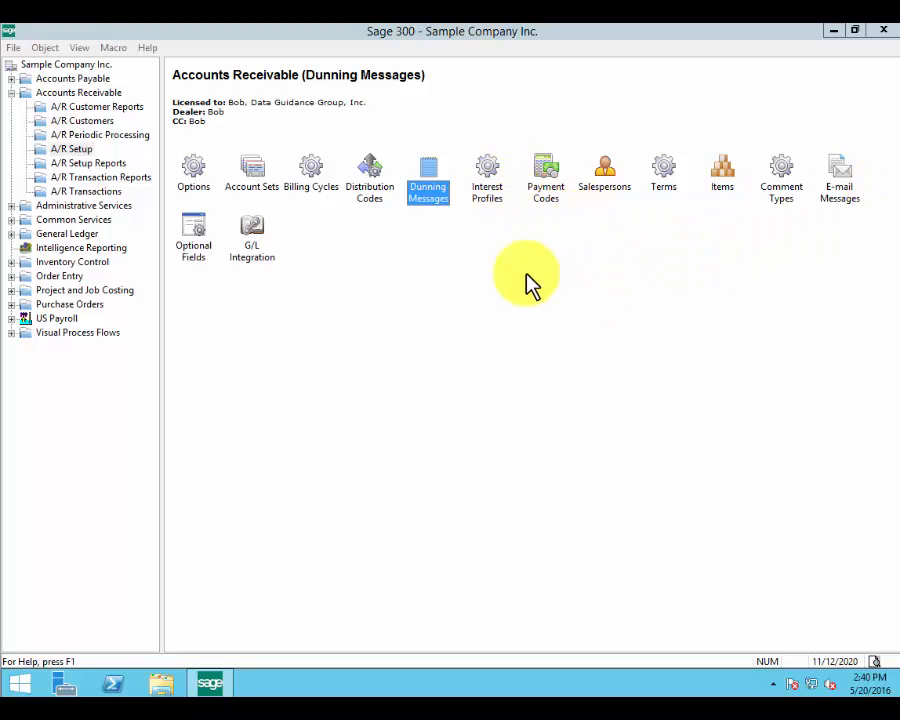
left_click(207, 237)
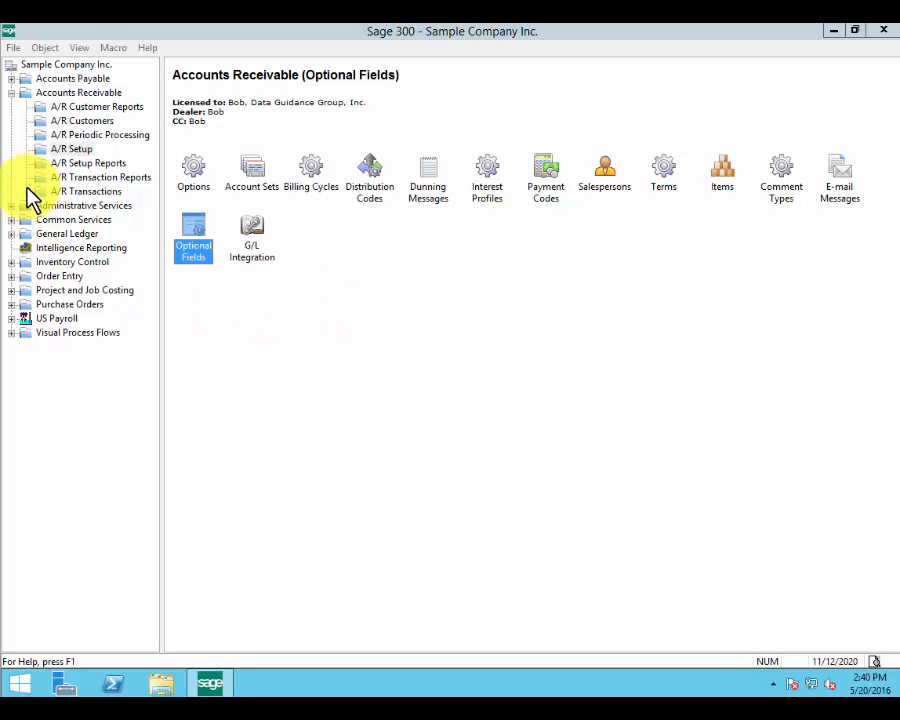
Expand US Payroll in place of Accounts Receivable, and view its functions and the Payroll Transactions group
left_click(12, 93)
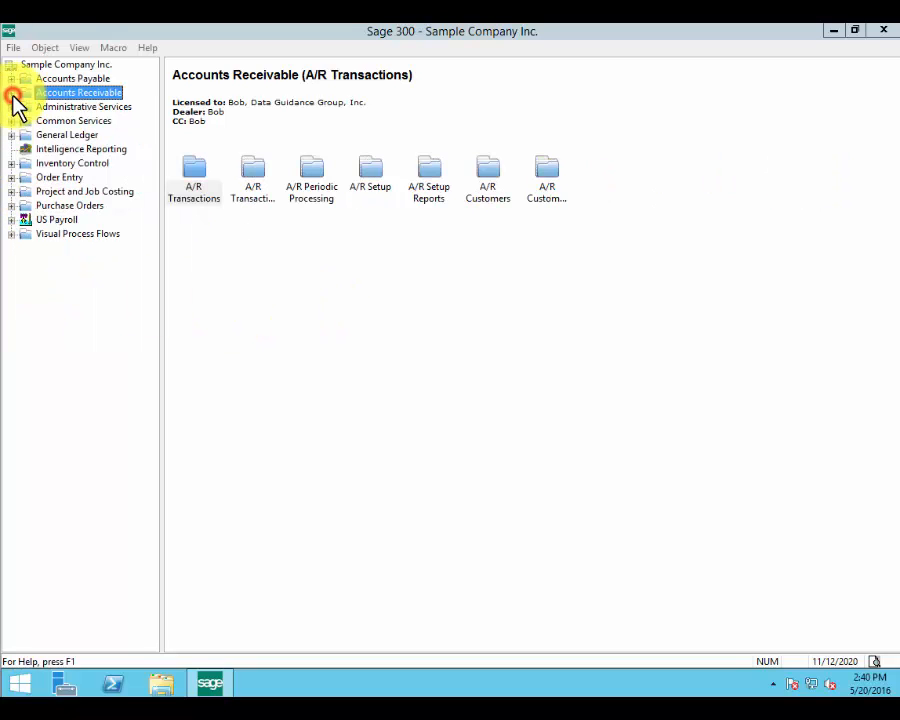
left_click(12, 220)
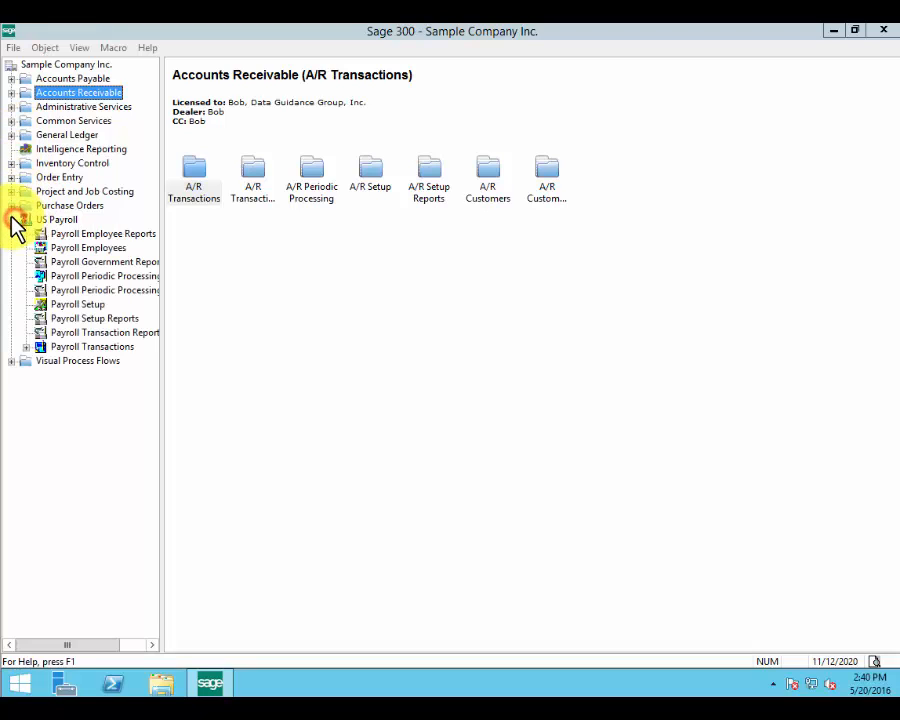
left_click(56, 221)
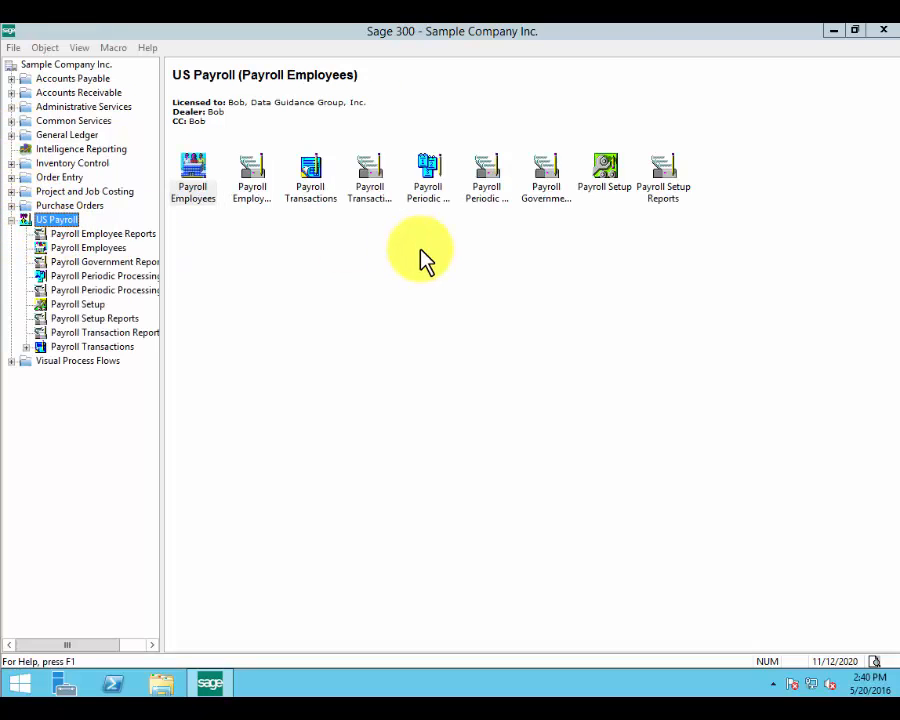
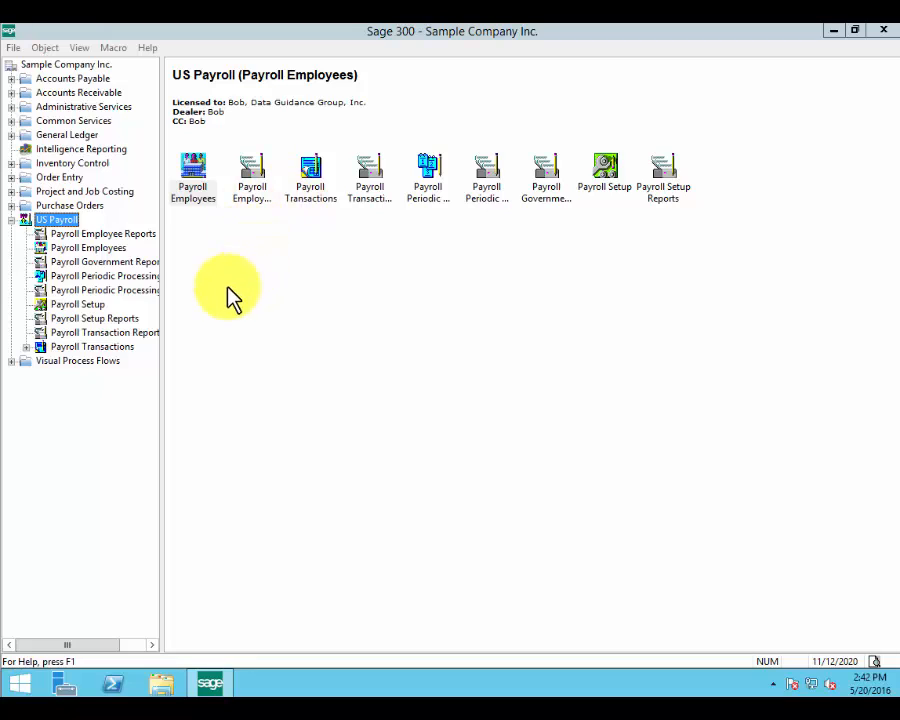
left_click(110, 346)
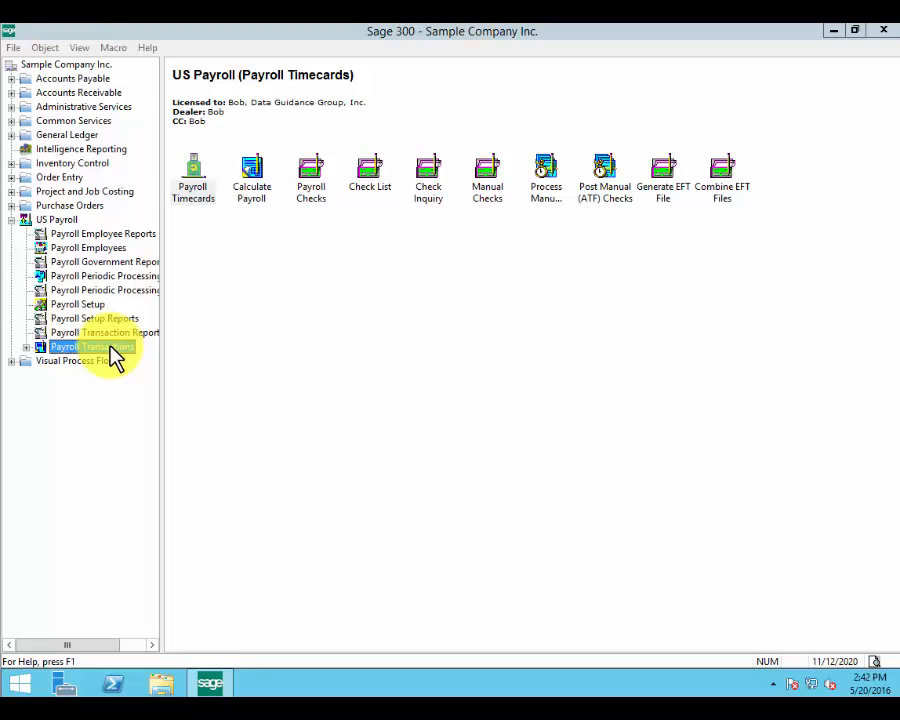
Display the first employee's record in Payroll Employees, review the Pay information, and close the window
left_click(70, 248)
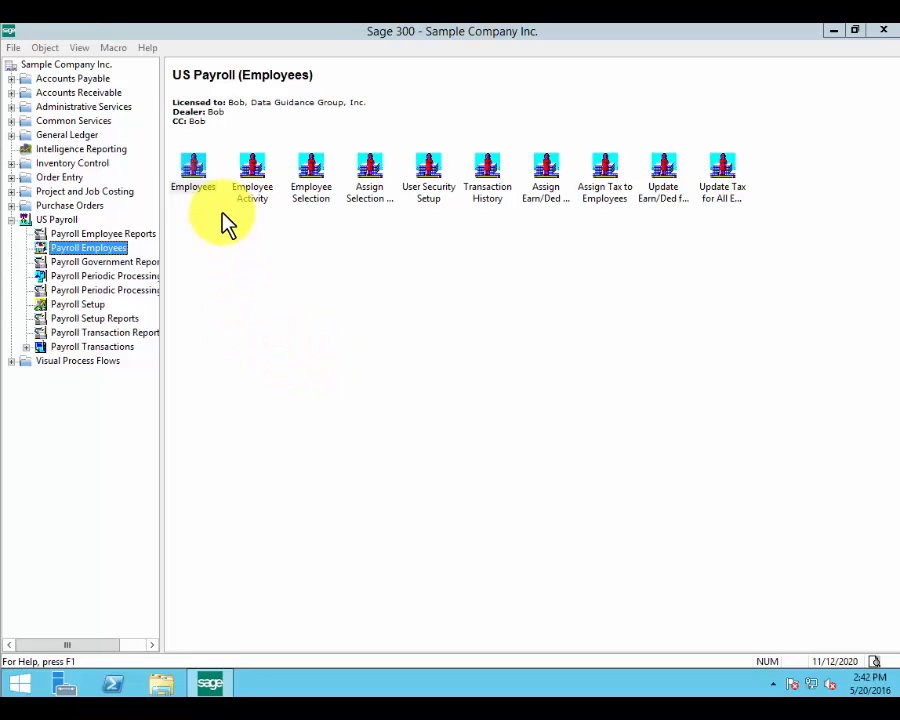
double_click(191, 180)
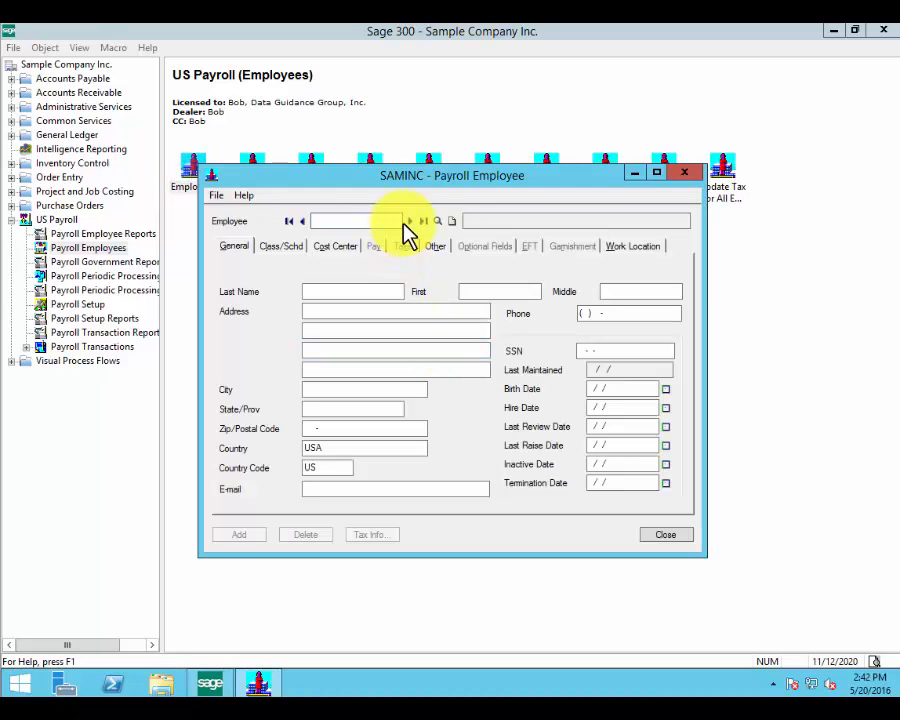
left_click(409, 221)
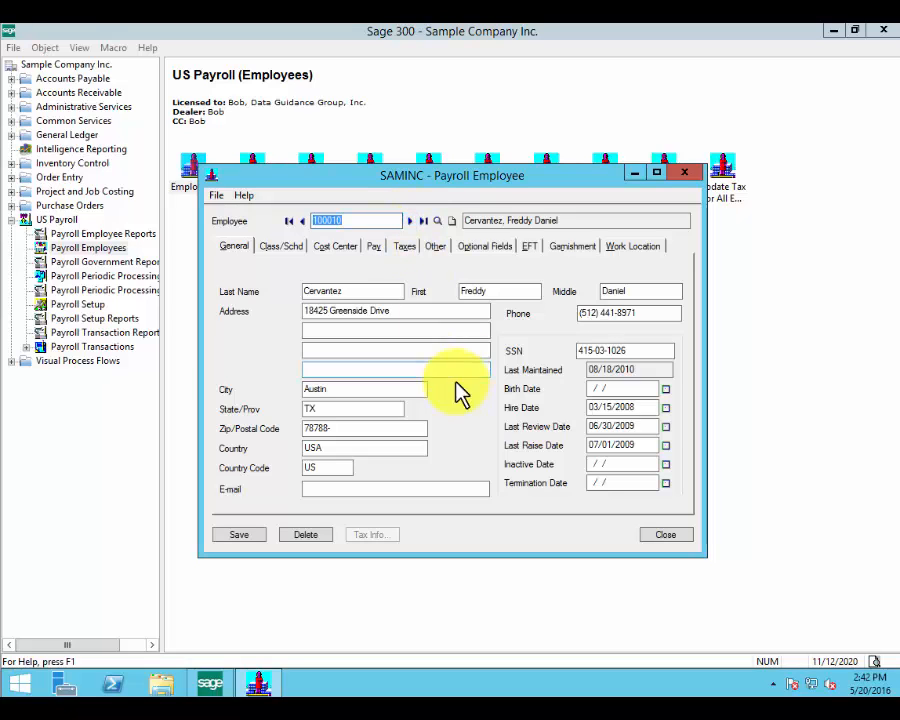
left_click(376, 247)
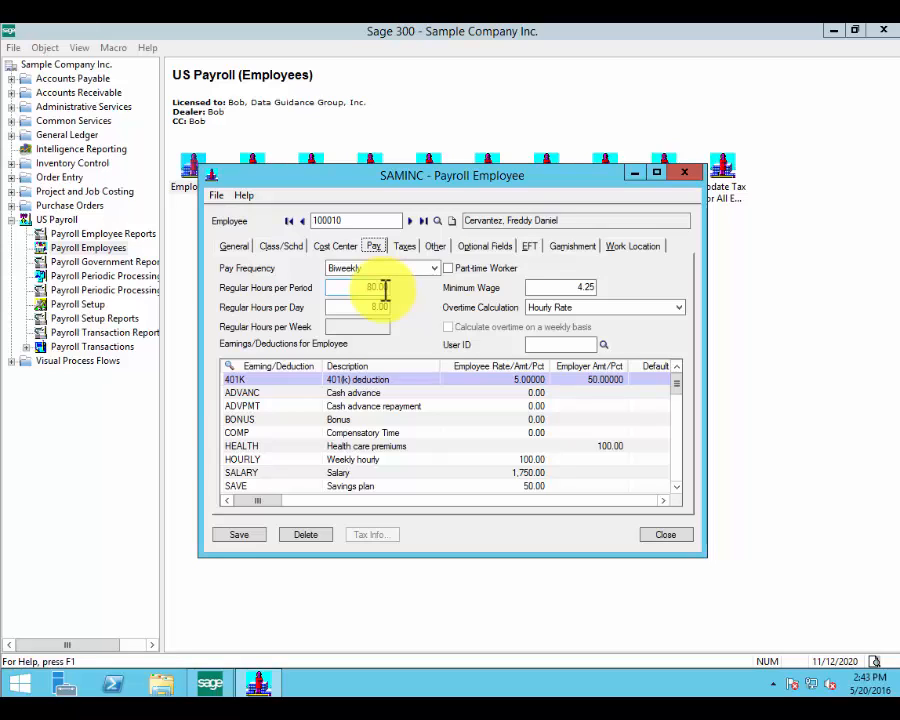
left_click(668, 538)
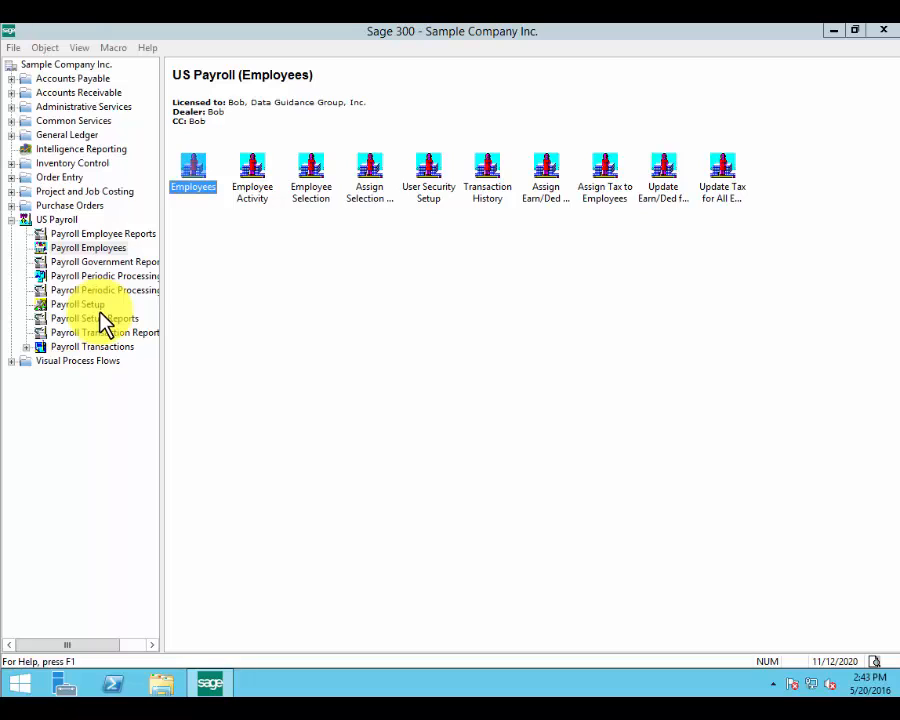
Browse the Payroll Timecards functions under Payroll Transactions, view the blank timecard entry form, and close it
left_click(90, 348)
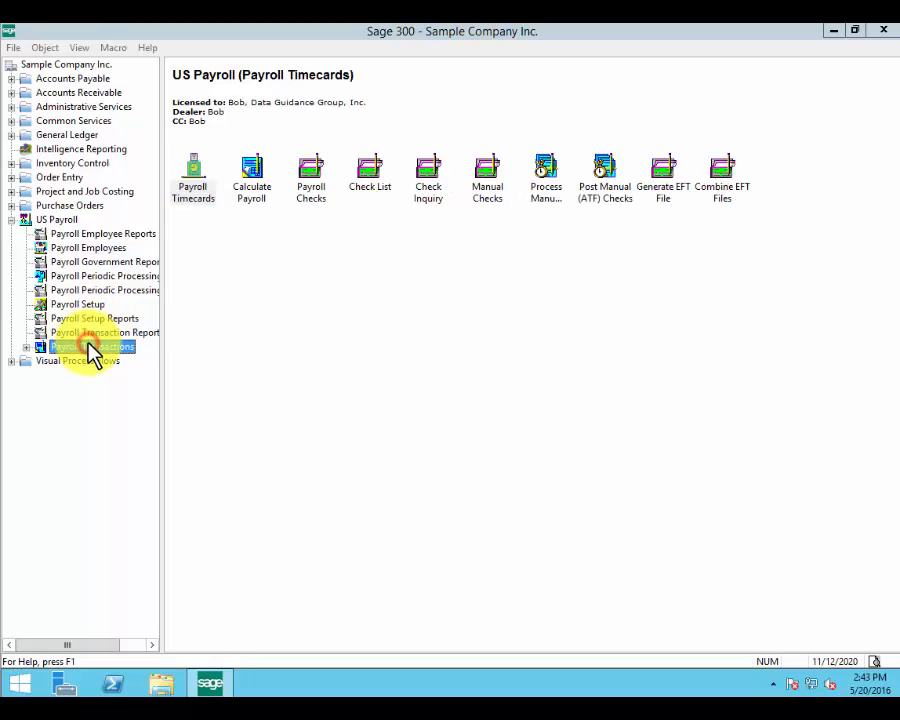
double_click(201, 178)
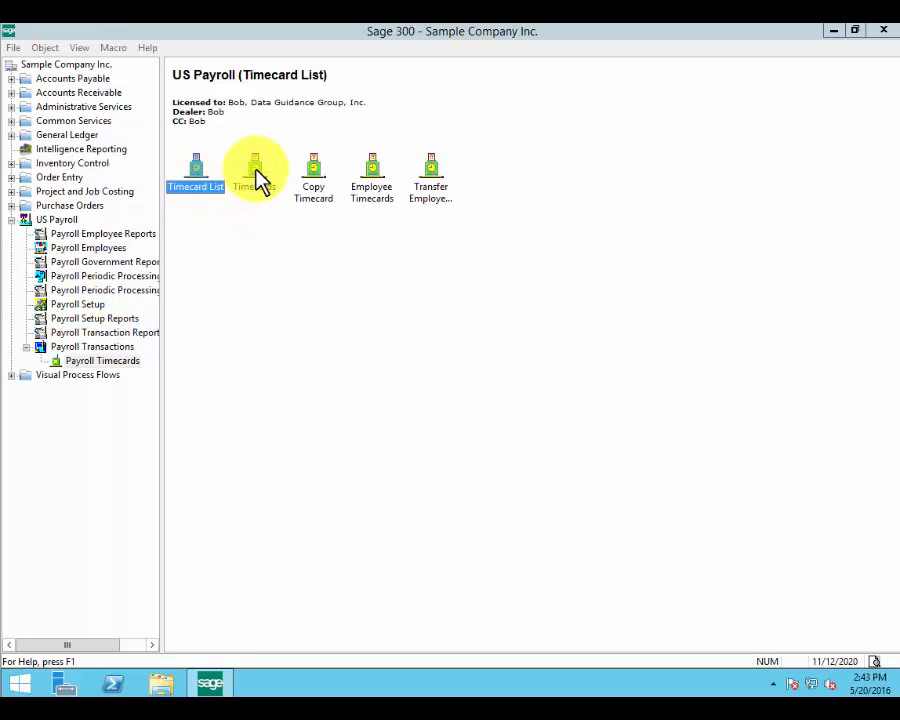
left_click(256, 176)
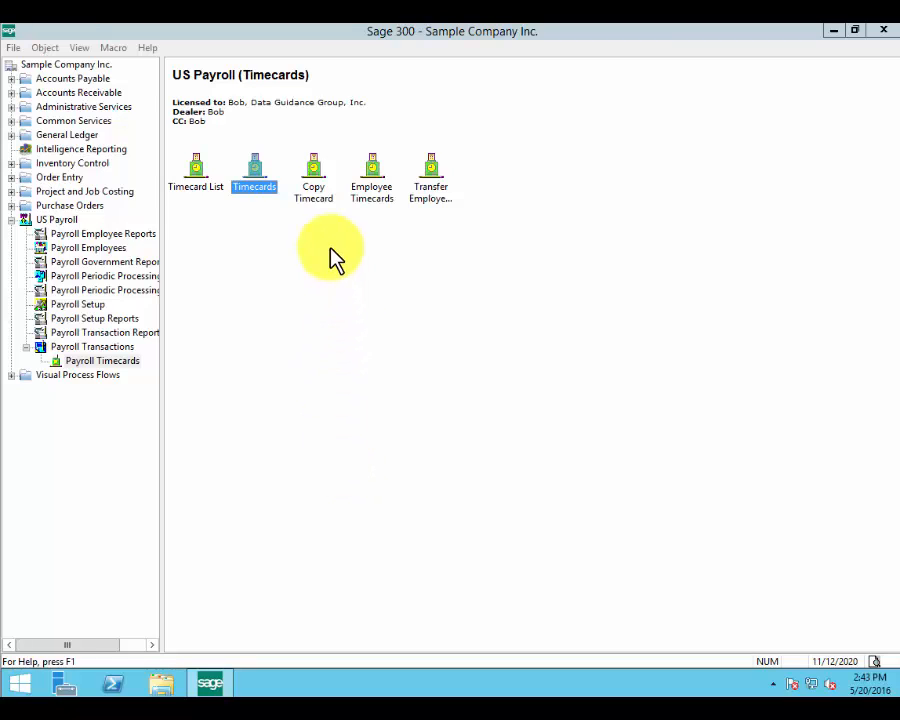
double_click(257, 175)
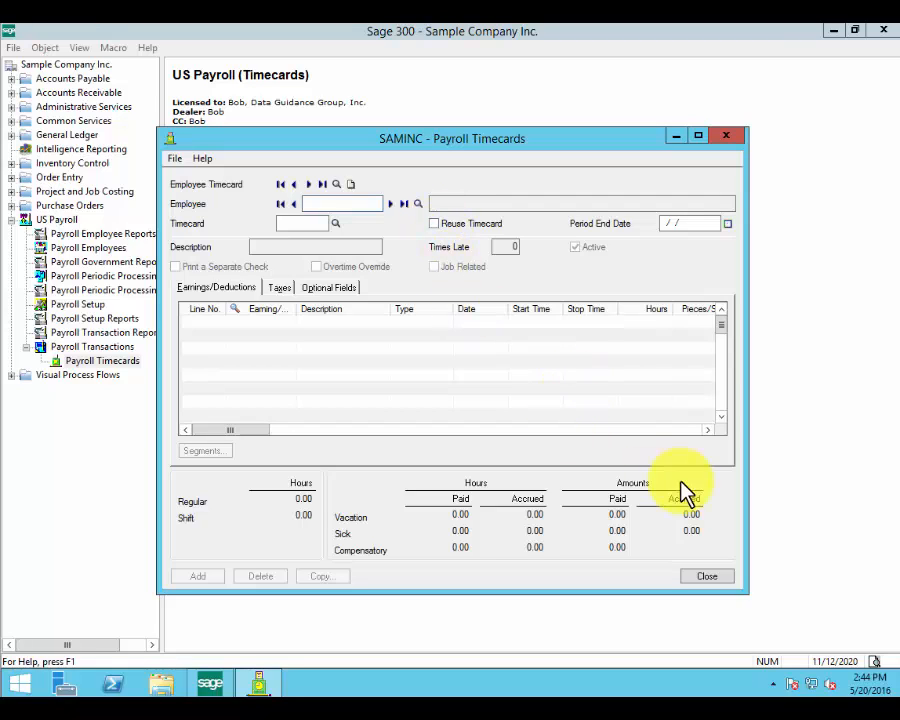
left_click(700, 578)
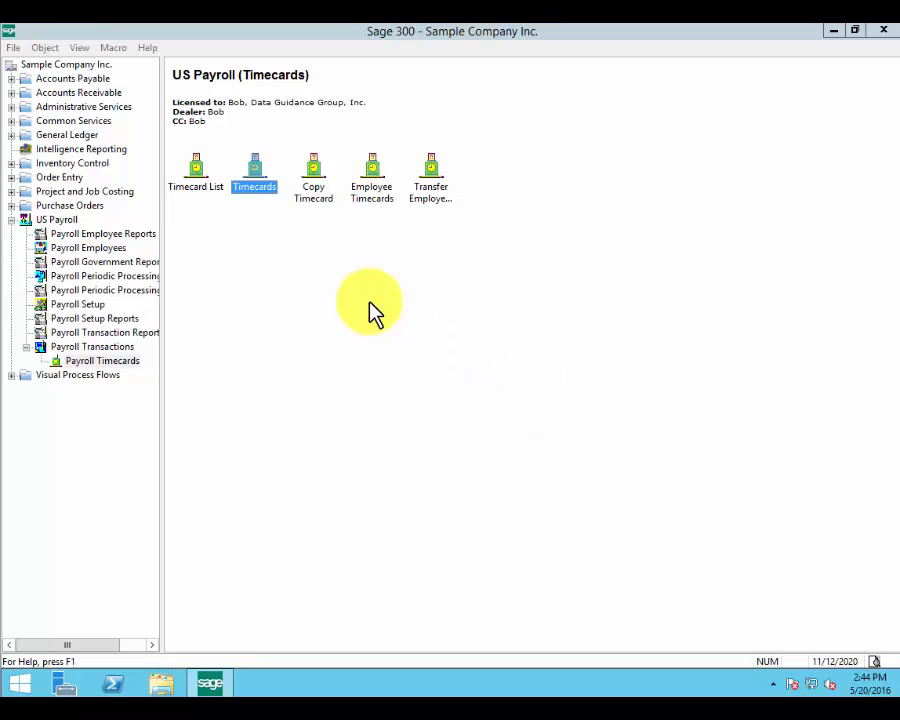
Expand Inventory Control in place of US Payroll and view the I/C Transactions functions
left_click(11, 219)
left_click(11, 163)
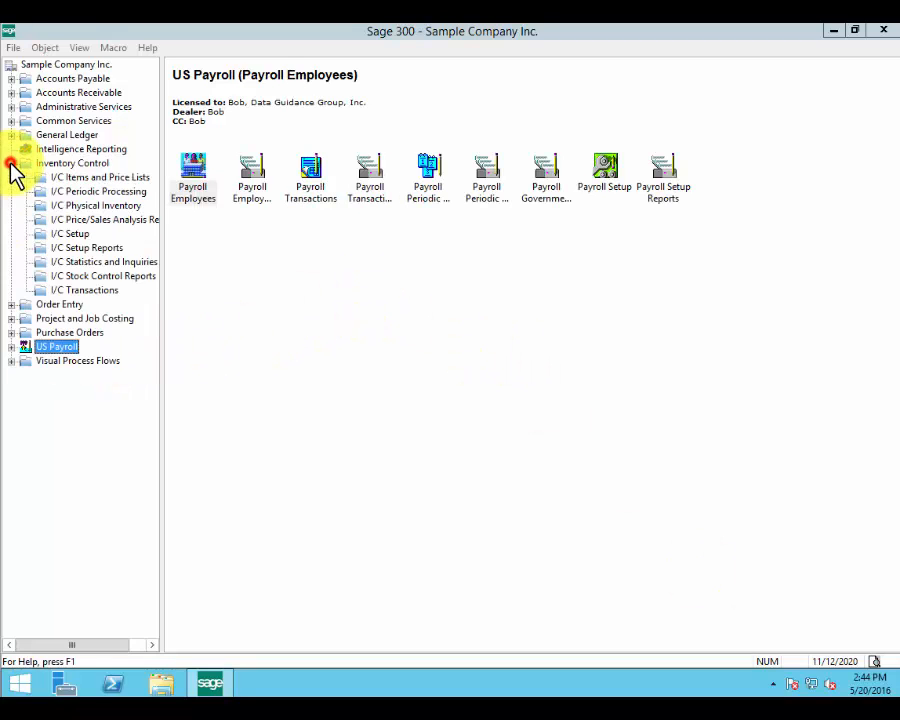
left_click(78, 290)
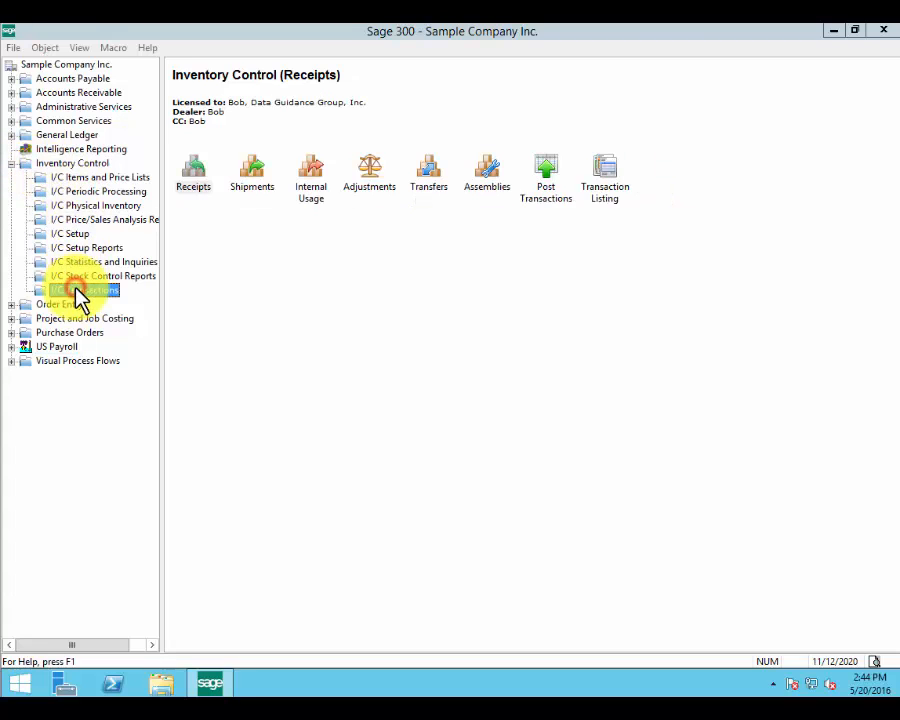
Display the Fluorescent Desk Lamp record, item A1-103/0, in I/C Items under I/C Items and Price Lists
left_click(64, 177)
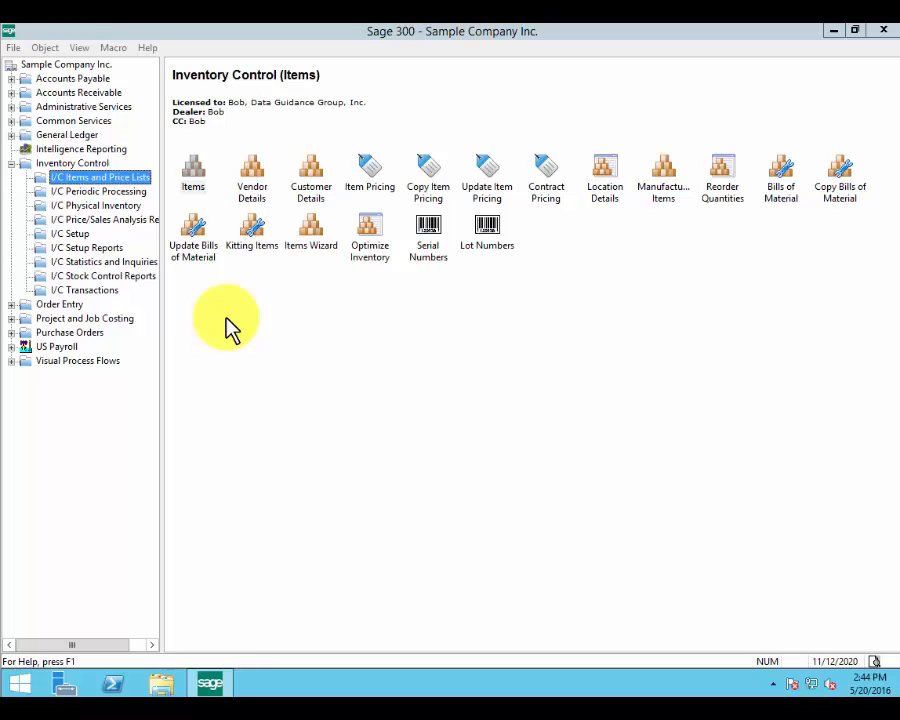
left_click(199, 168)
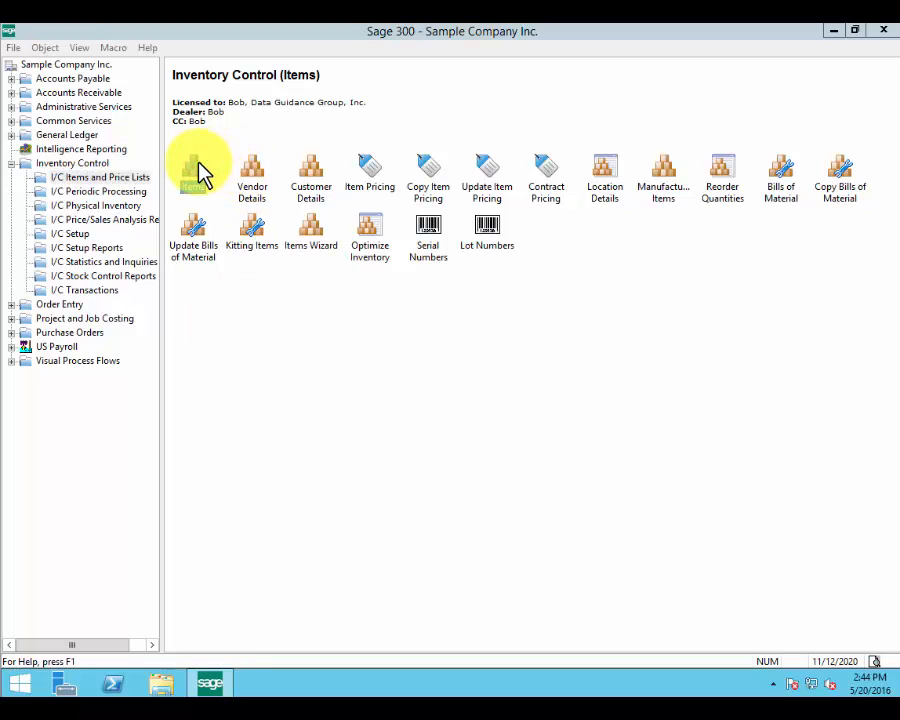
double_click(199, 168)
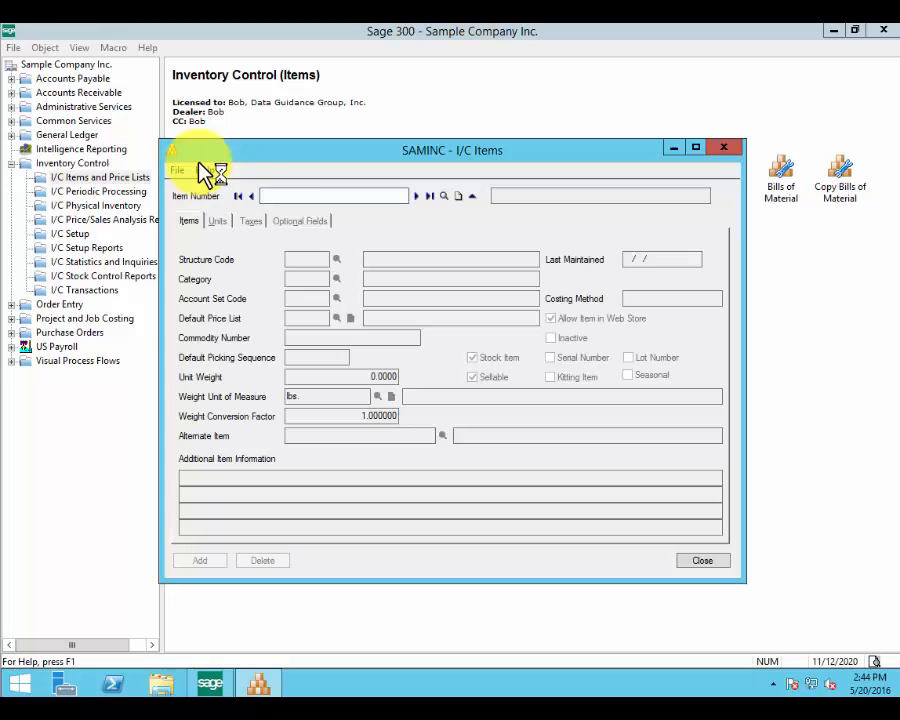
left_click(416, 195)
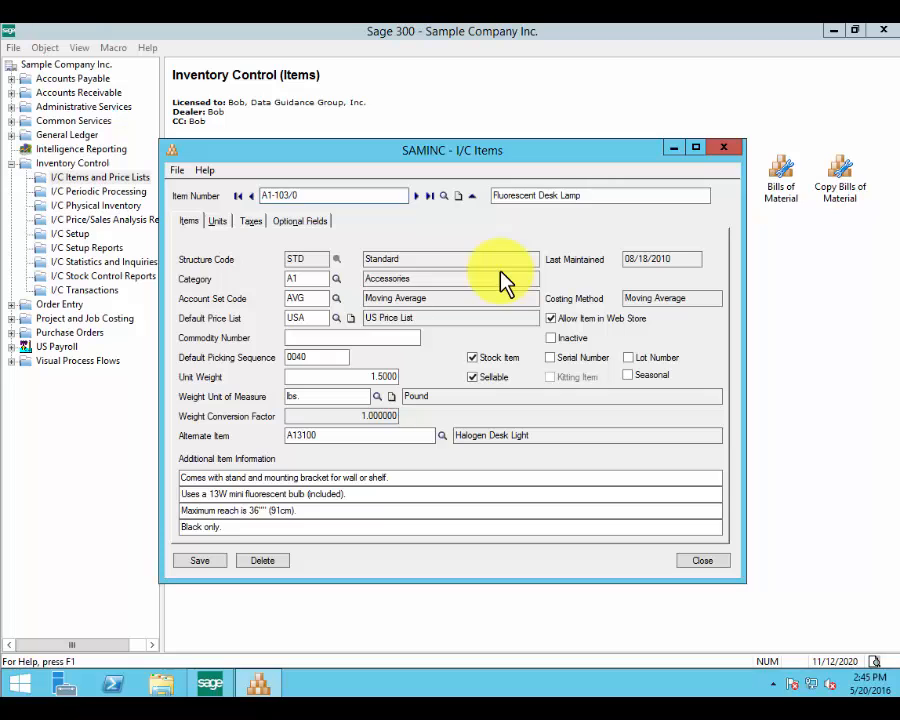
Review the Fluorescent Desk Lamp's units of measure, taxes and optional fields, and close the I/C Items window
left_click(228, 224)
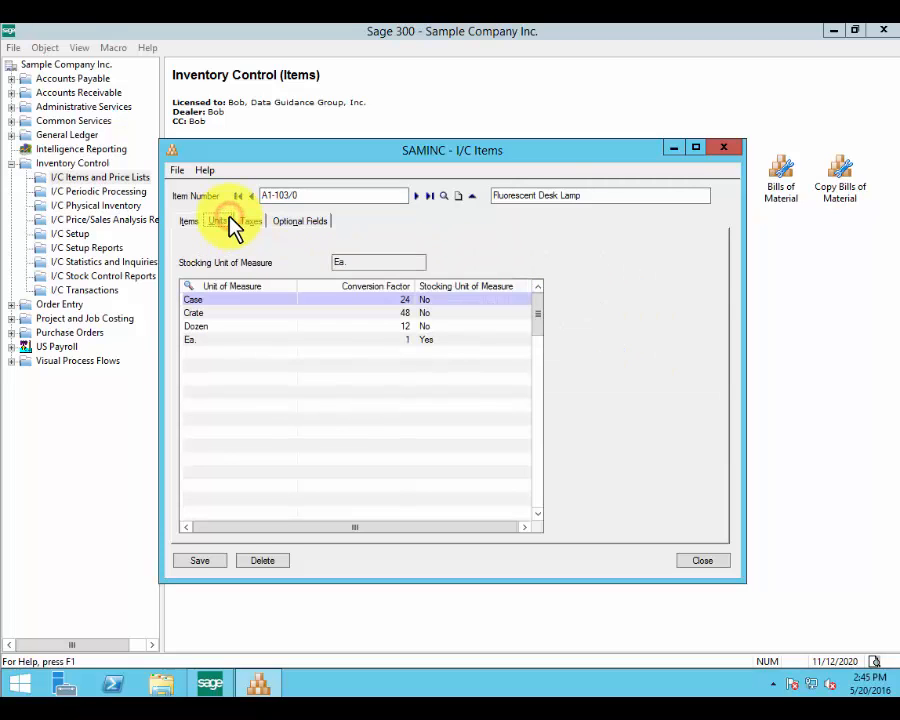
left_click(254, 221)
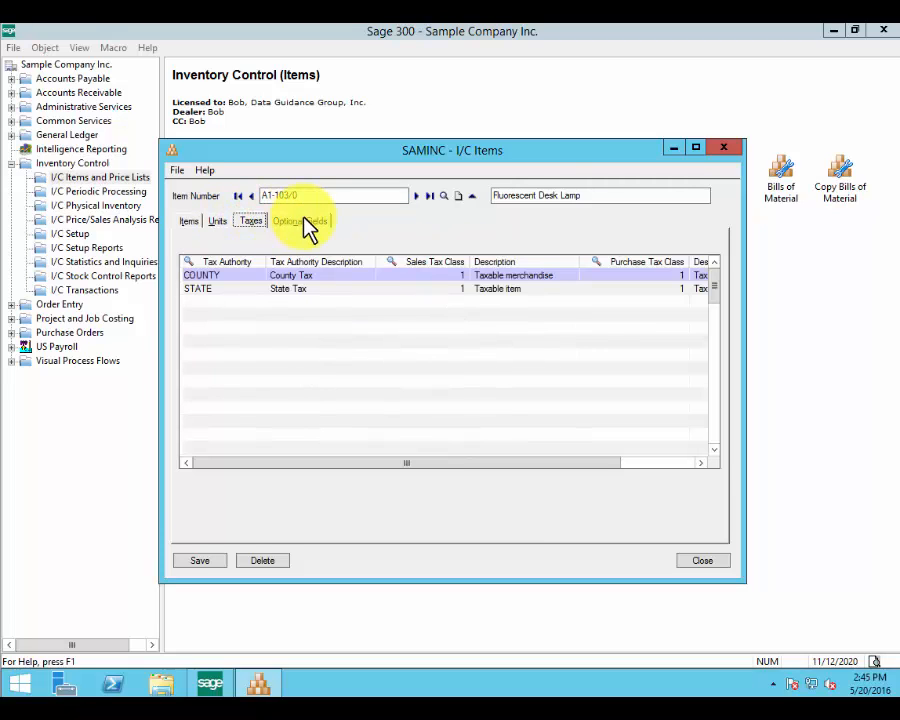
left_click(301, 220)
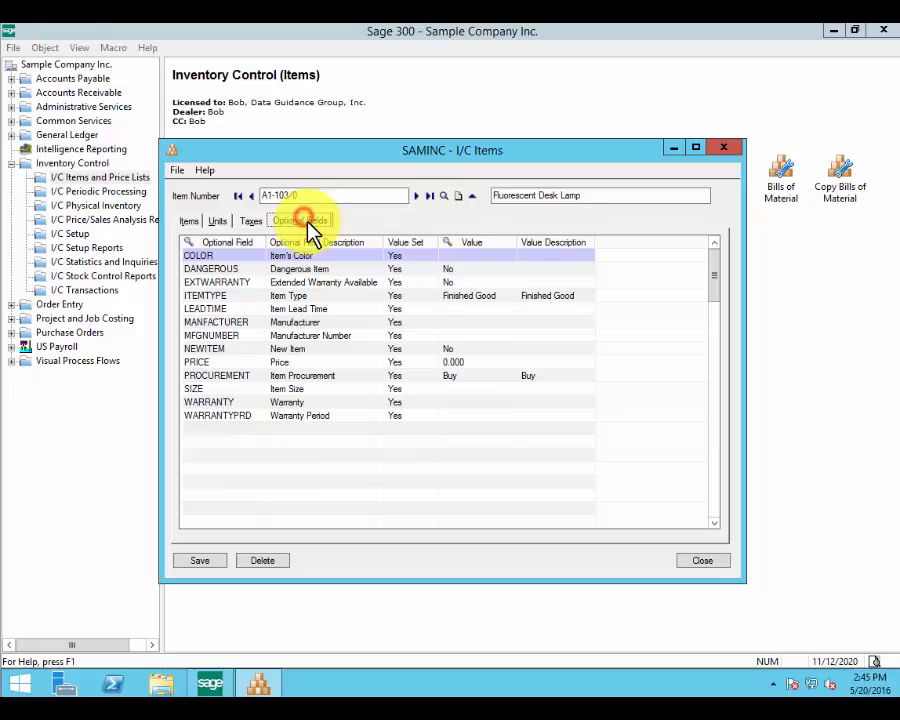
left_click(700, 561)
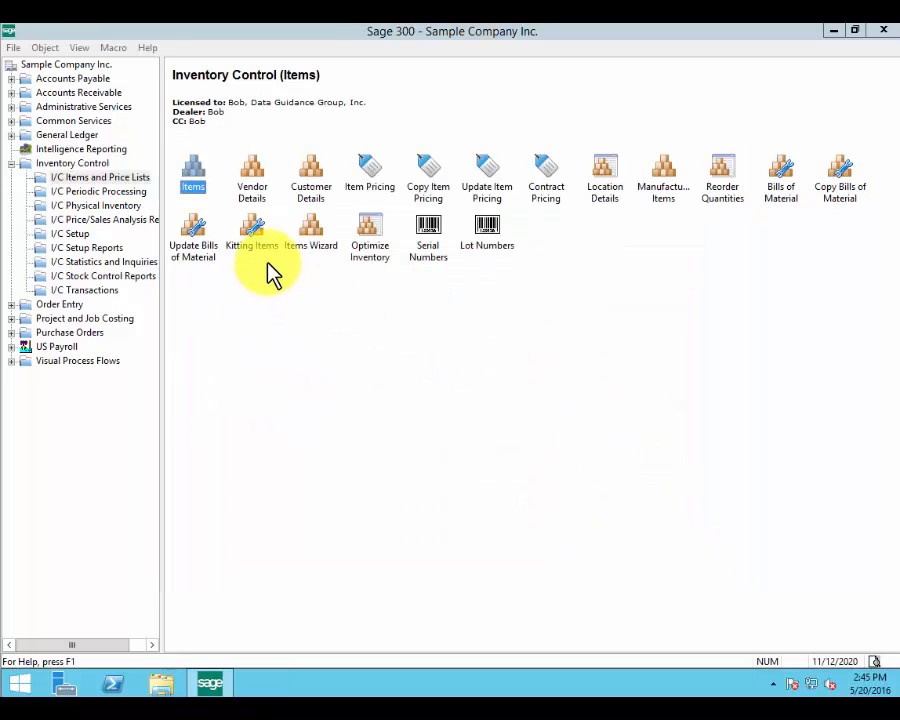
Display the customer details for the Fluorescent Desk Lamp, item A1-103/0, in I/C Customer Details
left_click(254, 174)
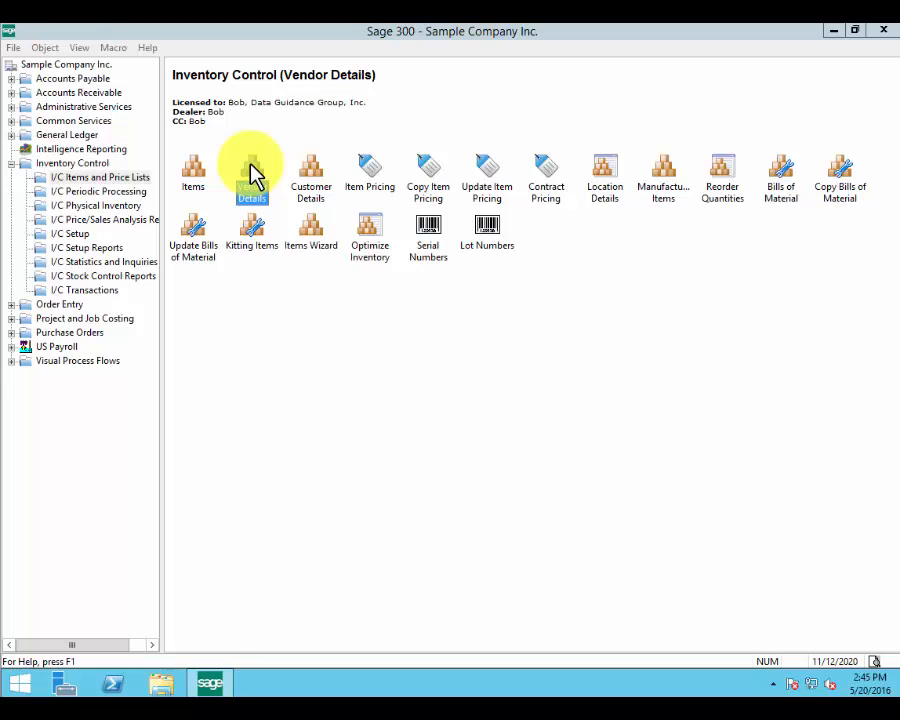
double_click(318, 172)
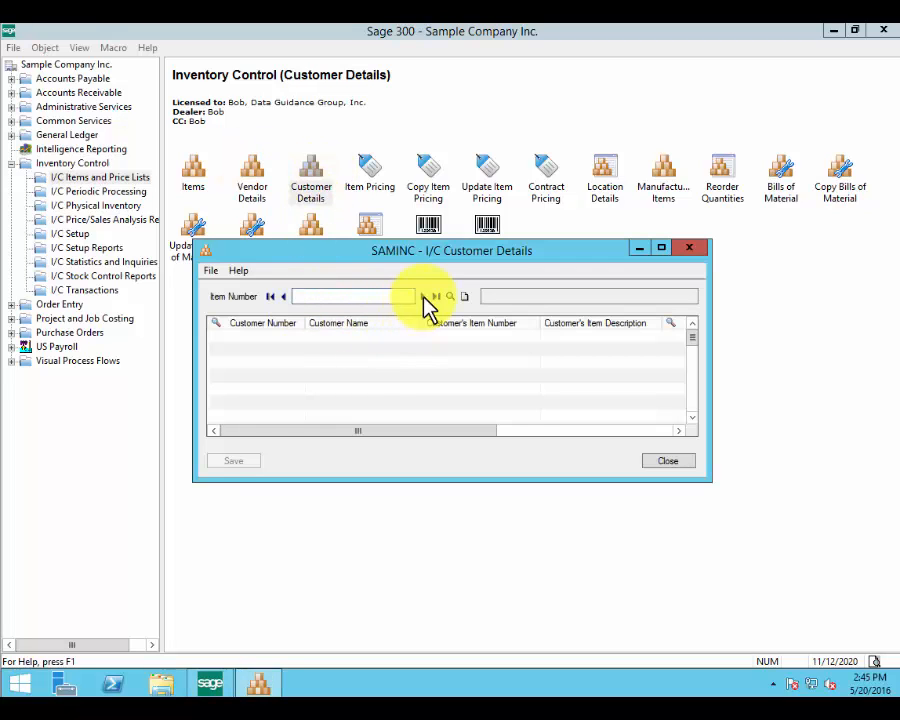
left_click(424, 297)
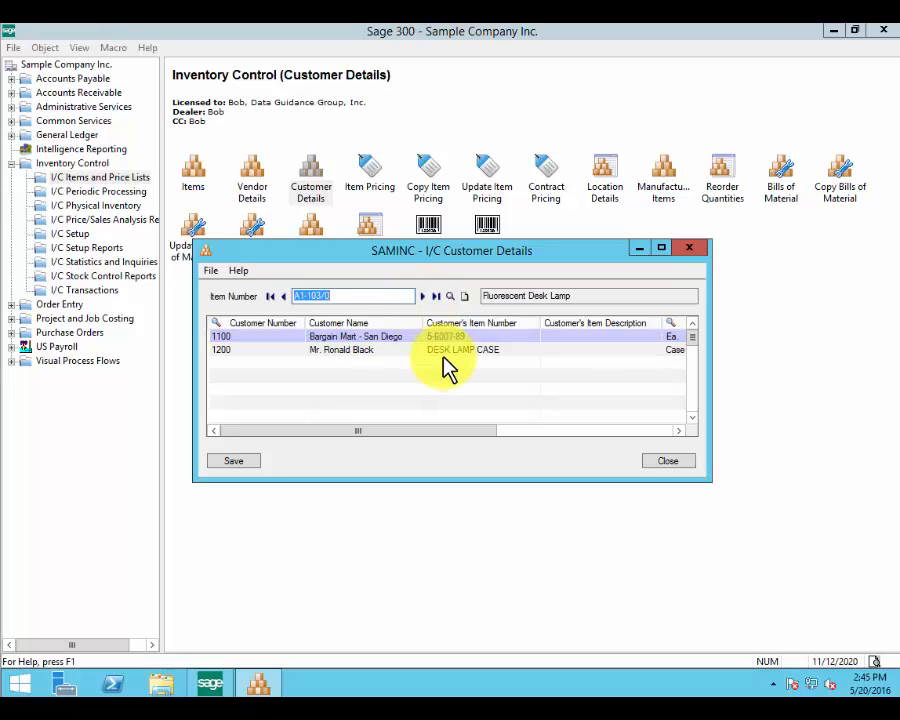
Browse the item records in I/C Vendor Details as far as White Melamine Board, A1-460/0, and close the window
double_click(253, 180)
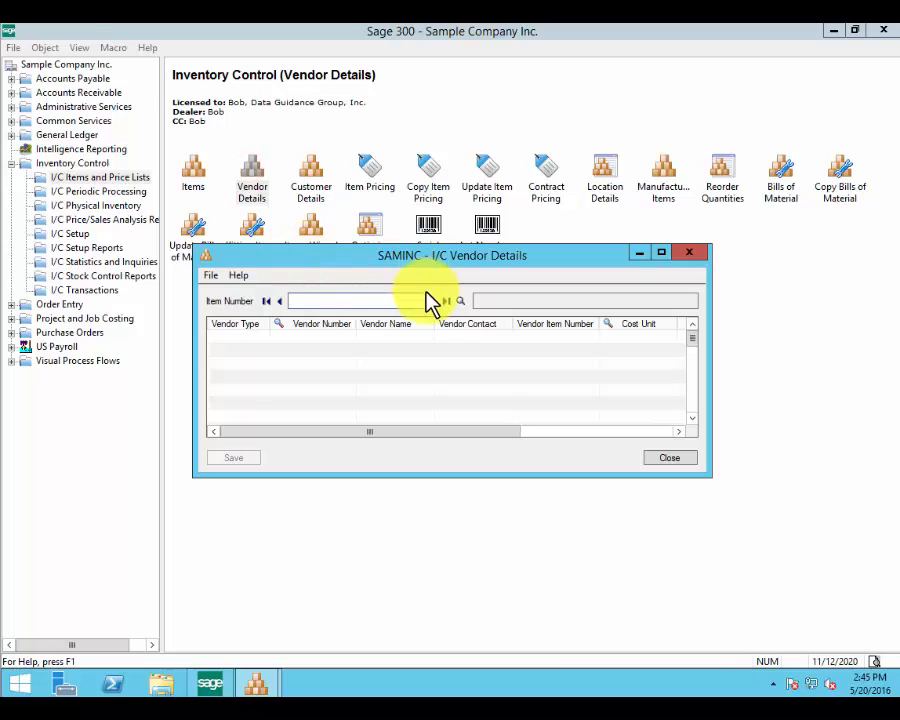
left_click(428, 302)
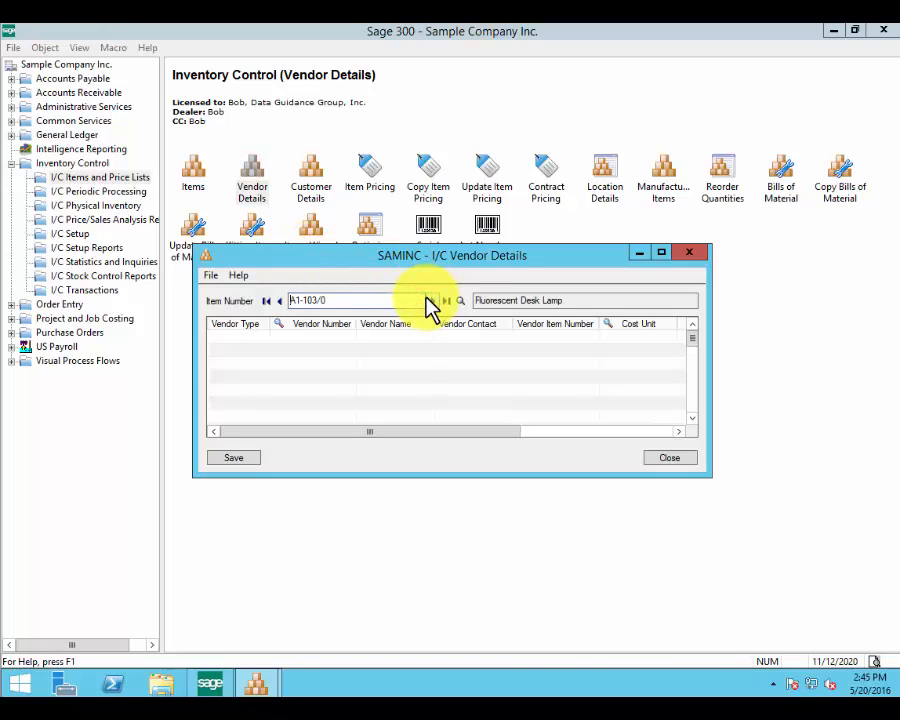
left_click(428, 299)
left_click(428, 299)
left_click(428, 299)
left_click(428, 299)
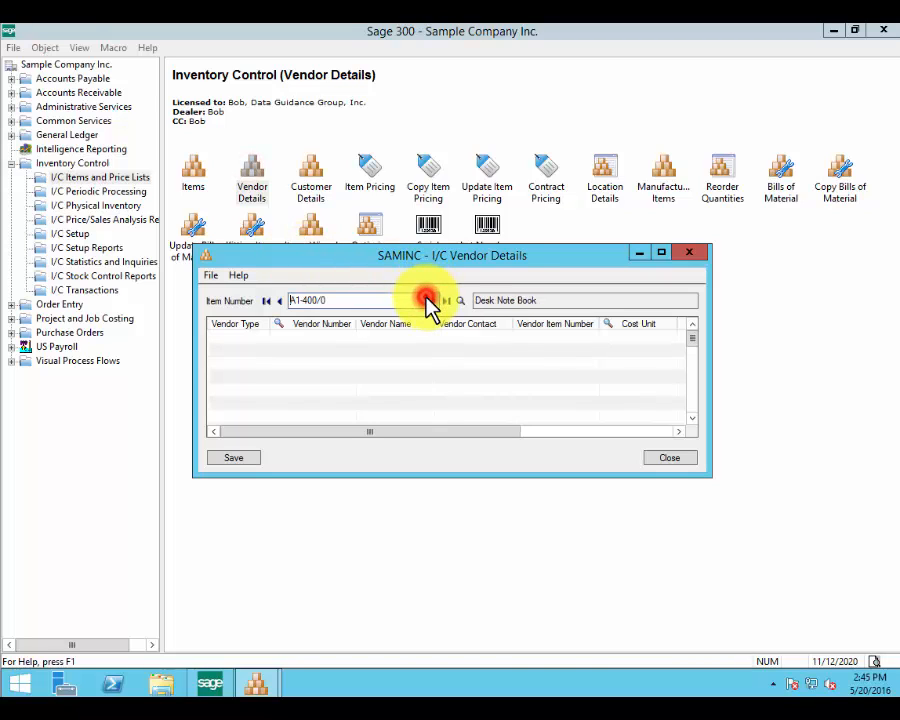
left_click(428, 299)
left_click(540, 340)
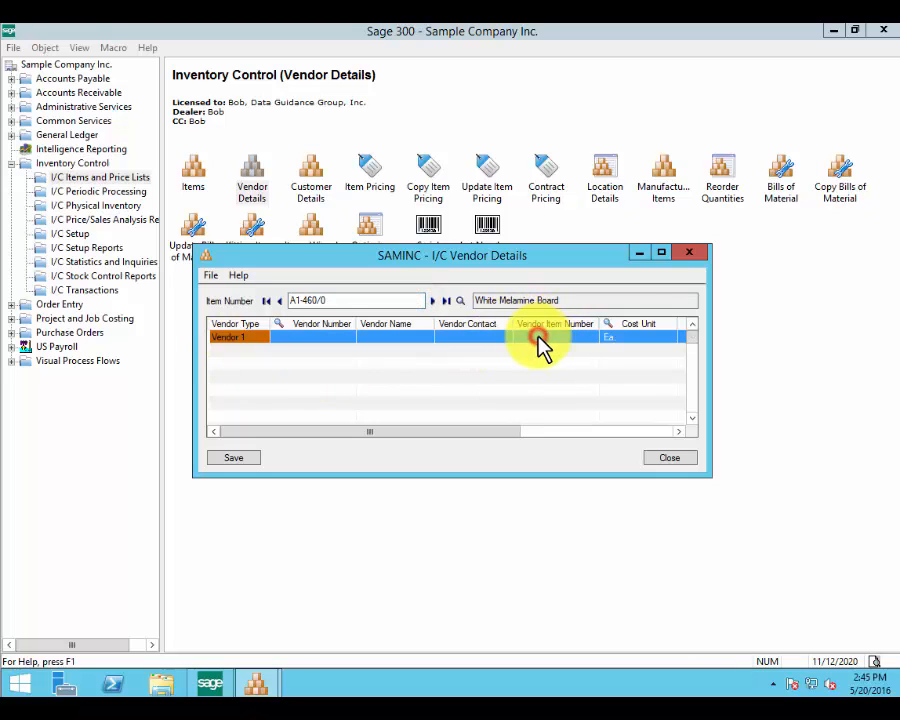
left_click(670, 457)
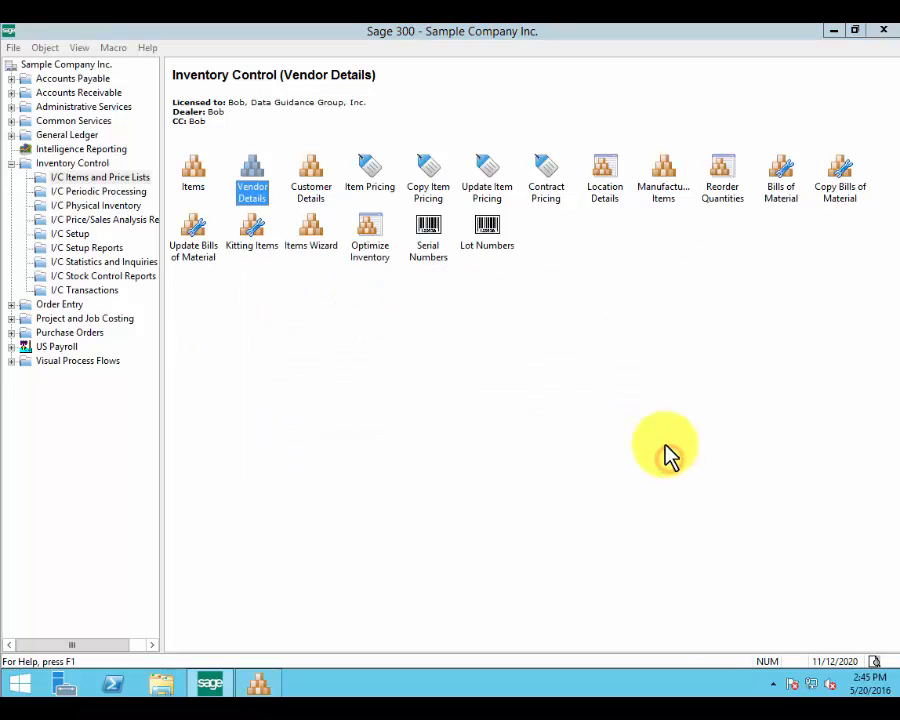
Display the price lists for item A1-103/0 in I/C Item Pricing, review their columns through to Cost/Margin Base, and close the window
left_click(369, 166)
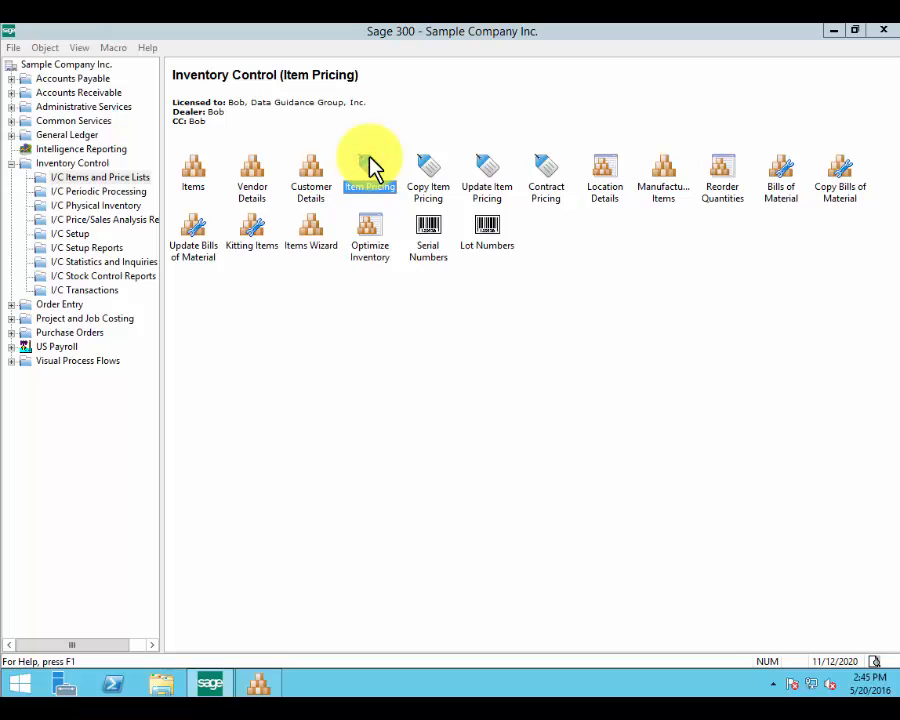
double_click(369, 163)
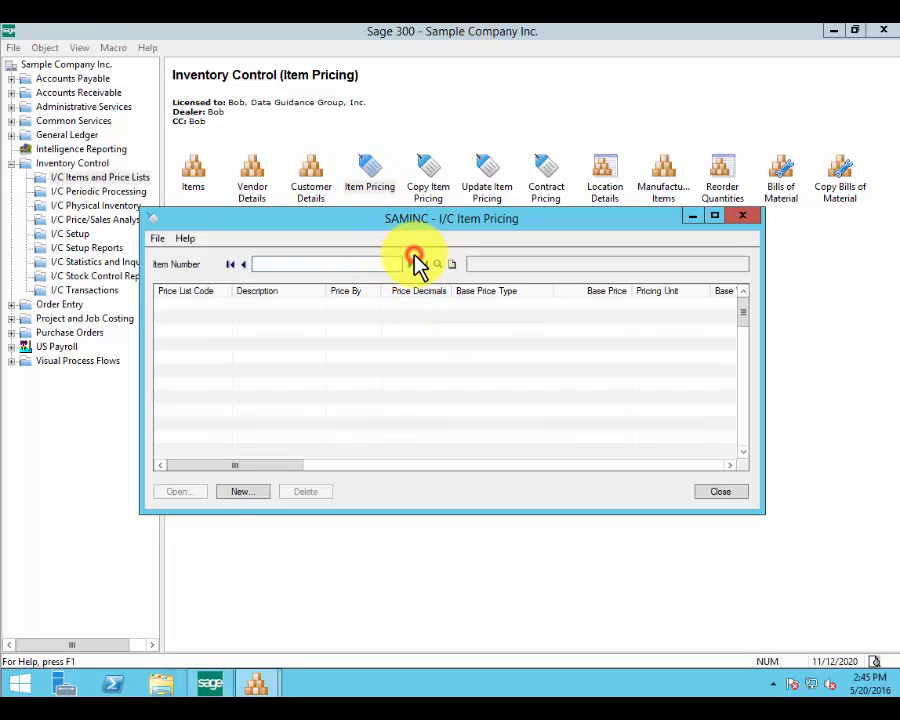
left_click(411, 265)
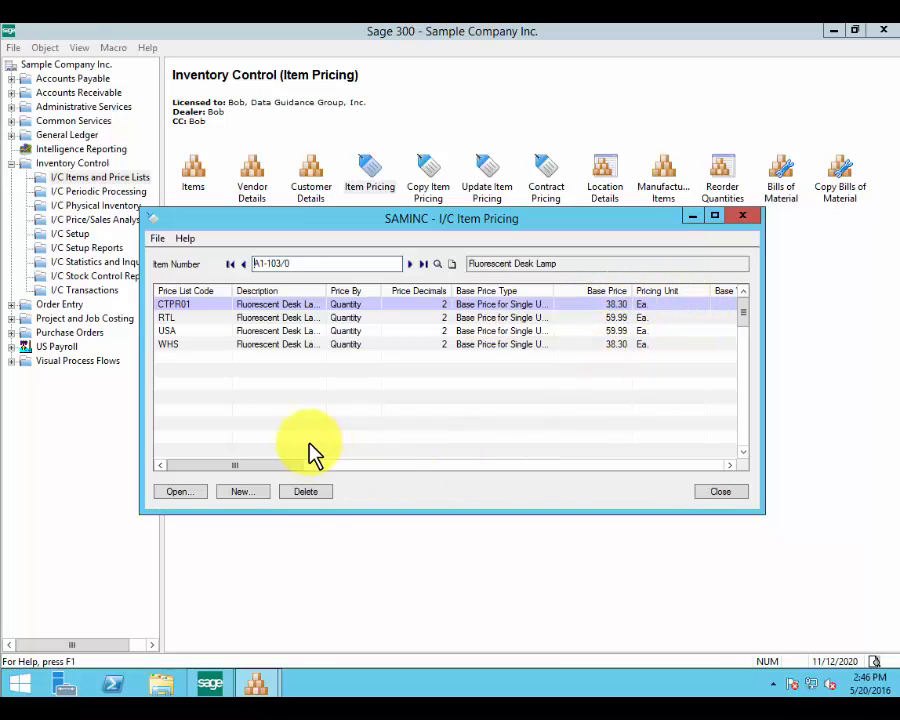
left_click_drag(294, 467, 748, 469)
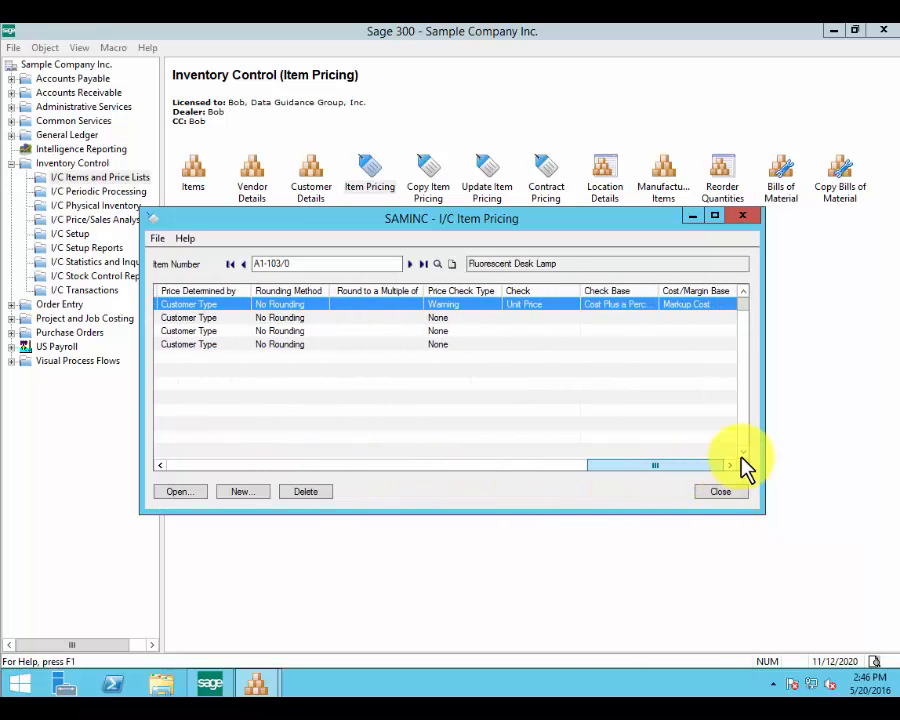
left_click(721, 492)
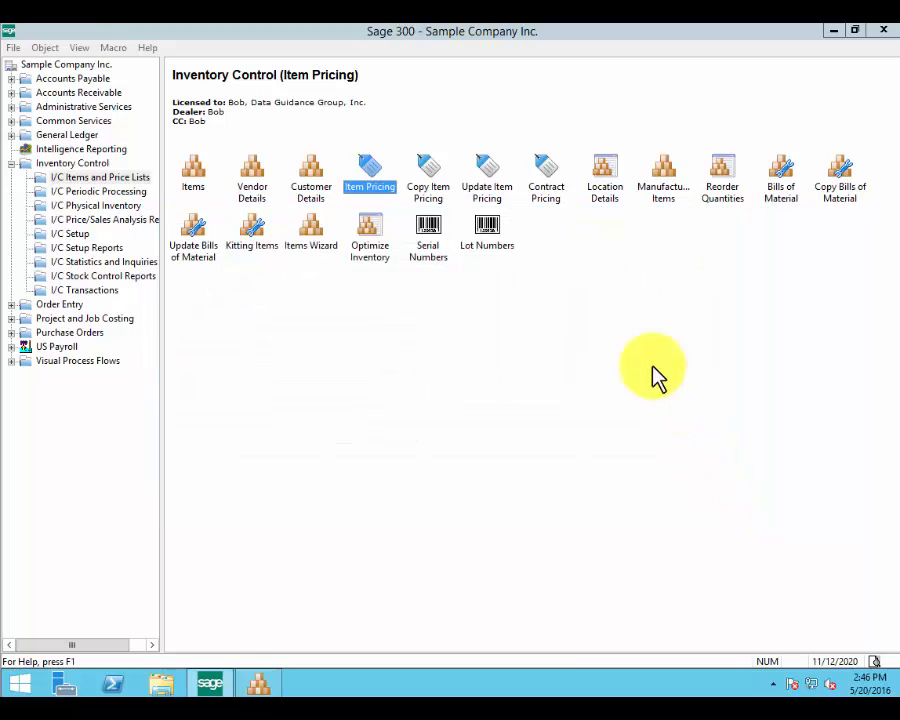
Display the Tilter Chairs contract price in I/C Contract Pricing, view the Price by choices without changing them, and close the window
double_click(544, 174)
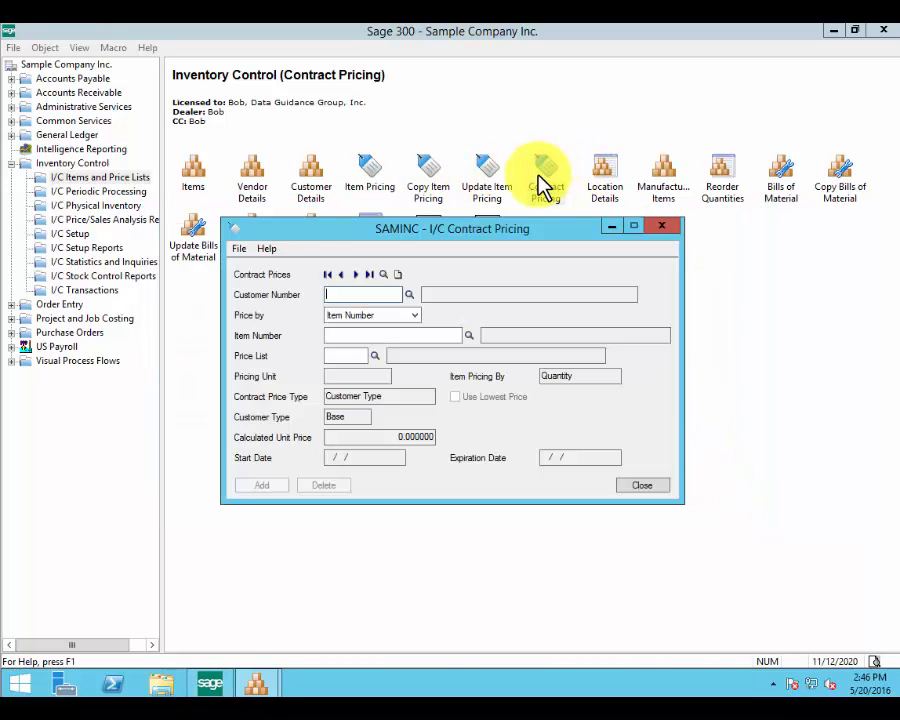
left_click(356, 274)
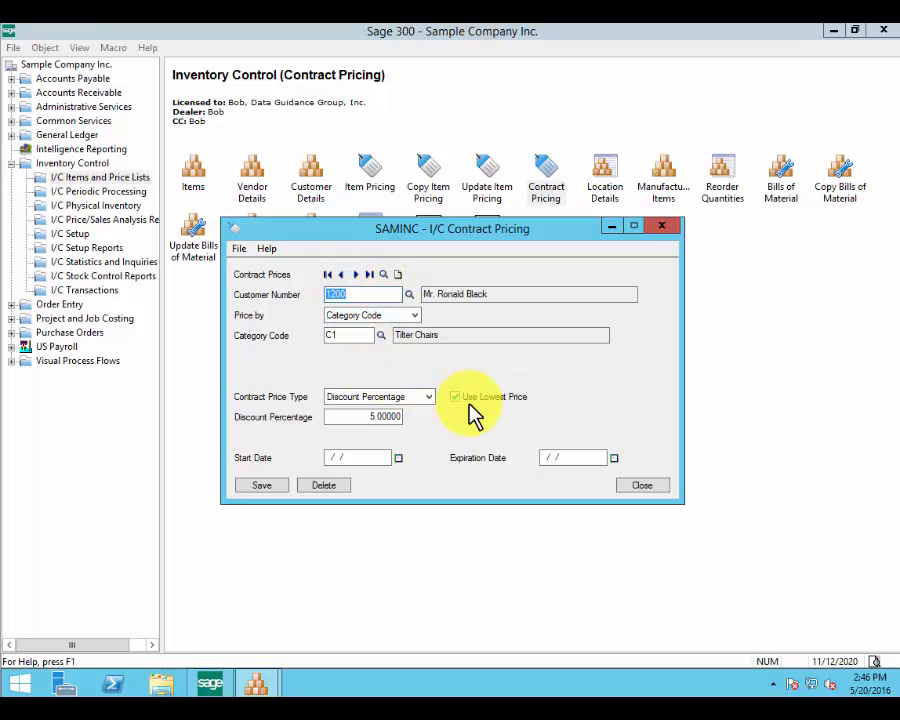
left_click(376, 317)
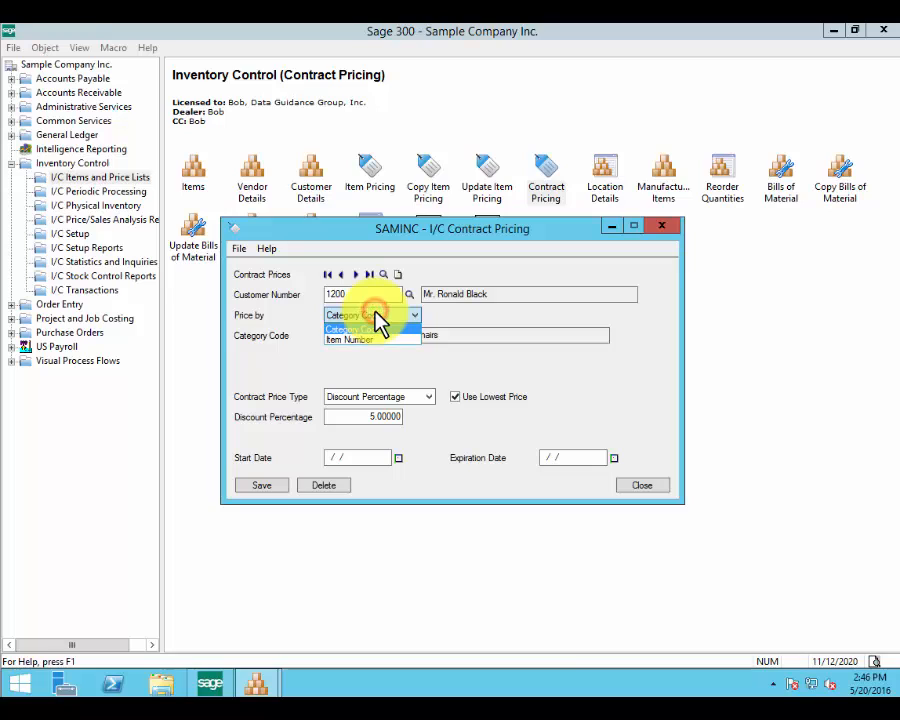
left_click(376, 314)
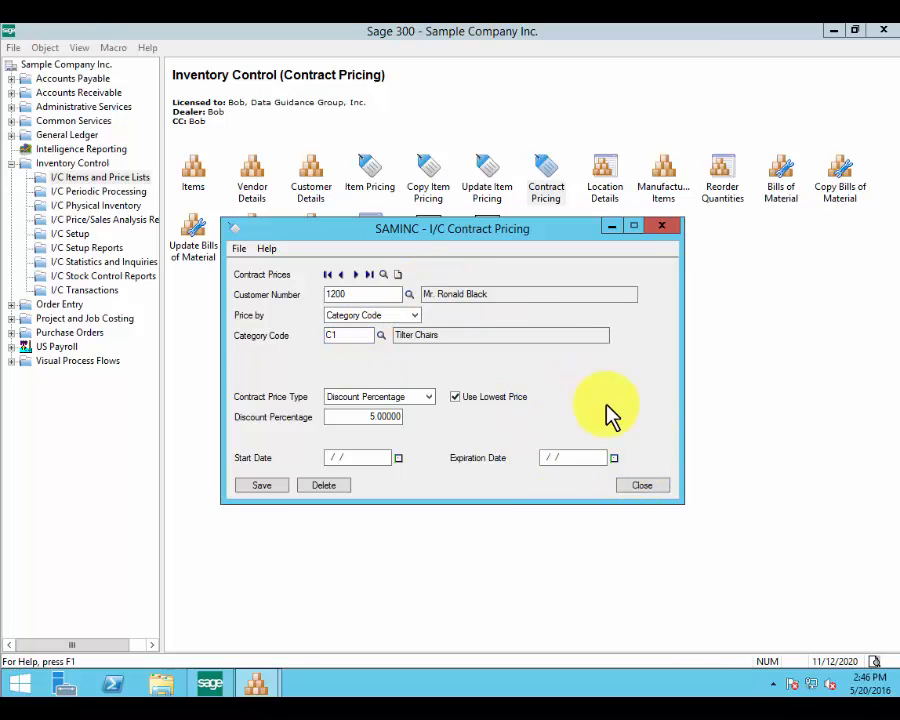
left_click(642, 487)
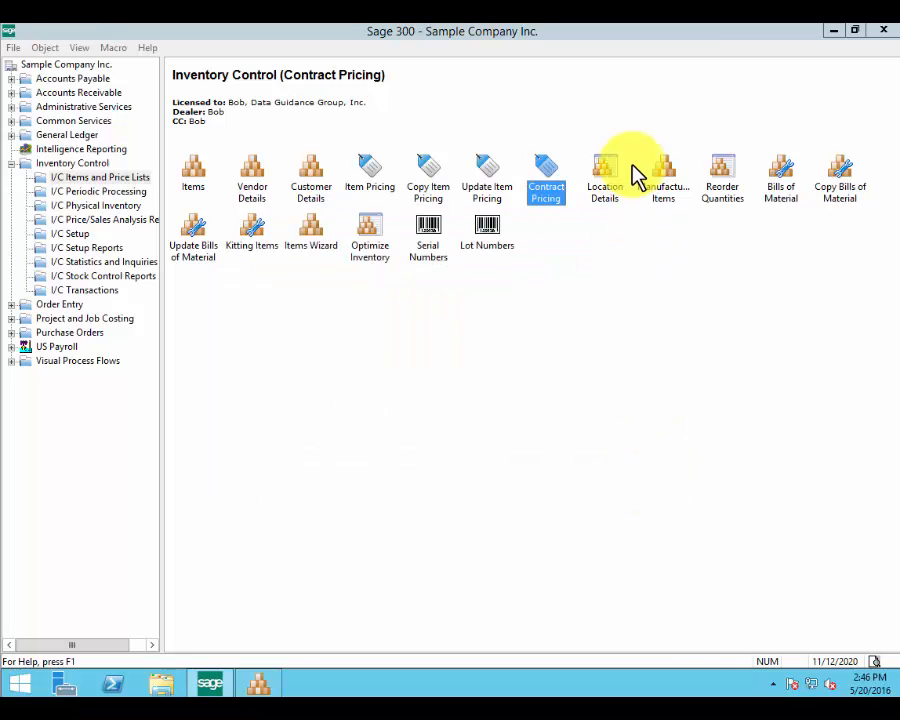
Select the Manufacturers' Items, Reorder Quantities and Bills of Material functions in turn without opening them
left_click(667, 178)
left_click(726, 187)
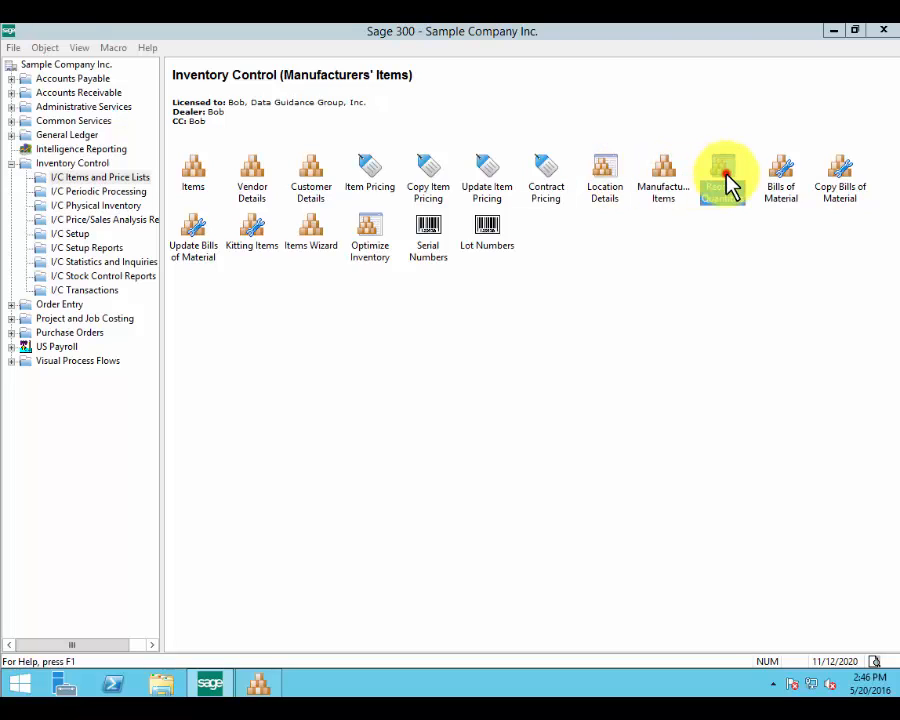
left_click(783, 176)
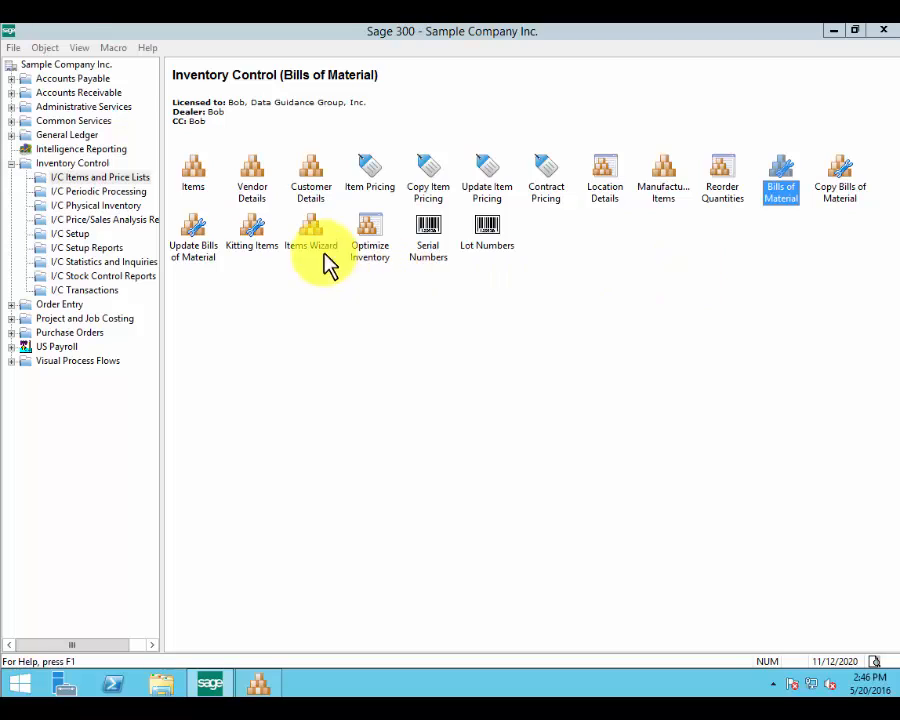
Display the Office Supplies Kit Deluxe record in I/C Kitting Items, review its component items, and close the window
left_click(247, 243)
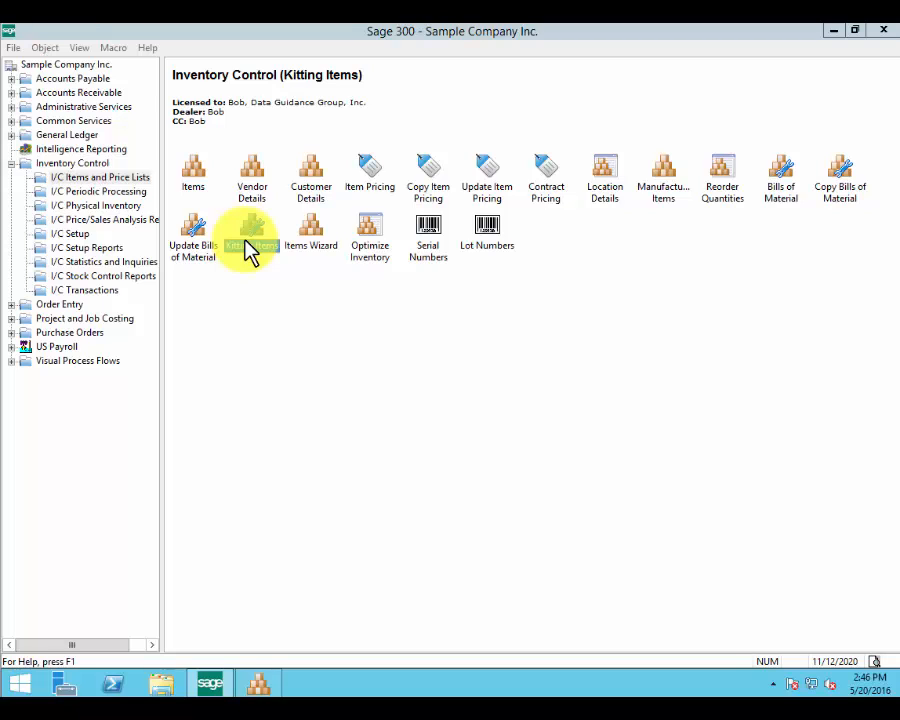
double_click(248, 244)
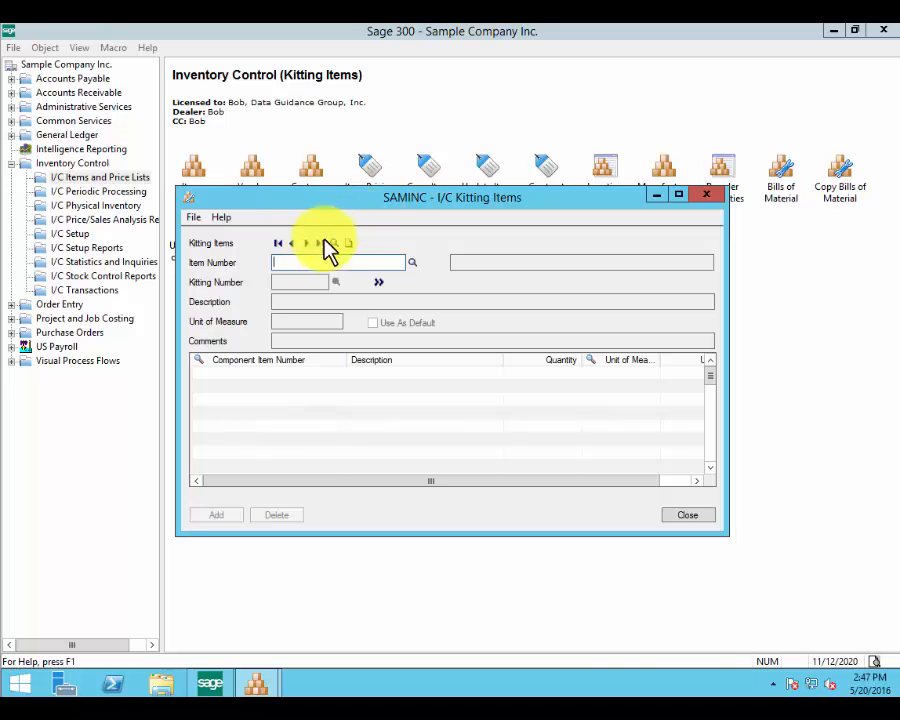
left_click(318, 244)
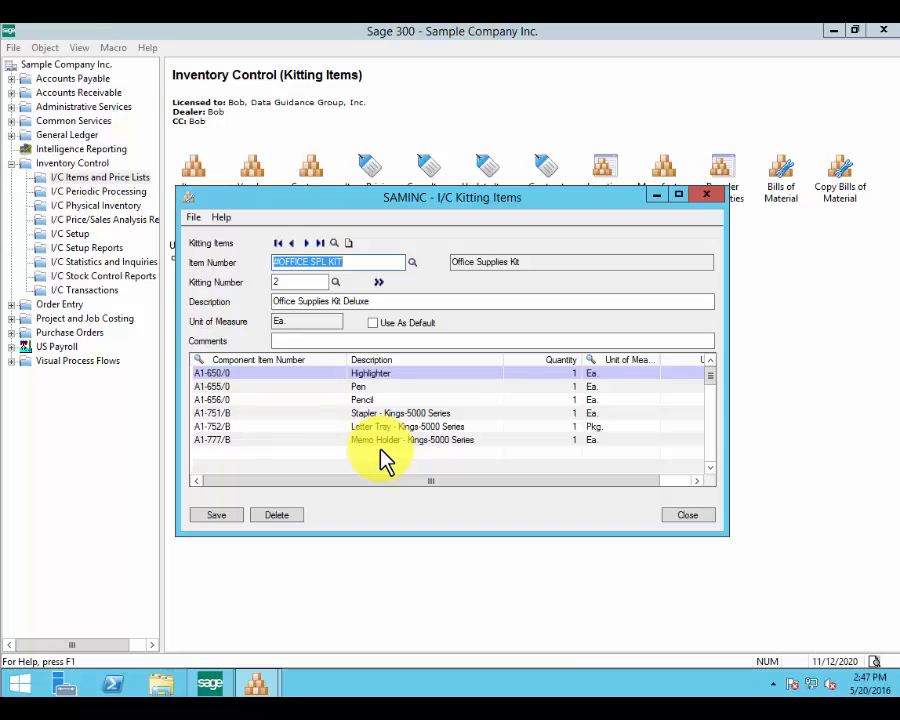
left_click(688, 516)
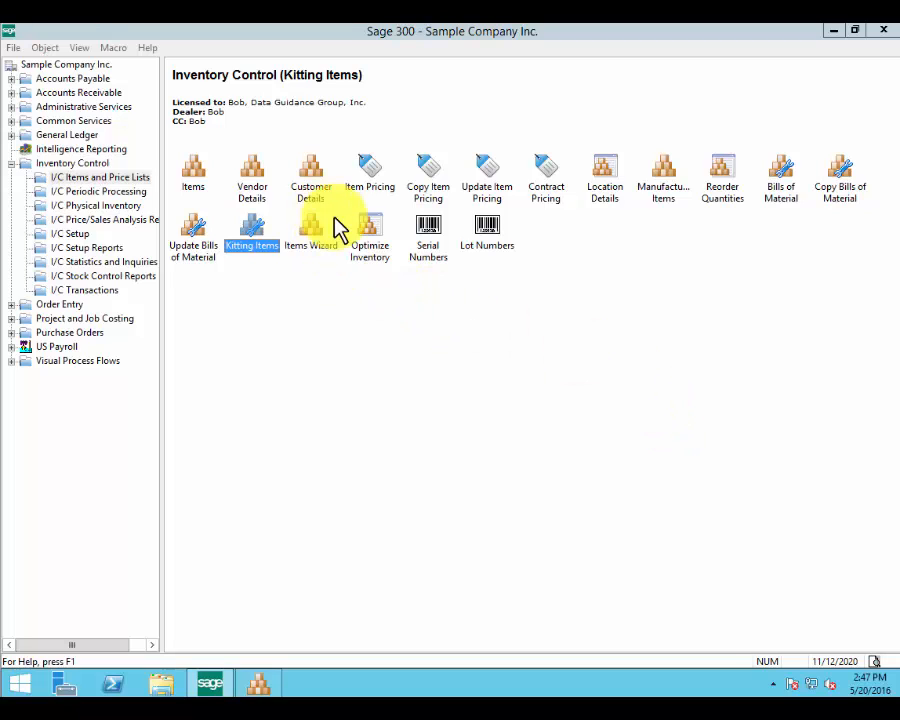
Select the Serial Numbers, Lot Numbers and Optimize Inventory functions in turn without opening them
left_click(376, 238)
left_click(426, 248)
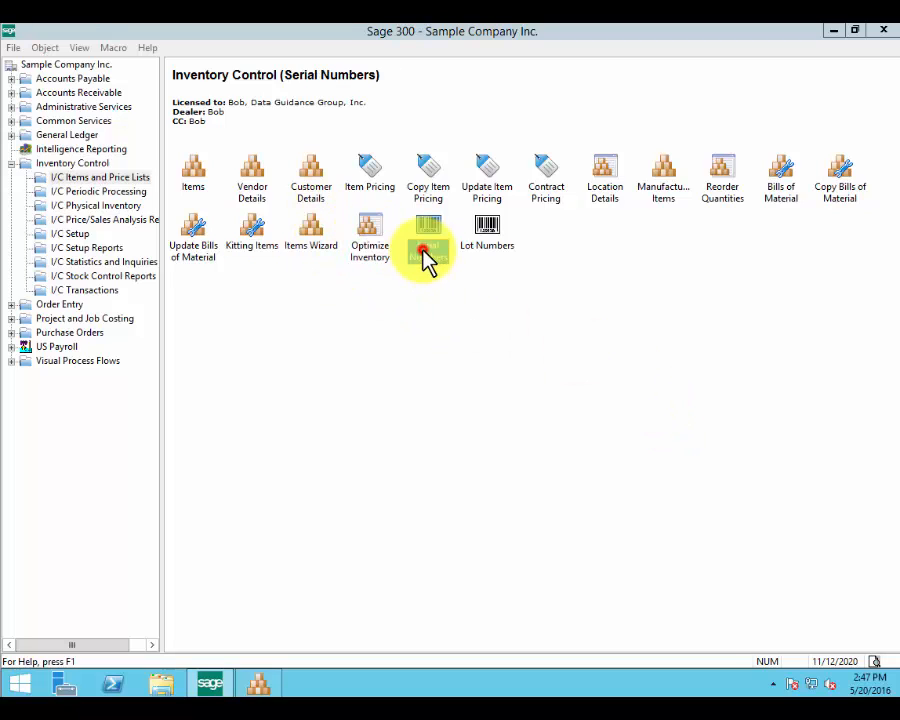
left_click(482, 248)
left_click(371, 244)
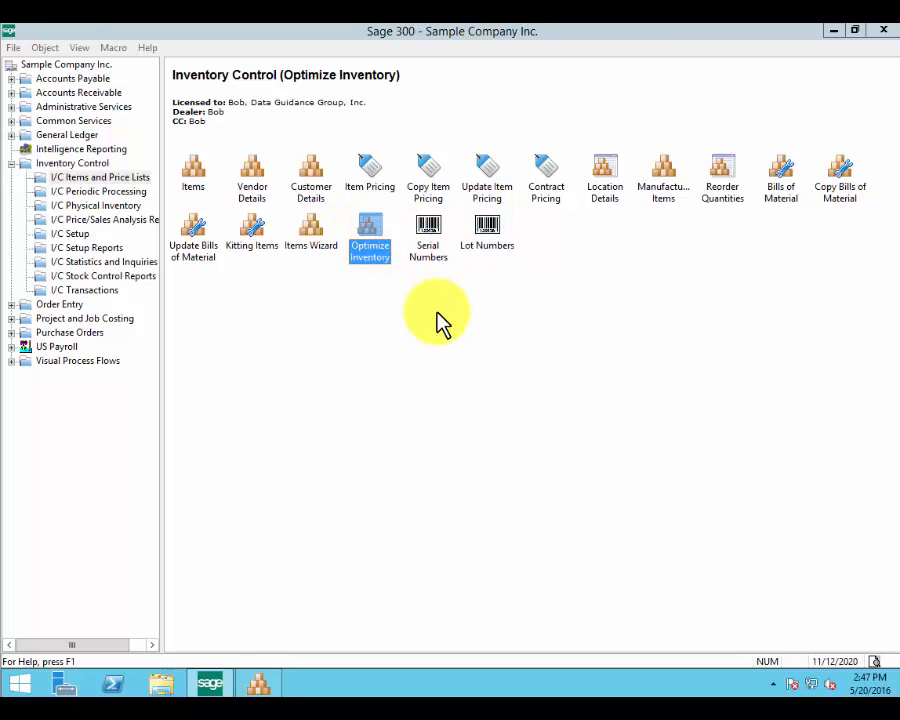
Browse the functions under I/C Periodic Processing, I/C Setup, I/C Setup Reports and I/C Stock Control Reports
left_click(105, 192)
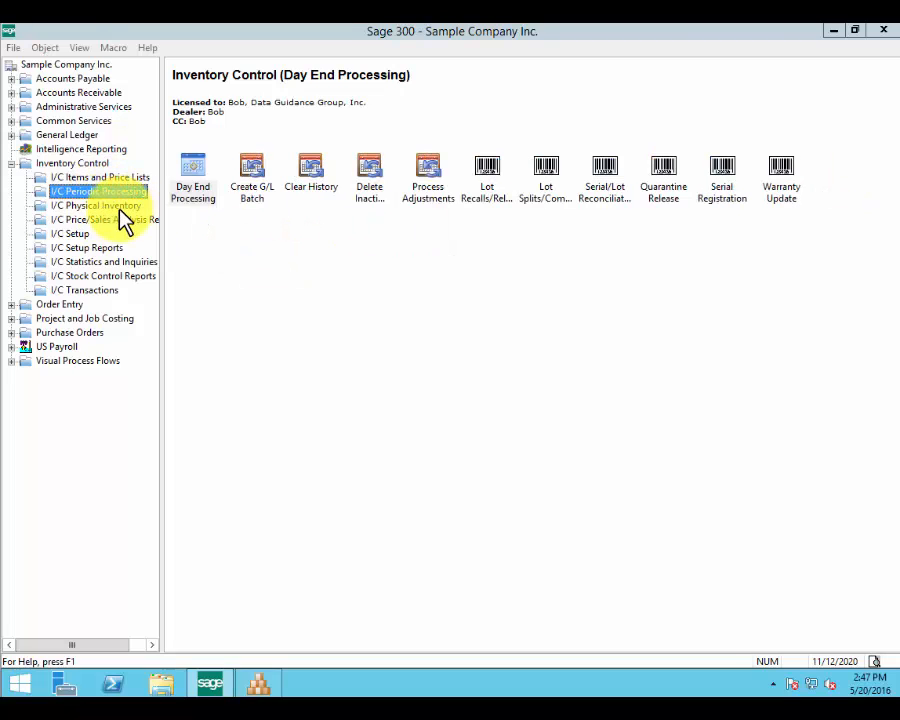
left_click(66, 236)
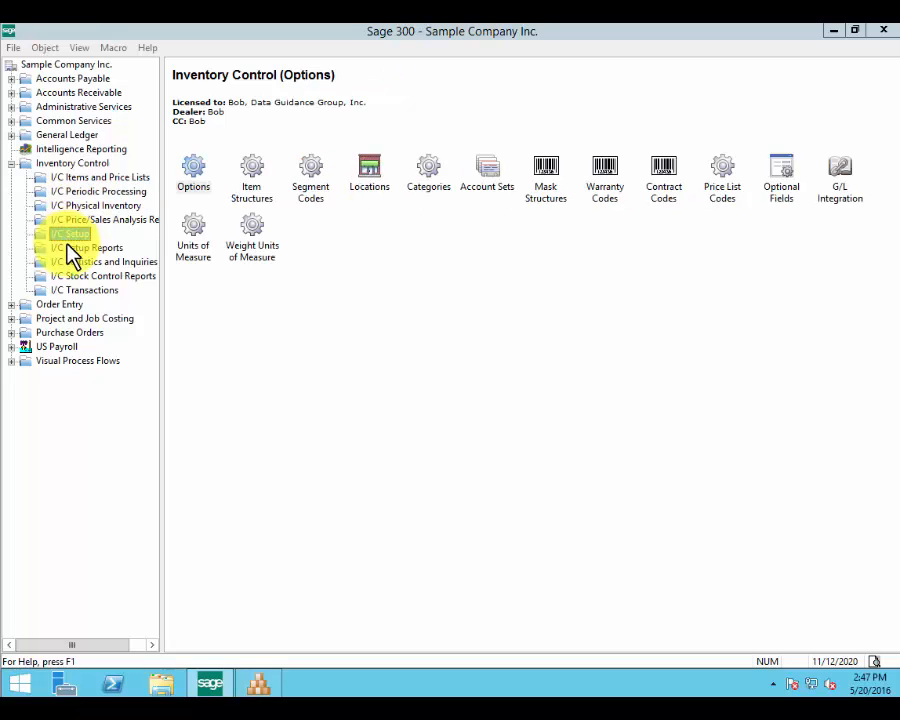
left_click(371, 176)
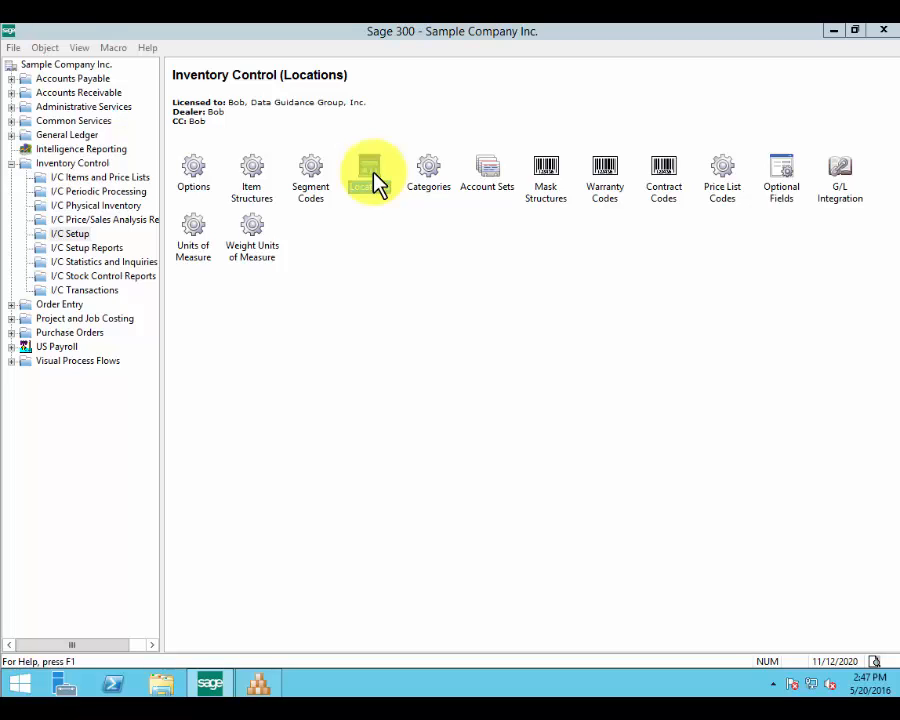
left_click(97, 248)
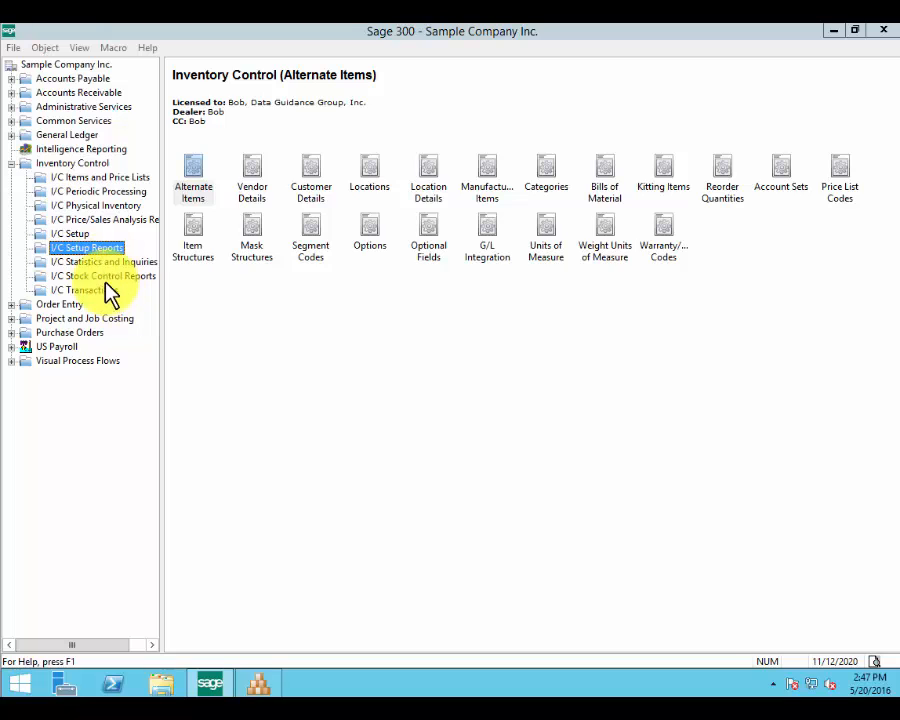
left_click(103, 276)
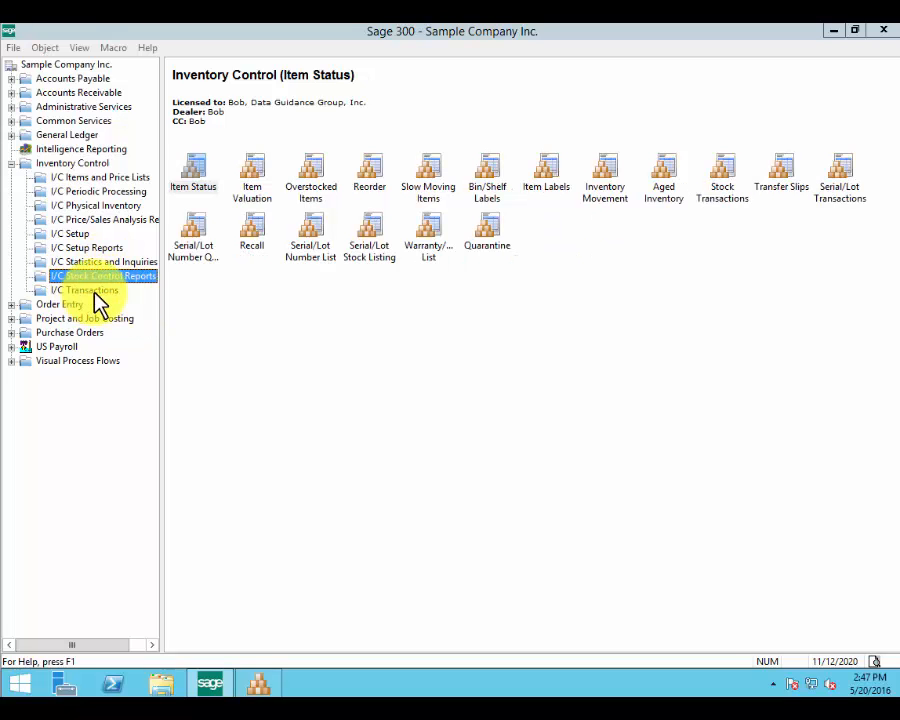
View the I/C Transactions functions, then open the Order Entry screen from O/E Transactions
left_click(95, 292)
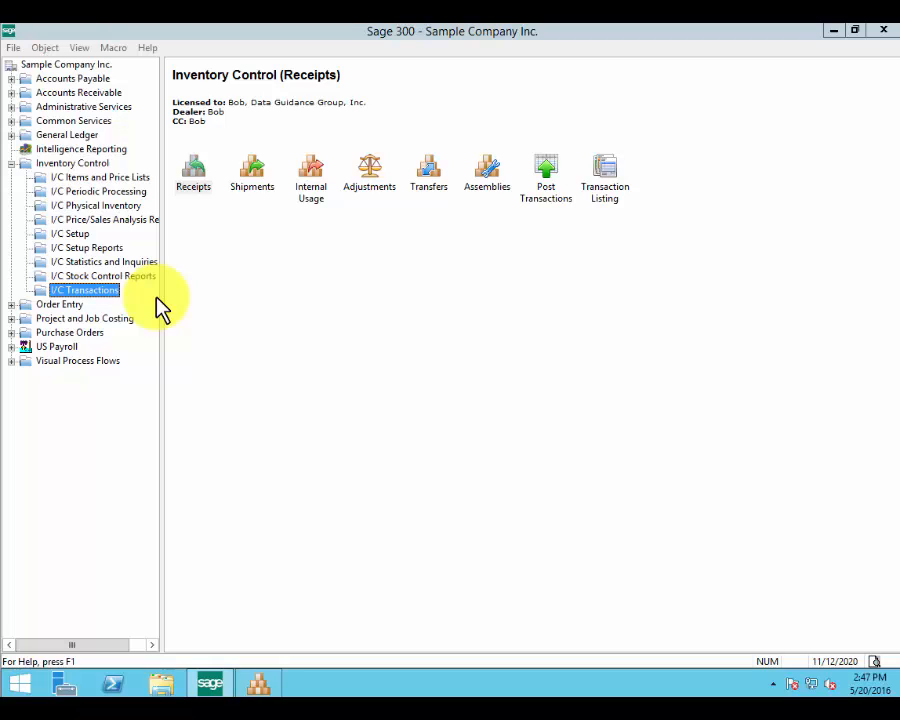
left_click(11, 163)
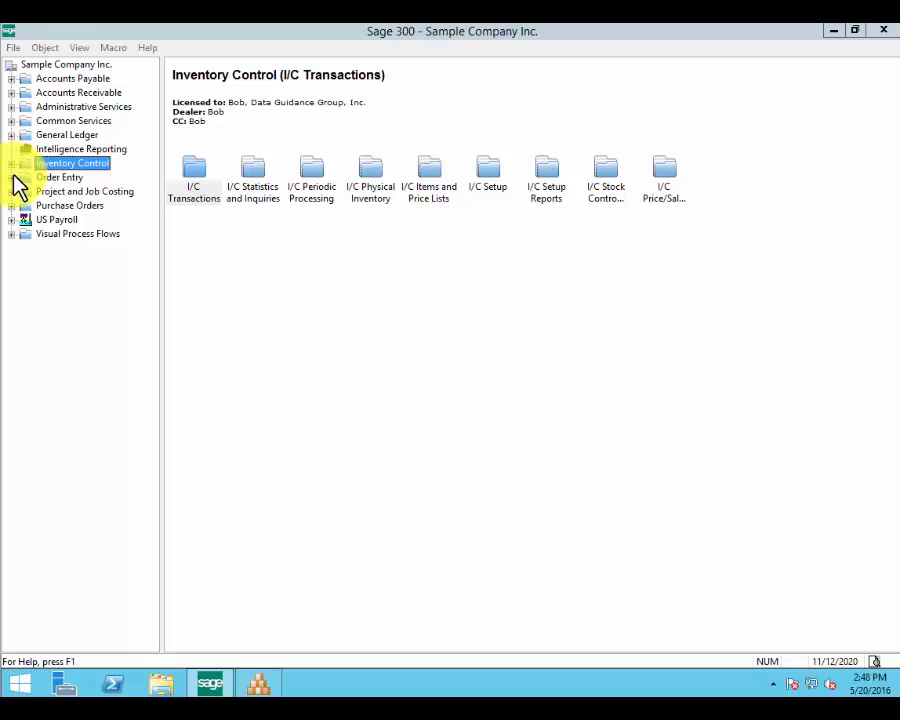
left_click(11, 177)
left_click(57, 192)
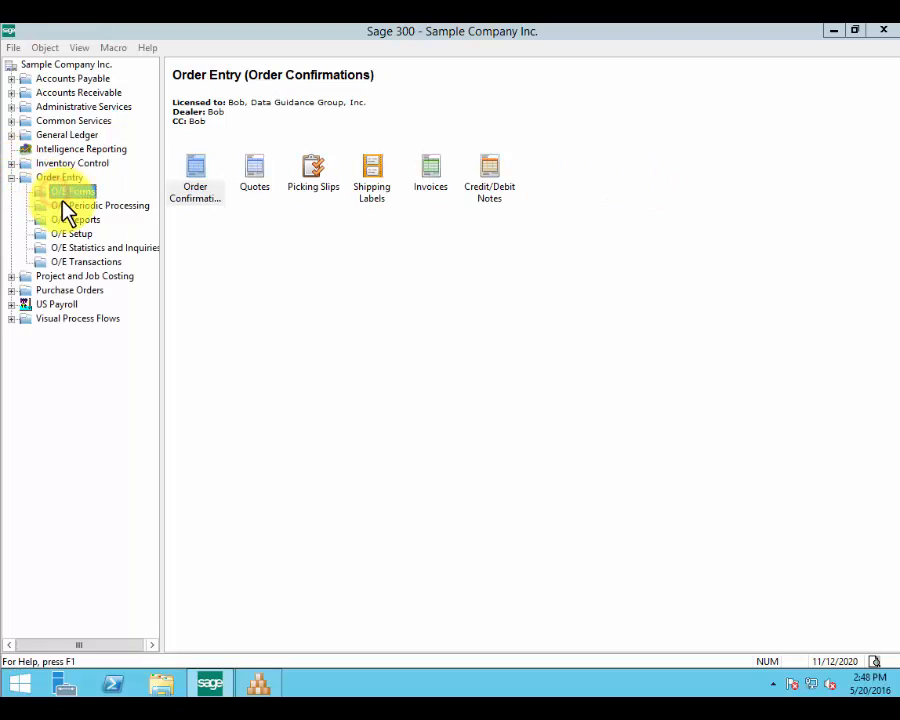
left_click(90, 261)
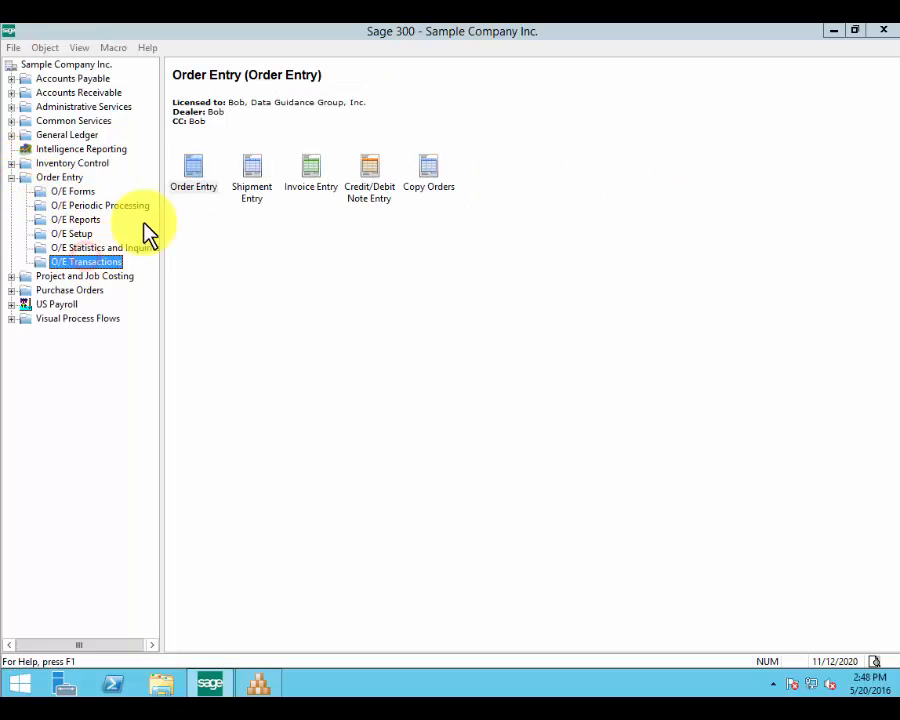
double_click(196, 174)
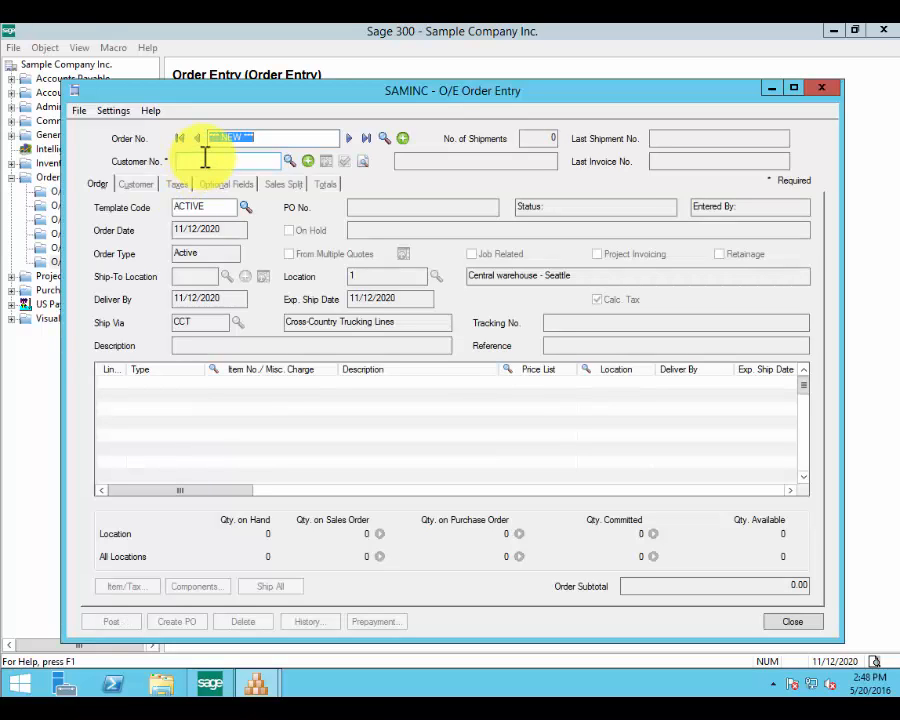
Search the customers by Customer Name containing the person's surname and select the matching customer for the new order
left_click(205, 157)
left_click(288, 162)
left_click(240, 156)
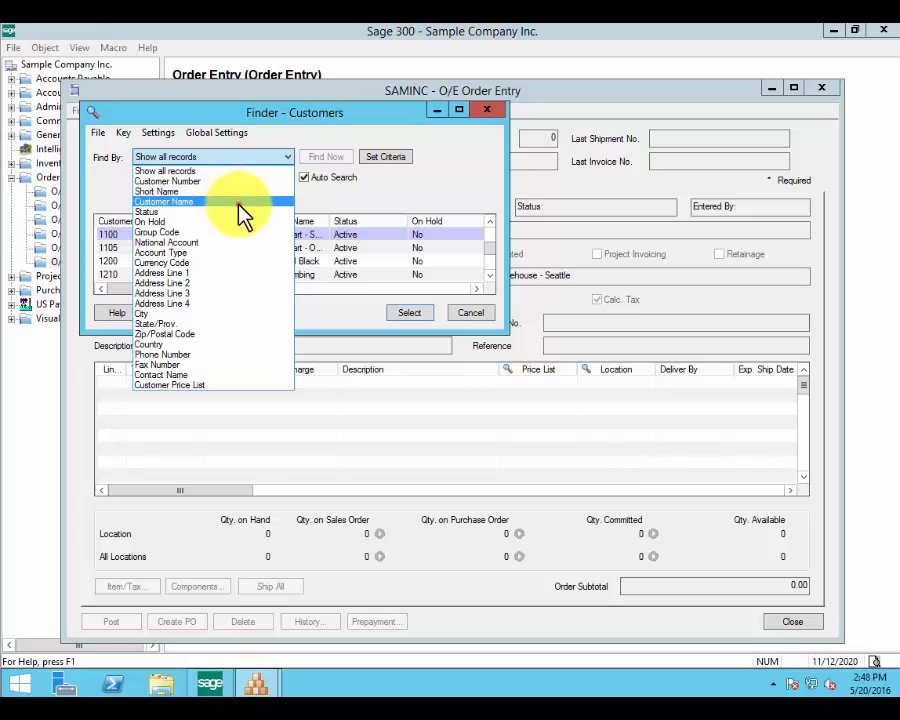
left_click(240, 202)
left_click(216, 196)
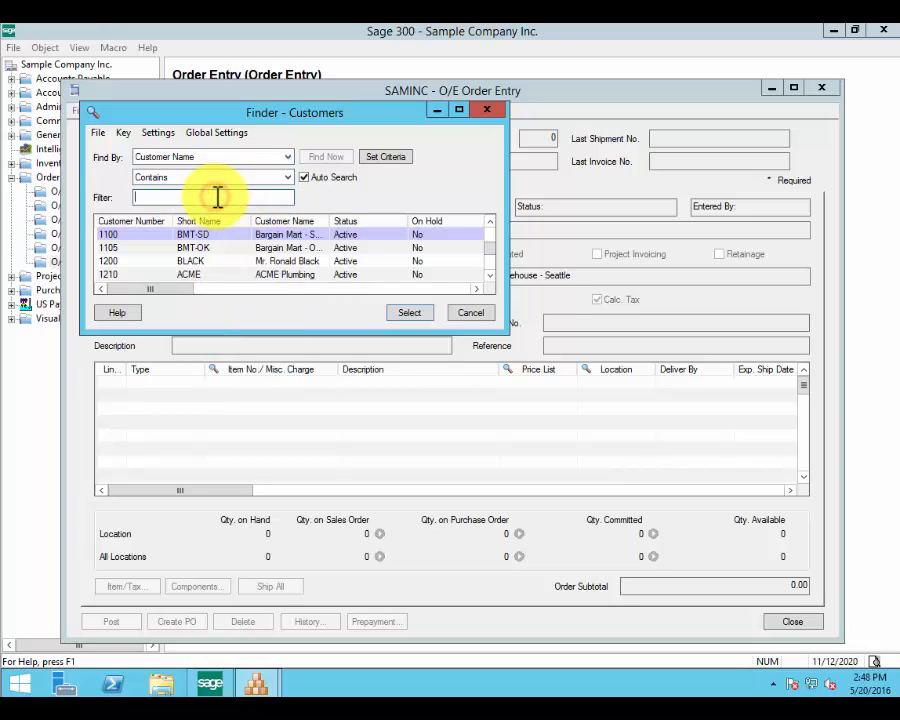
key("Return")
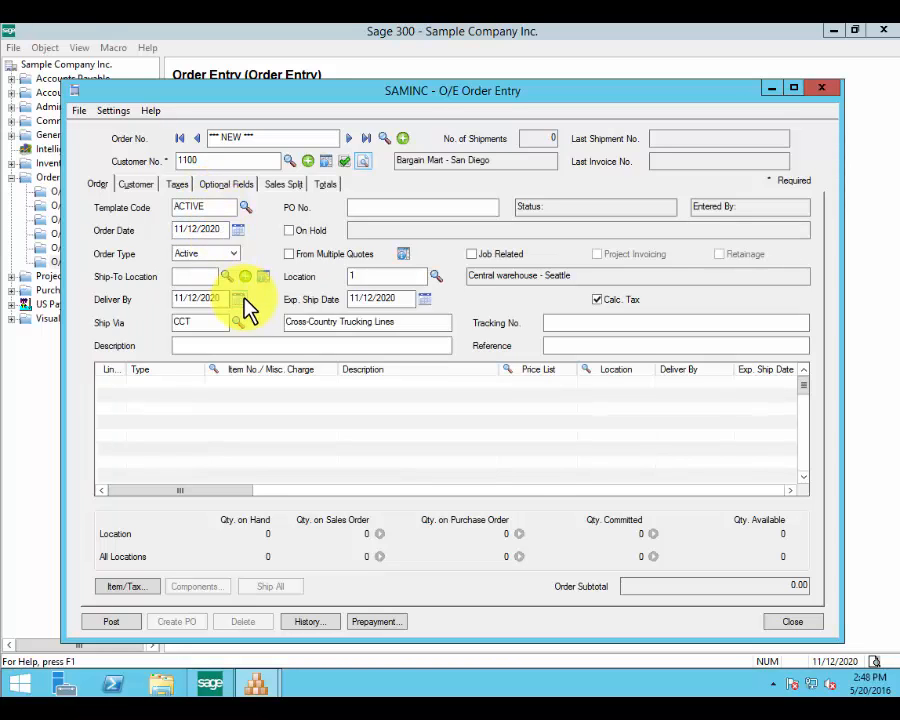
left_click(289, 161)
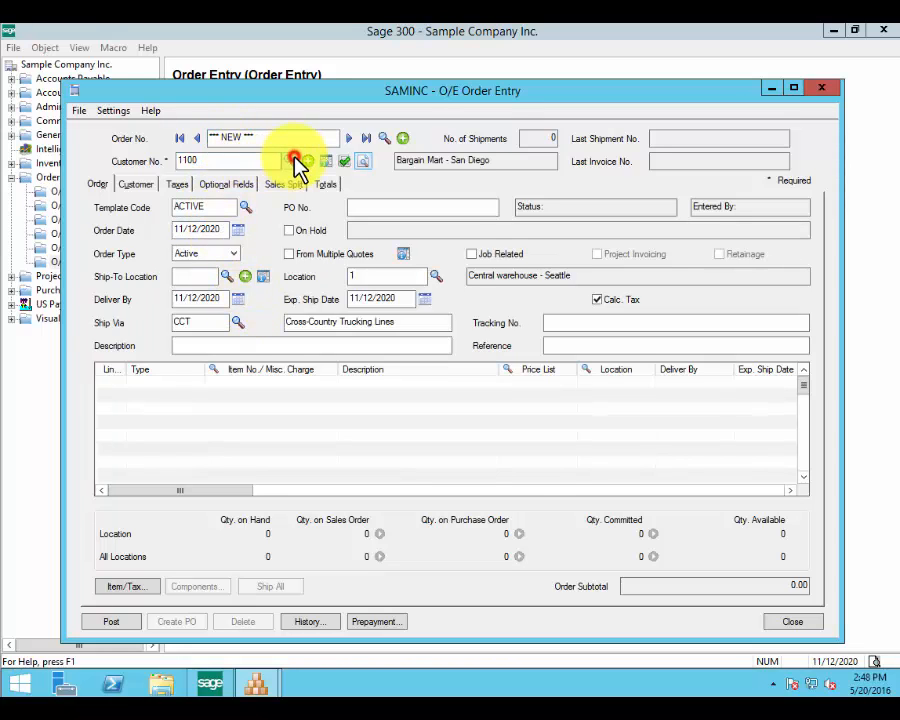
left_click(190, 196)
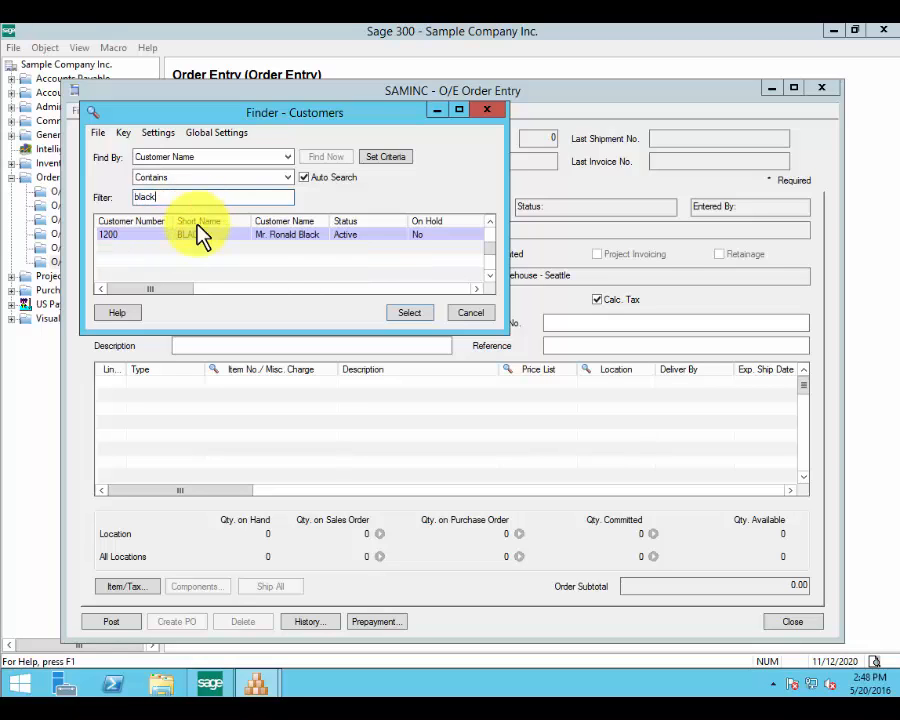
left_click(237, 234)
left_click(408, 314)
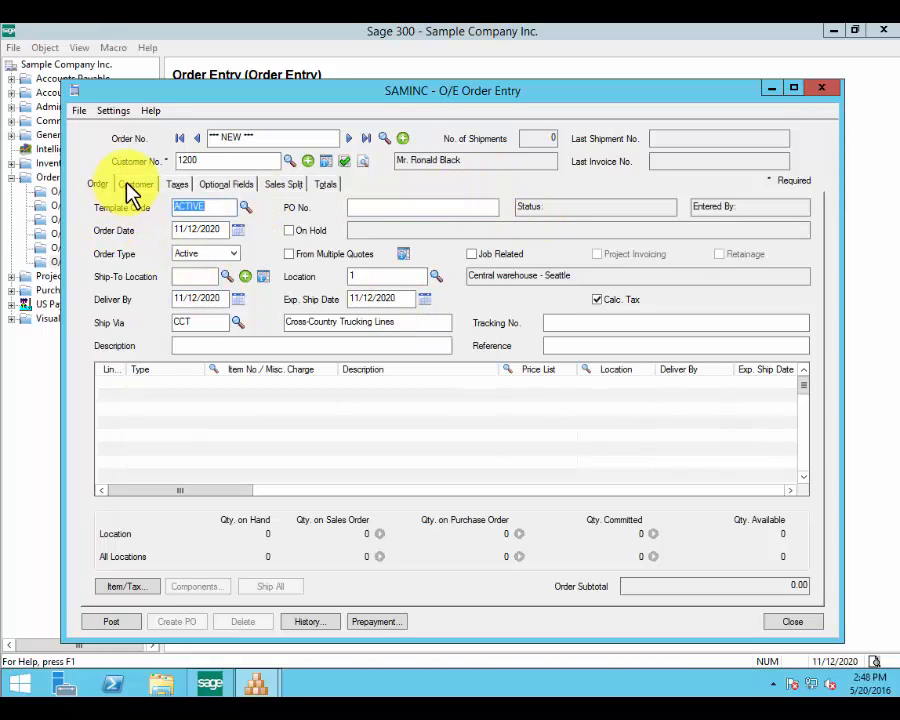
Review the order's Customer, Taxes, Optional Fields, Sales Split and Totals pages and return to the Order page
left_click(135, 183)
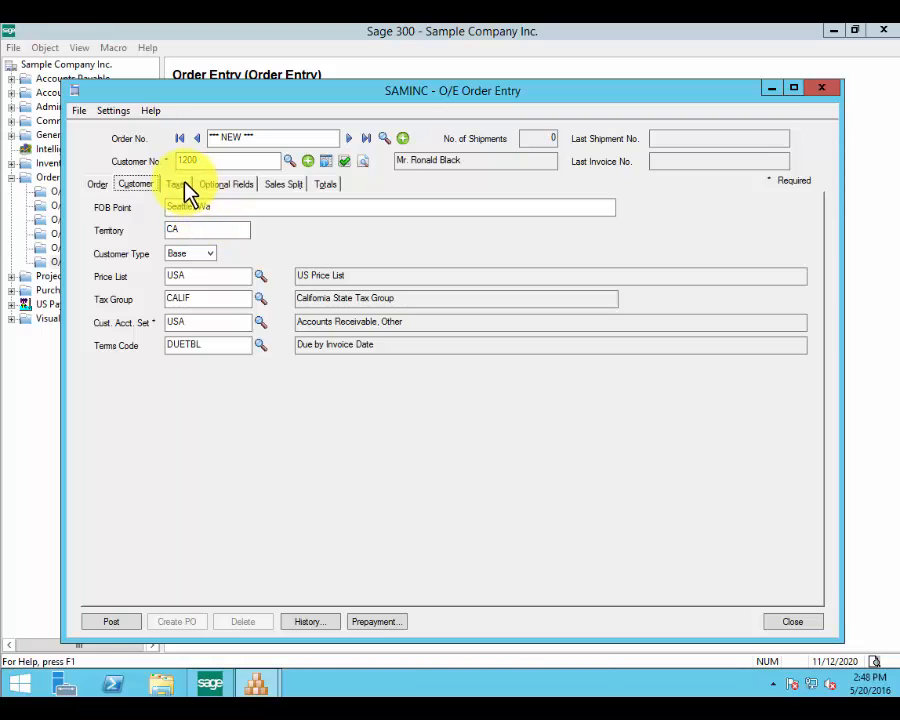
left_click(183, 185)
left_click(224, 186)
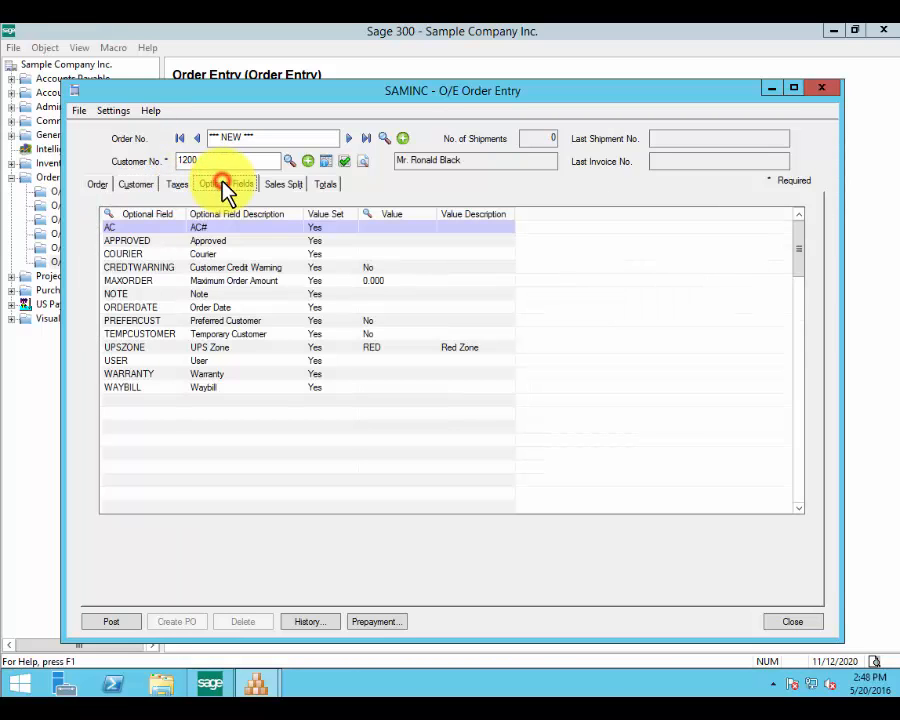
left_click(301, 186)
left_click(322, 184)
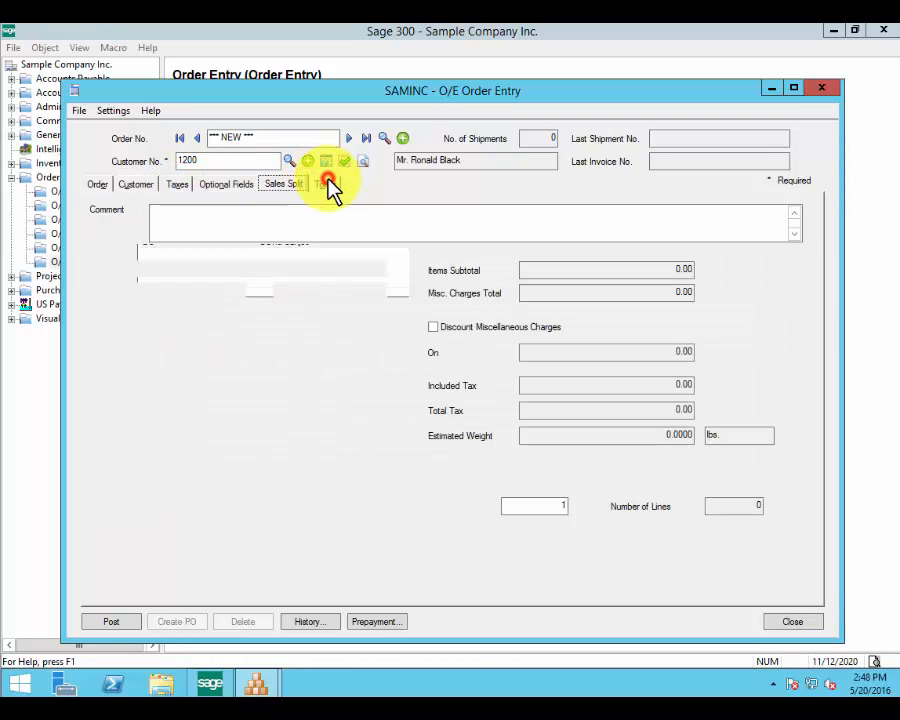
left_click(97, 184)
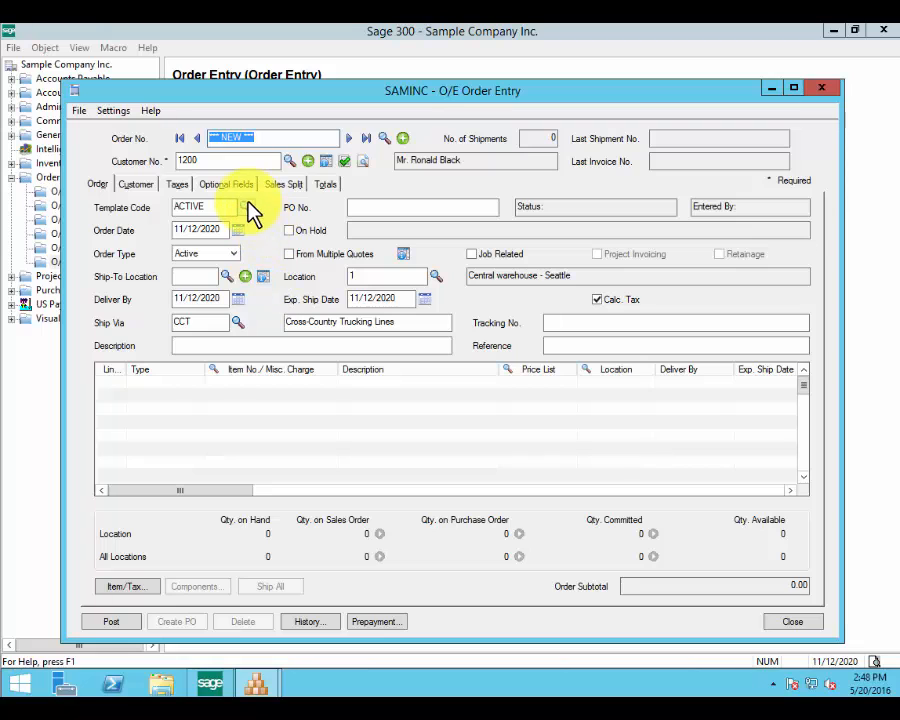
View the customer's bill-to address and the order's ship-to address, closing each window
left_click(326, 161)
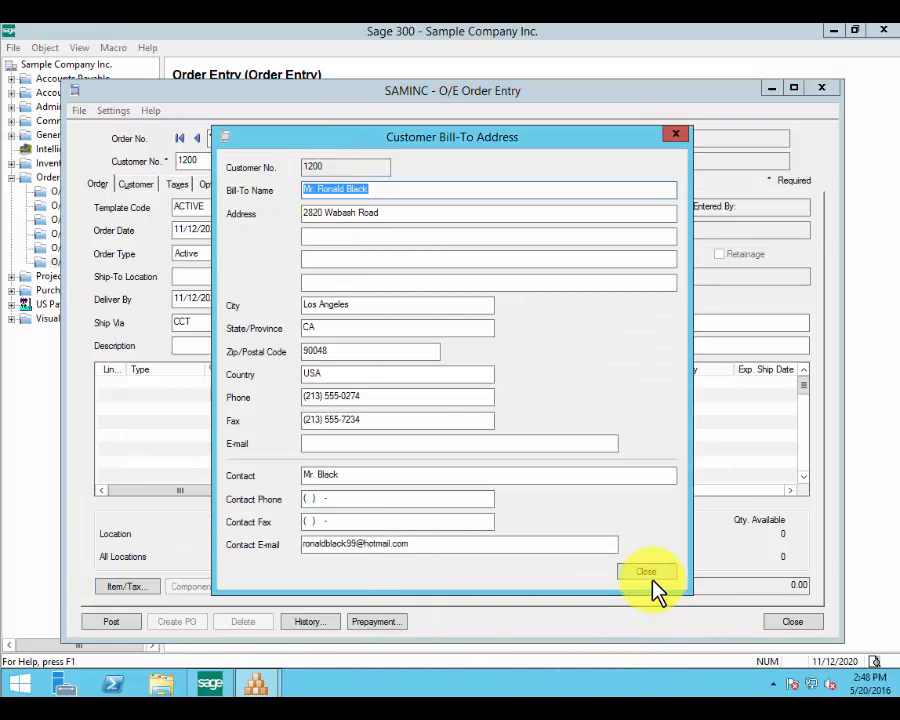
left_click(646, 572)
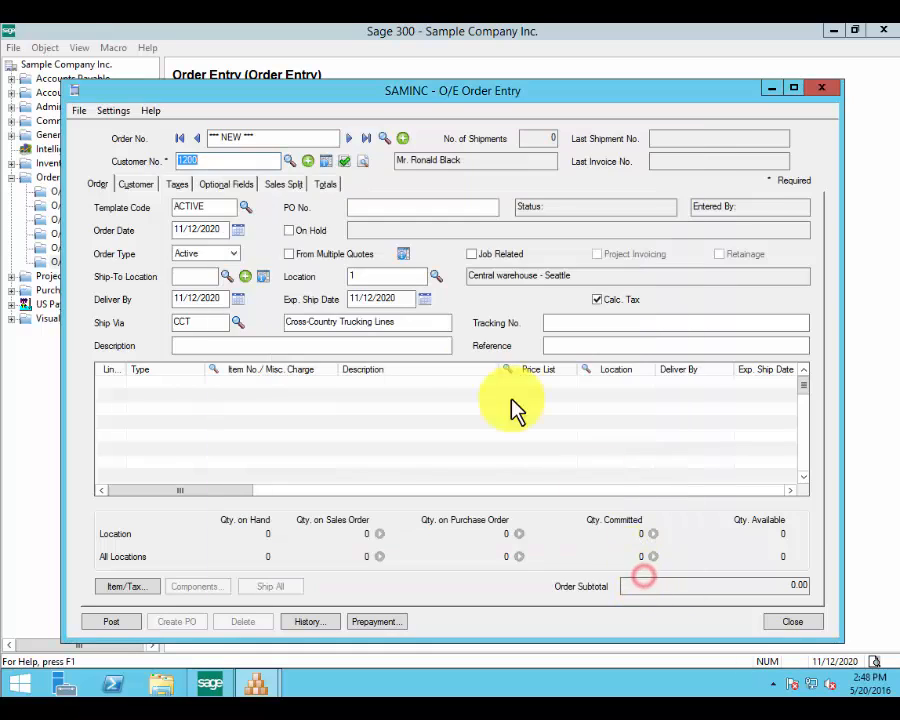
left_click(261, 277)
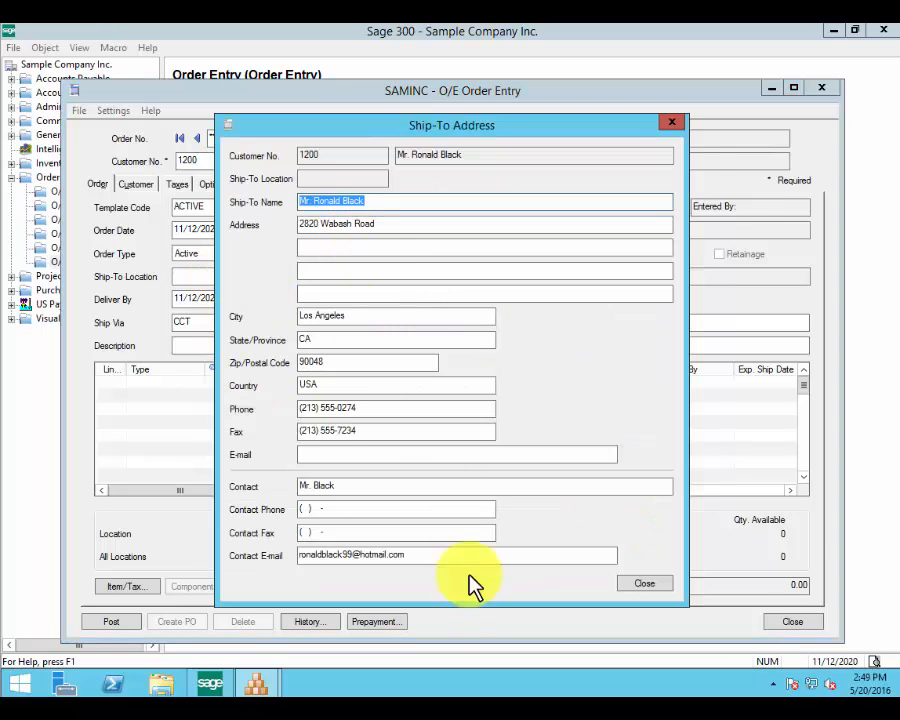
left_click(645, 586)
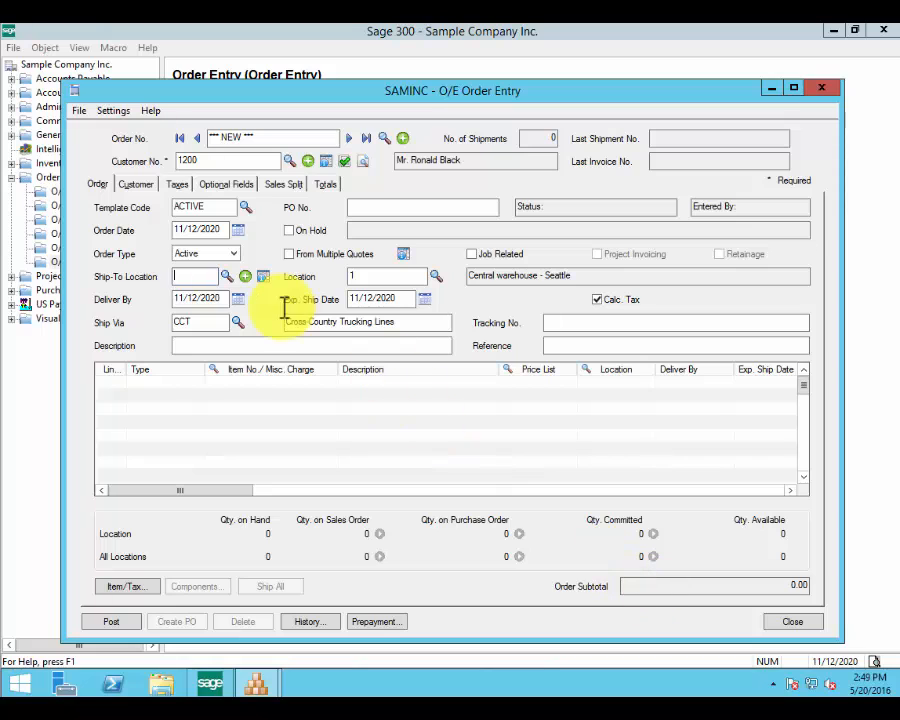
Set the order's ship-to location to WAREHS, the customer's warehouse
left_click(224, 277)
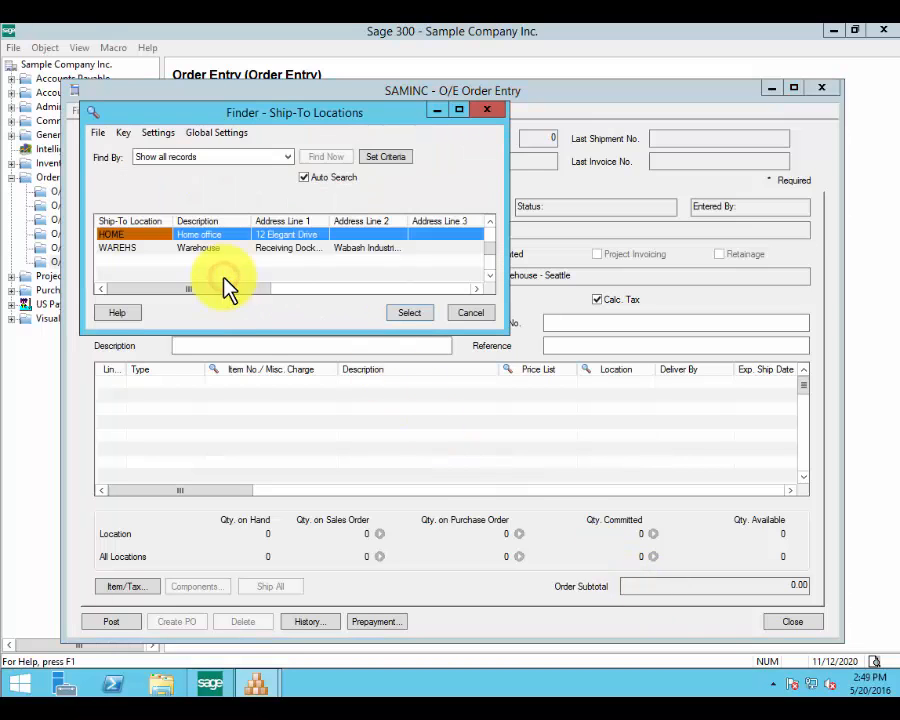
left_click(192, 236)
left_click(196, 248)
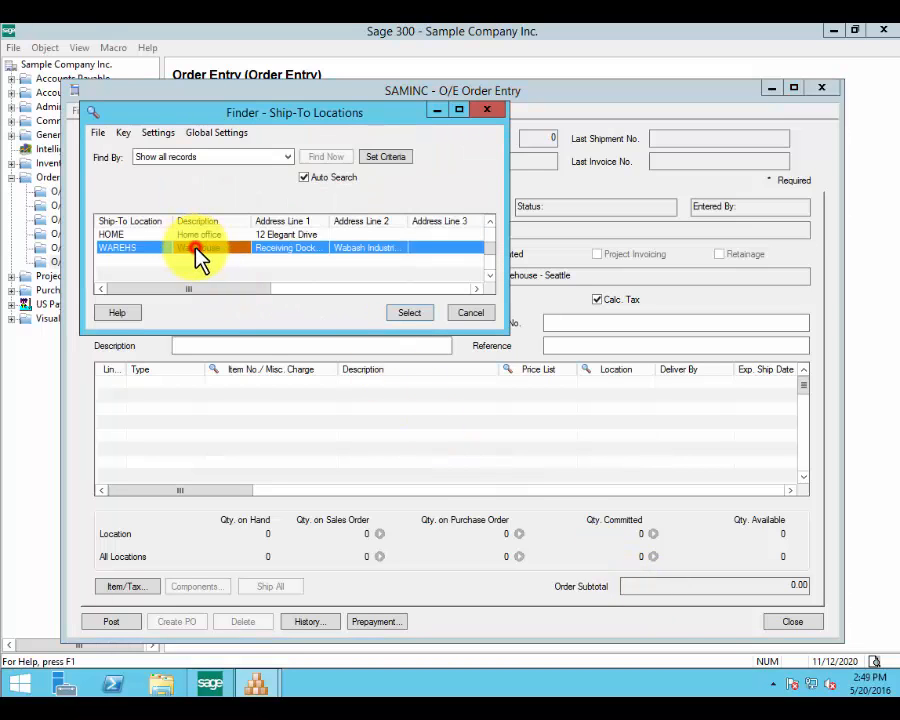
left_click(412, 313)
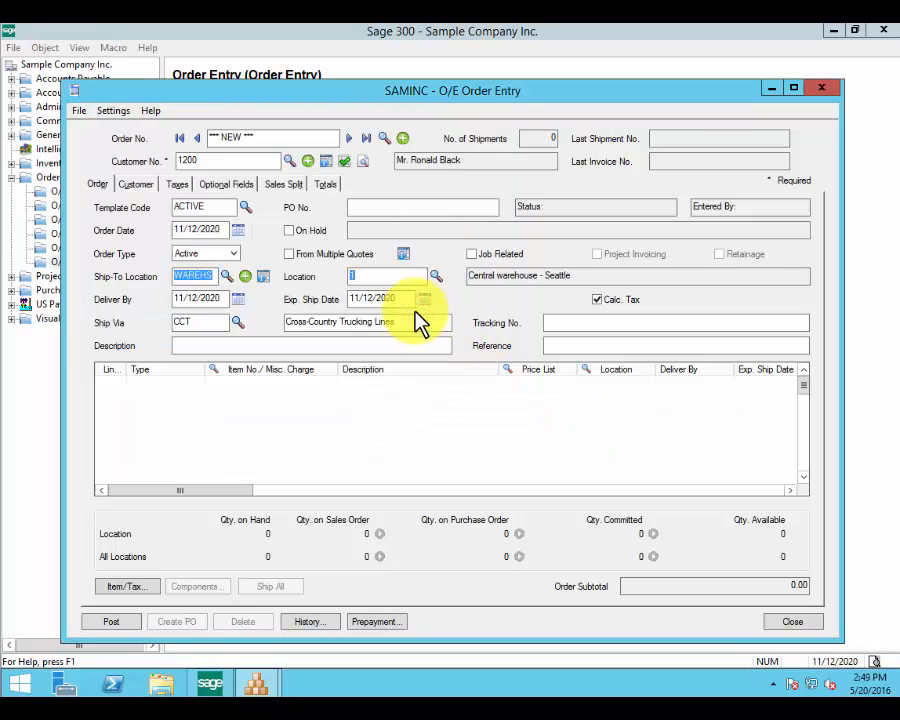
Set the ship-via code to GFS, Global Freight Service, and fill in the order's PO number
left_click(238, 321)
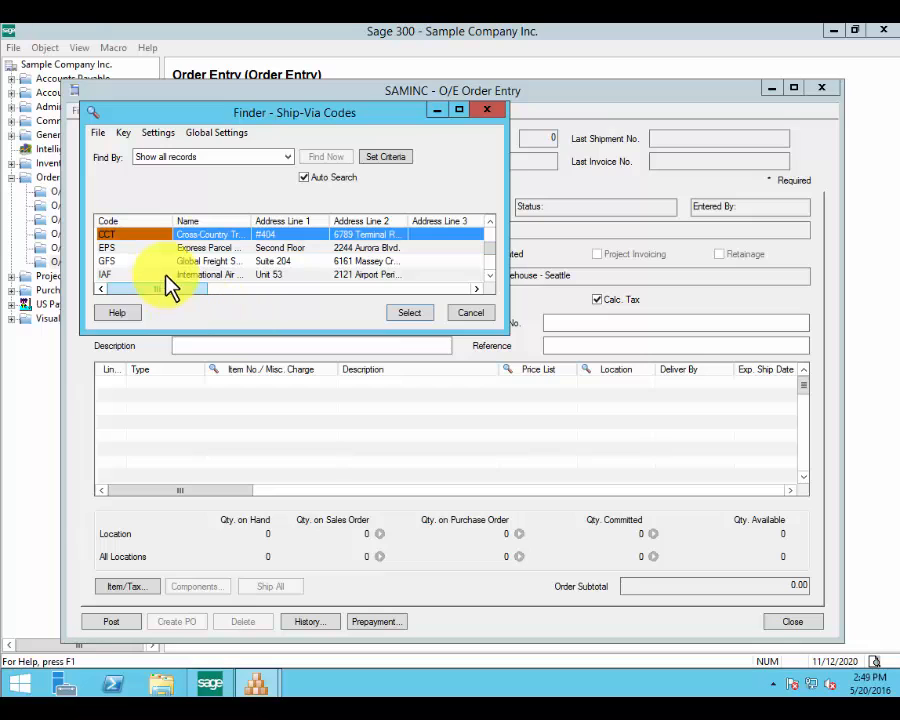
left_click(155, 260)
left_click(405, 313)
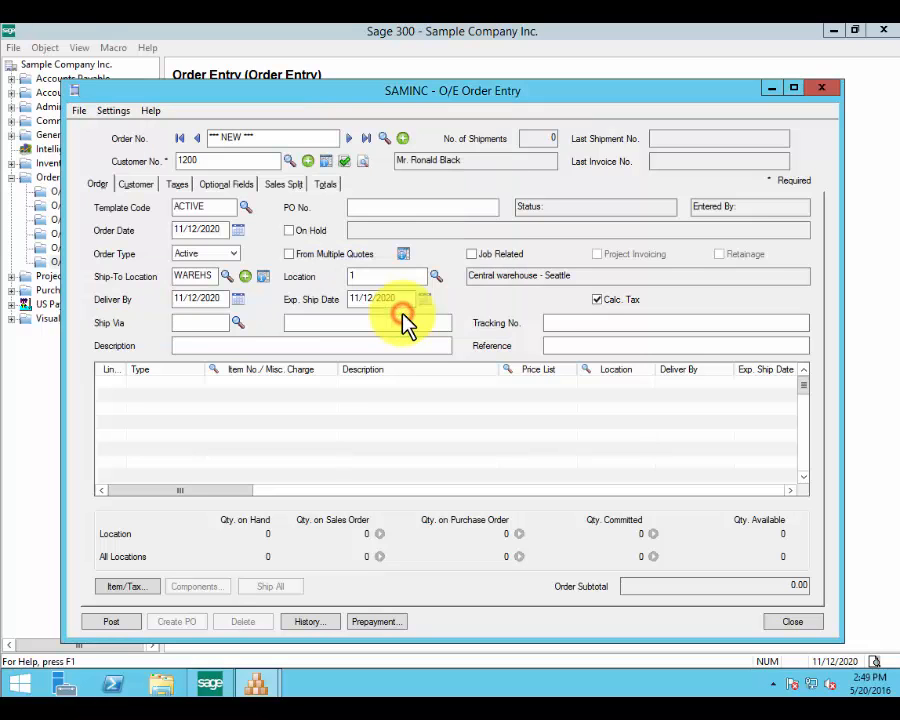
left_click(398, 204)
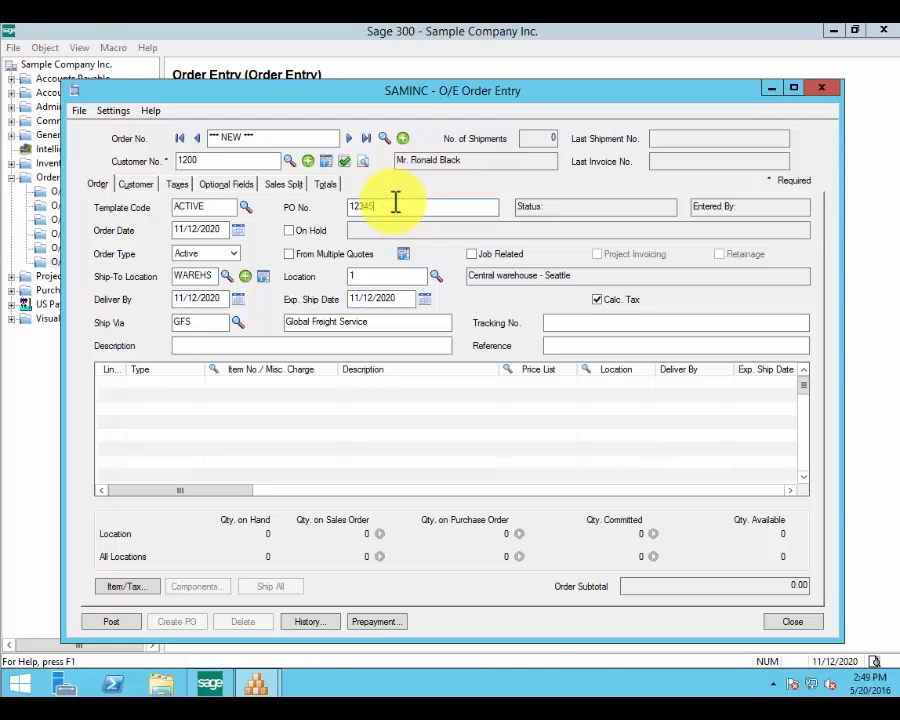
key("Tab")
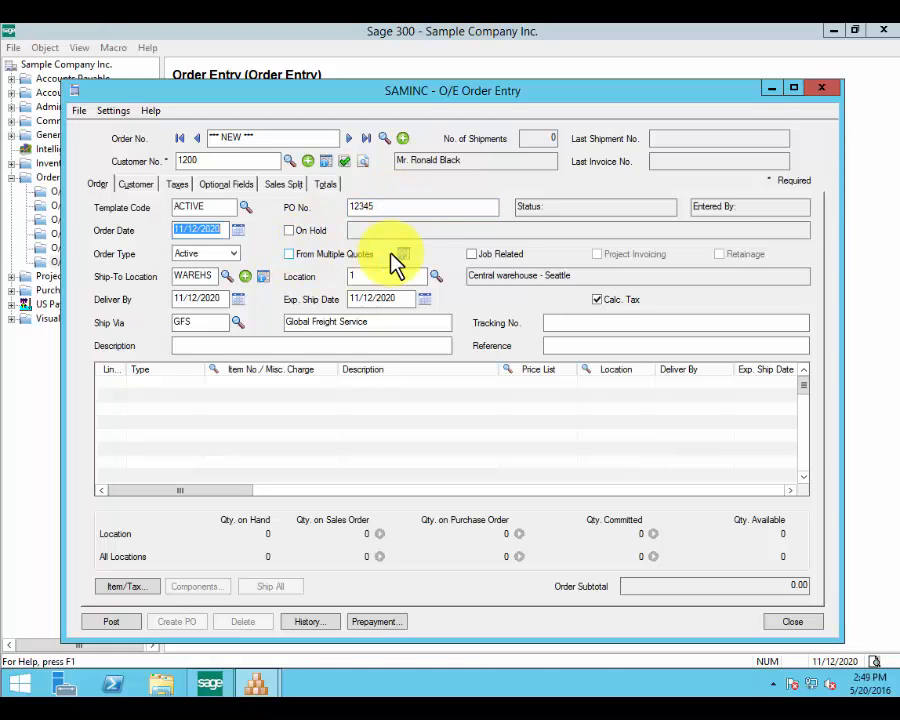
Look at the window for creating an order from multiple quotes and close it without choosing a quote
left_click(401, 256)
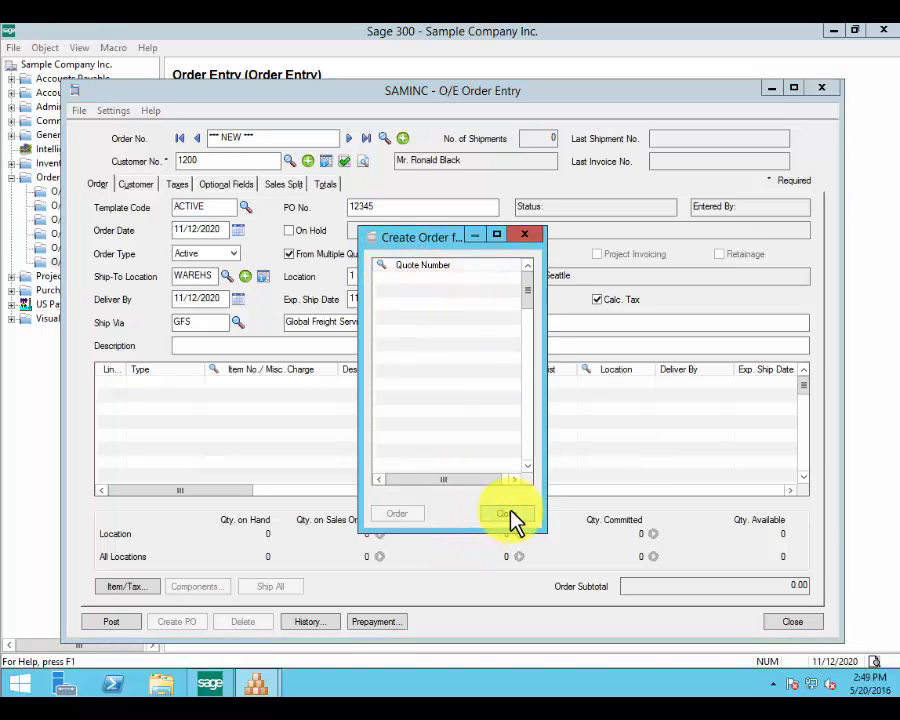
left_click(507, 513)
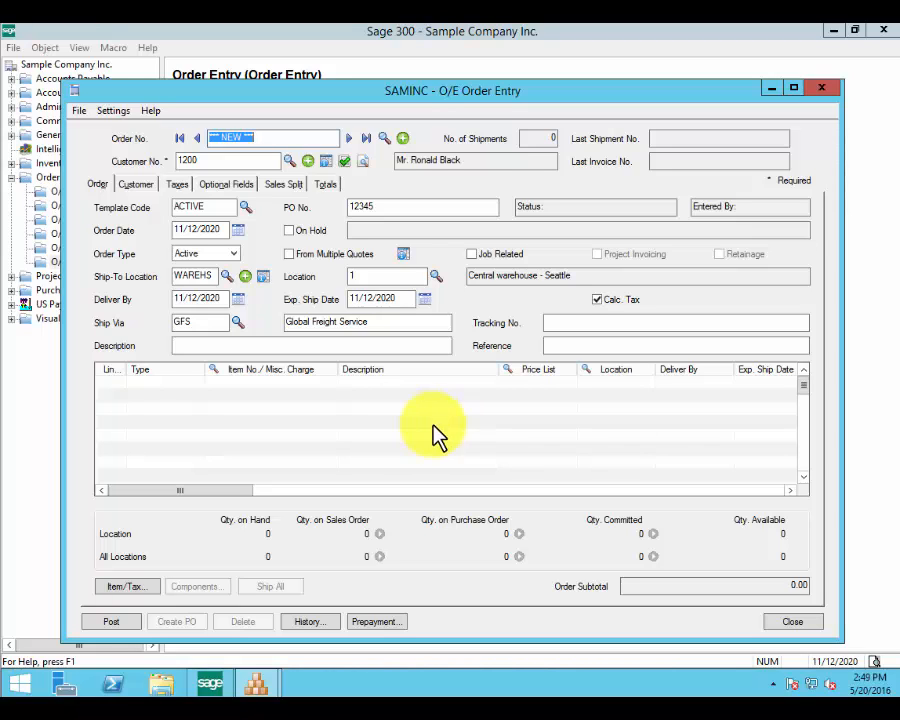
left_click(404, 257)
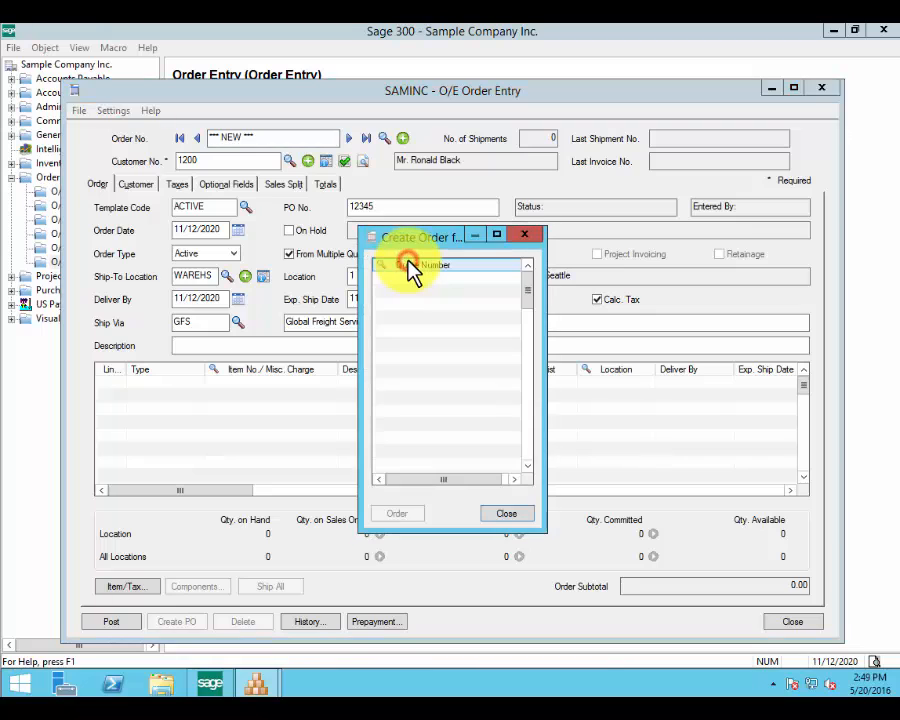
left_click(503, 516)
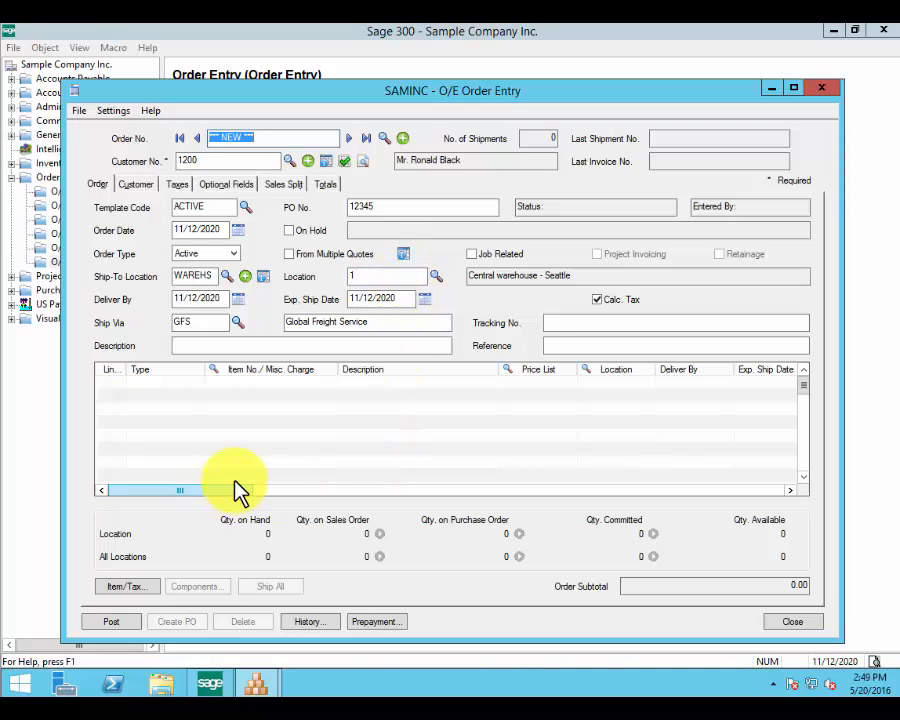
Add an order line for item C2-230/Y, 2300 Series Posture Chair, found by searching item descriptions containing "chair"
left_click(155, 387)
left_click(249, 386)
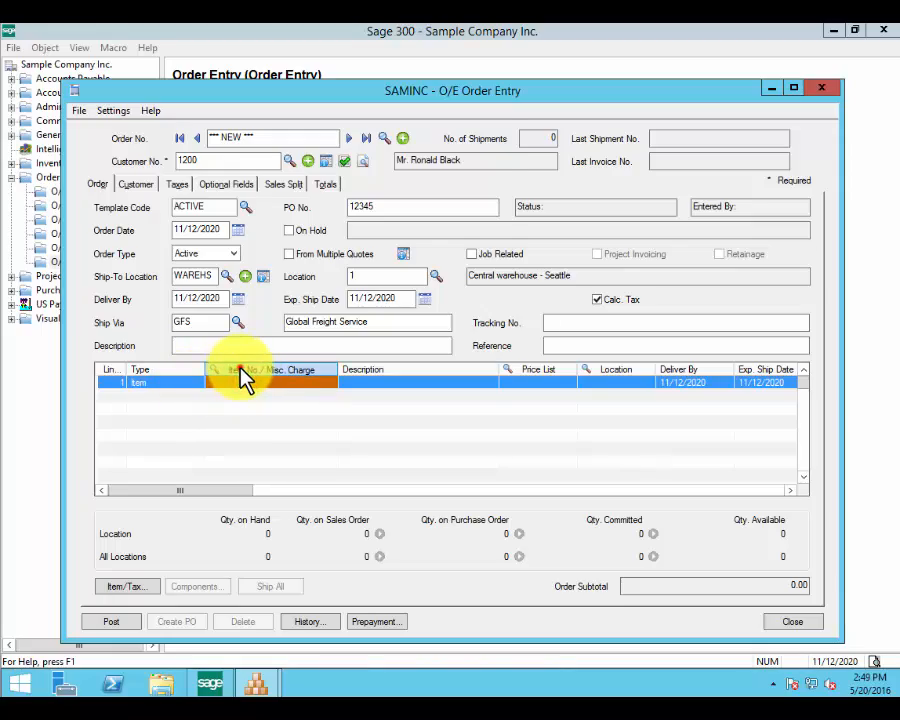
left_click(241, 368)
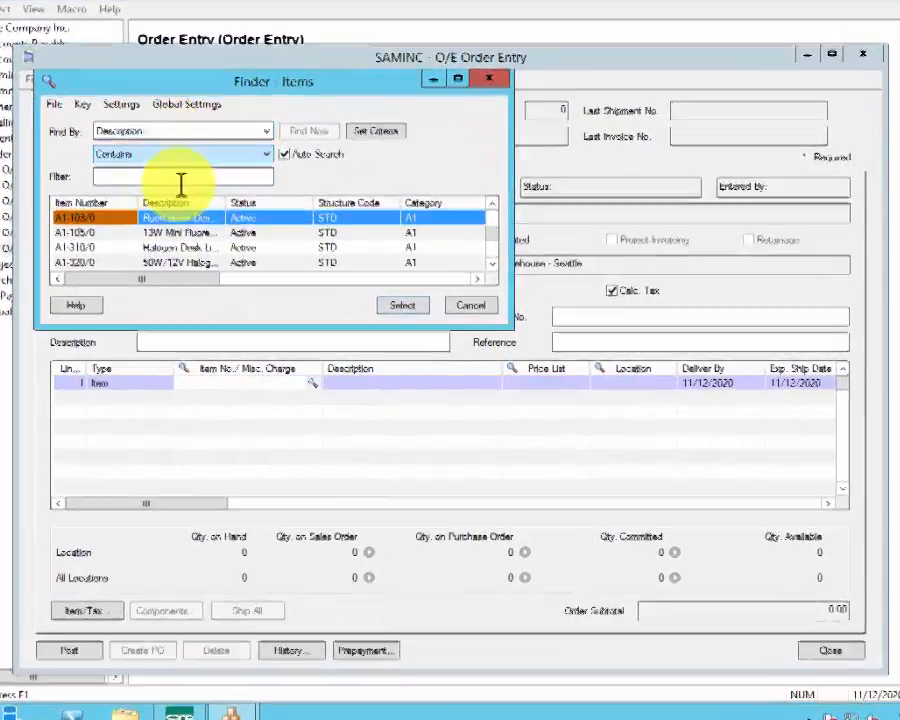
left_click(213, 196)
type("chair")
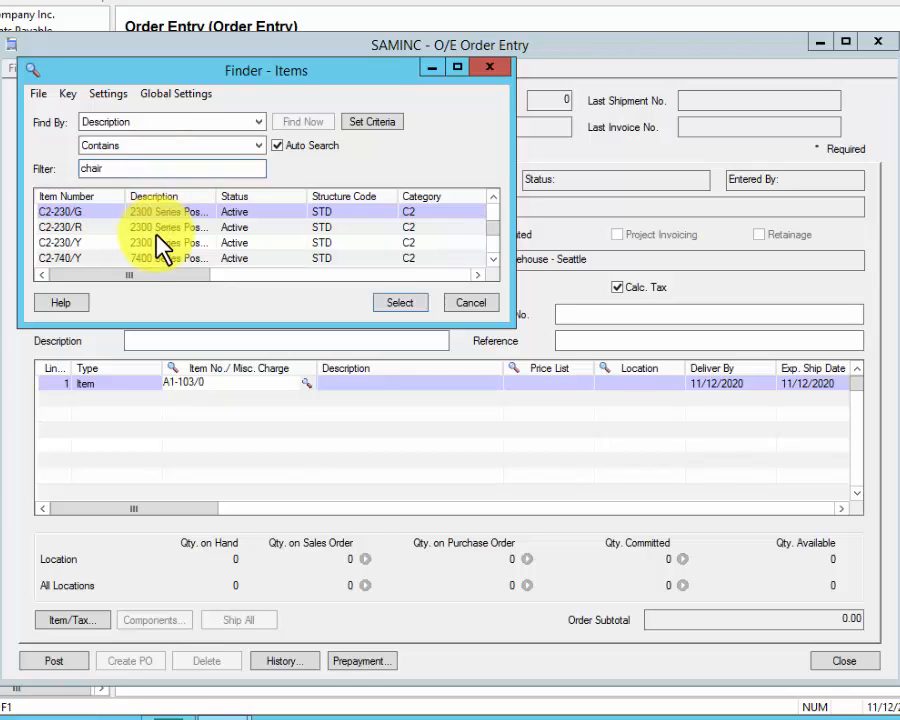
left_click(167, 242)
left_click(398, 302)
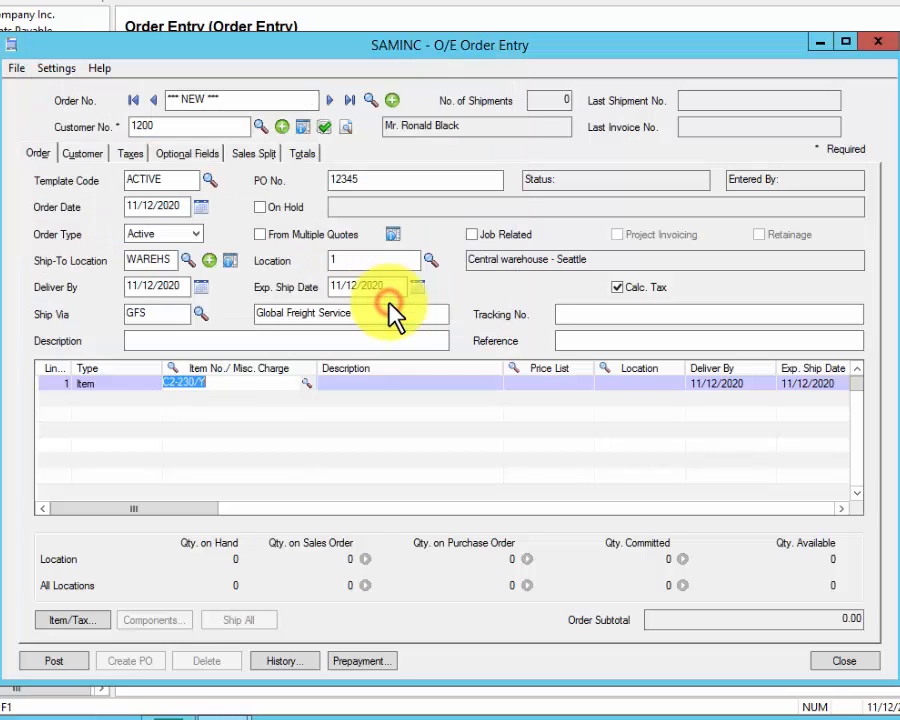
key("Tab")
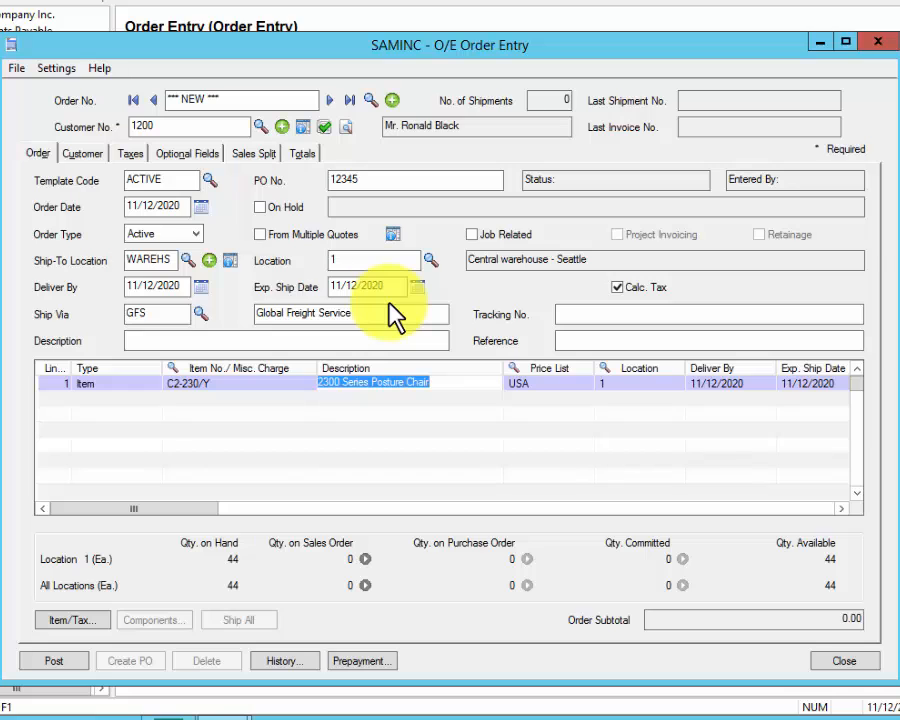
Set the posture chair line's quantity ordered to 3 and check its available units of measure without changing the unit
key("Tab")
key("Tab")
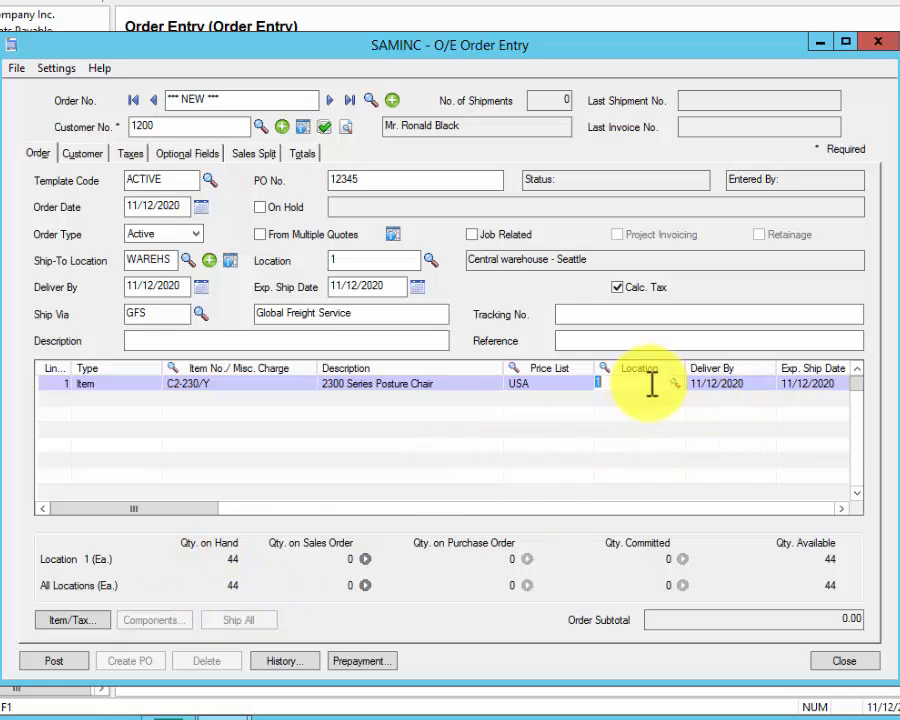
key("Tab")
key("Tab")
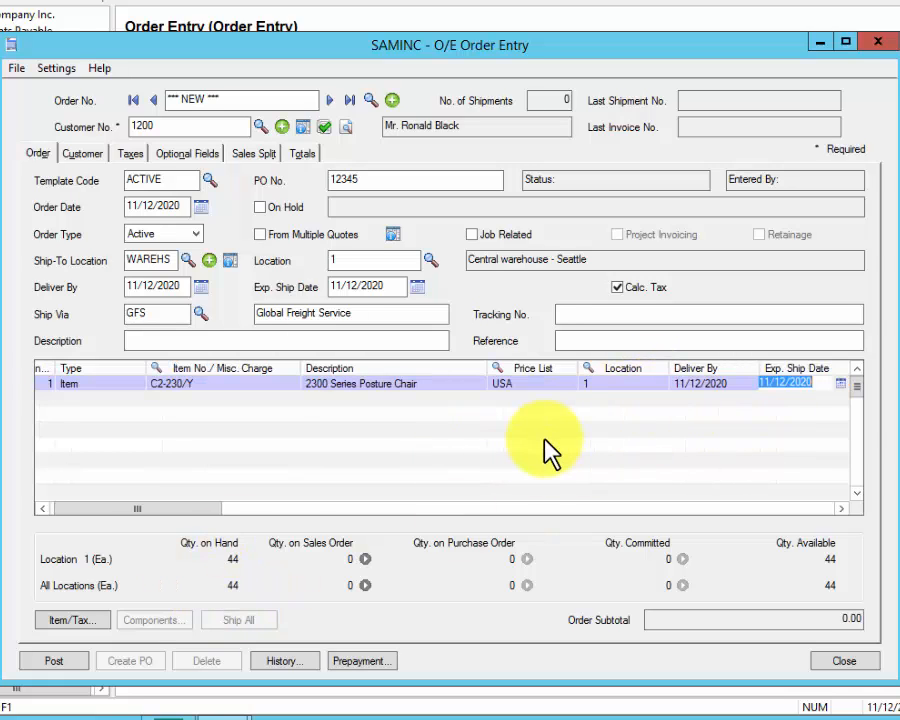
key("Tab")
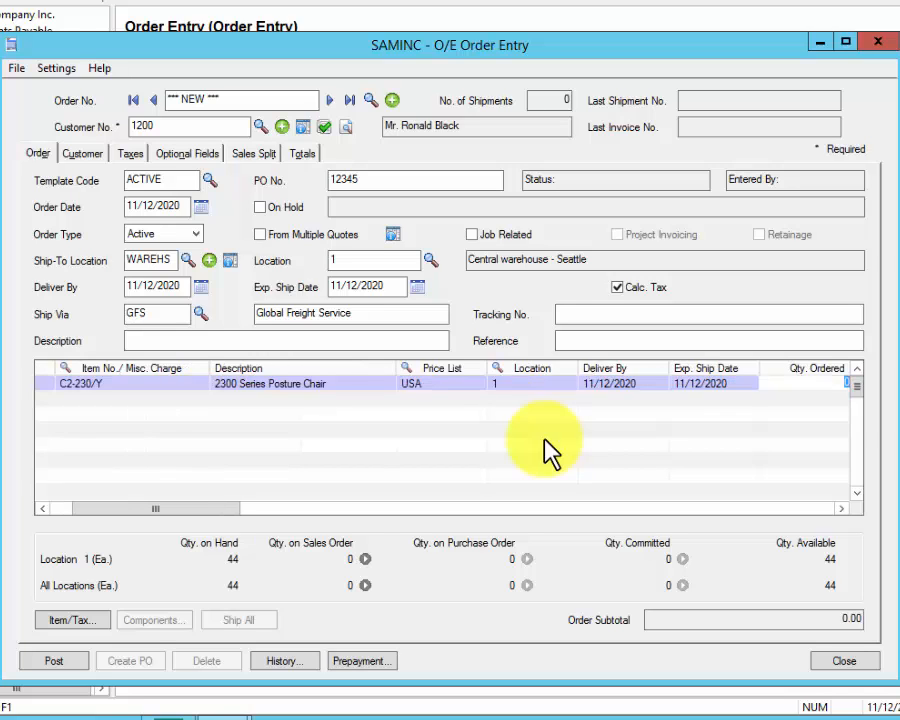
key("Tab")
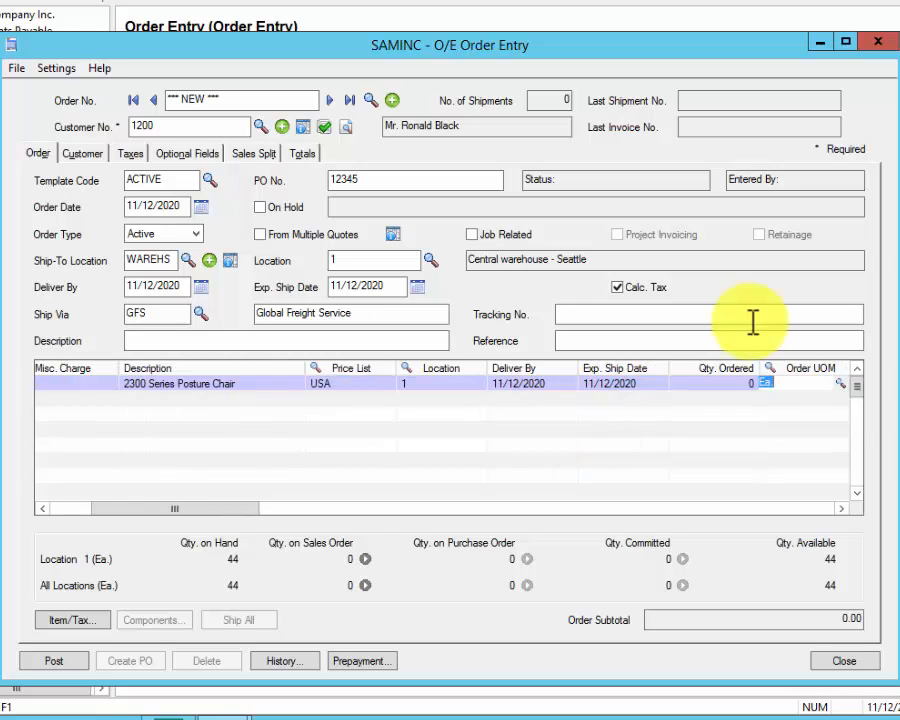
left_click(737, 386)
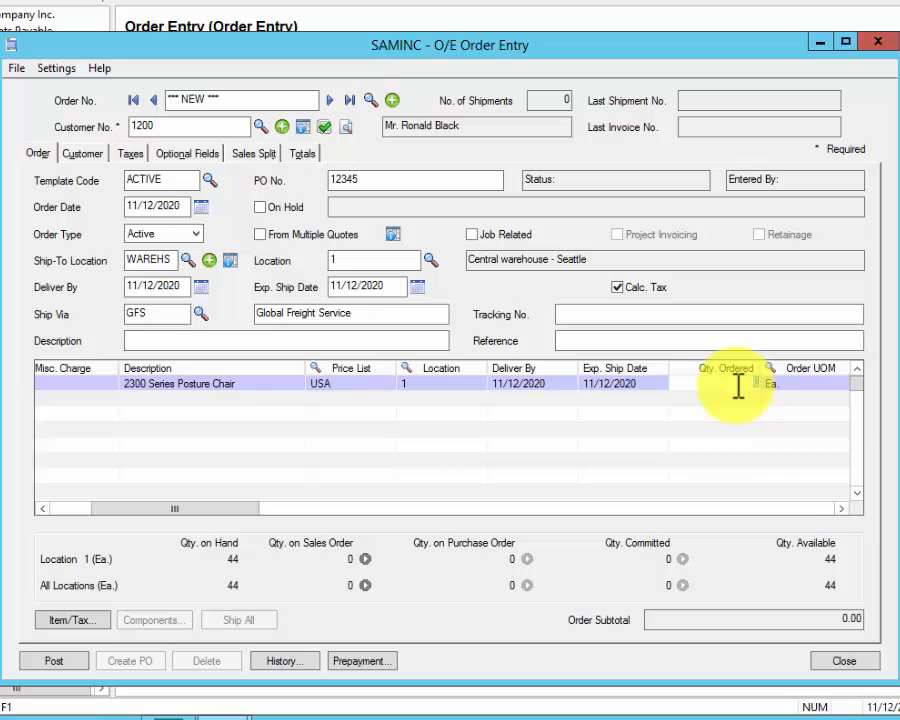
type("3")
key("Tab")
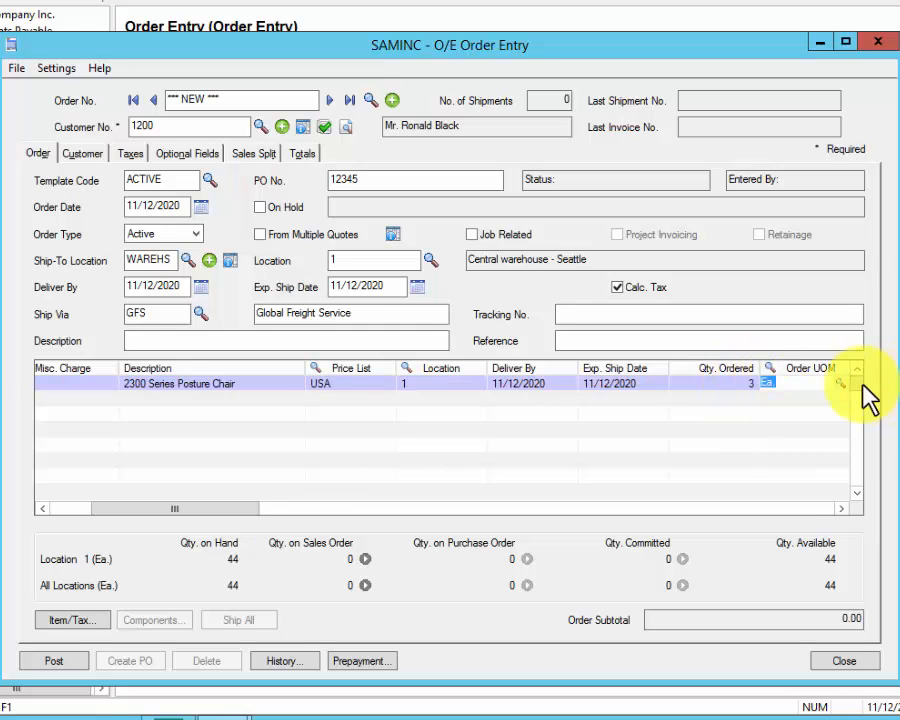
left_click(843, 384)
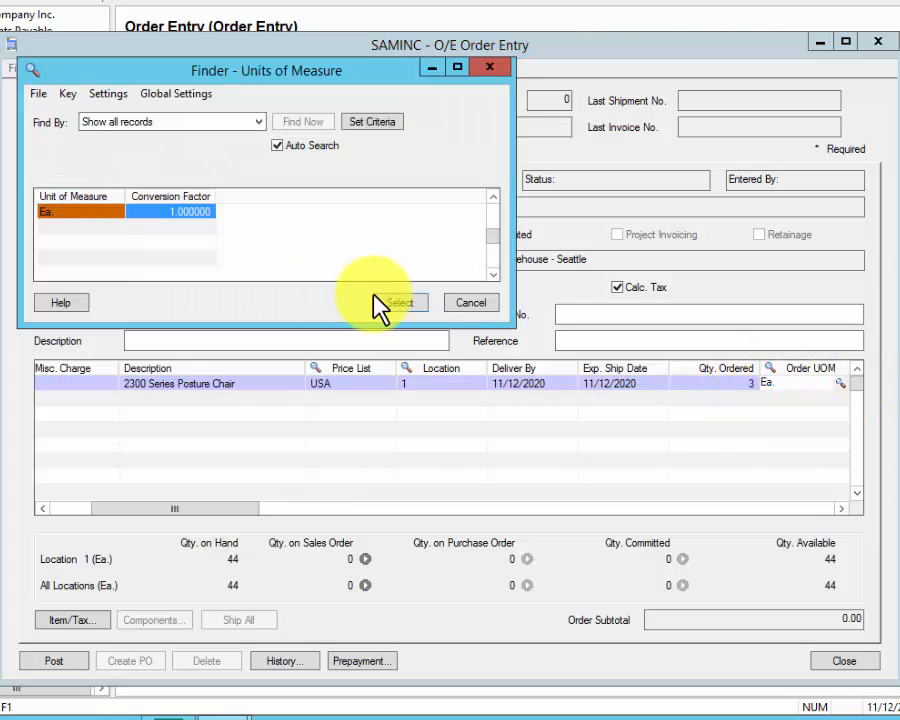
left_click(470, 304)
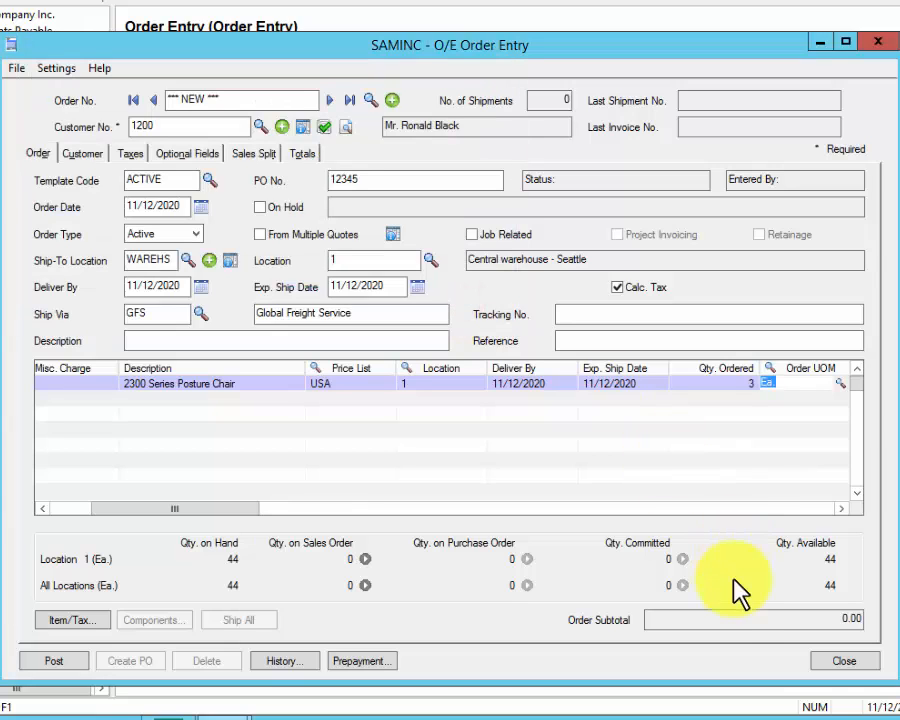
Set the chair line's unit price to the customer type D price of 108.21 from the item pricing list
left_click(842, 510)
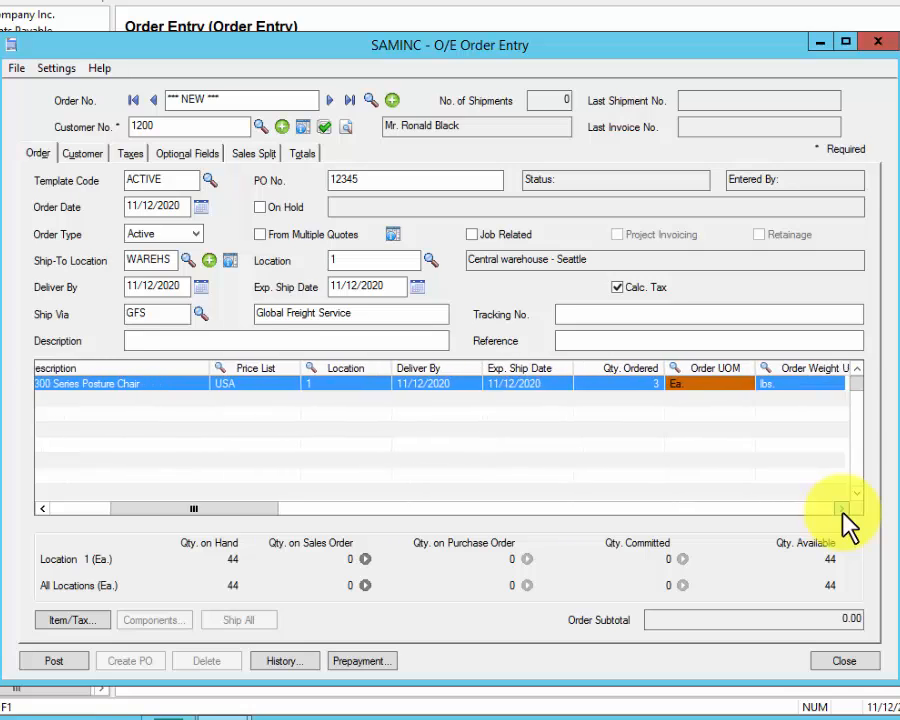
left_click(819, 508)
left_click(819, 508)
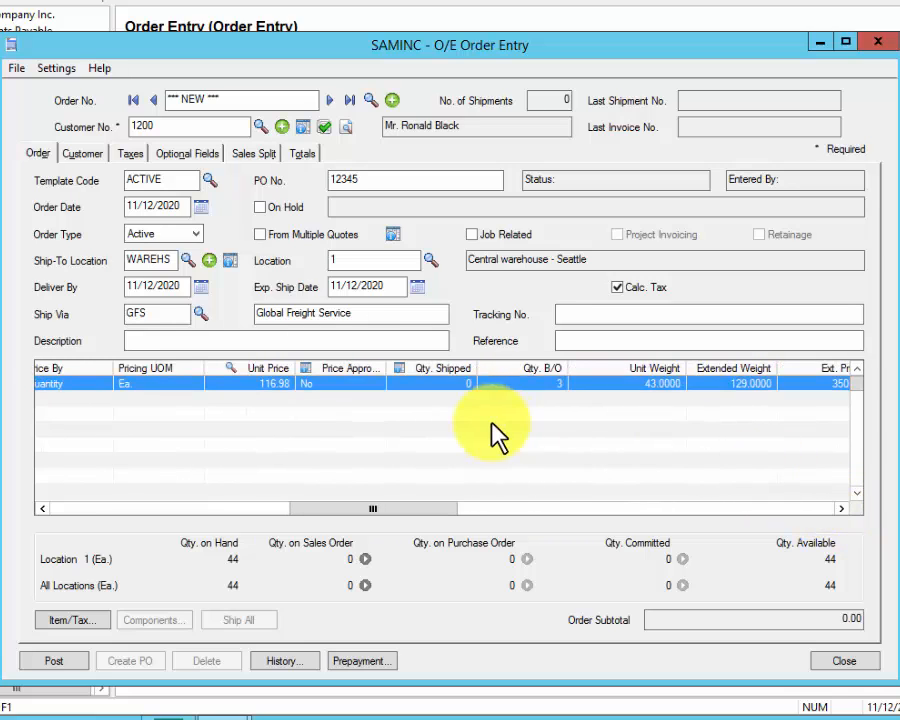
mouse_move(424, 510)
left_mouse_down()
mouse_move(350, 512)
mouse_move(413, 517)
left_mouse_up()
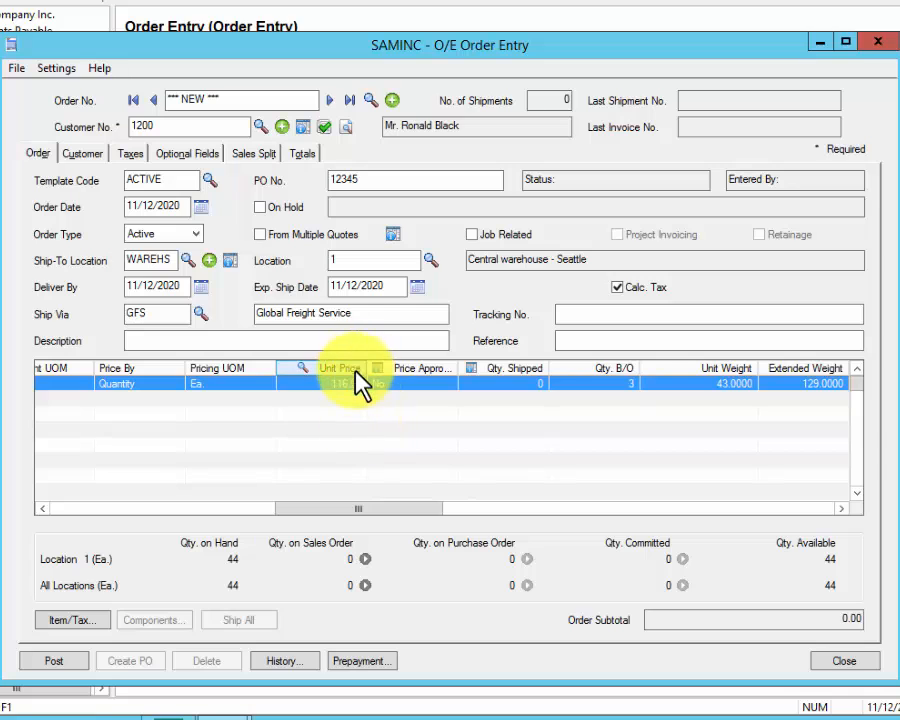
left_click(356, 378)
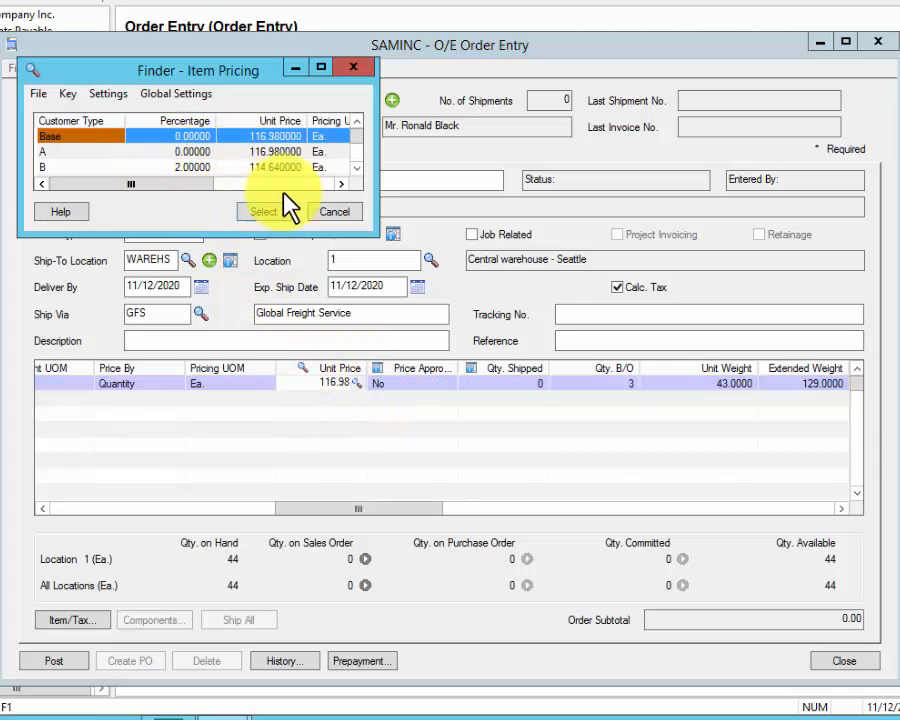
left_click(356, 168)
left_click(356, 168)
left_click(356, 168)
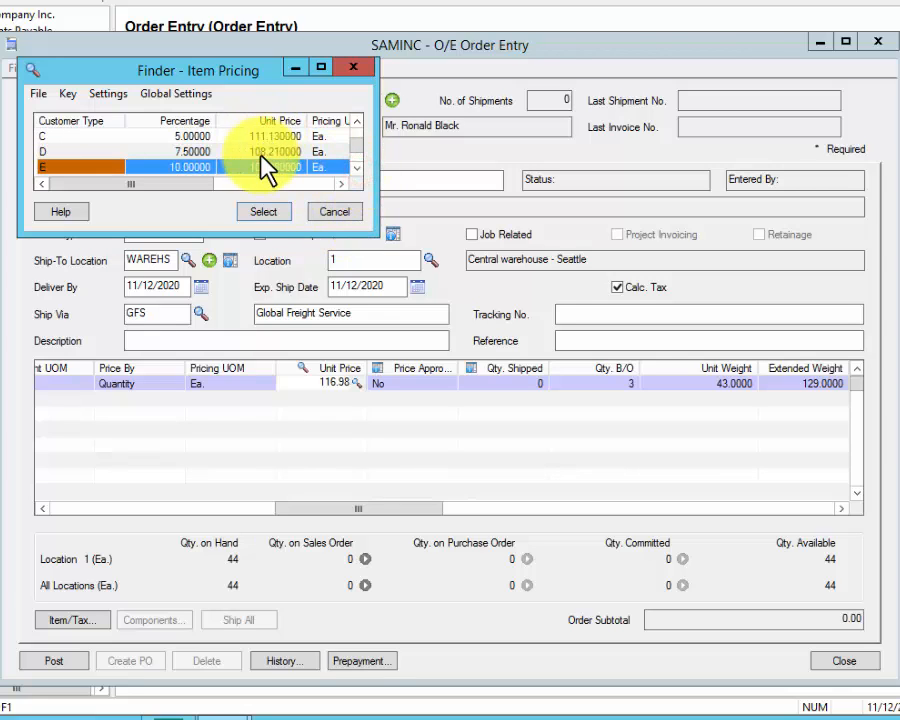
left_click(260, 151)
left_click(263, 212)
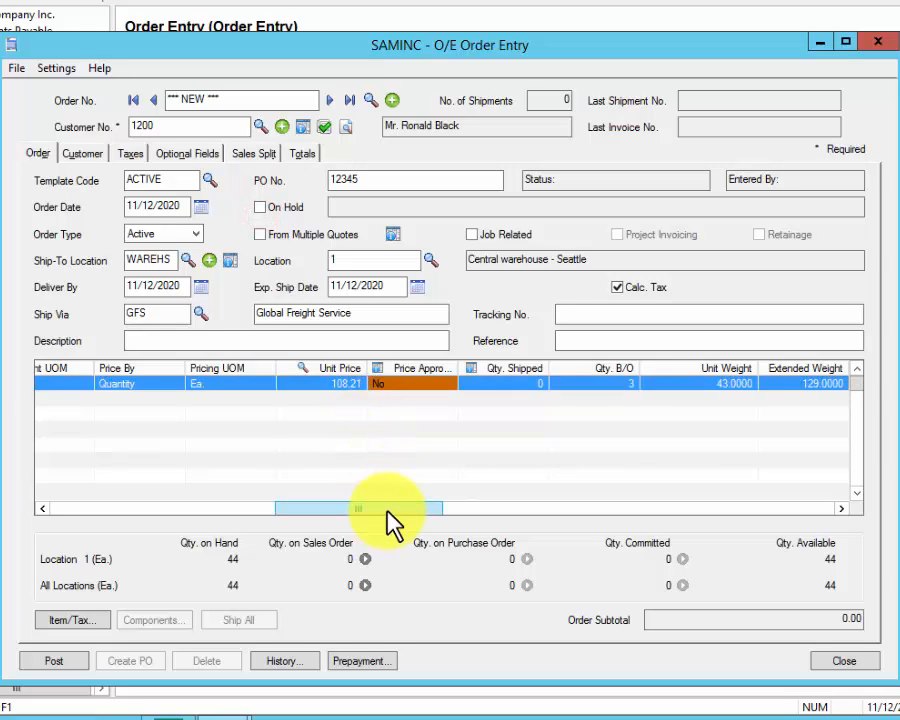
Review the chair line's price approval, shipping quantity and remaining columns, and post the order
left_click(393, 368)
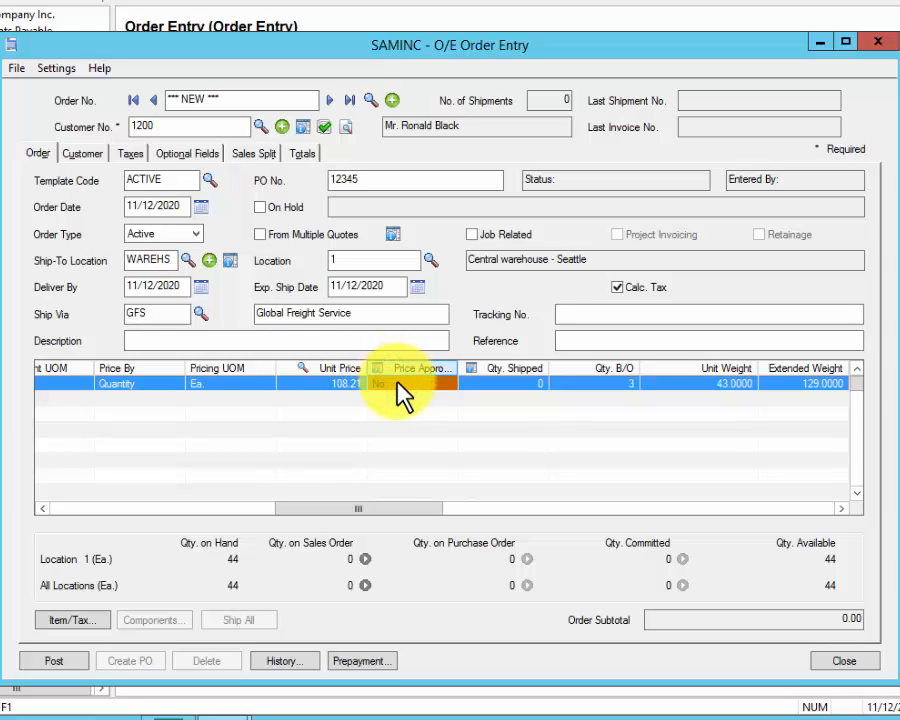
left_click(402, 384)
key("Tab")
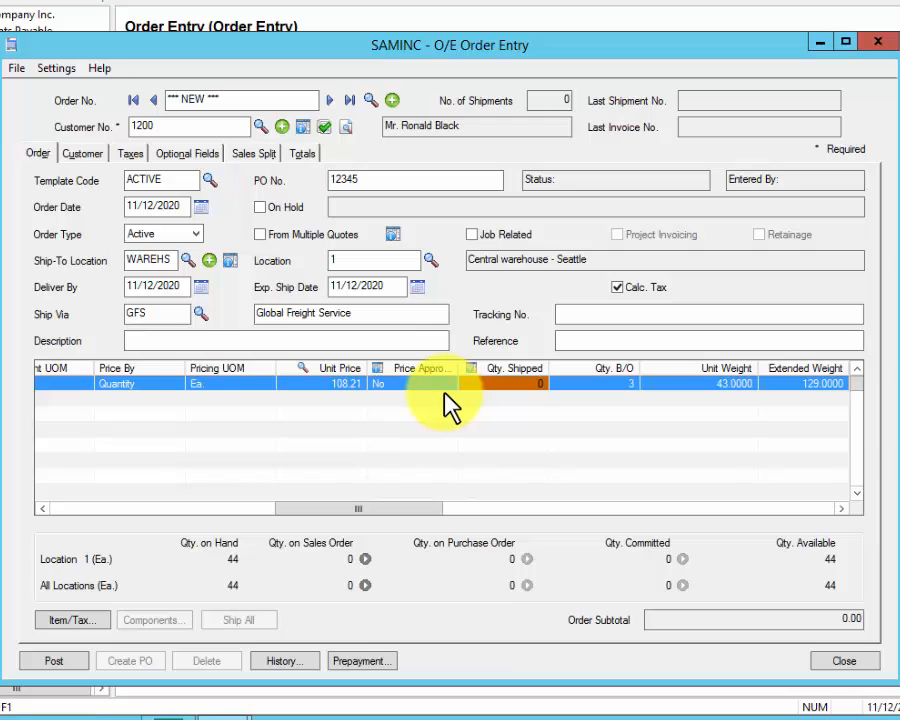
key("Tab")
key("Tab")
left_click(401, 504)
left_click_drag(401, 504, 828, 478)
left_click_drag(748, 500, 72, 538)
left_click(56, 661)
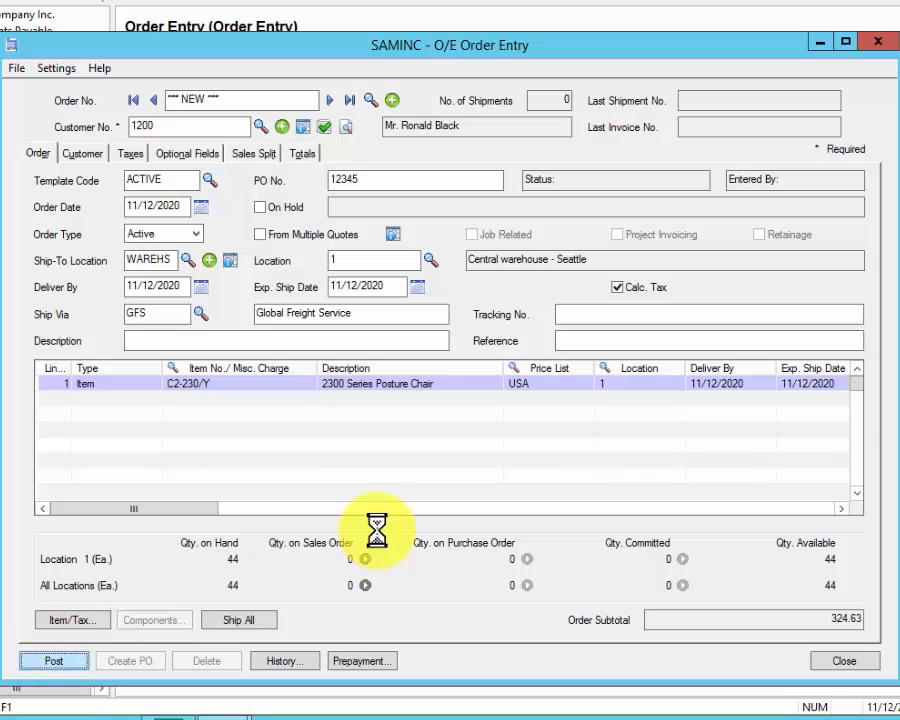
left_click(470, 430)
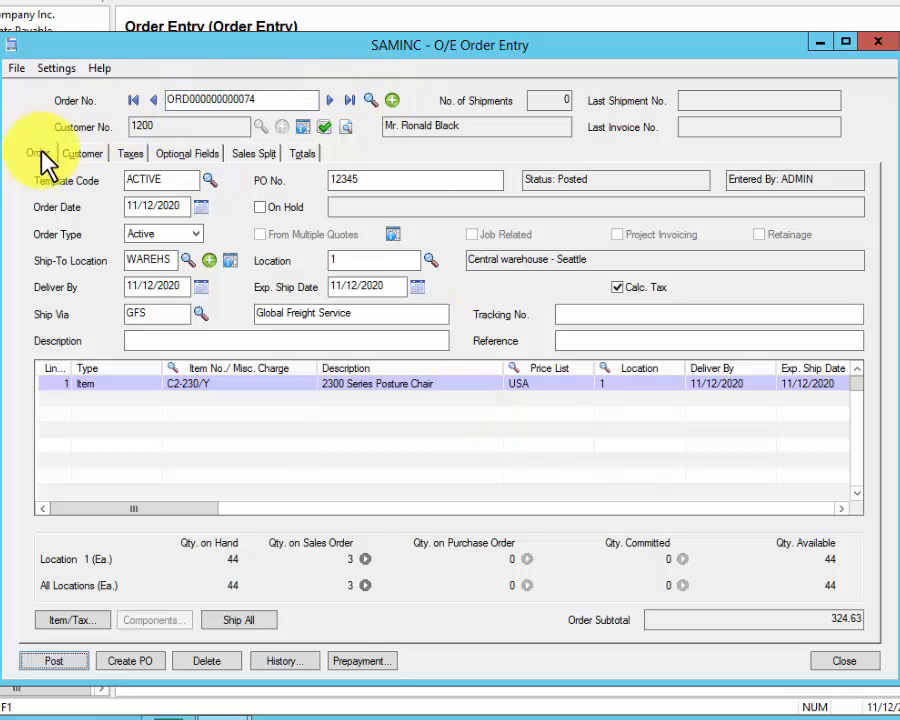
Check the customer details of the posted sales order and close the order
left_click(82, 153)
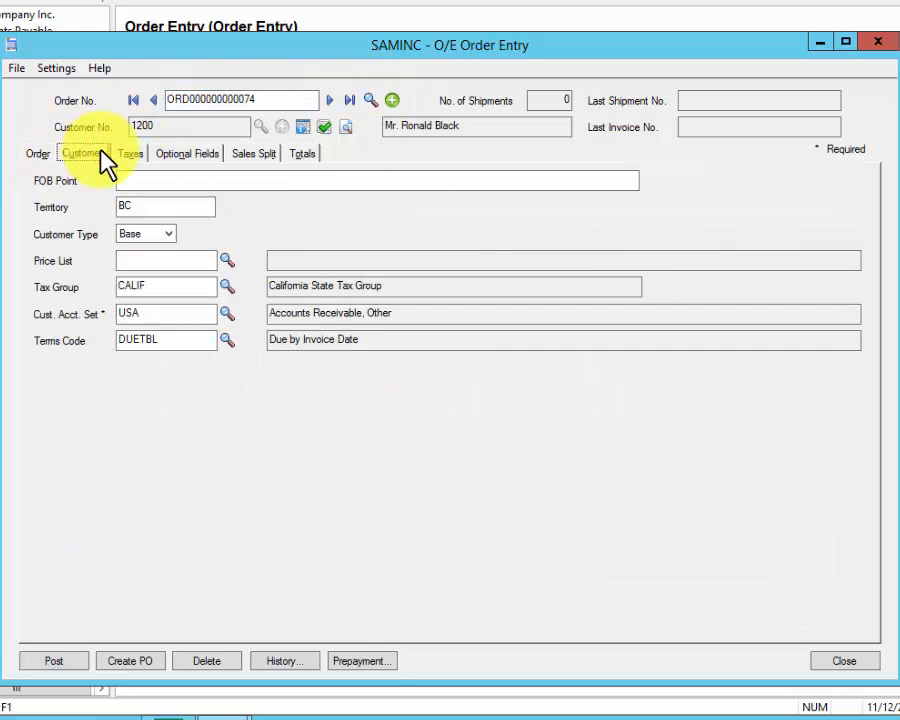
left_click(38, 156)
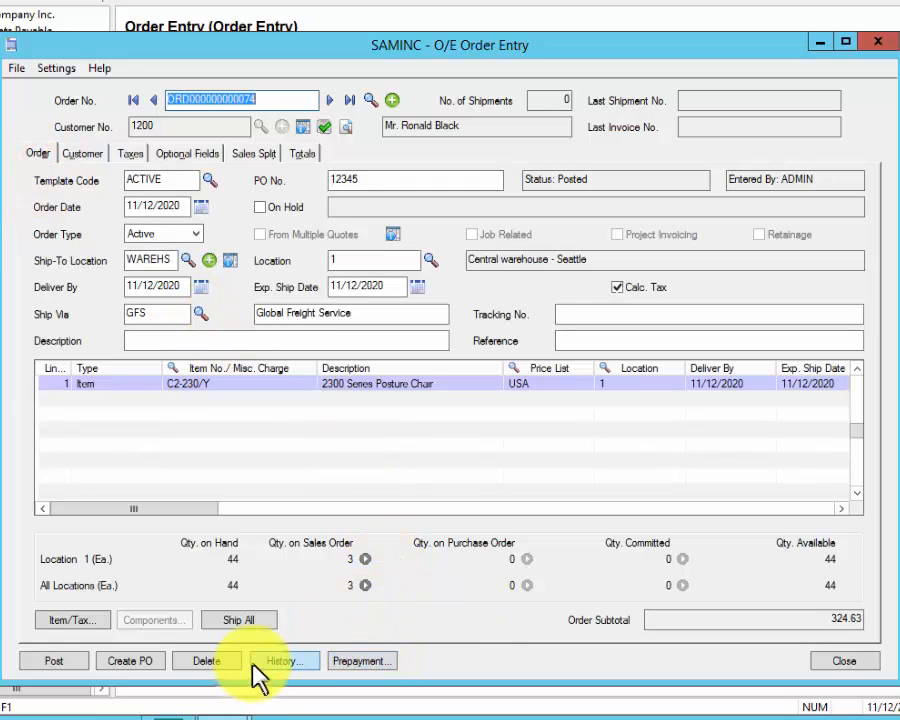
left_click(836, 663)
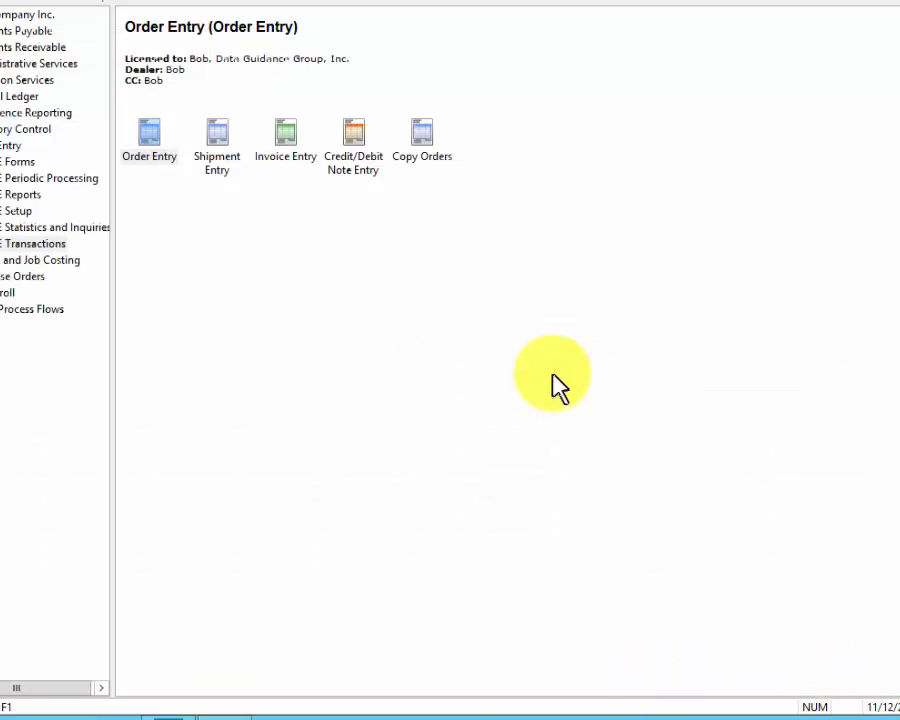
Open Shipment Entry from the Order Entry transactions to start a new shipment
left_click(226, 141)
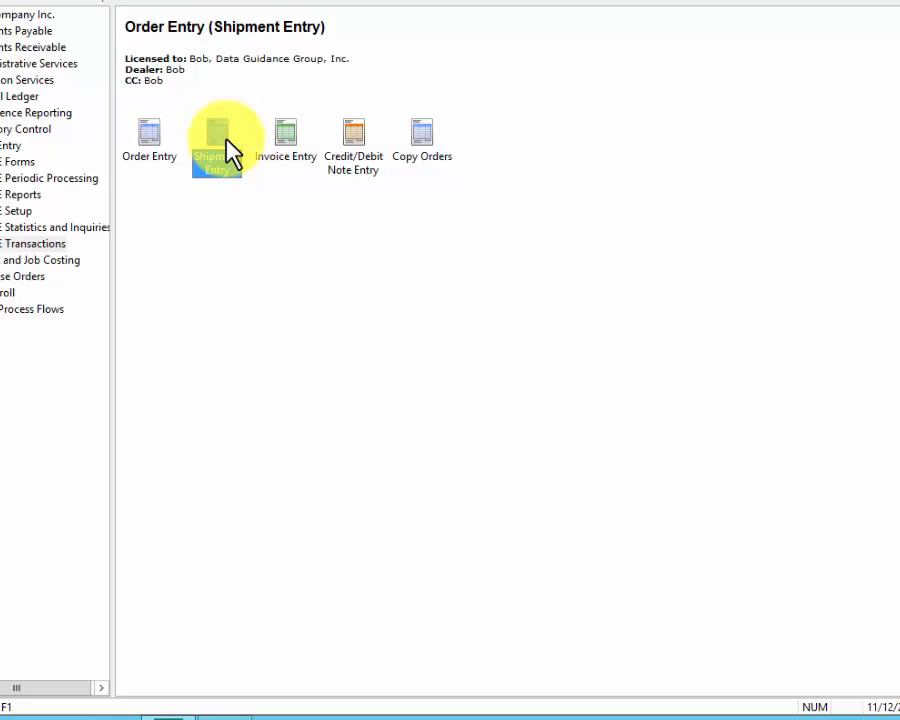
left_click(297, 130)
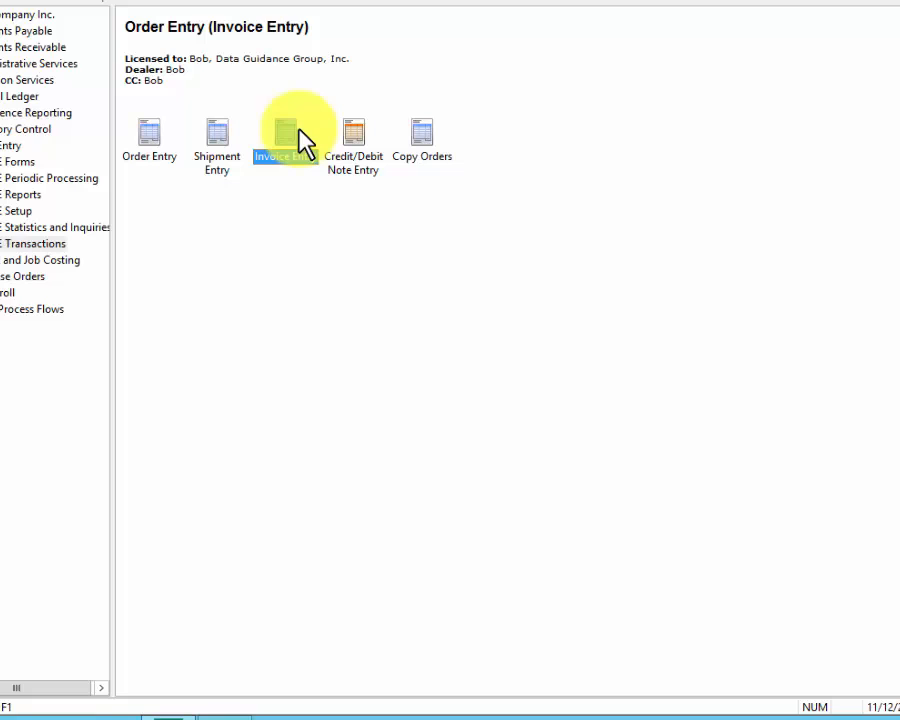
left_click(148, 145)
left_click(222, 148)
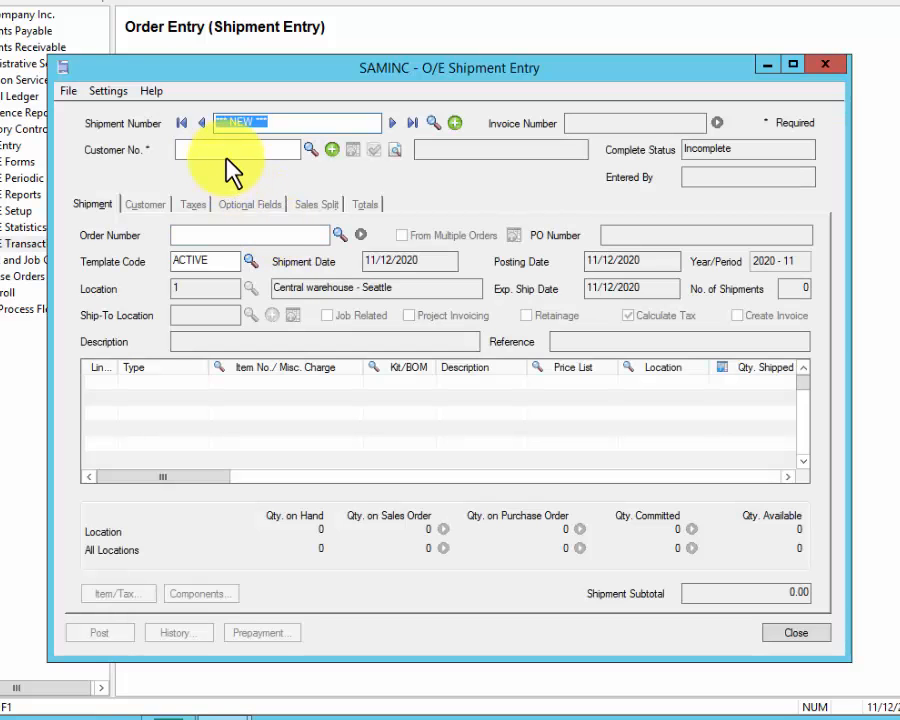
Enter the customer number for Bargain Mart - San Diego on the new shipment
left_click(228, 155)
type("1100")
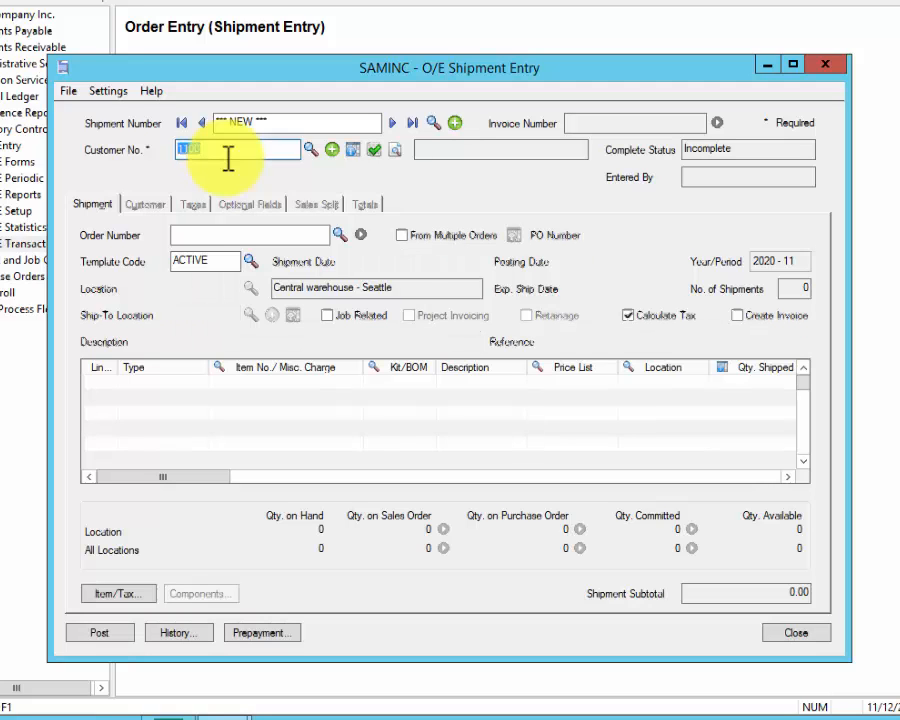
key("Tab")
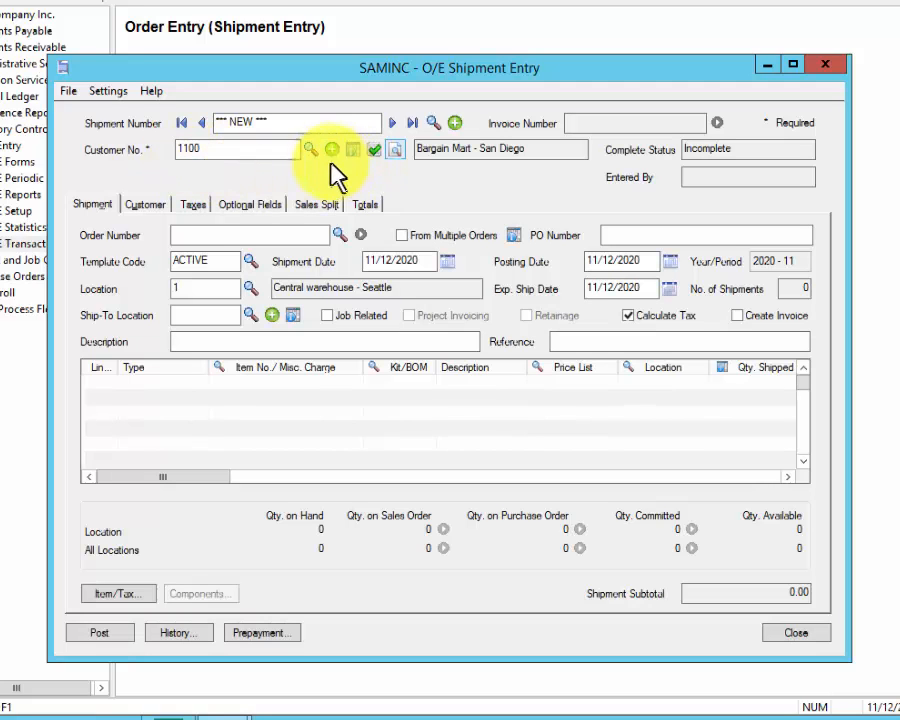
Look up and assign the customer from the posted sales order to the shipment, and check their bill-to address
left_click(312, 147)
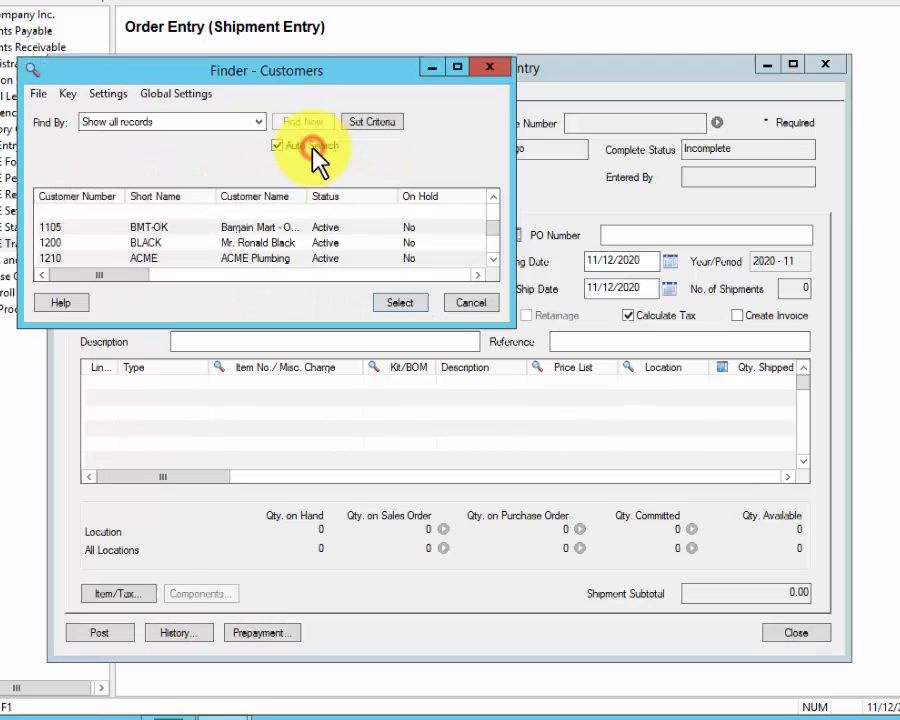
left_click(183, 241)
double_click(183, 241)
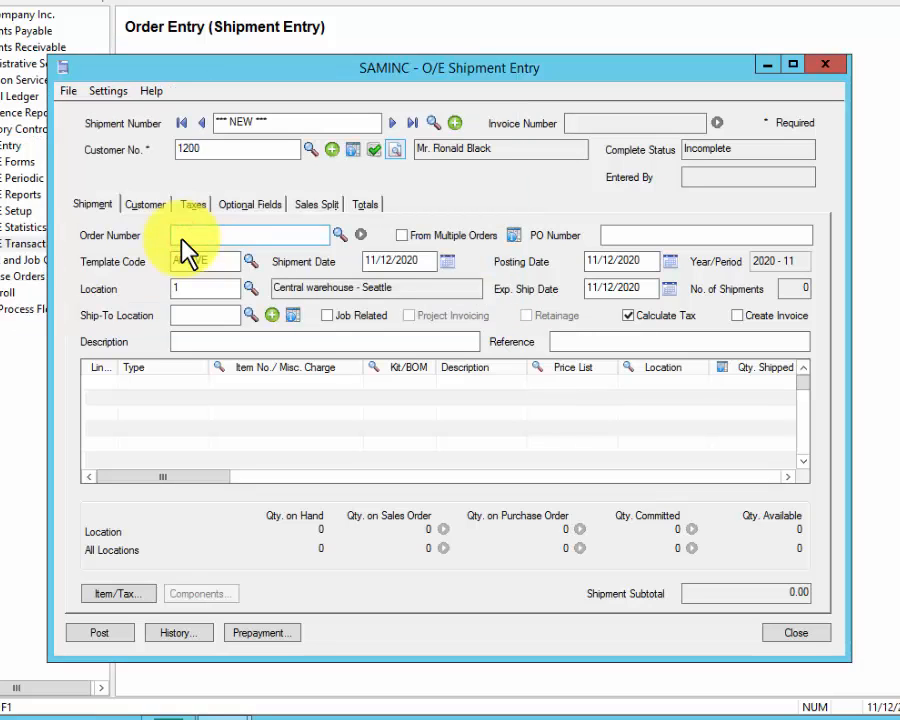
left_click(350, 150)
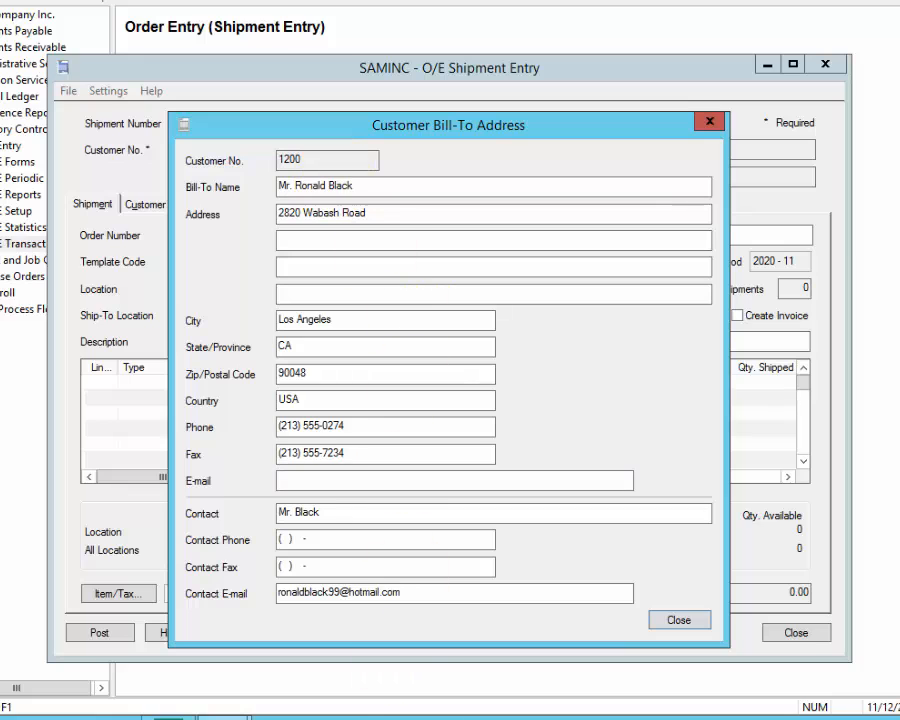
left_click(679, 622)
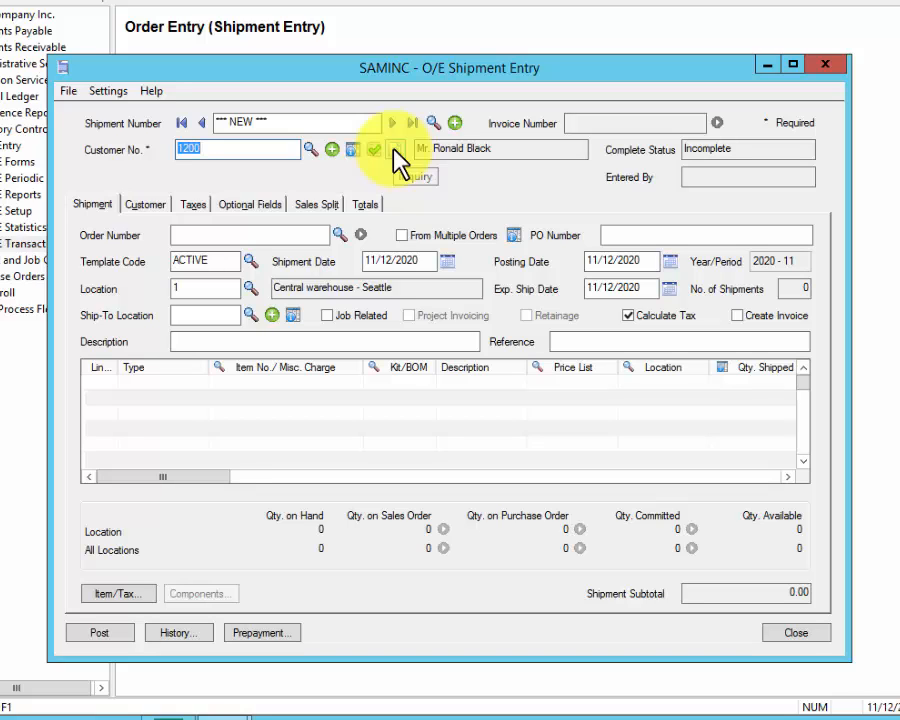
Open the customer's A/R inquiry and list their O/E orders by order number in descending order
left_click(397, 157)
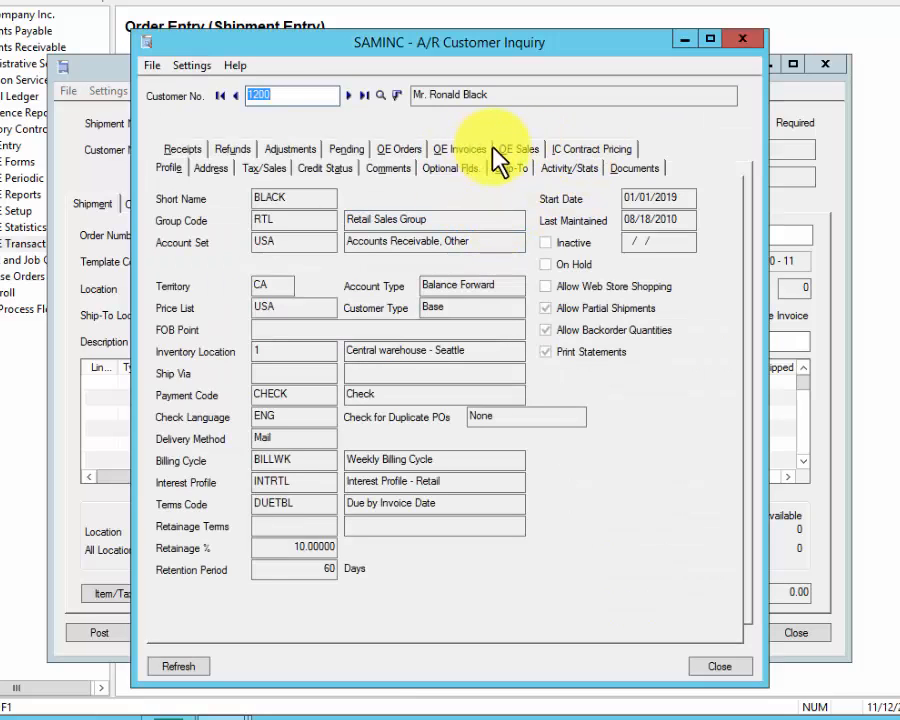
left_click(400, 150)
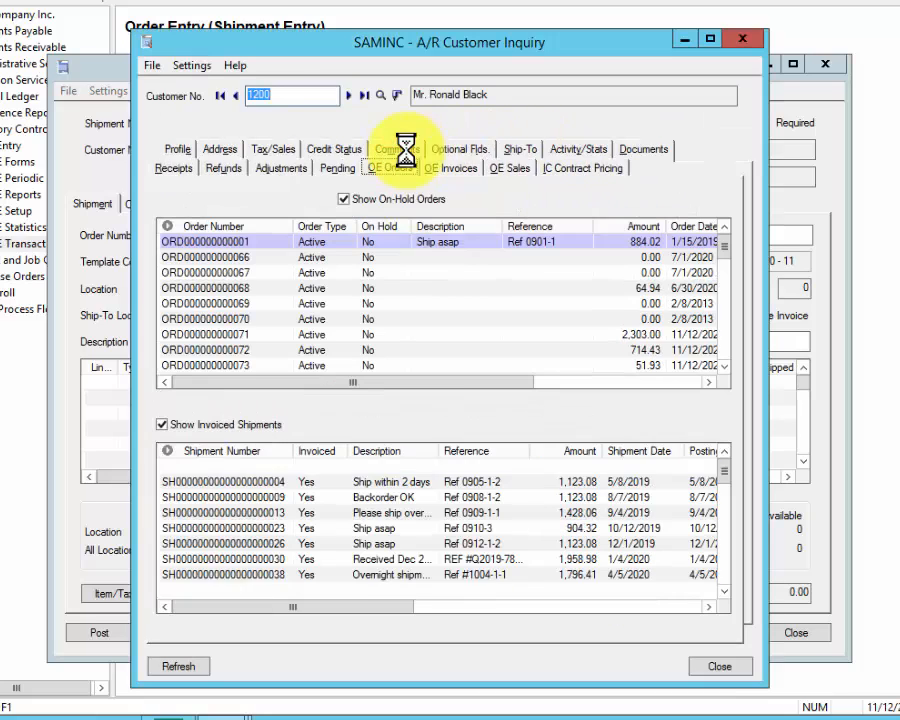
left_click_drag(722, 250, 722, 351)
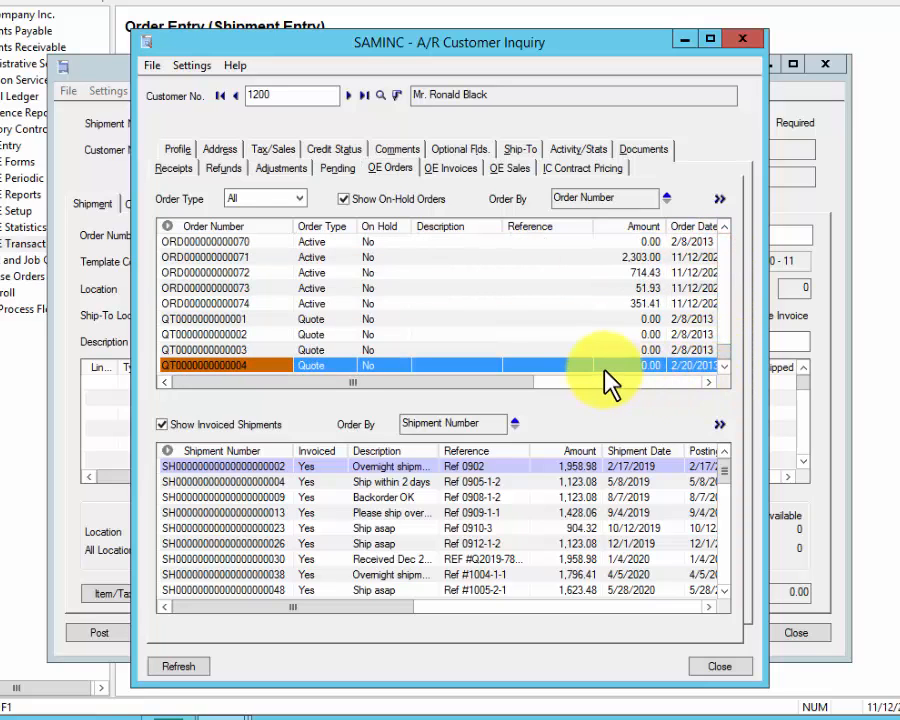
left_click_drag(722, 347, 729, 263)
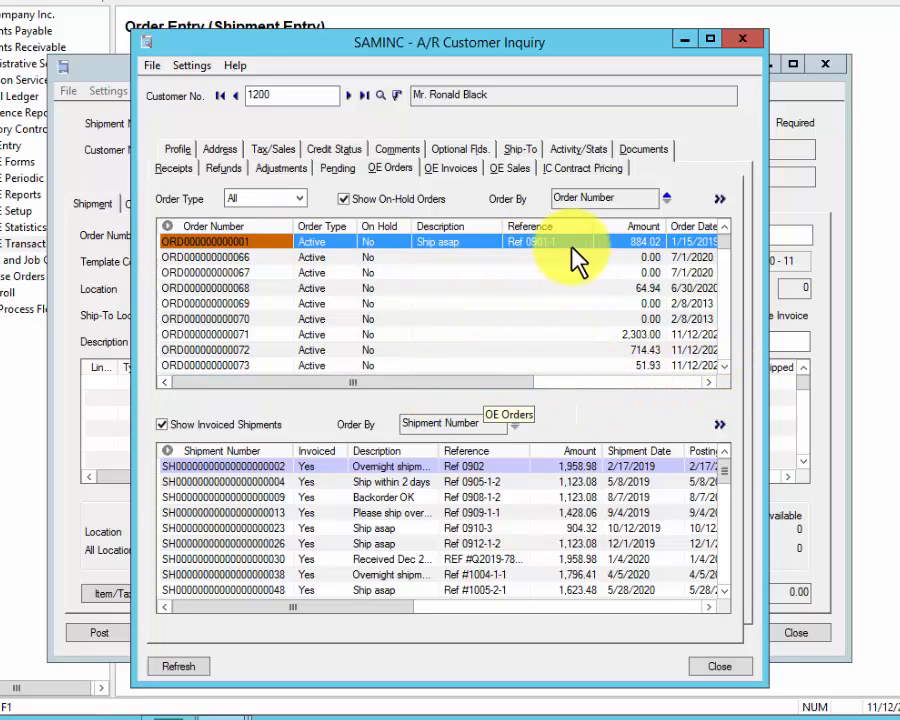
left_click(706, 223)
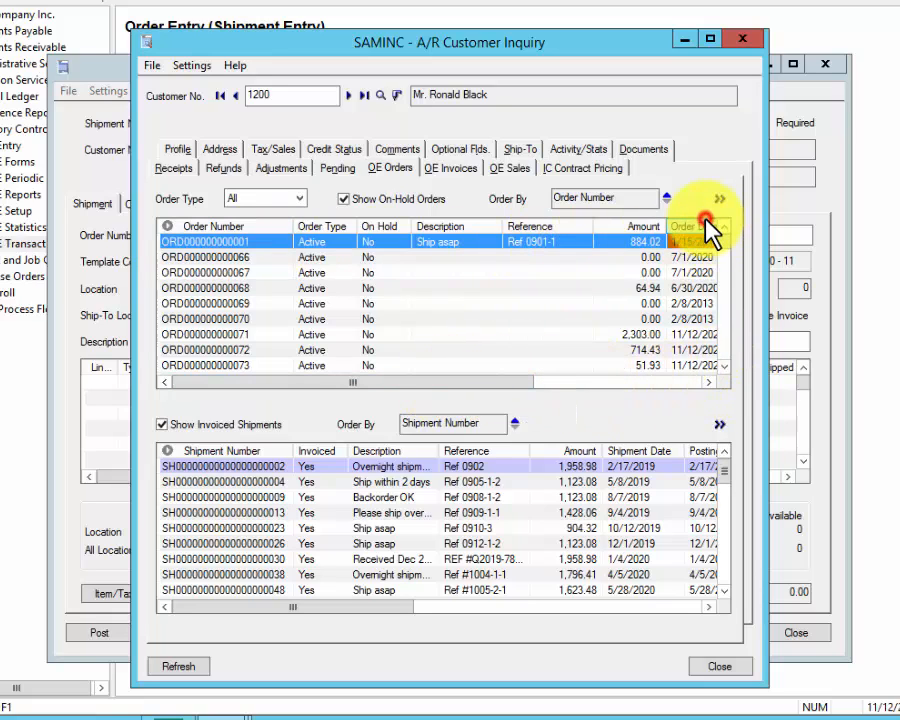
left_click(515, 379)
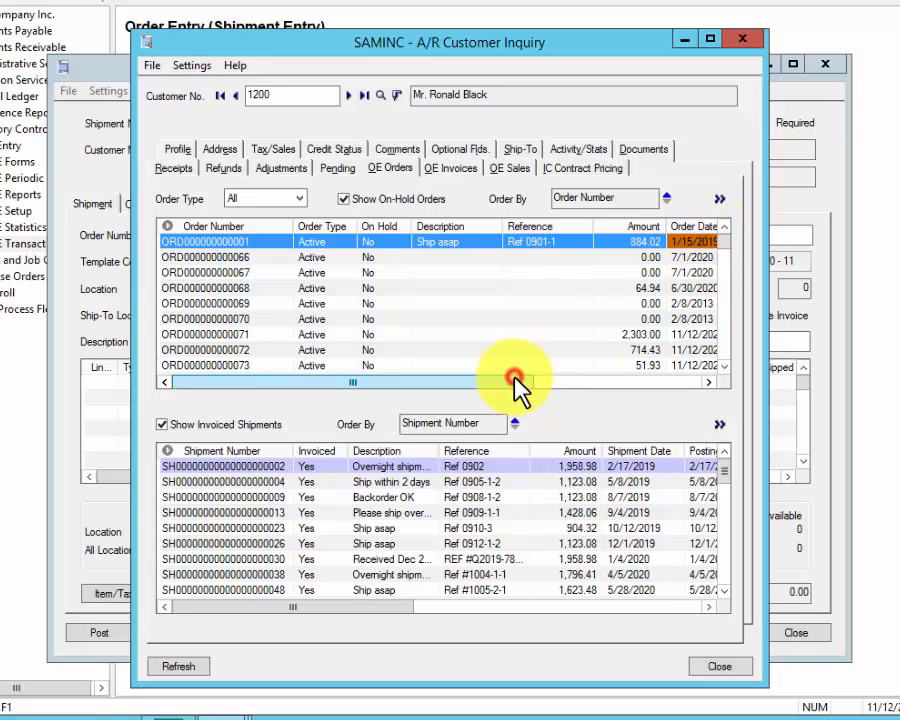
left_click(617, 193)
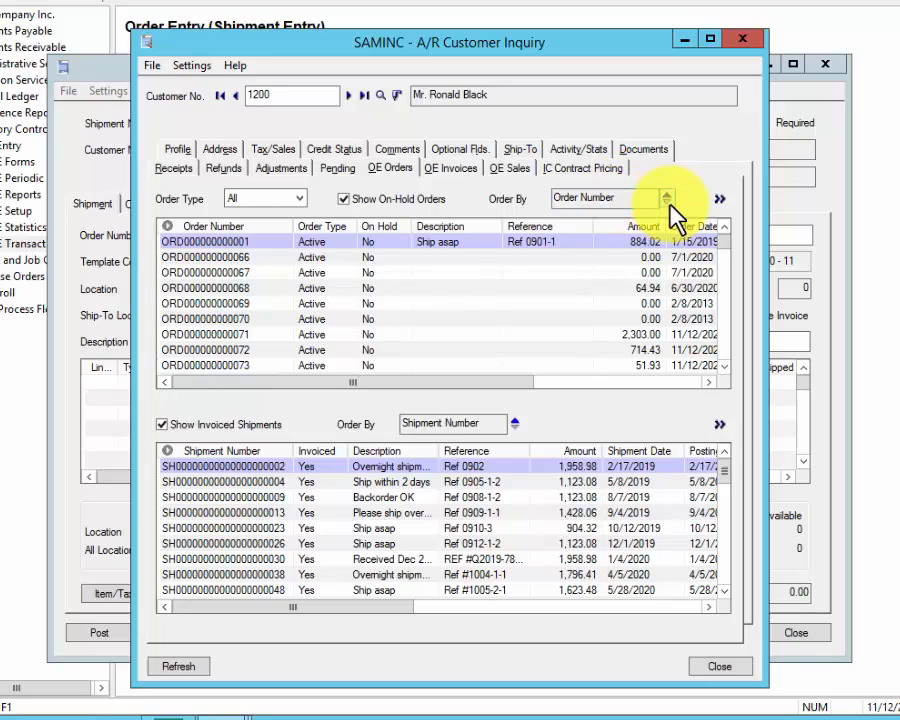
left_click(667, 200)
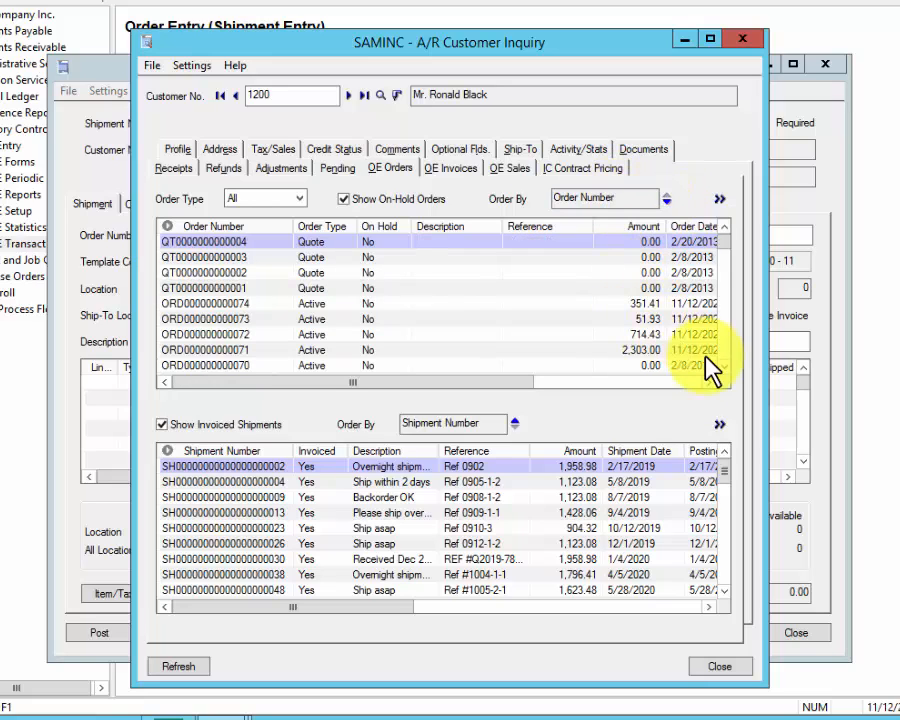
Inspect the customer's latest active order in the inquiry's order list, and close both the order and the inquiry
left_click(391, 303)
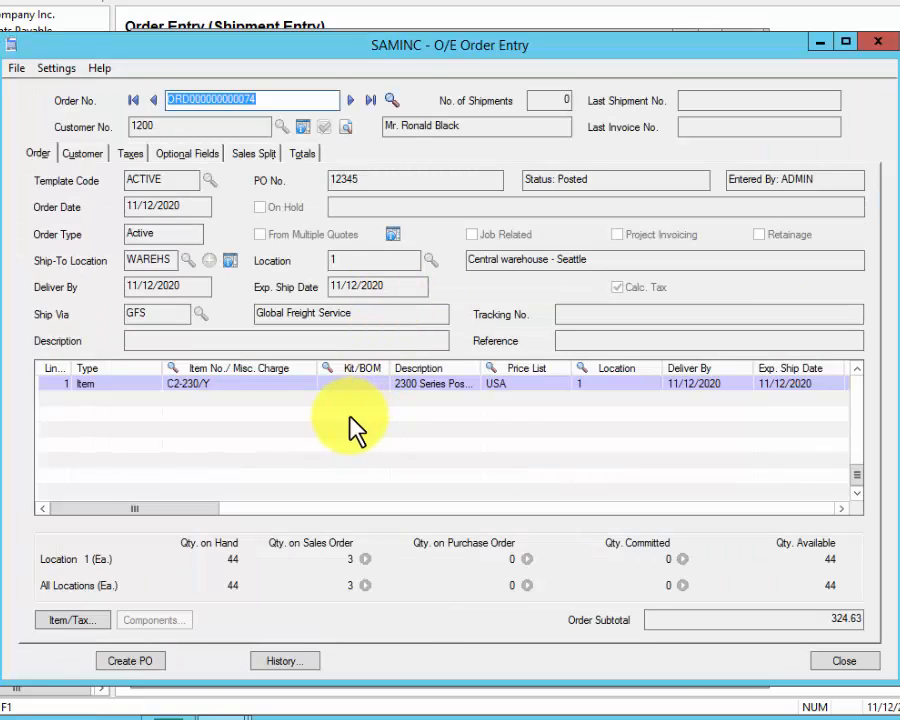
left_click(841, 663)
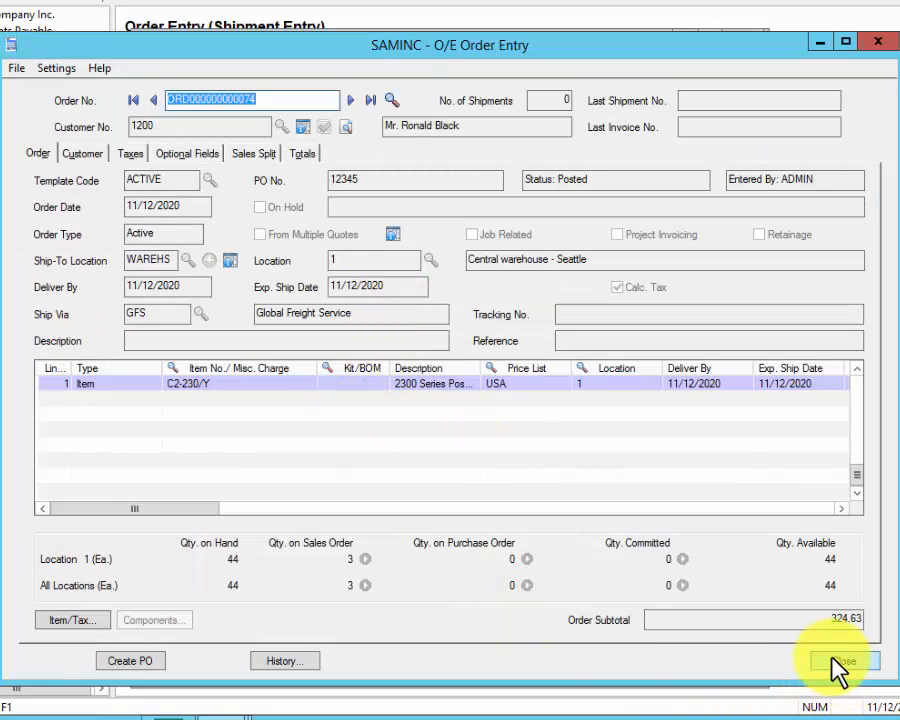
left_click(832, 659)
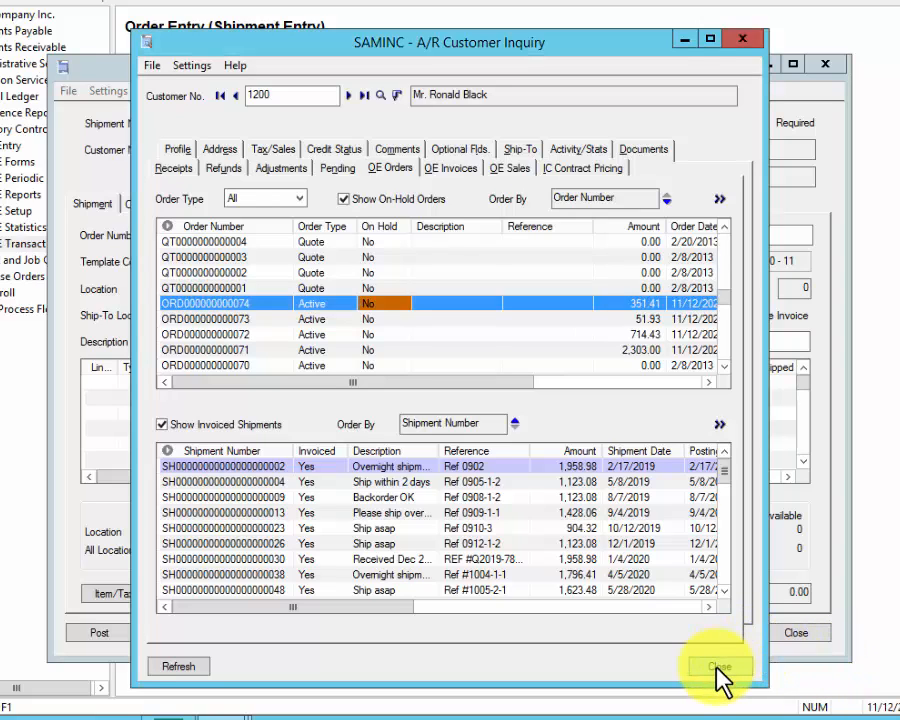
left_click(717, 668)
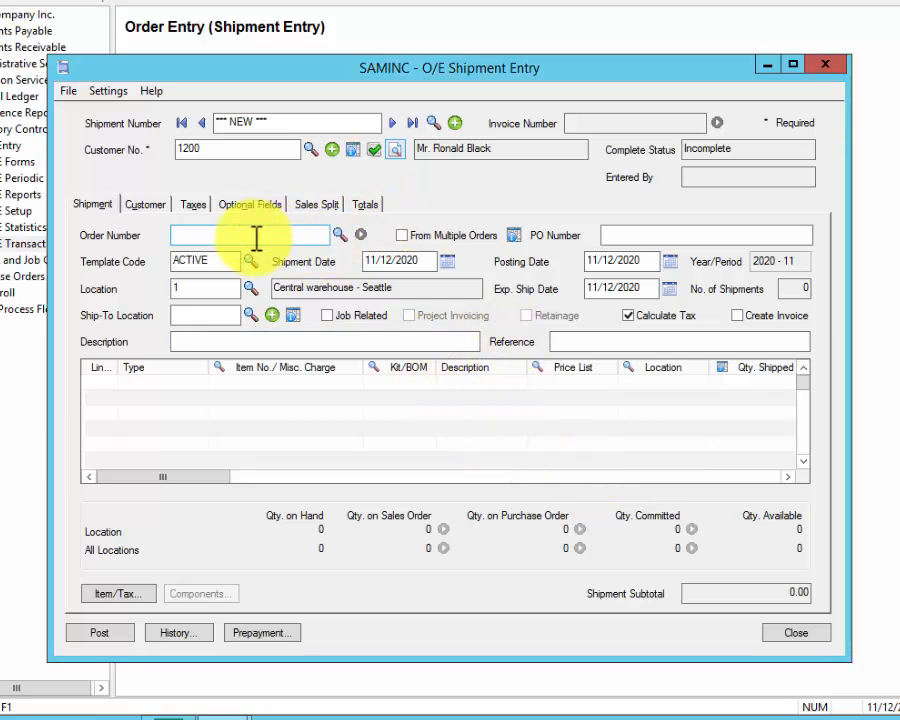
Look up the customer's latest active order, dated 11/12/2020, and load it into the shipment
left_click(340, 235)
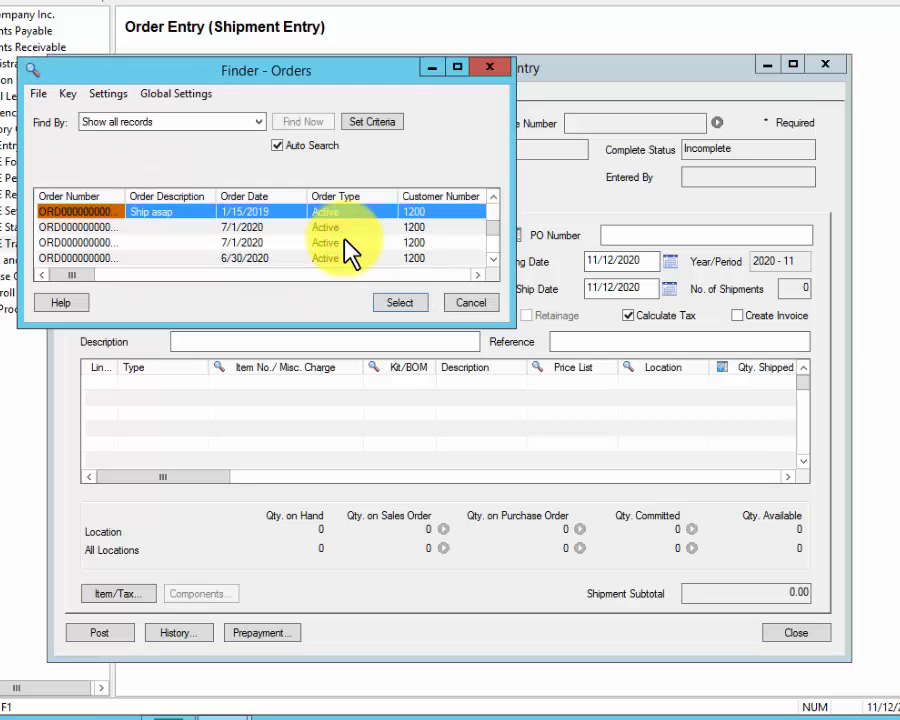
left_click(489, 227)
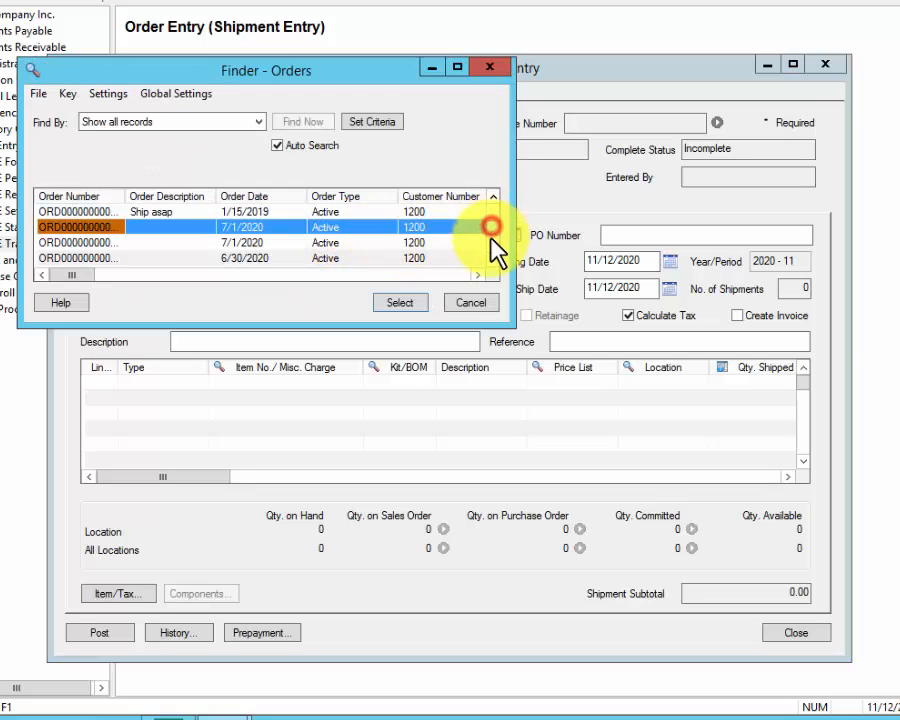
left_click_drag(491, 237, 491, 295)
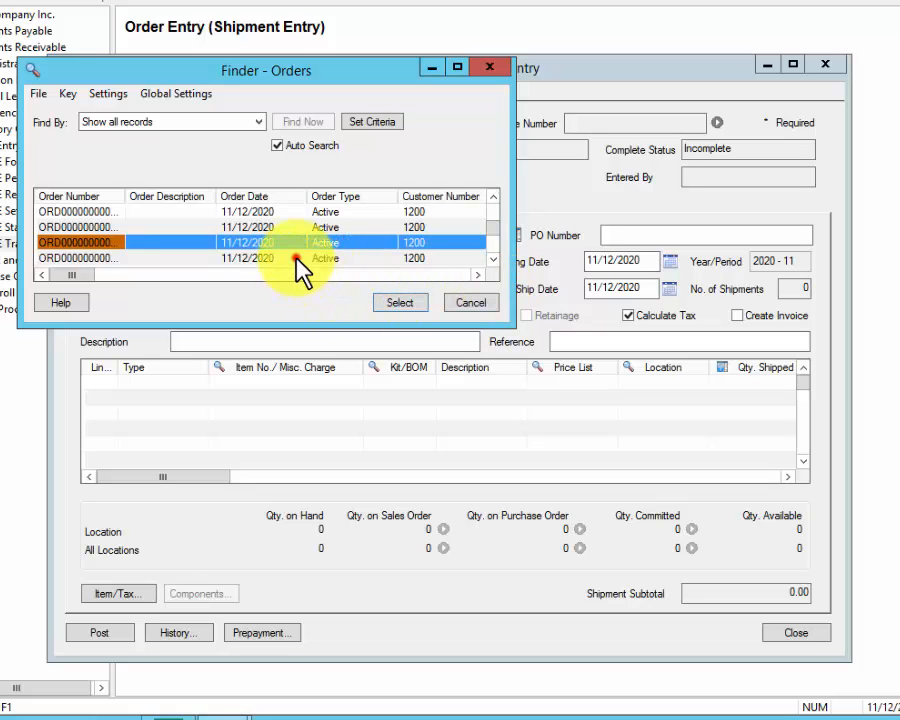
left_click(296, 258)
double_click(481, 258)
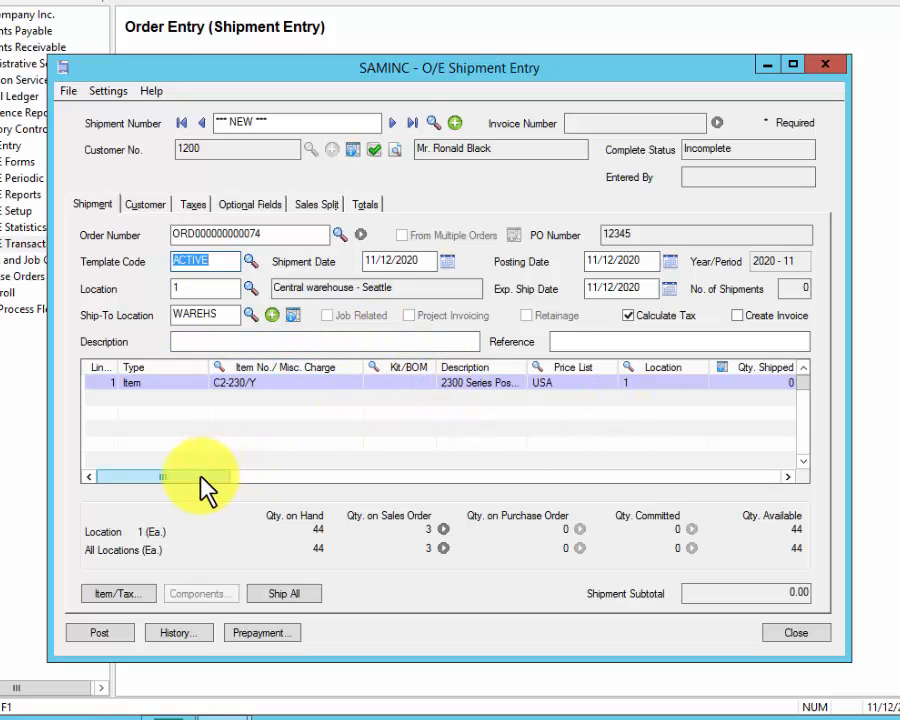
Set the quantity shipped for item C2-230/Y to 3
left_click_drag(200, 477, 236, 478)
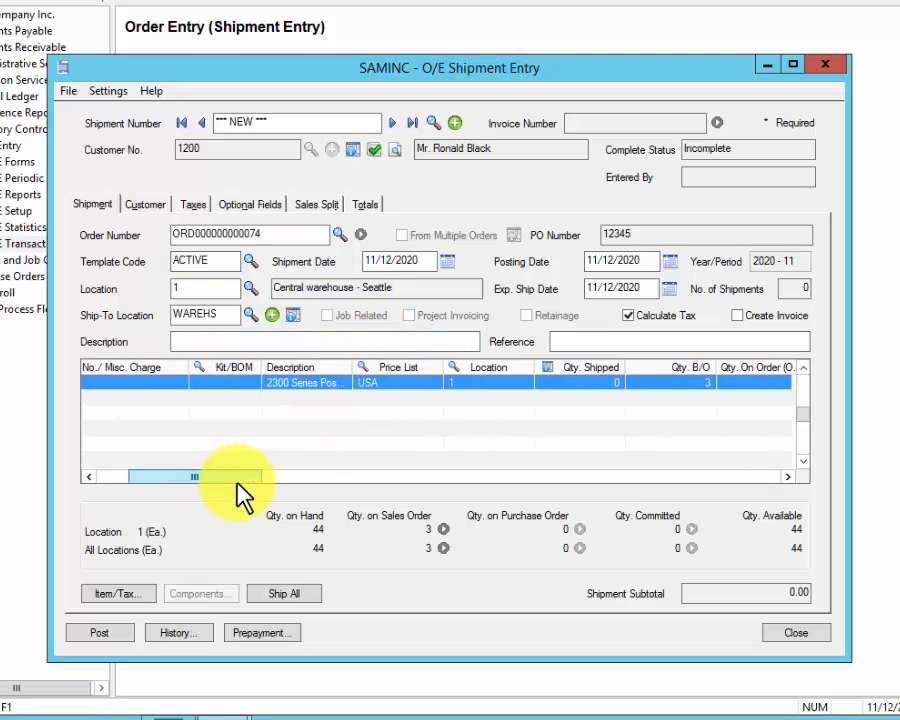
left_click(598, 381)
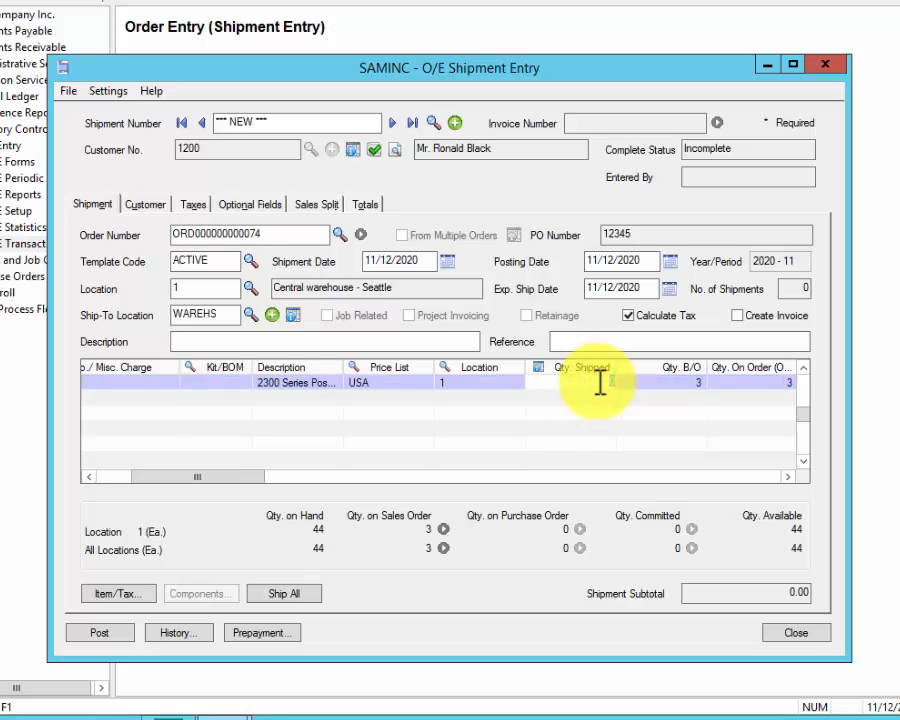
type("3")
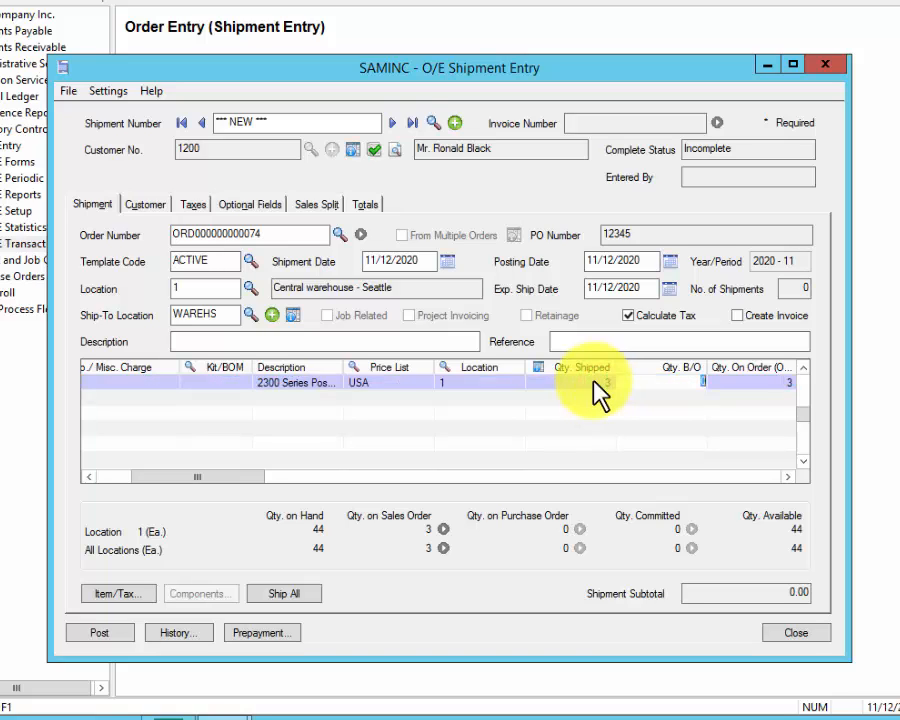
key("Tab")
key("Tab")
key("Tab")
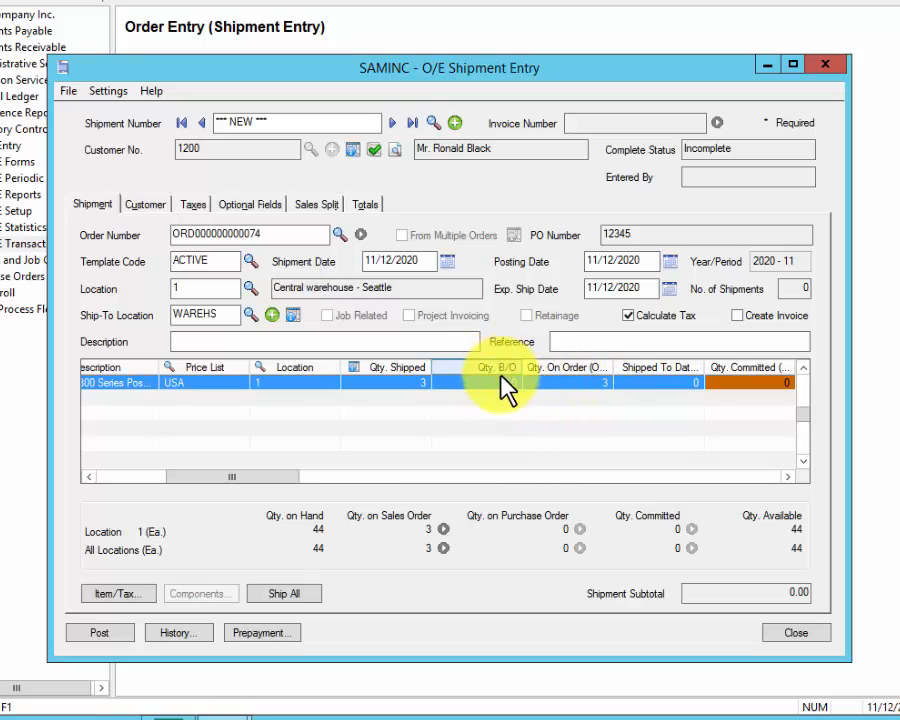
Post the shipment without printing a picking slip, and close the shipment entry
left_click(99, 633)
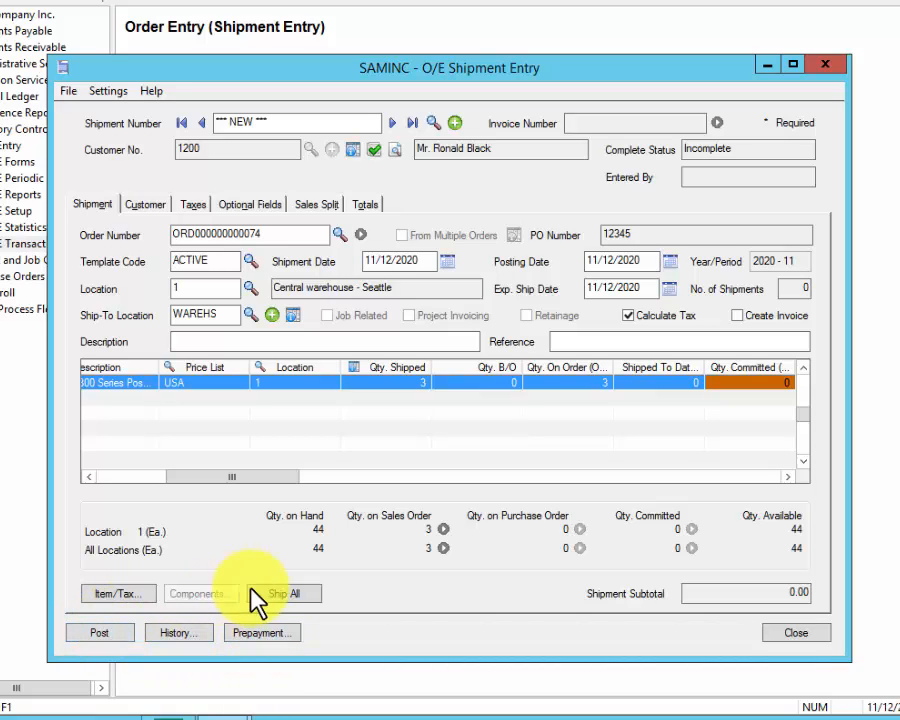
left_click(86, 632)
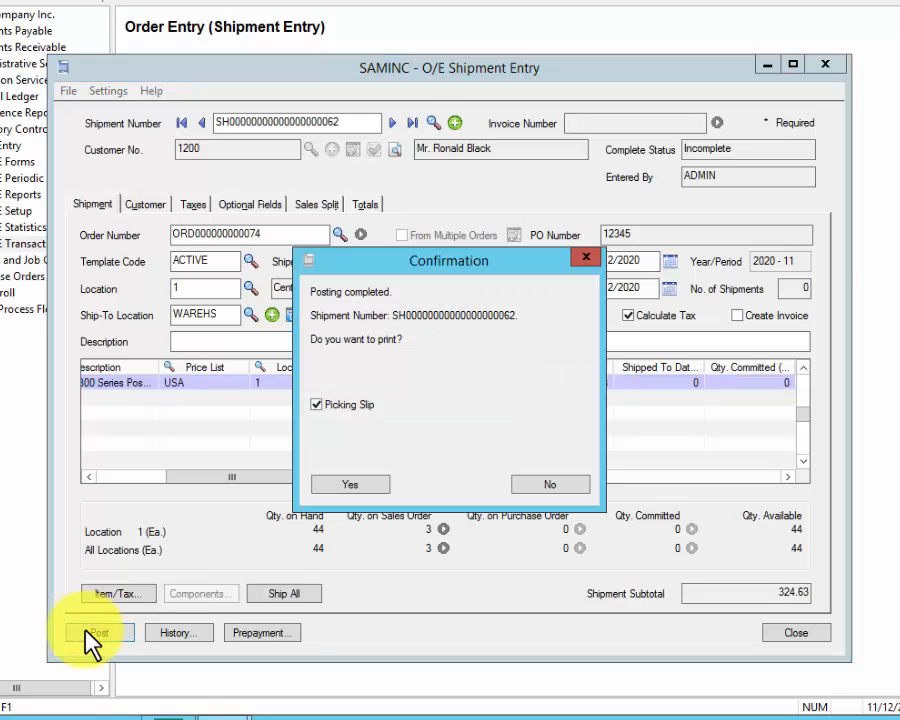
left_click(318, 404)
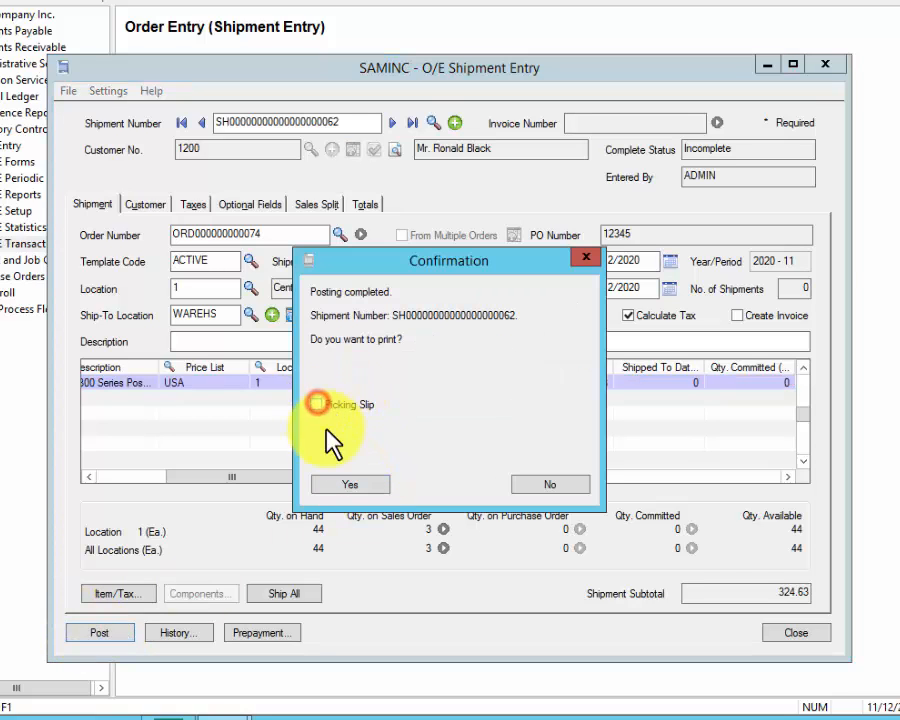
left_click(342, 486)
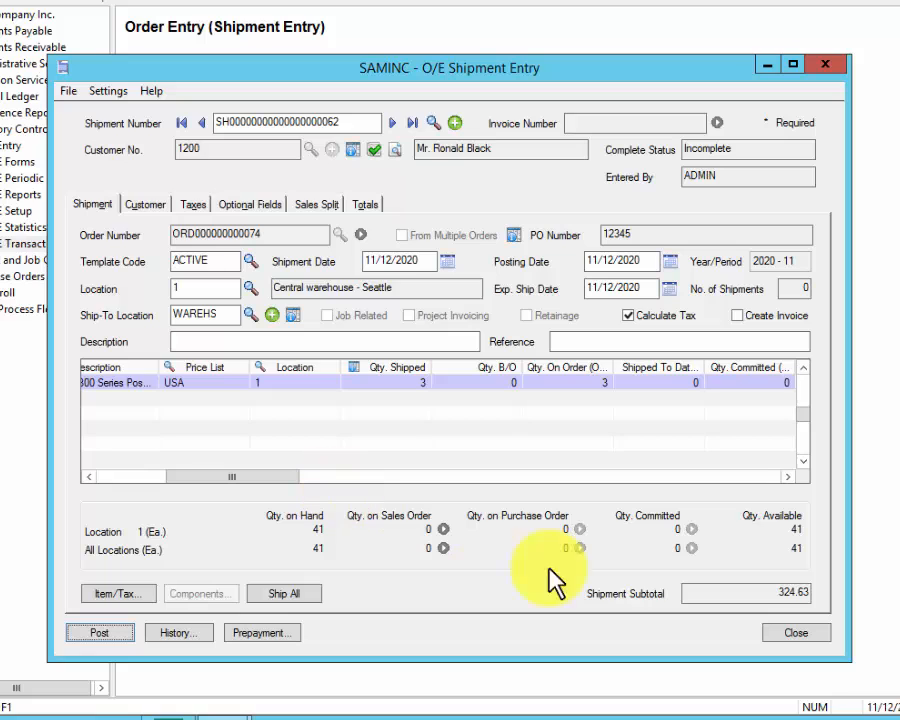
left_click(792, 632)
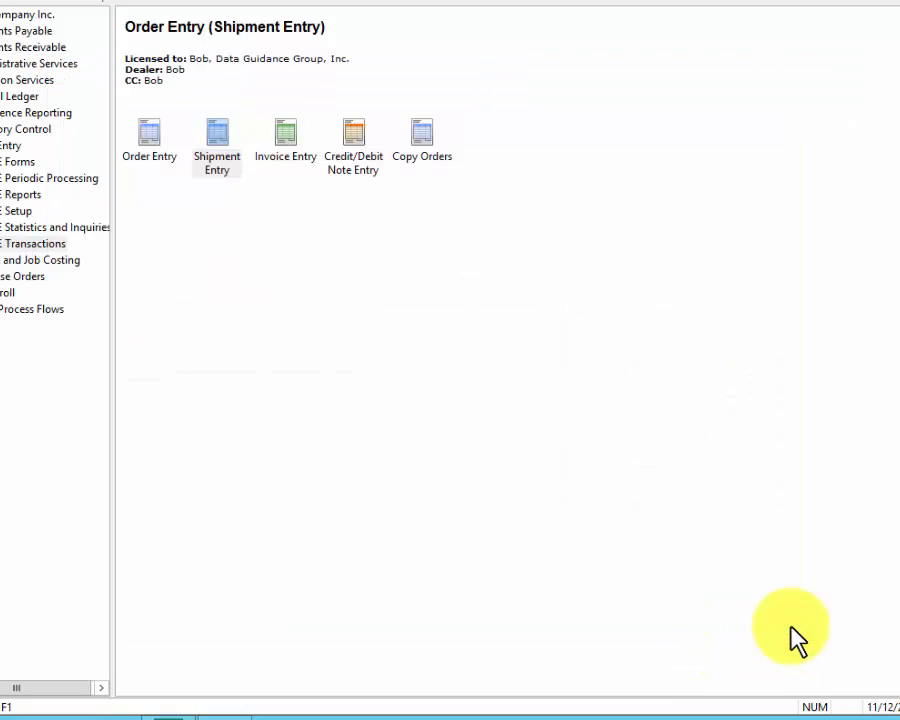
Start a new O/E invoice for the same customer and load their shipment dated 11/12/2020 into it
left_click(217, 150)
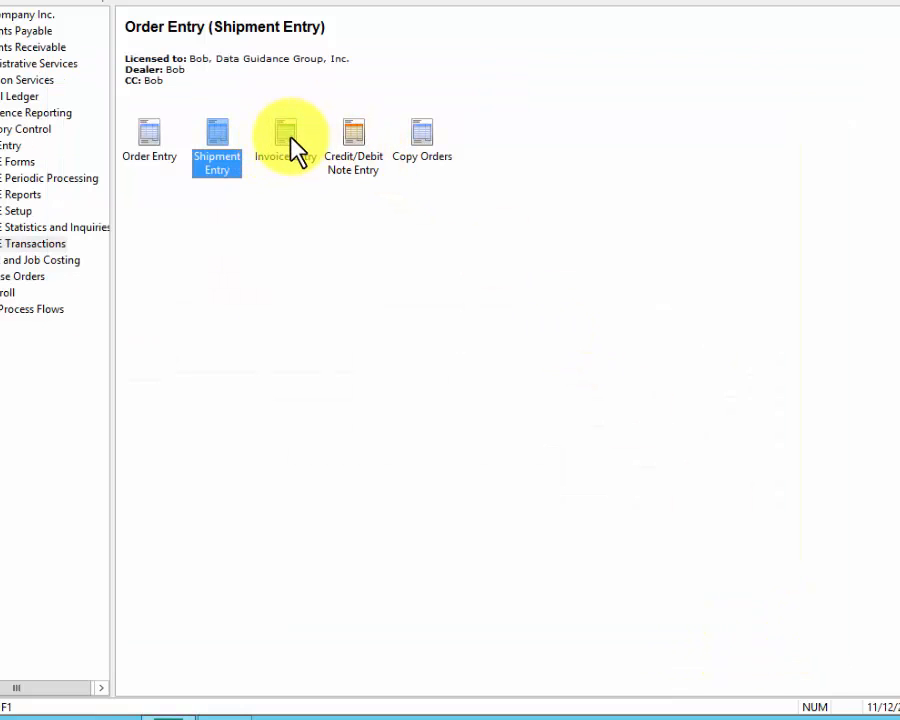
left_click(294, 151)
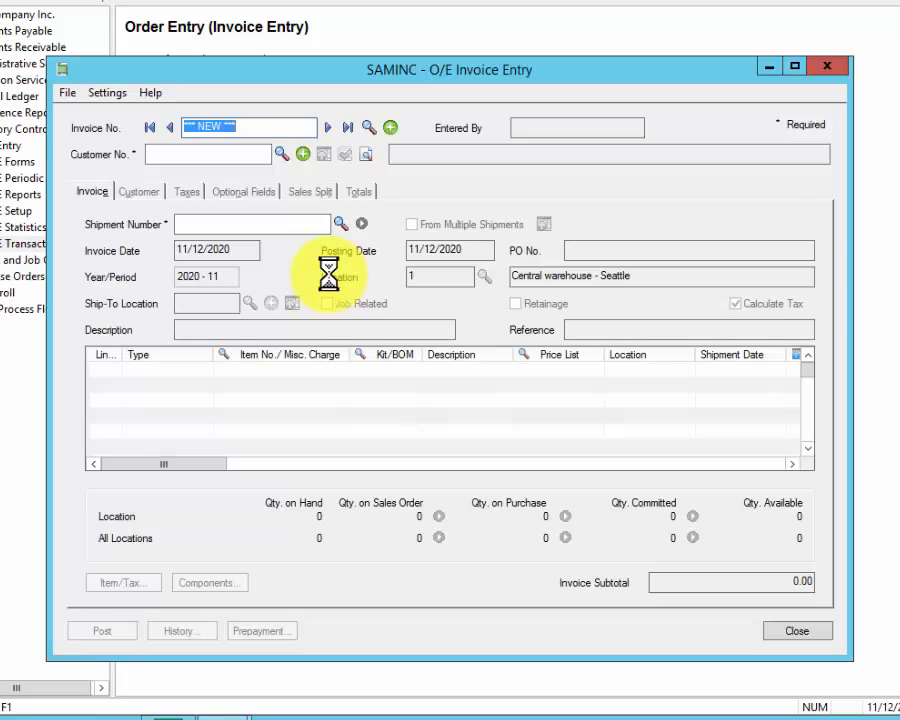
left_click(237, 160)
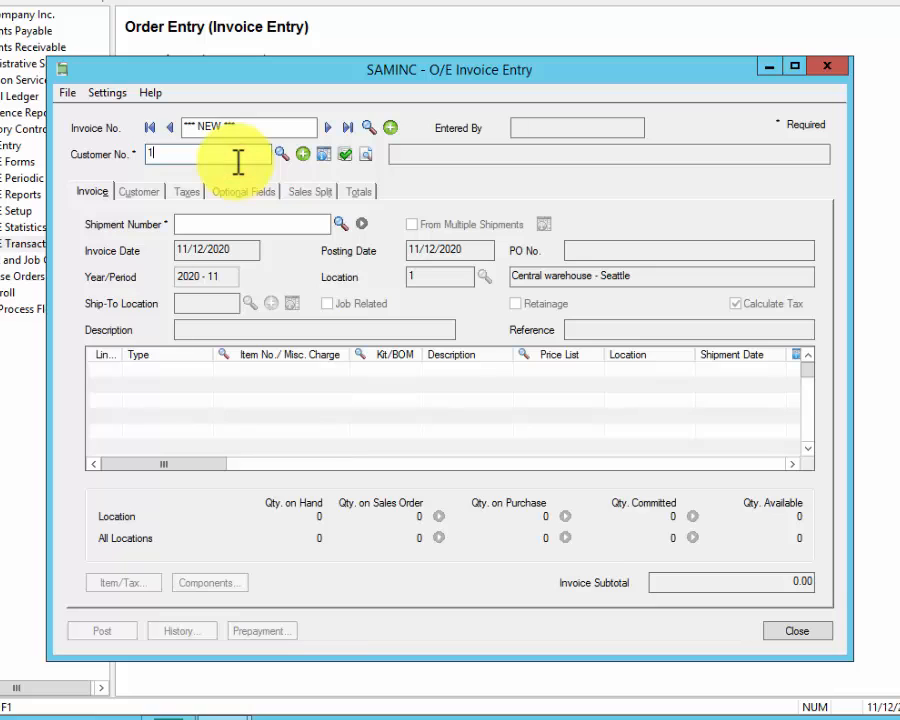
key("Tab")
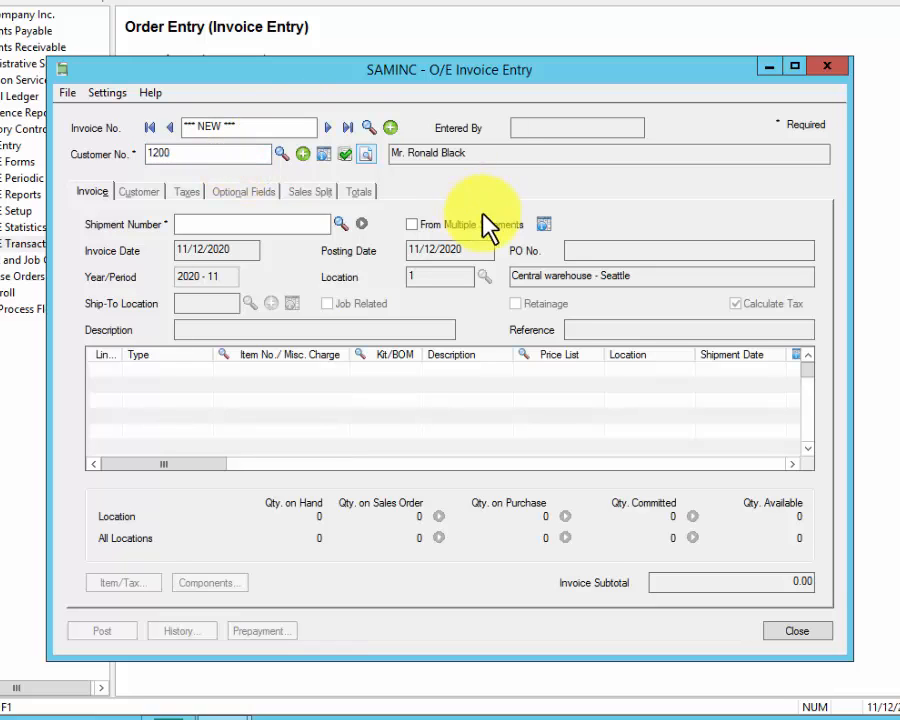
left_click(339, 226)
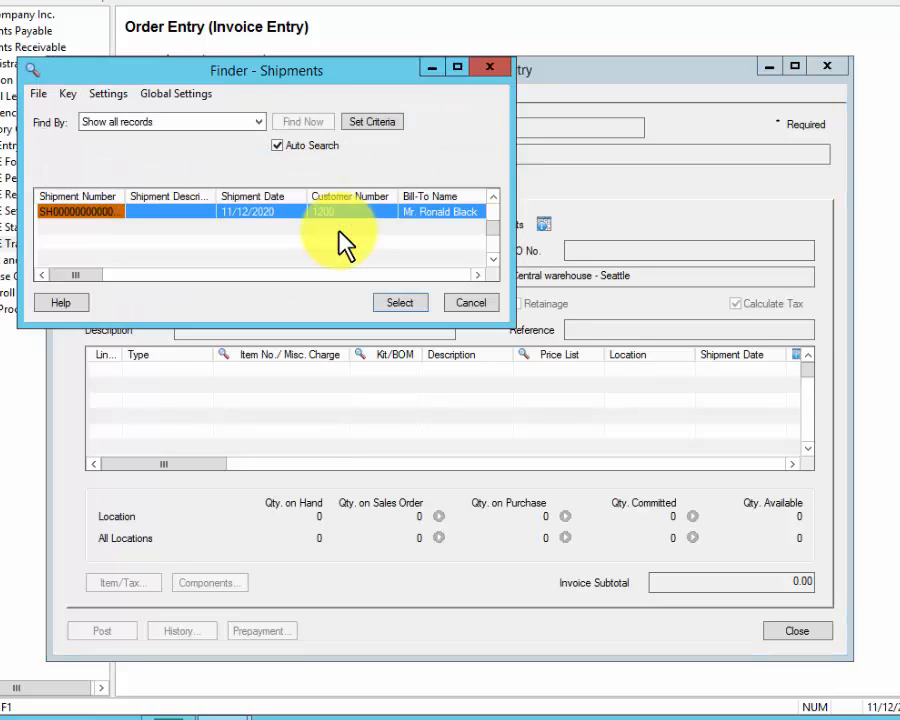
left_click(403, 302)
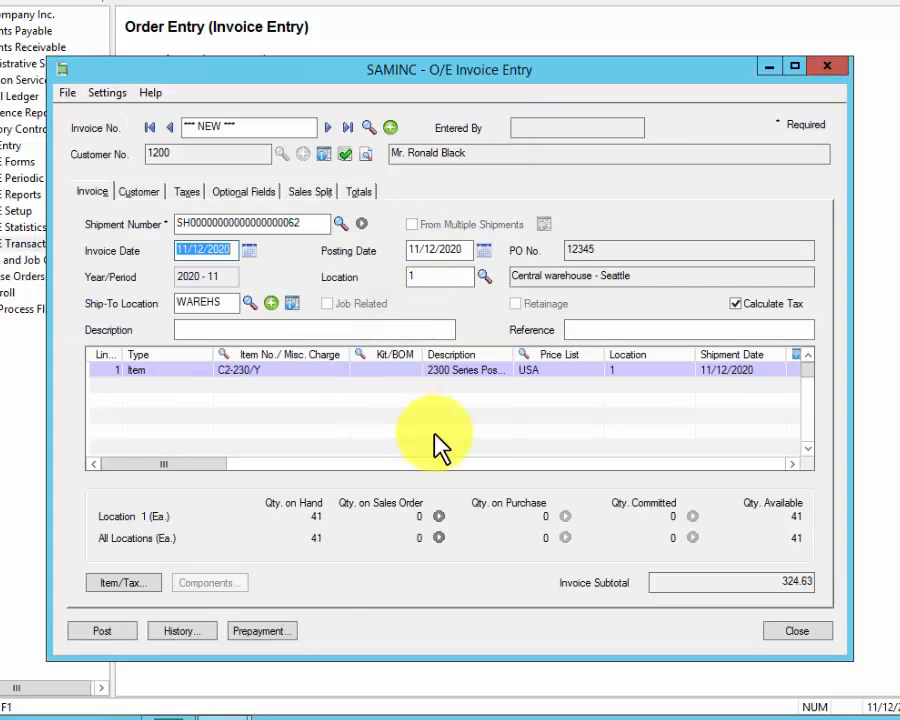
Post the invoice and print it with OEINV01.RPT using the Print Destination delivery method, closing the preview and the invoice entry
left_click(101, 632)
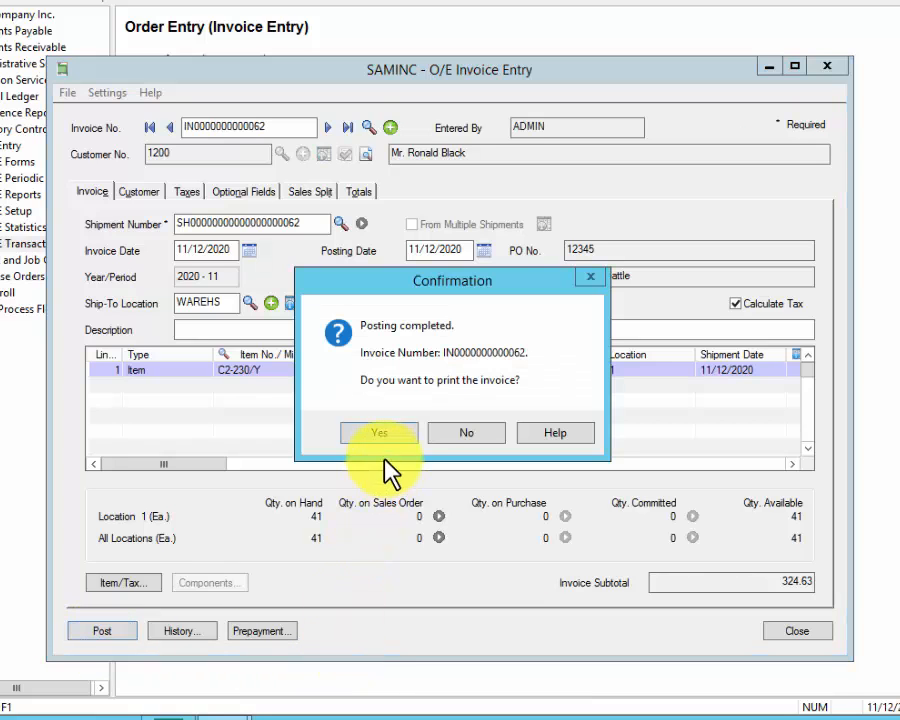
left_click(393, 433)
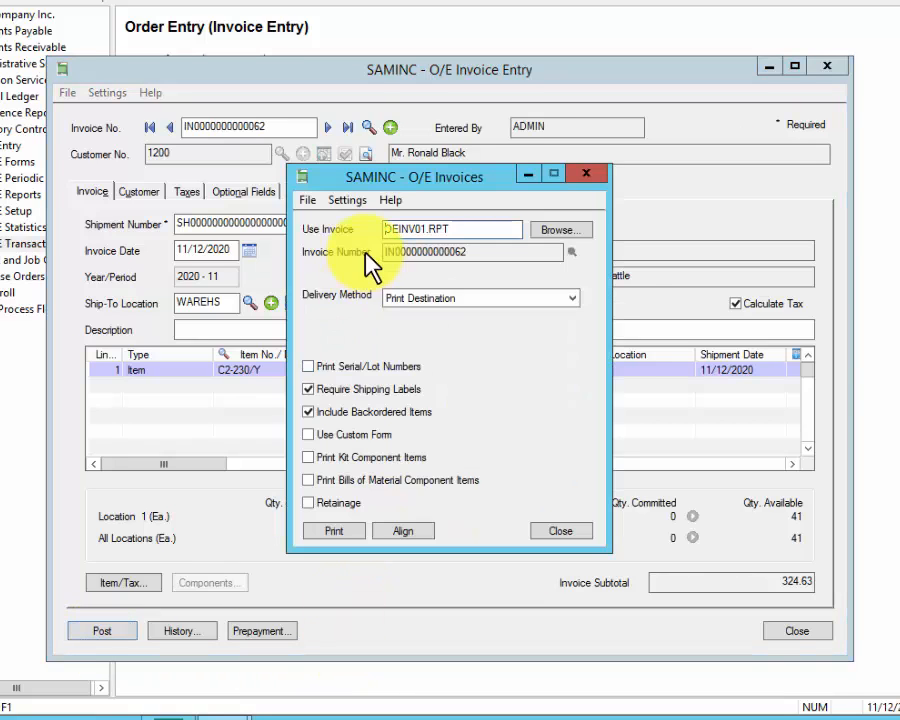
left_click(345, 532)
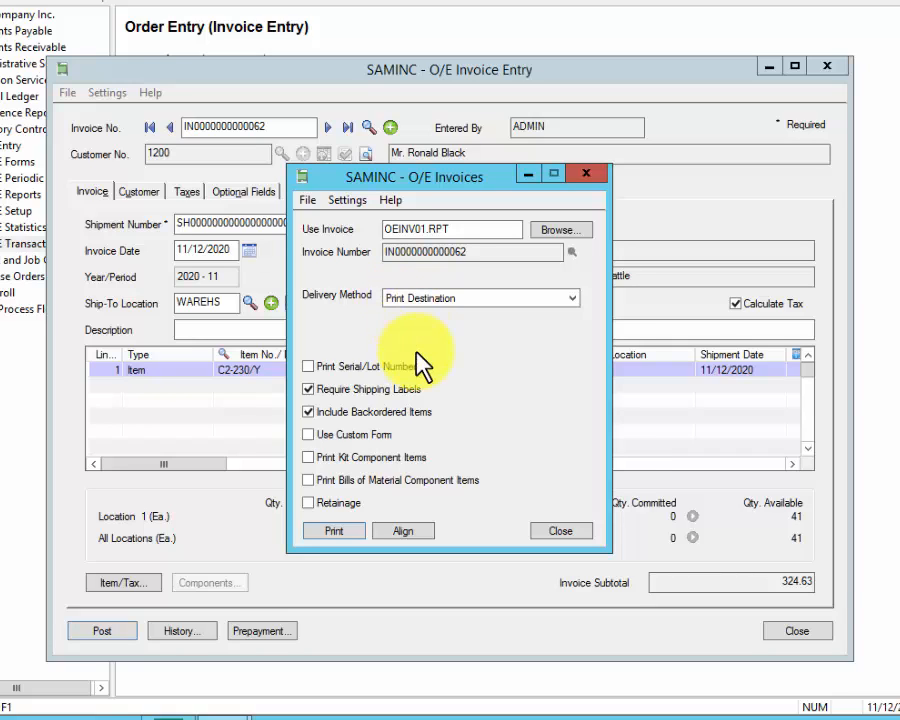
left_click(462, 299)
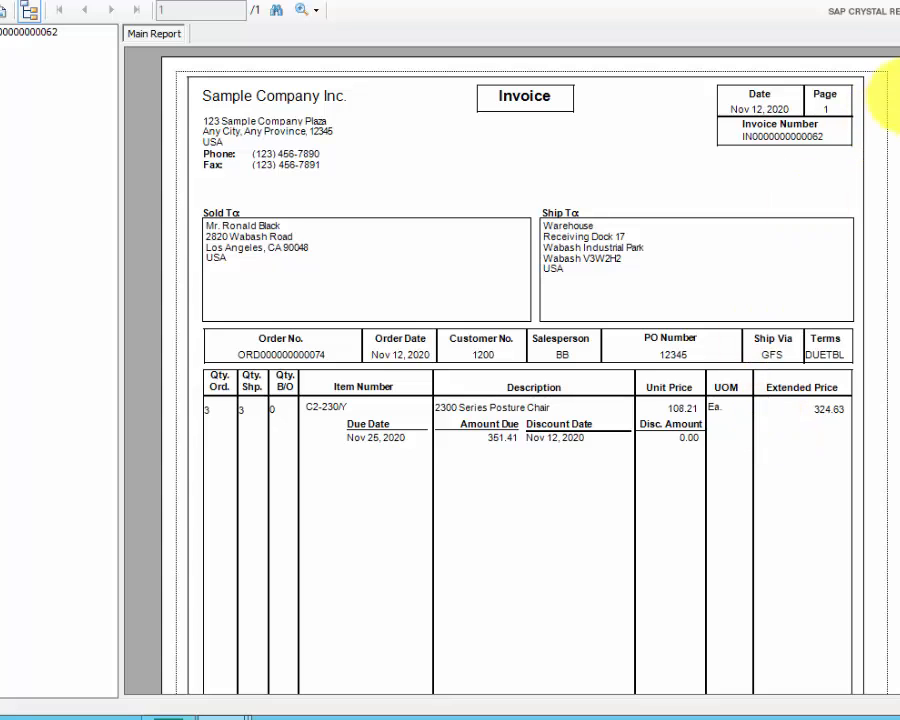
key("alt+F4")
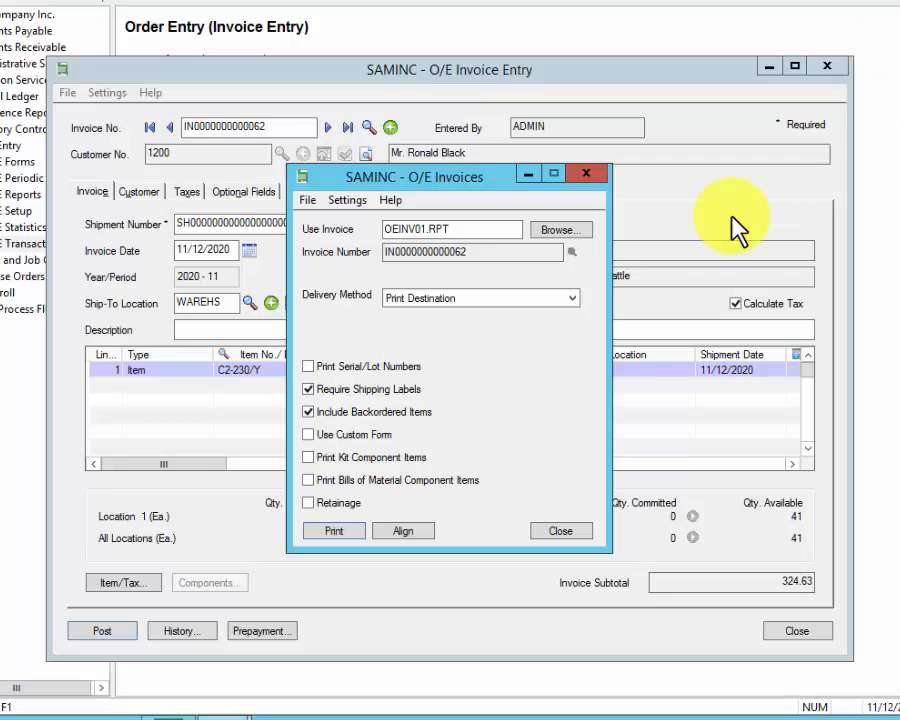
left_click(558, 531)
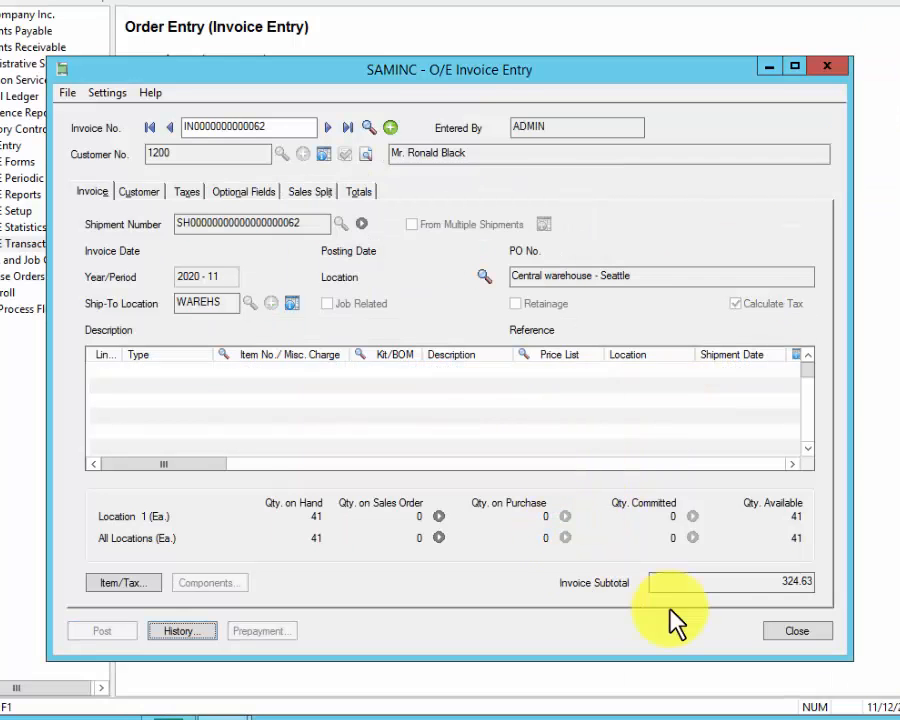
left_click(788, 634)
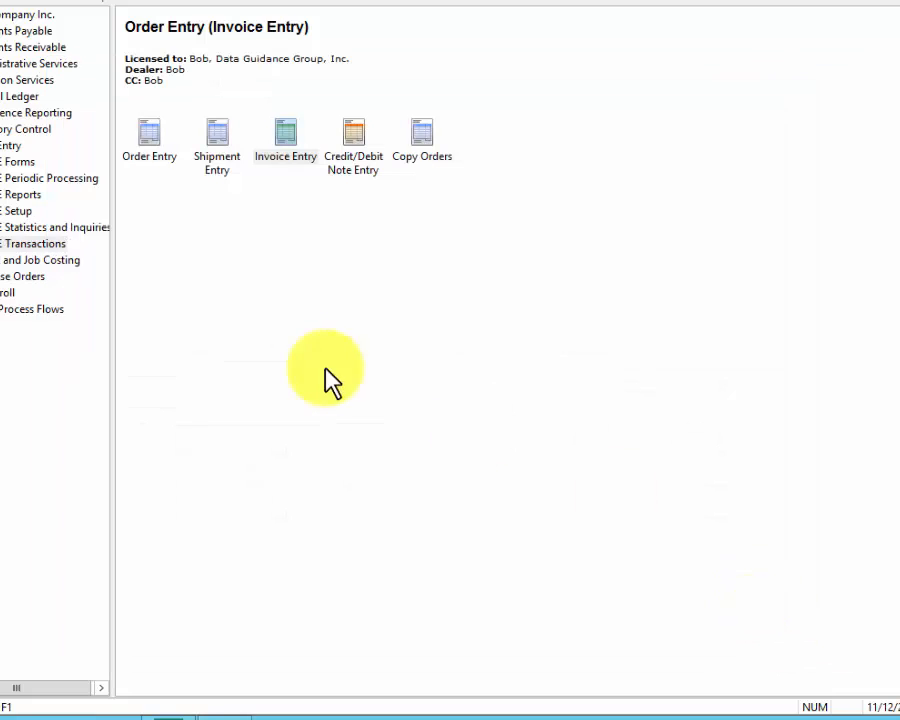
Start a new O/E order and enter the same customer's number
left_click(150, 136)
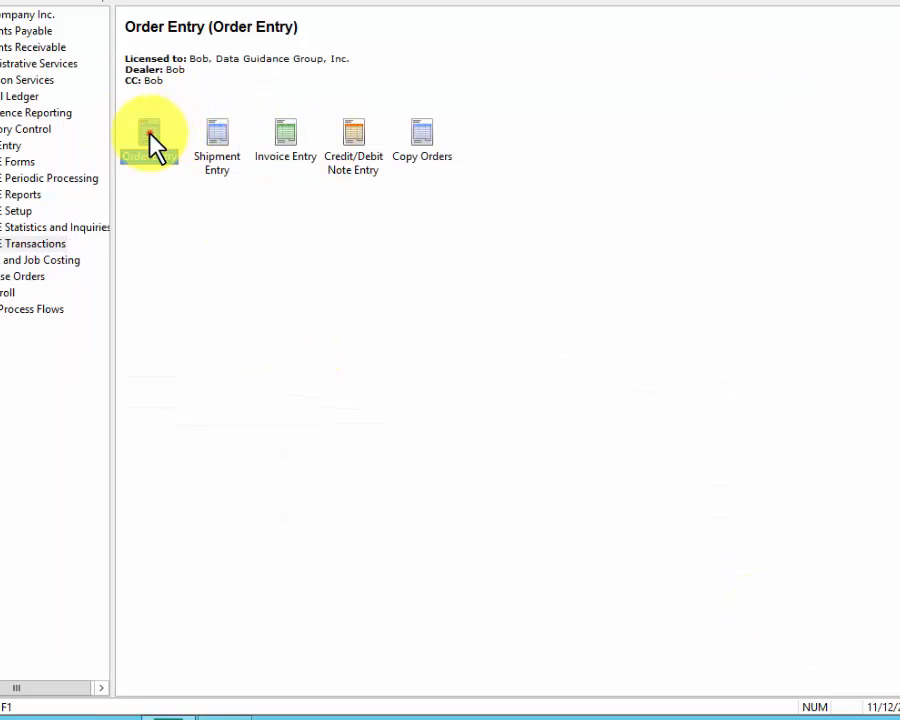
double_click(150, 138)
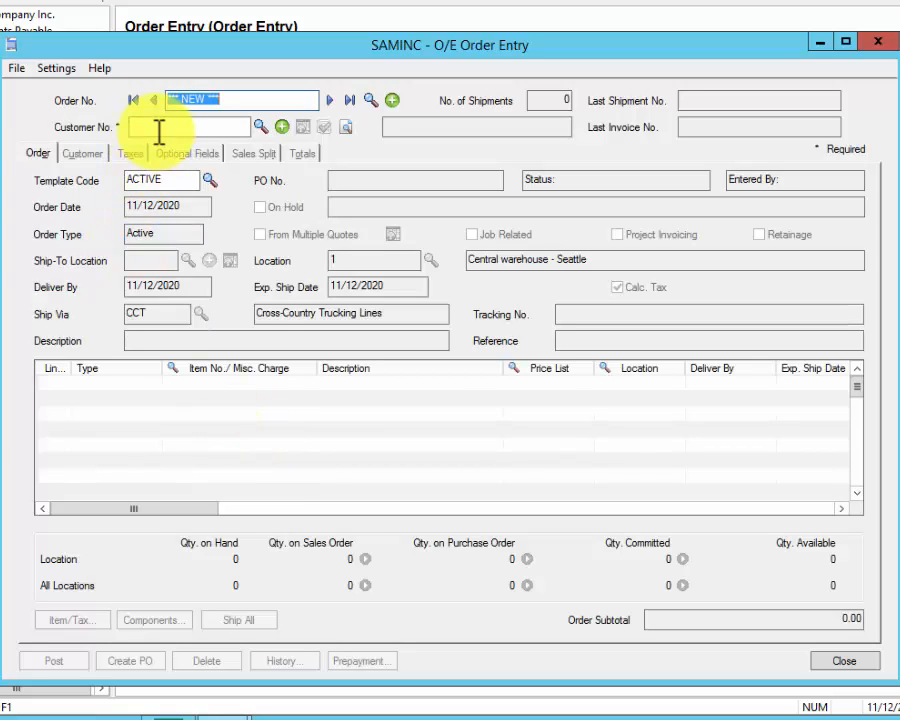
left_click(150, 126)
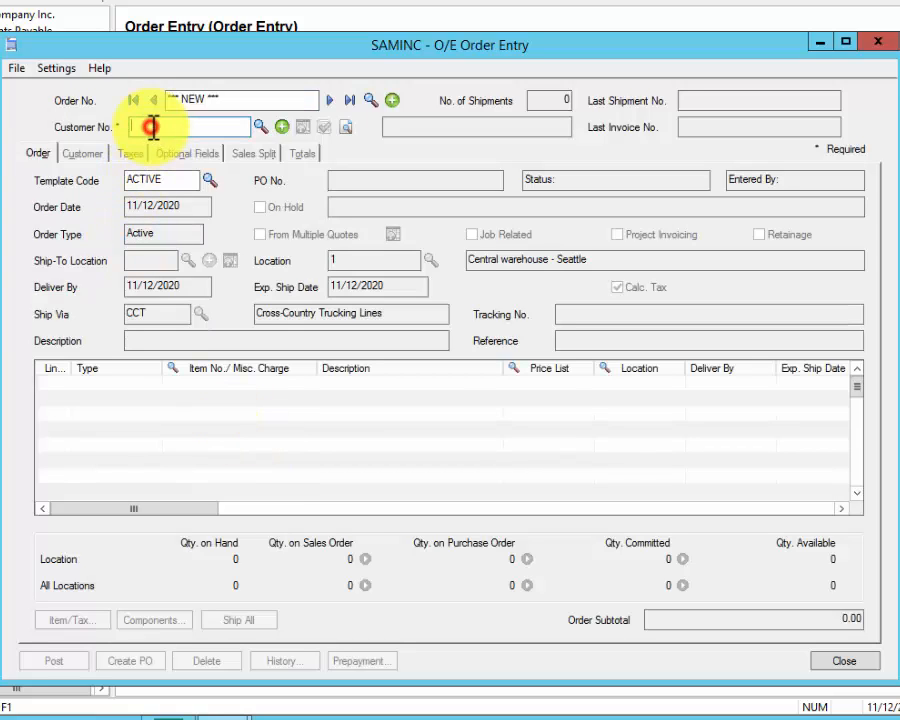
type("1200")
key("Tab")
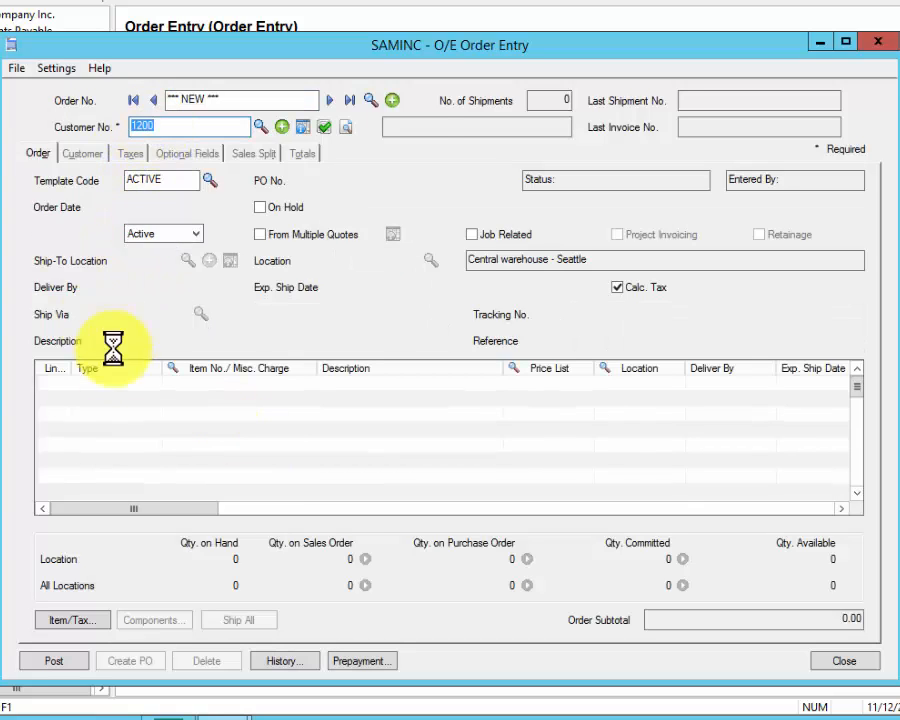
Add an order line for item A1-310/0, Halogen Desk Light, chosen from the item finder
left_click(130, 388)
left_click(233, 386)
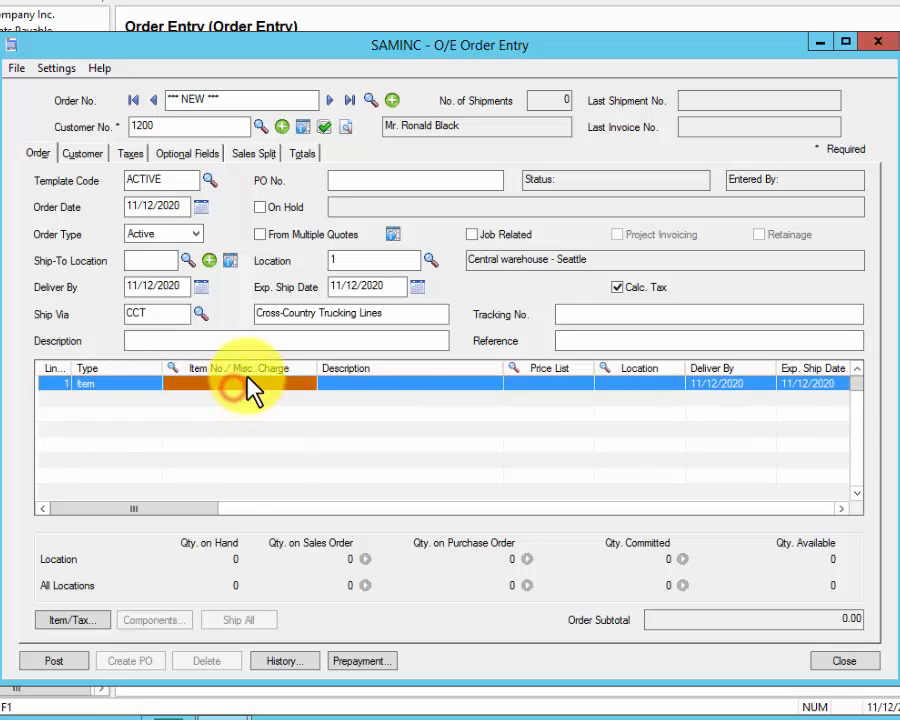
left_click(247, 371)
double_click(185, 243)
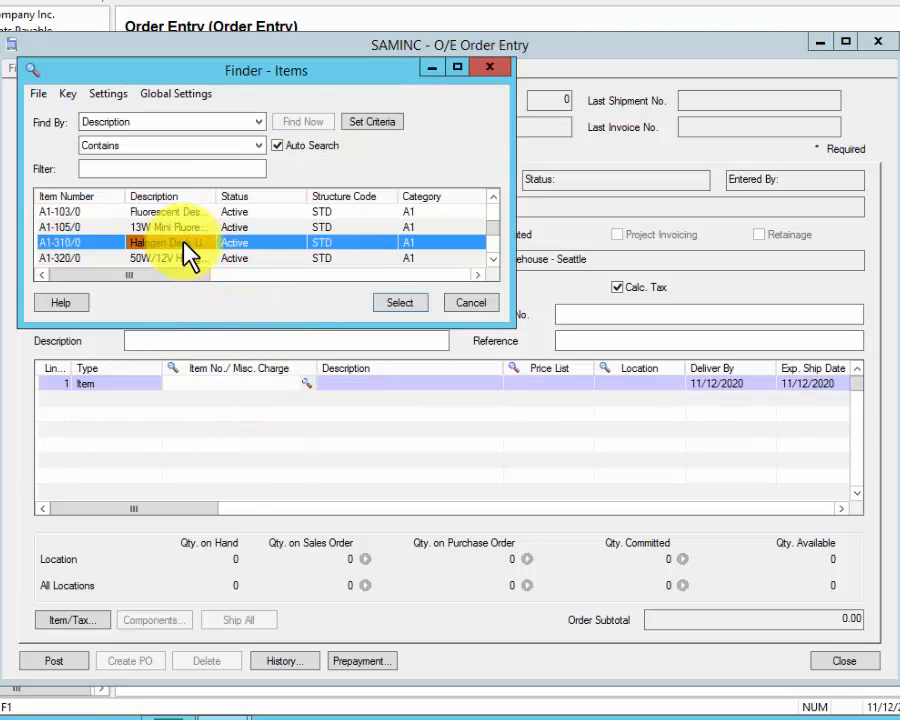
Set the quantity ordered for the Halogen Desk Light line to 10
key("Tab")
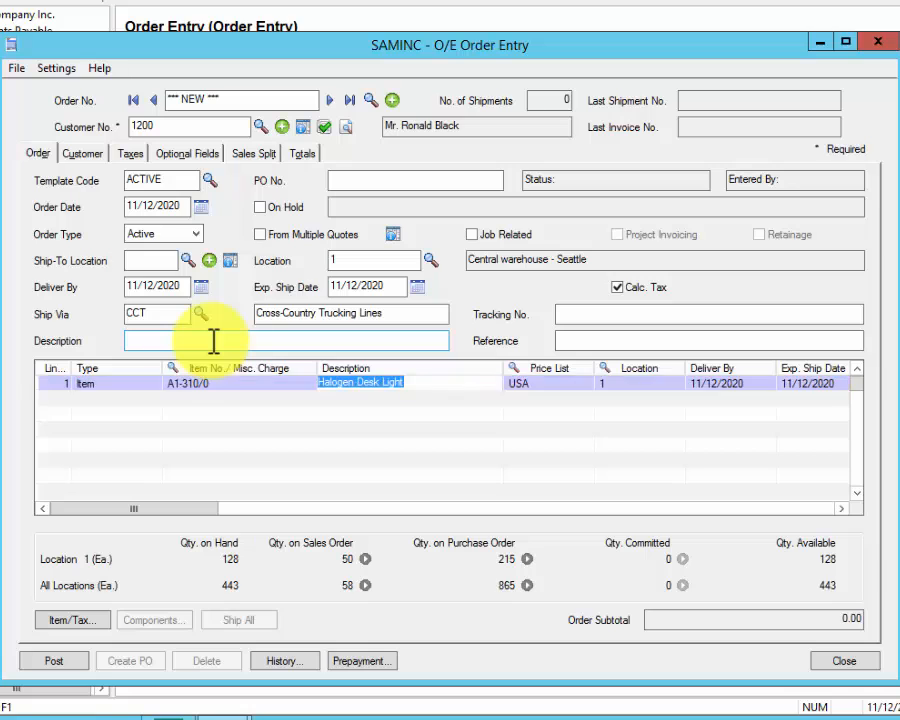
key("Tab")
key("Tab")
key("Tab")
key("Tab")
key("Tab")
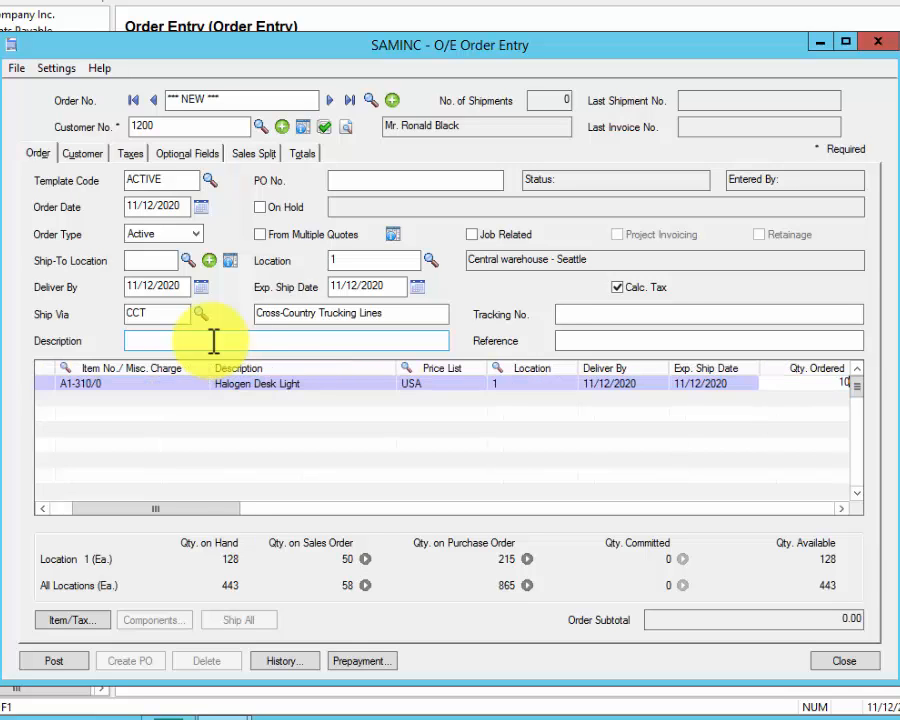
key("Tab")
Set the quantity shipped for the Halogen Desk Light line to 10
key("Tab")
key("Tab")
key("Tab")
key("Tab")
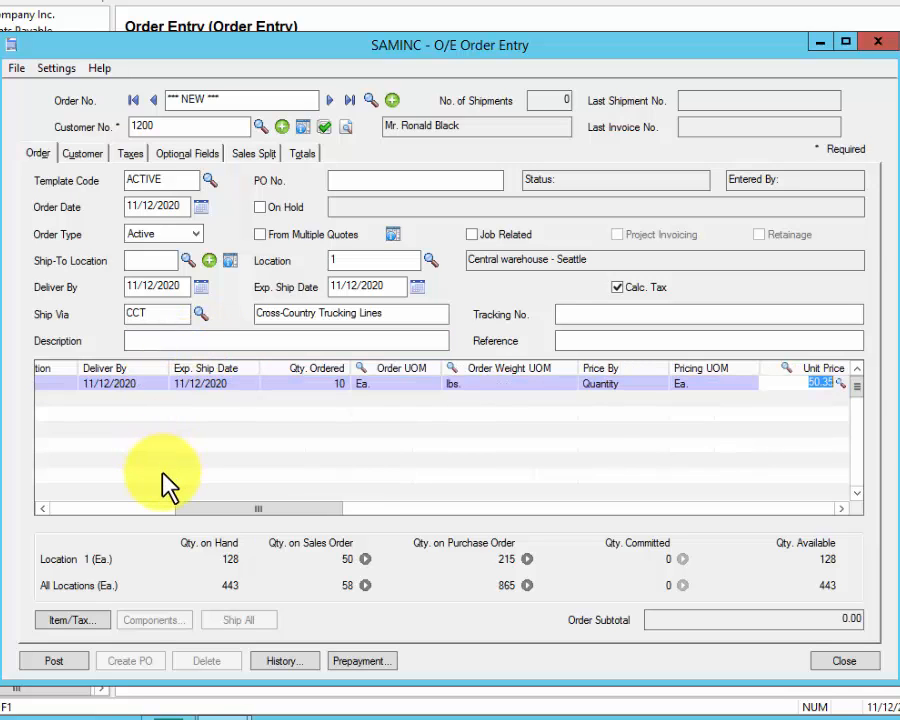
key("Tab")
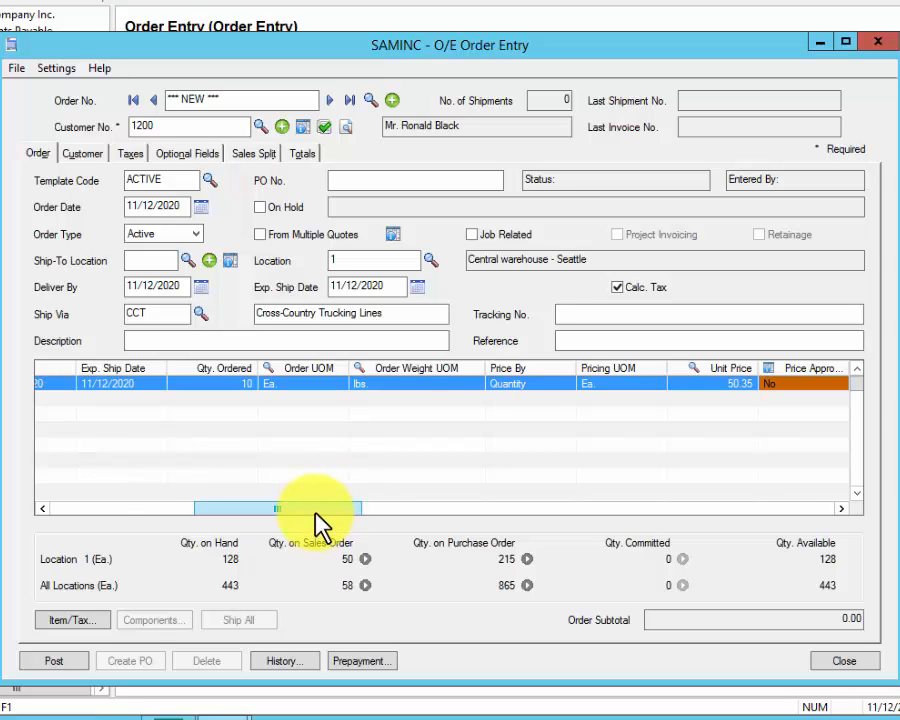
key("Tab")
left_click(826, 383)
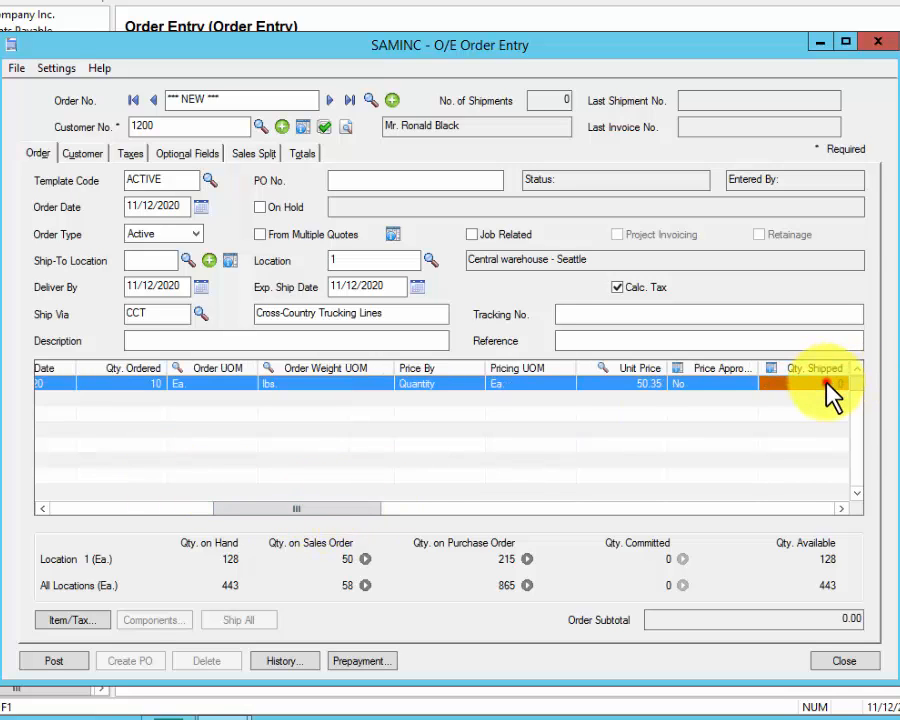
type("10")
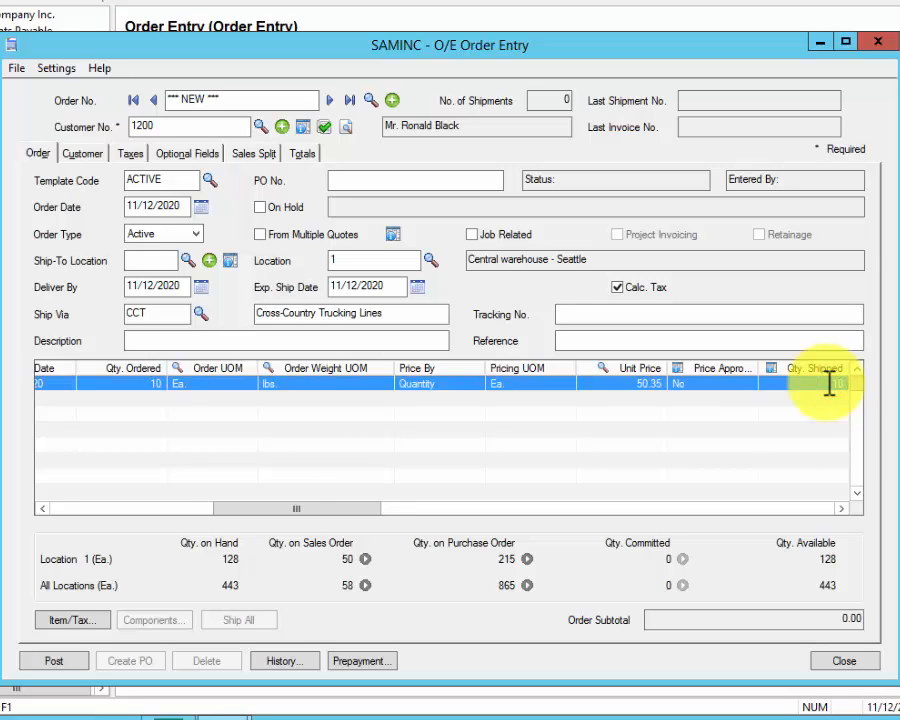
key("Tab")
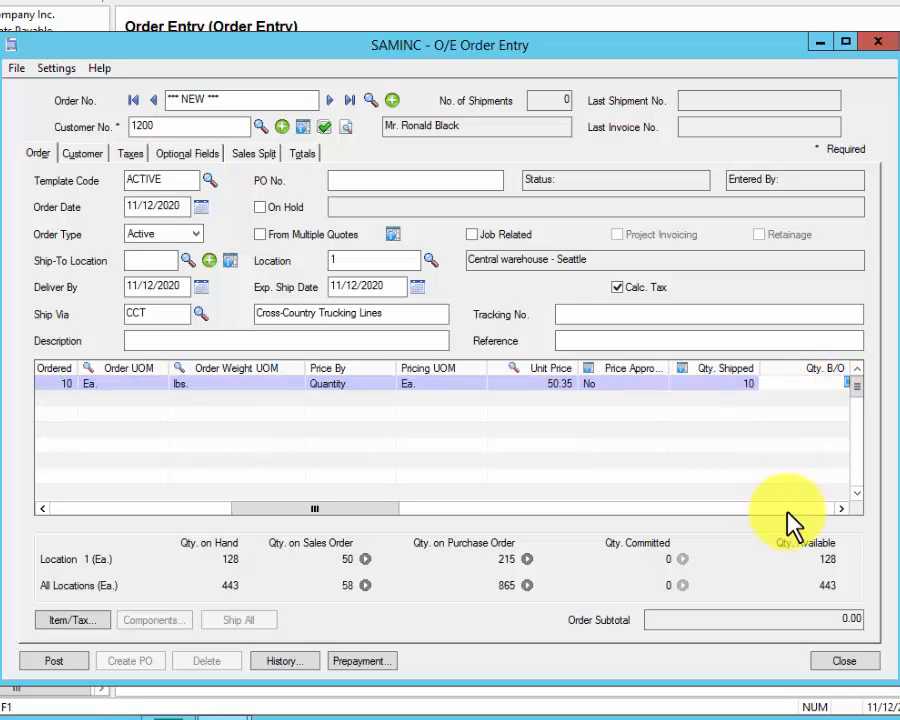
Examine the backorder, weight, extended price, discount and cost columns of the Halogen Desk Light line
left_click(838, 509)
left_click(838, 509)
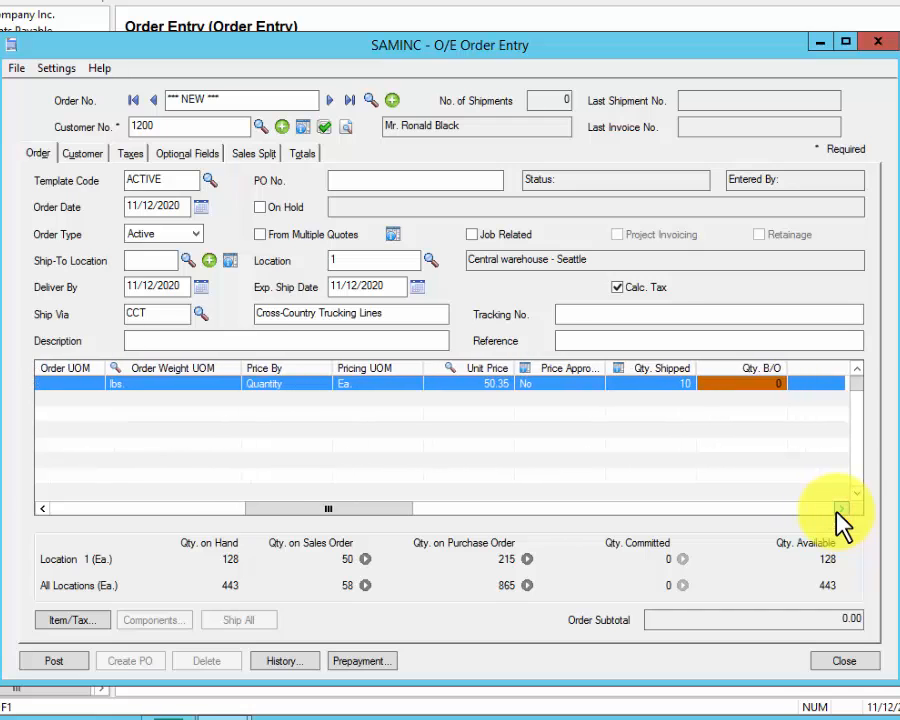
left_click(838, 509)
left_click(838, 509)
left_click(838, 509)
left_click(838, 509)
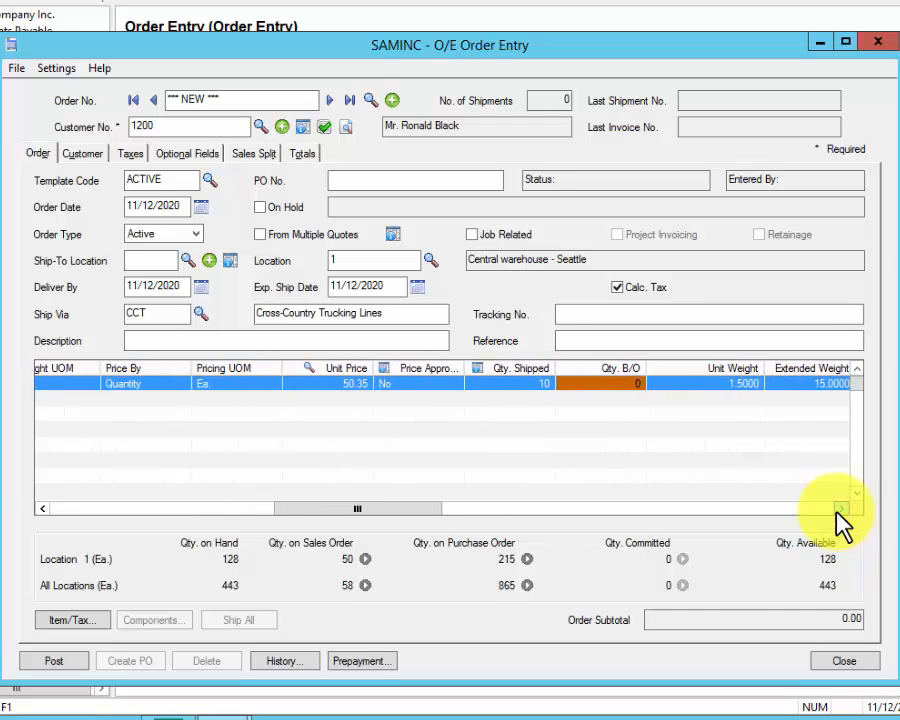
left_click(838, 509)
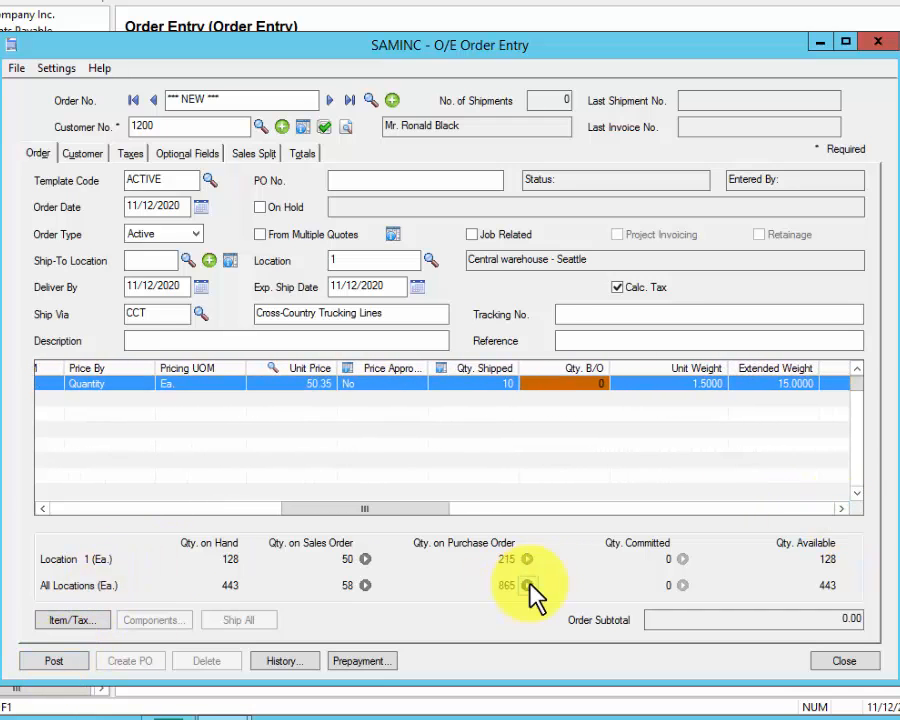
left_click(680, 509)
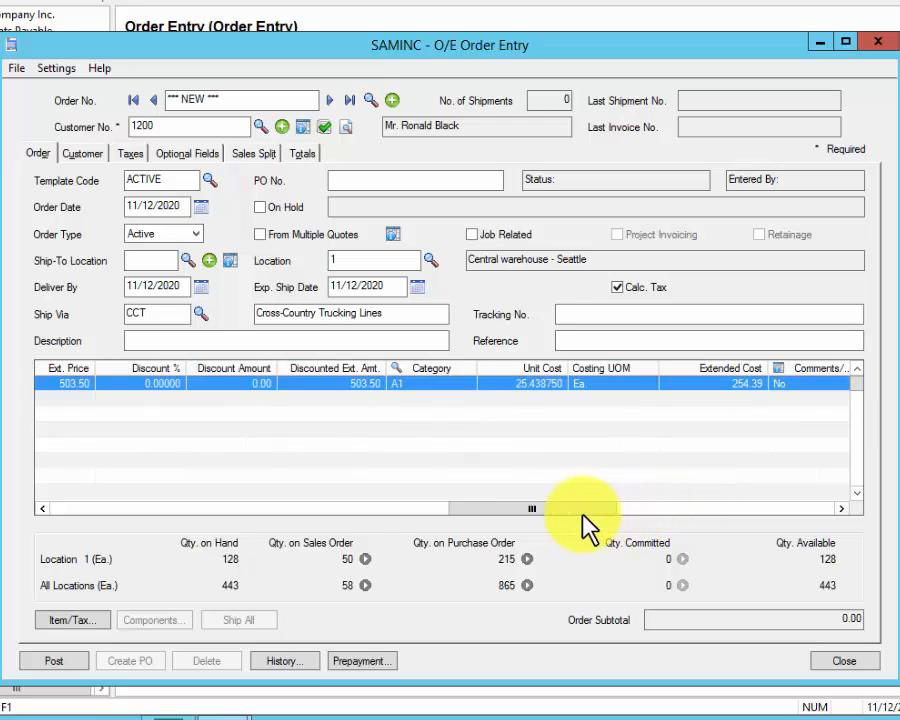
Review the customer's sales history from period 1 to 11 of 2020, and close it
left_click_drag(583, 506, 90, 507)
left_click(292, 661)
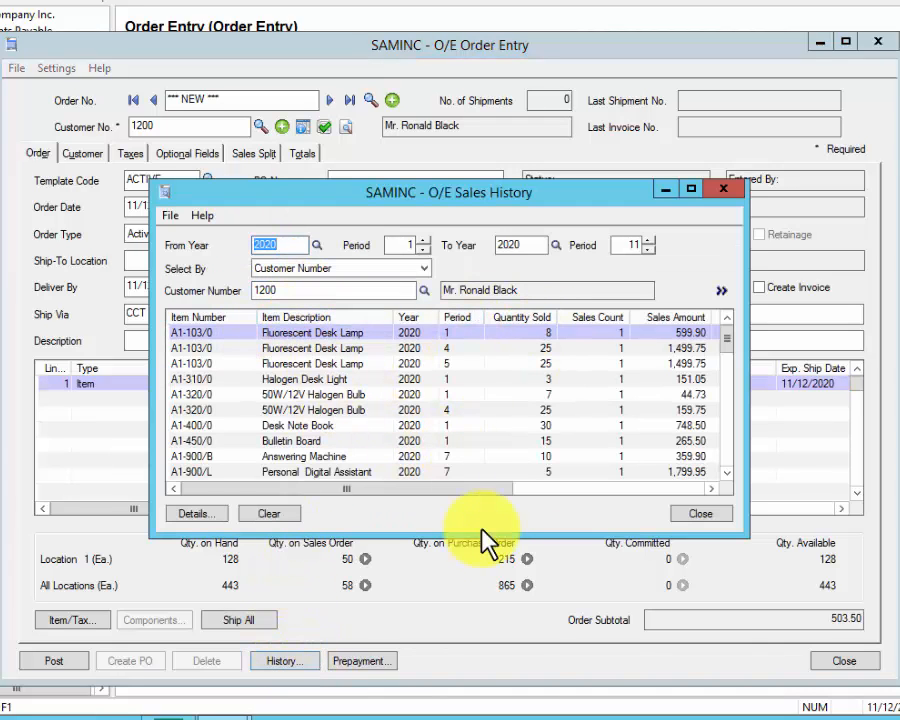
left_click(725, 515)
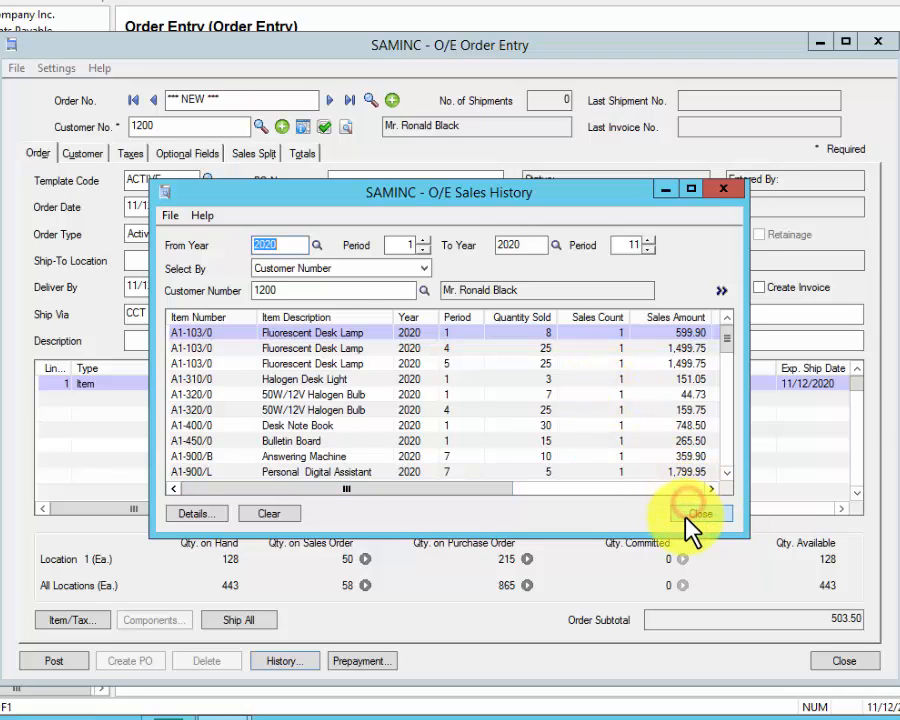
left_click(692, 515)
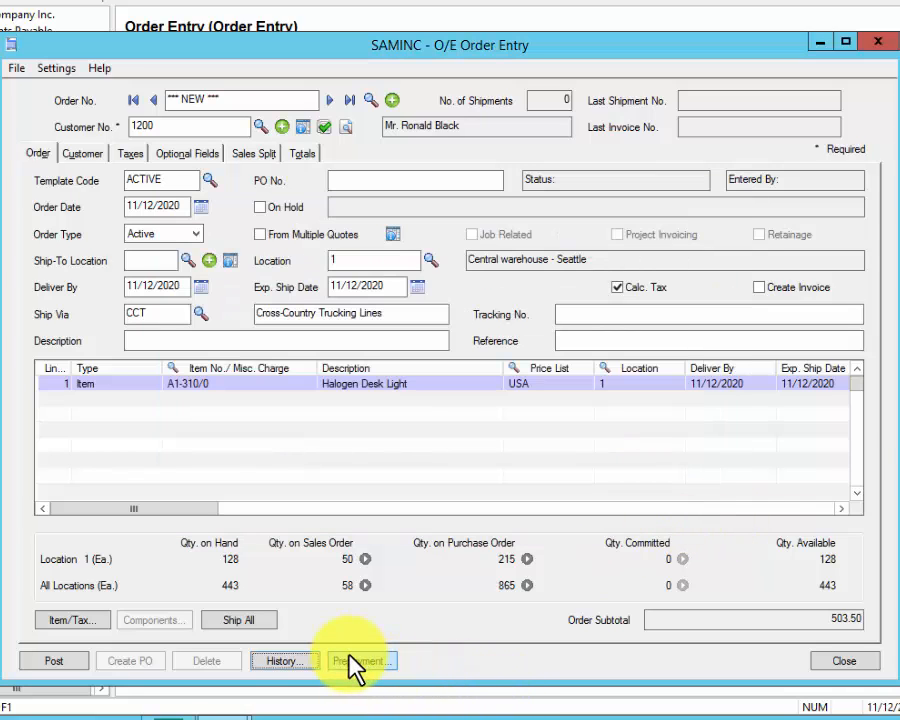
Post the order with its shipment, close the posting confirmation, and check the quantity columns of the Halogen Desk Light line
left_click(68, 658)
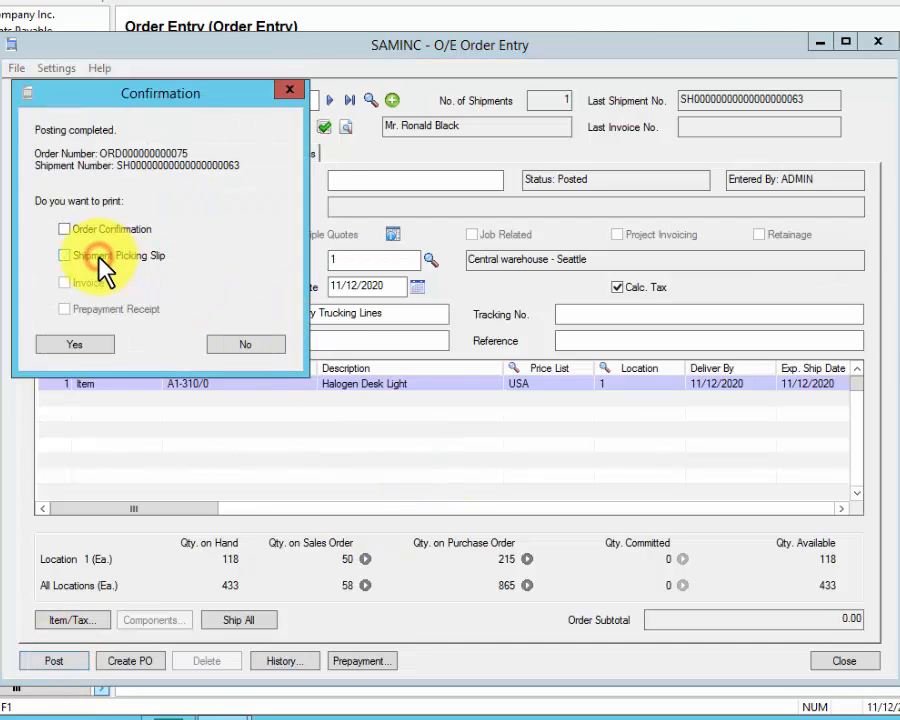
left_click(77, 342)
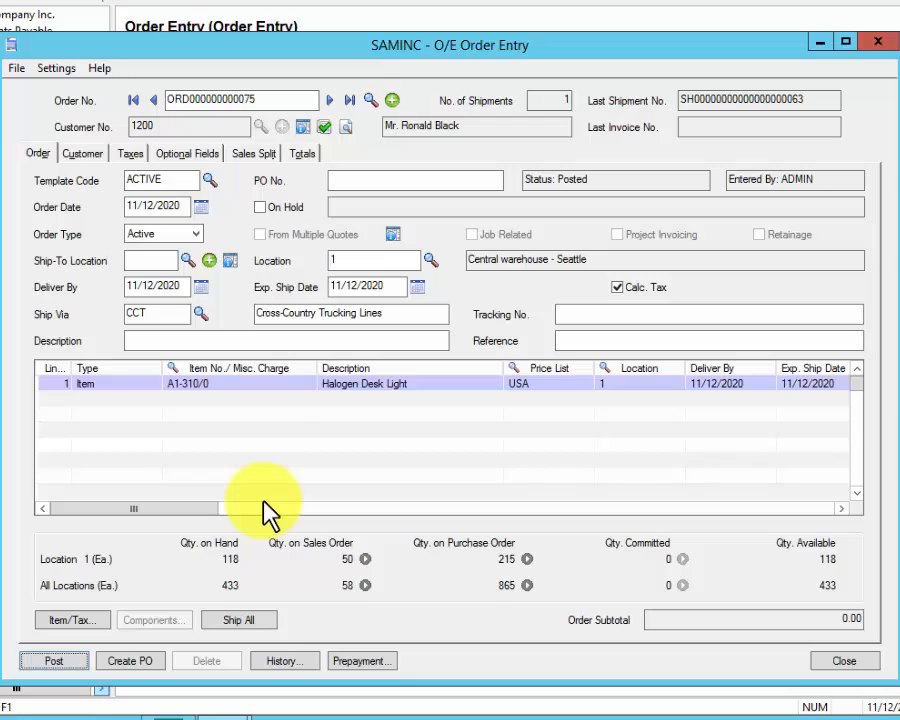
left_click(286, 512)
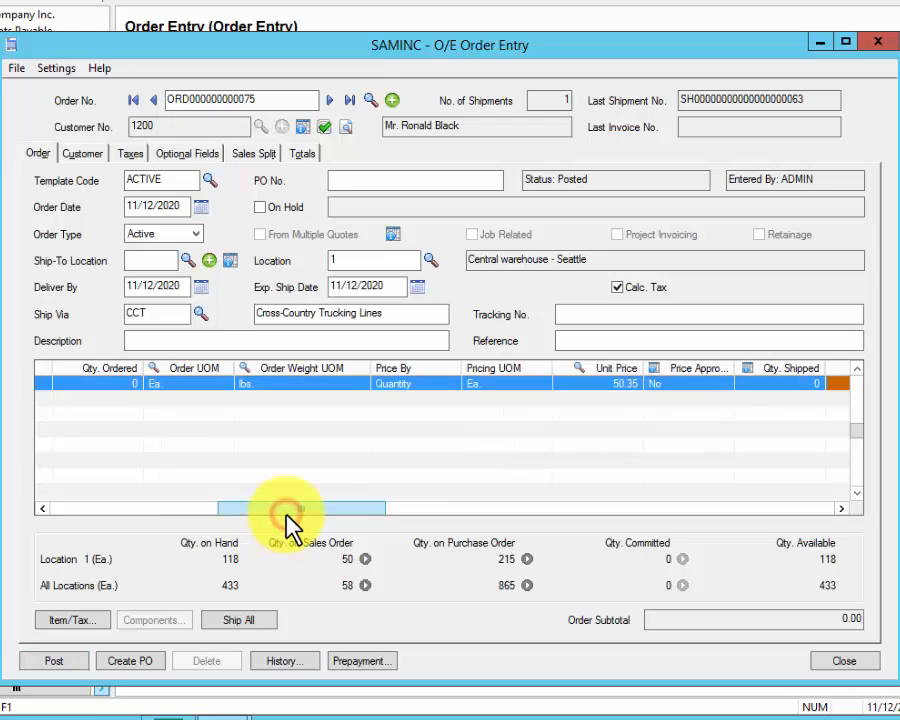
left_click_drag(286, 512, 353, 514)
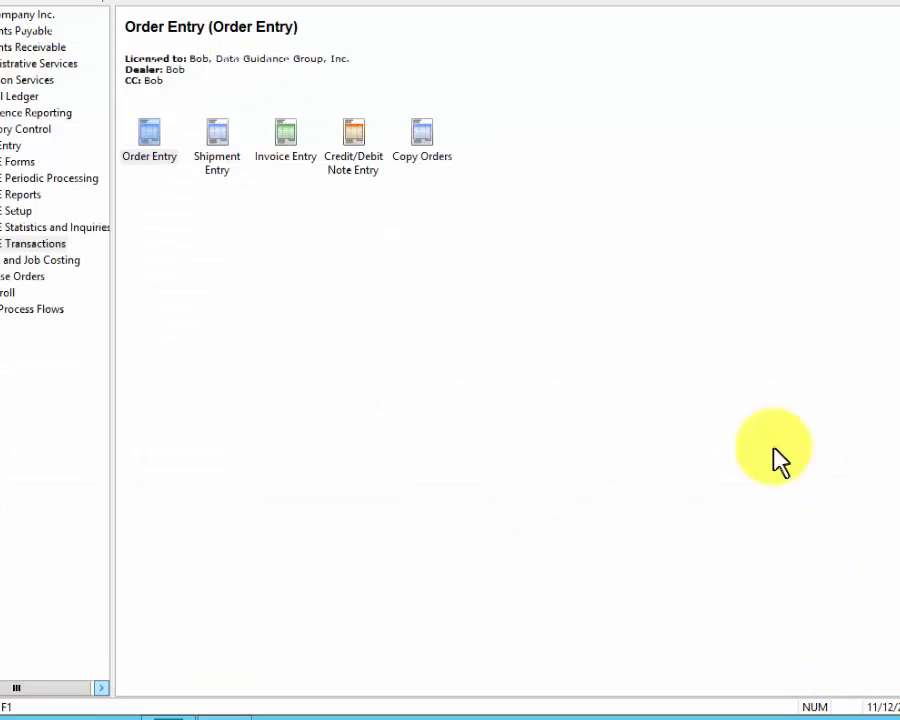
Start a new invoice in Invoice Entry for the same customer and load the Halogen Desk Light shipment from the shipment finder
double_click(283, 128)
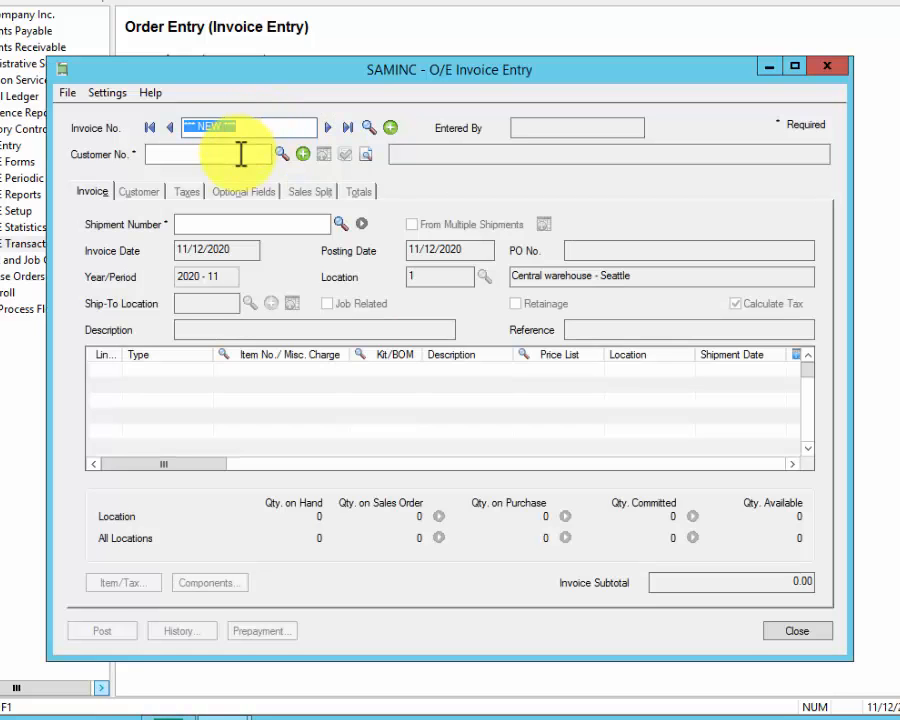
left_click(238, 152)
type("1")
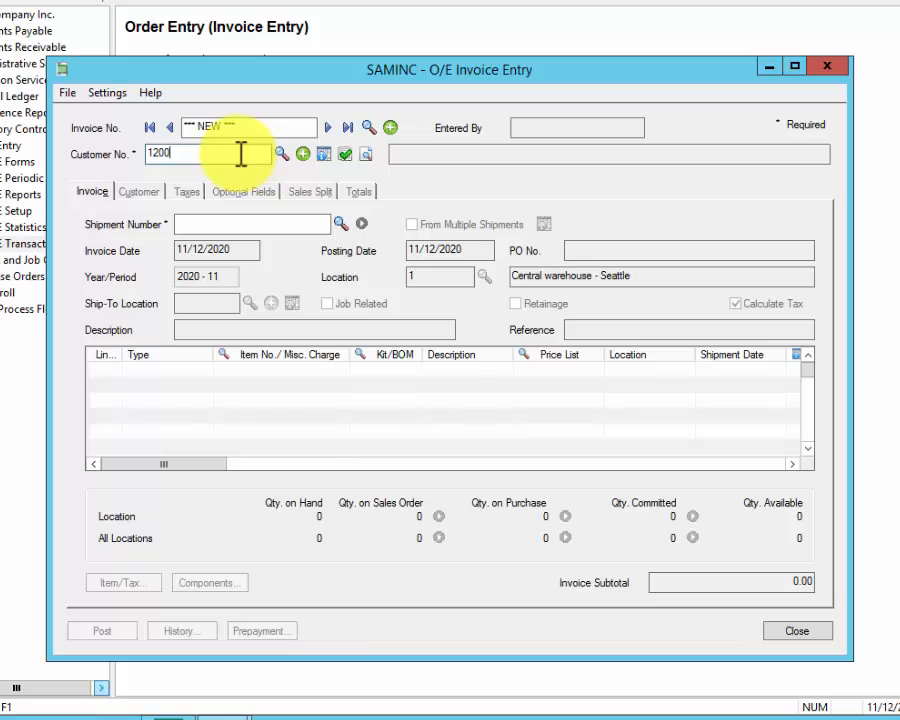
type("200")
key("Tab")
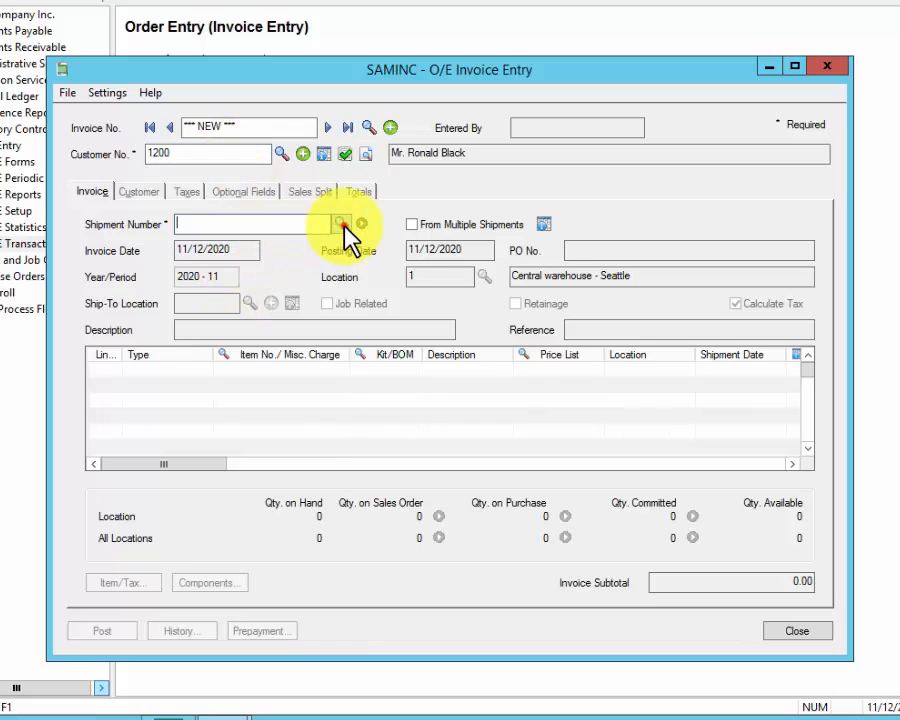
left_click(342, 224)
left_click(400, 302)
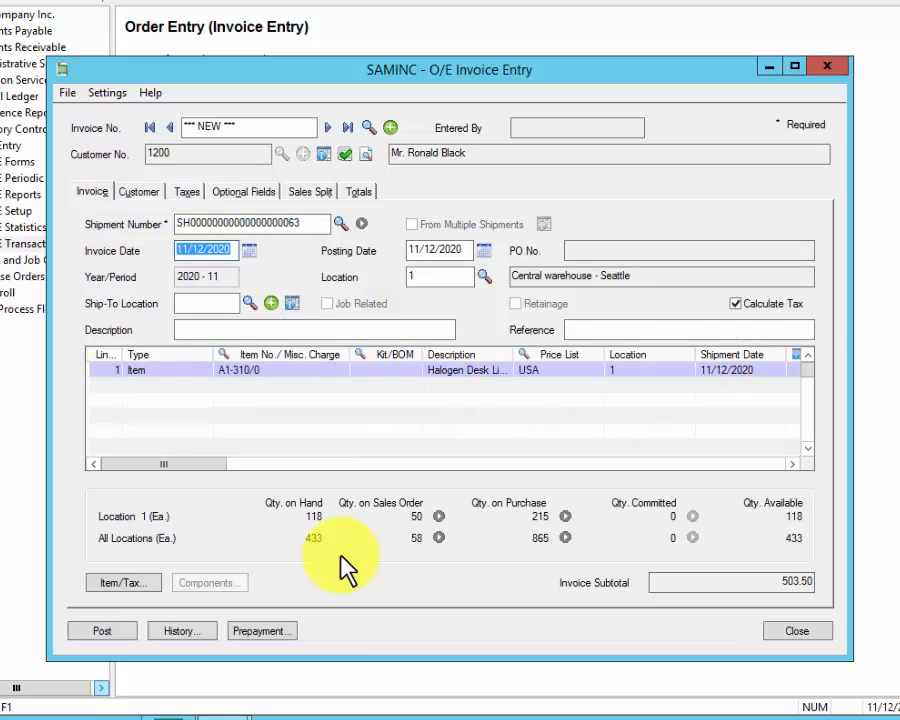
Post the Halogen Desk Light invoice and send it to print with the OEINV01.RPT form
left_click(118, 631)
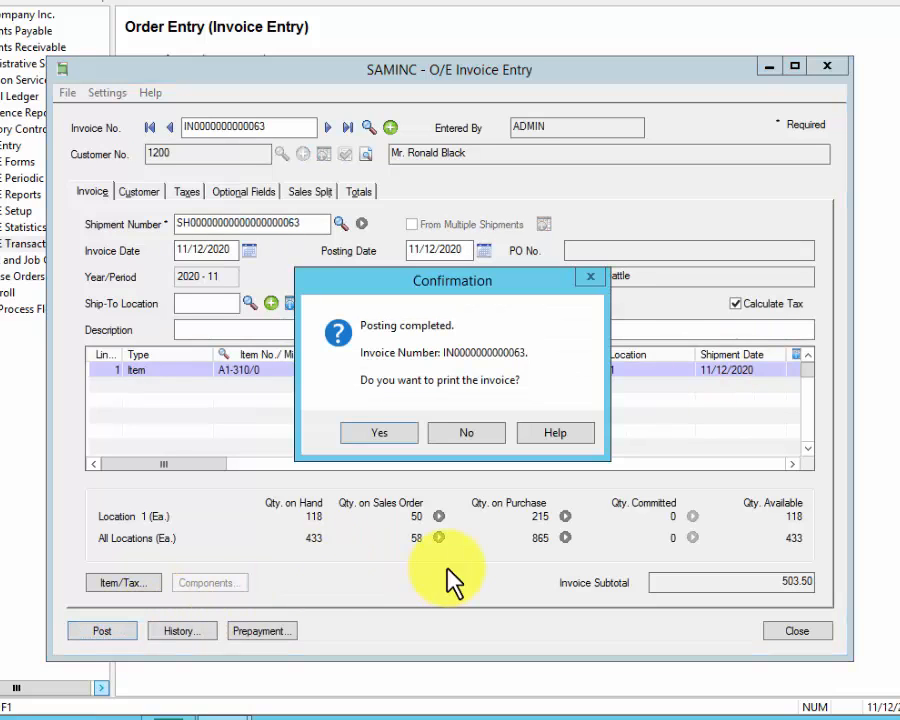
left_click(405, 442)
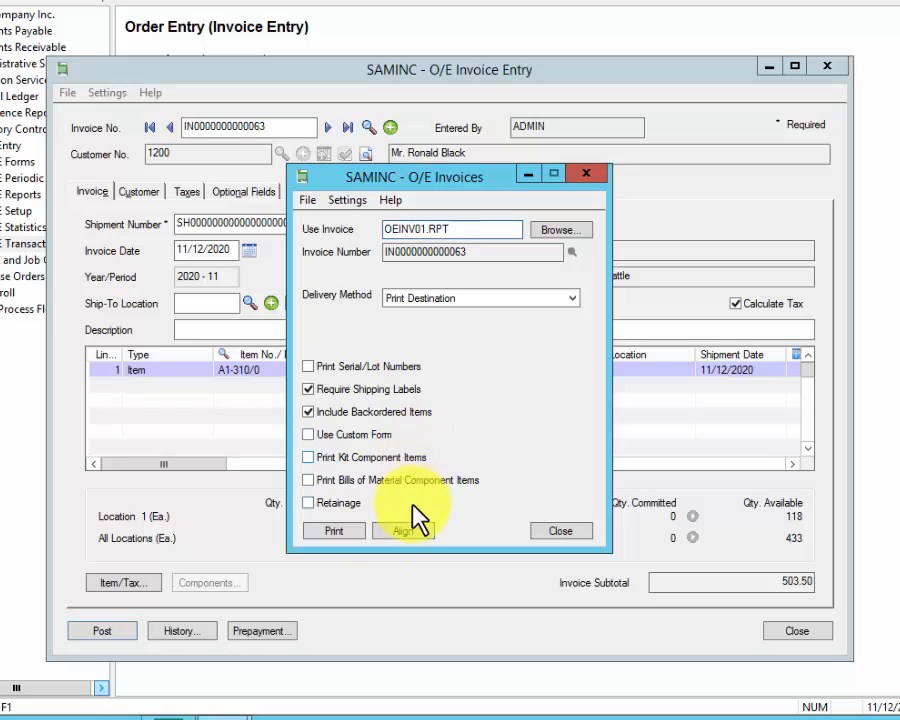
left_click(334, 531)
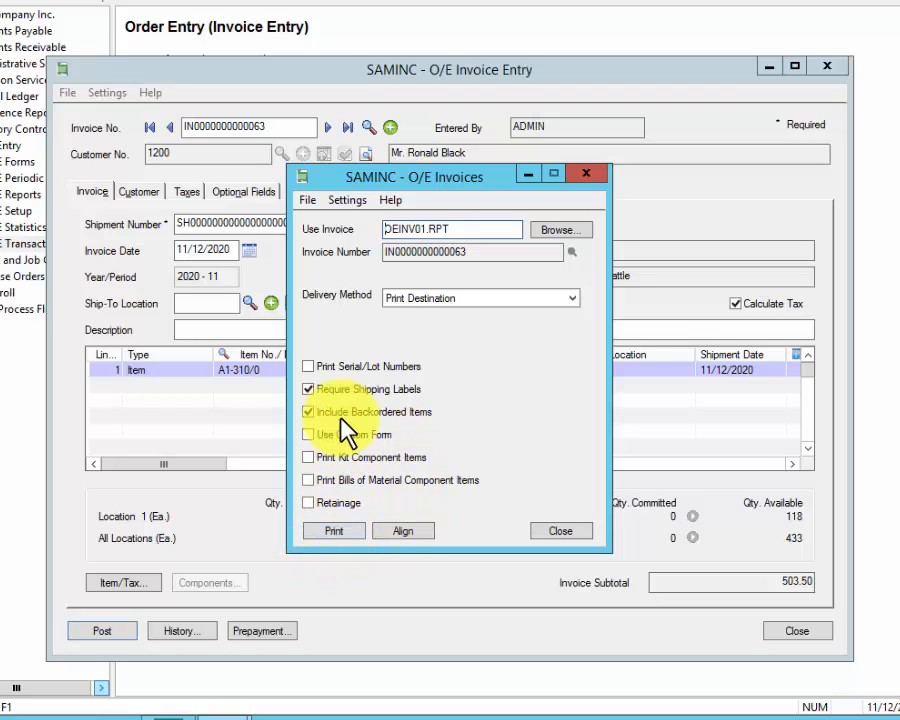
Preview the invoice with Require Shipping Labels and Include Backordered Items turned off, and close the preview and invoice windows
left_click(342, 413)
left_click(331, 387)
left_click(333, 532)
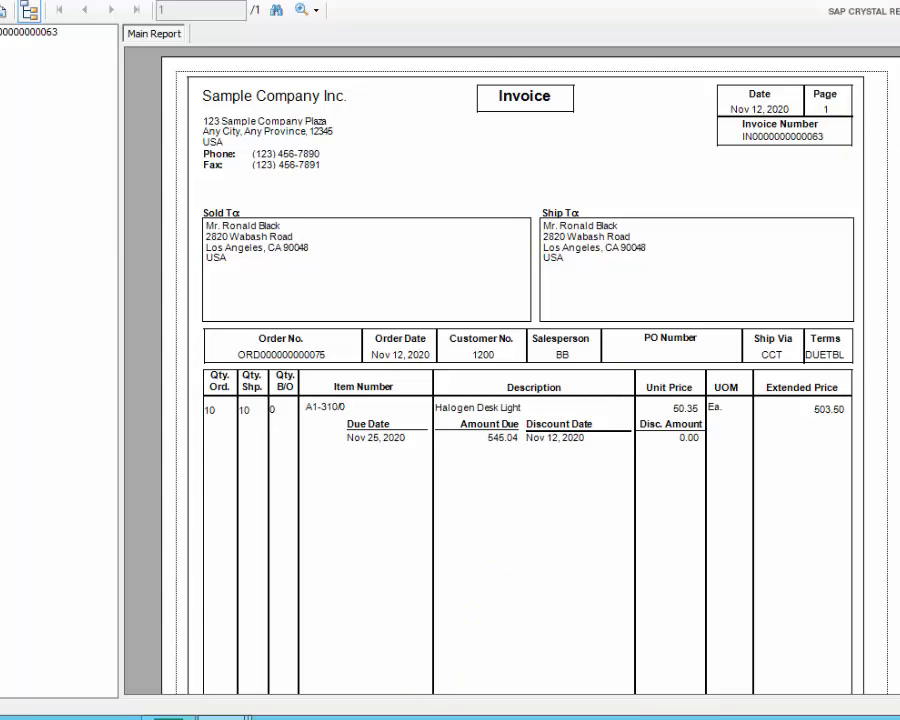
key("alt+F4")
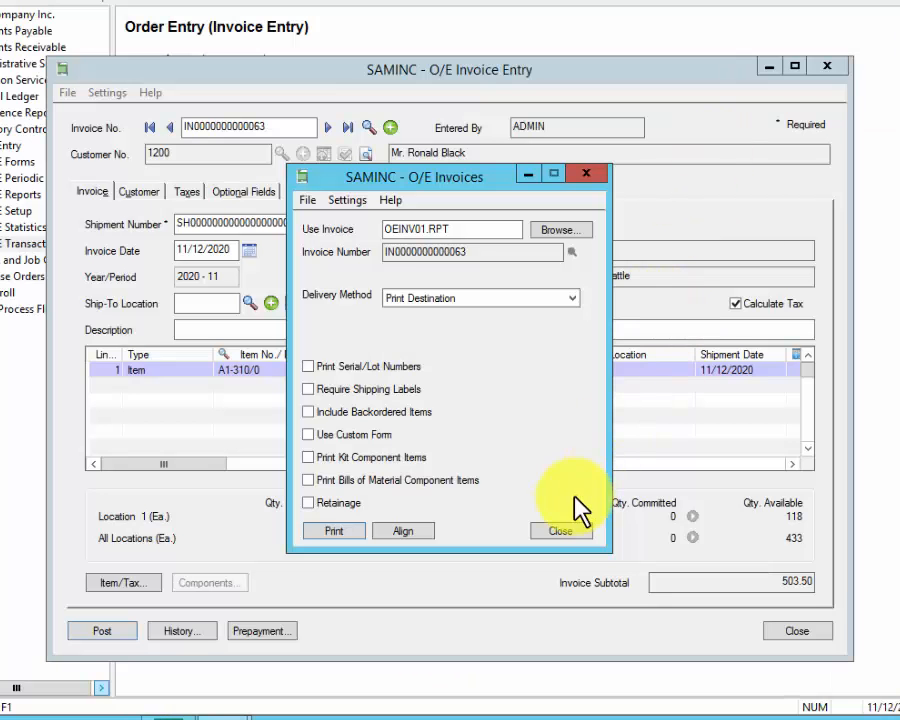
left_click(568, 531)
left_click(782, 631)
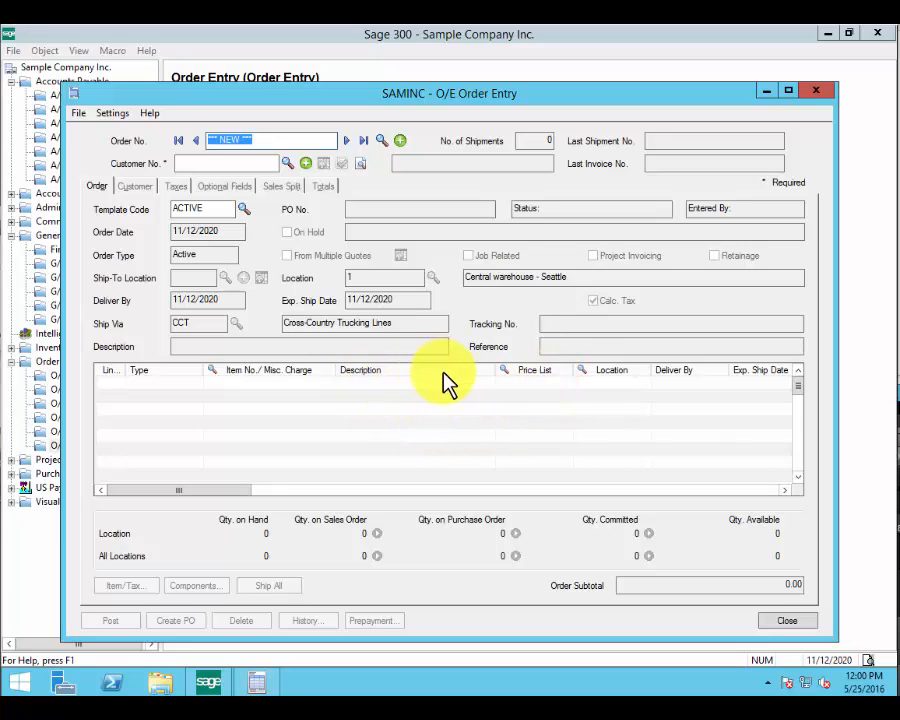
Load the last order record and rearrange its detail columns so Exp. Ship Date and Location come directly after Description
left_click(683, 371)
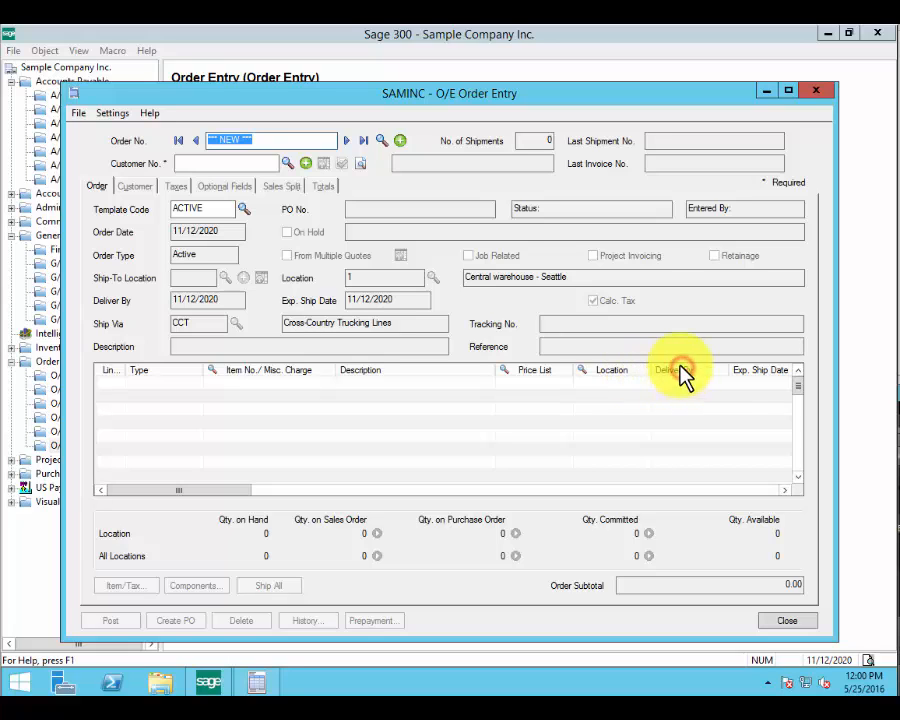
left_click(363, 153)
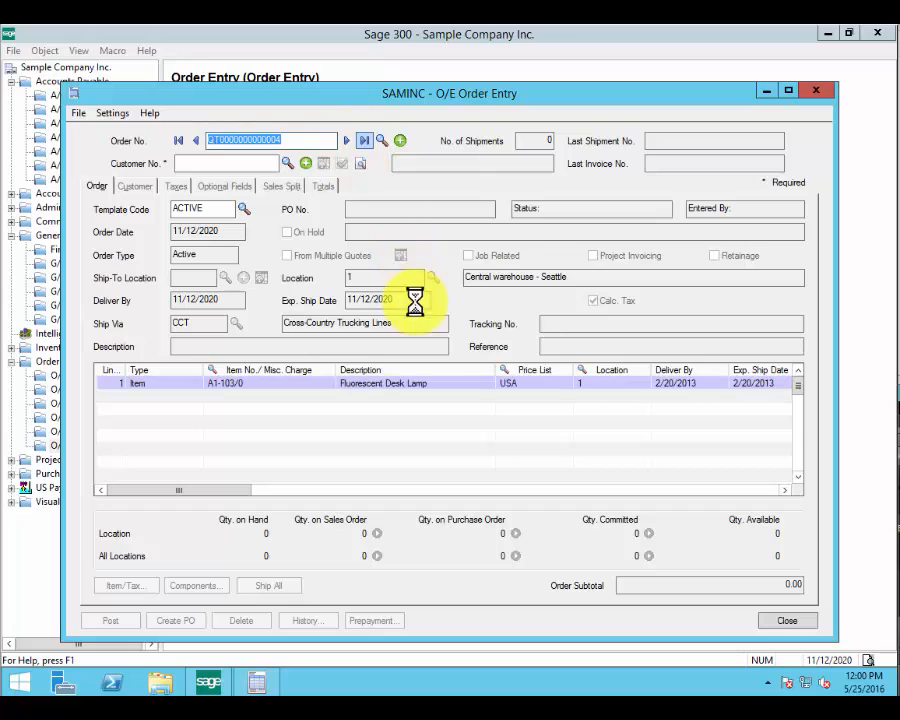
left_click(608, 370)
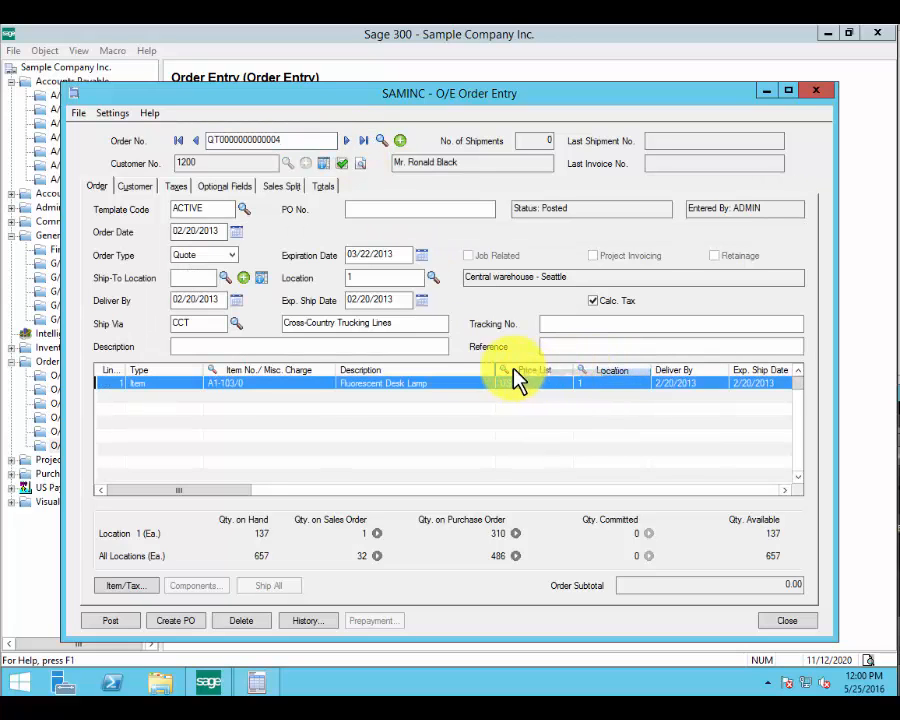
left_click_drag(497, 383, 496, 382)
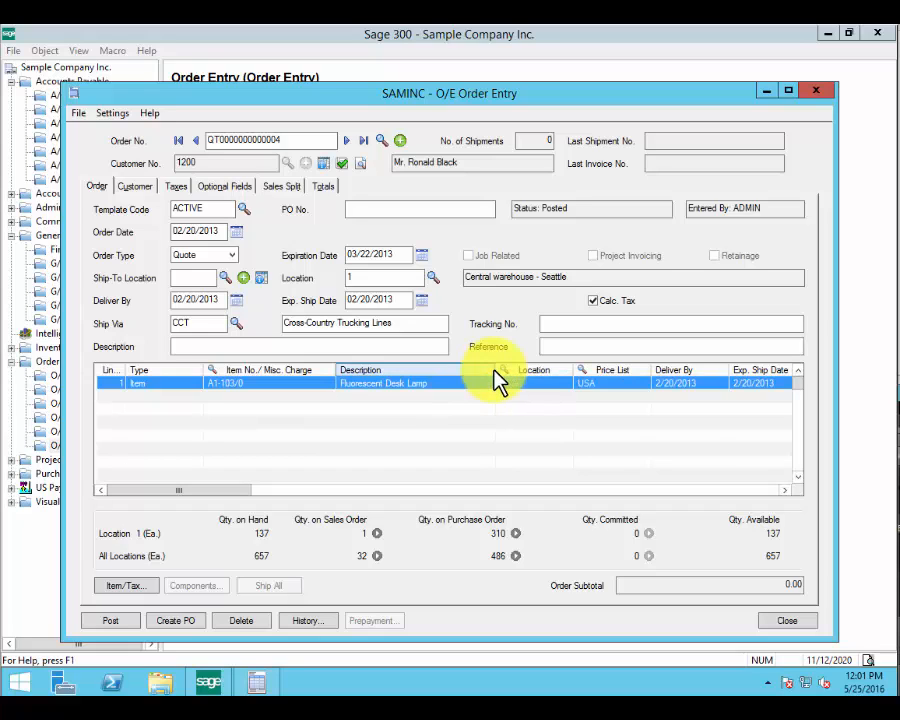
left_click_drag(757, 369, 500, 366)
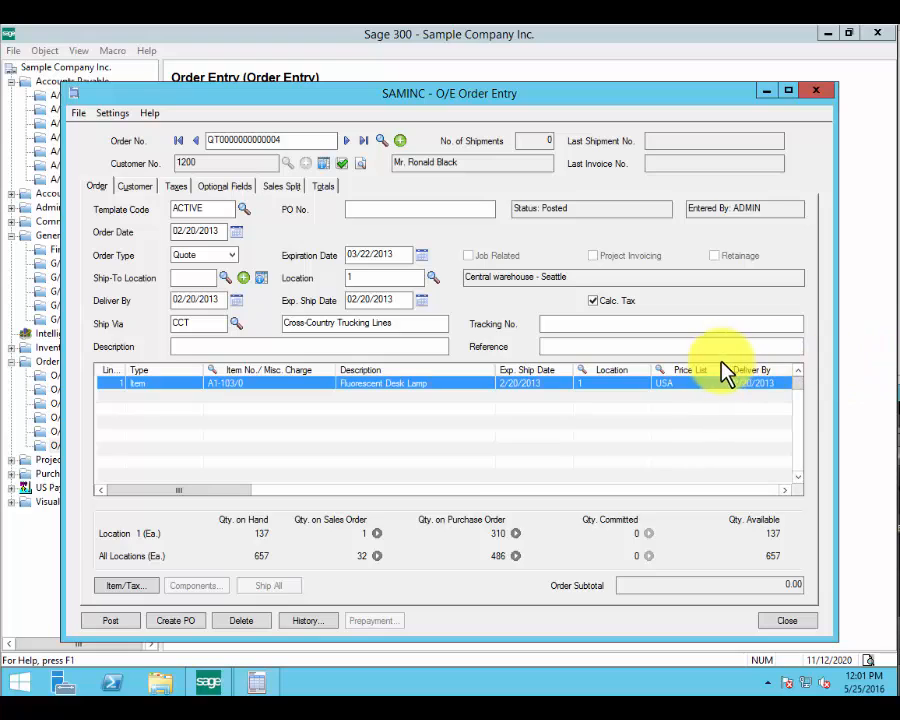
Hide the Deliver By column and move the Qty. Ordered column directly after Description in the order detail grid
right_click(757, 371)
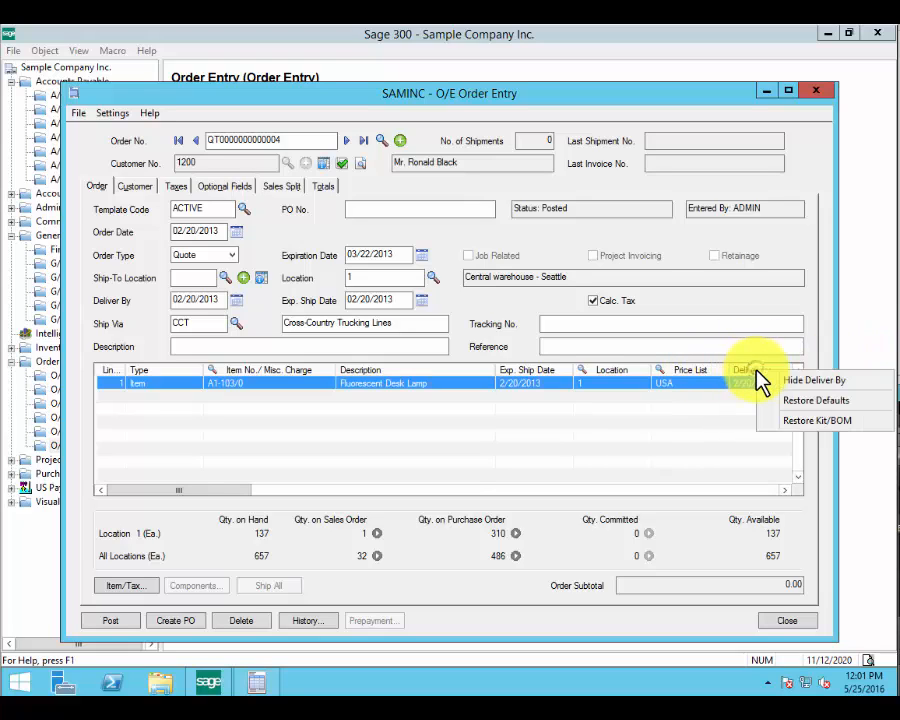
left_click(790, 382)
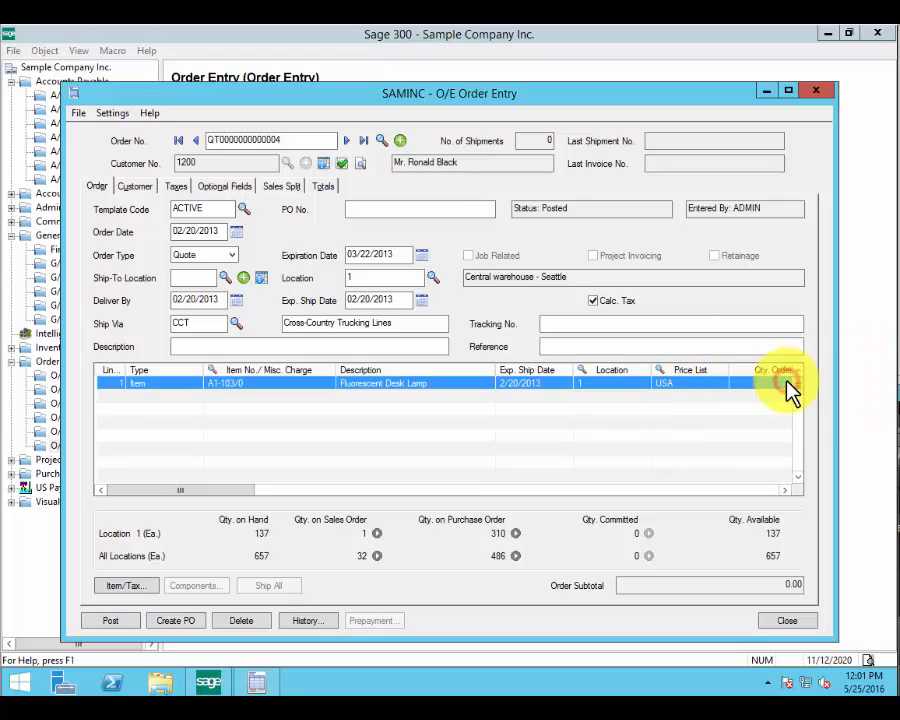
left_click(786, 490)
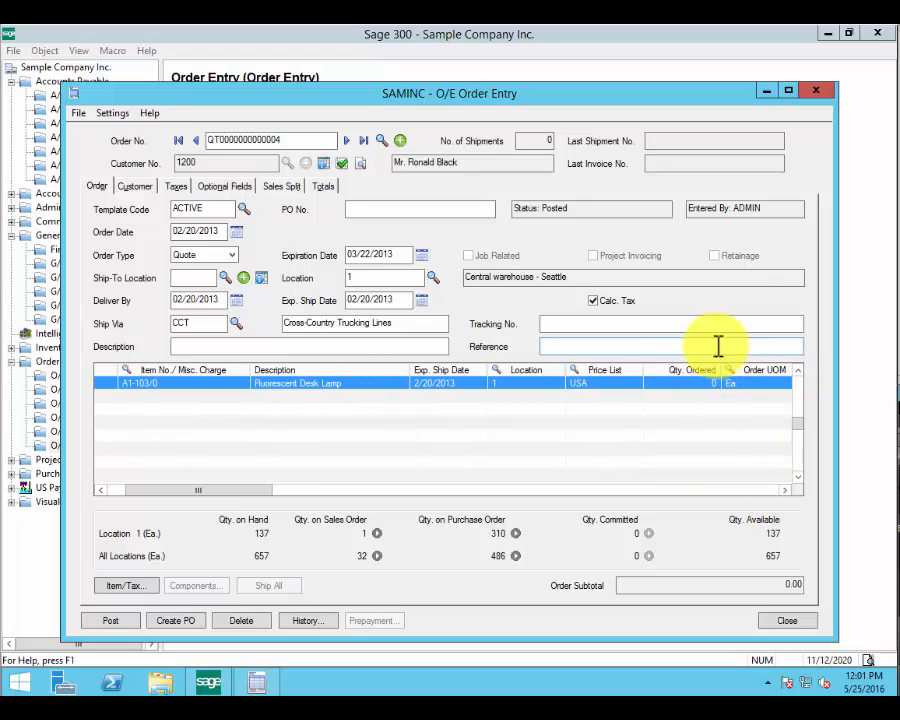
left_click_drag(694, 370, 416, 365)
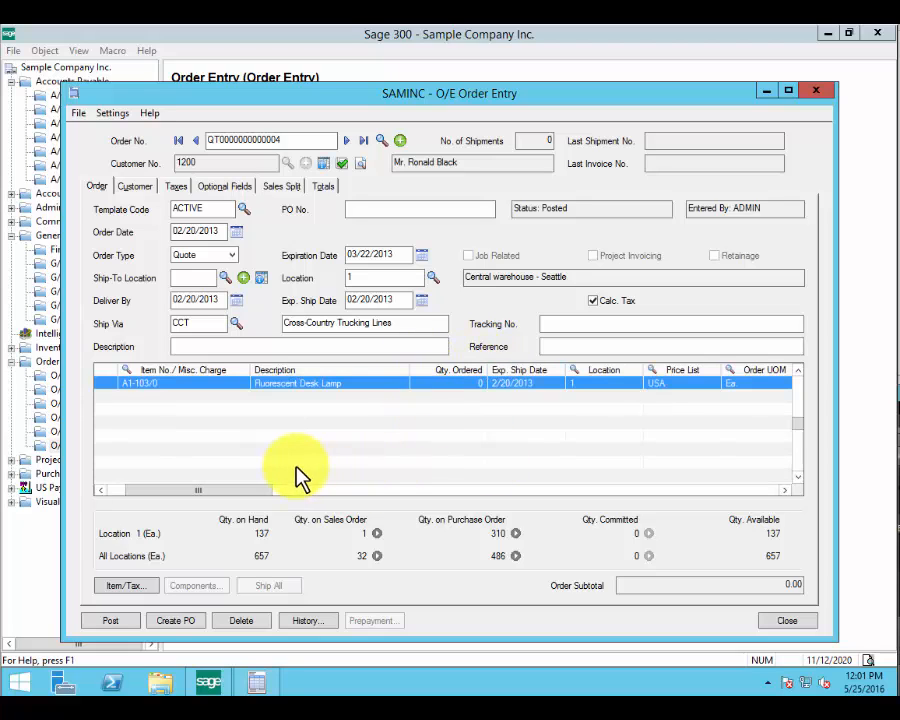
left_click_drag(255, 490, 194, 490)
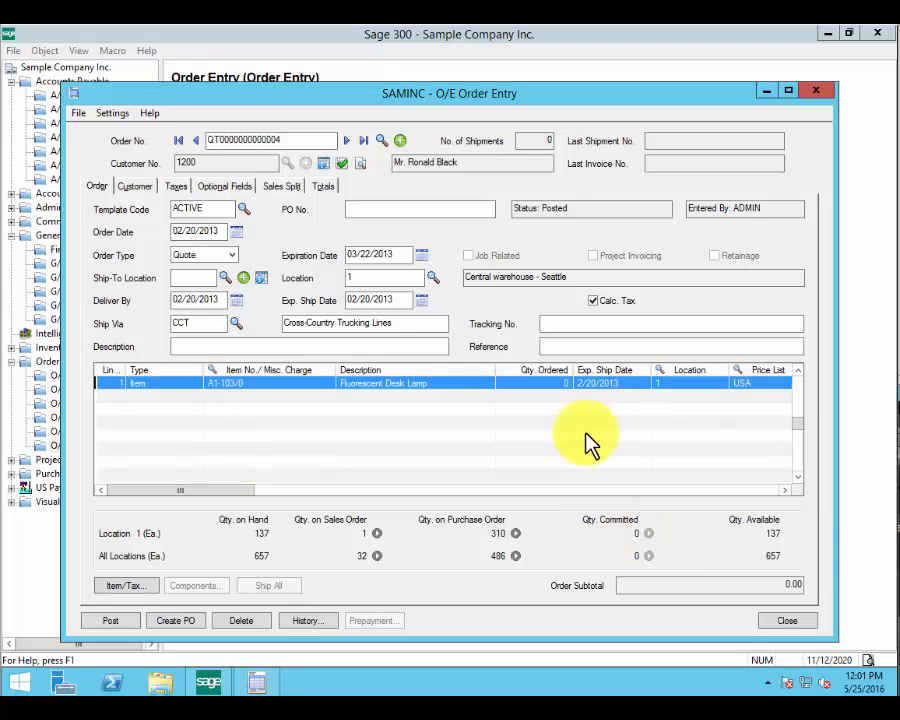
left_click(548, 382)
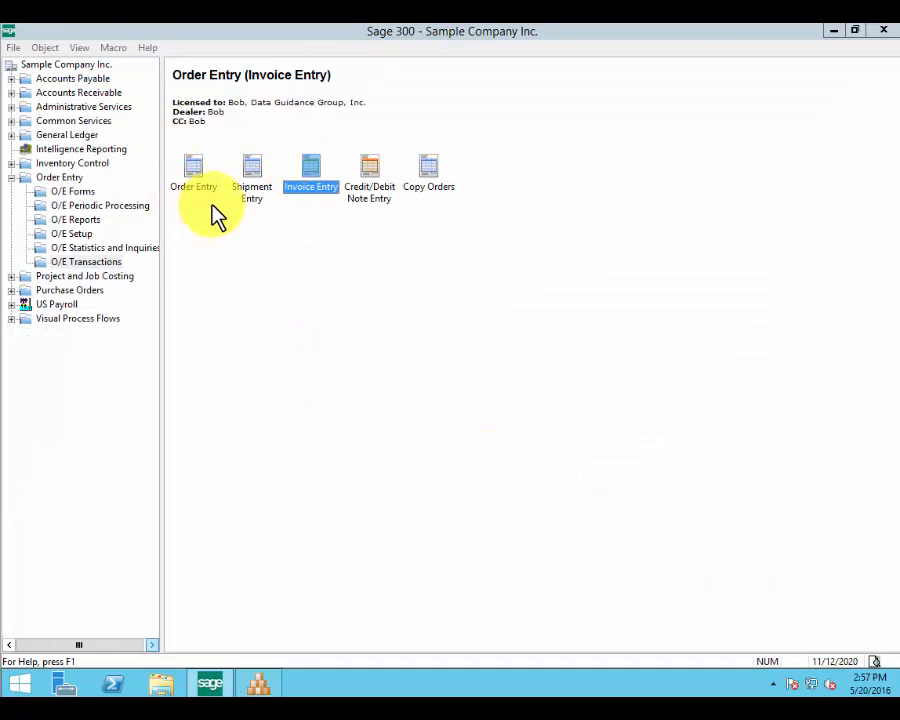
Collapse the Order Entry module and show the contents of the Purchase Orders module
left_click(10, 180)
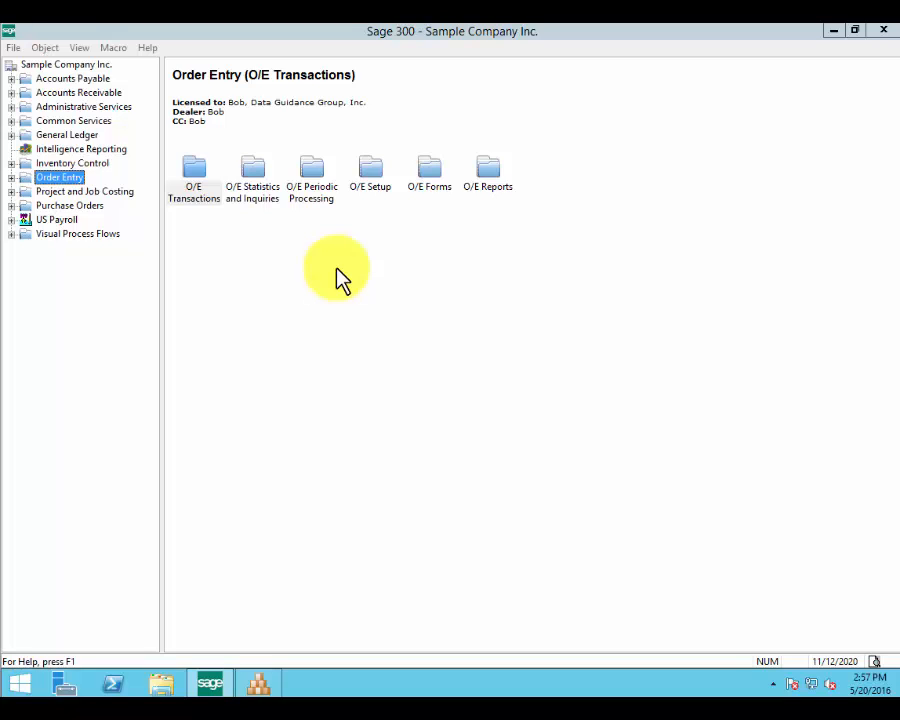
left_click(68, 206)
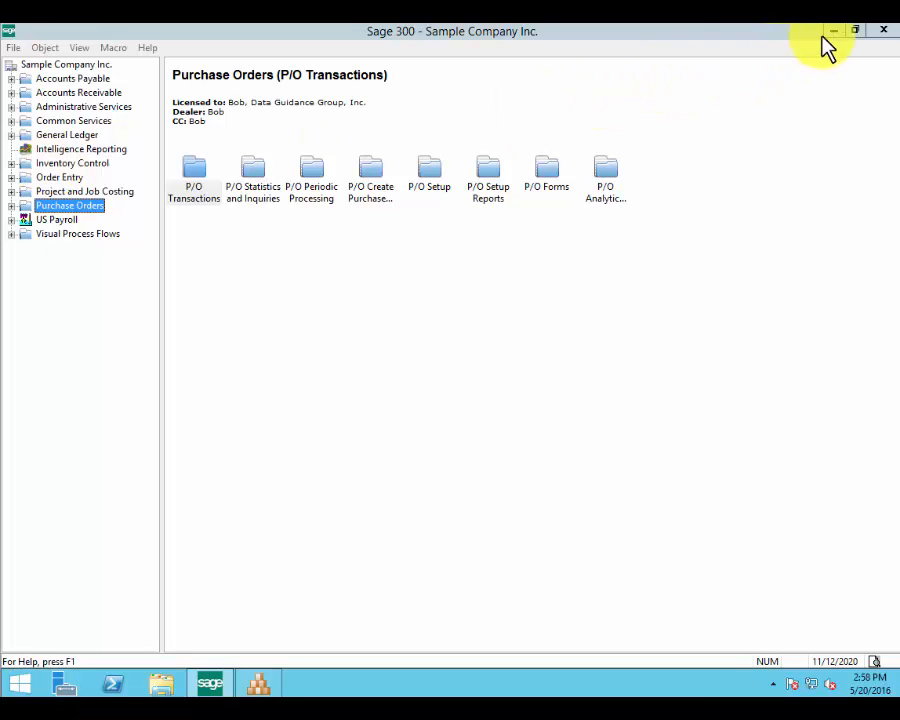
Close the open I/C Customer Details window and exit the accounting program, confirming the exit
left_click(884, 38)
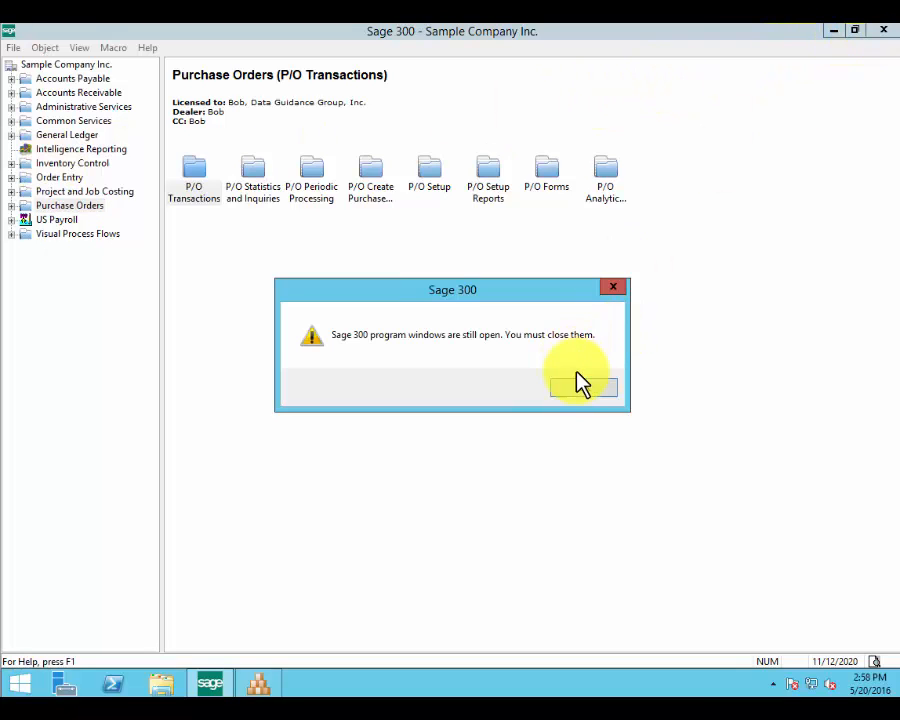
left_click(588, 394)
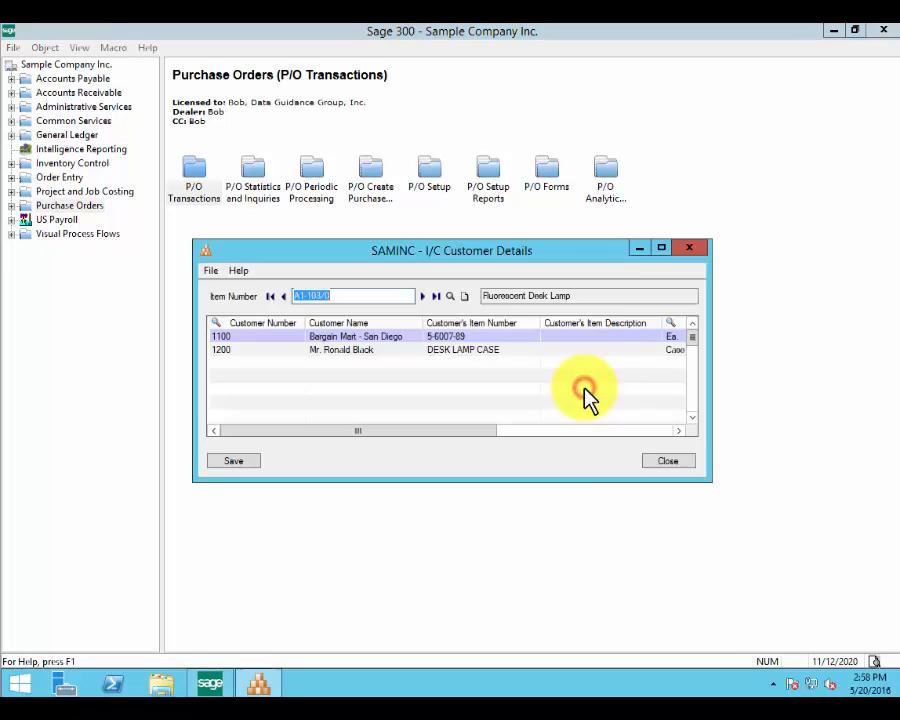
left_click(668, 465)
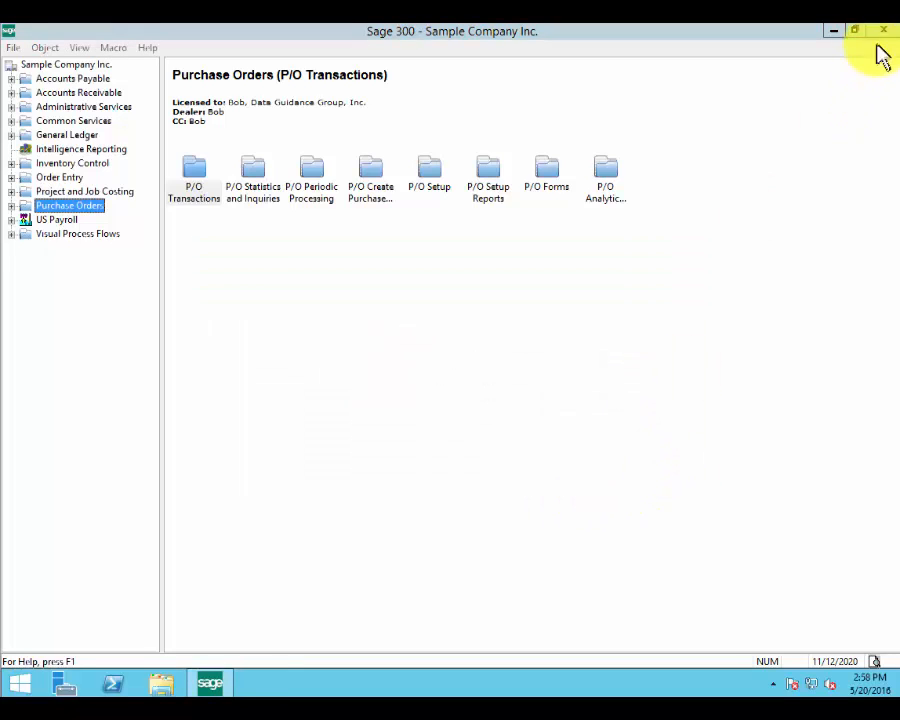
left_click(884, 38)
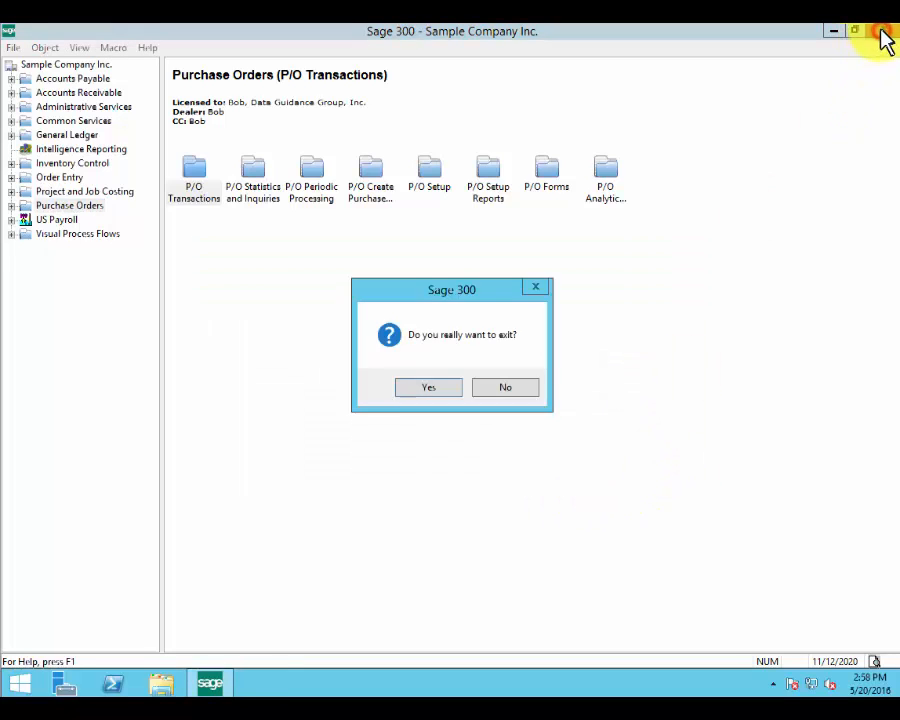
left_click(448, 390)
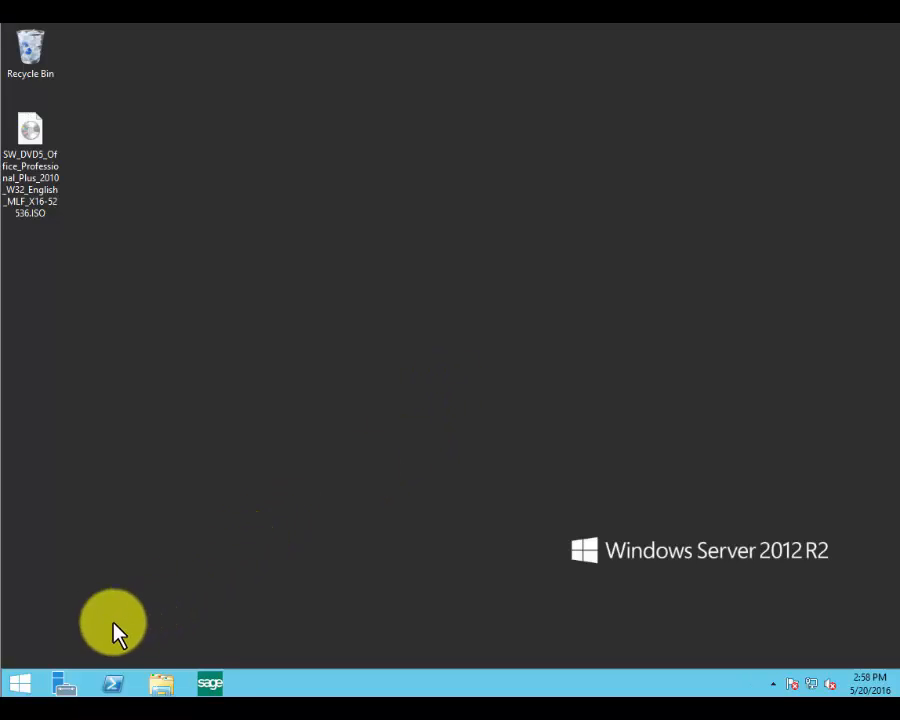
Open the Sage 300 Web Screens in a maximized browser window and sign in to company SAMINC as ADMIN
left_click(17, 684)
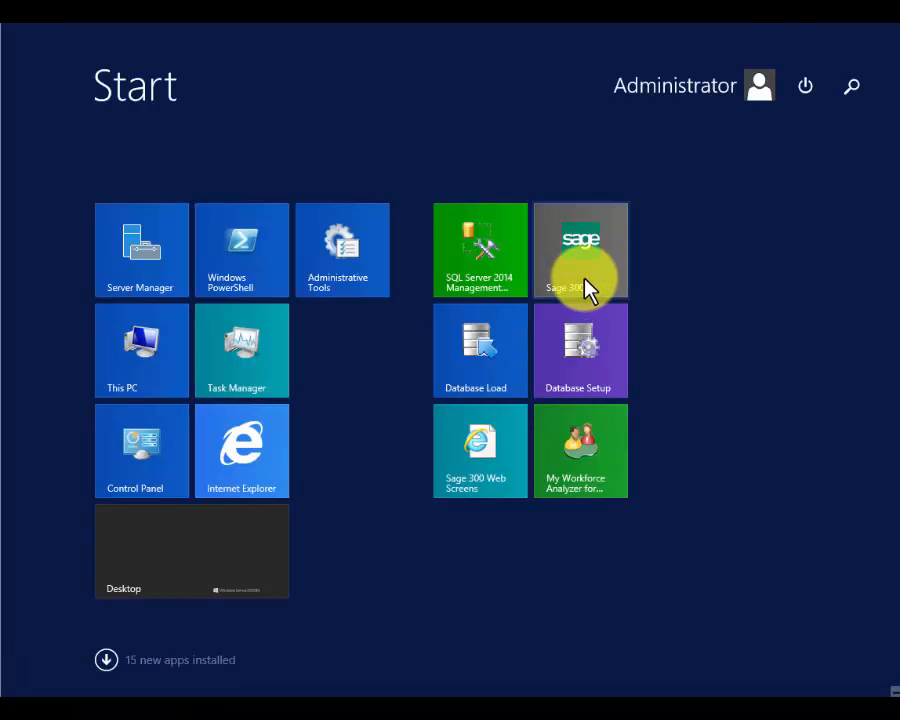
left_click(474, 468)
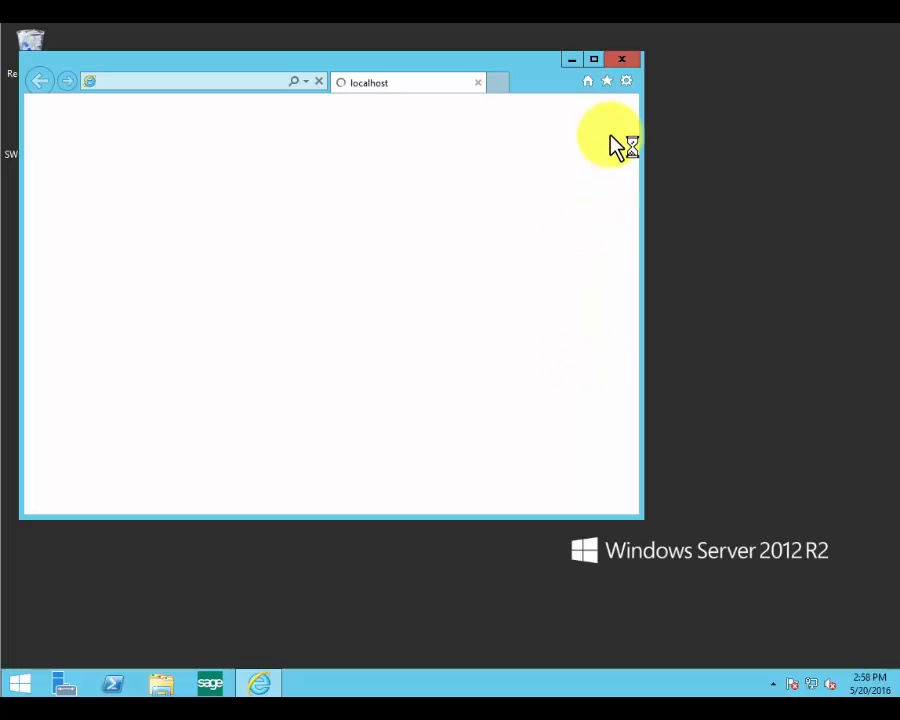
left_click(592, 62)
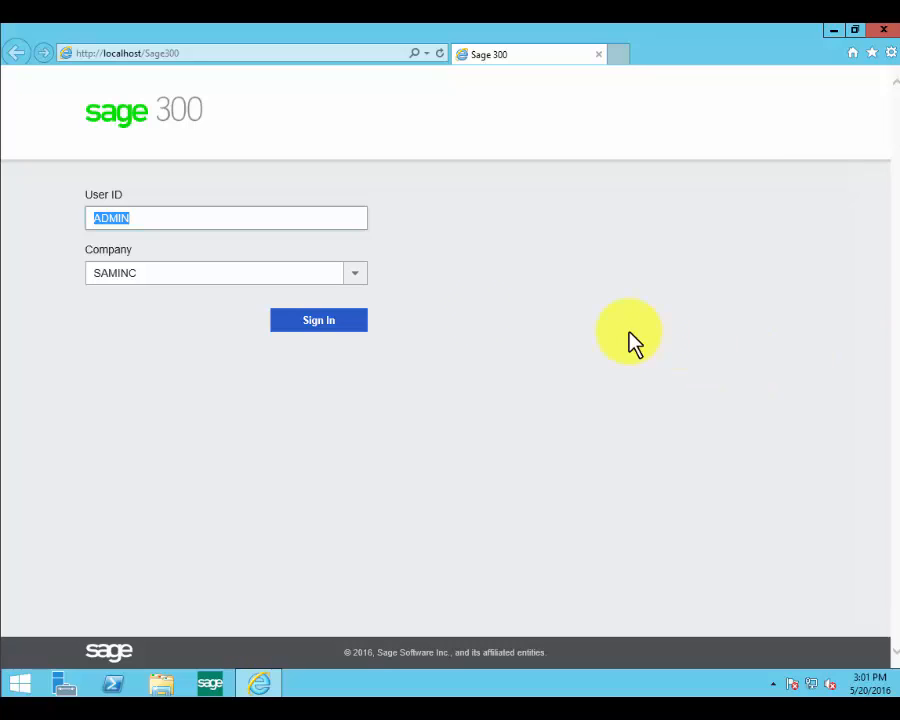
left_click(356, 274)
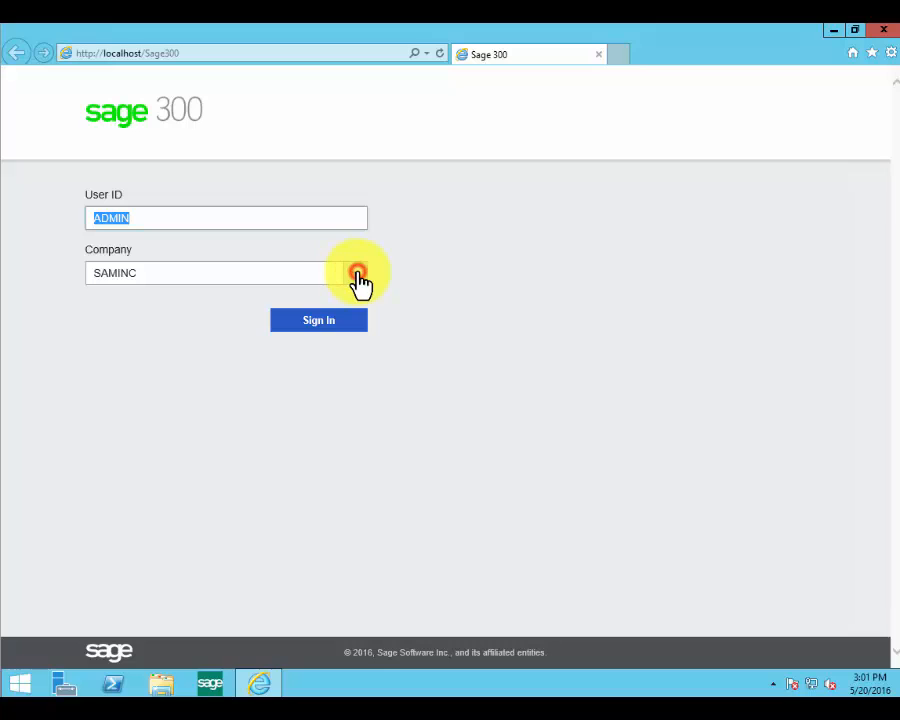
left_click(357, 274)
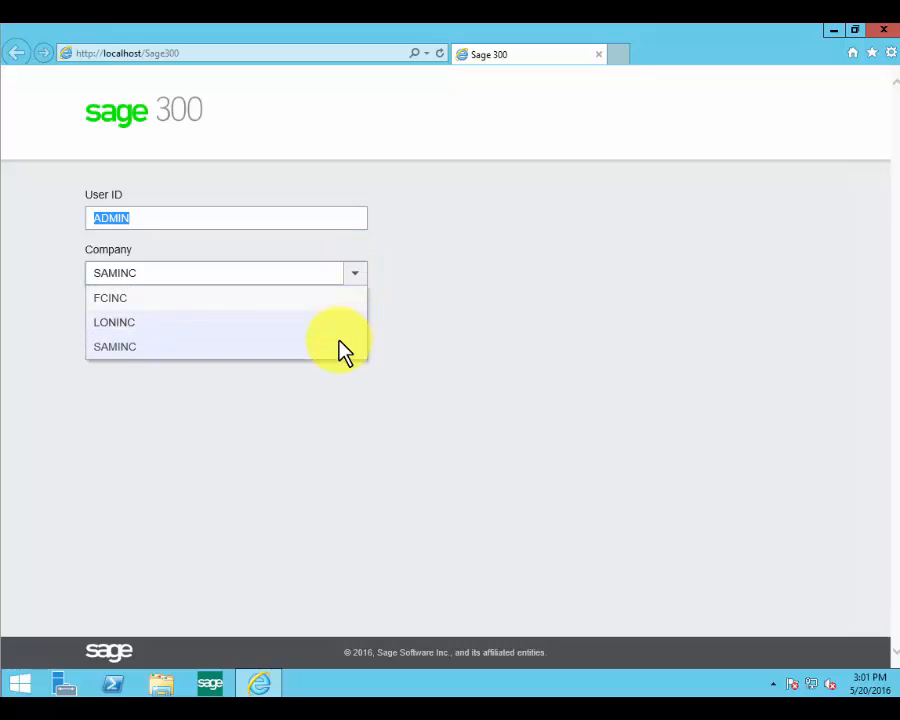
left_click(461, 343)
left_click(319, 322)
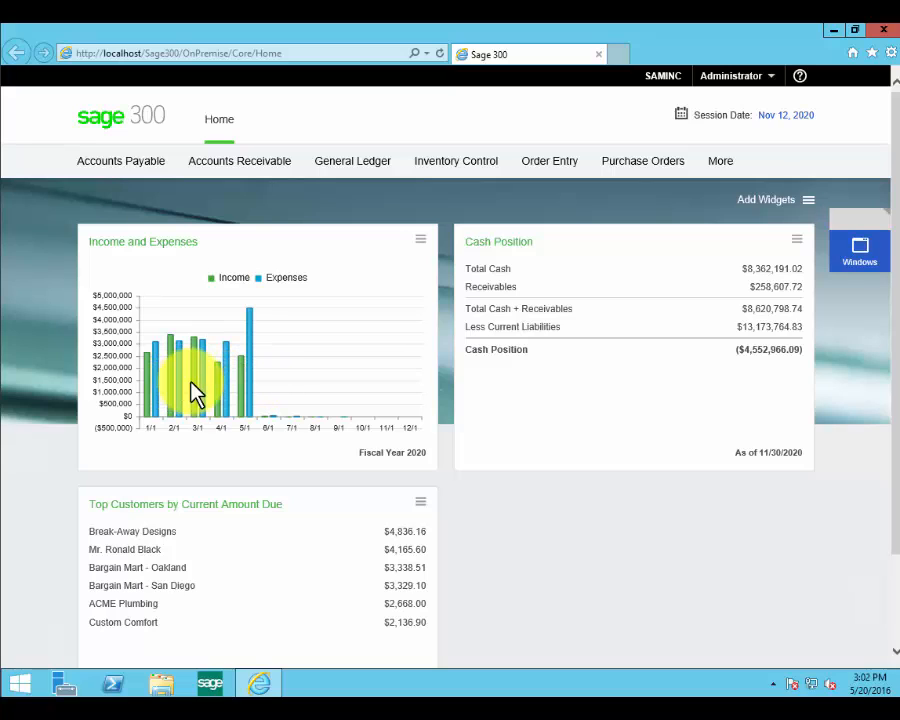
Check monthly values in the Income and Expenses chart and rename that widget to "Profit and Loss"
mouse_move(256, 390)
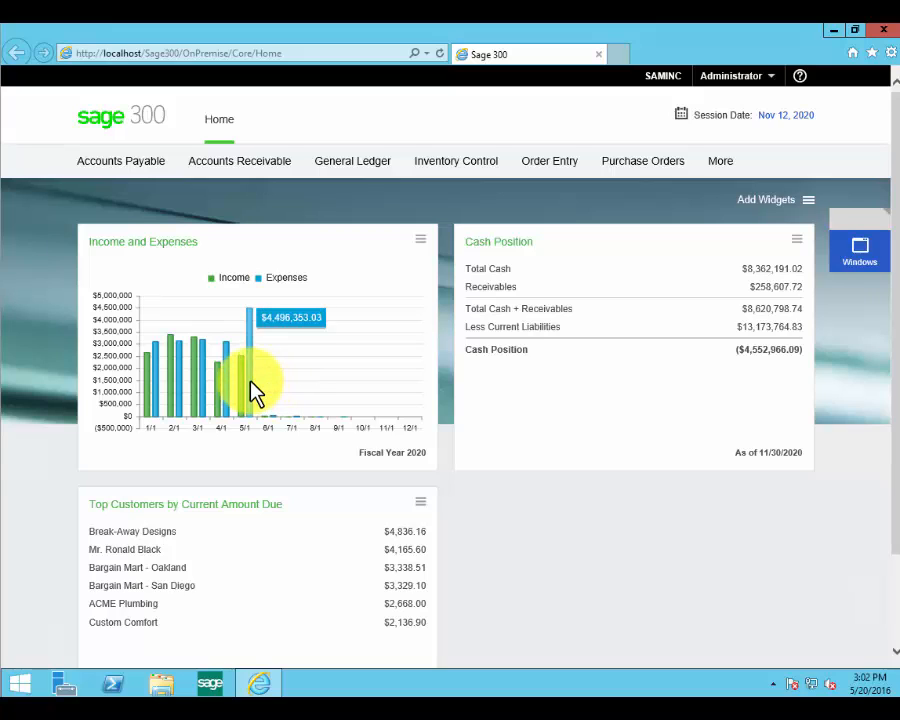
mouse_move(220, 380)
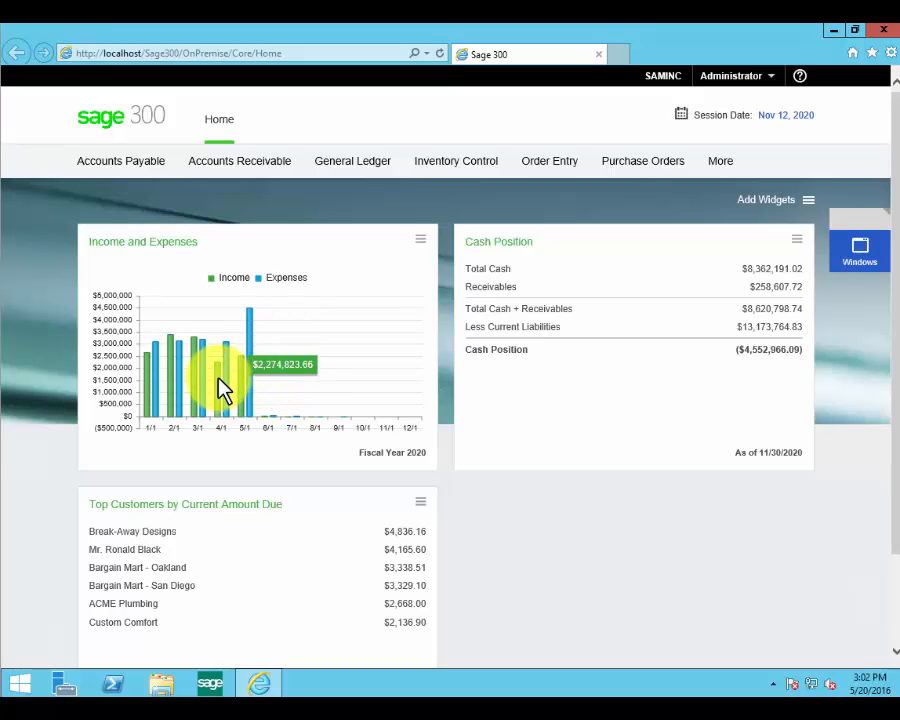
left_click(227, 398)
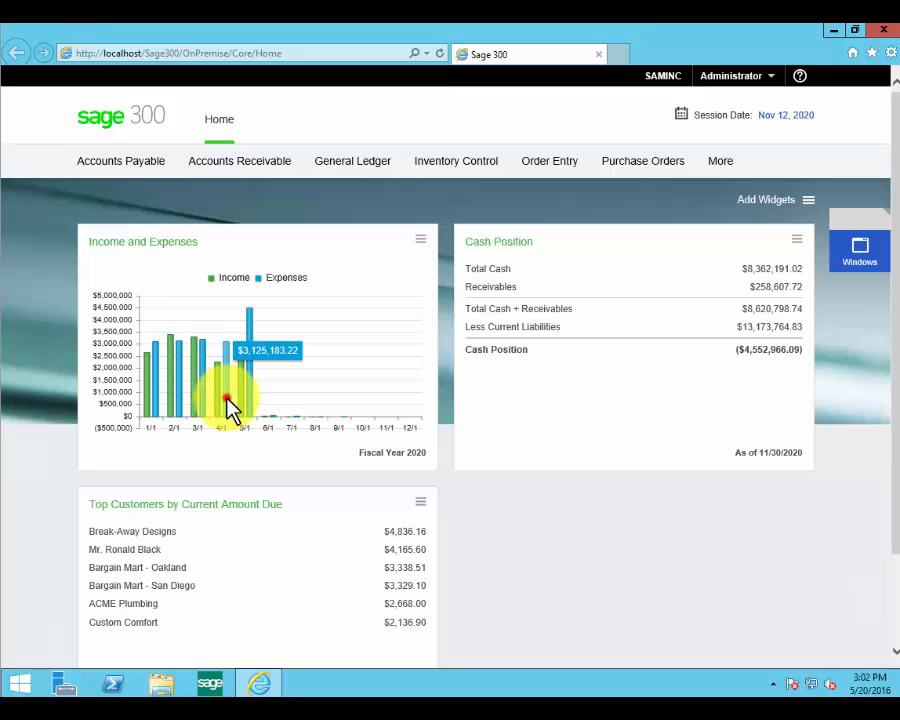
left_click(420, 243)
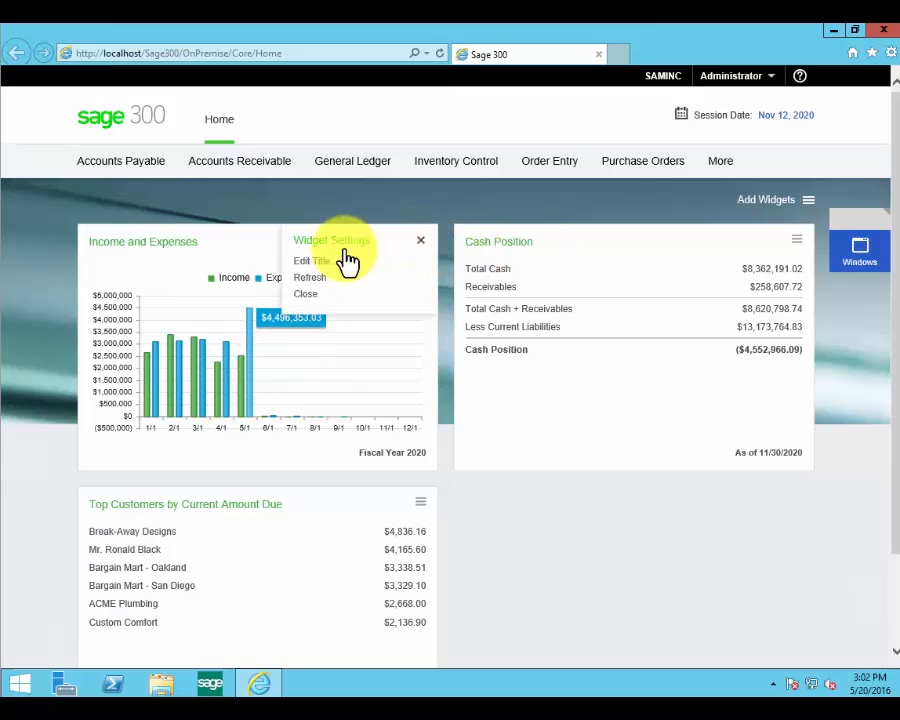
left_click(312, 262)
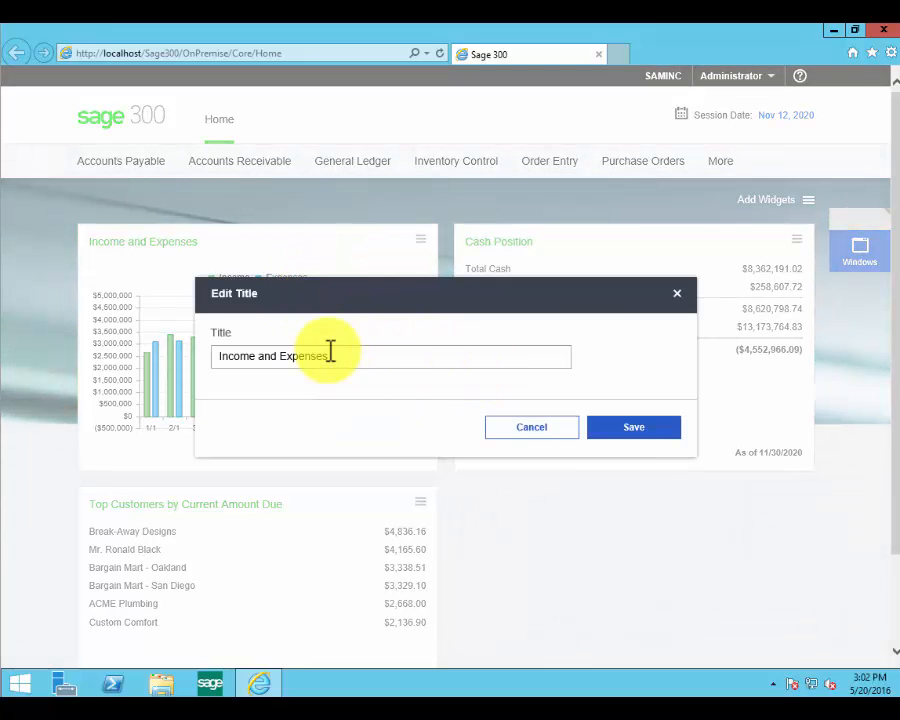
left_click_drag(335, 355, 226, 352)
key("BackSpace")
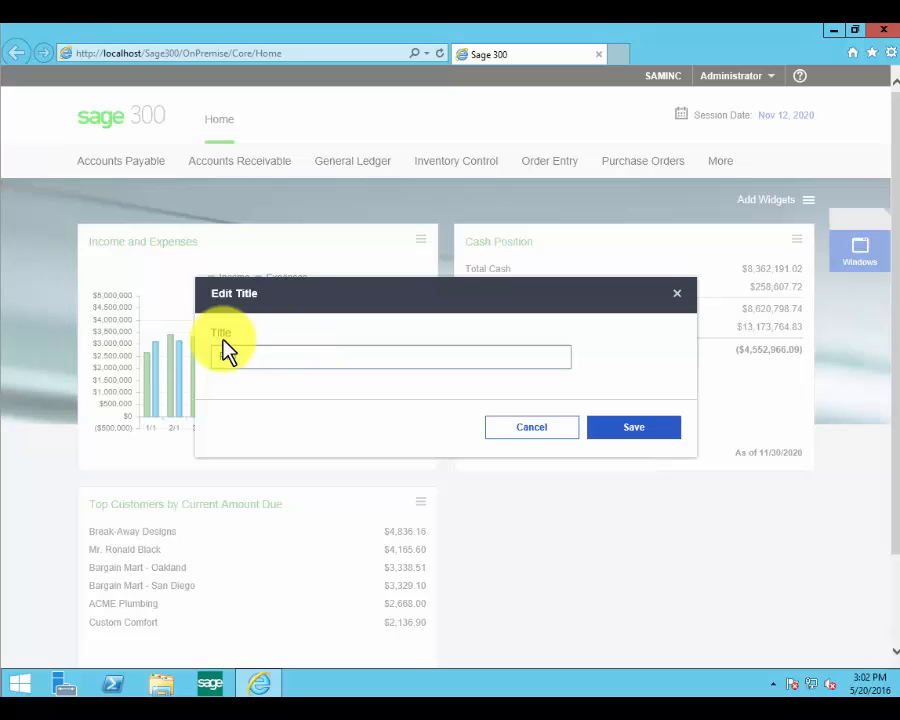
type("Profit and Loss")
left_click(633, 429)
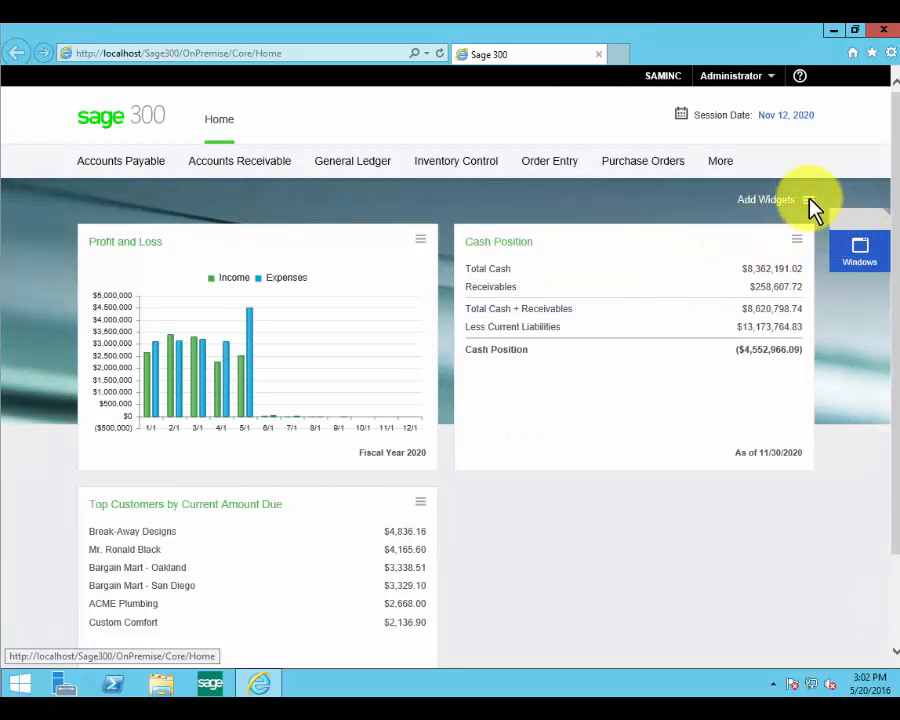
Add the Payables Aging widget to the home page and close the widget list
left_click(810, 200)
left_click(653, 291)
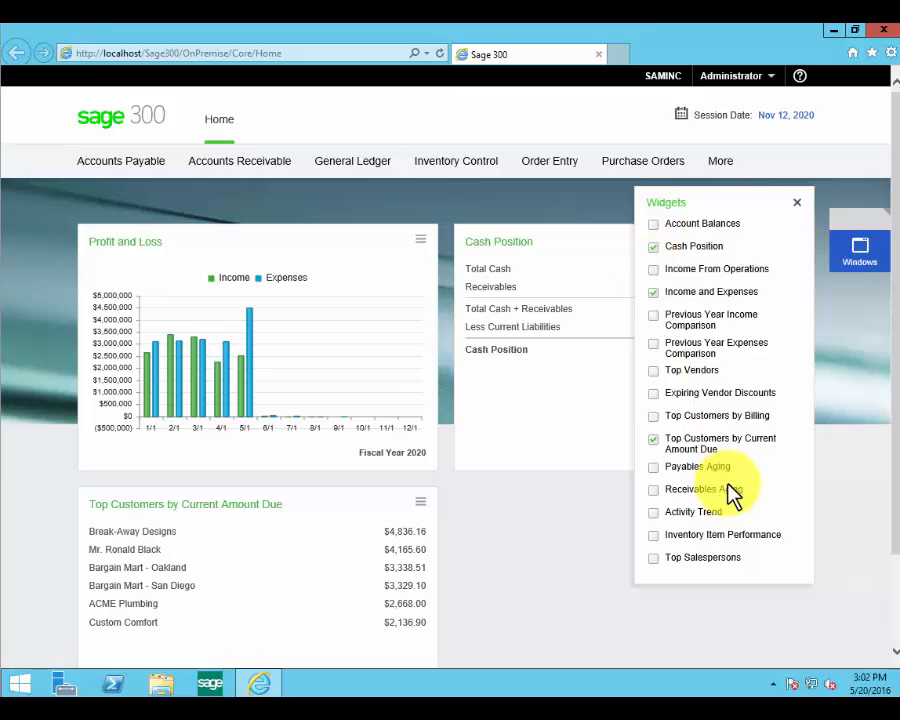
left_click(650, 466)
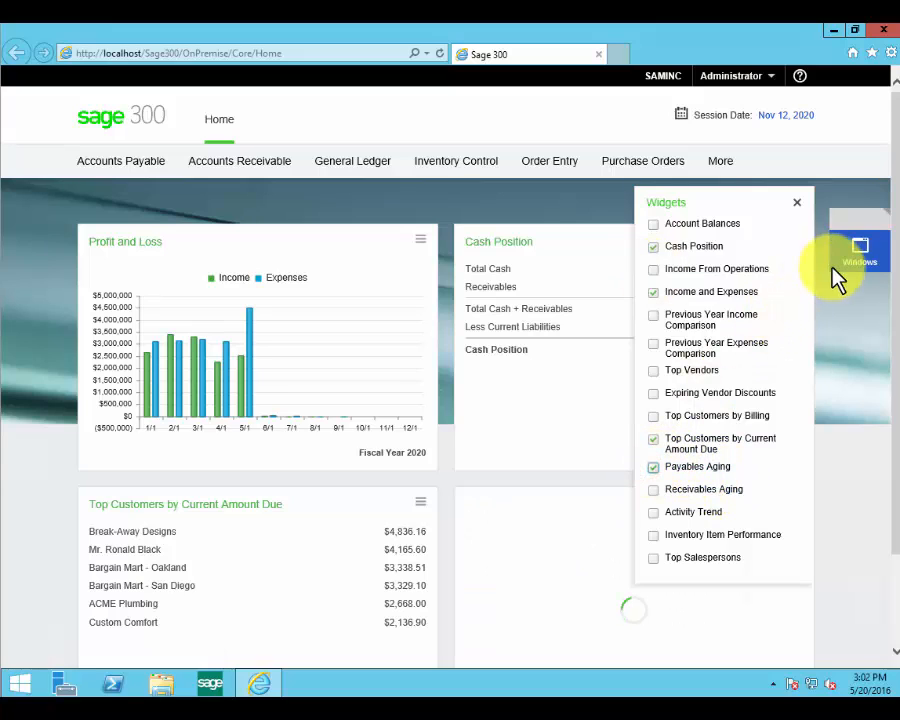
left_click(797, 207)
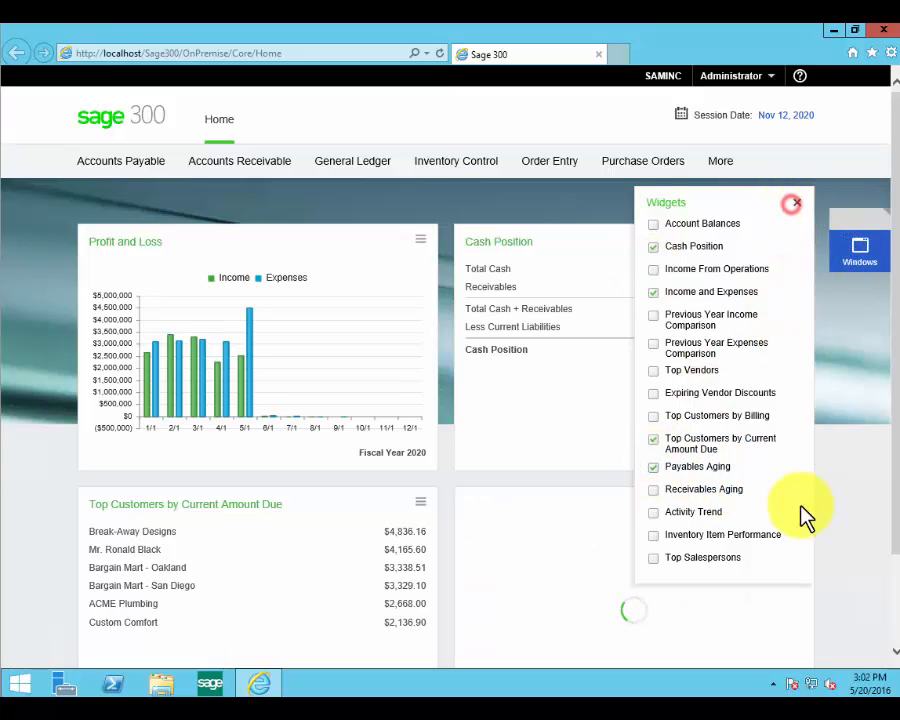
left_click(799, 206)
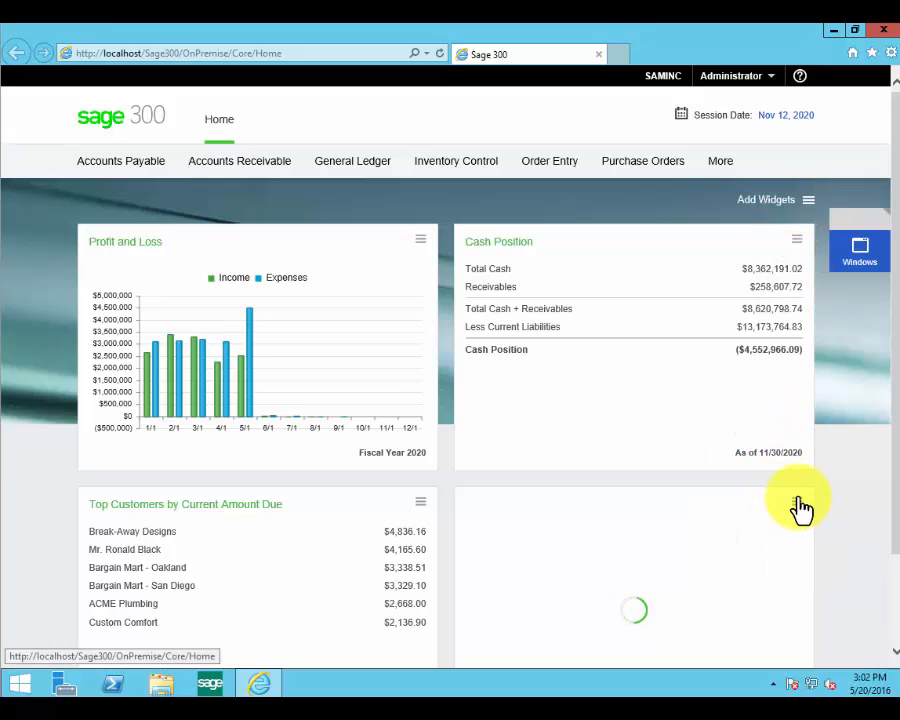
Change the Payables Aging widget's 1st, 2nd and 3rd aging periods to 15, 30 and 45 days and save the settings
left_click(799, 512)
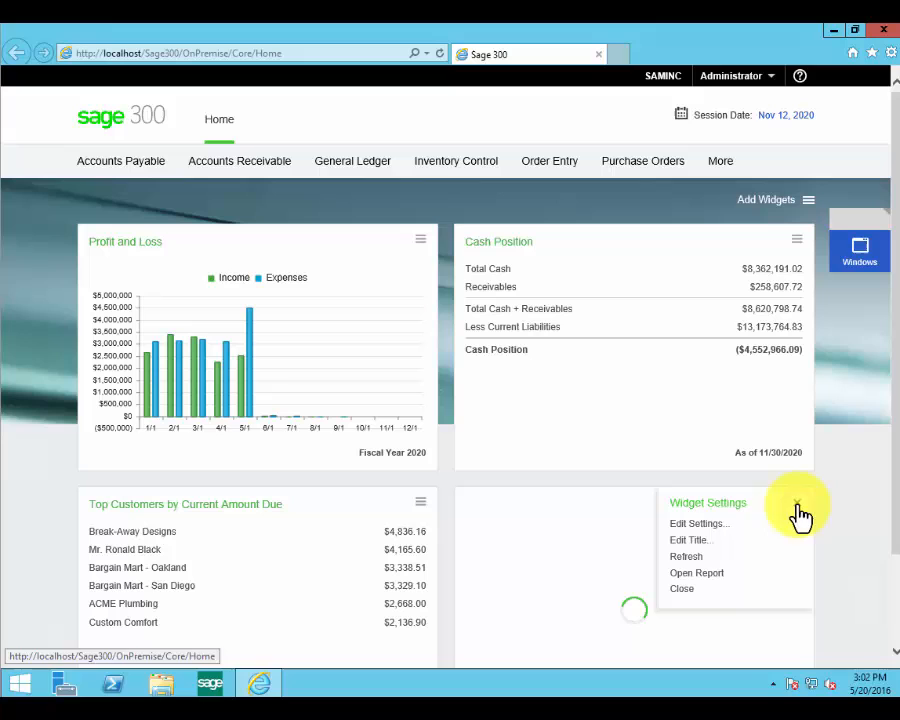
left_click(687, 528)
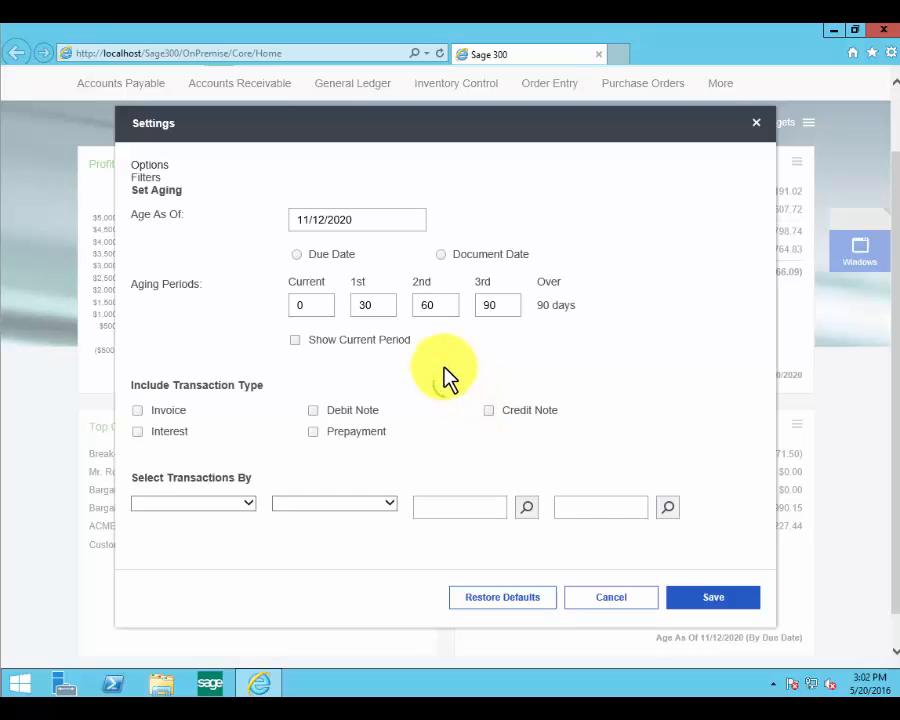
left_click(395, 324)
left_click_drag(395, 324, 352, 317)
type("15")
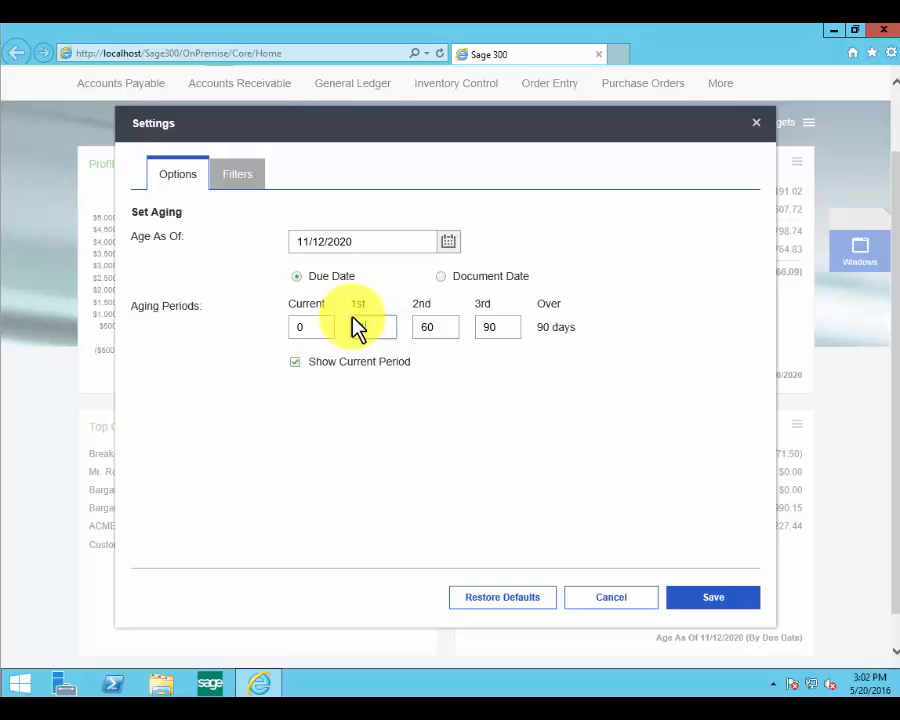
key("Tab")
type("30")
key("Tab")
type("45")
left_click(716, 600)
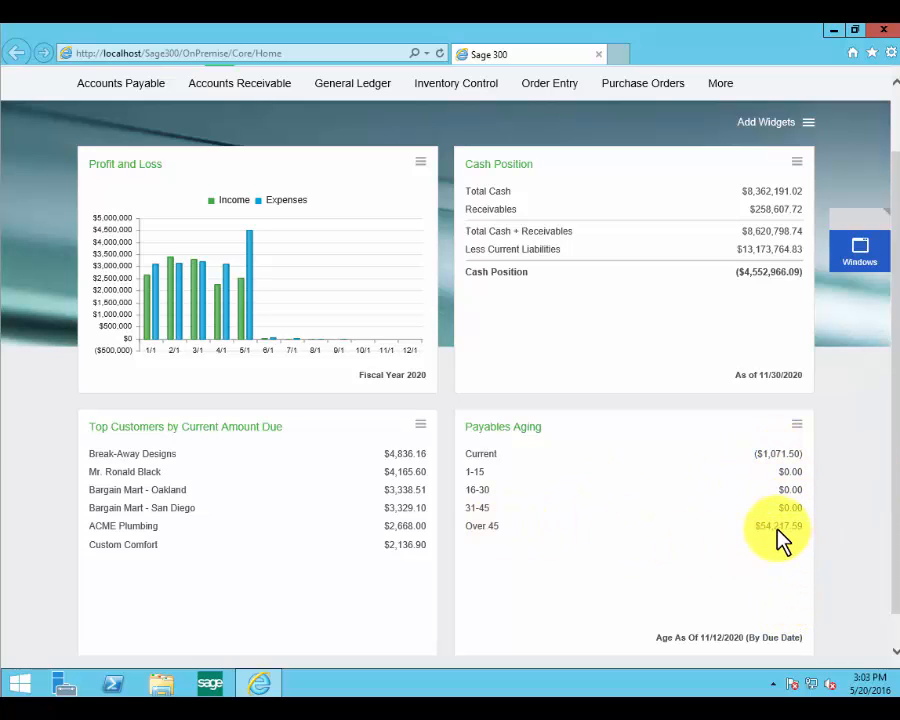
left_click(778, 528)
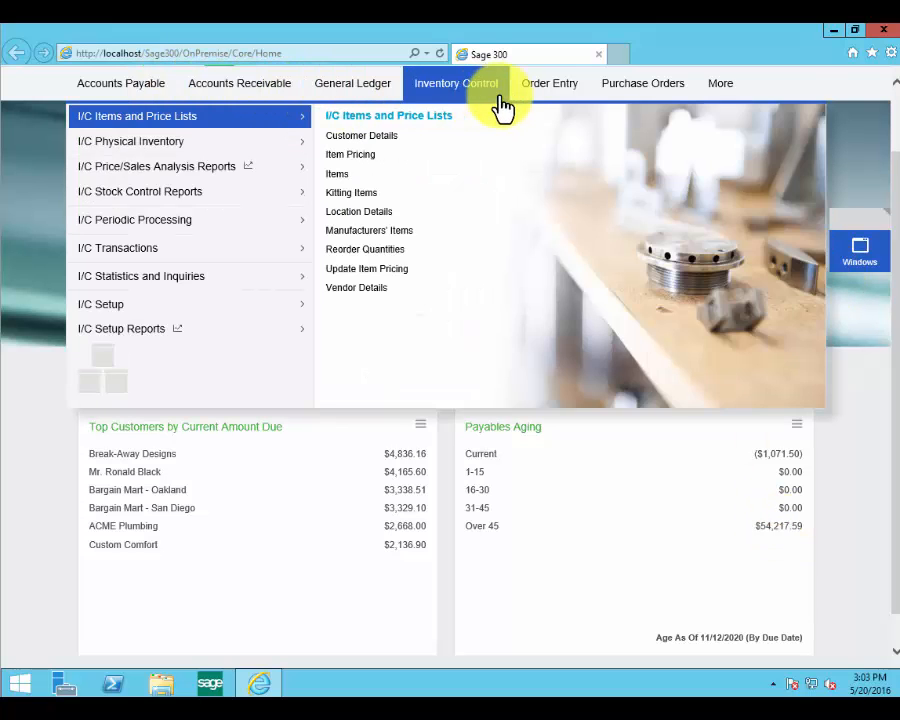
Open the Order Entry screen from O/E Transactions, and also open the A/R Customers screen
mouse_move(527, 104)
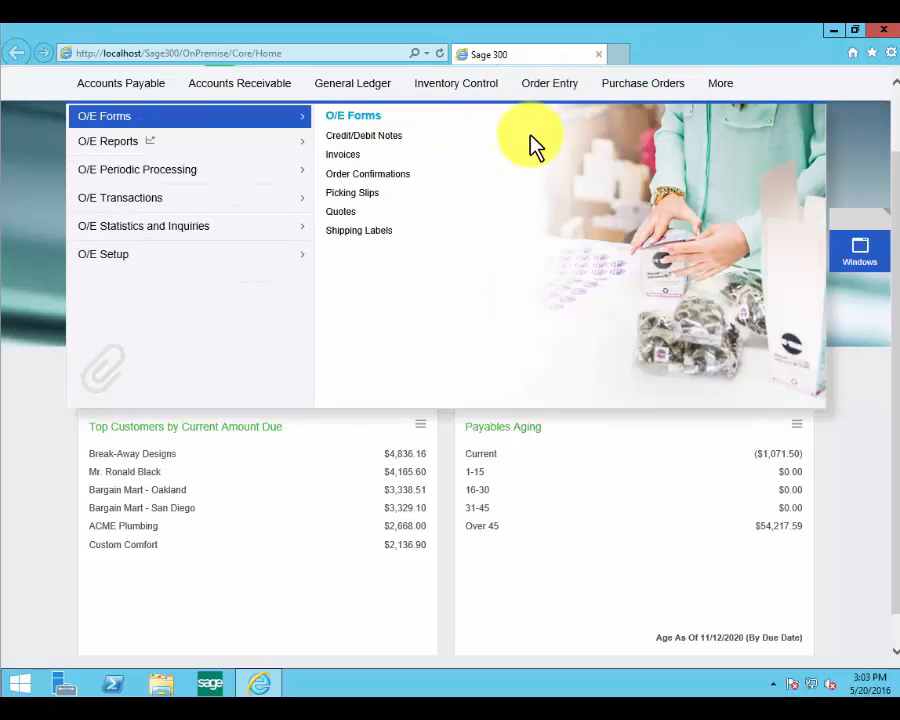
mouse_move(199, 203)
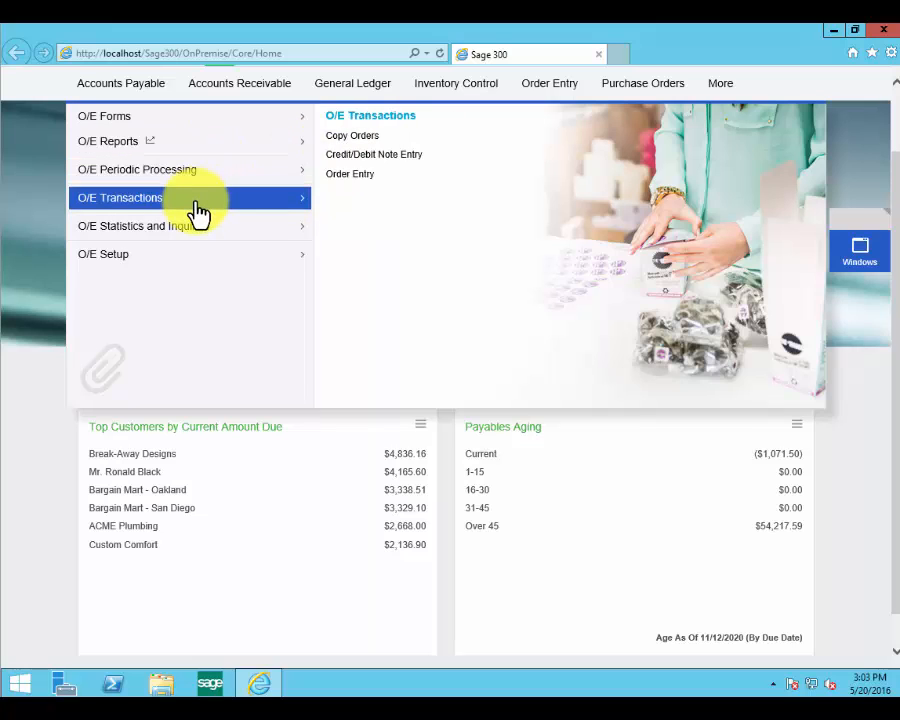
left_click(343, 176)
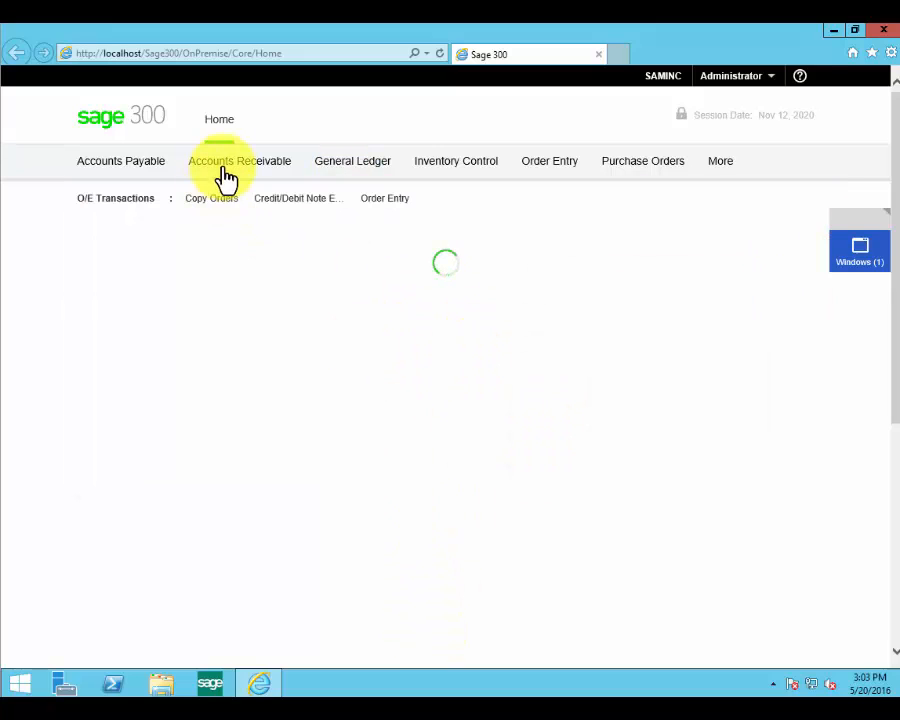
mouse_move(229, 174)
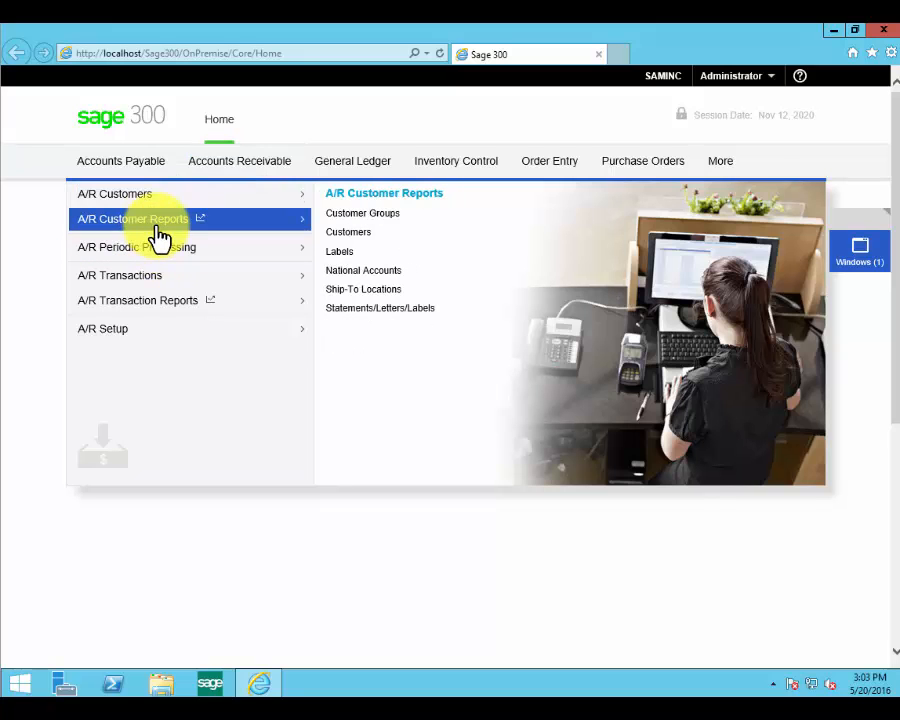
left_click(345, 233)
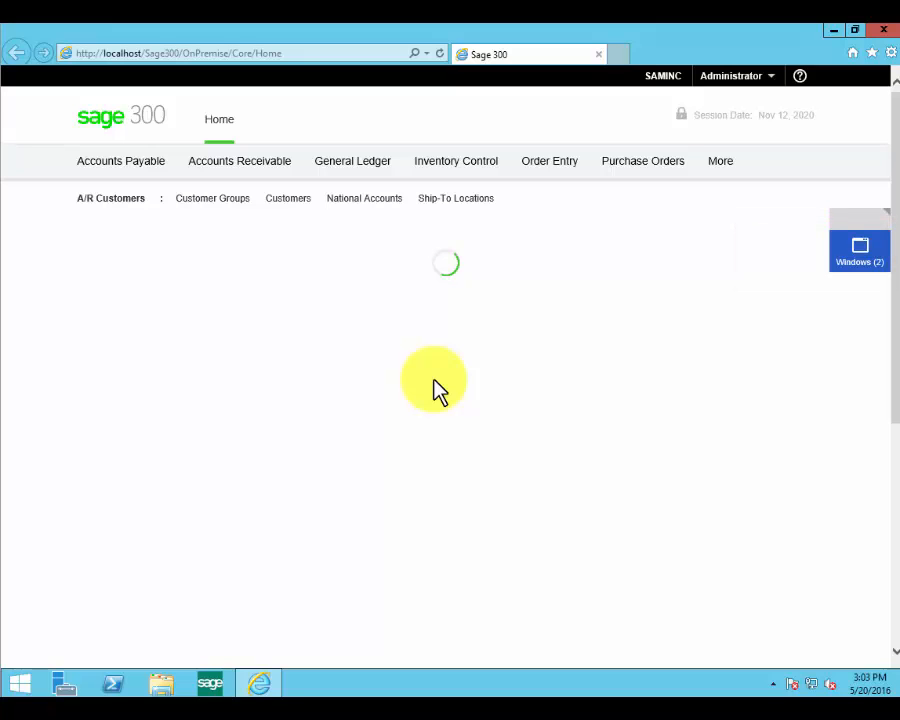
Show the list of open windows and switch back to O/E Order Entry
left_click(858, 258)
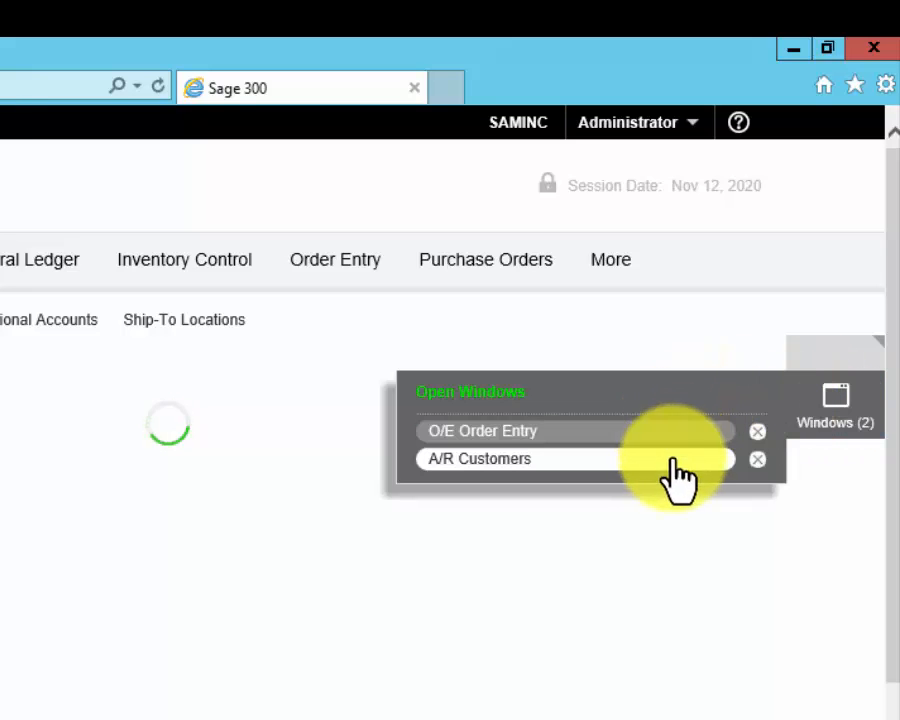
mouse_move(840, 442)
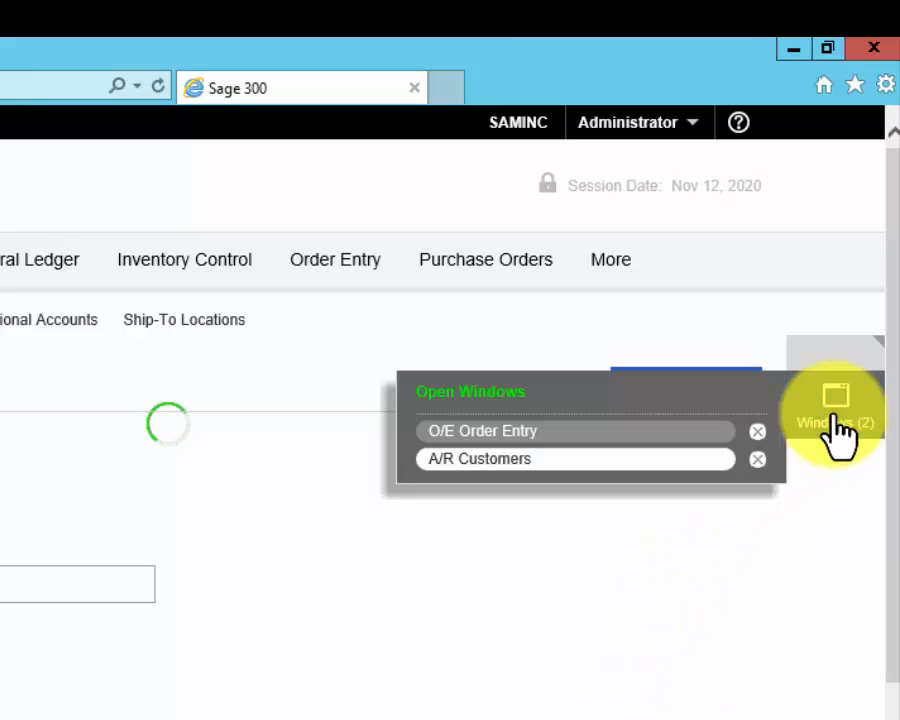
left_click(640, 430)
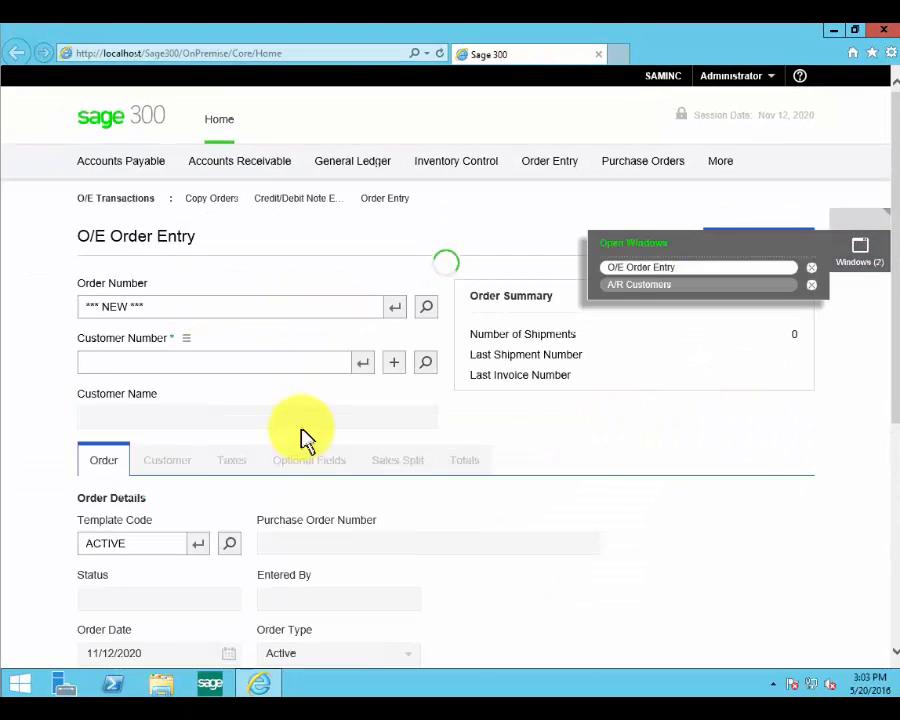
Search the customer finder for records whose Customer Name contains the wanted customer's surname
left_click(252, 360)
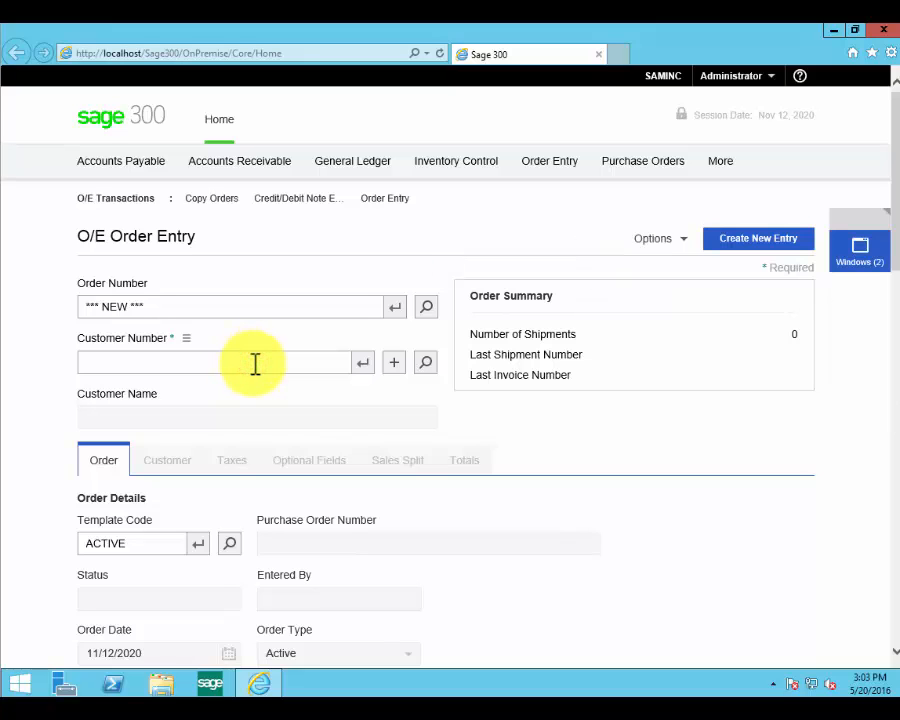
scroll(366, 364, "down", 1)
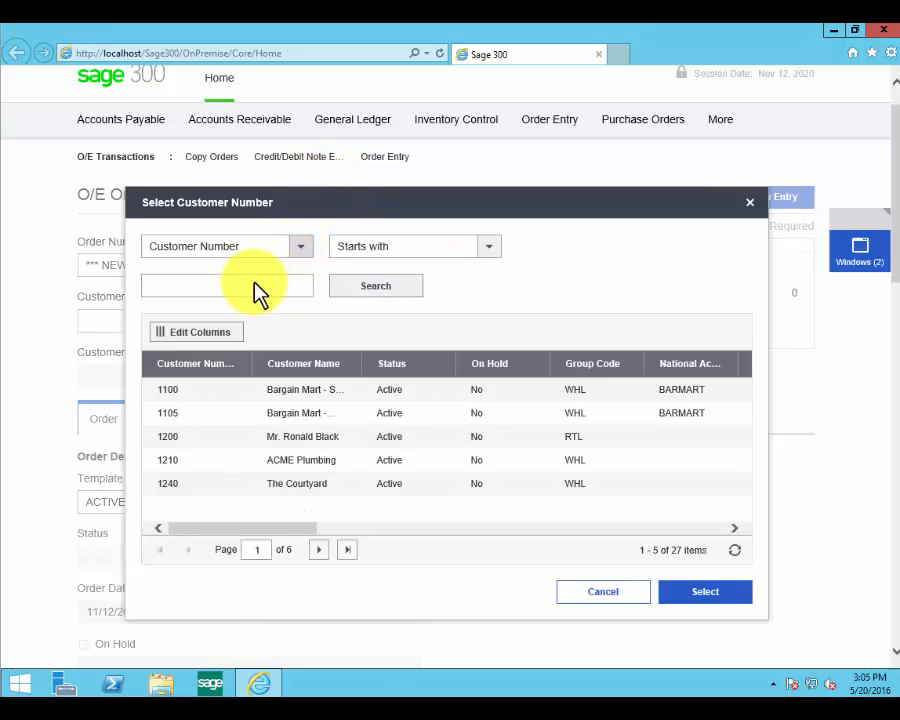
left_click(249, 321)
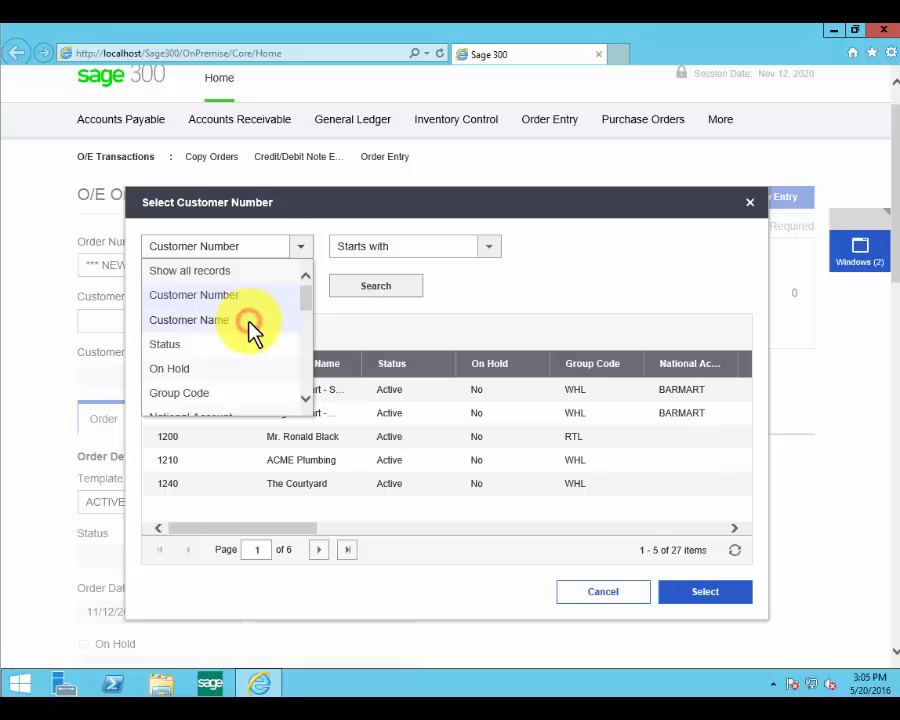
left_click(488, 248)
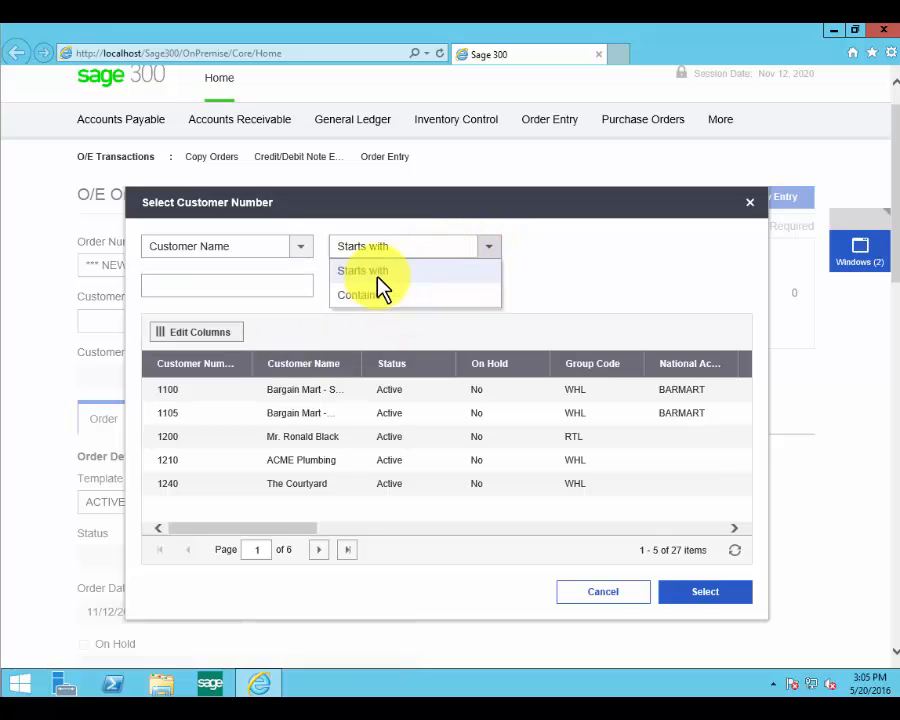
left_click(380, 300)
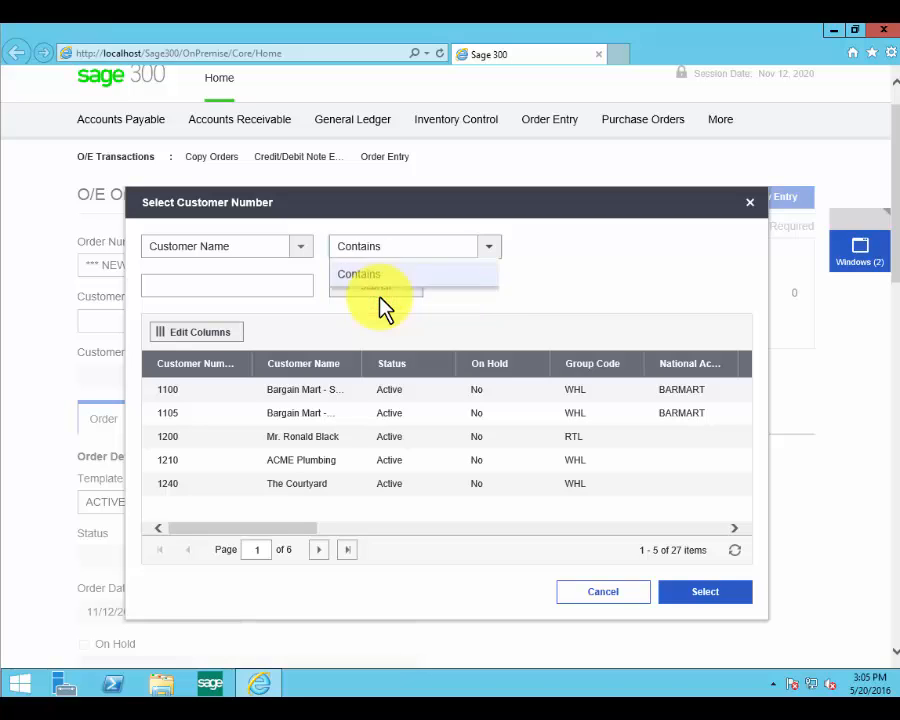
left_click(240, 285)
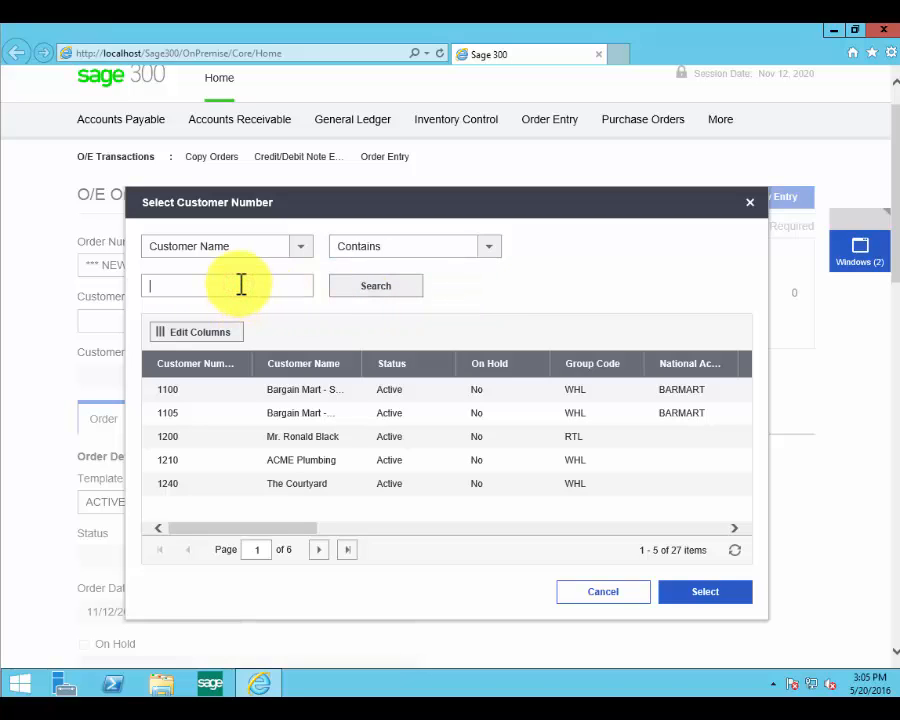
type("BLACK")
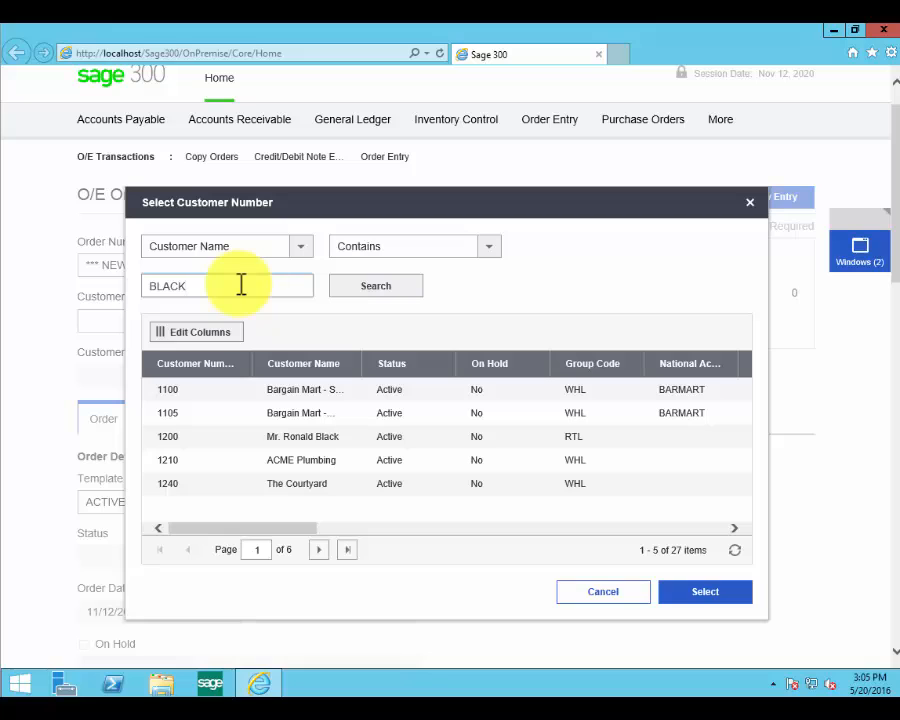
left_click(388, 285)
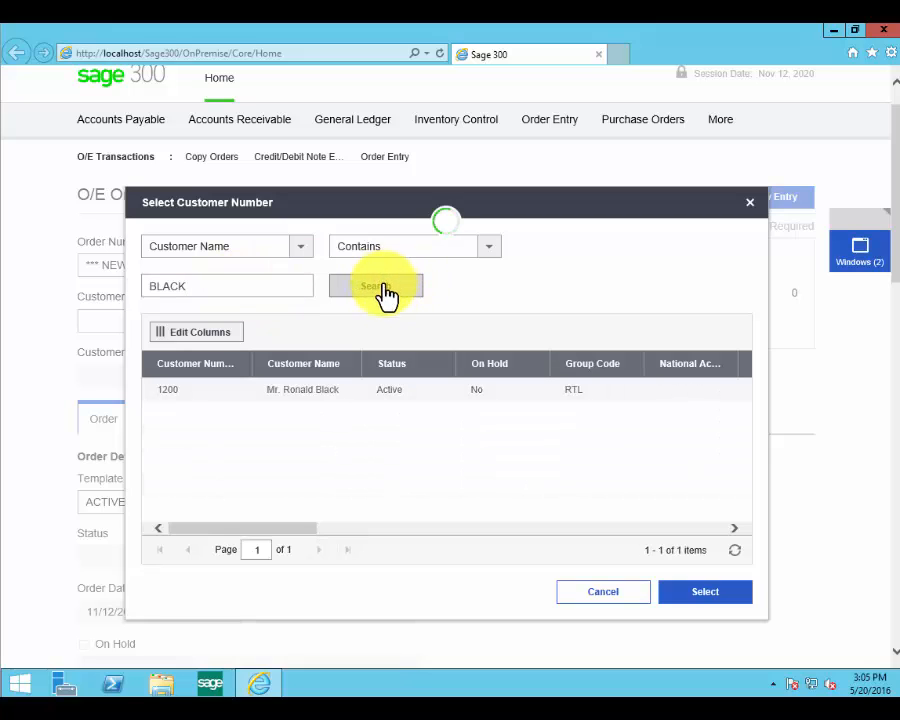
Choose the matching retail (RTL) customer from the search results for the new order
left_click(363, 397)
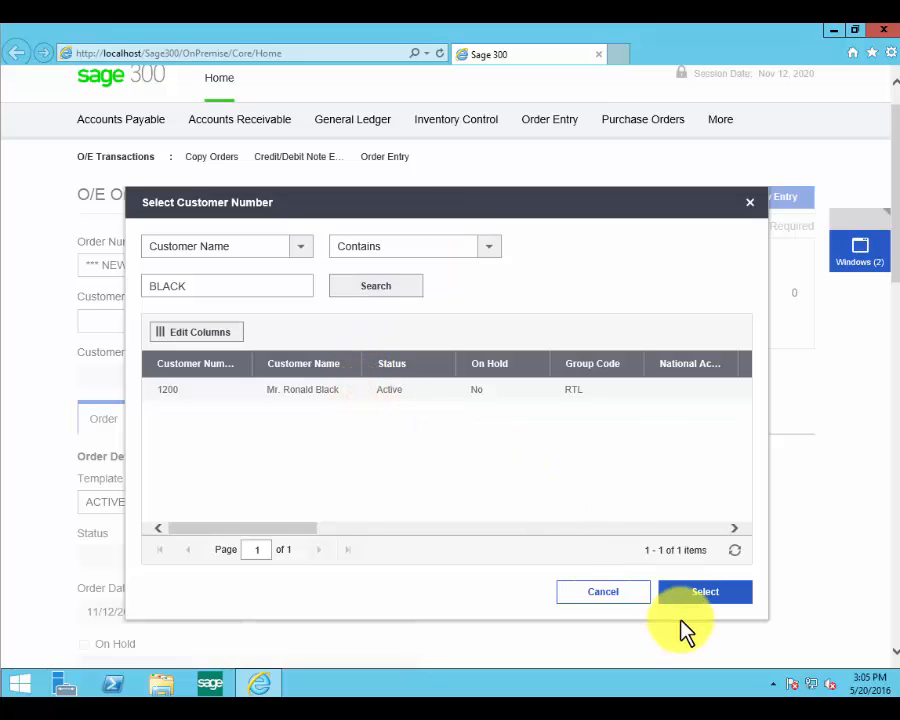
left_click(198, 394)
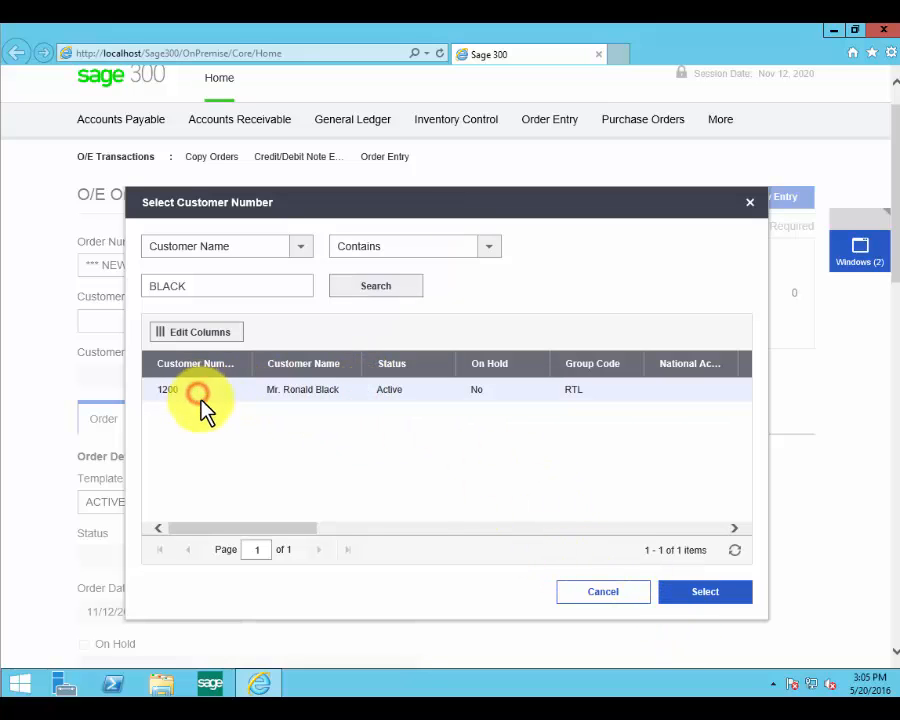
left_click(707, 596)
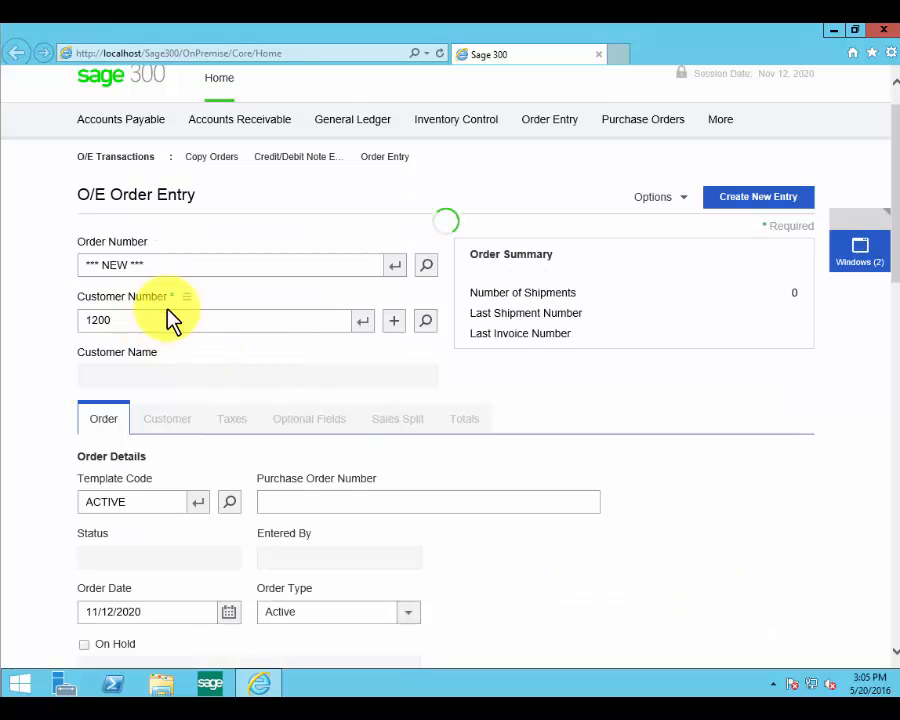
View the Customer Bill-To Address details of the order's customer and close them
left_click(192, 306)
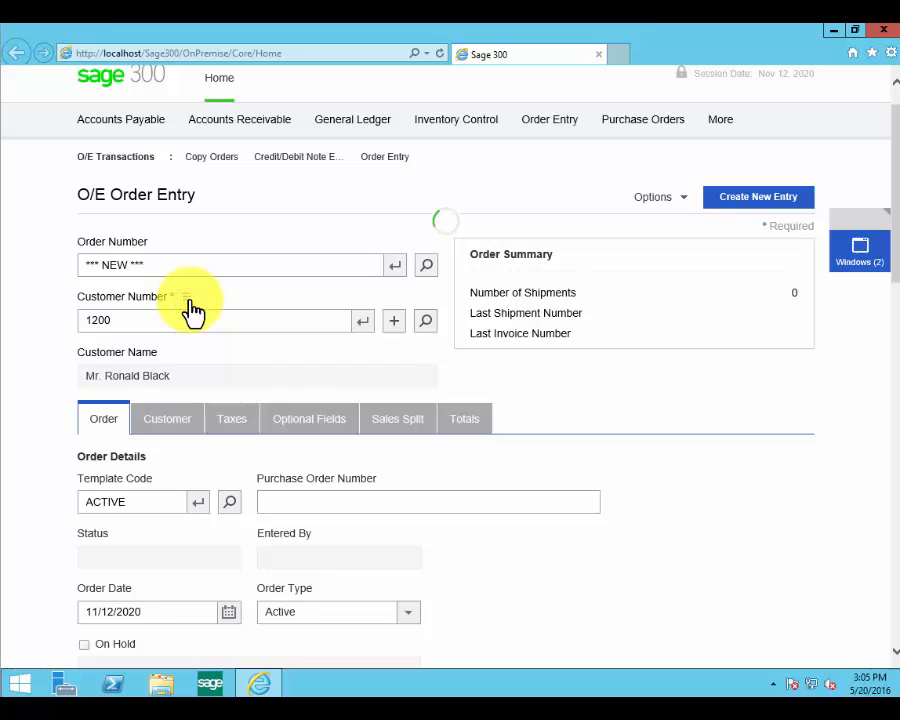
mouse_move(189, 301)
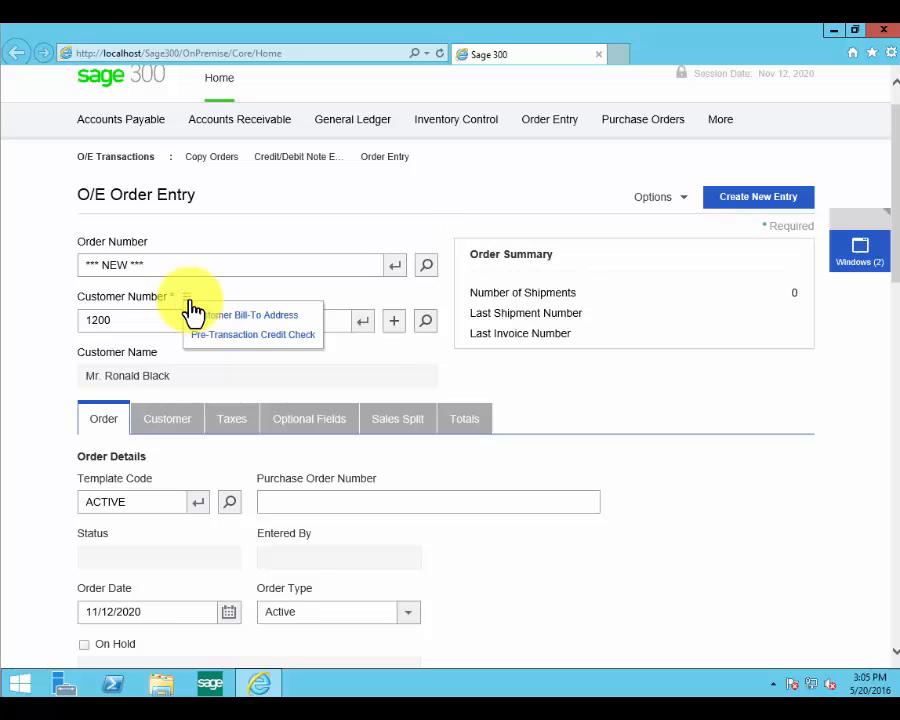
left_click(243, 338)
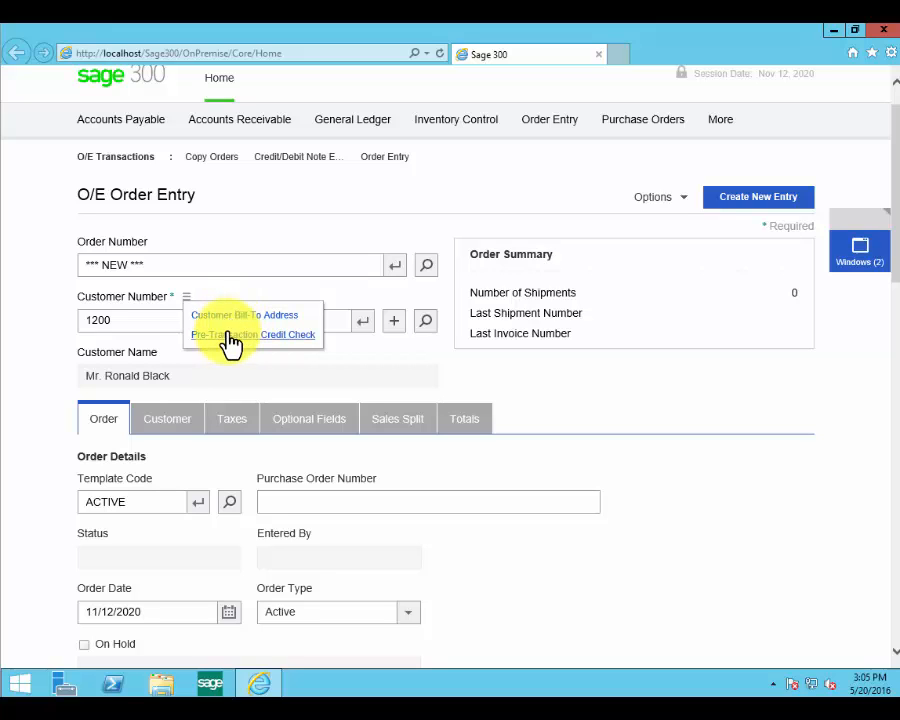
left_click(238, 328)
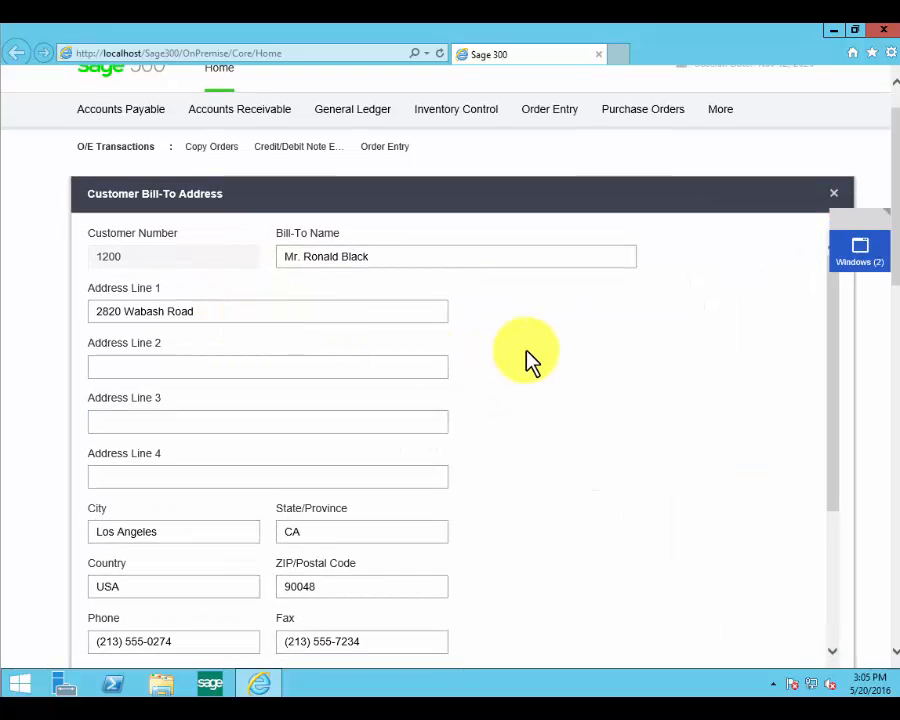
left_click(834, 202)
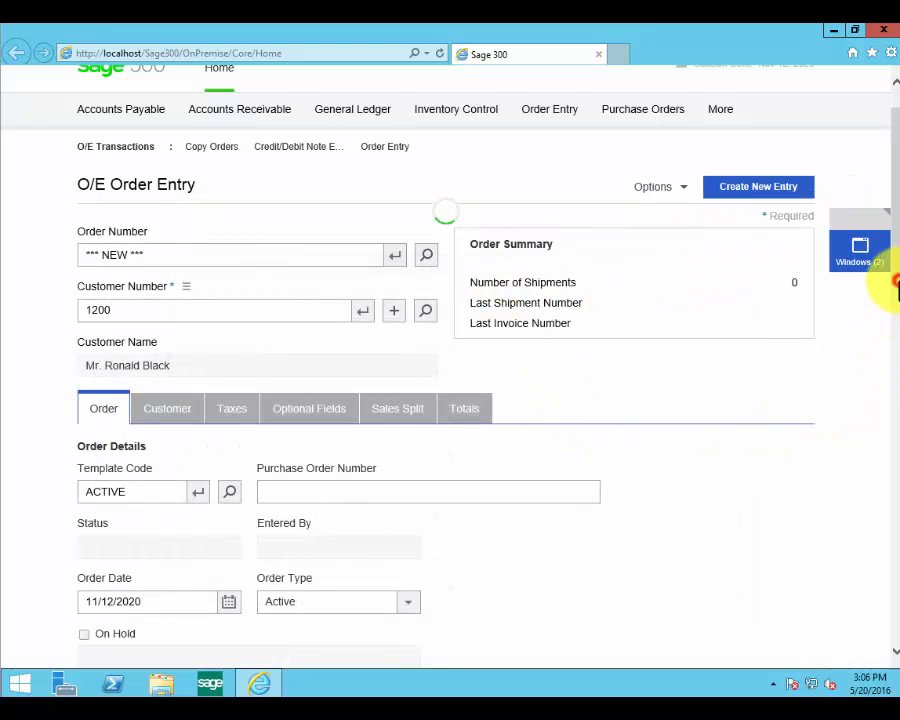
Open the column editor of the order's detail line table and hide the Kit/BOM column
left_click_drag(896, 290, 895, 497)
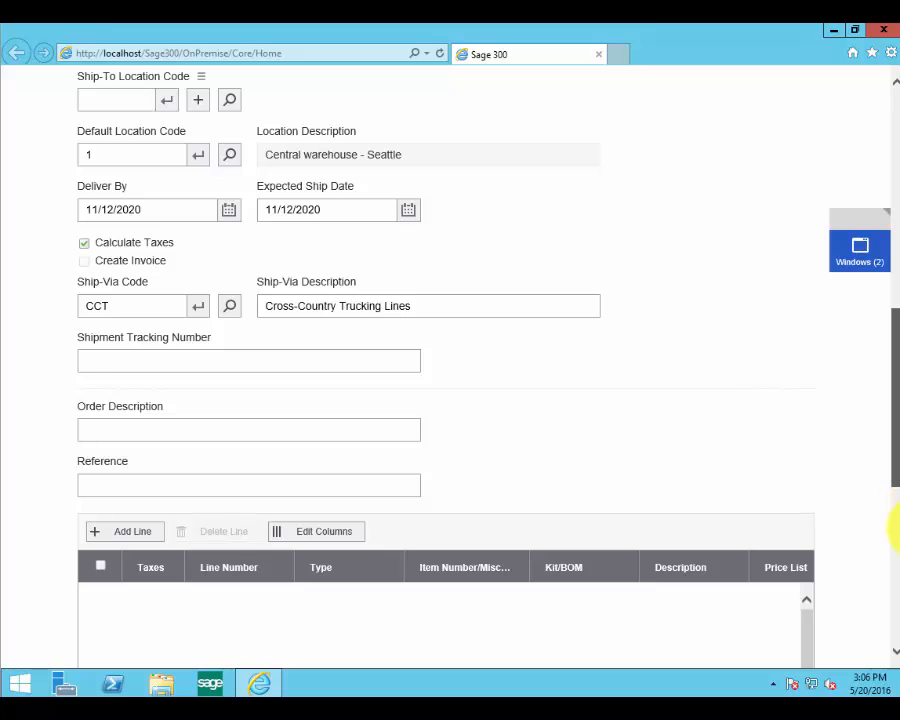
scroll(893, 545, "down", 2)
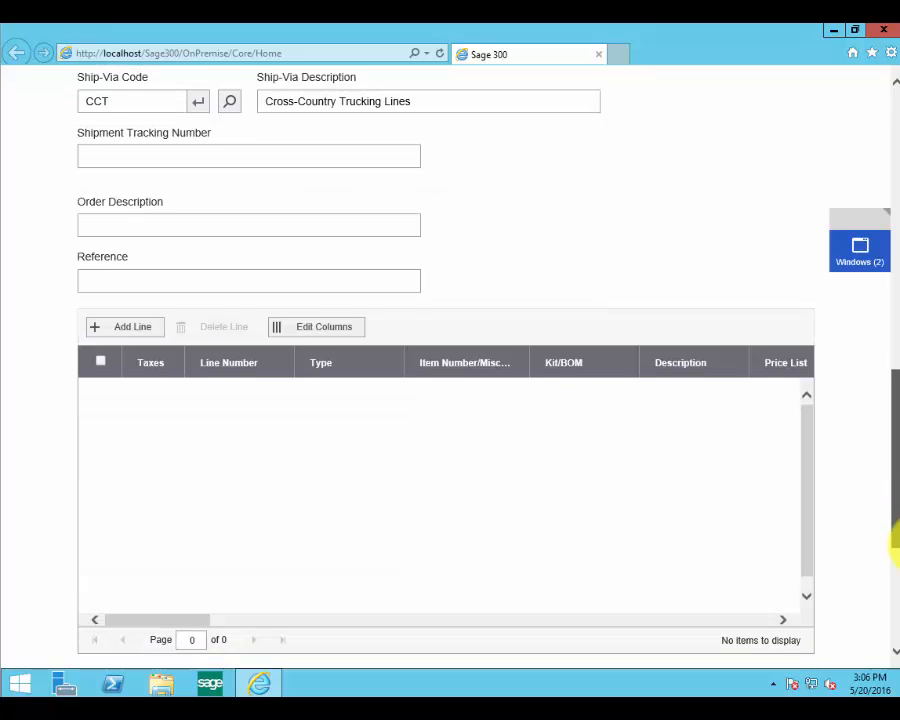
left_click_drag(897, 545, 897, 561)
scroll(829, 538, "down", 1)
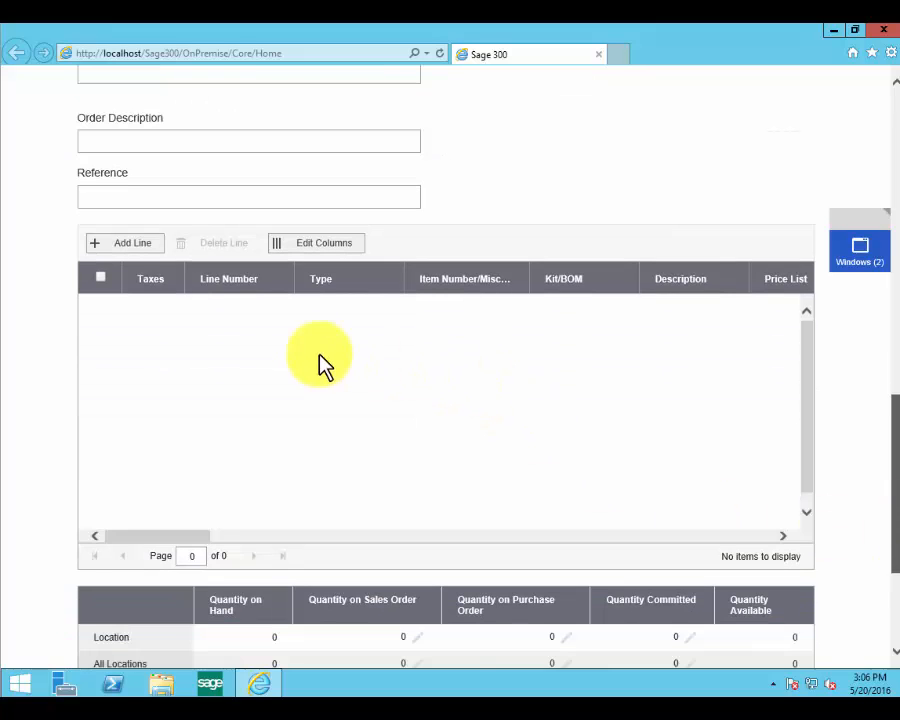
left_click(314, 256)
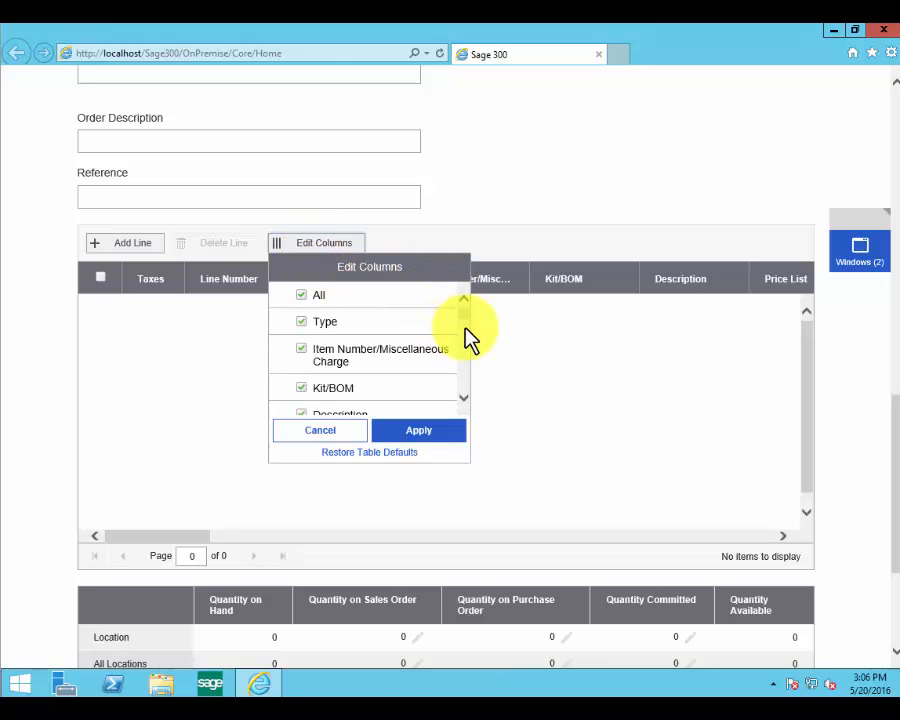
left_click(310, 350)
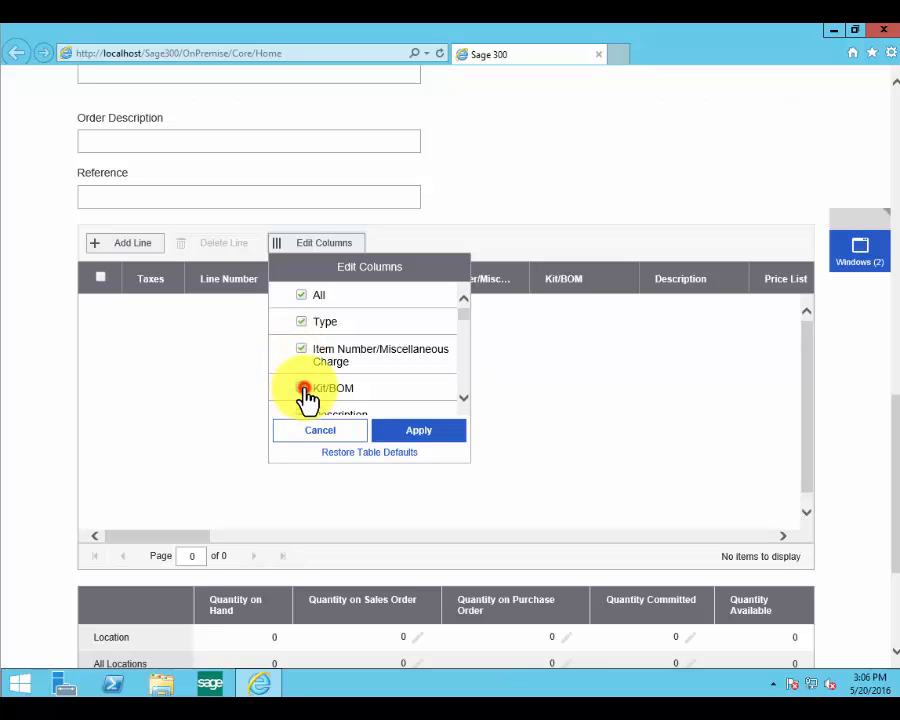
left_click(320, 395)
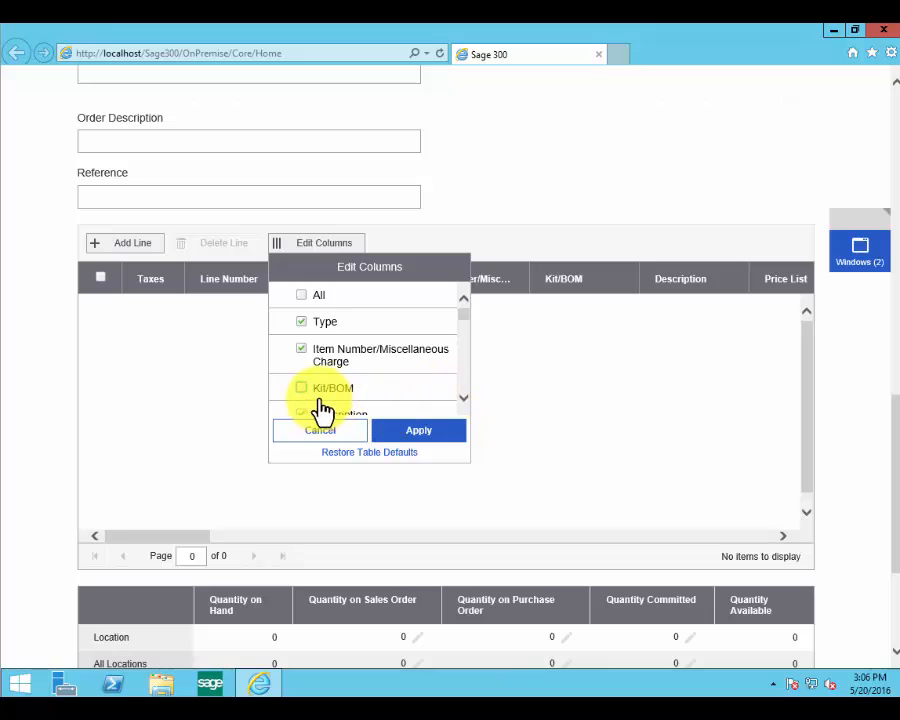
Move the Price List column ahead of Description in the detail line table and apply the column changes
left_click(464, 399)
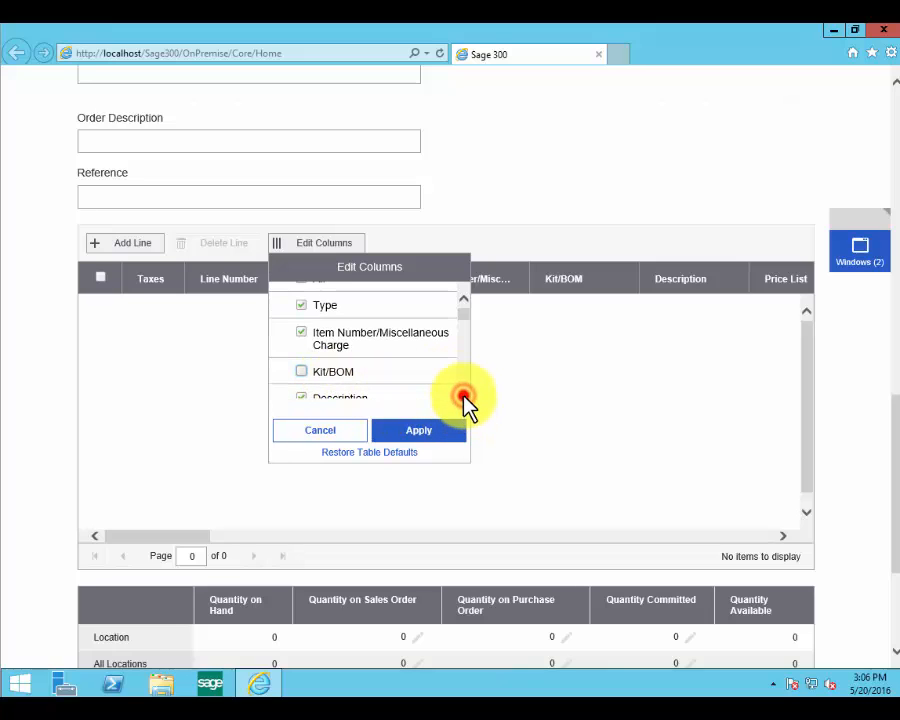
left_click(464, 397)
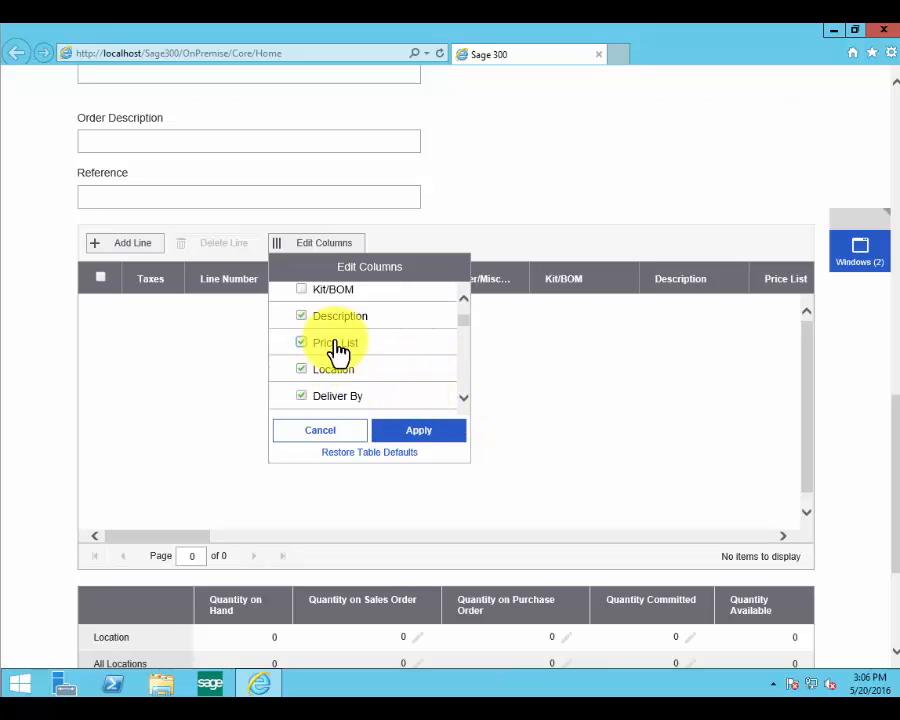
left_click_drag(338, 350, 335, 307)
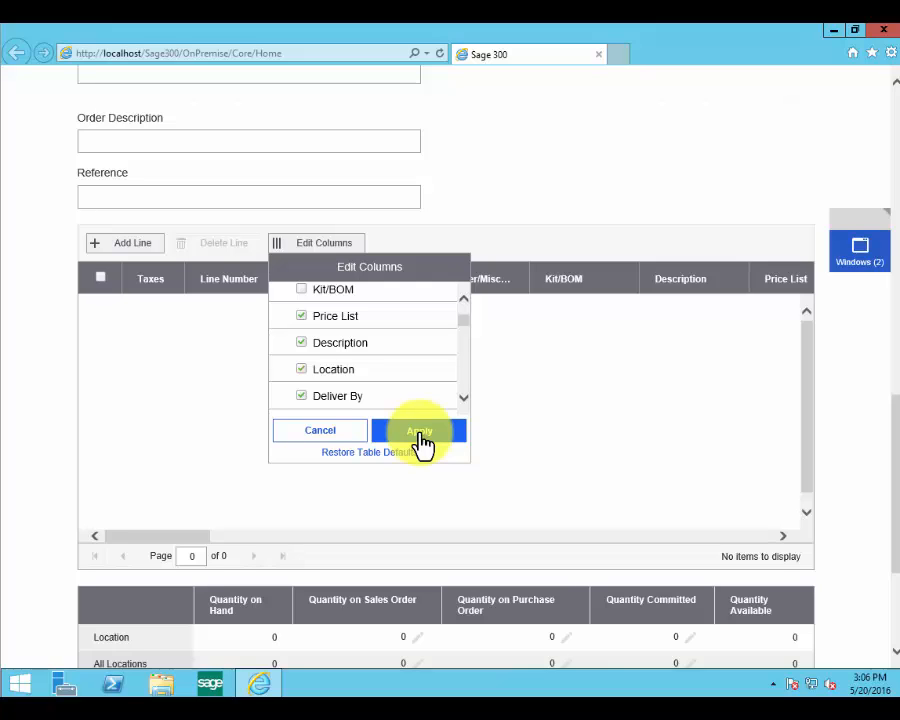
left_click(420, 436)
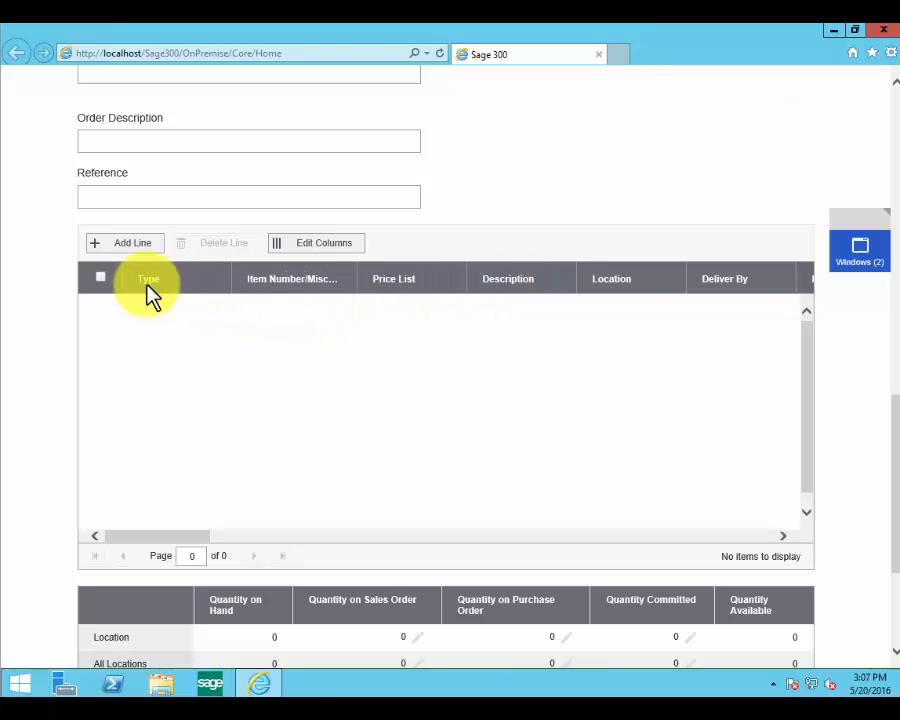
Add a detail line to the order and select item A1-310/0 from the item finder
left_click(125, 250)
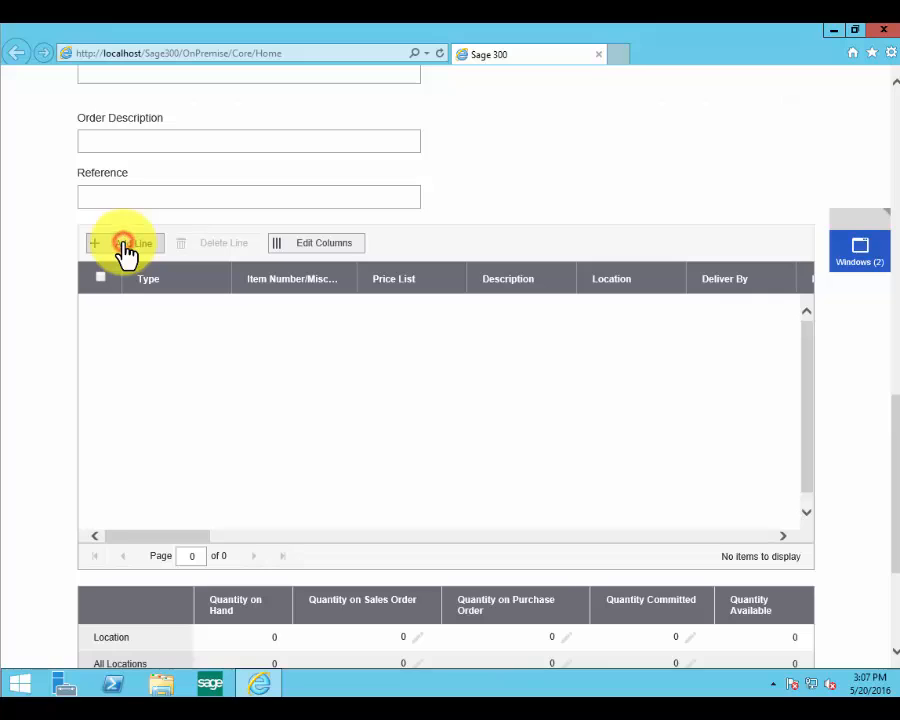
left_click(297, 310)
left_click(330, 306)
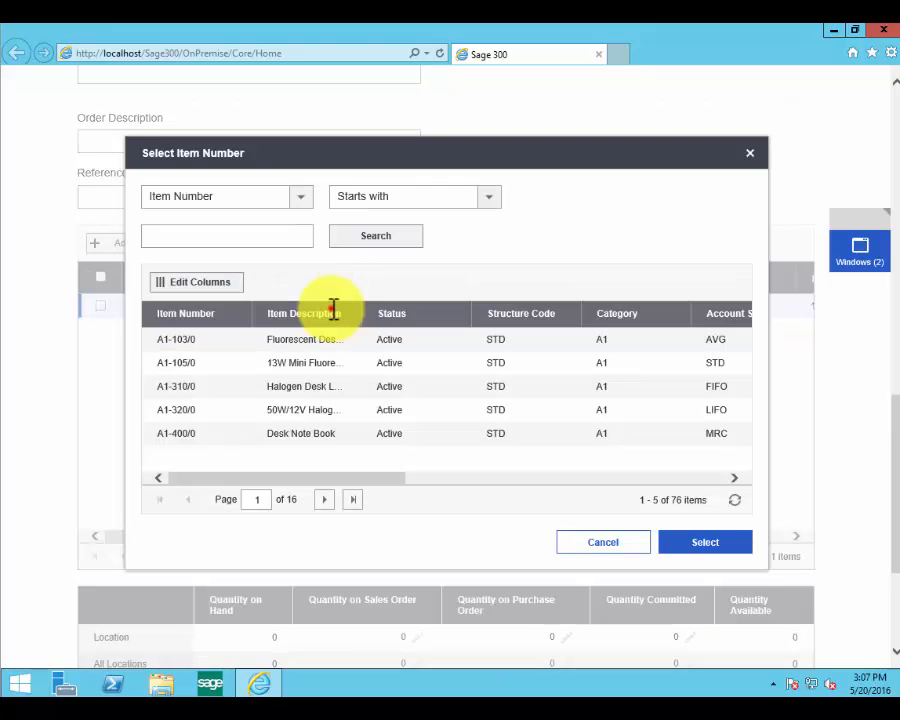
left_click(297, 392)
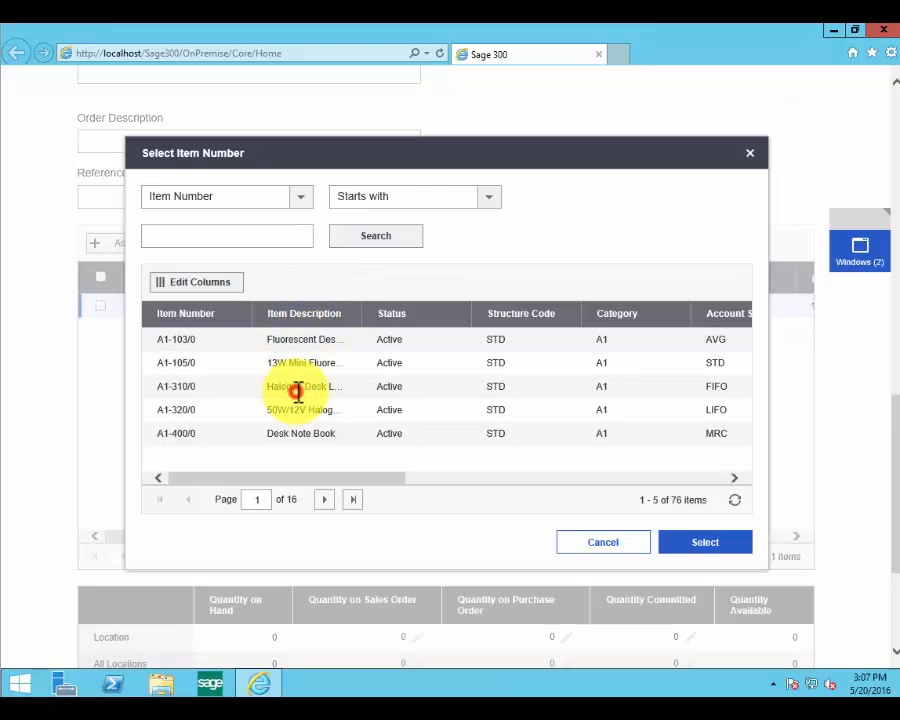
left_click(176, 390)
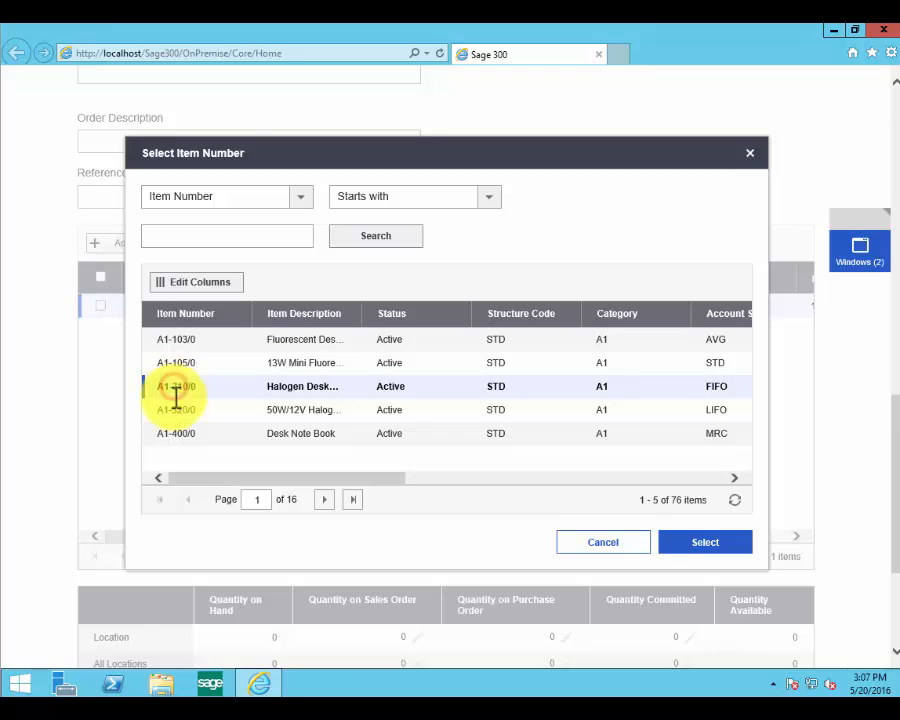
left_click(702, 549)
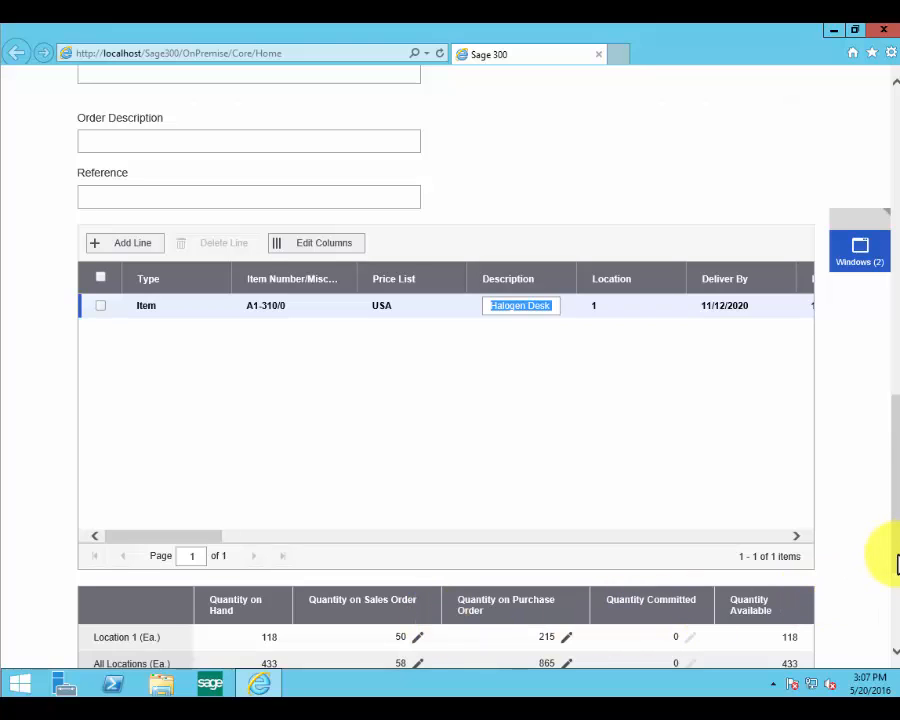
Drill down into the item's Quantity on Sales Order for all locations and view the sales order for location 2
left_click_drag(896, 555, 894, 648)
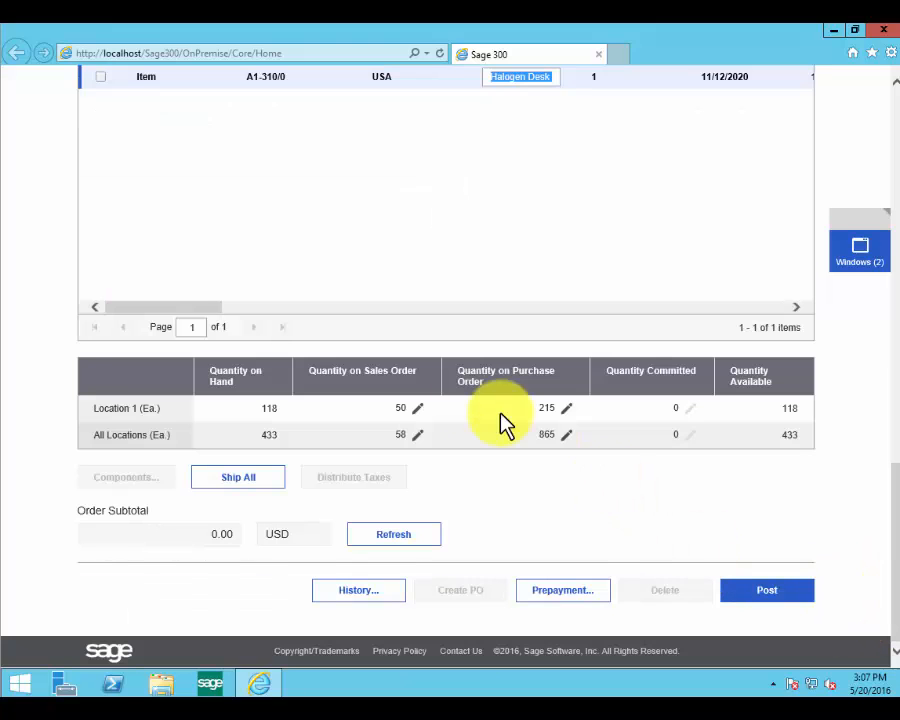
left_click(415, 438)
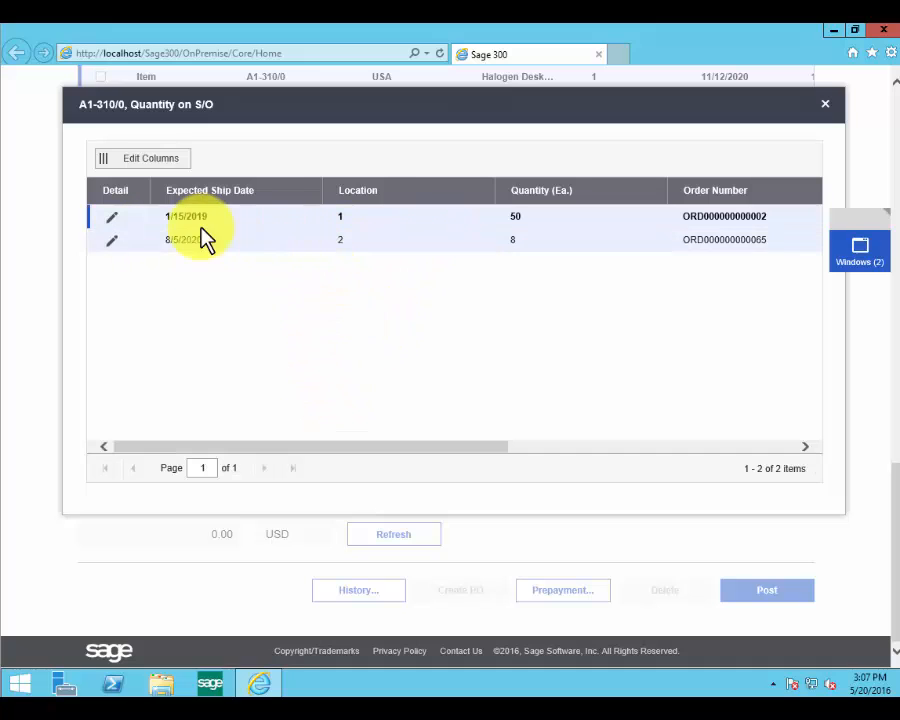
left_click(113, 246)
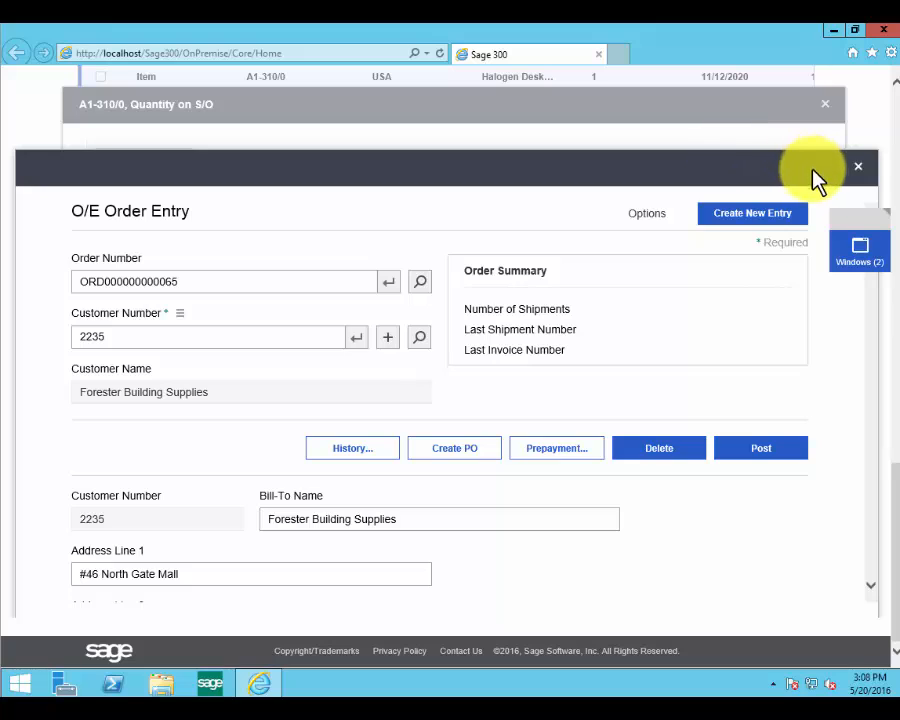
left_click(856, 166)
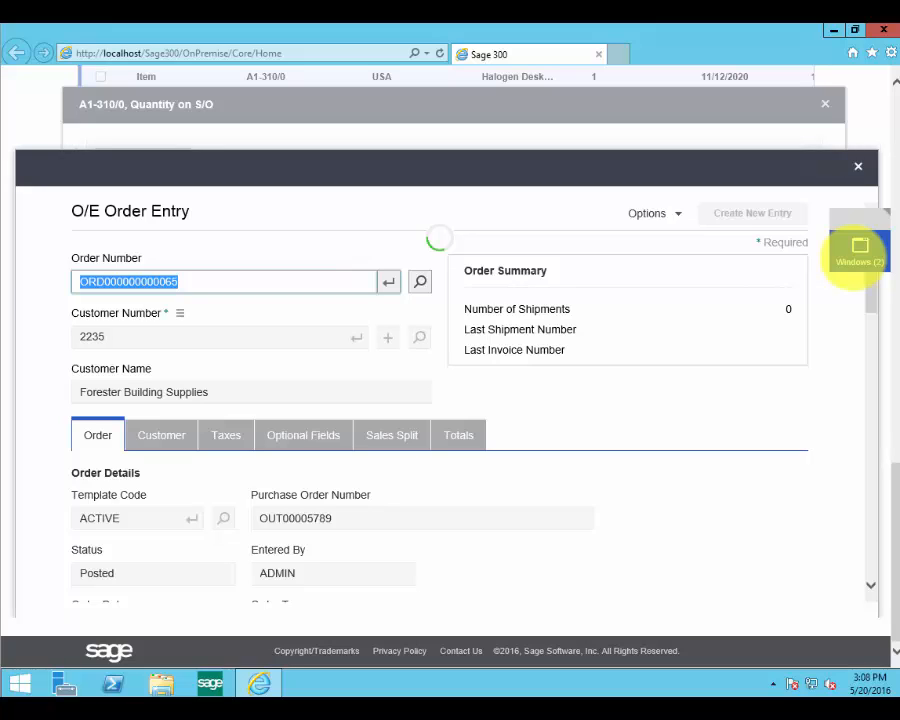
Leave the drilled-down sales order and switch to the open A/R Customers window
left_click(853, 258)
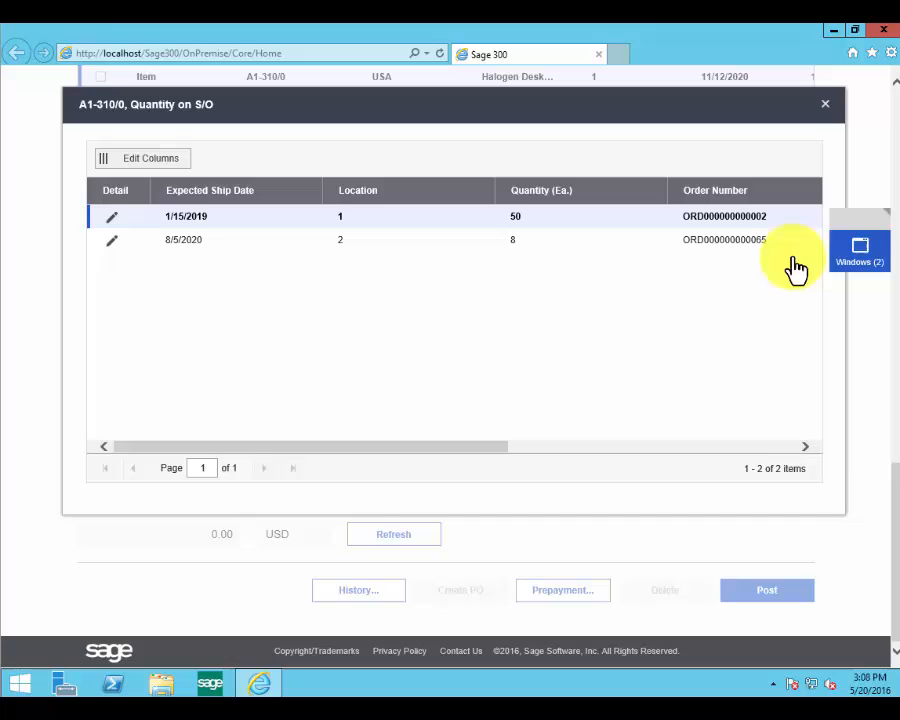
left_click(867, 256)
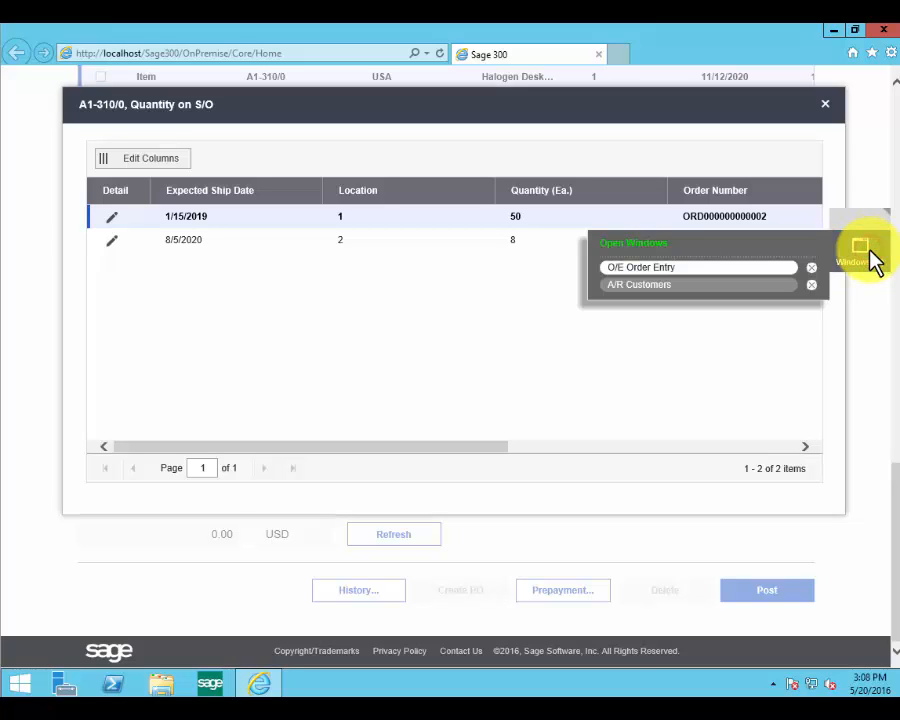
left_click(745, 288)
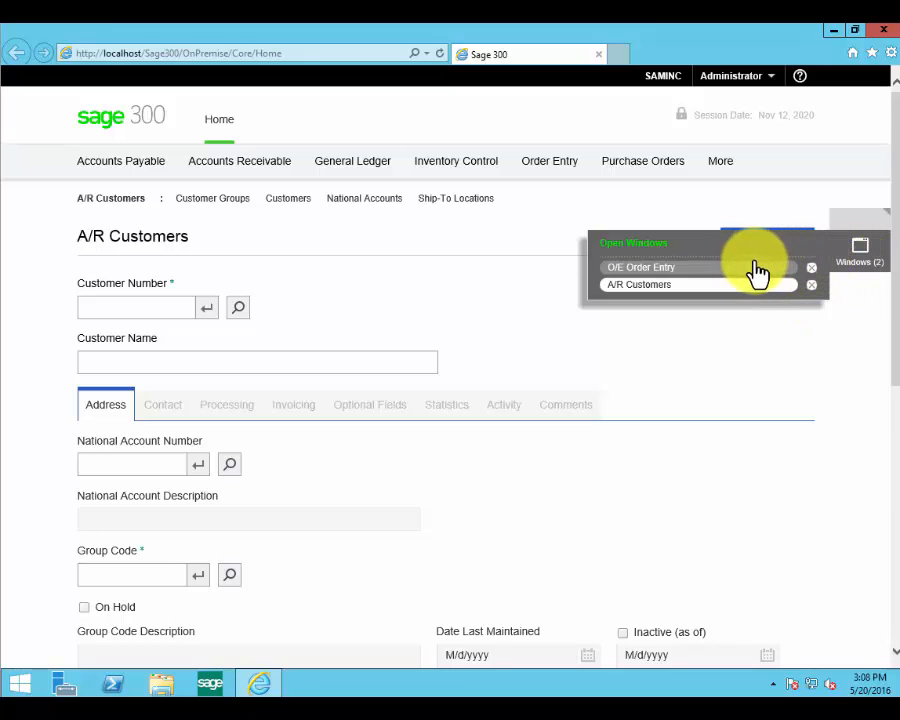
left_click(726, 366)
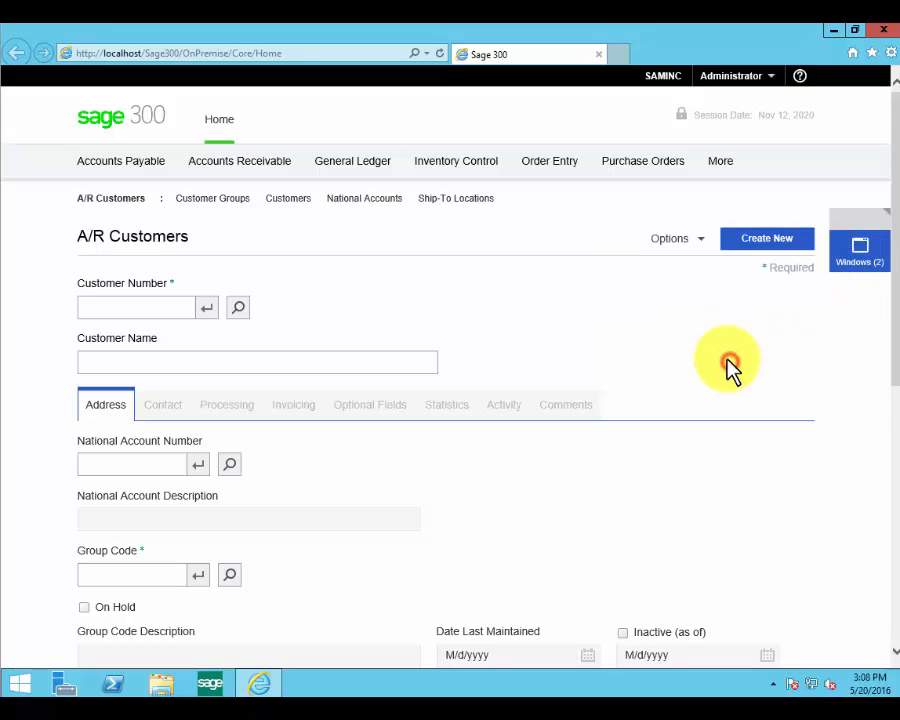
Load the customer with group code RTL into A/R Customers using the customer number finder
left_click(237, 312)
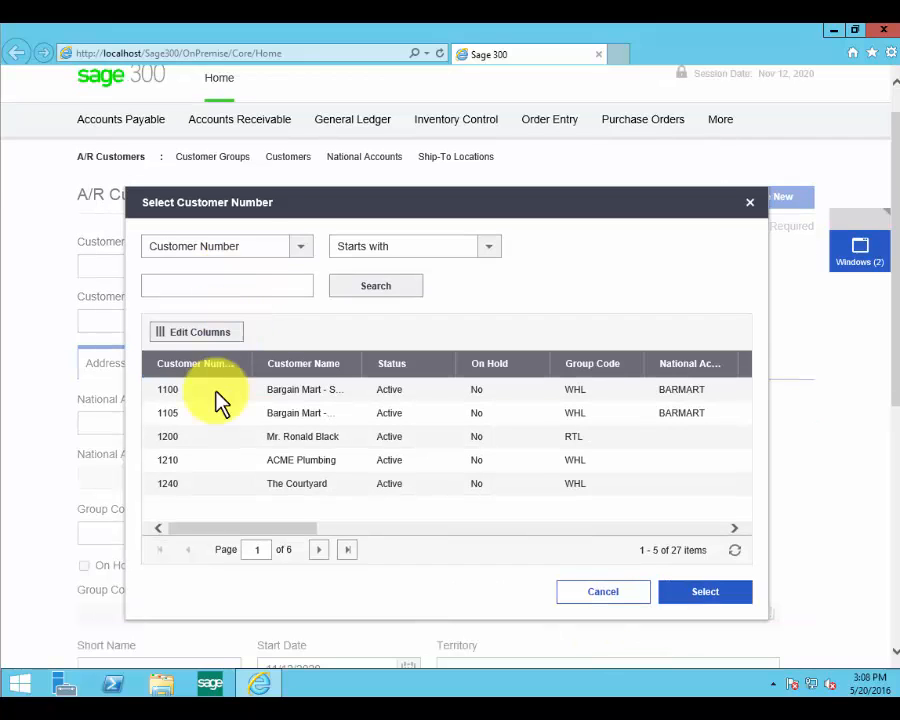
left_click(222, 440)
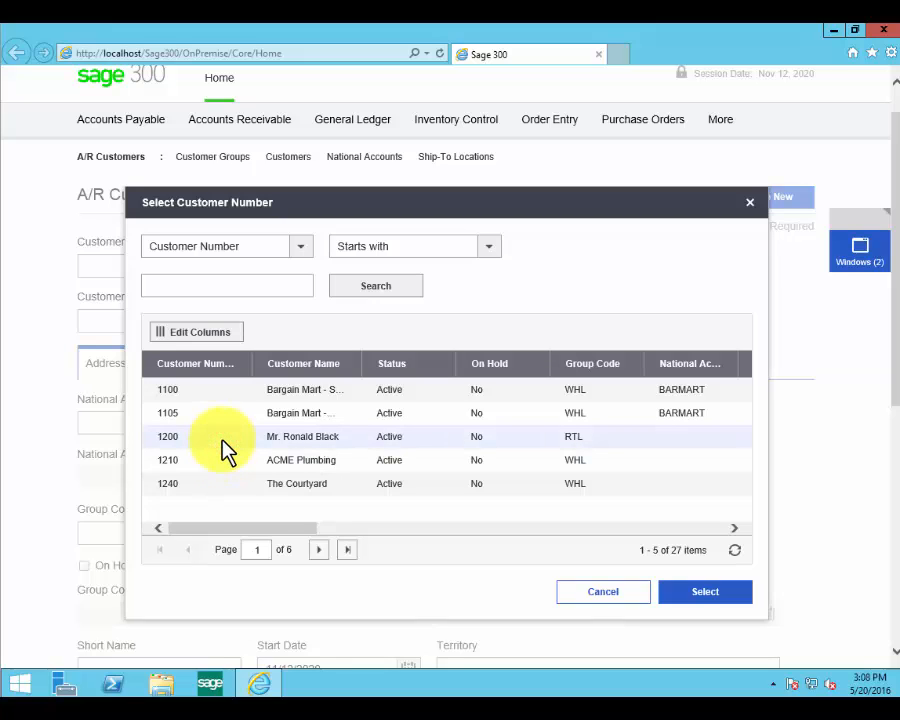
left_click(705, 597)
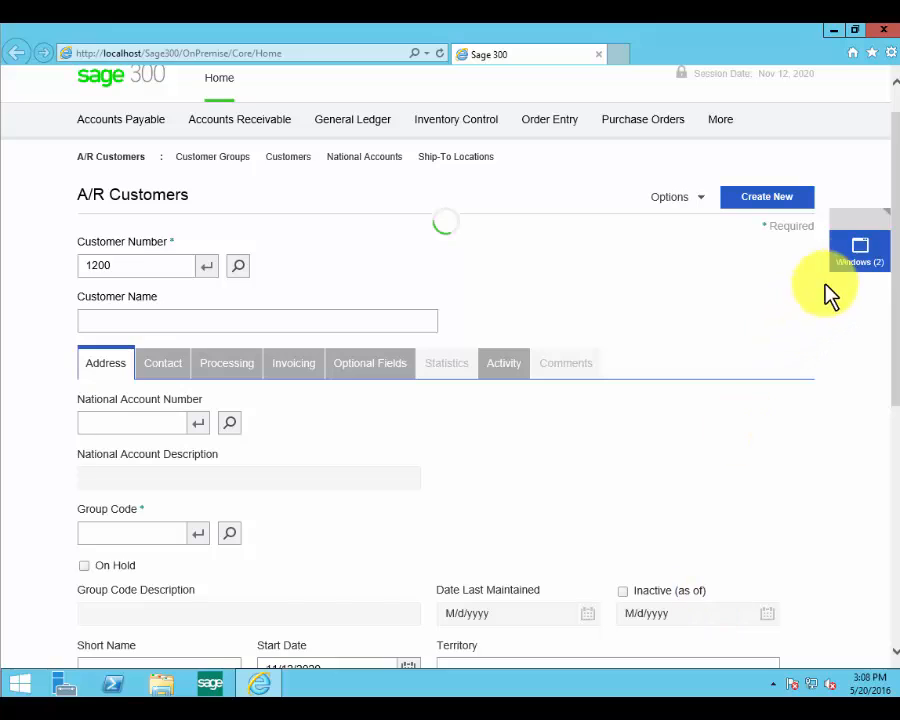
Switch to the O/E Order Entry window and back to A/R Customers, and close the A/R Customers window
mouse_move(862, 250)
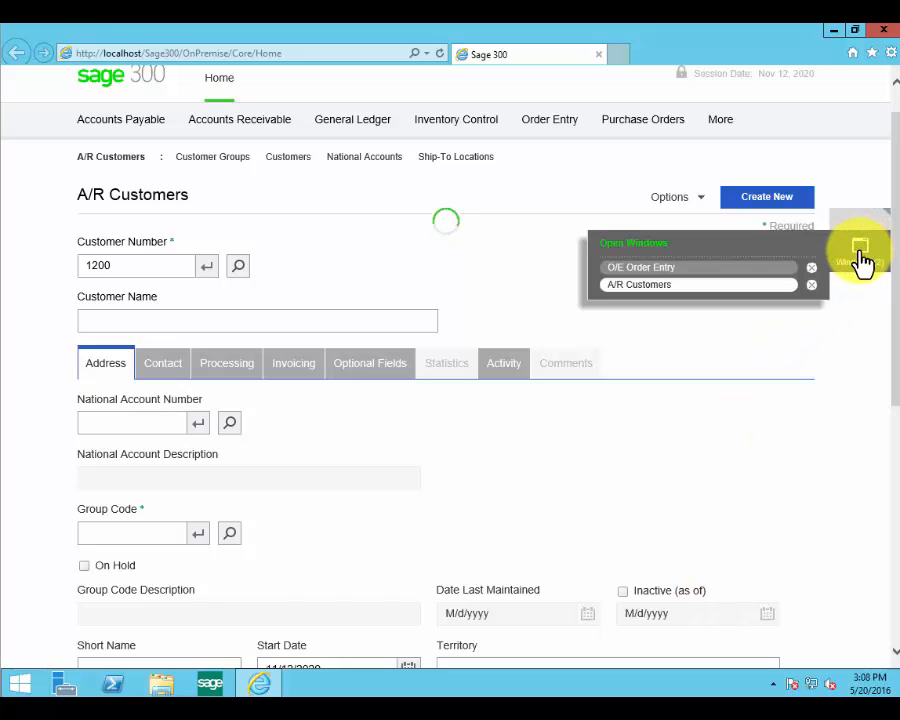
left_click(729, 268)
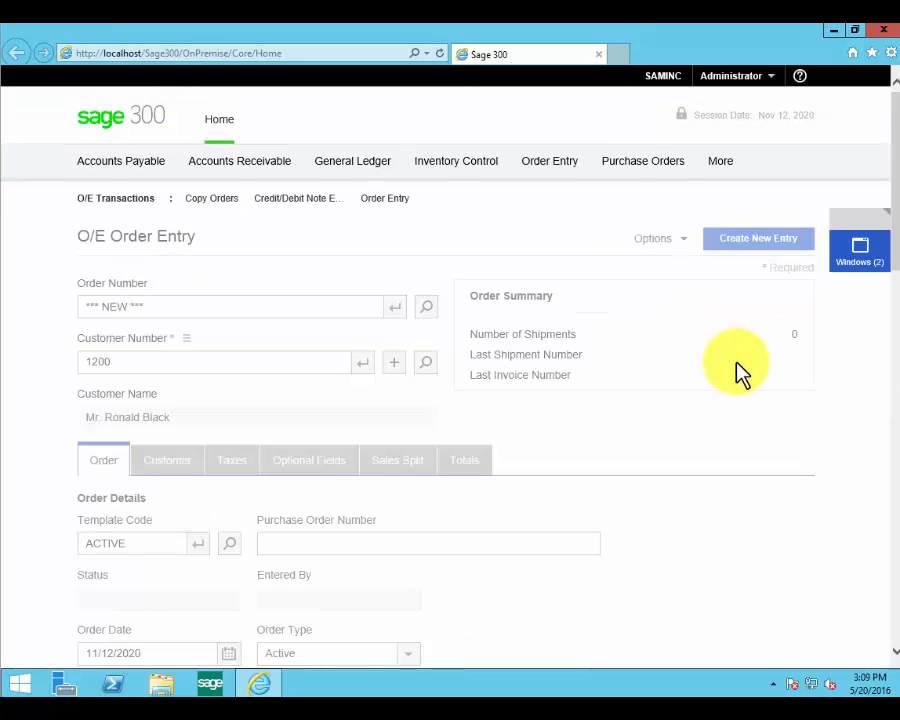
mouse_move(858, 252)
left_click(811, 287)
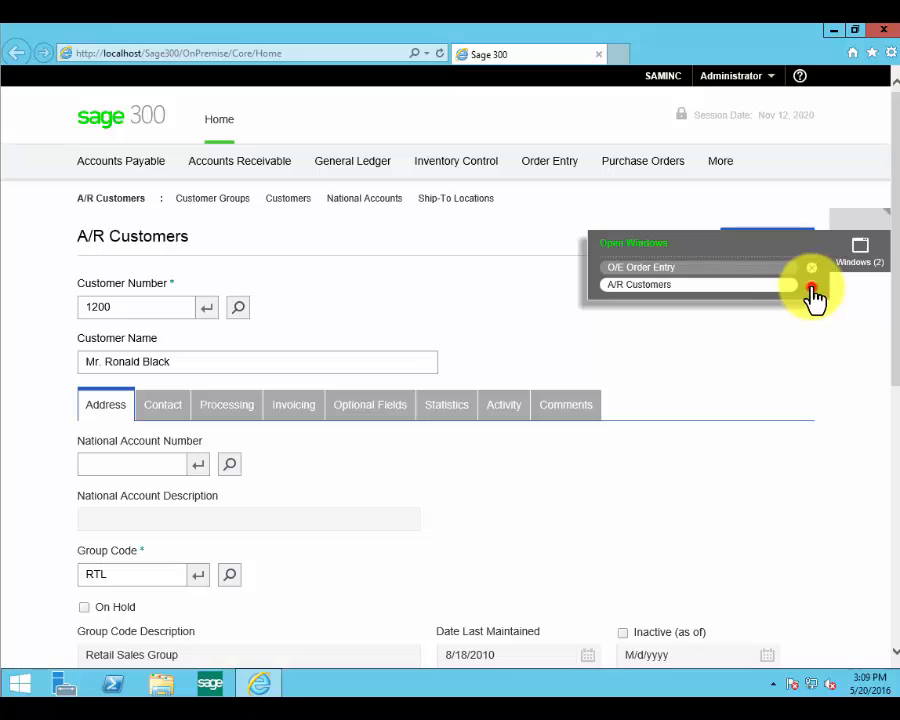
left_click(812, 286)
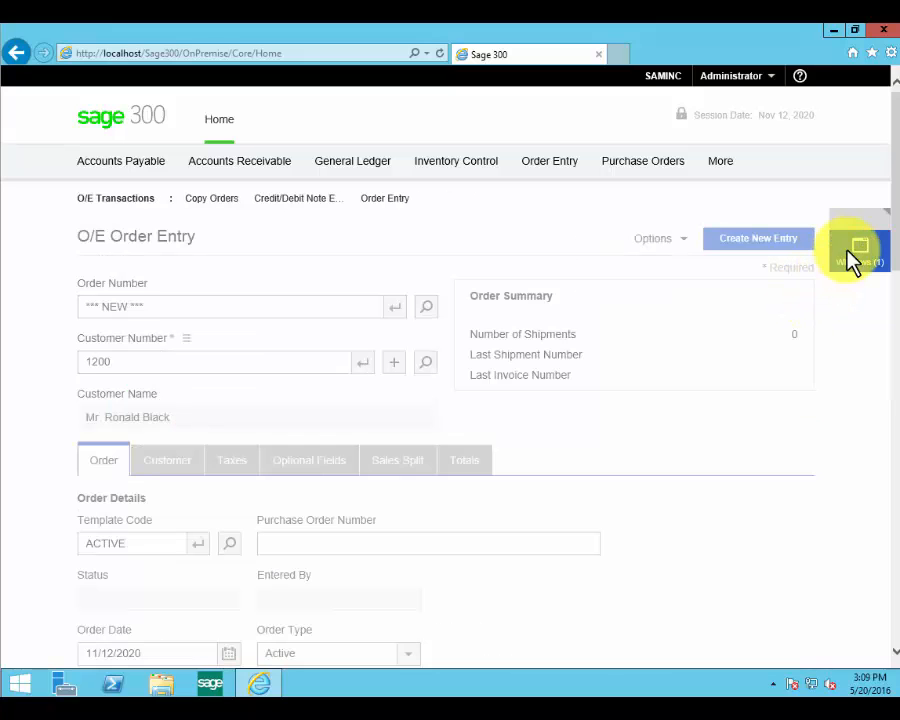
Close the remaining O/E Order Entry window and exit the web browser
mouse_move(860, 252)
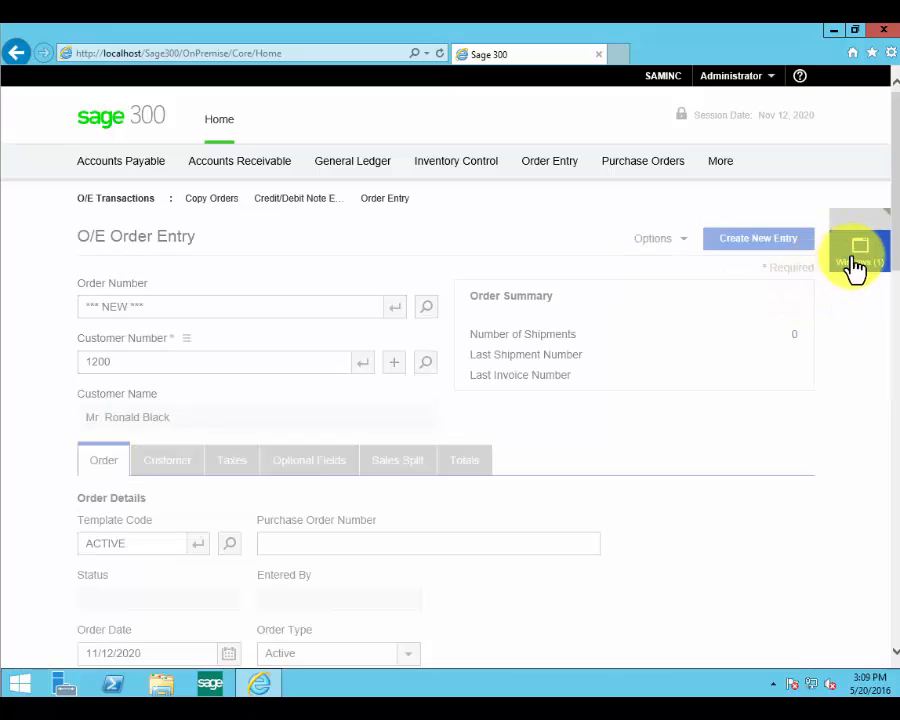
left_click(811, 268)
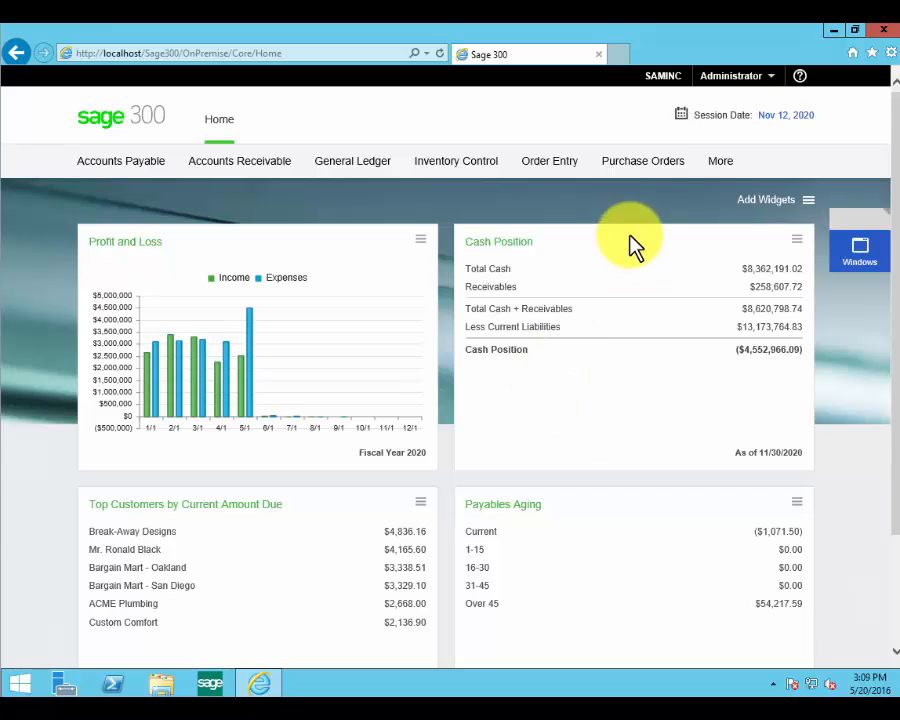
left_click(655, 176)
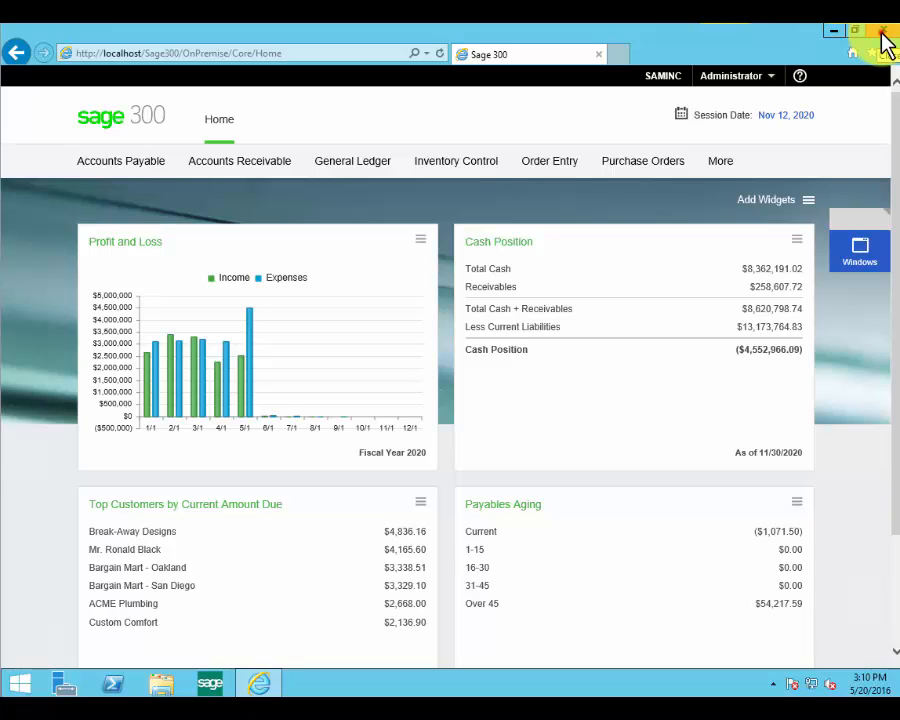
left_click(882, 32)
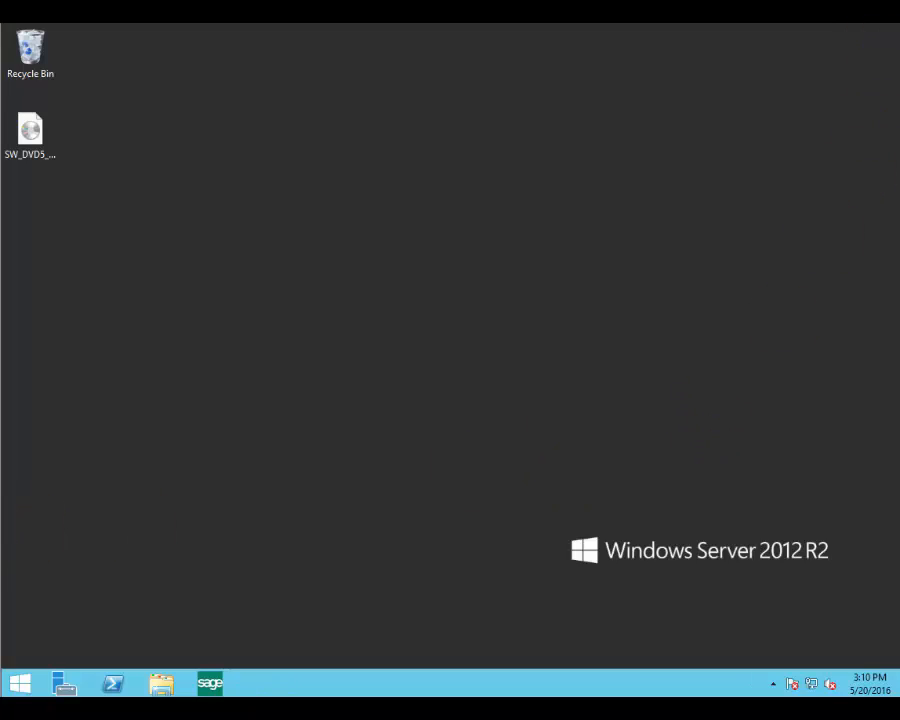
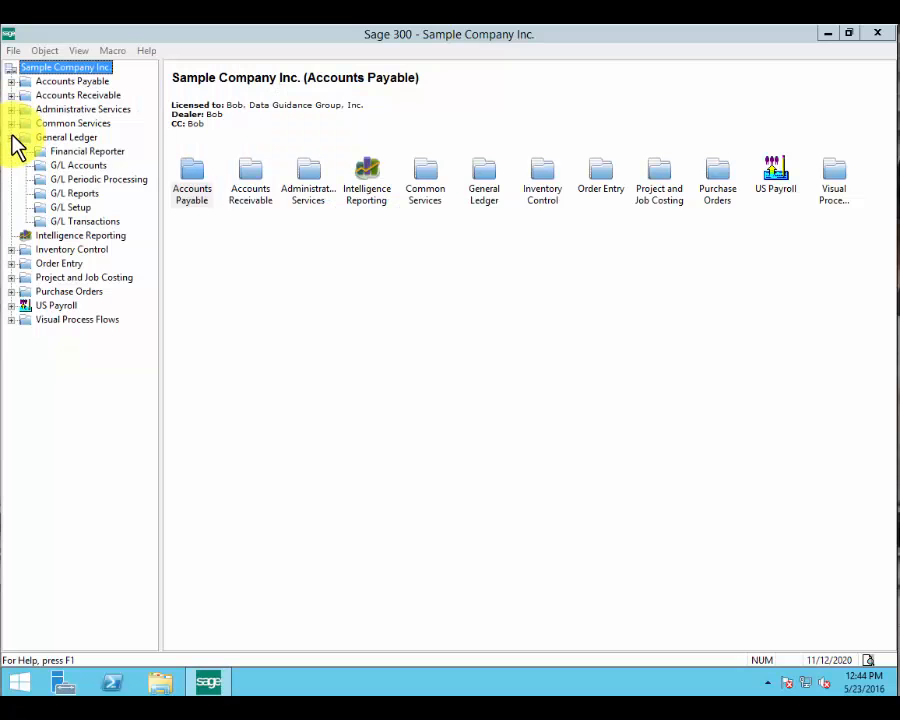
Open Statement Designer from the General Ledger's Financial Reporter folder in the Sage 300 desktop and start it in Excel
left_click(80, 140)
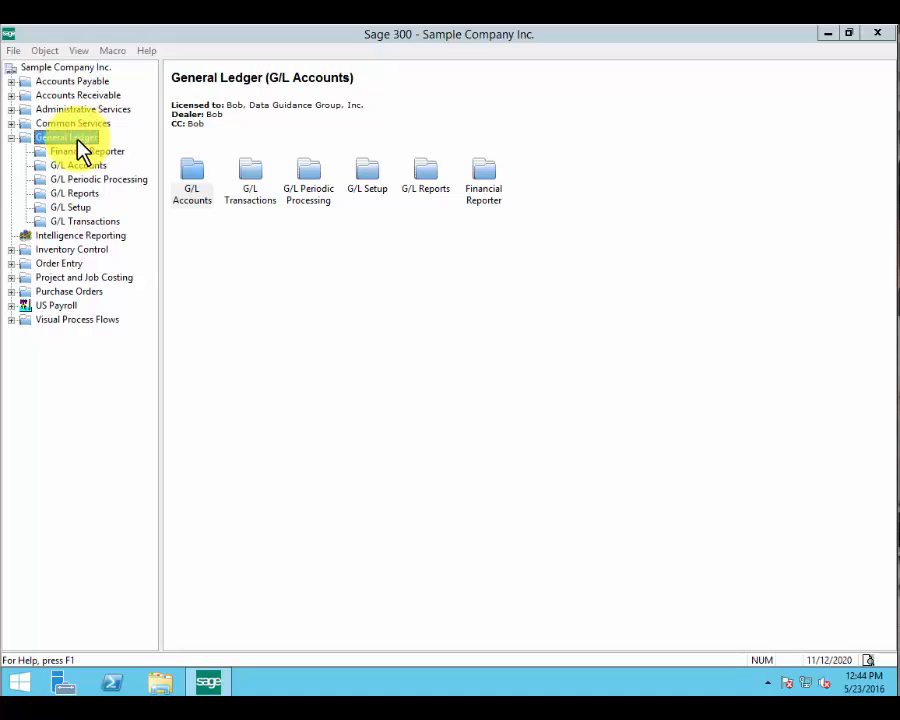
left_click(92, 240)
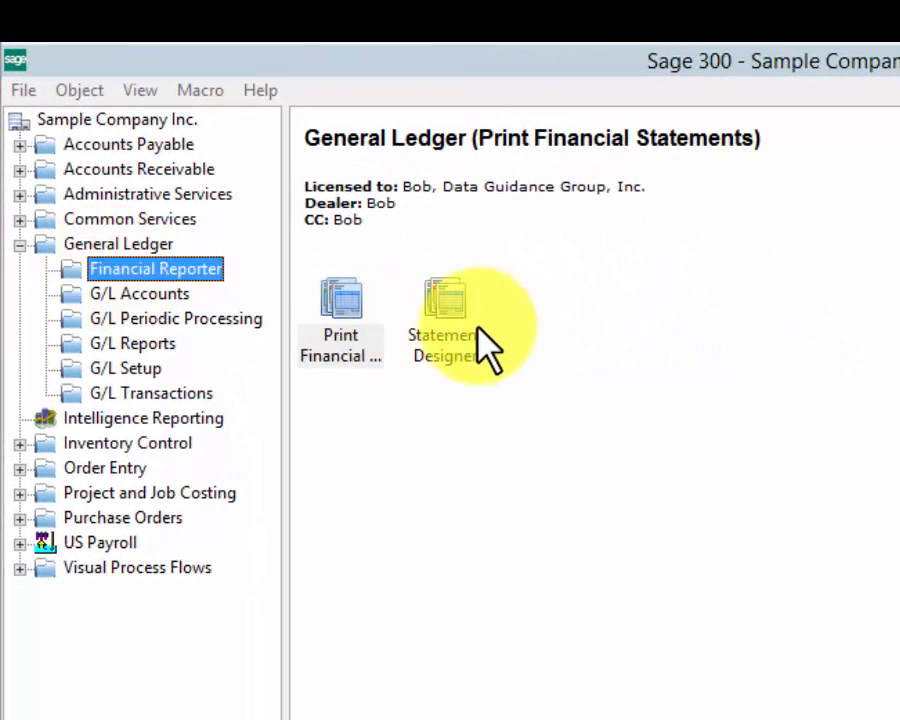
left_click(460, 320)
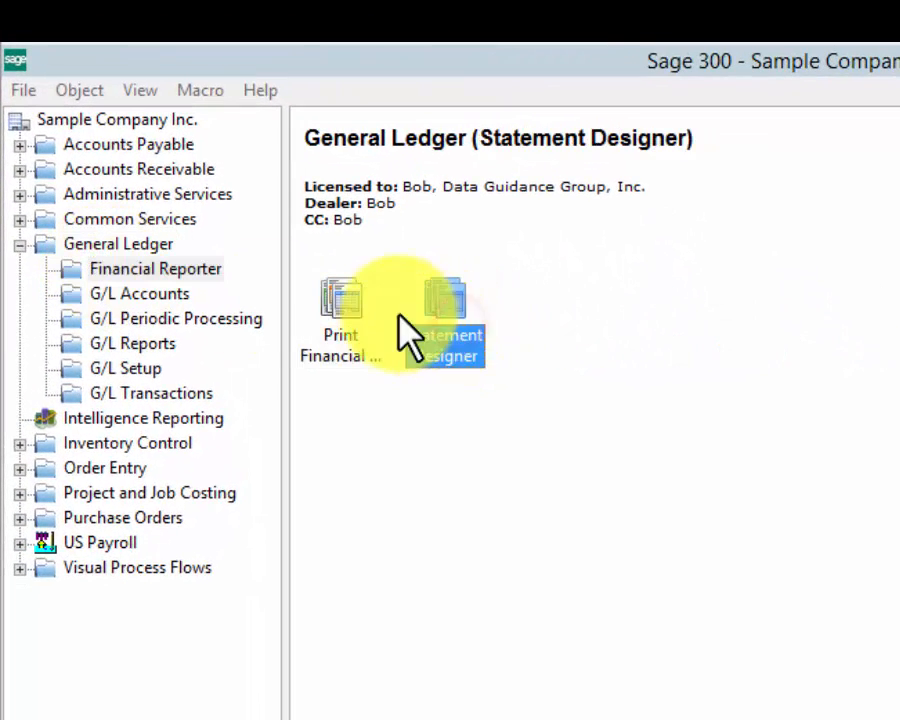
left_click(333, 314)
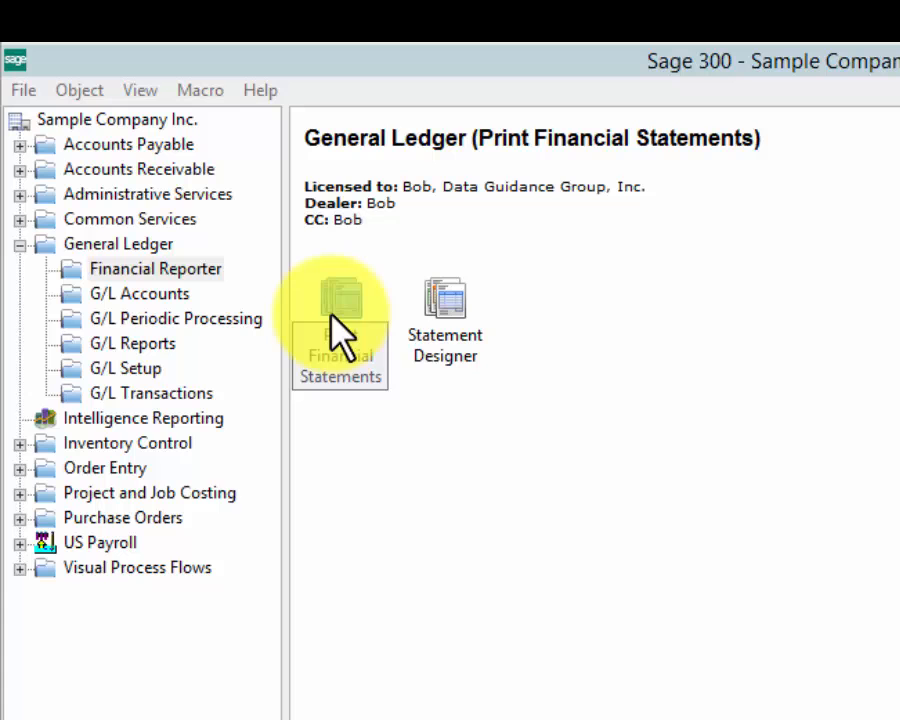
left_click(455, 300)
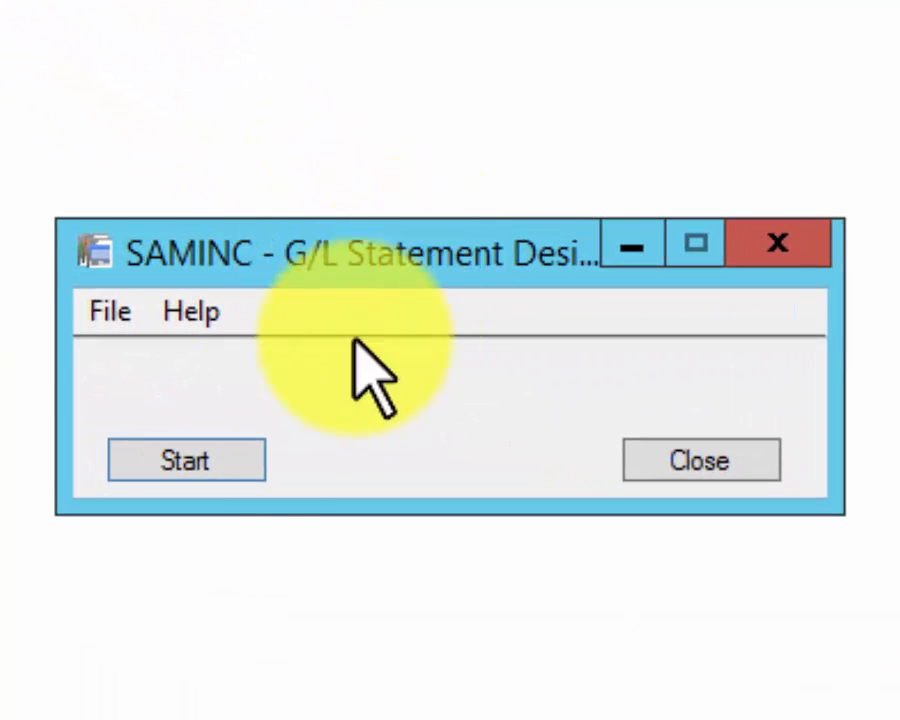
left_click(184, 462)
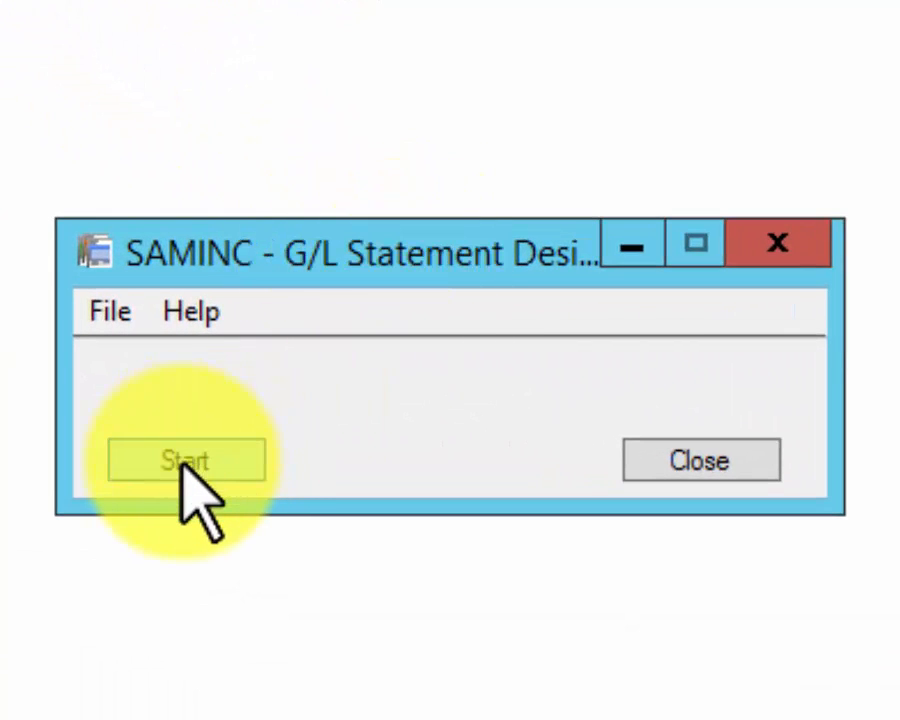
left_click(184, 460)
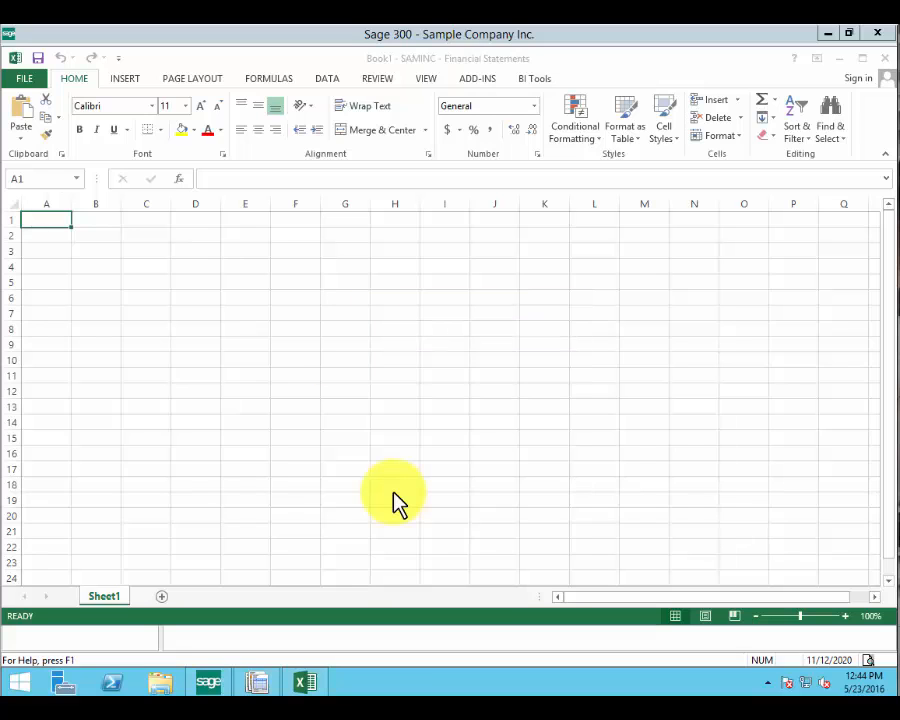
Review the FR add-in commands in Excel and open the recent workbook Incsum01.xls
left_click(476, 80)
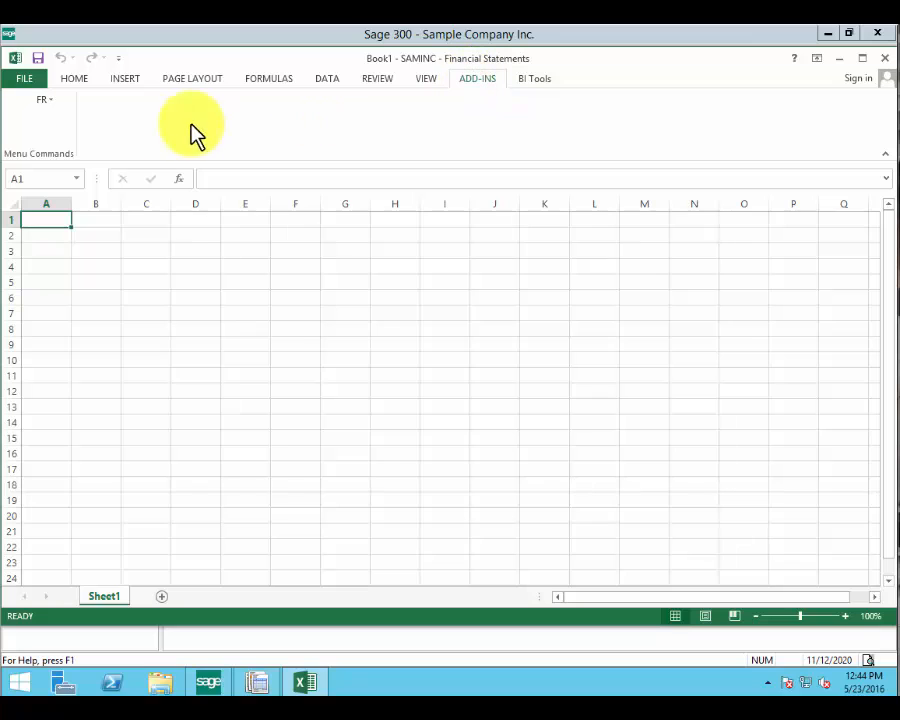
left_click(44, 99)
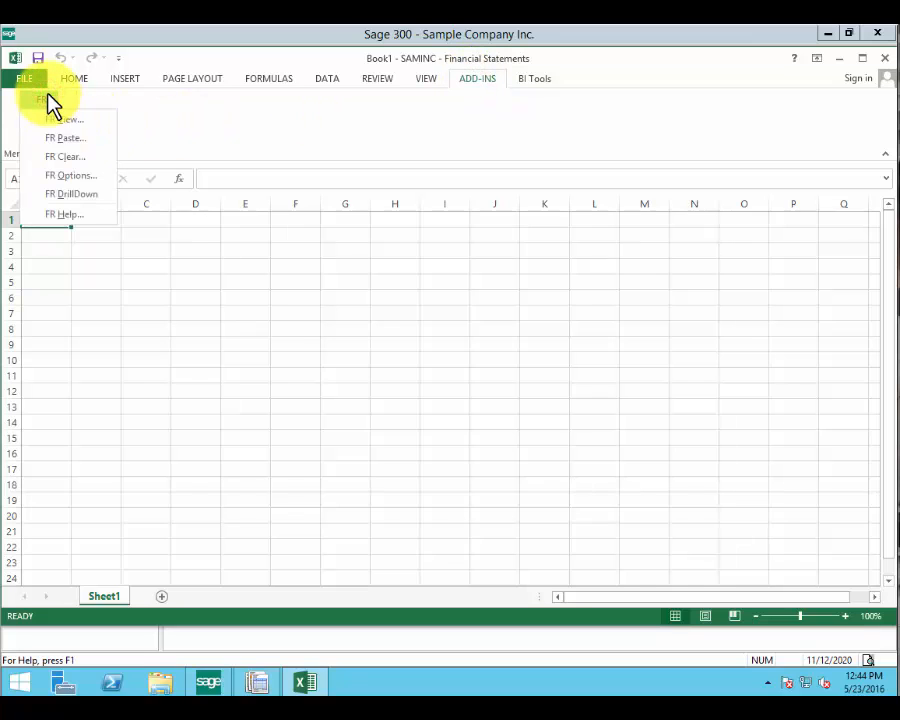
left_click(278, 118)
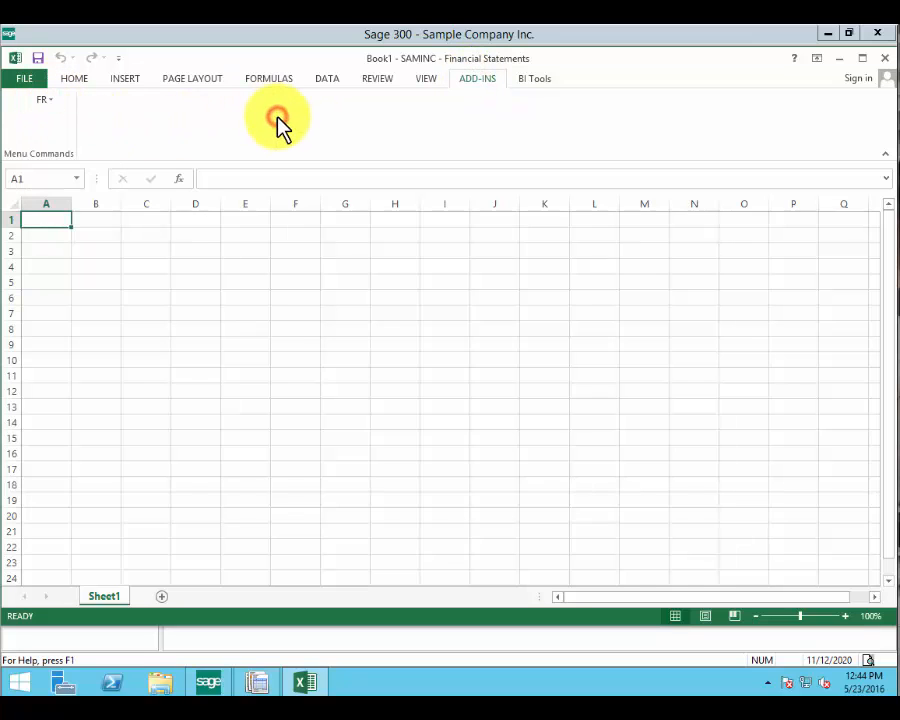
left_click(26, 84)
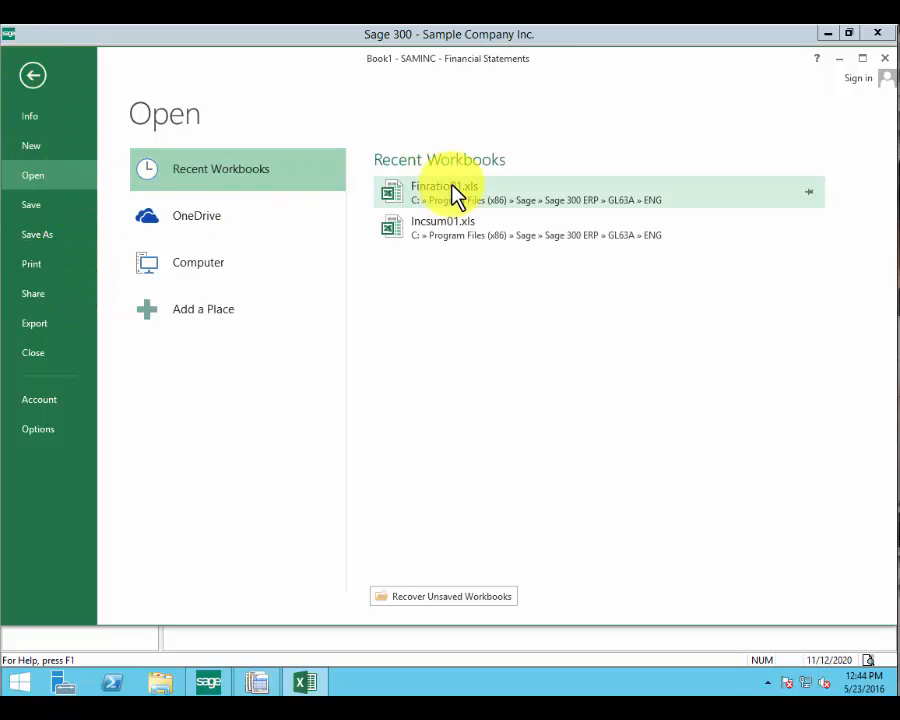
left_click(443, 241)
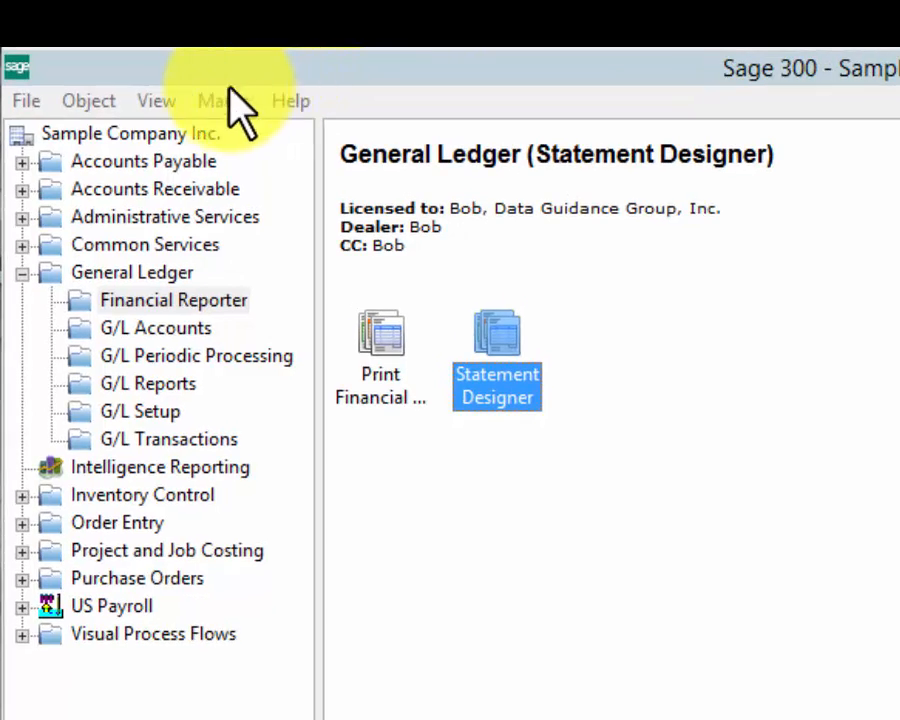
Open the Sage 300 documentation folder's ENG subfolder and open Sage300_FinancialReporter_UsersGuide.pdf
left_click(290, 100)
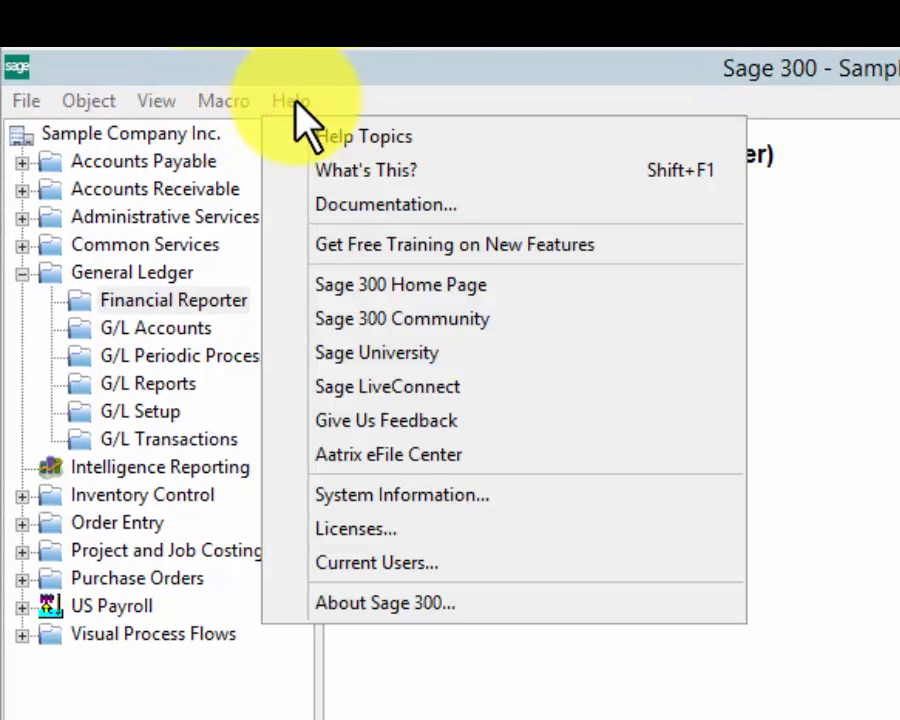
left_click(346, 212)
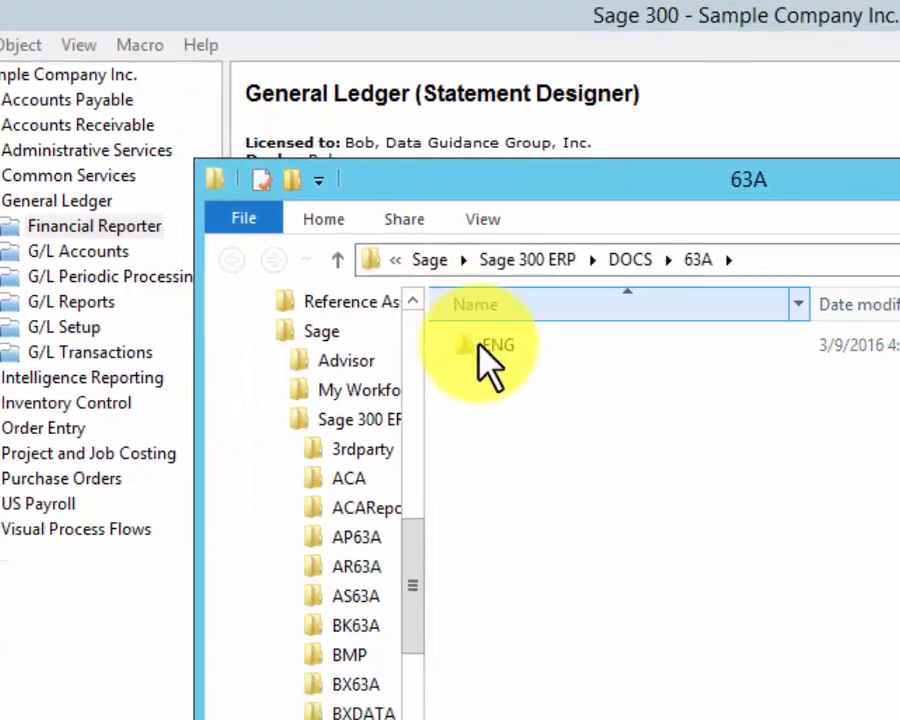
left_click(607, 433)
double_click(311, 224)
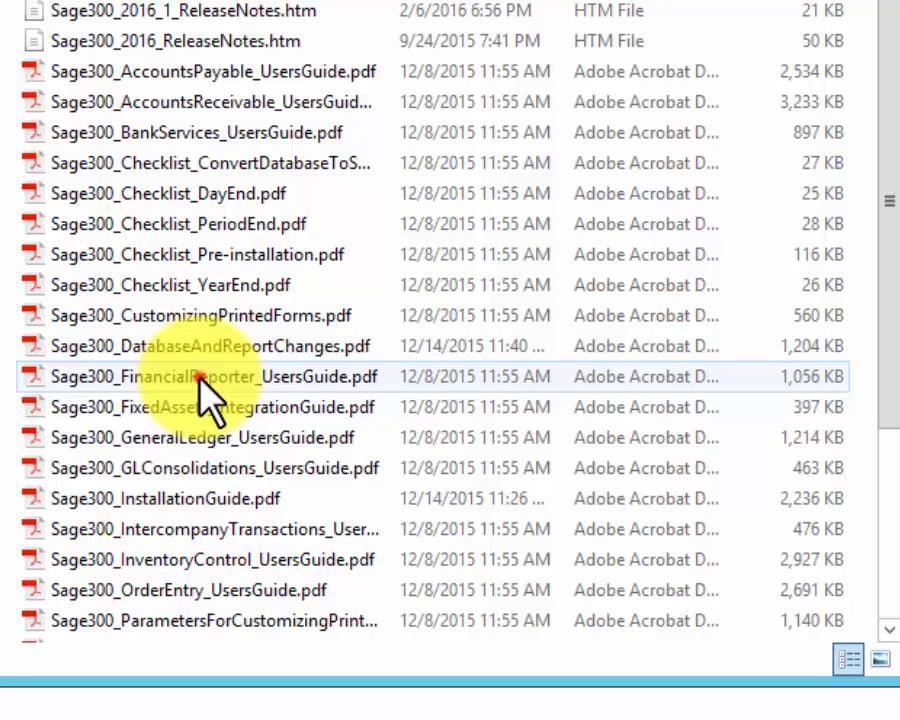
double_click(200, 378)
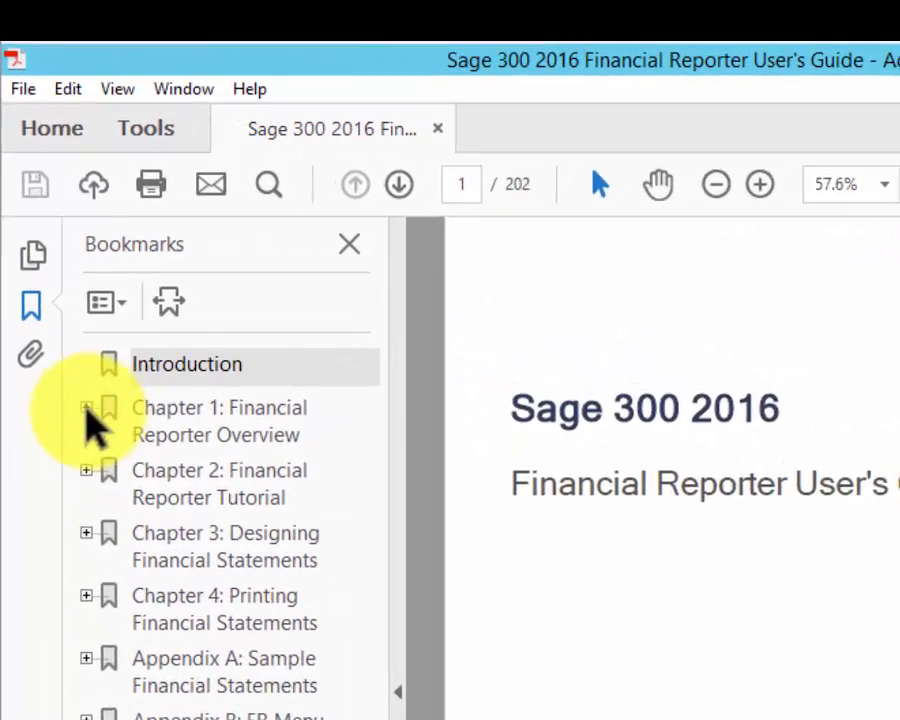
Browse the chapter bookmarks of the Financial Reporter User's Guide, starting with Chapter 1, and close the ENG documentation folder
left_click(49, 233)
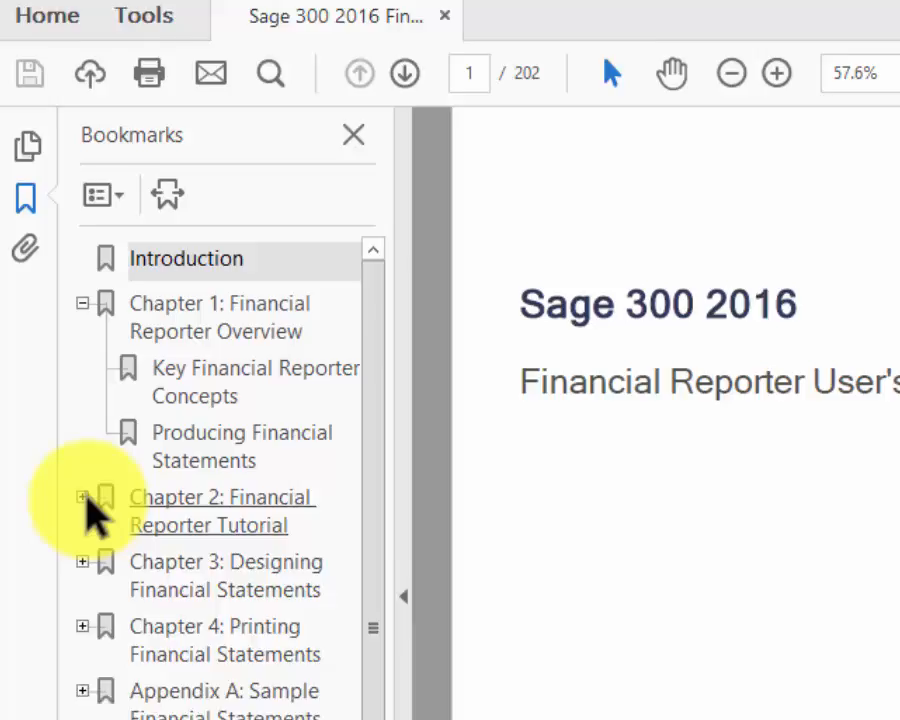
left_click(89, 614)
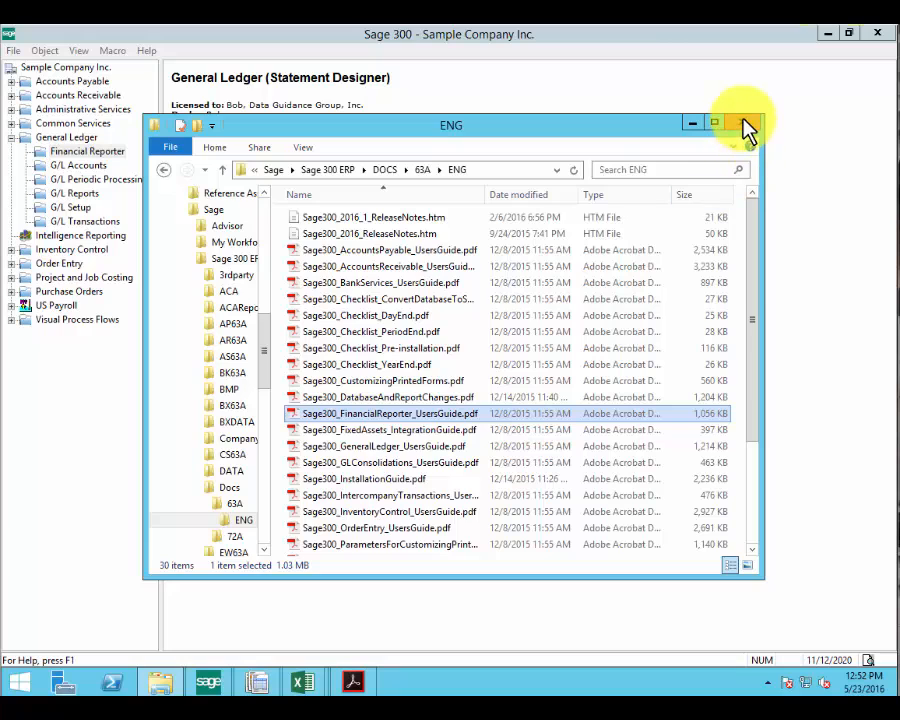
left_click(748, 127)
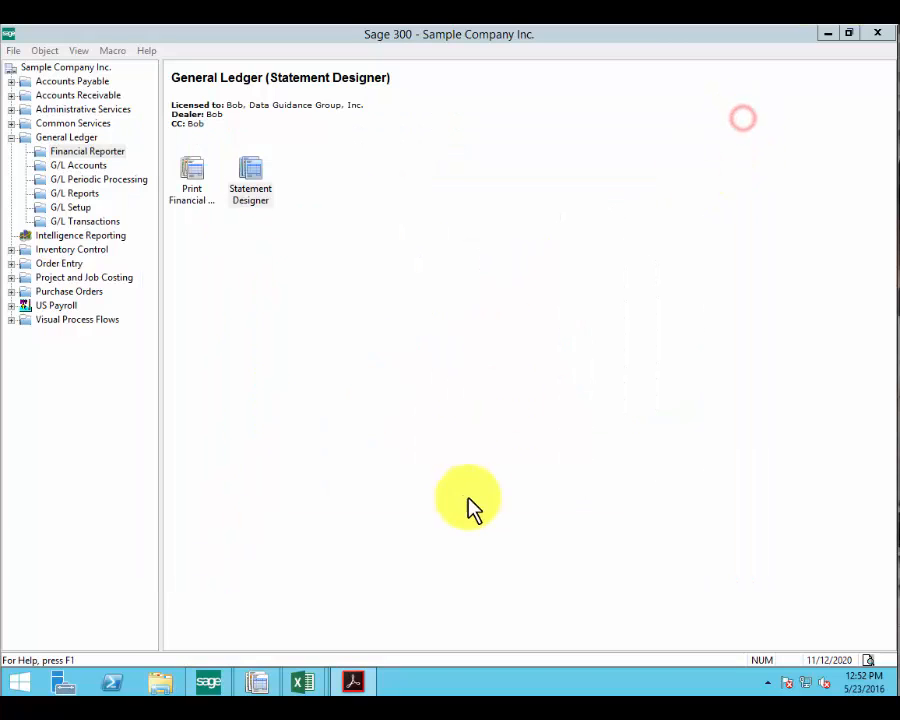
Switch to the Incsum01.xls workbook in Excel and review its Income Statement and Common Size Income Statement specifications
mouse_move(301, 684)
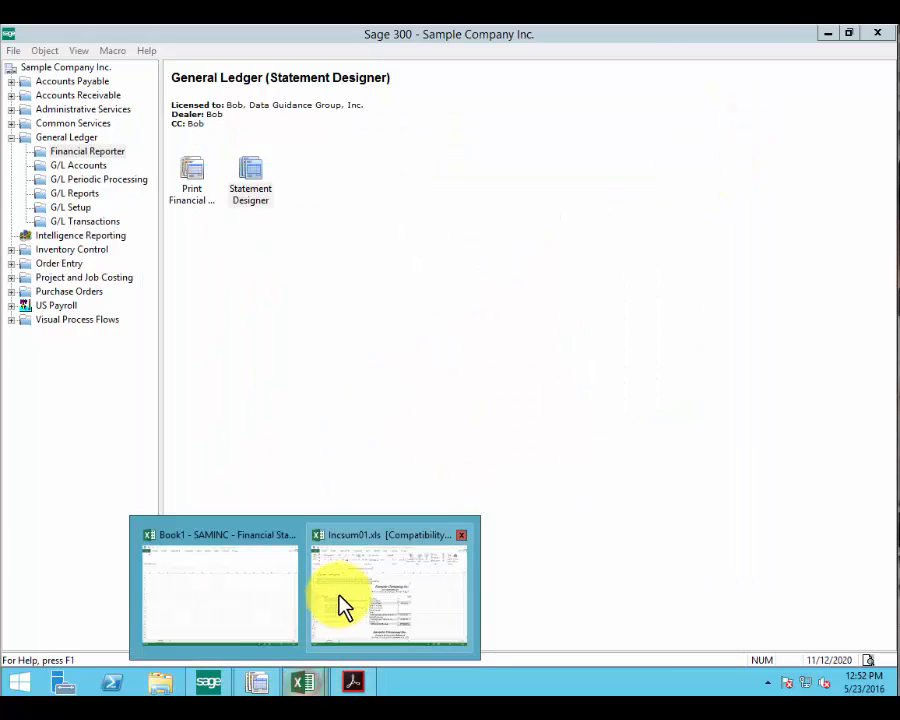
left_click(345, 600)
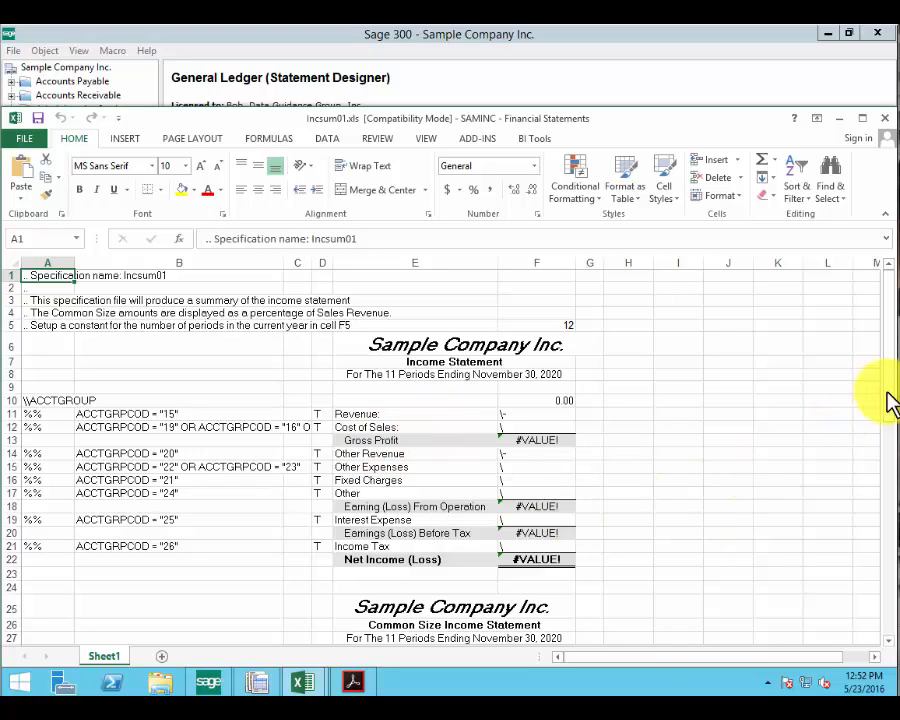
scroll(884, 458, "down", 5)
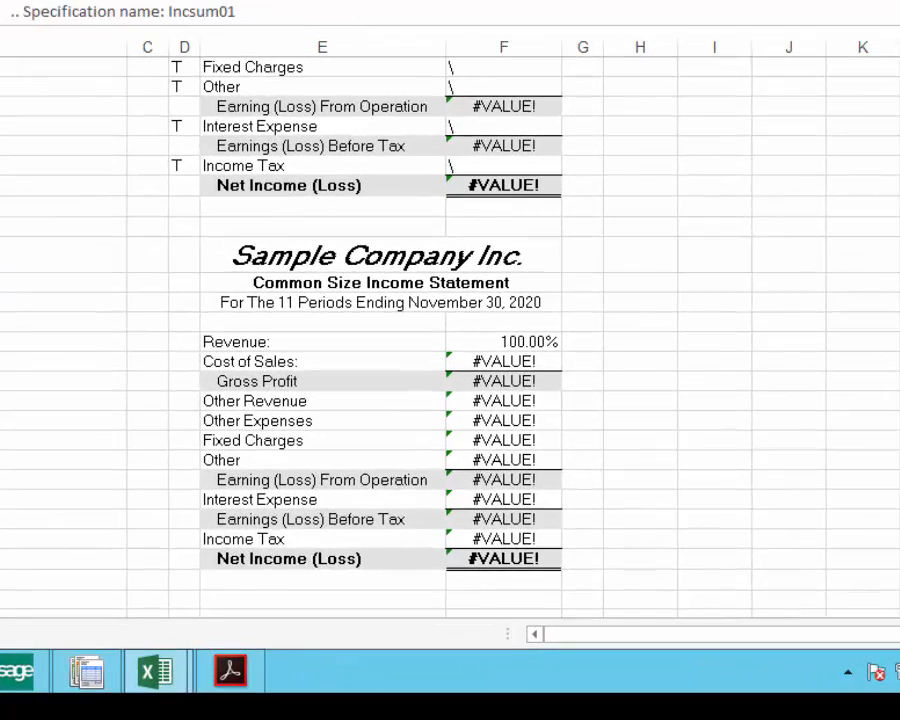
scroll(450, 380, "down", 5)
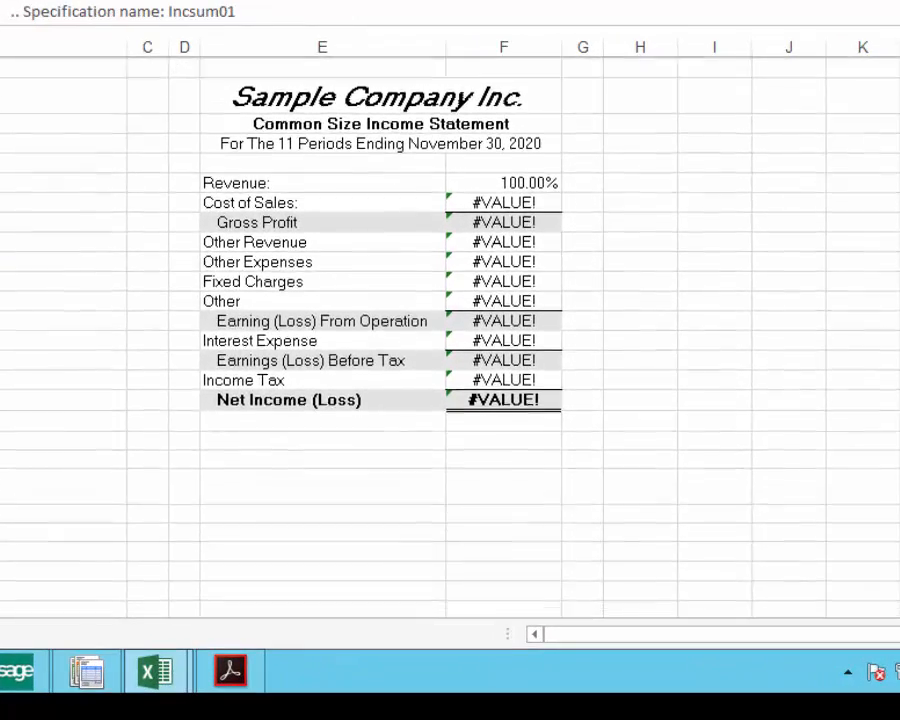
scroll(450, 380, "up", 10)
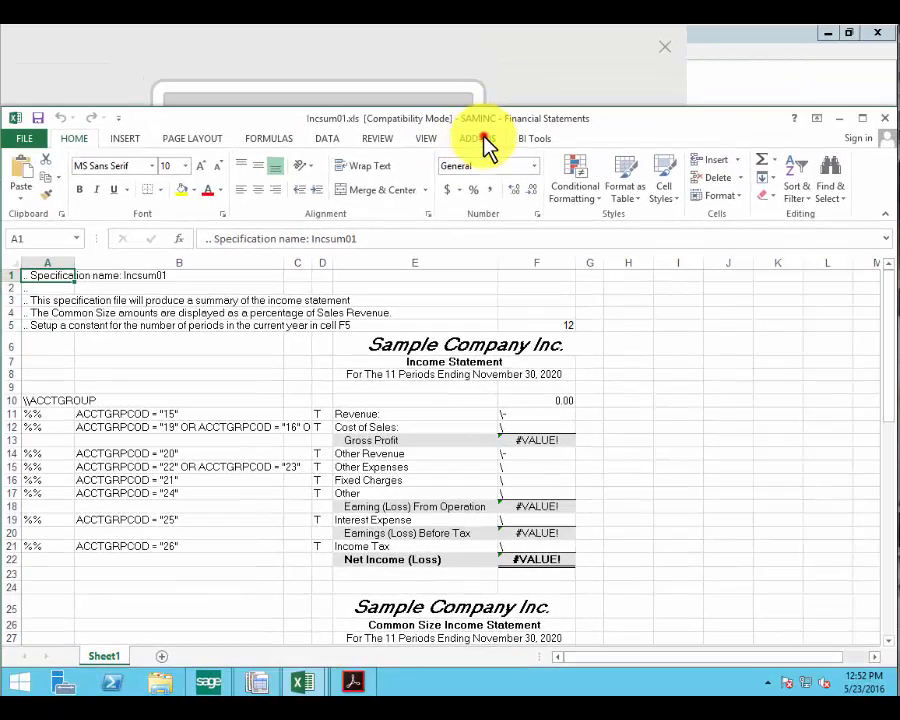
Generate the financial statement from the Incsum01 specification with the FR add-in for year/period 2020-11, report type Actual, reported as Consolidated
left_click(480, 140)
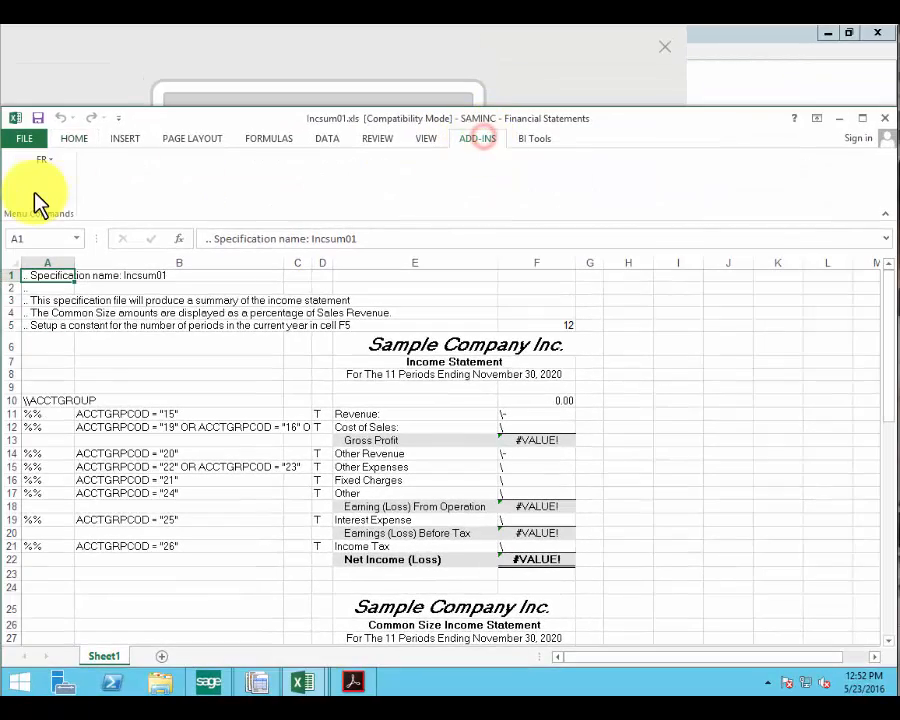
left_click(42, 160)
left_click(50, 190)
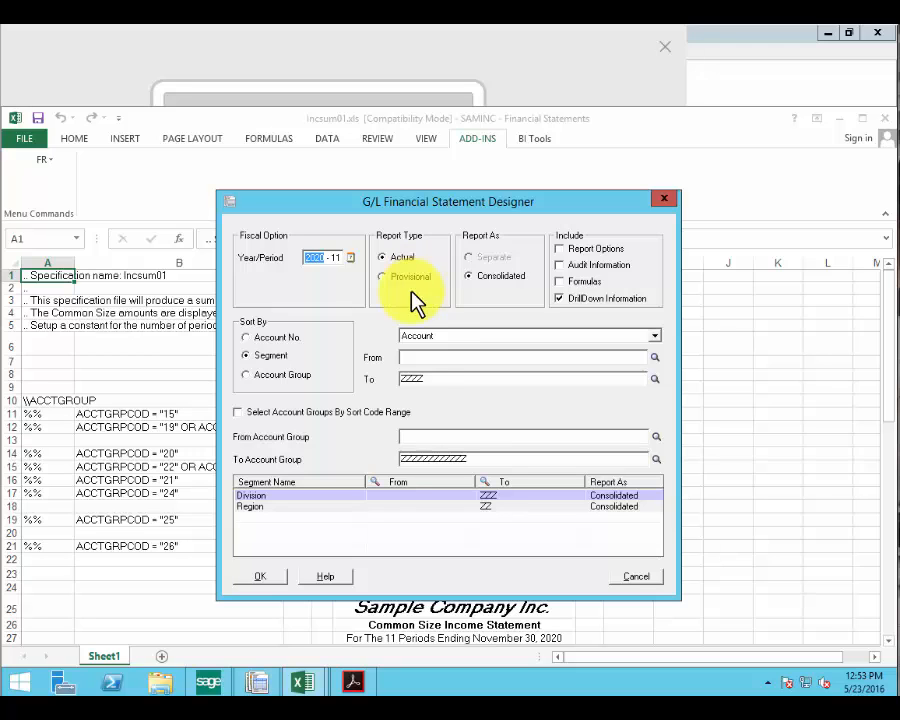
left_click(262, 577)
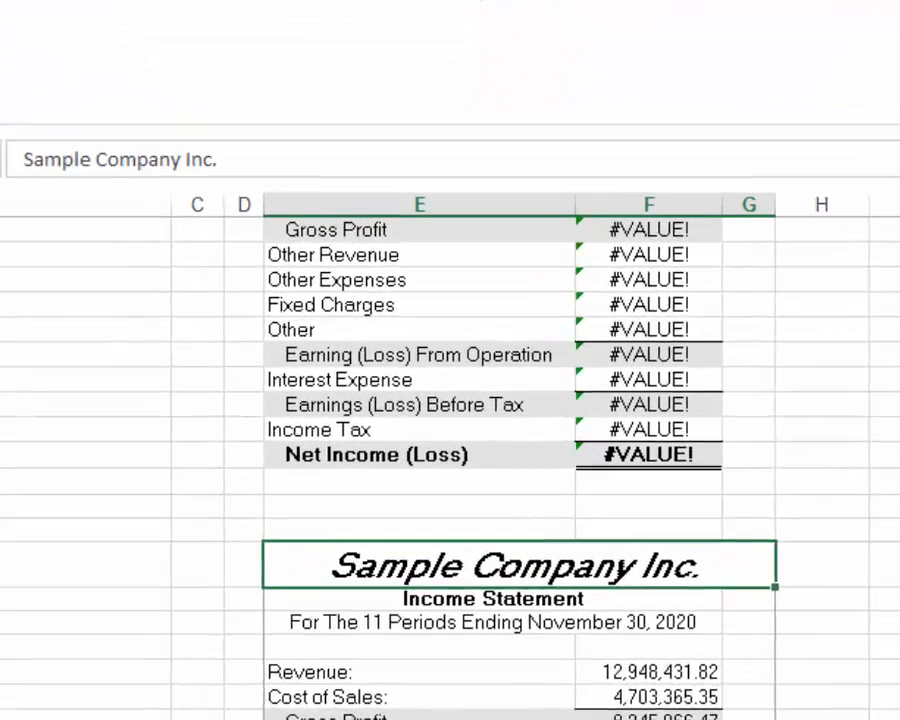
Examine the generated income statement below the specification and compare its account lines with the specification rows
scroll(450, 450, "down", 2)
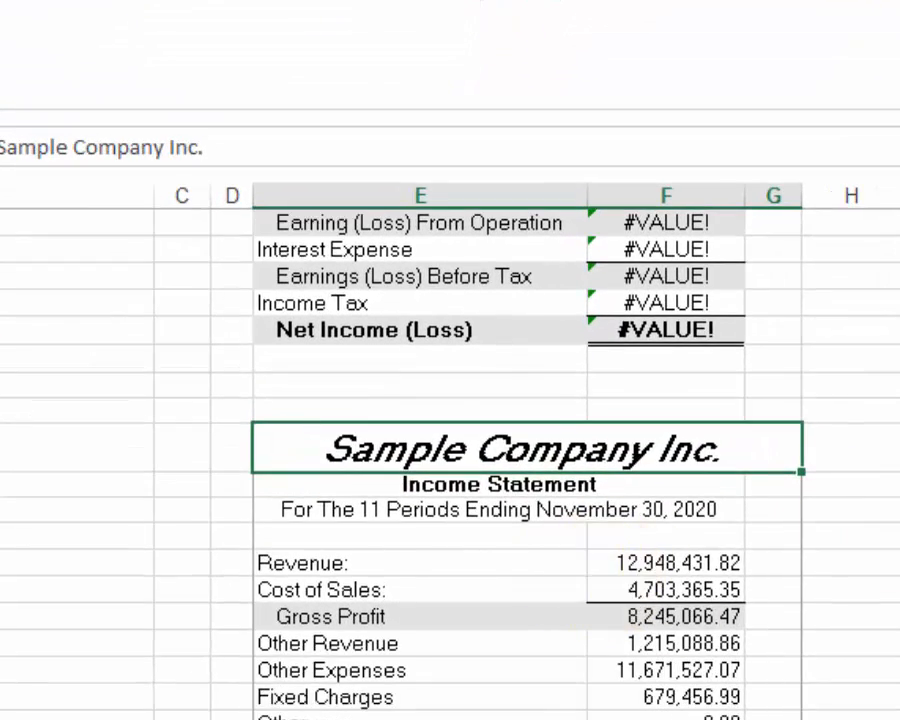
scroll(324, 480, "up", 6)
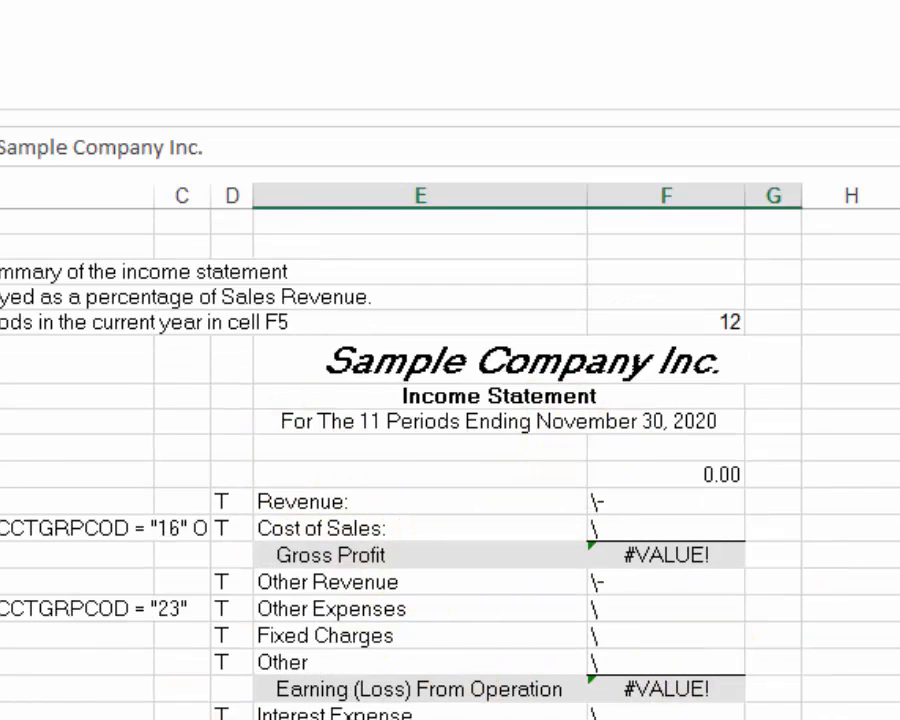
scroll(450, 450, "down", 7)
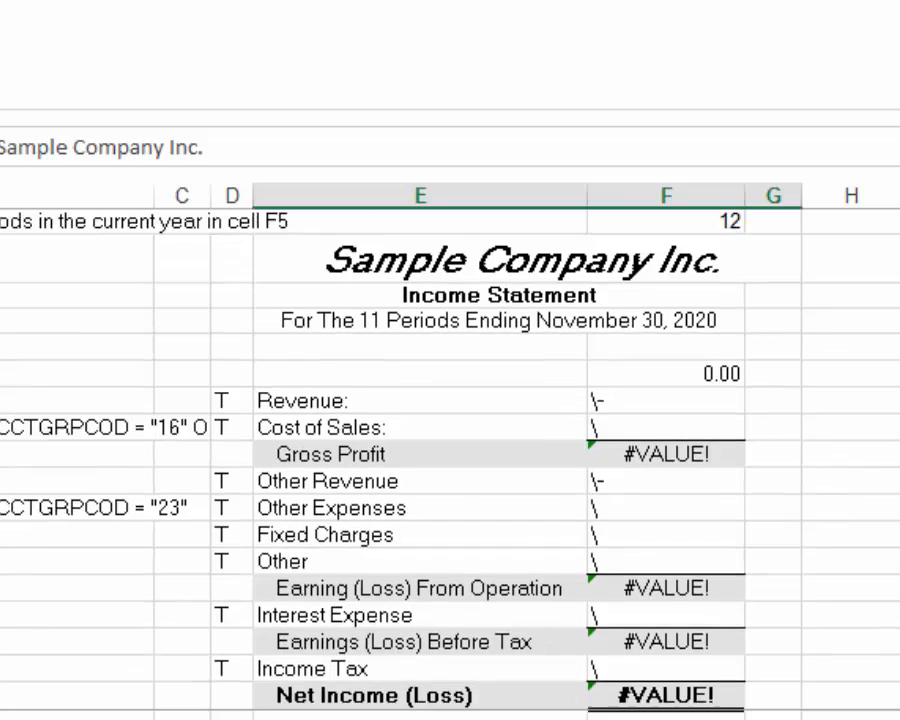
scroll(595, 647, "down", 7)
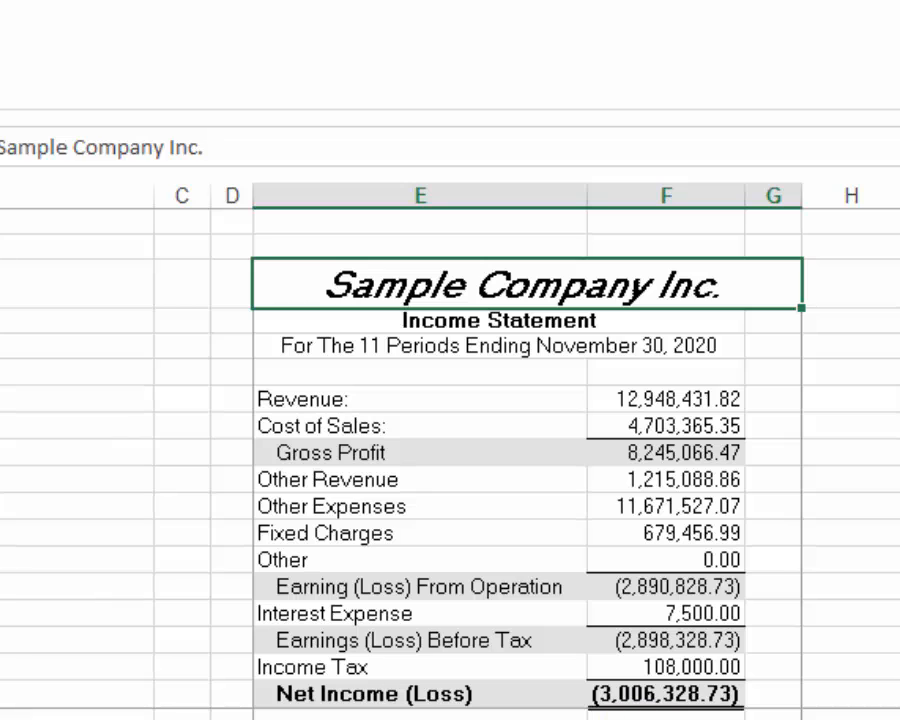
scroll(450, 450, "down", 6)
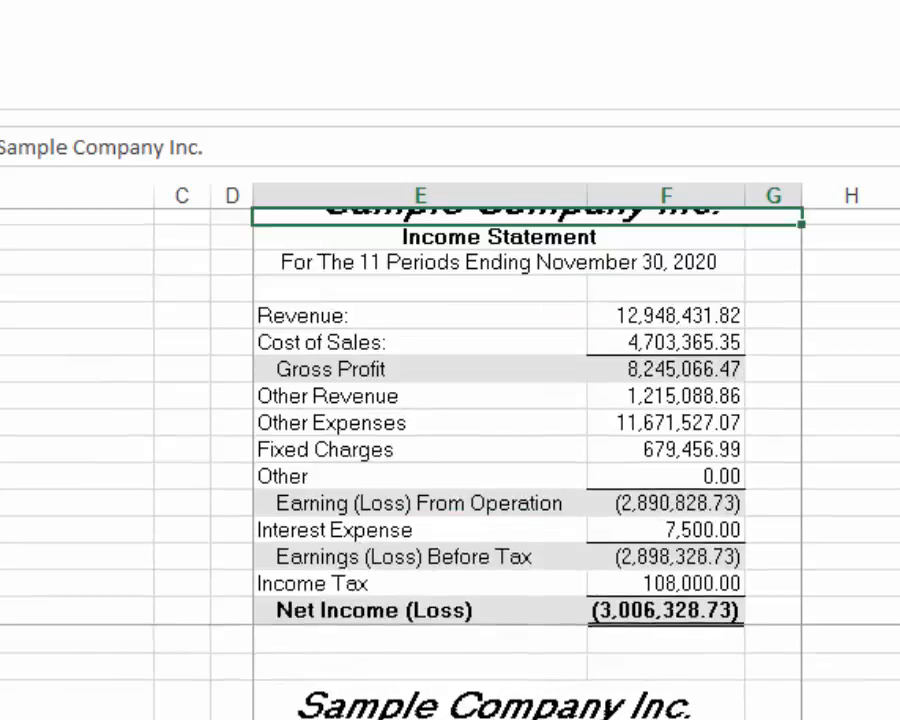
scroll(450, 450, "up", 6)
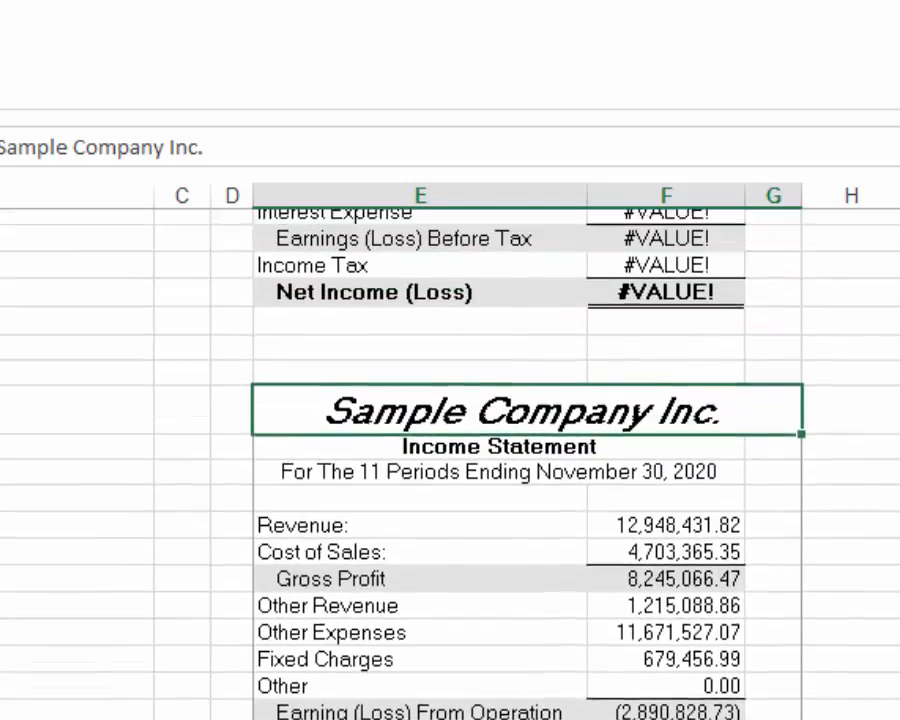
scroll(478, 462, "up", 1)
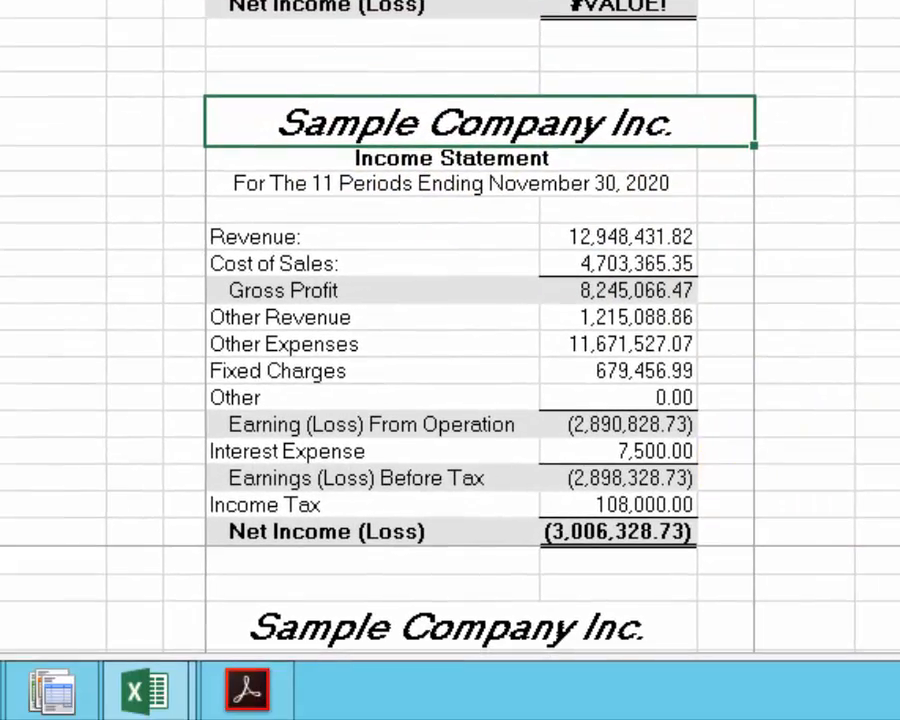
scroll(450, 400, "up", 2)
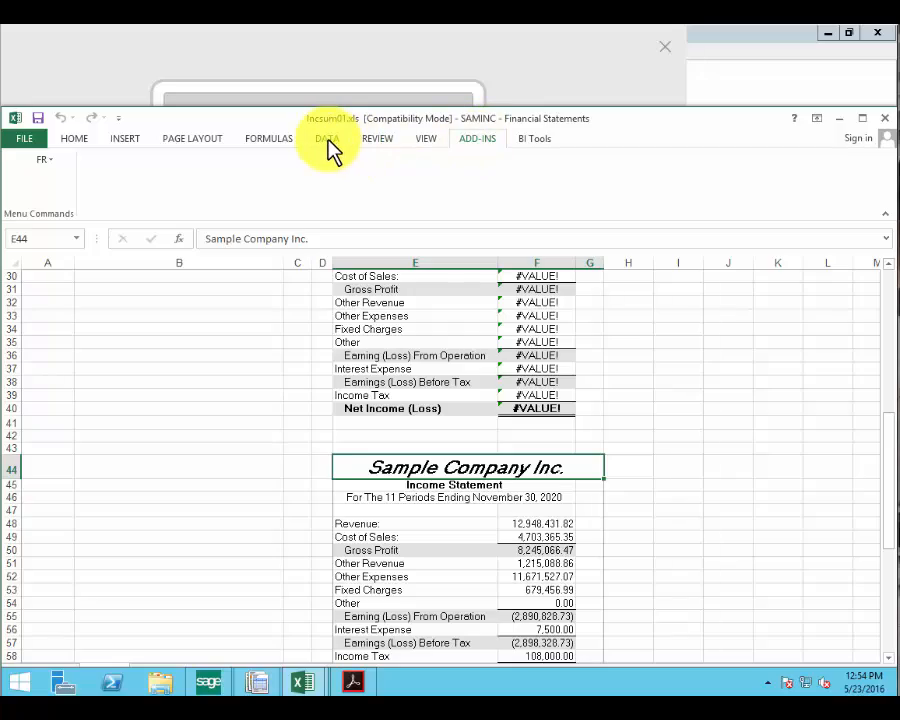
Inspect the ranges that the workbook names PrintArea, Print_Area and Spec refer to in Excel's Name Manager
left_click(272, 138)
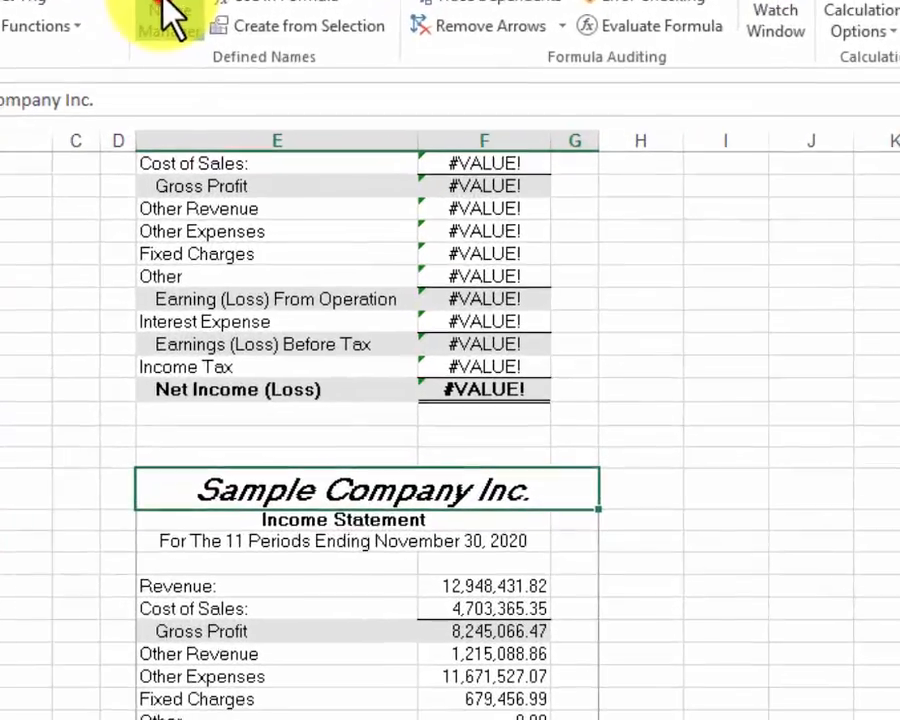
left_click(272, 106)
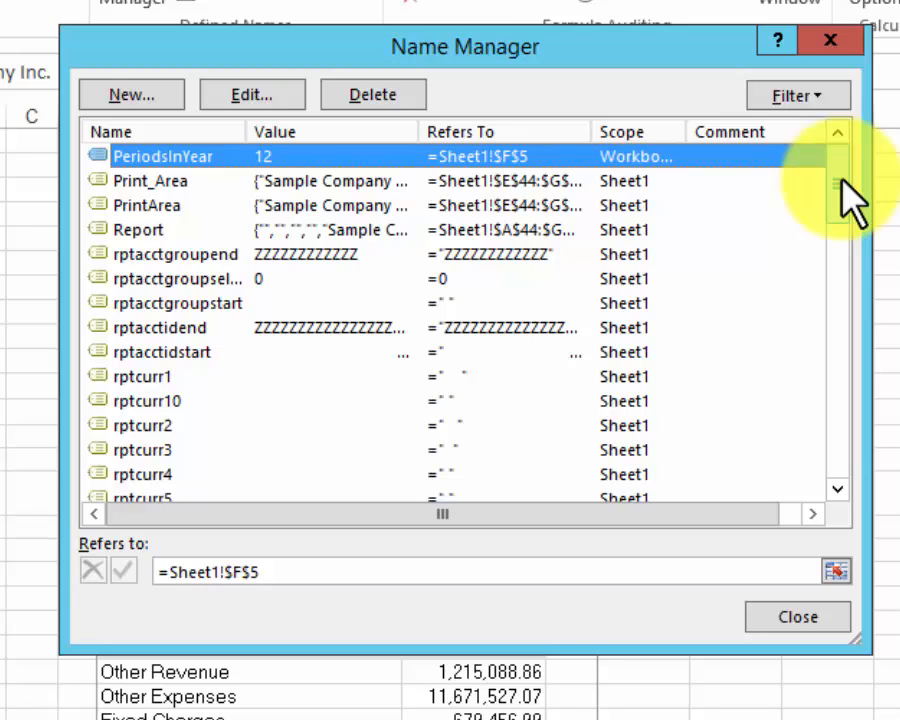
left_click(318, 203)
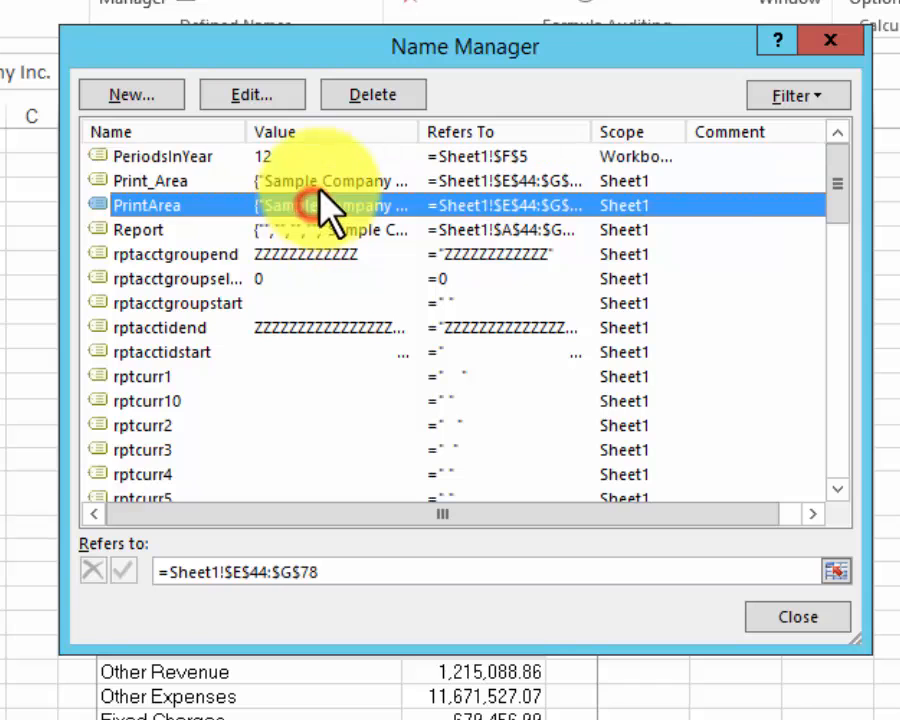
left_click(304, 183)
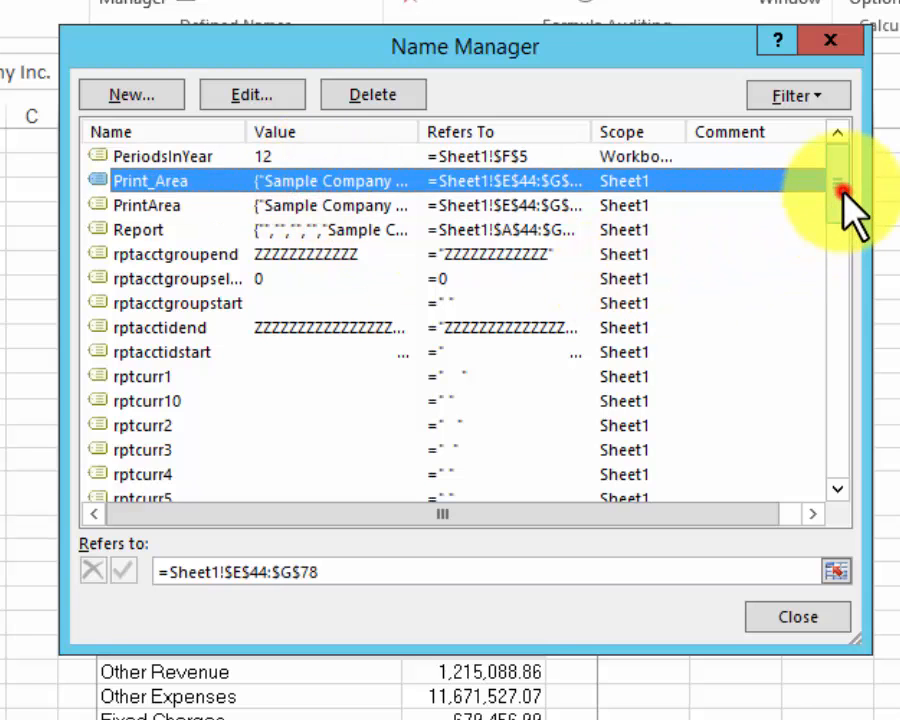
left_click_drag(843, 196, 814, 478)
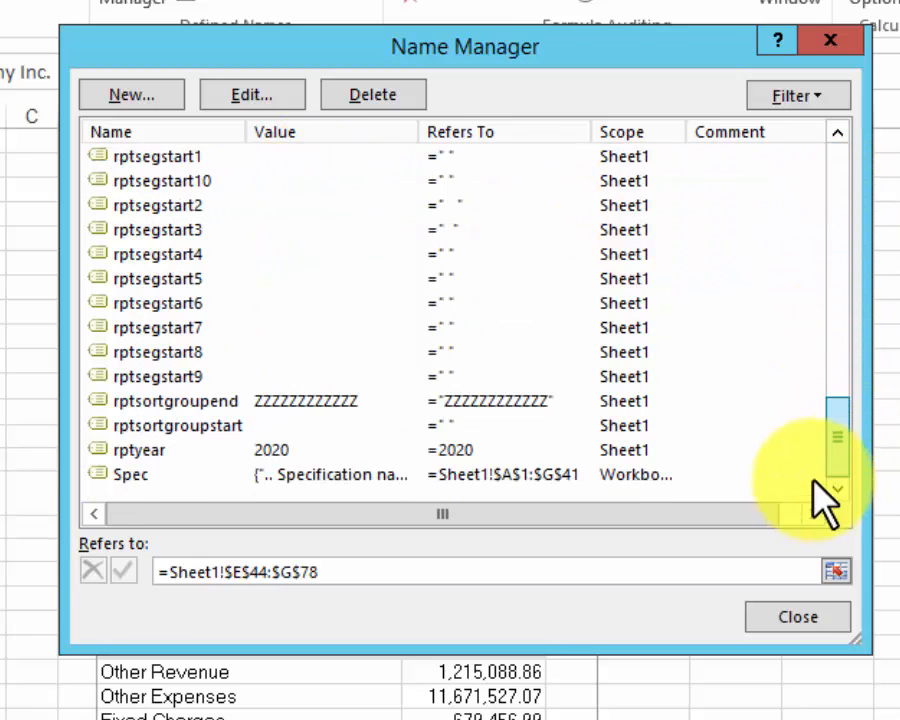
left_click(588, 474)
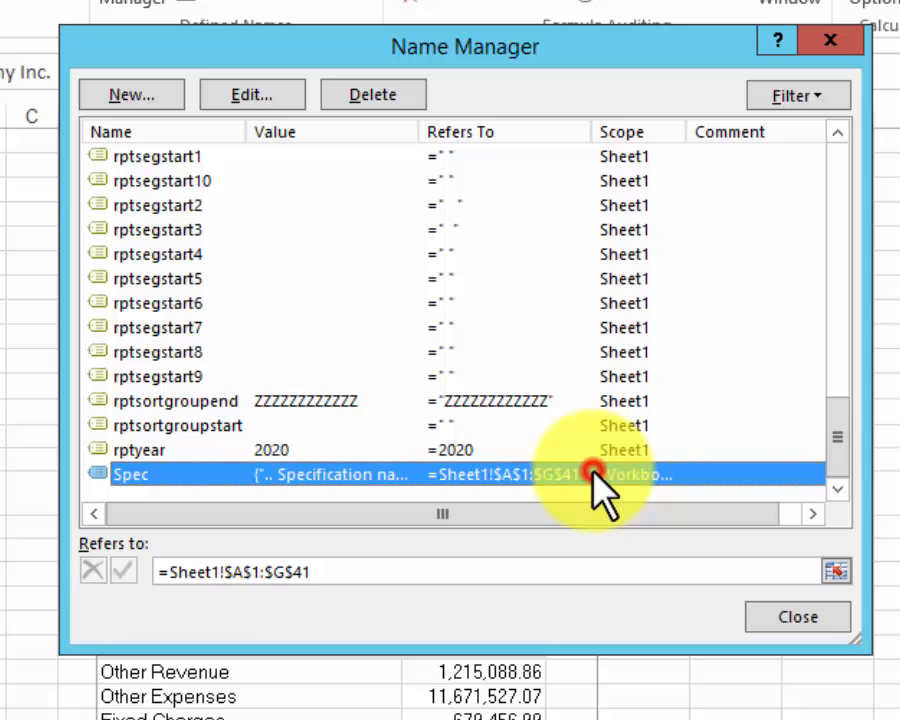
left_click(822, 615)
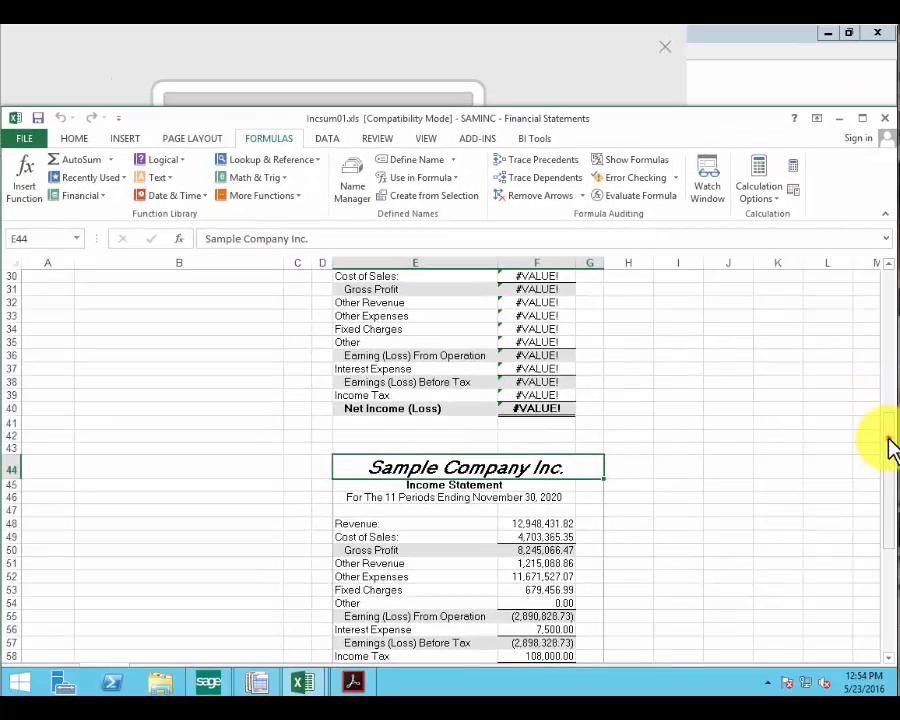
Open About Columns in Report Specifications in the Financial Reporter User's Guide and examine cells A11 and B11 of the Incsum01.xls specification
left_click_drag(890, 445, 884, 271)
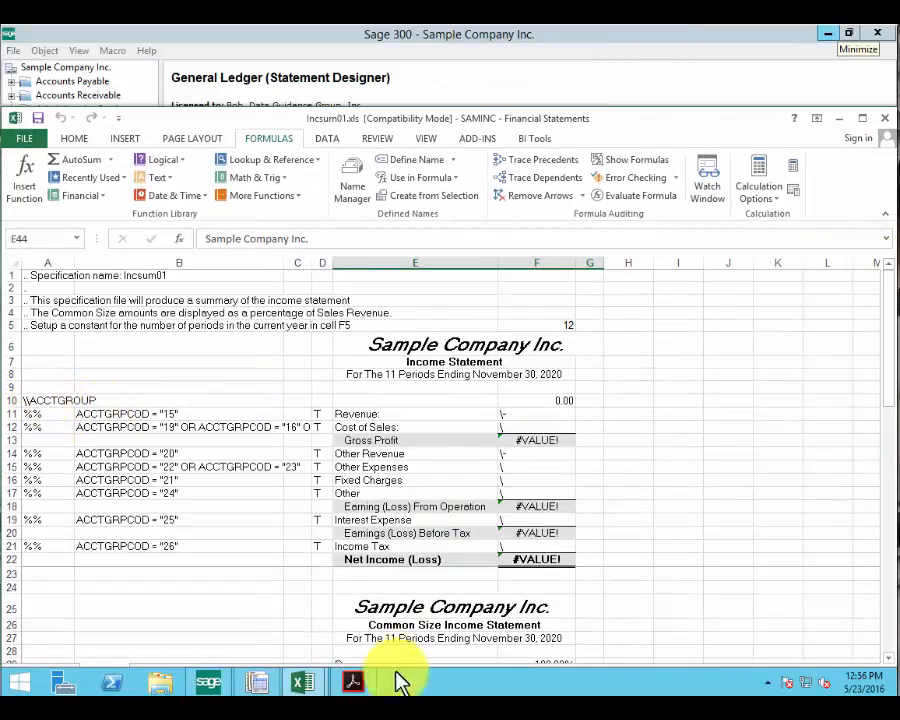
left_click(356, 683)
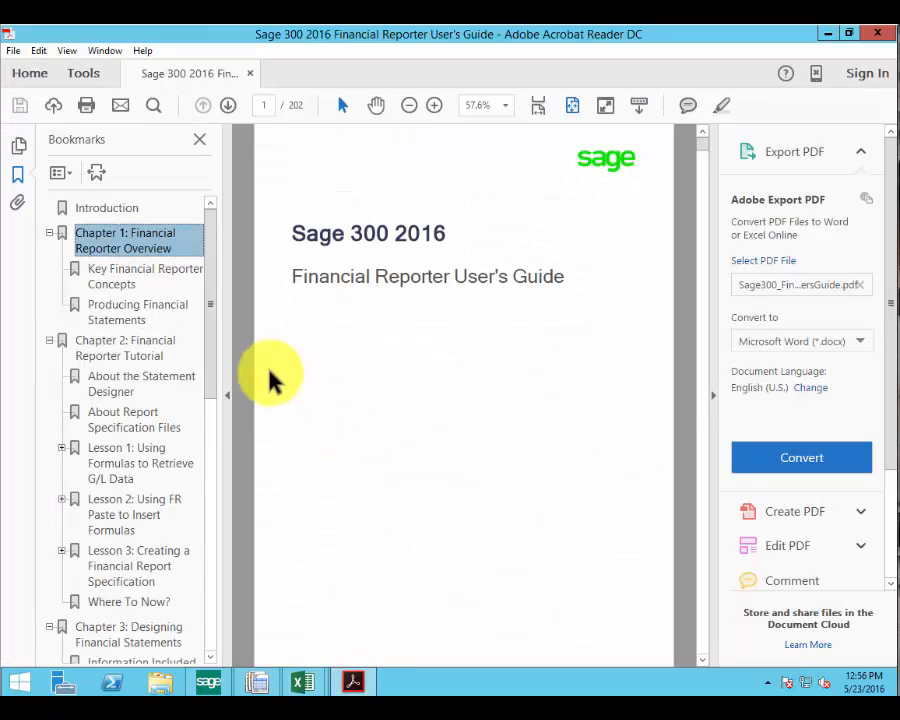
left_click_drag(212, 375, 233, 526)
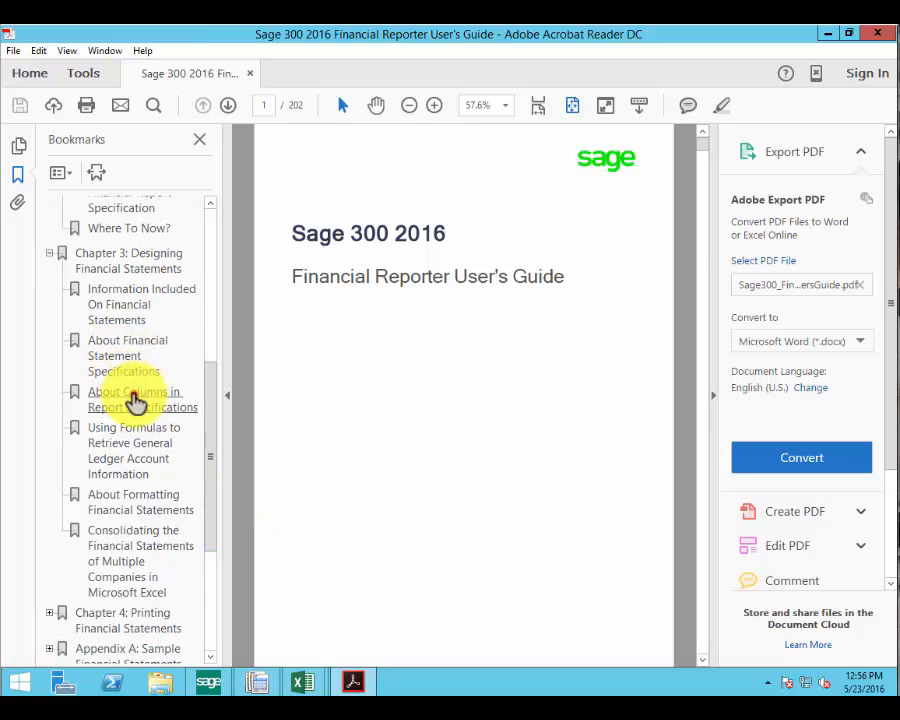
left_click(135, 401)
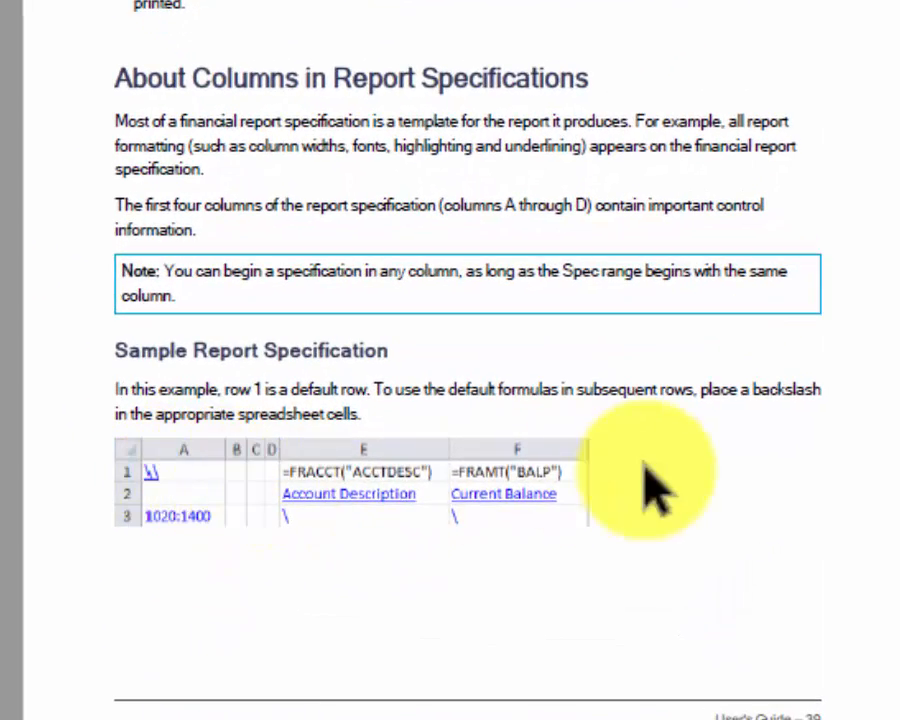
scroll(450, 360, "down", 1)
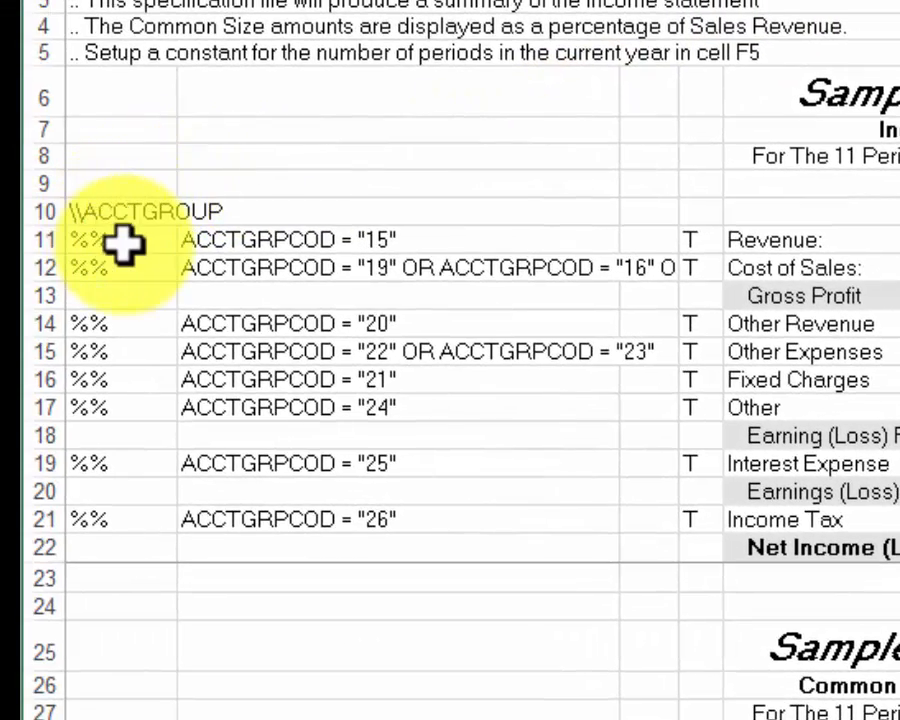
left_click(122, 243)
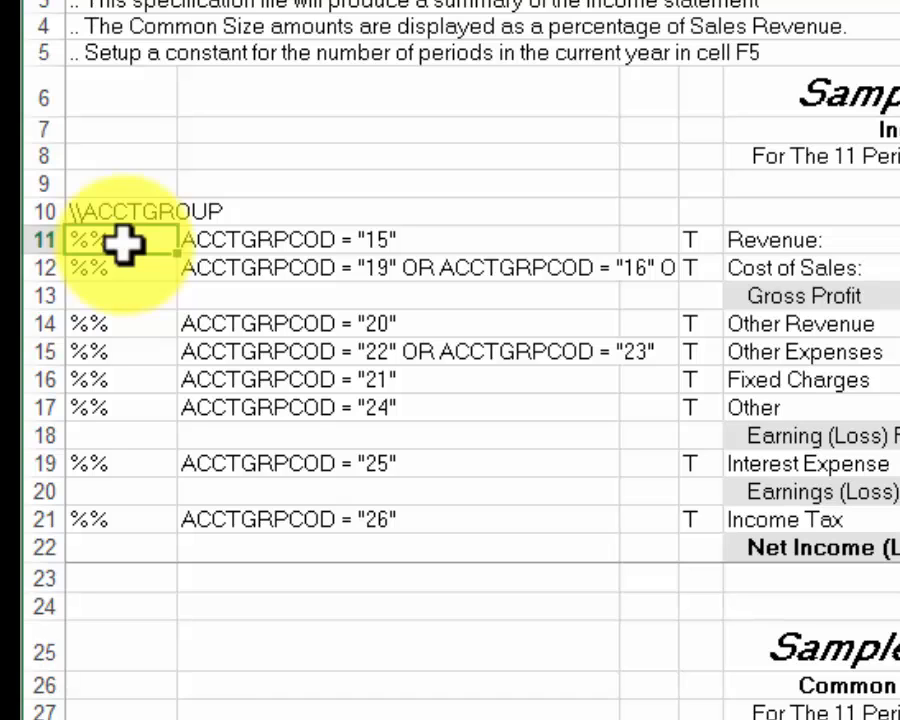
left_click(300, 242)
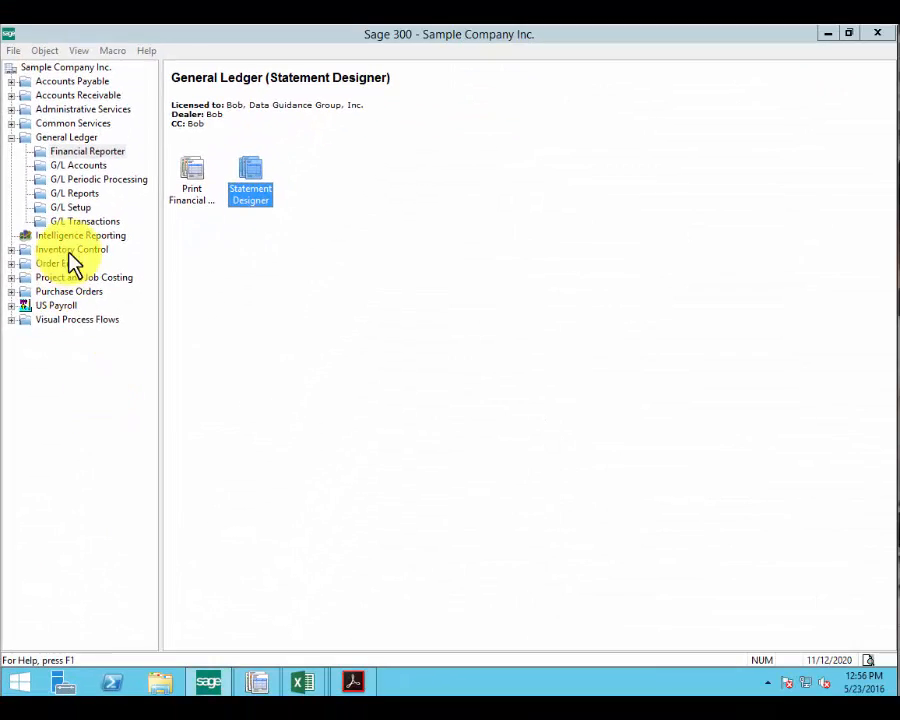
Open Account Groups from the General Ledger's G/L Setup folder in Sage 300 and browse through the account group records
left_click(70, 207)
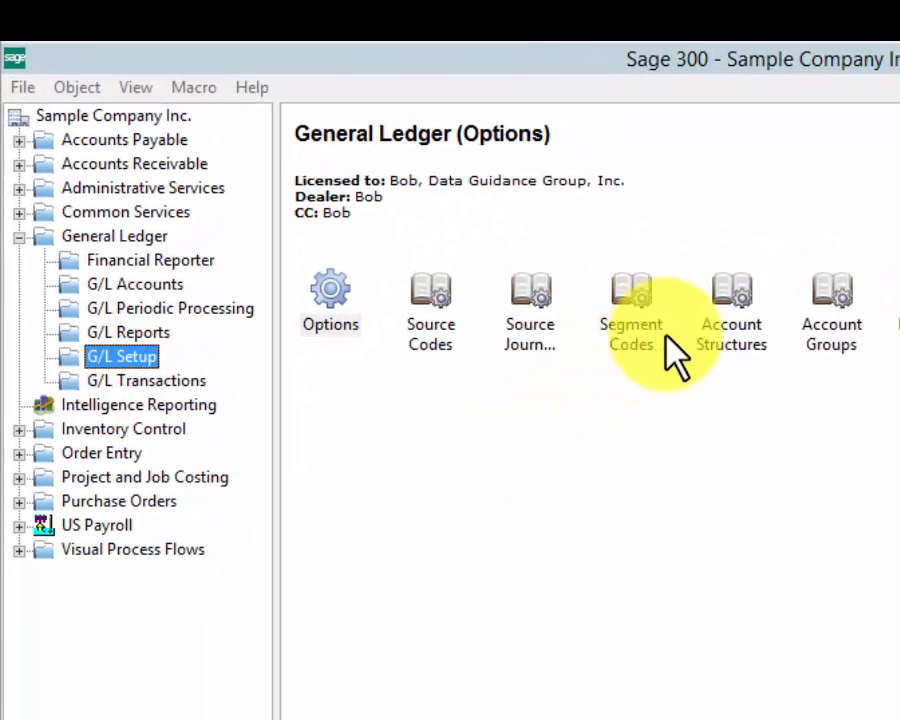
left_click(830, 308)
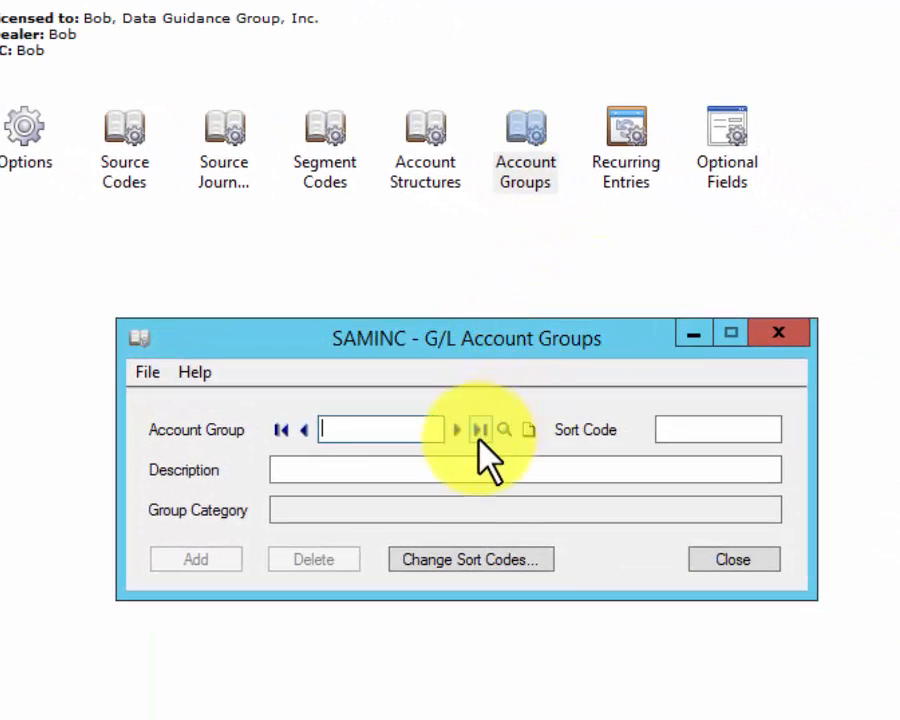
left_click(458, 429)
left_click(458, 429)
left_click(458, 429)
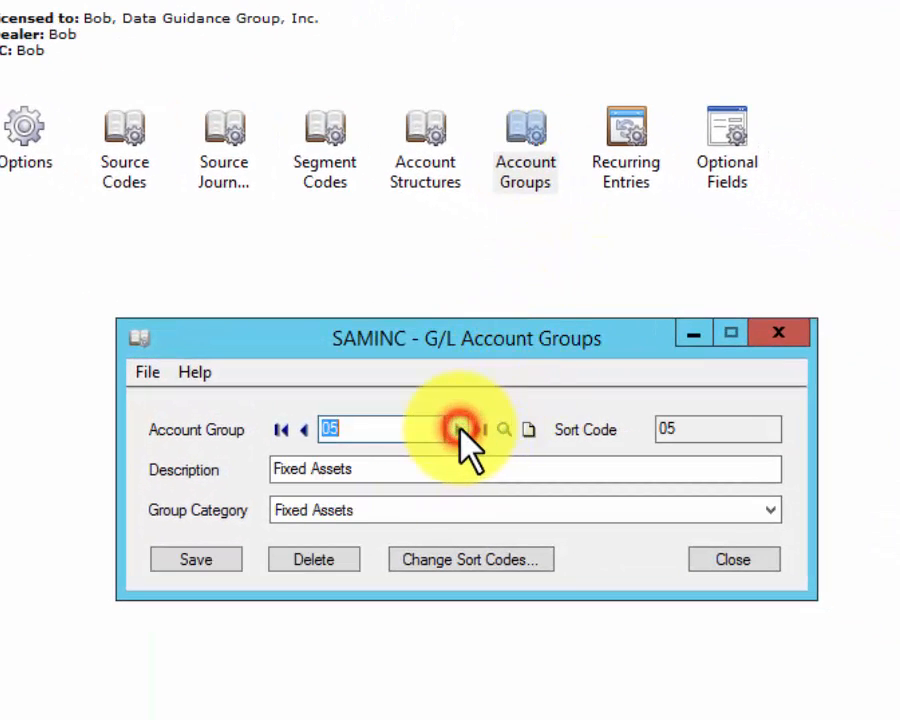
left_click(458, 429)
left_click(458, 429)
left_click(458, 429)
left_click(458, 429)
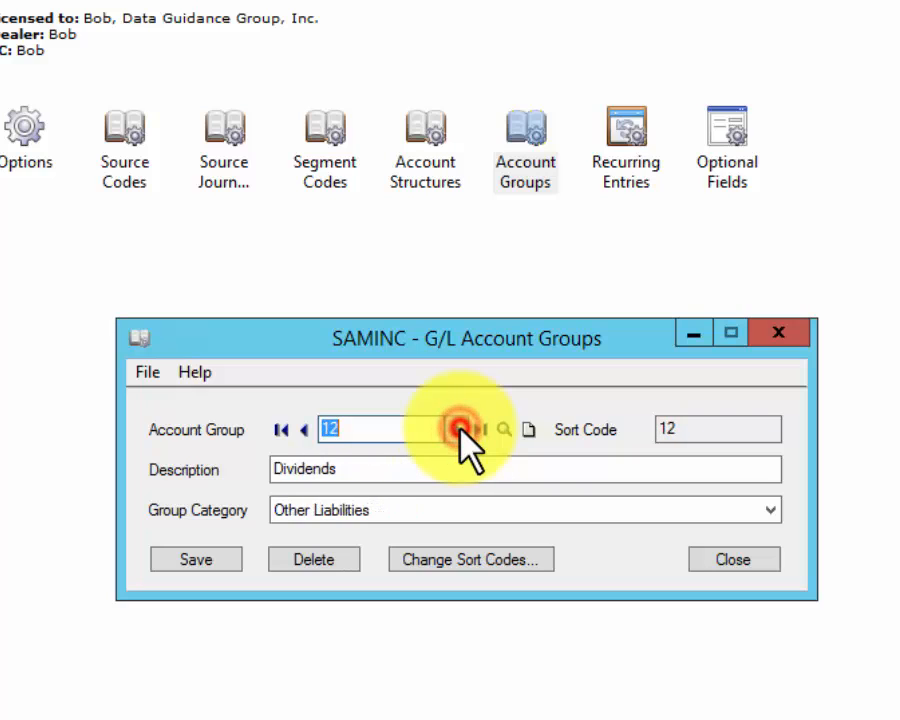
left_click(458, 429)
left_click(458, 429)
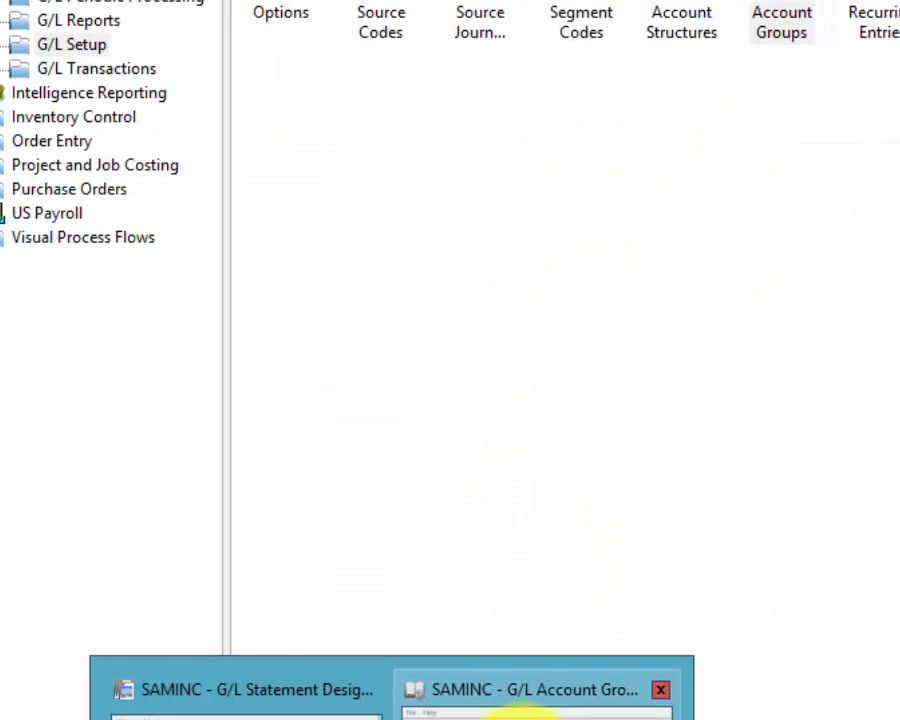
Bring up the G/L Account Groups window and browse forward from account group 15 to group 19
left_click(538, 692)
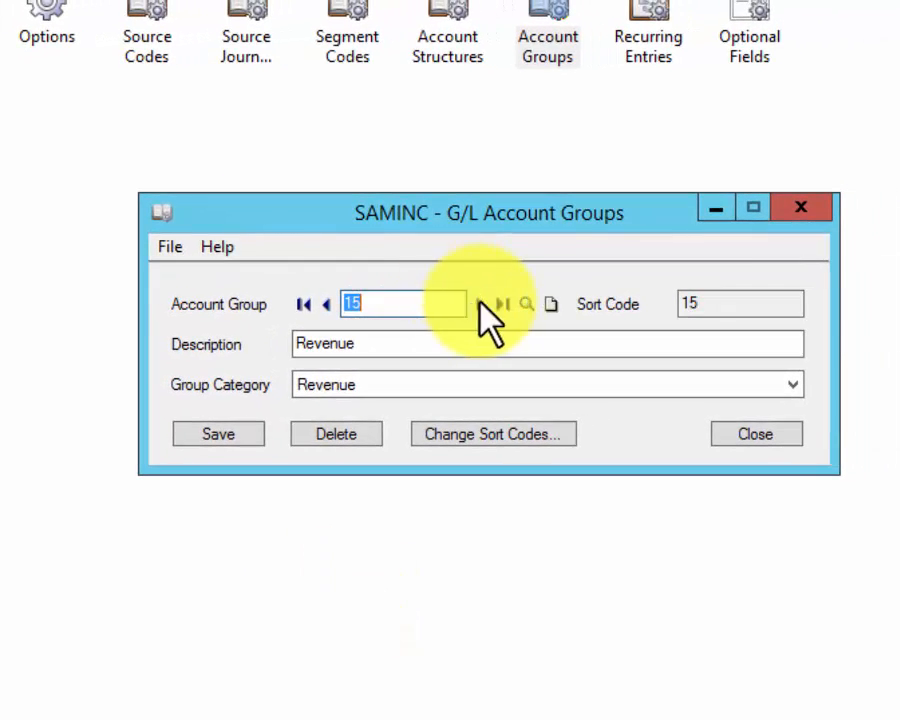
left_click(483, 302)
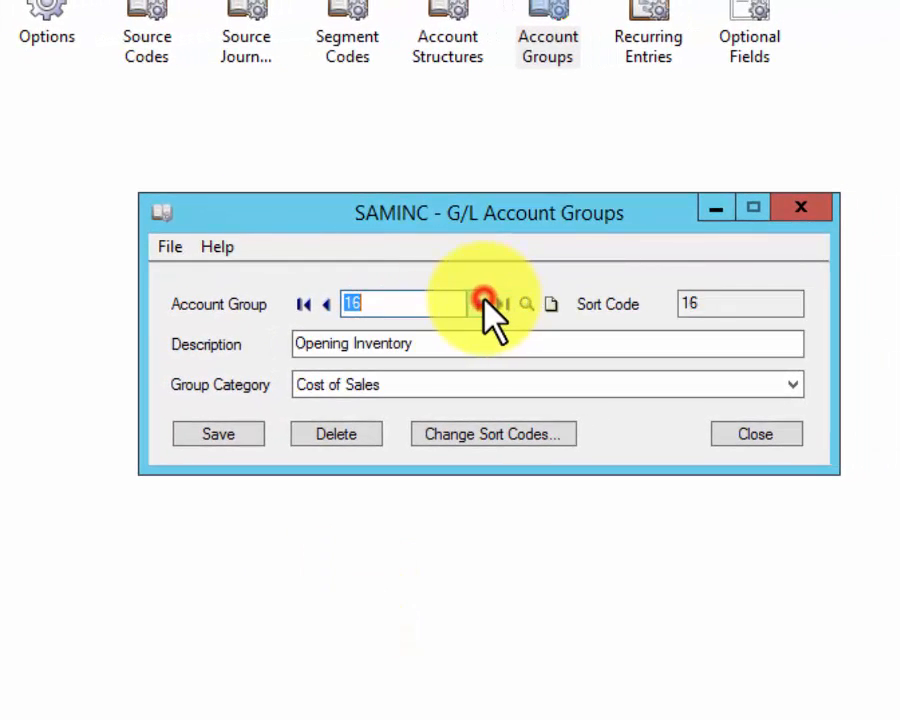
left_click(483, 302)
left_click(483, 302)
left_click(483, 302)
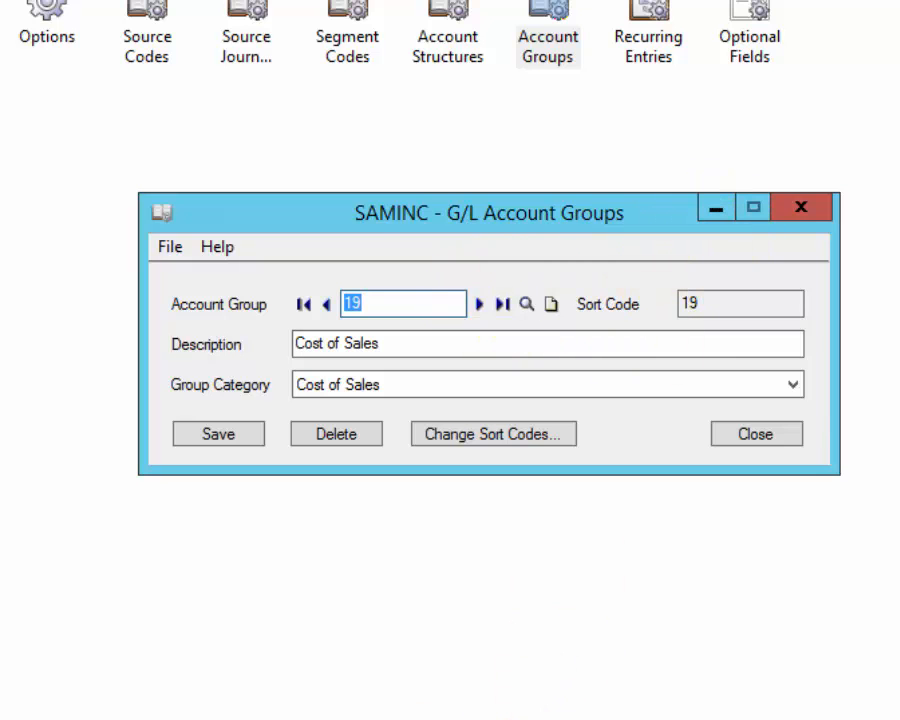
Switch to the Incsum01.xls specification in Excel and examine cell D11 of the Revenue row and the statement sections below it
left_click(262, 718)
left_click(340, 716)
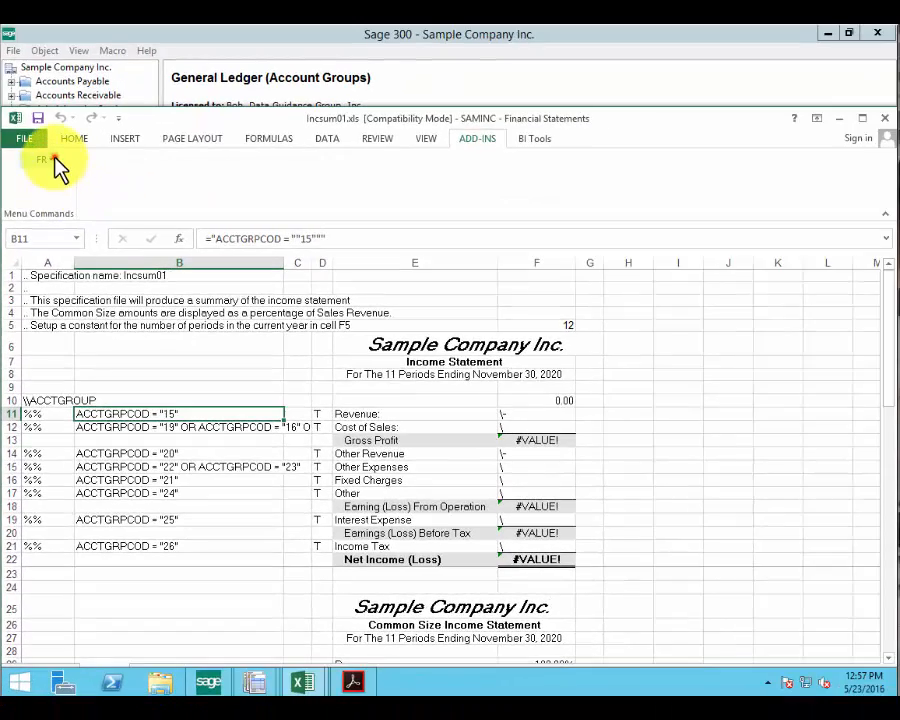
left_click(50, 158)
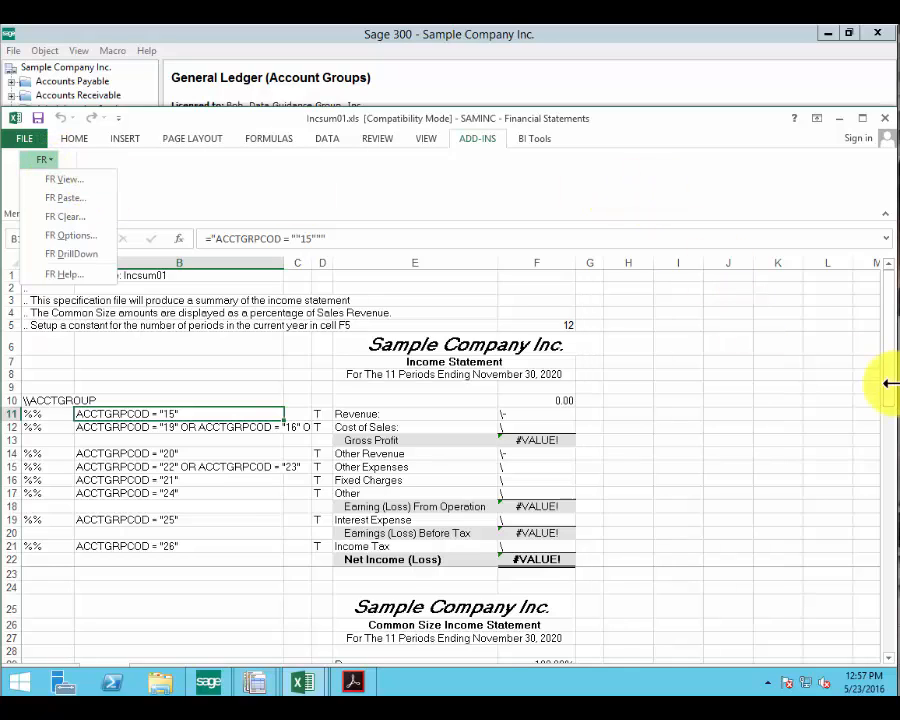
left_click_drag(893, 402, 878, 337)
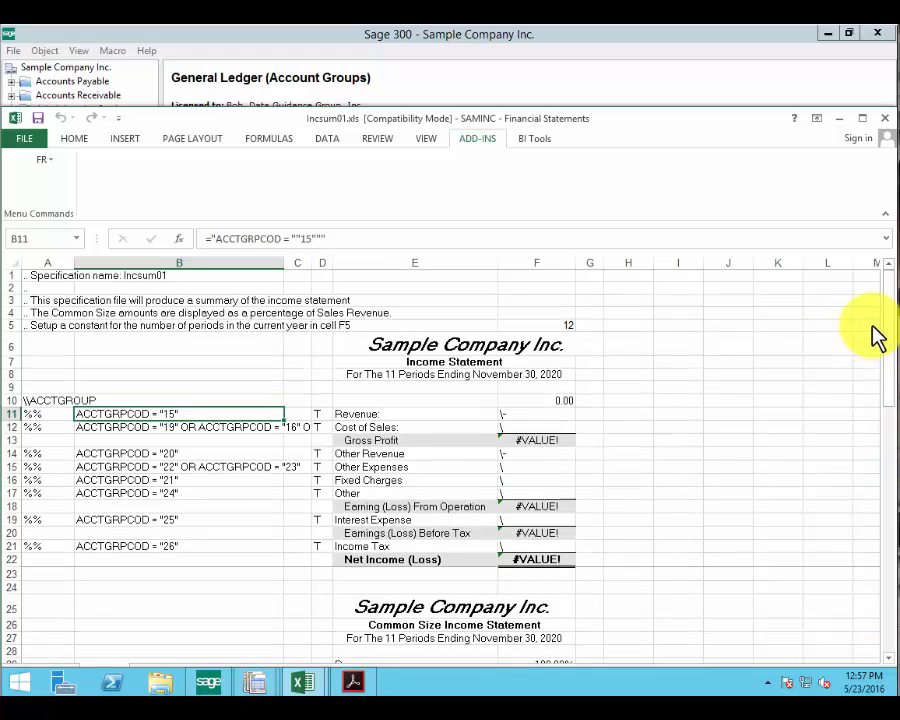
left_click_drag(893, 380, 886, 350)
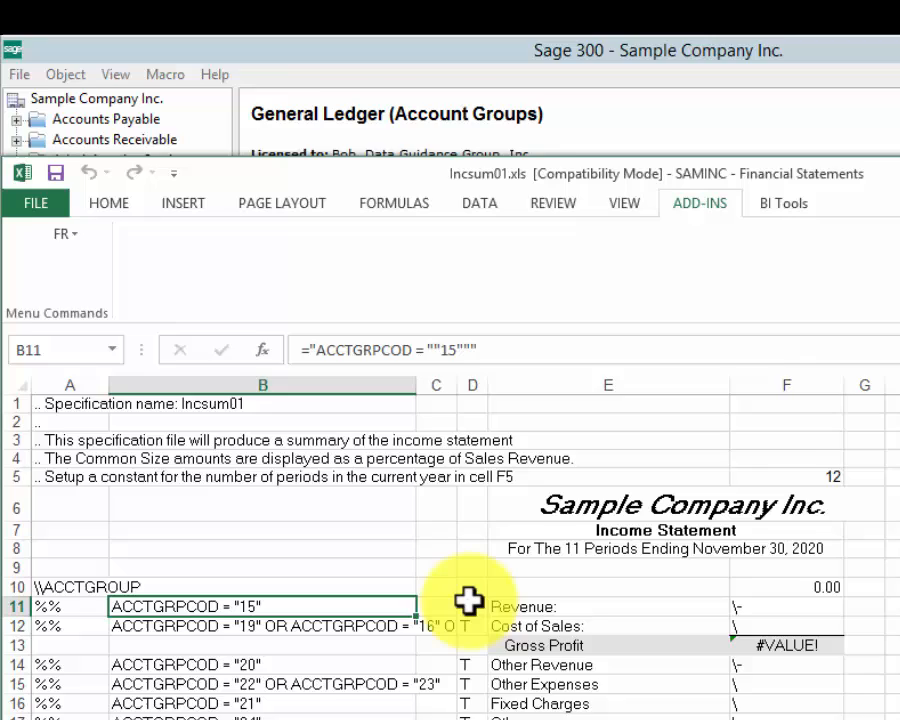
left_click(469, 603)
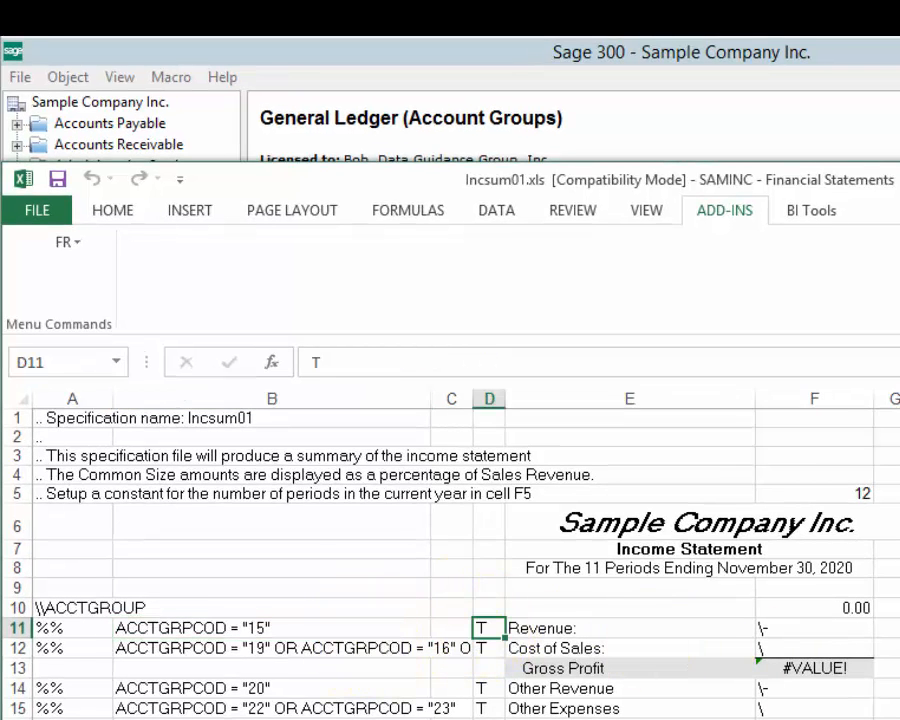
scroll(450, 560, "down", 11)
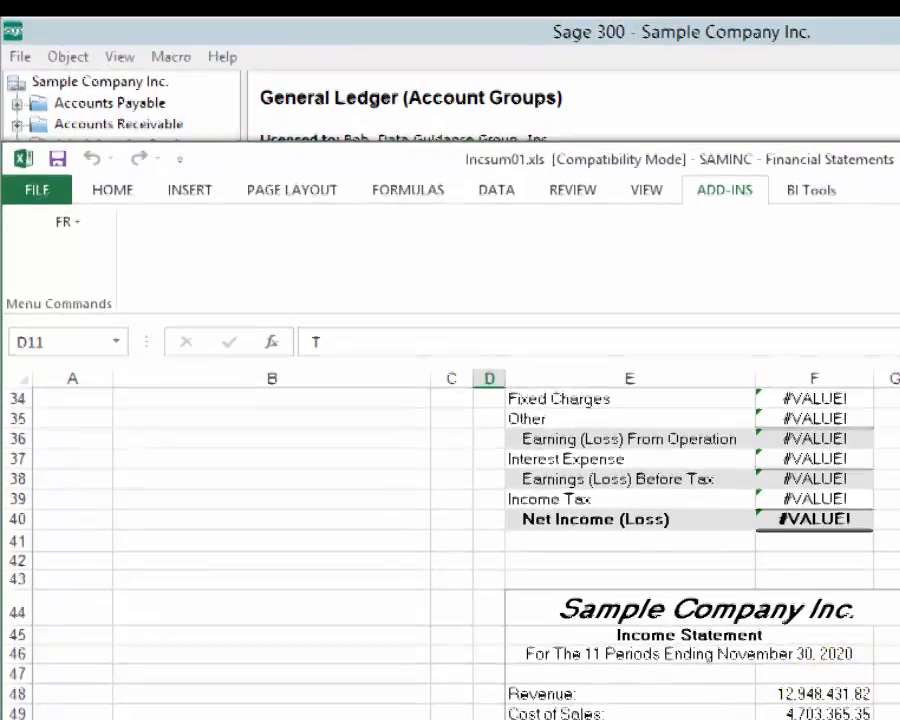
scroll(450, 540, "up", 4)
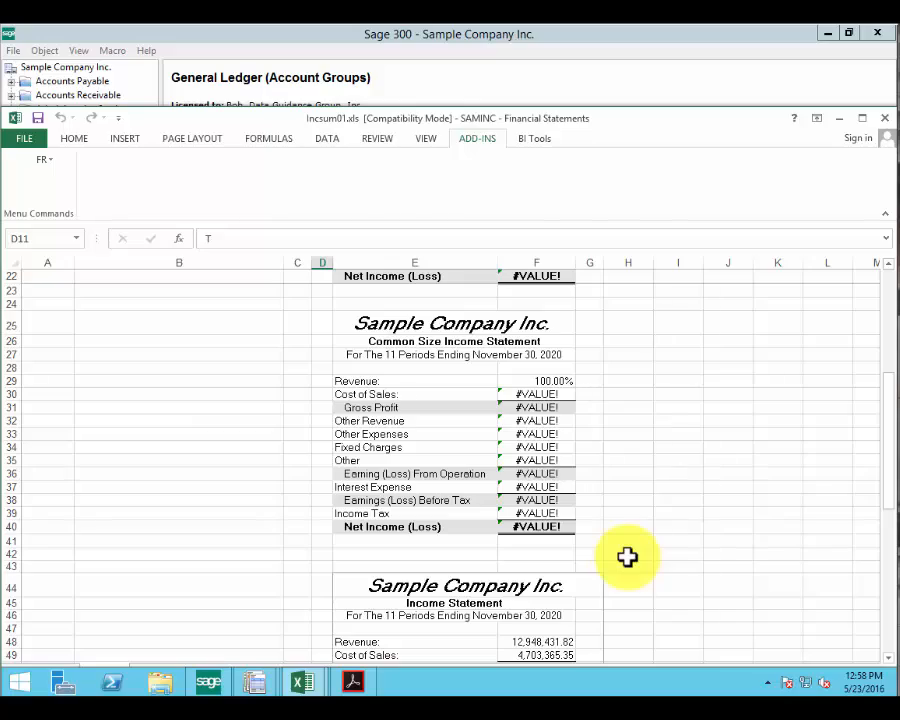
Clear cell D11 in the Revenue row and generate the consolidated actual statement for 2020 - 11 with FR View
left_click(885, 320)
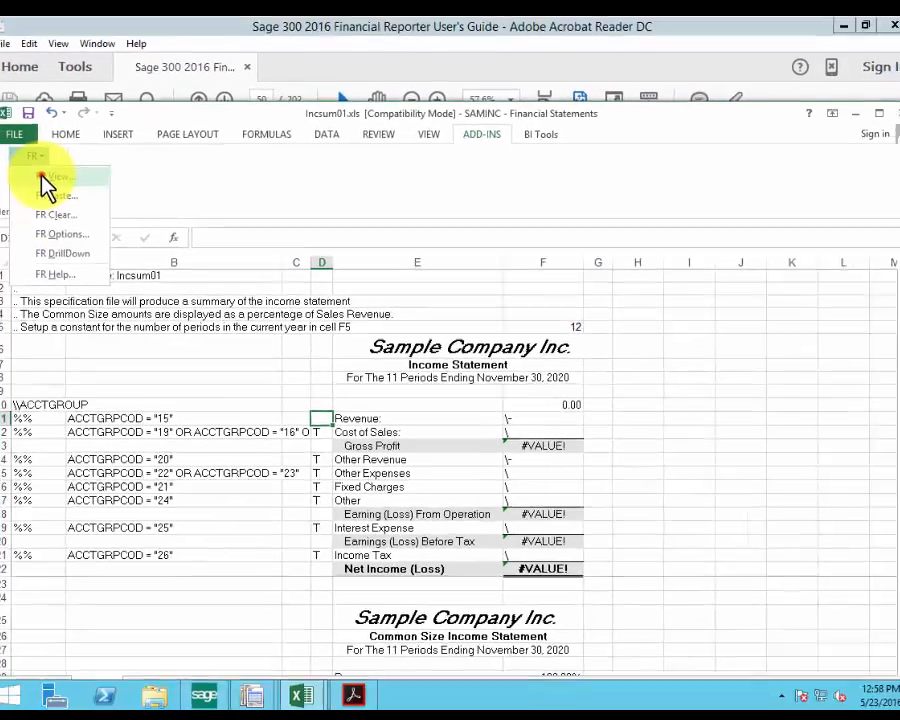
left_click(46, 176)
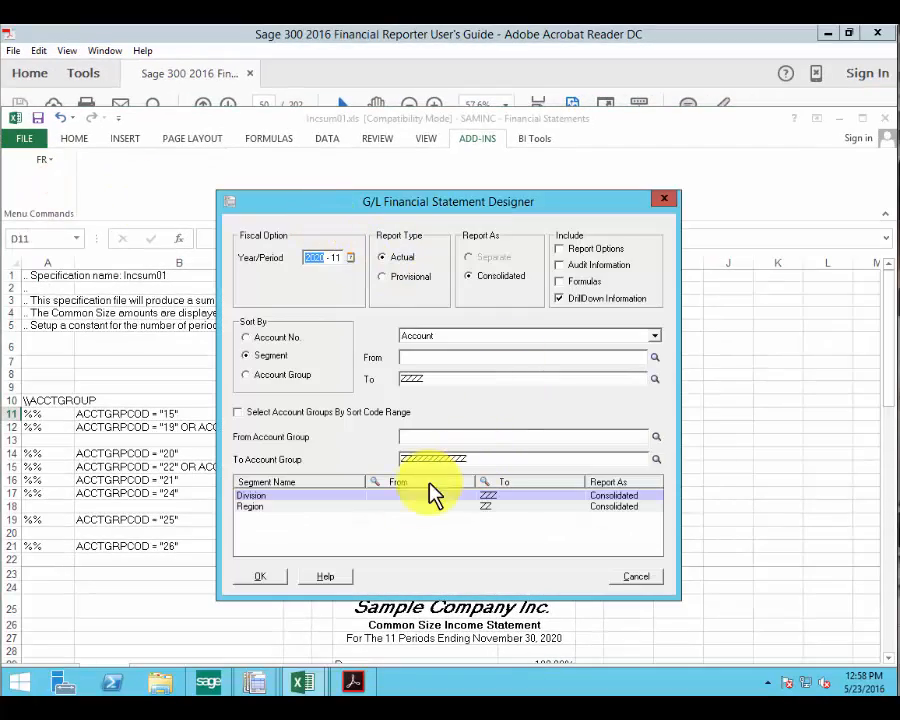
left_click(279, 580)
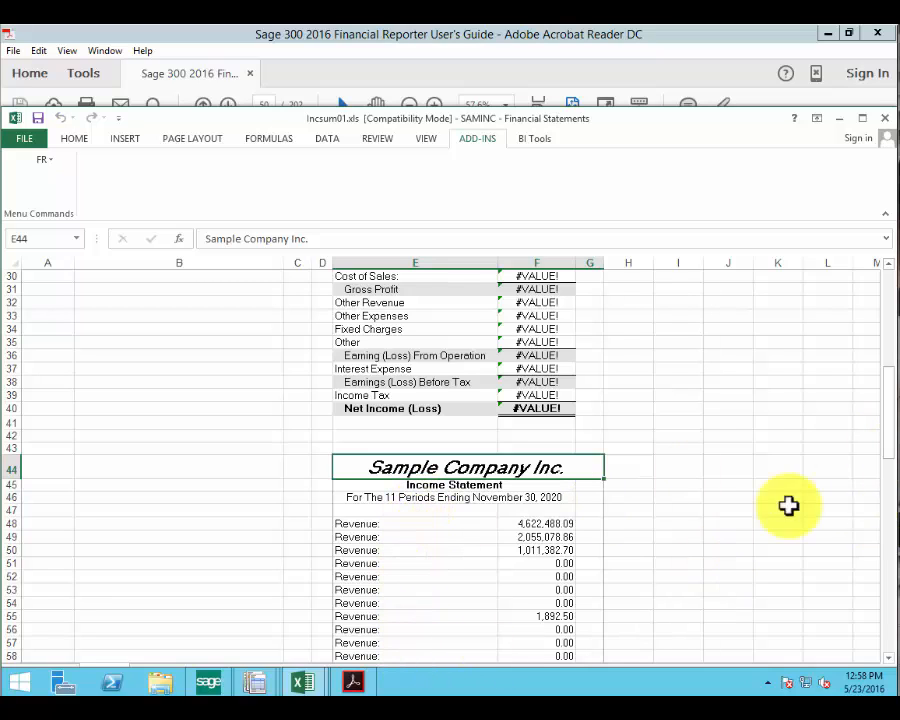
Return to the specification rows and enter T in cell D11 of the Revenue row
left_click_drag(886, 411, 845, 318)
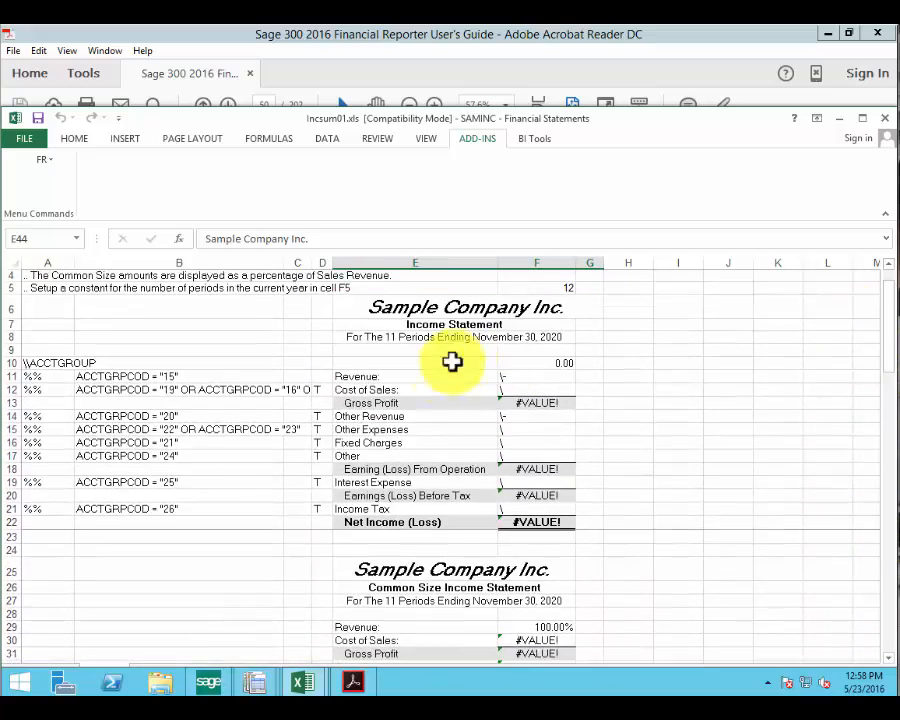
left_click(418, 376)
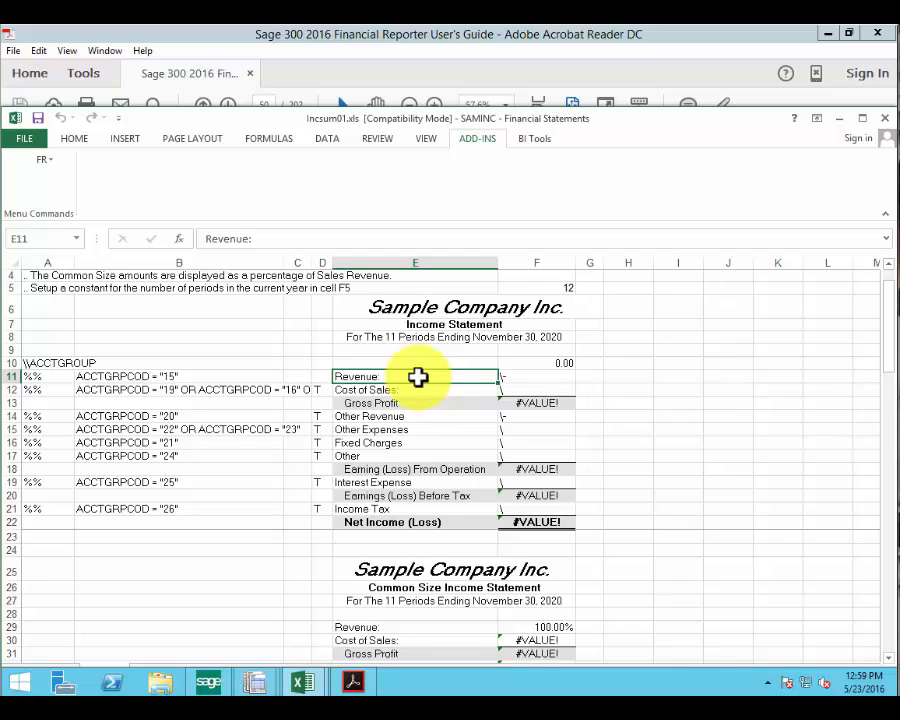
left_click(317, 375)
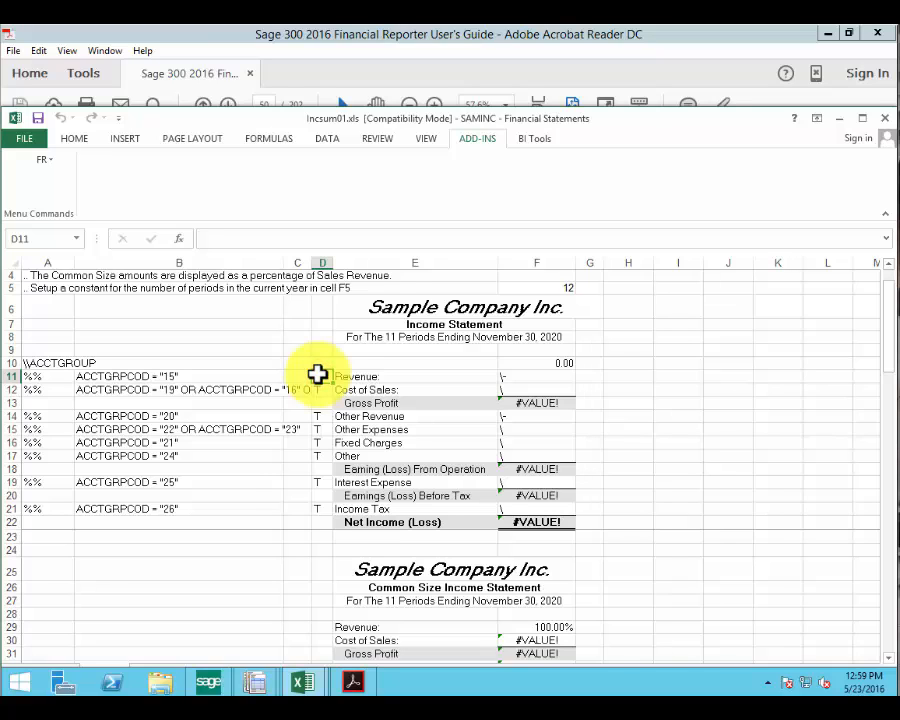
type("T")
Try to run FR View on the specification with the D11 entry still being edited
left_click(427, 139)
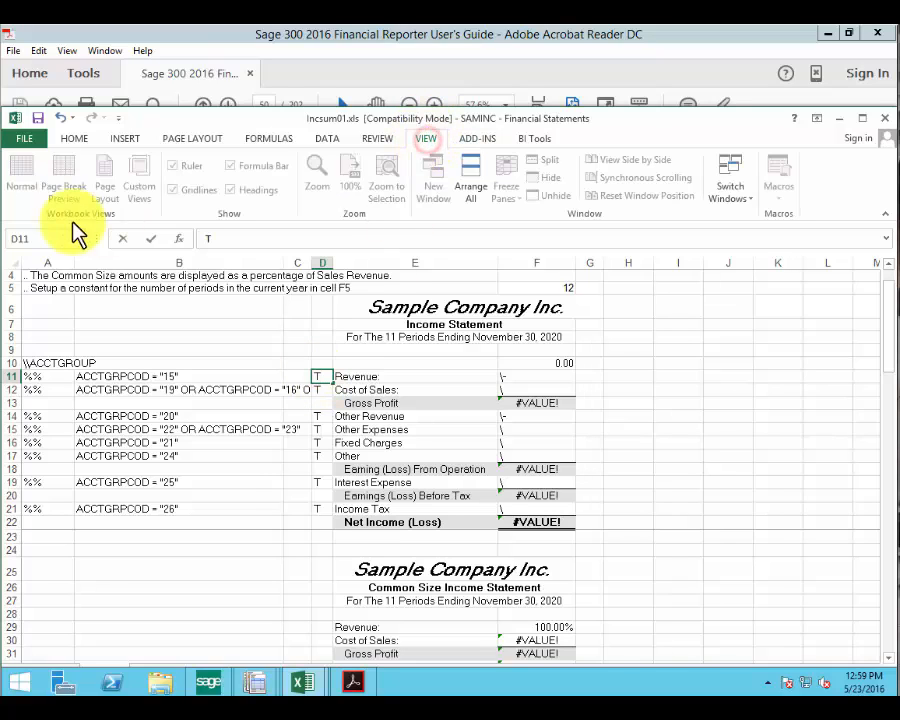
left_click(485, 141)
left_click(42, 161)
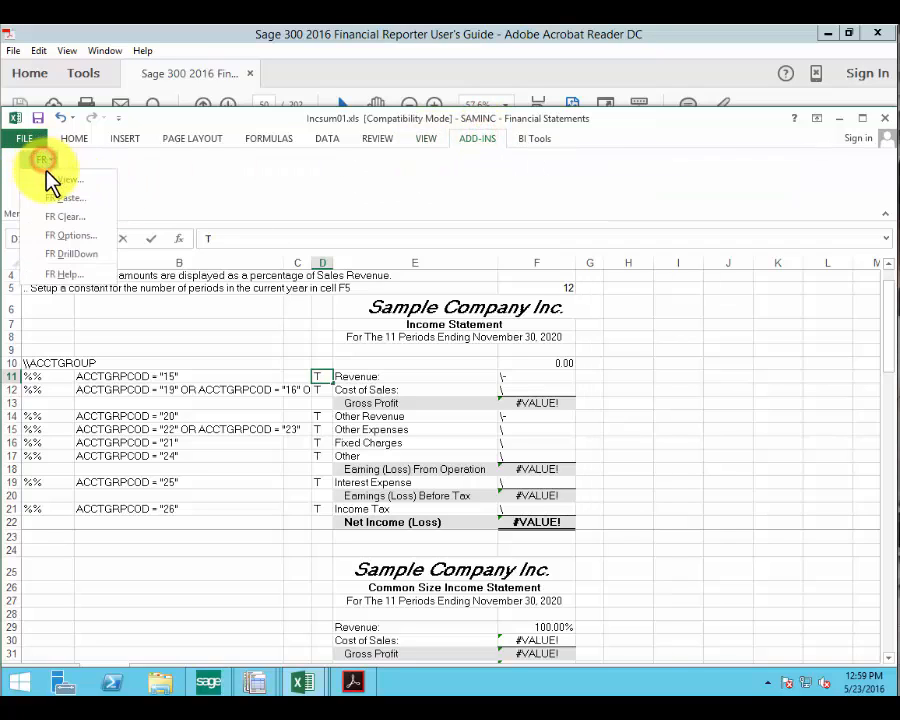
left_click(44, 164)
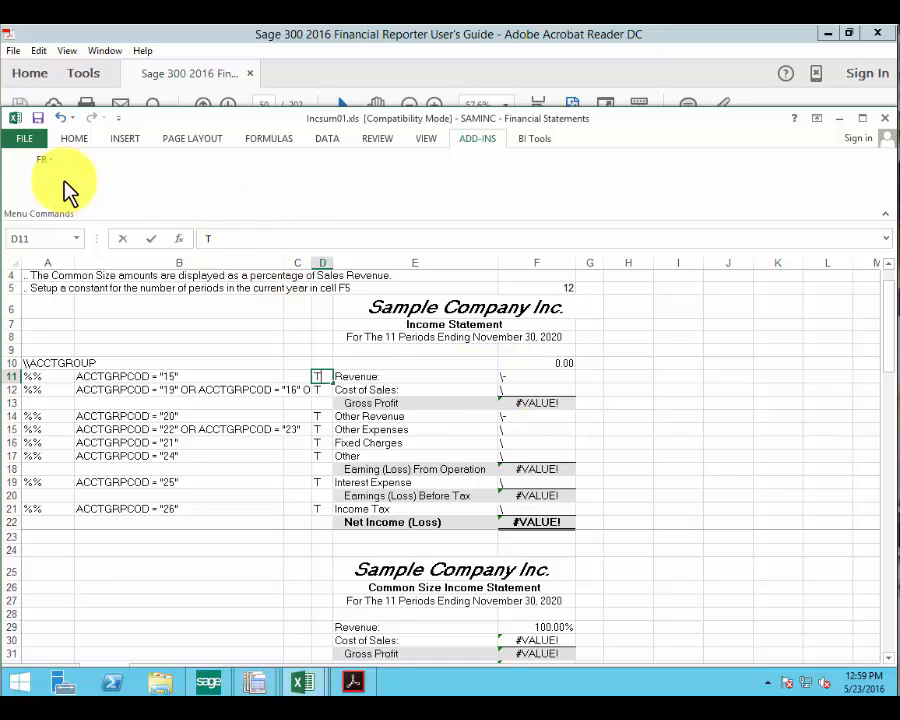
left_click(42, 165)
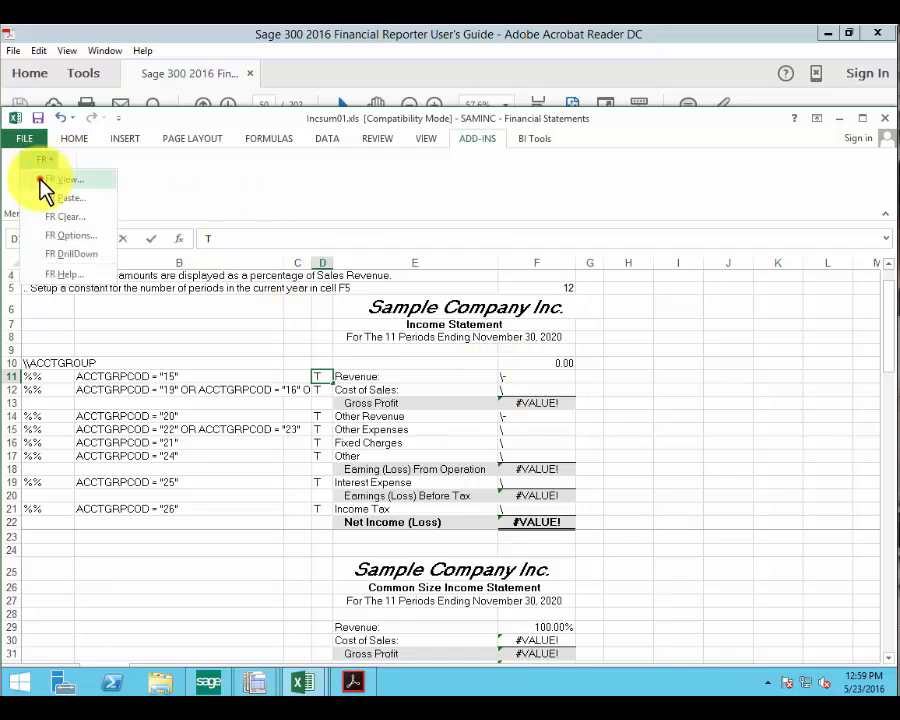
left_click(43, 182)
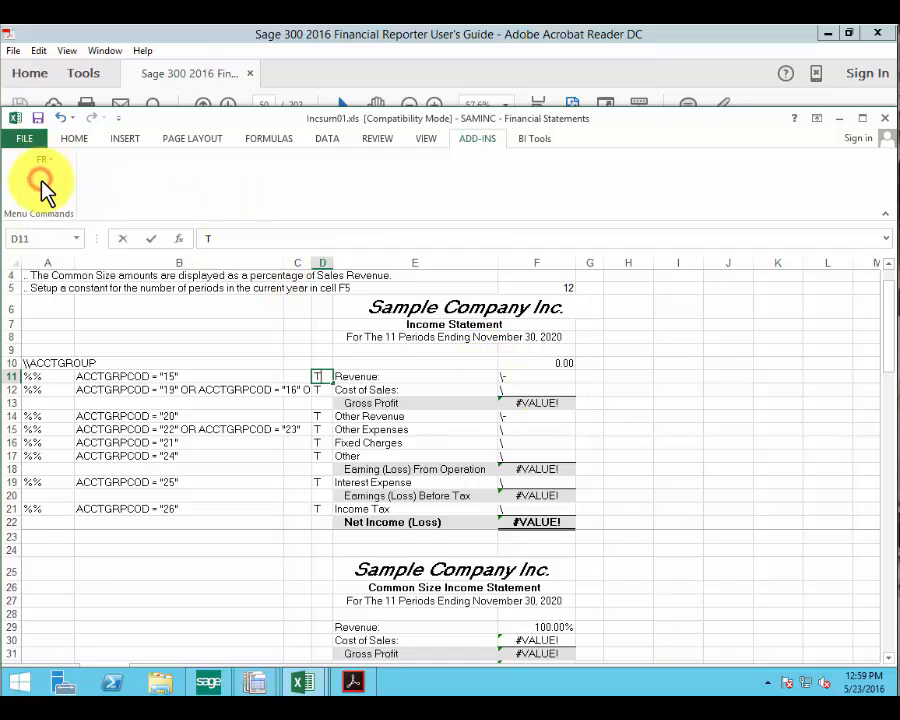
Switch to the Sage 300 G/L Account Groups window and close it
left_click(262, 683)
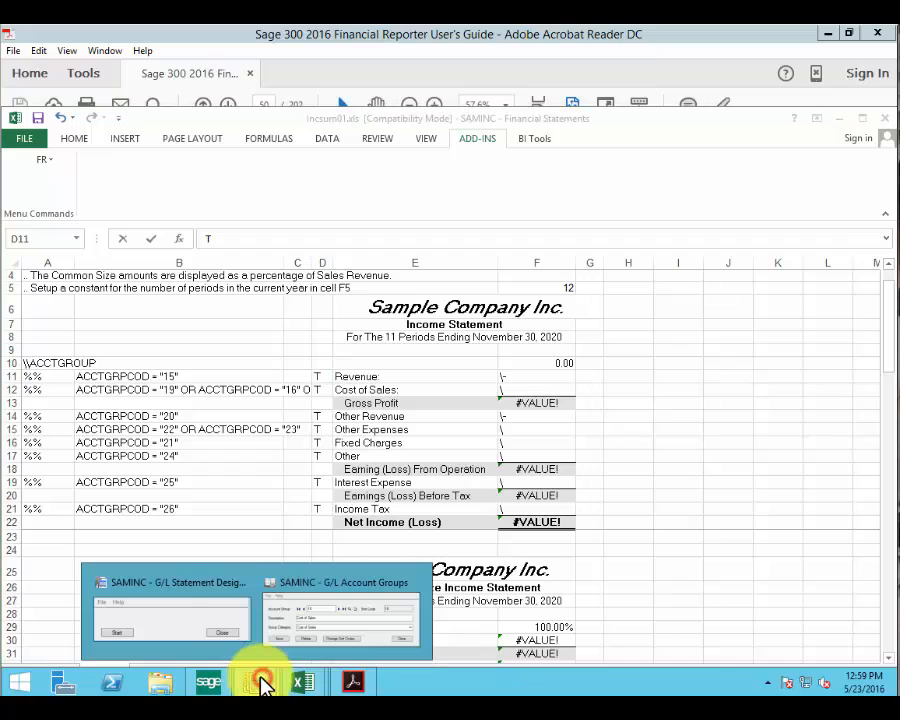
left_click(355, 630)
left_click(603, 422)
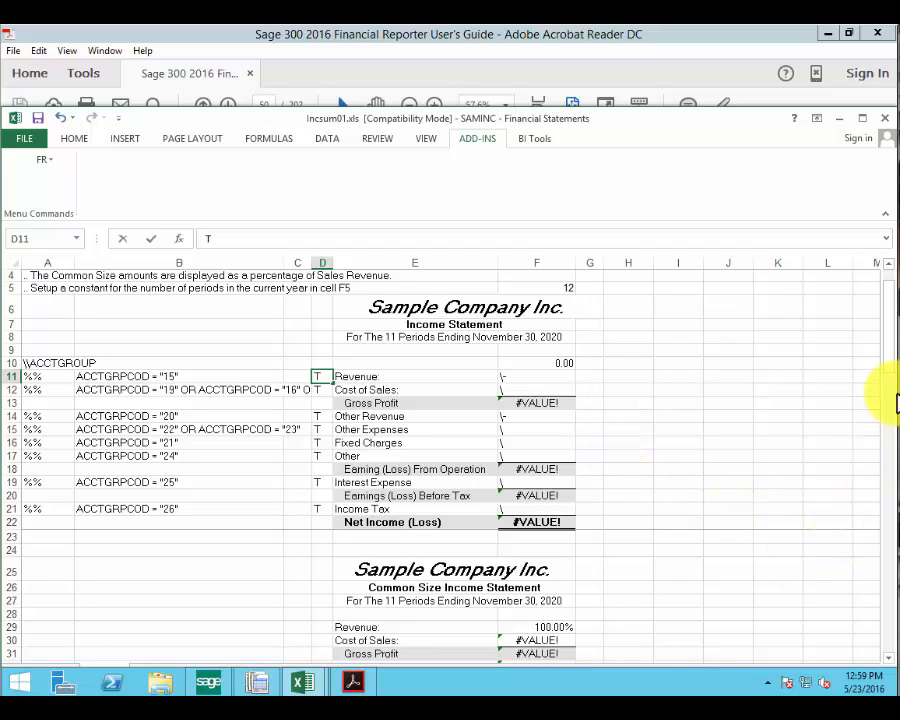
Commit the T entry in cell D11 and generate the consolidated actual income statement for 2020 - 11 with FR View
left_click_drag(889, 364, 878, 338)
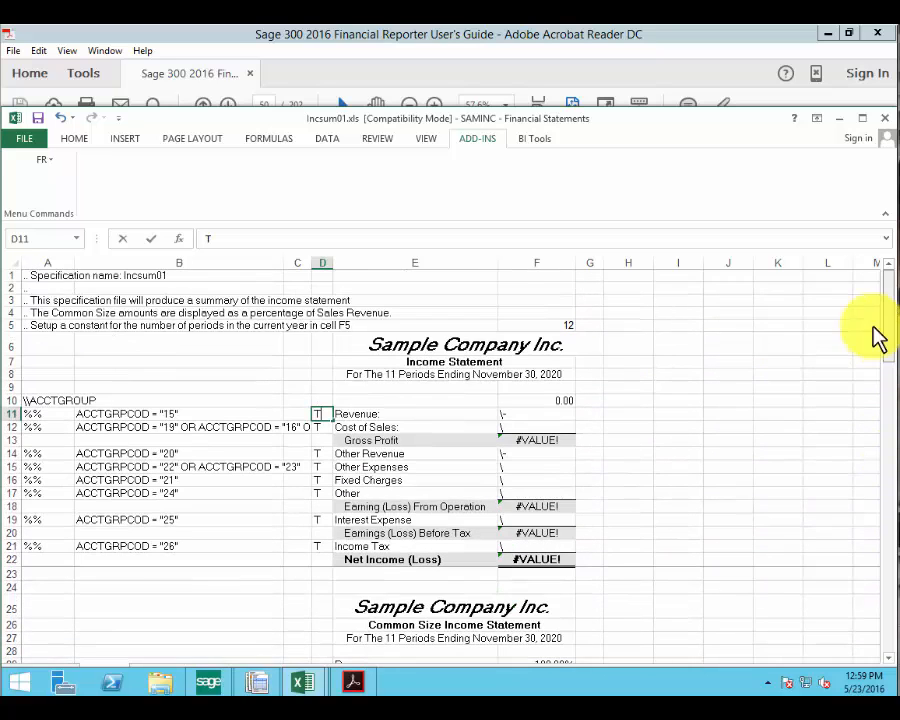
left_click(26, 139)
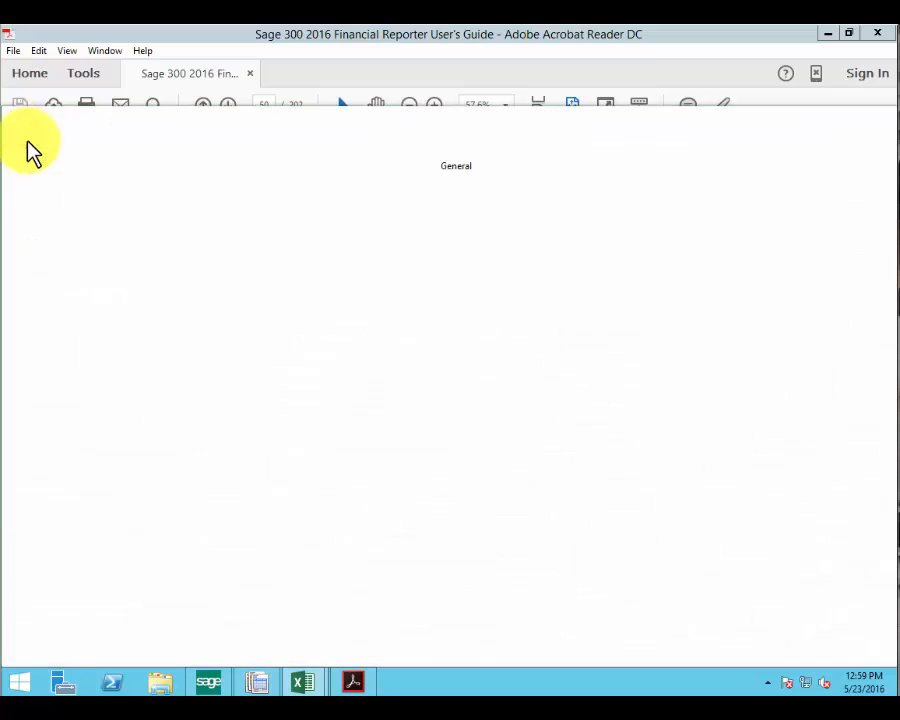
left_click(33, 136)
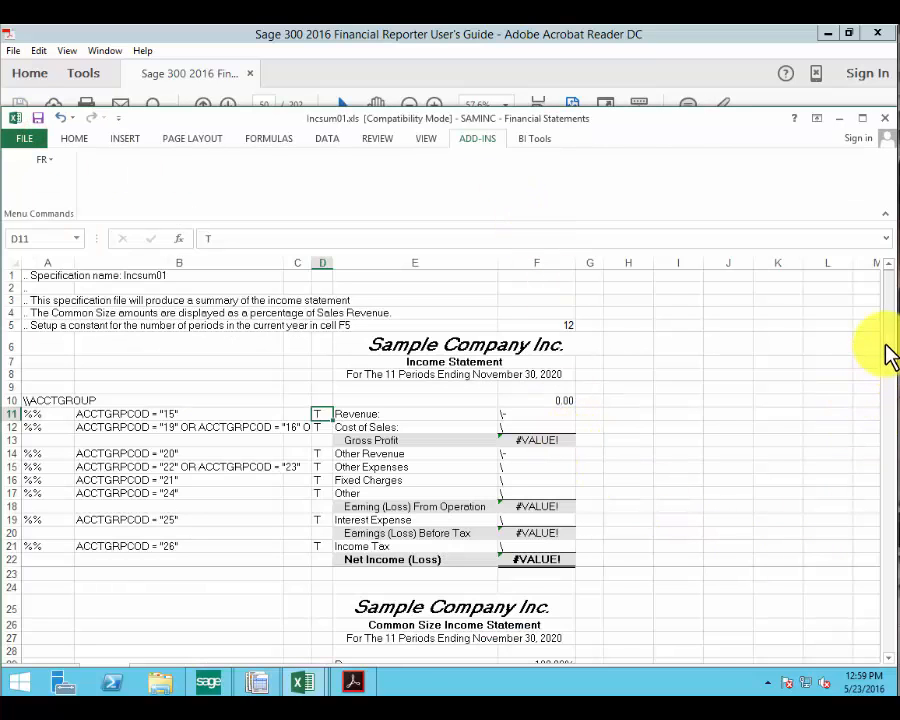
left_click_drag(885, 357, 860, 290)
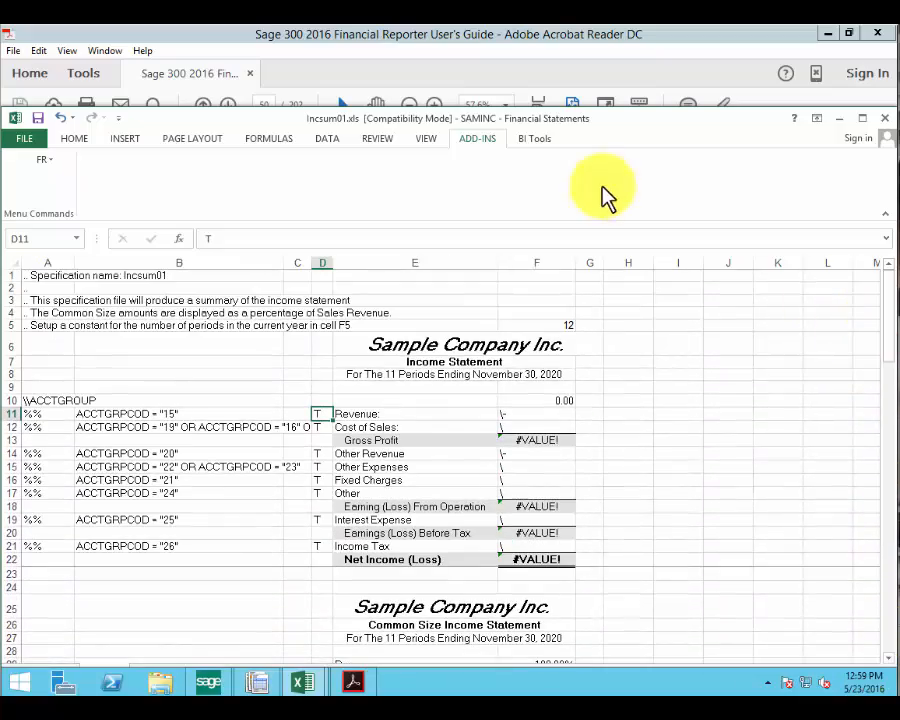
left_click(41, 159)
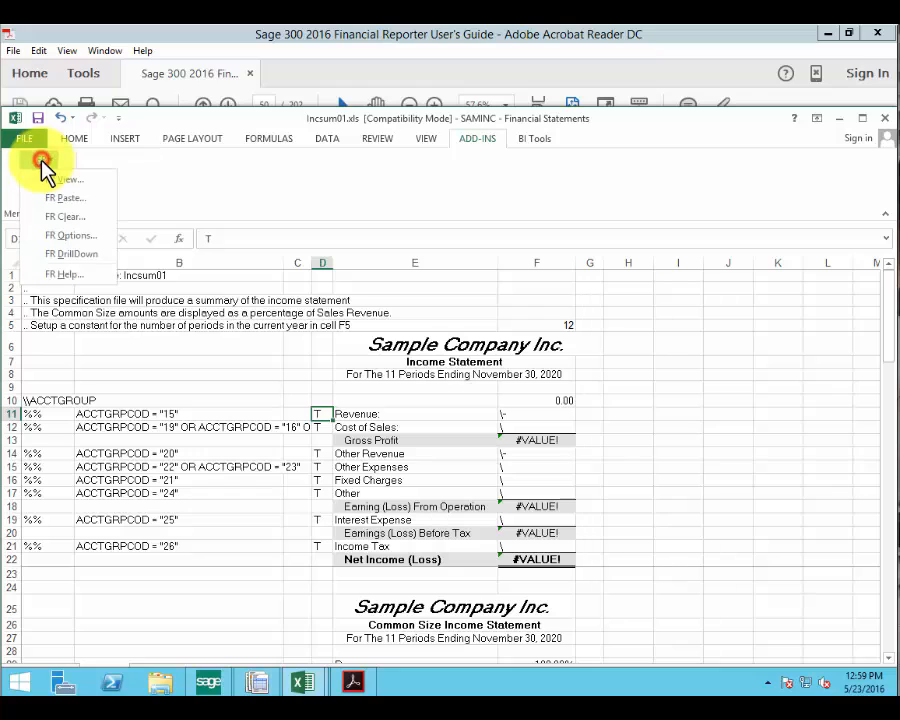
left_click(60, 180)
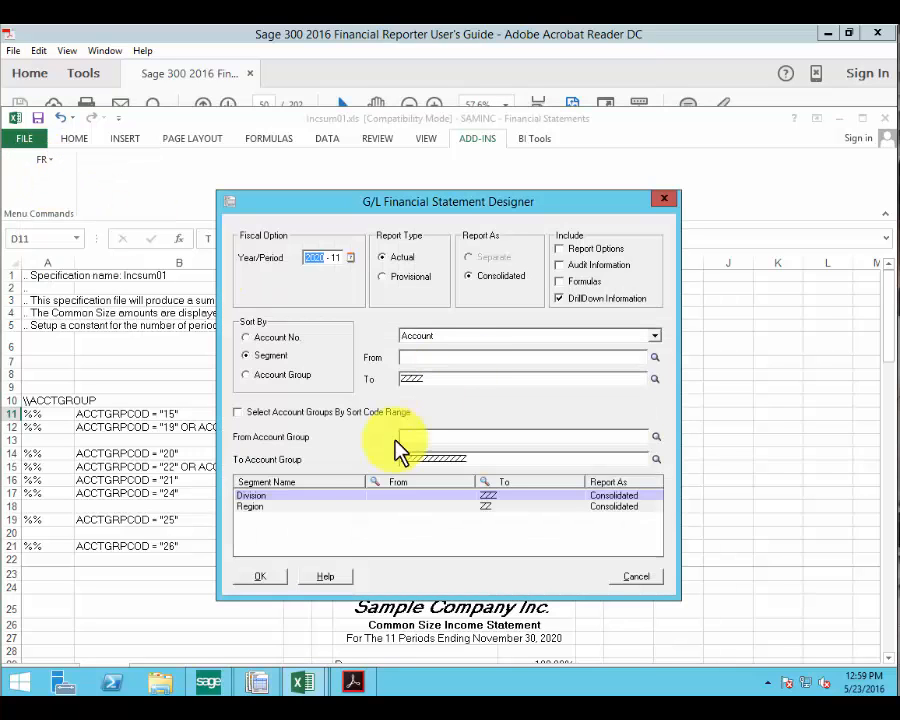
left_click(264, 578)
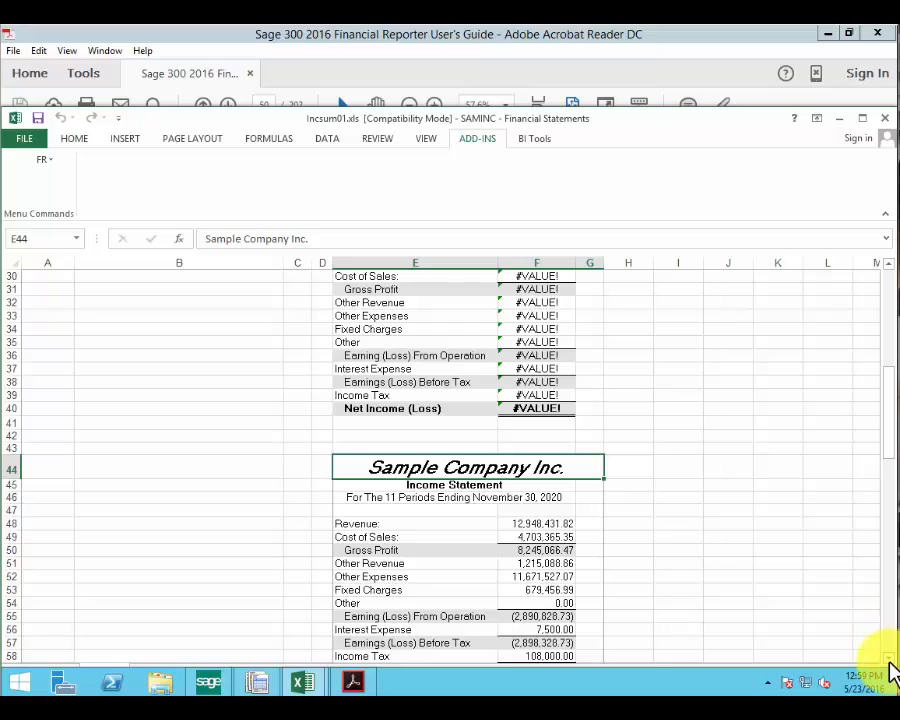
Review the generated statements and examine the specification's Common Size Revenue and Cost of Sales cells in column F
left_click(889, 660)
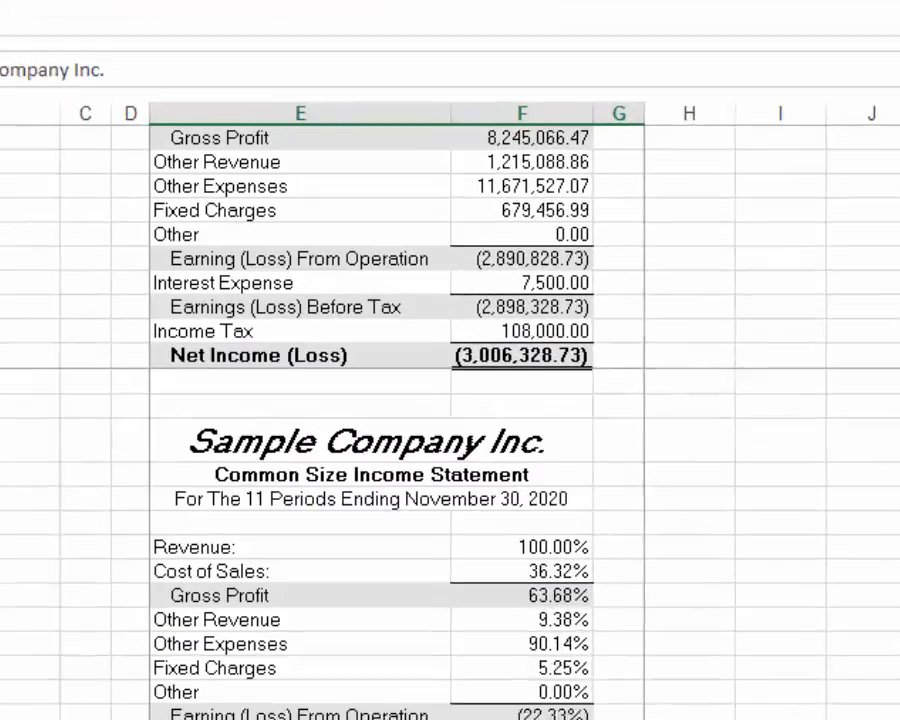
left_click(546, 542)
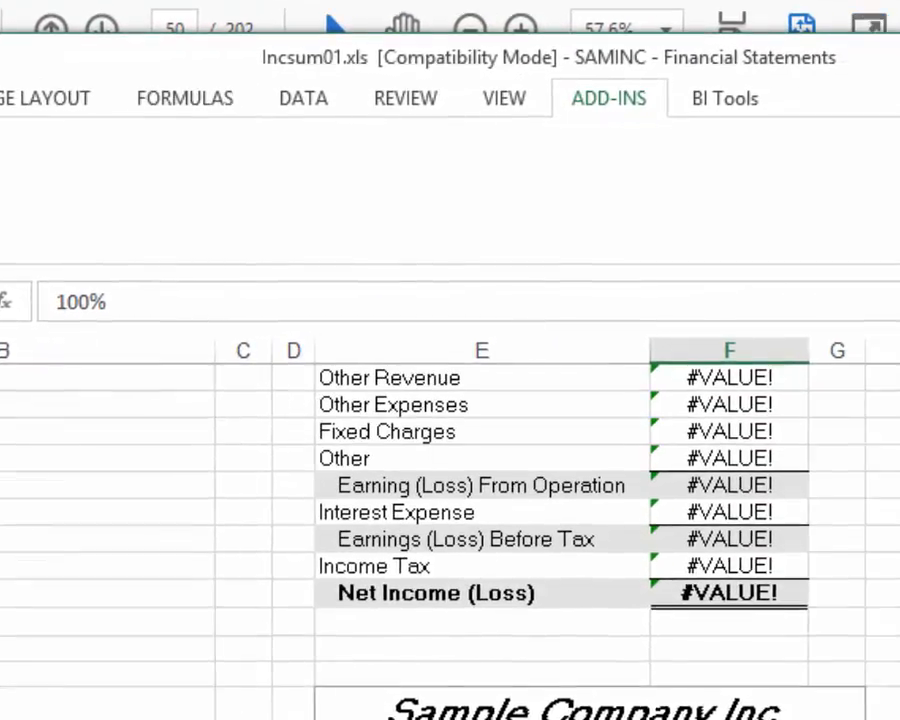
scroll(450, 530, "up", 2)
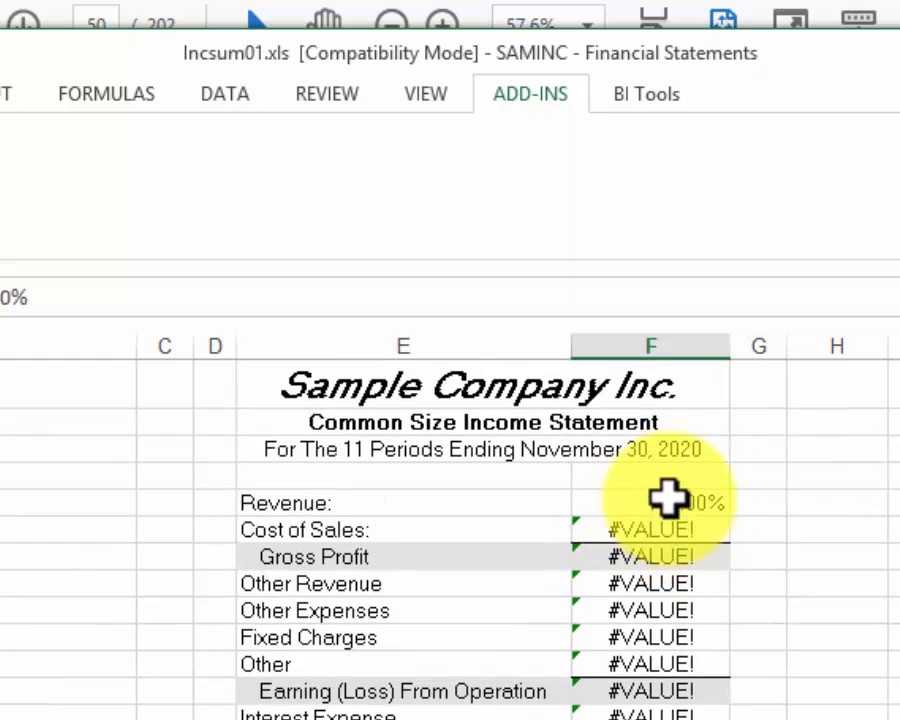
left_click(0, 94)
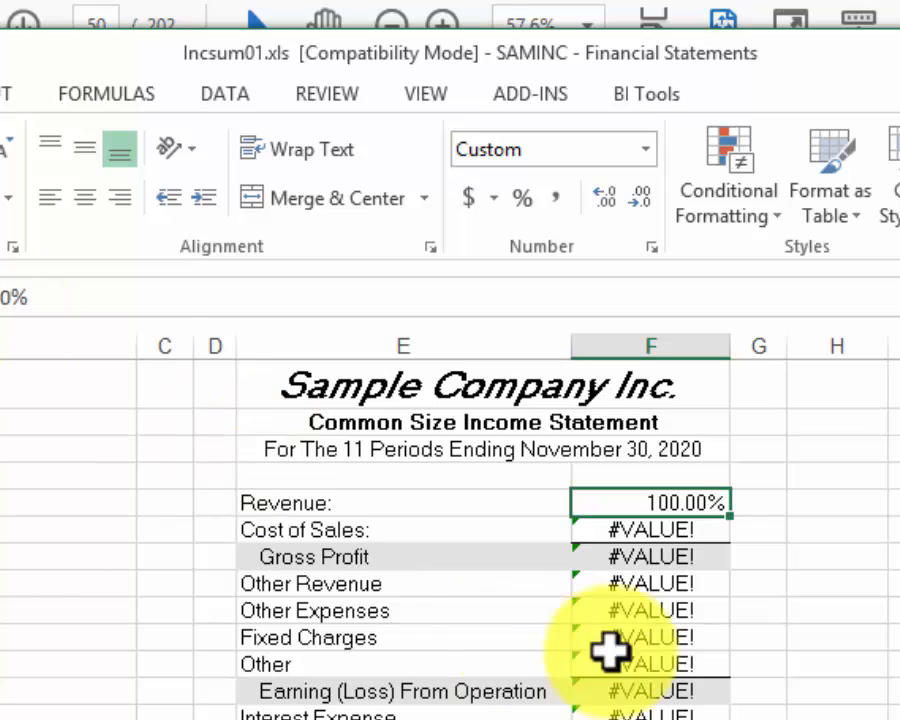
left_click(646, 530)
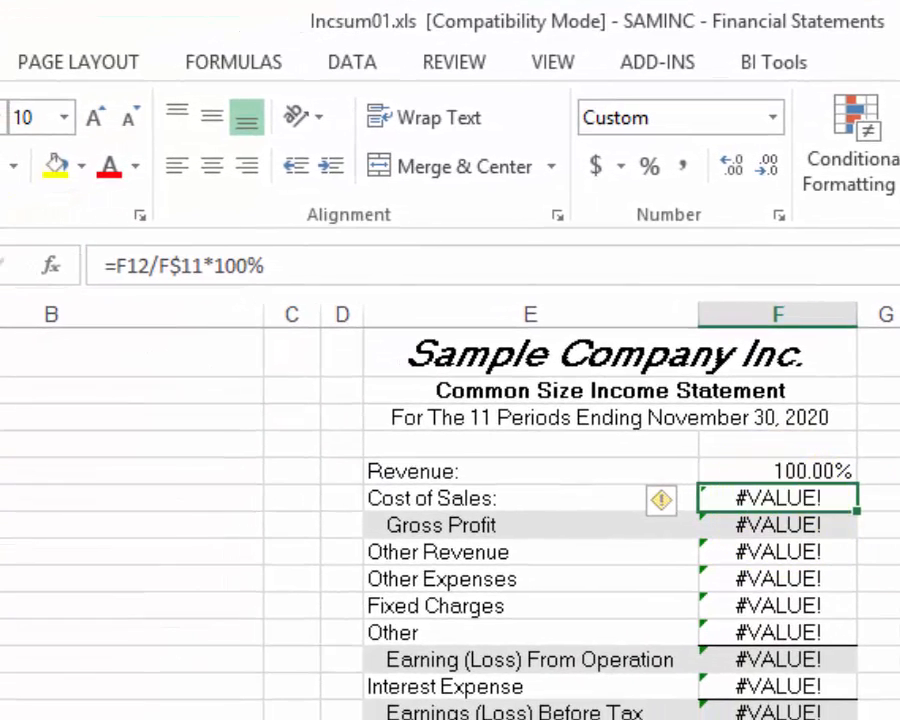
Trace the specification's Common Size Cost of Sales formula to its Income Statement source cells and review the generated statements
scroll(450, 520, "up", 5)
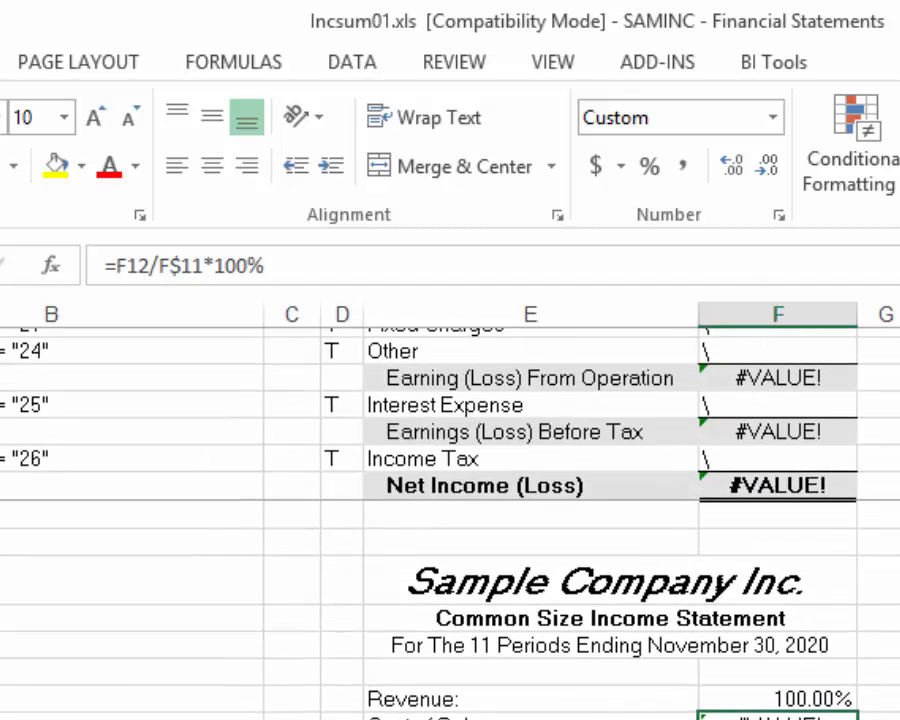
scroll(450, 520, "up", 2)
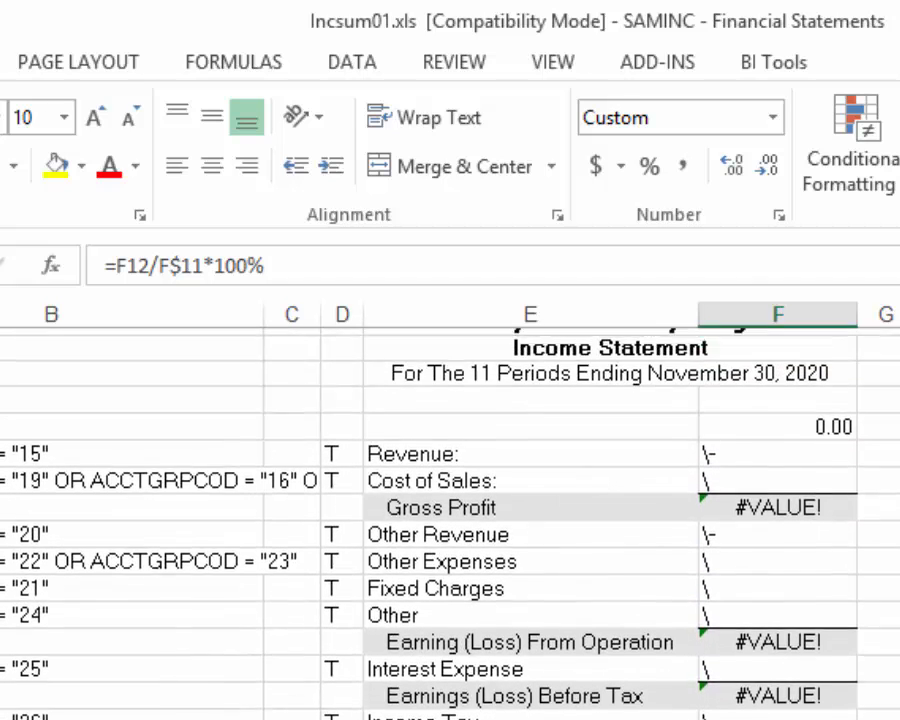
left_click(234, 264)
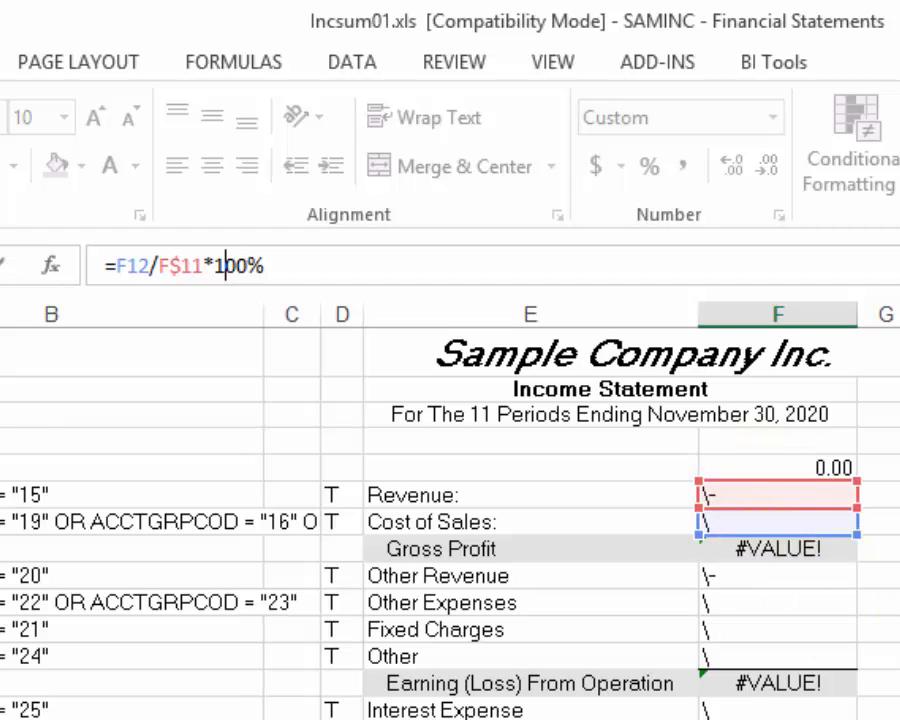
scroll(450, 524, "down", 15)
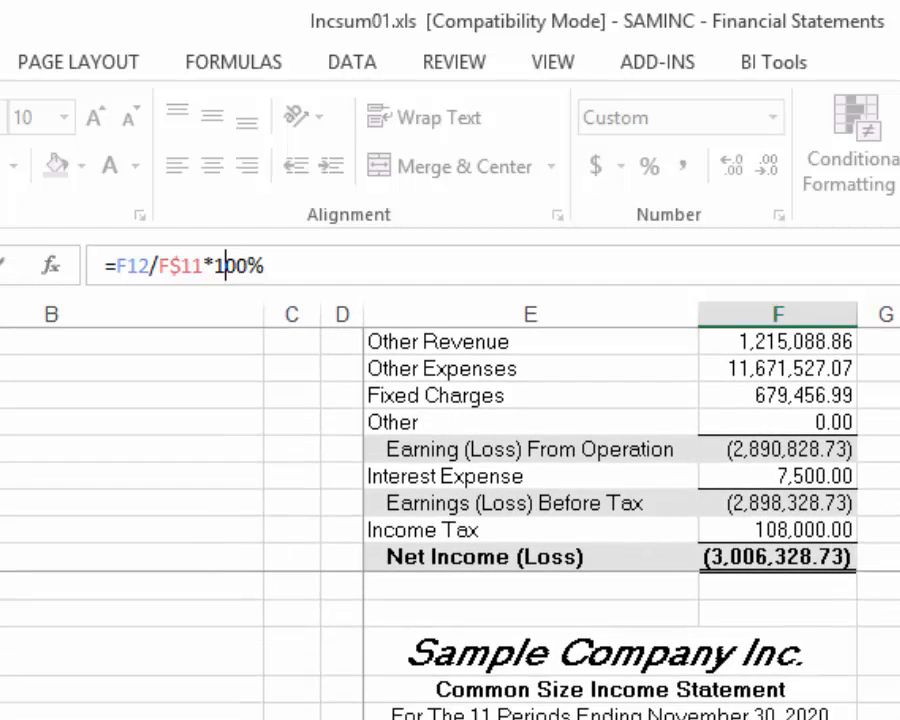
key("F9")
key("Return")
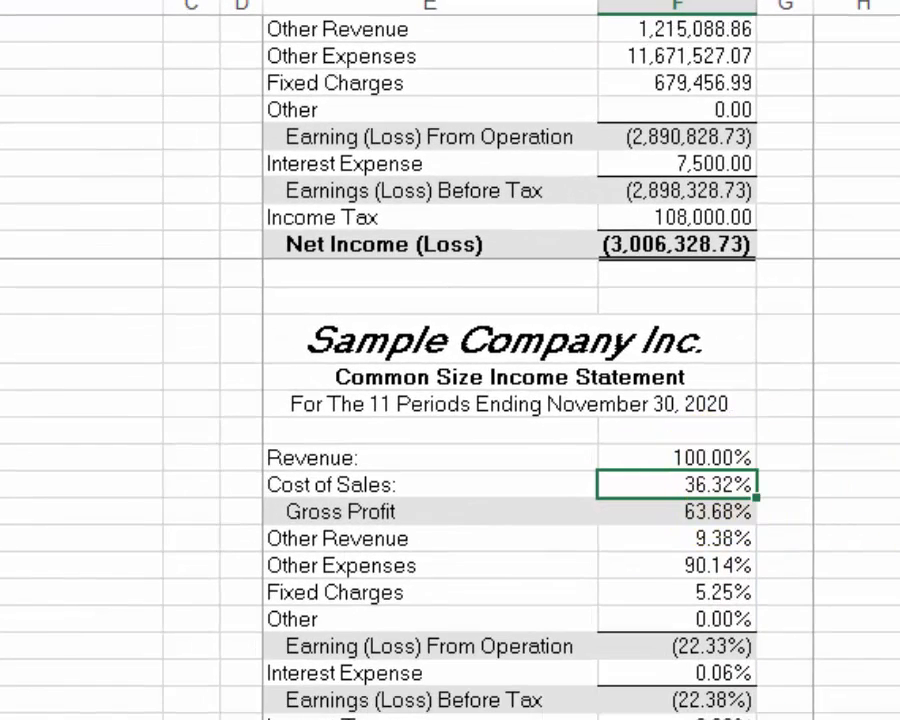
scroll(450, 366, "up", 13)
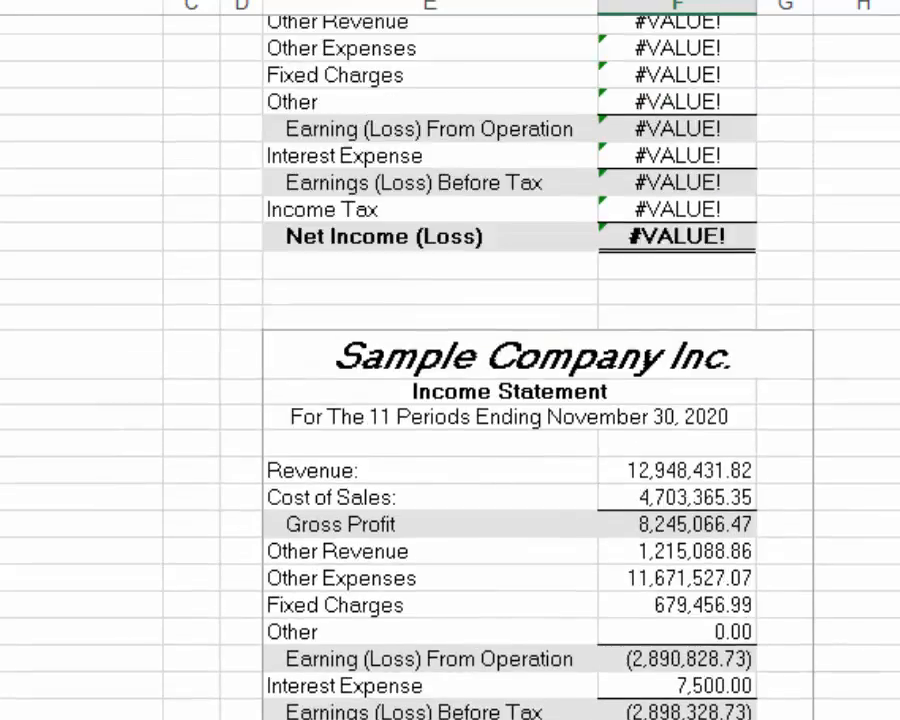
scroll(450, 366, "up", 2)
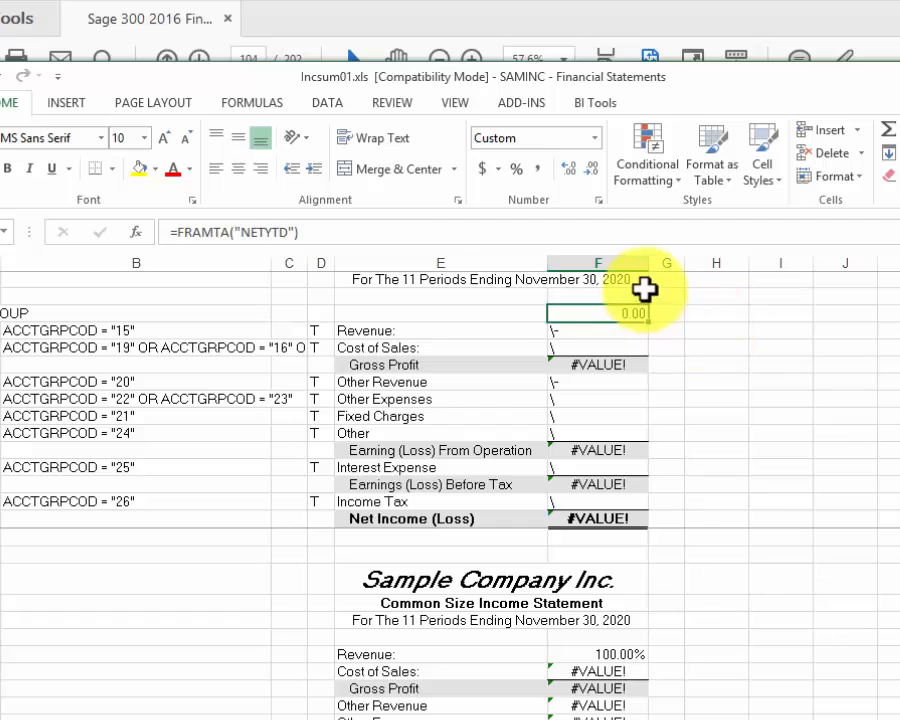
Open the Name Manager and inspect the rptyear and Spec named ranges
left_click(262, 100)
left_click(357, 162)
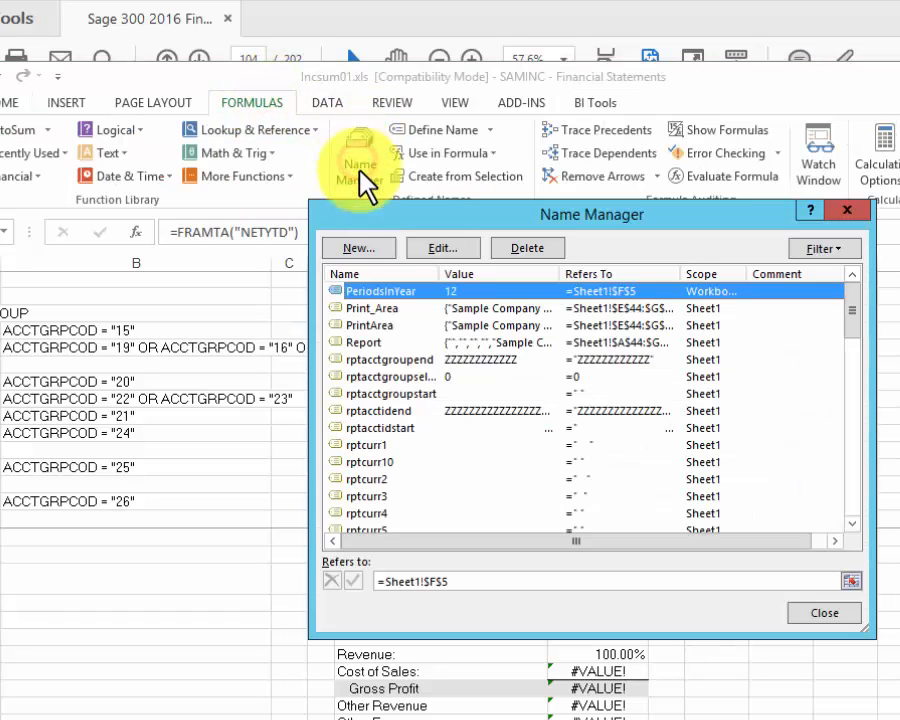
left_click_drag(852, 309, 824, 542)
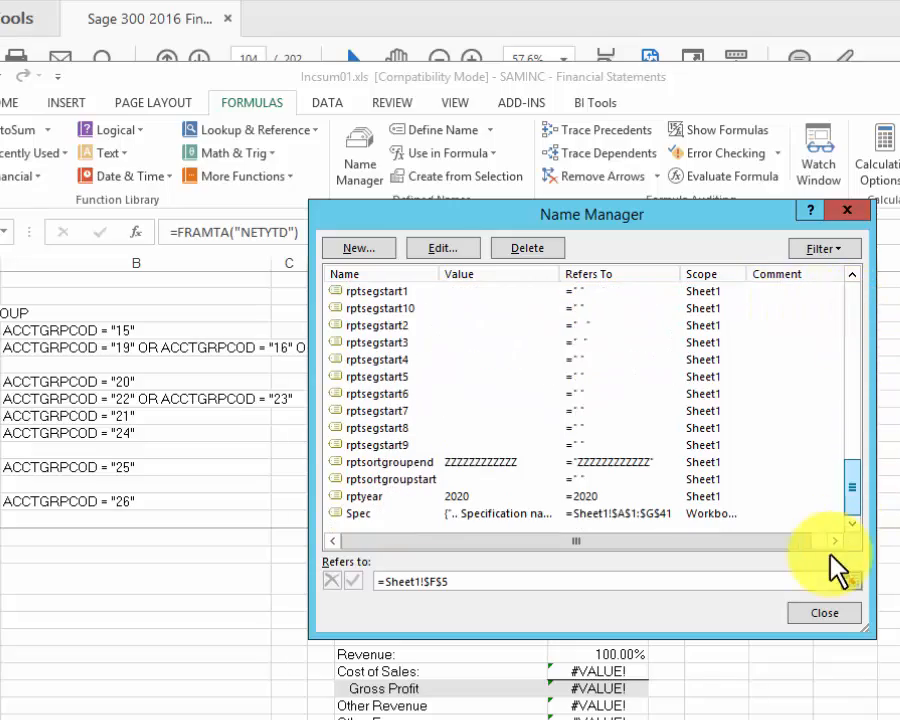
left_click(376, 513)
left_click(378, 498)
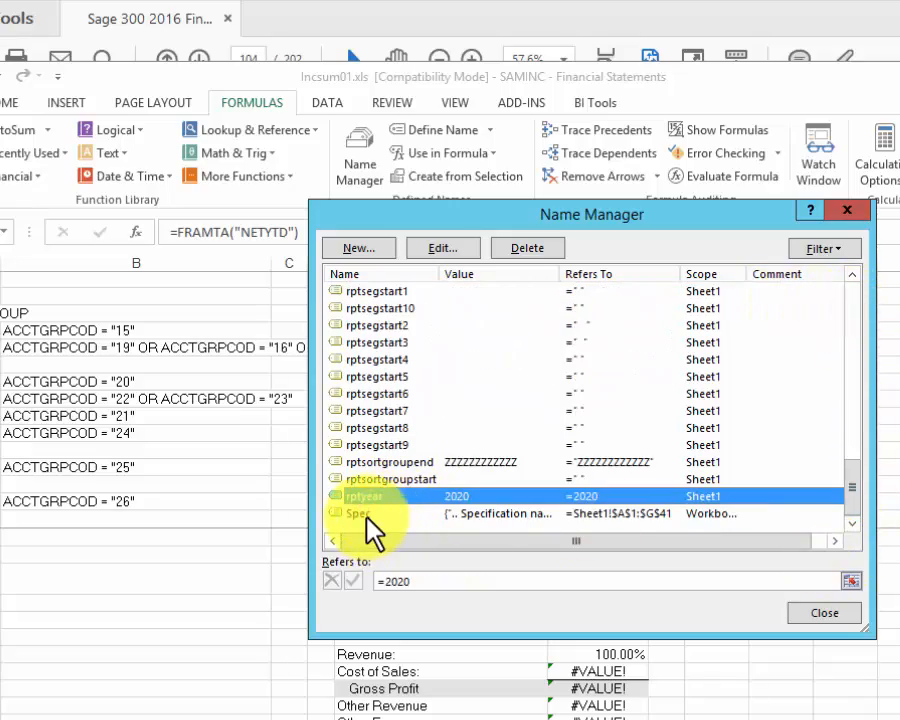
left_click(365, 513)
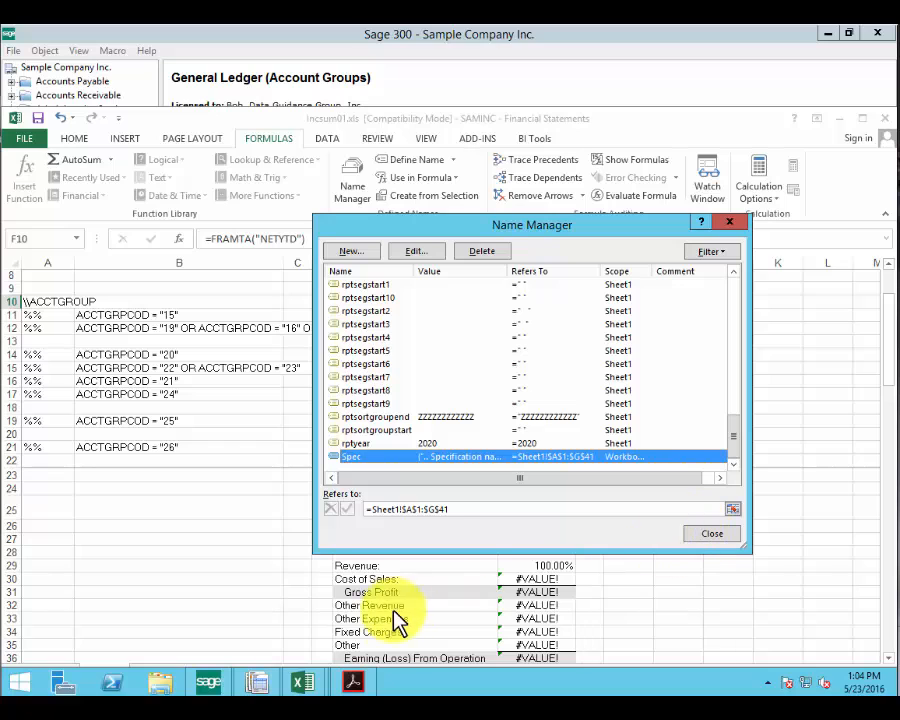
Switch to the Financial Reporter User's Guide in Acrobat Reader, go to page 74, and read on to About the Spec Range on page 79
left_click(350, 682)
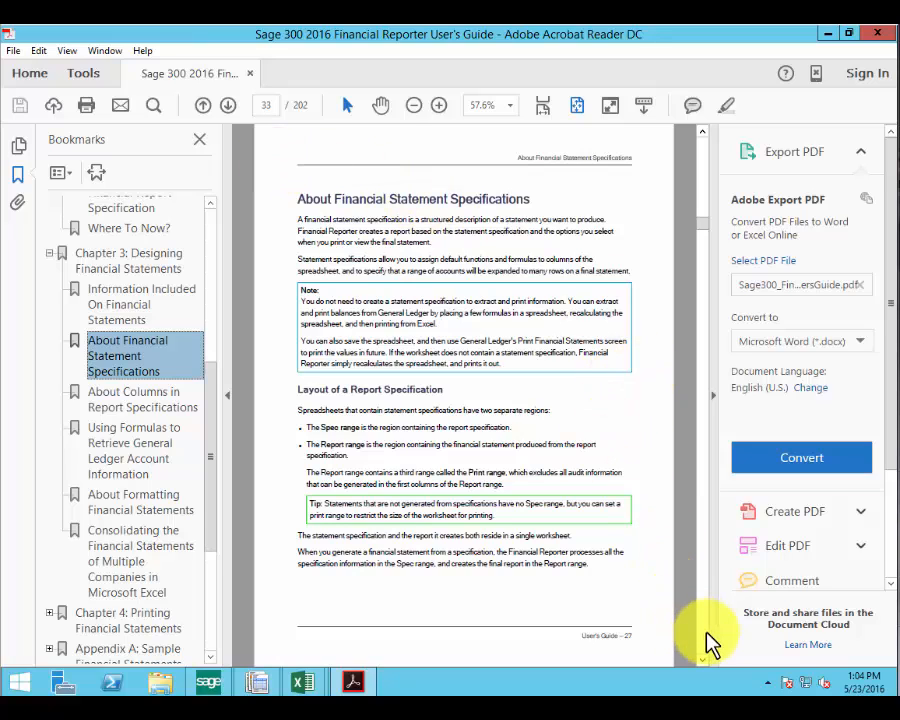
left_click(265, 105)
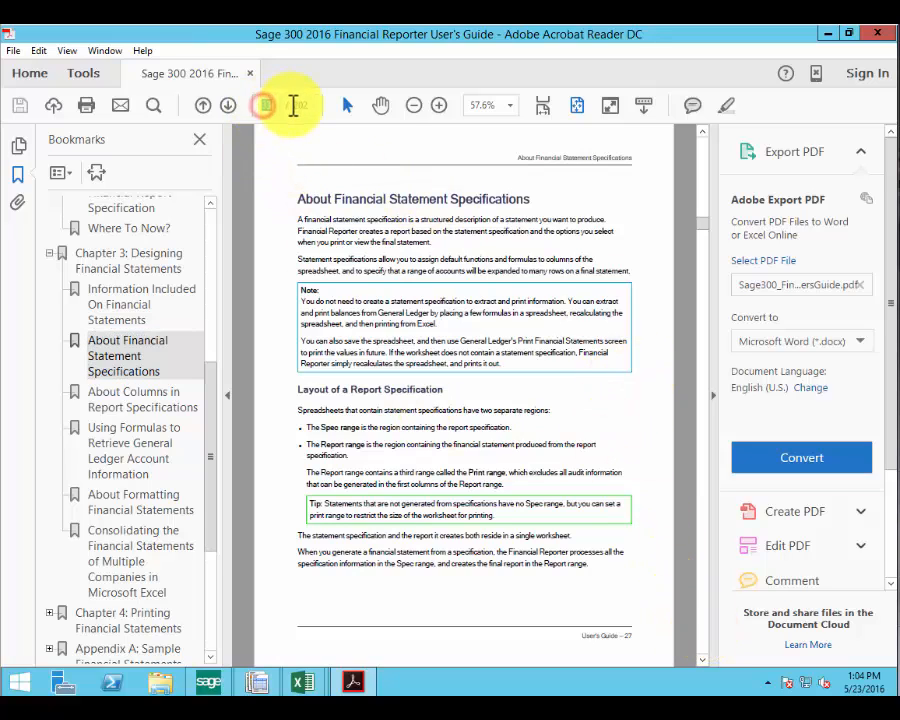
type("74")
key("Return")
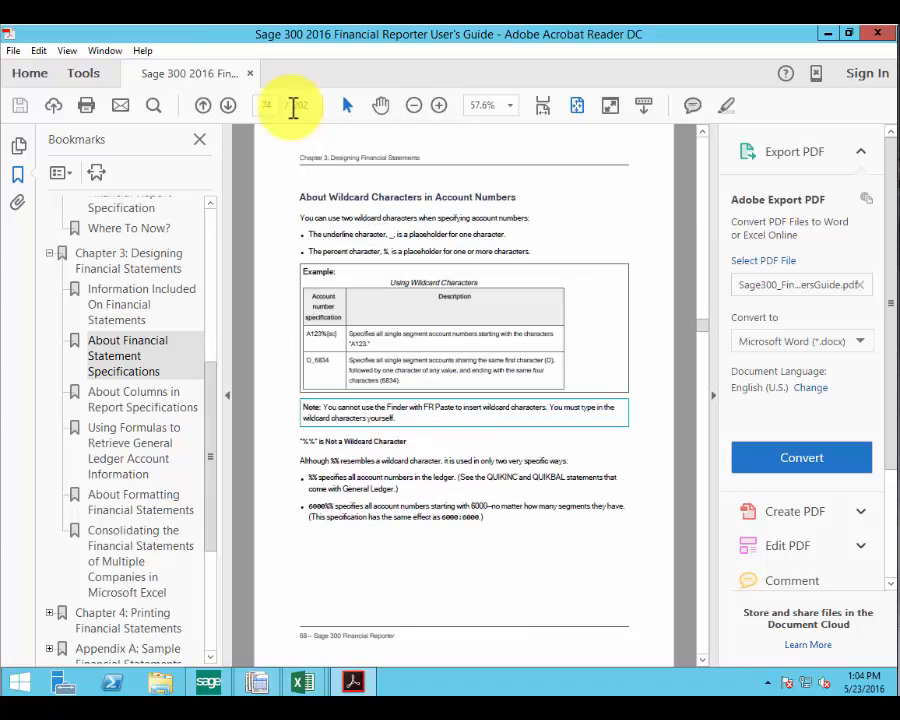
left_click(706, 647)
left_click(706, 647)
left_click(706, 647)
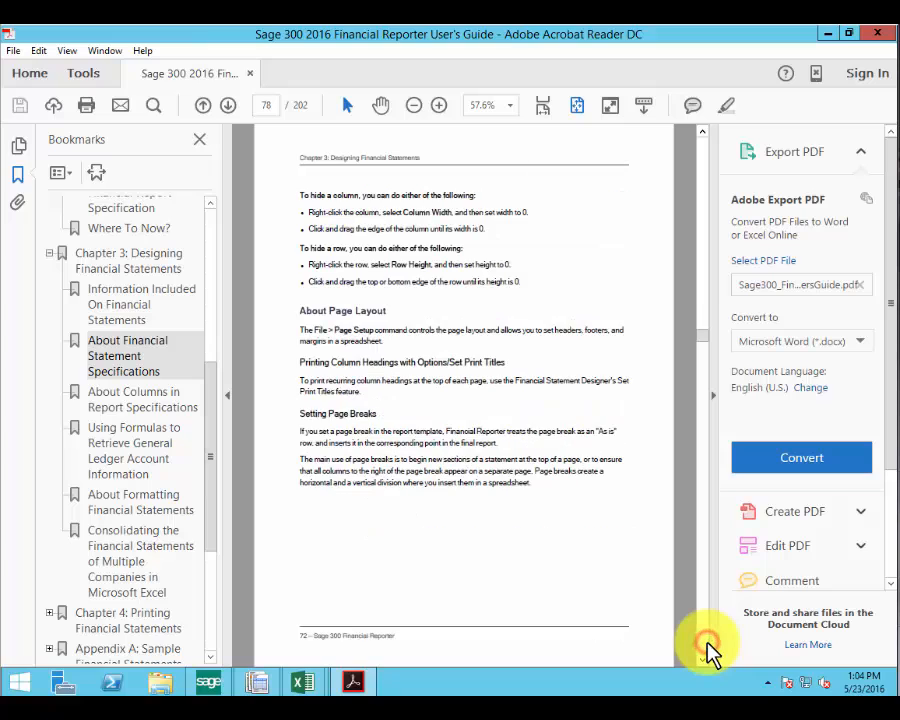
left_click(706, 647)
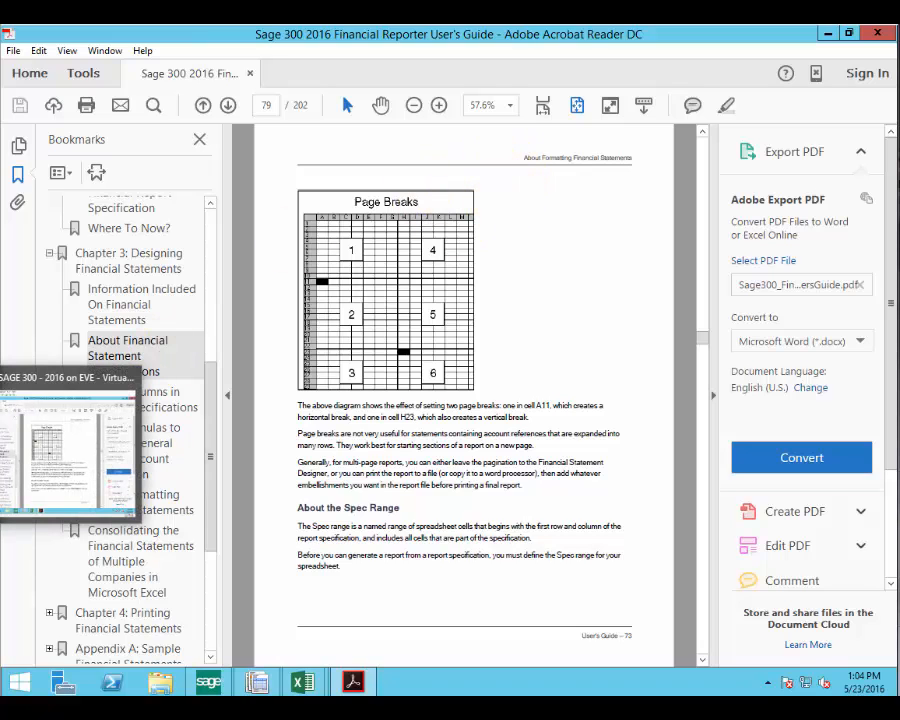
Return from the guide to the Incsum01.xls workbook in Excel, close the Name Manager, and select cell F10
left_click(828, 34)
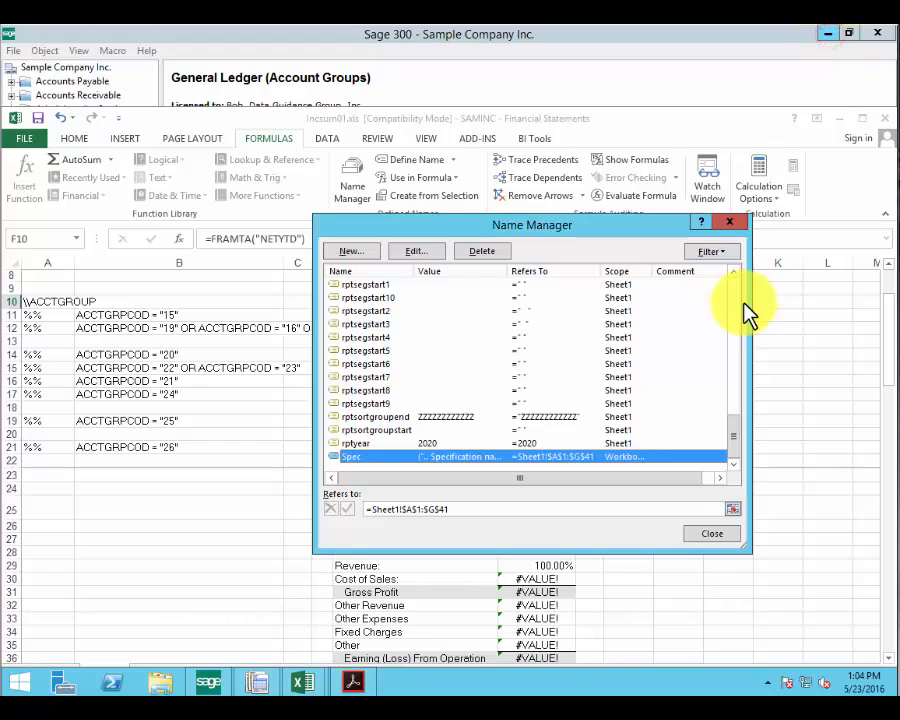
left_click(712, 535)
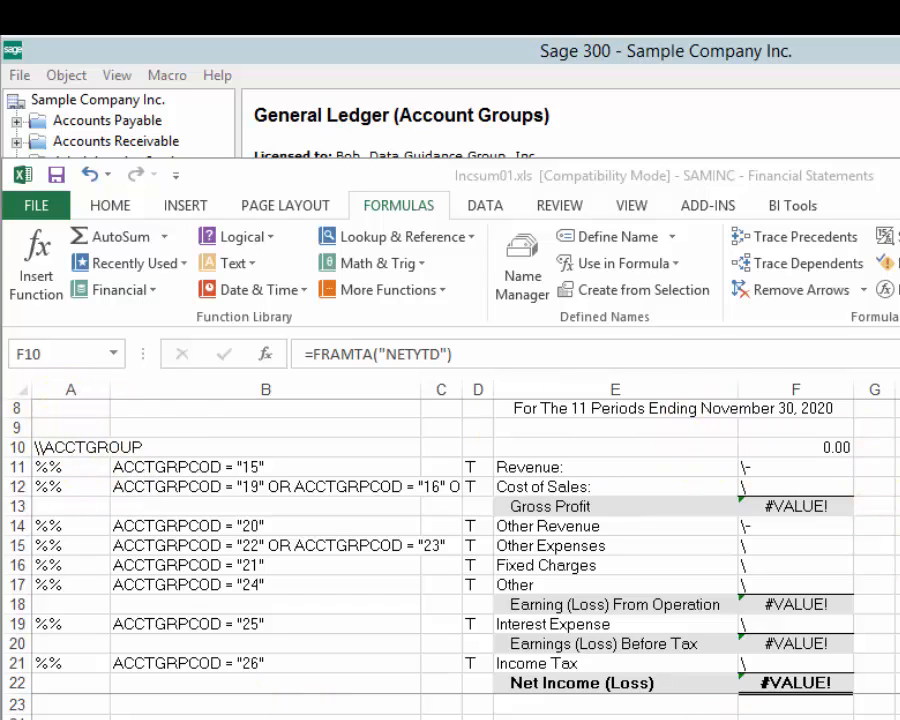
left_click(796, 447)
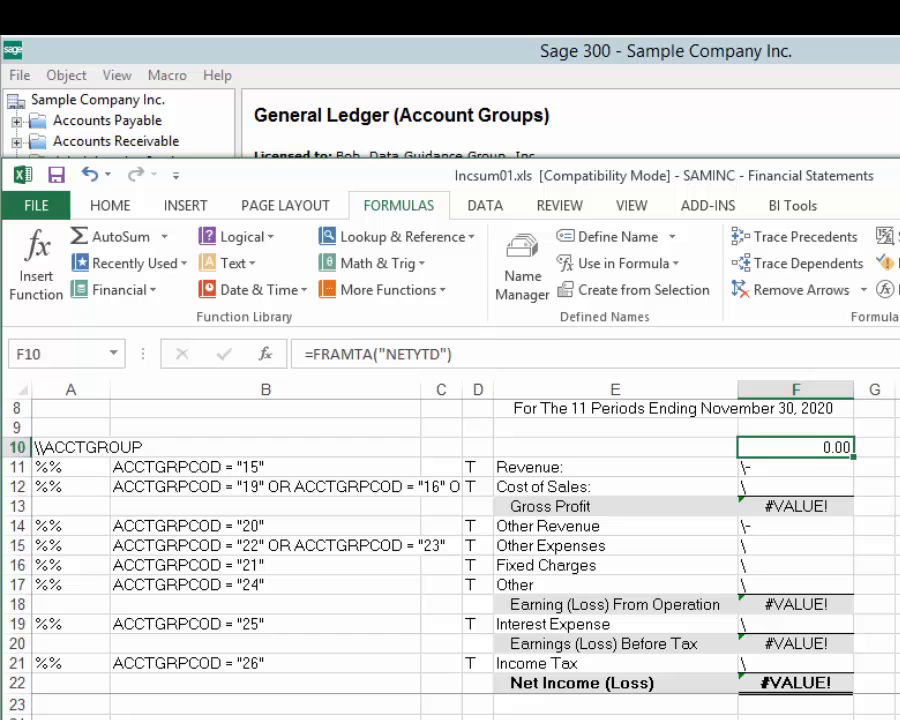
Open the Finratio01.xls specification and look through its ratio sections from Profitability to Growth
left_click(40, 203)
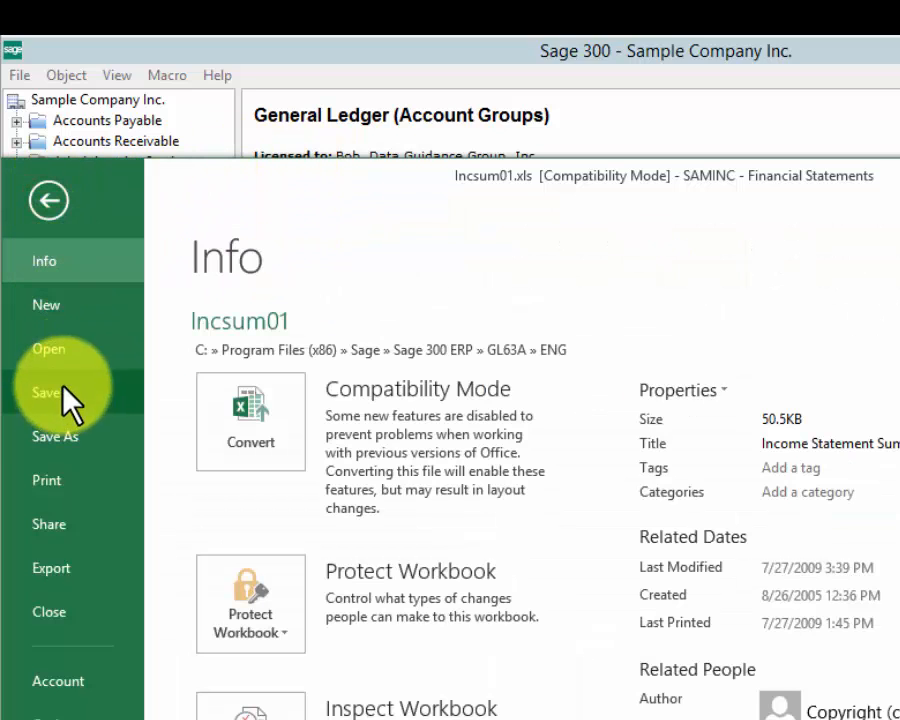
left_click(66, 342)
left_click(634, 439)
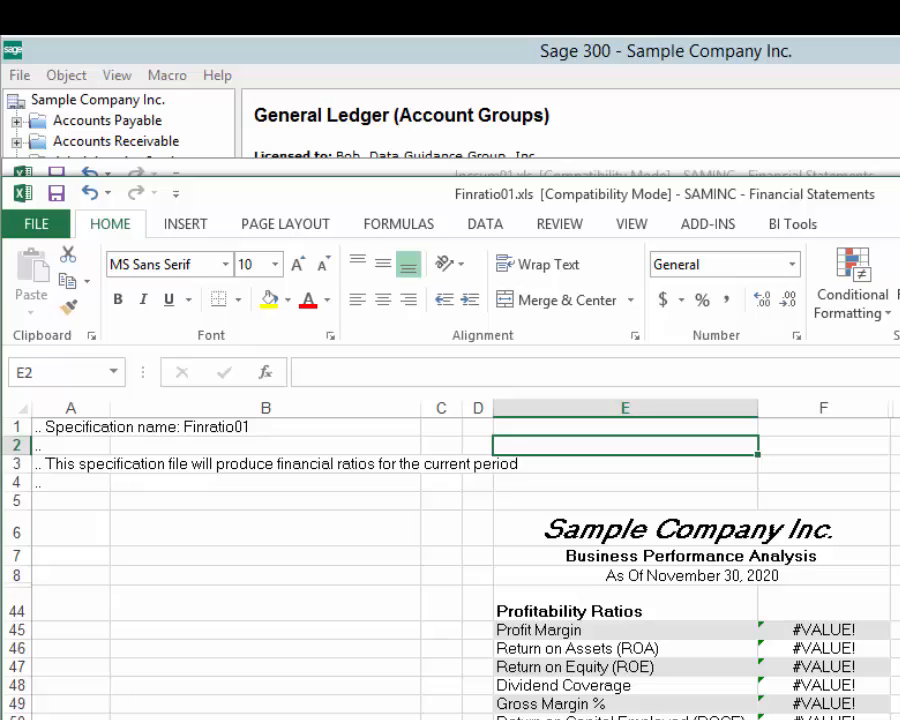
scroll(450, 560, "down", 5)
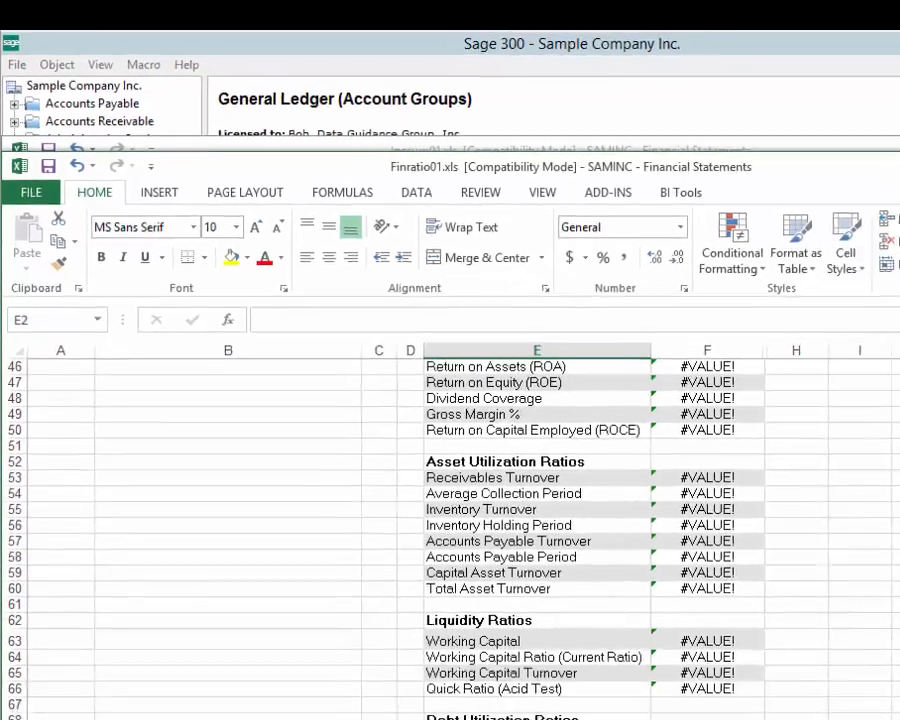
scroll(450, 530, "down", 10)
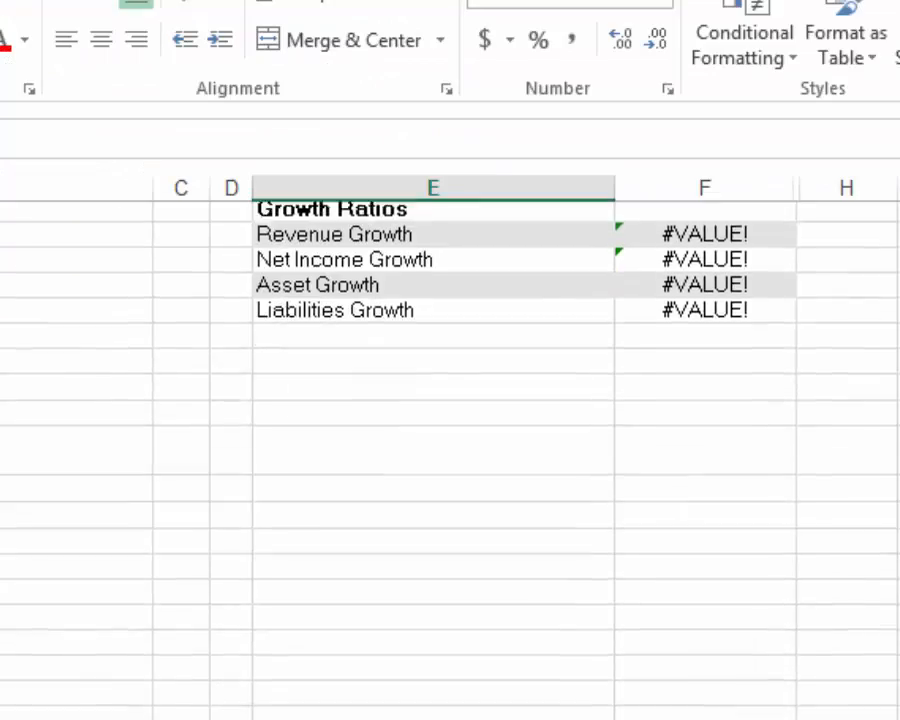
scroll(450, 450, "up", 10)
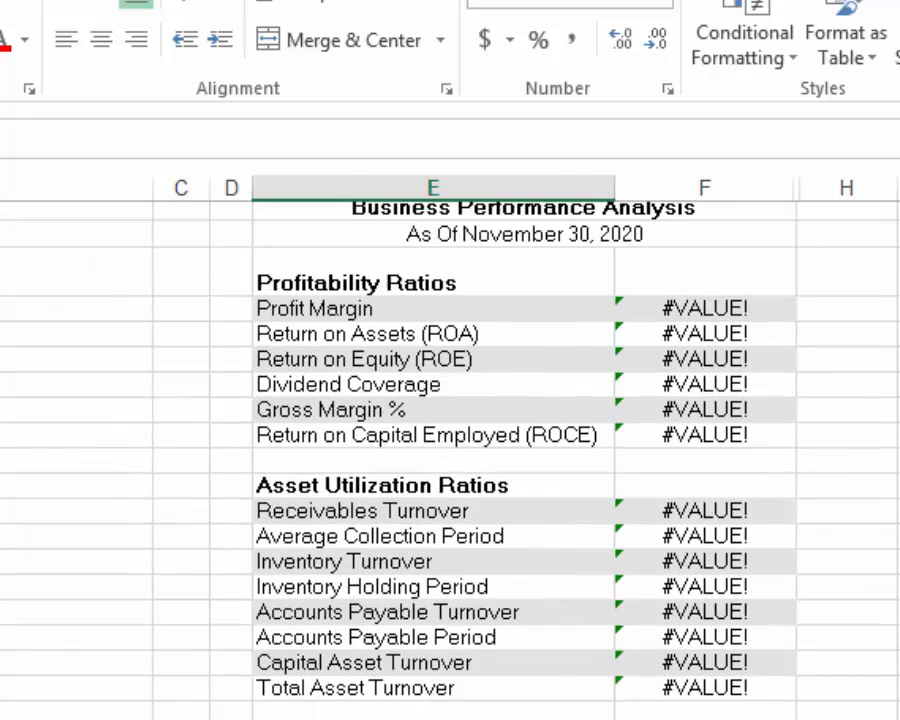
scroll(450, 450, "up", 2)
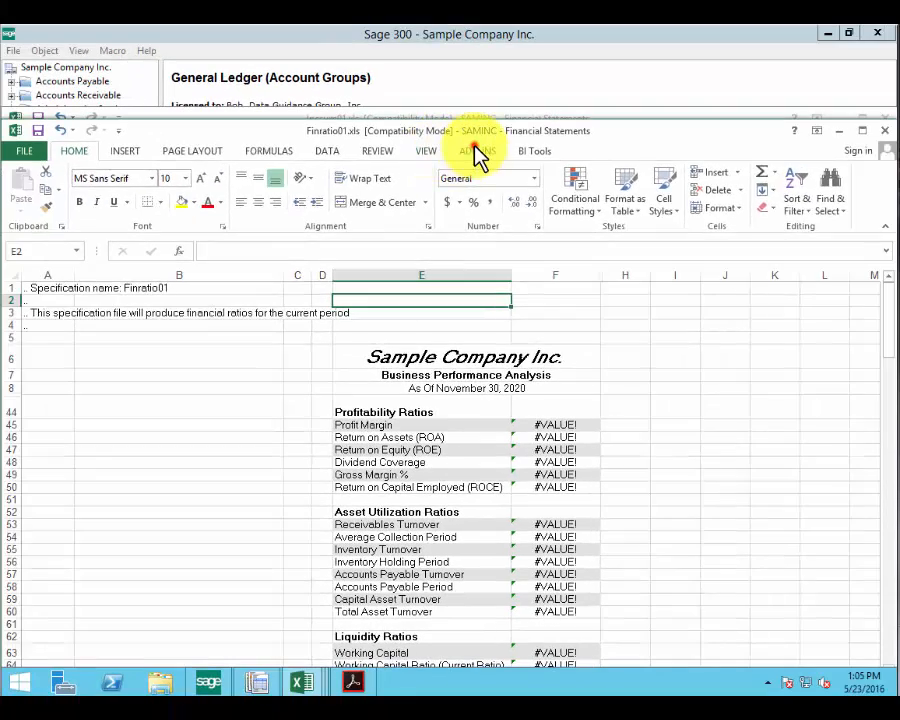
Generate the consolidated actual Business Performance Analysis for 2020 - 11 with FR View
left_click(514, 36)
left_click(46, 174)
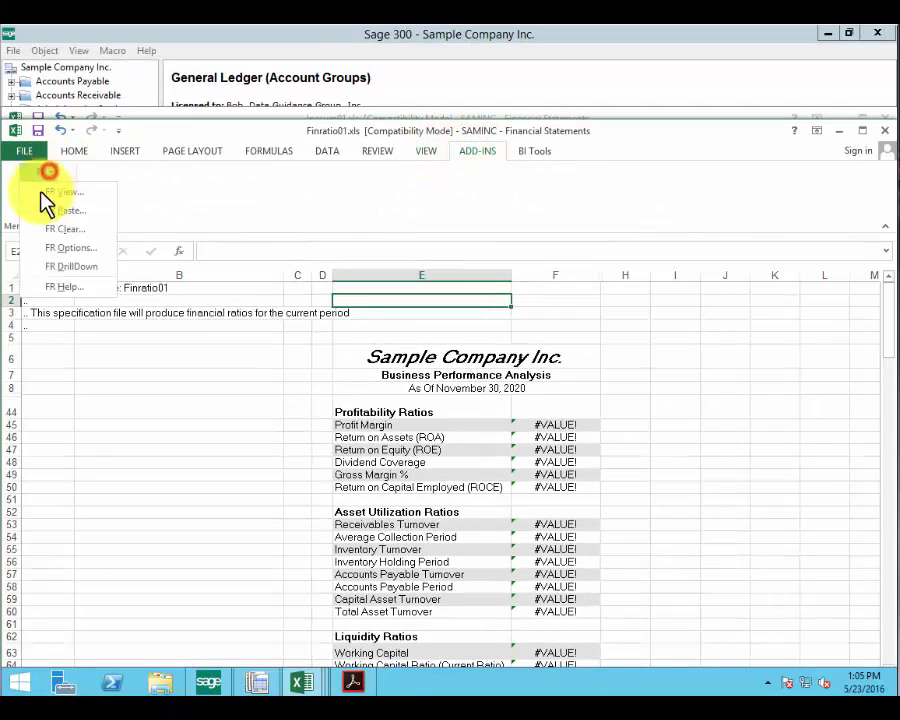
left_click(42, 192)
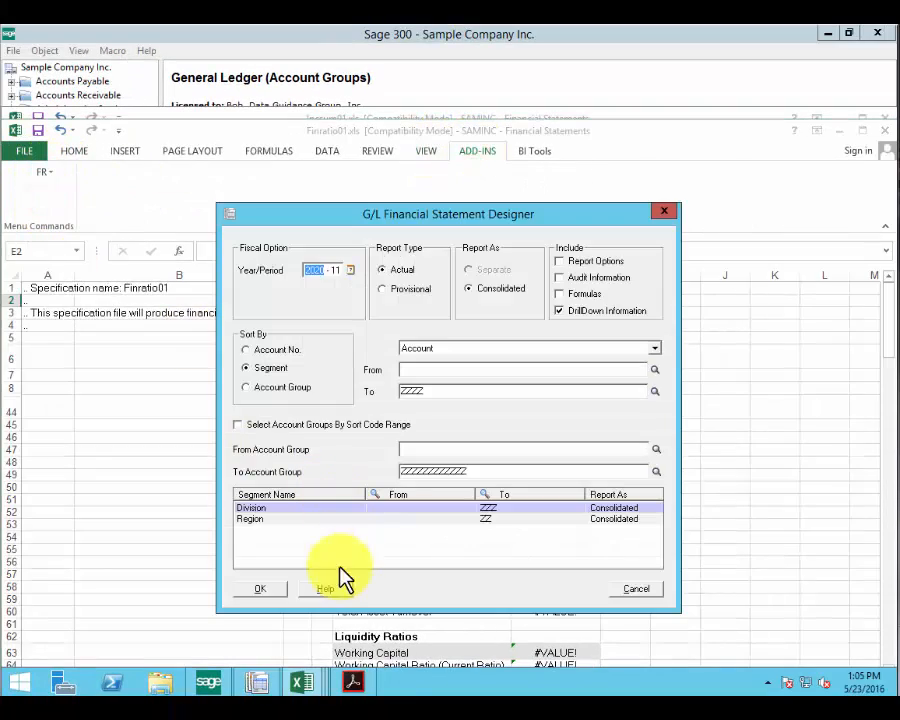
left_click(274, 594)
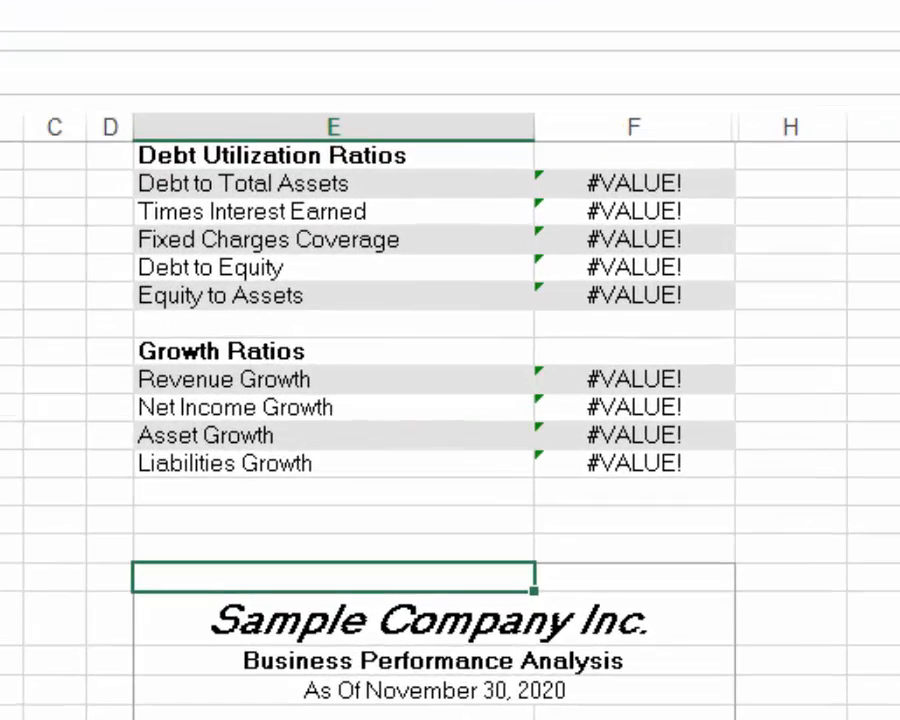
Review the generated financial ratios and examine the specification's Profit Margin formula in cell F45
scroll(770, 640, "down", 6)
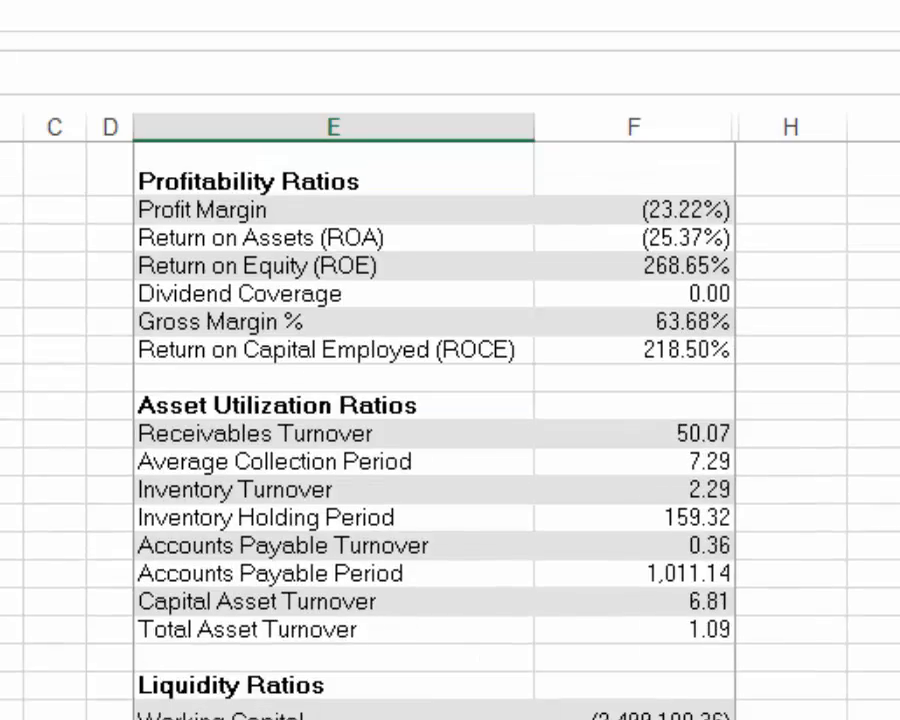
scroll(450, 420, "down", 3)
scroll(450, 420, "up", 3)
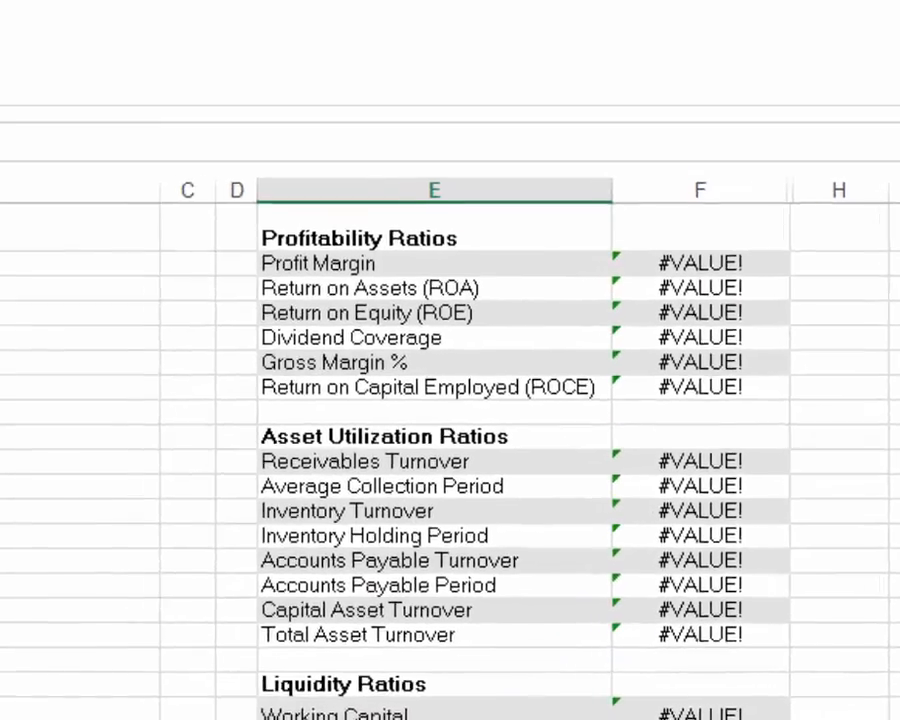
left_click(700, 263)
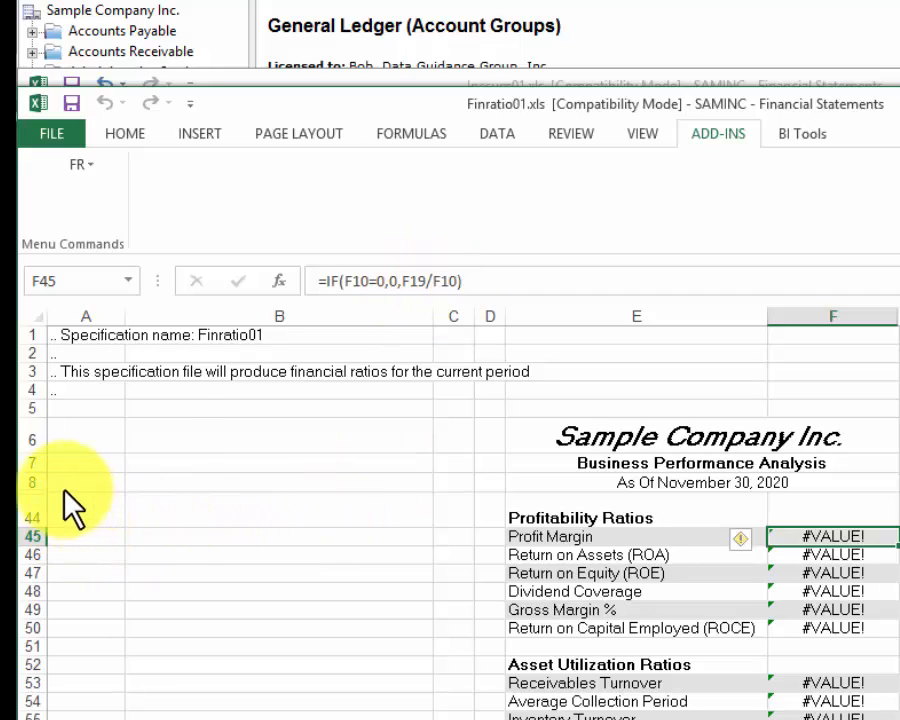
Unhide the specification rows between 8 and 44 and select the Revenue account group criterion in cell B10
left_click(37, 457)
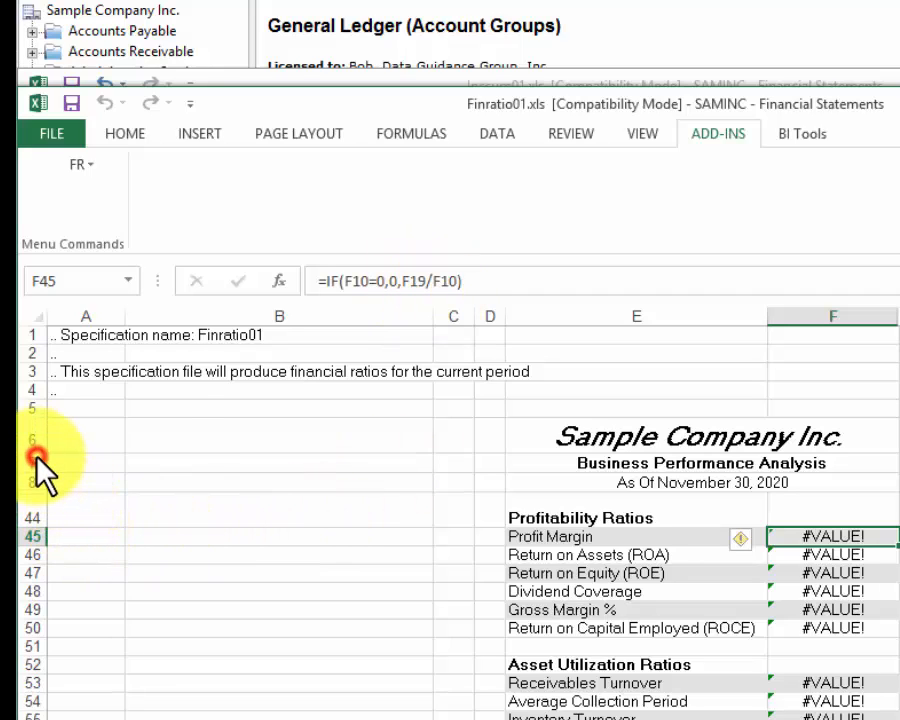
left_click_drag(30, 462, 46, 572)
right_click(78, 518)
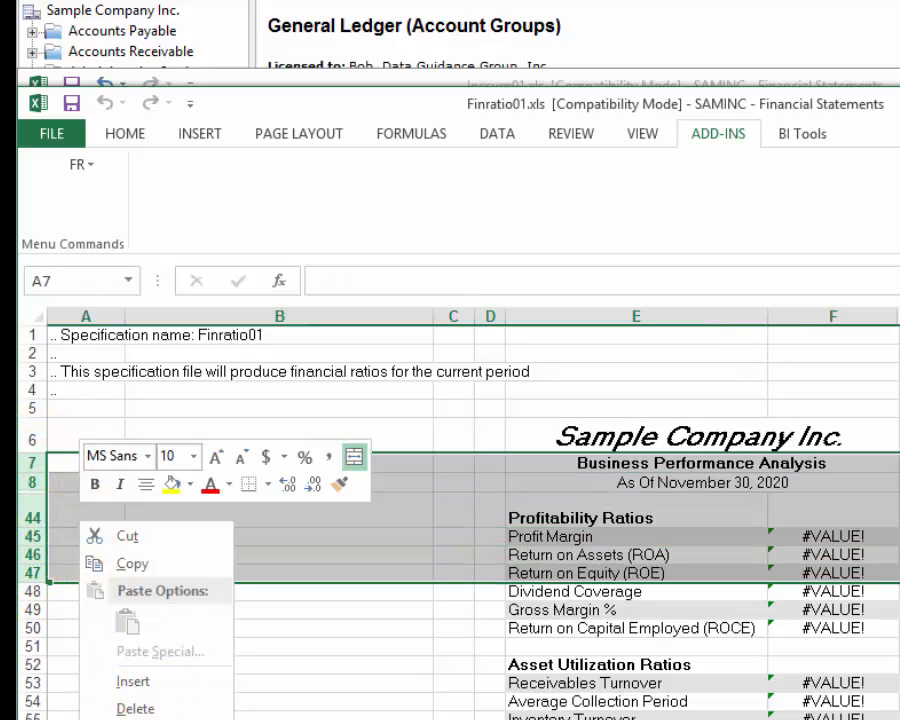
left_click(140, 719)
left_click(140, 719)
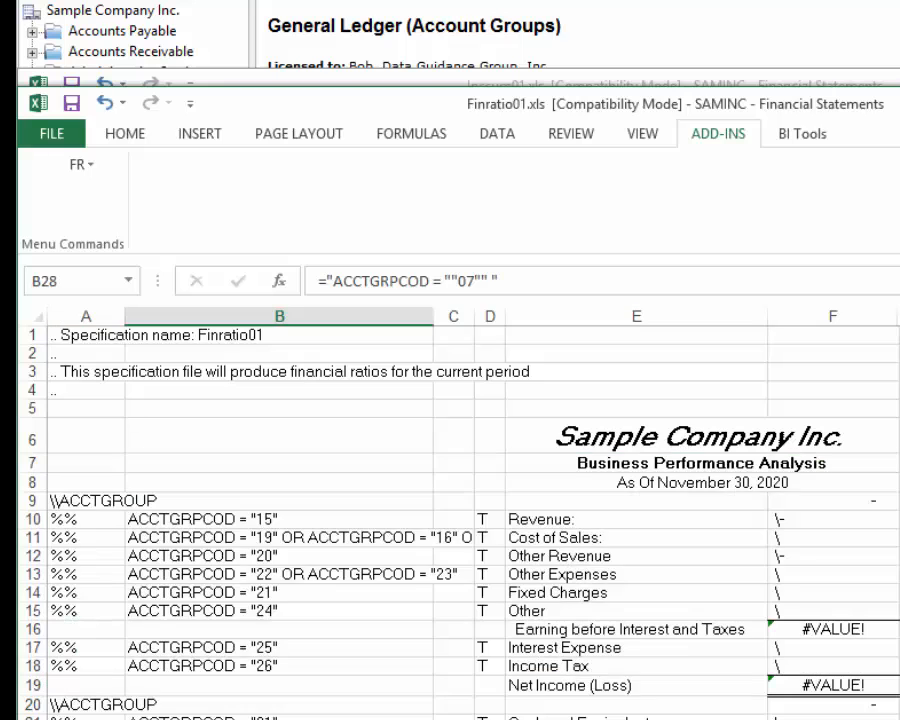
left_click(236, 520)
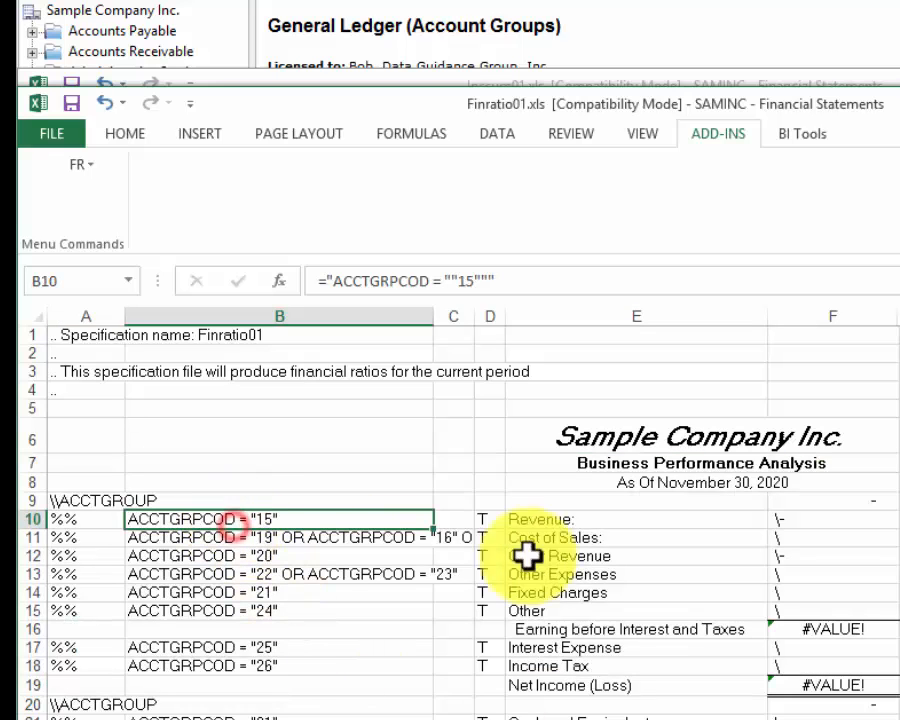
Examine the account group criteria in column B of Finratio01.xls, from the Revenue row down past Total Shareholders' Equity
key("Down")
key("Down")
key("Down")
key("Down")
key("Down")
key("Down")
key("Down")
key("Down")
key("Down")
key("Down")
key("Down")
key("Down")
key("Down")
key("Down")
key("Down")
key("Down")
key("Down")
key("Down")
key("Down")
key("Down")
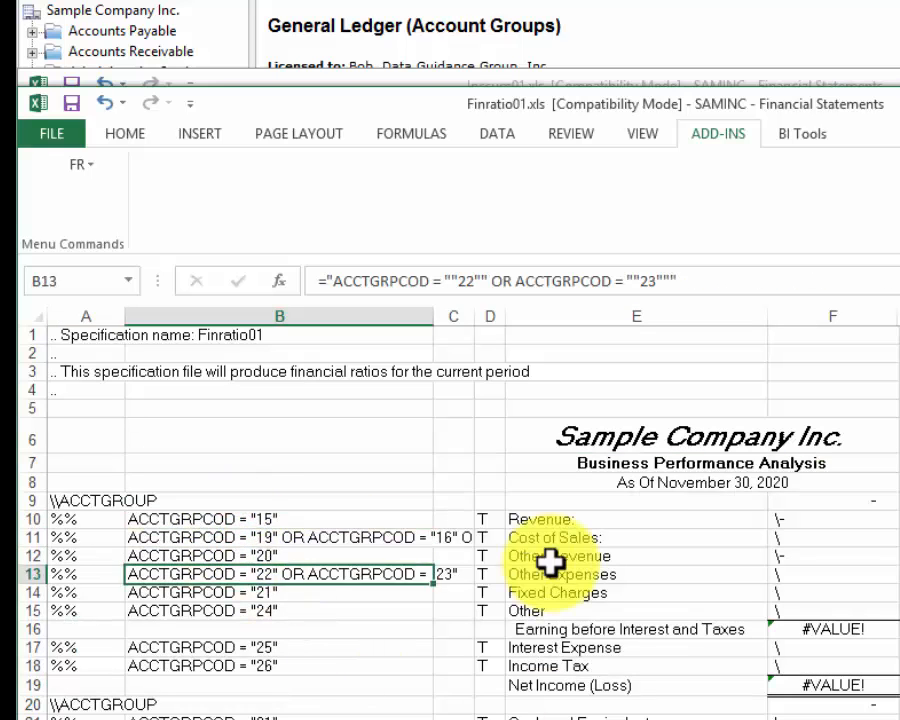
key("Down")
key("Down")
key("Down")
key("Down")
key("Down")
key("Down")
key("Down")
key("Down")
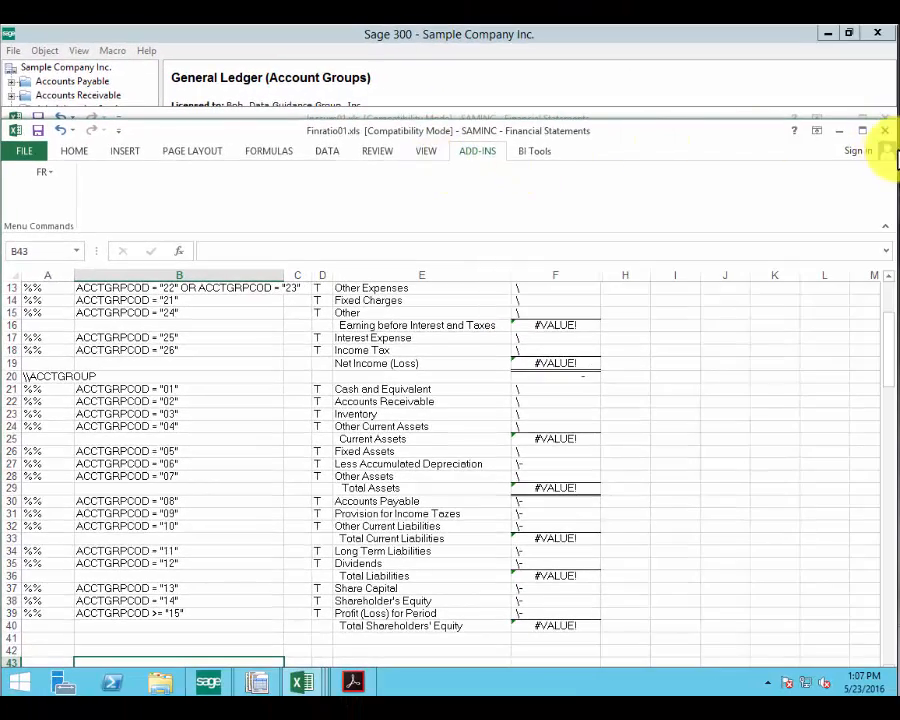
Close Finratio01.xls without saving its changes and also close the Incsum01.xls specification
left_click(24, 153)
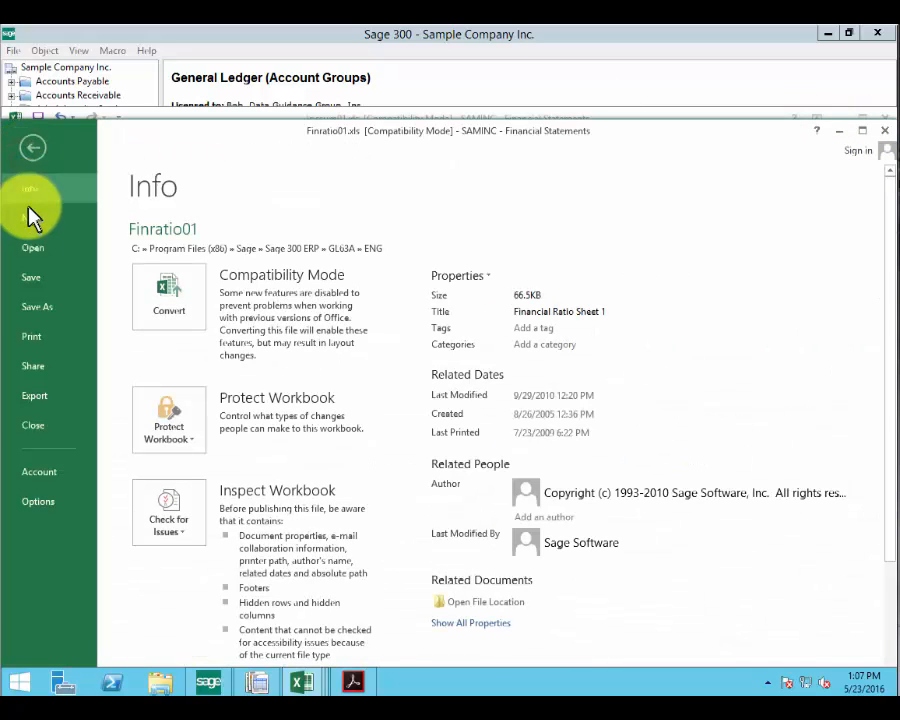
left_click(40, 428)
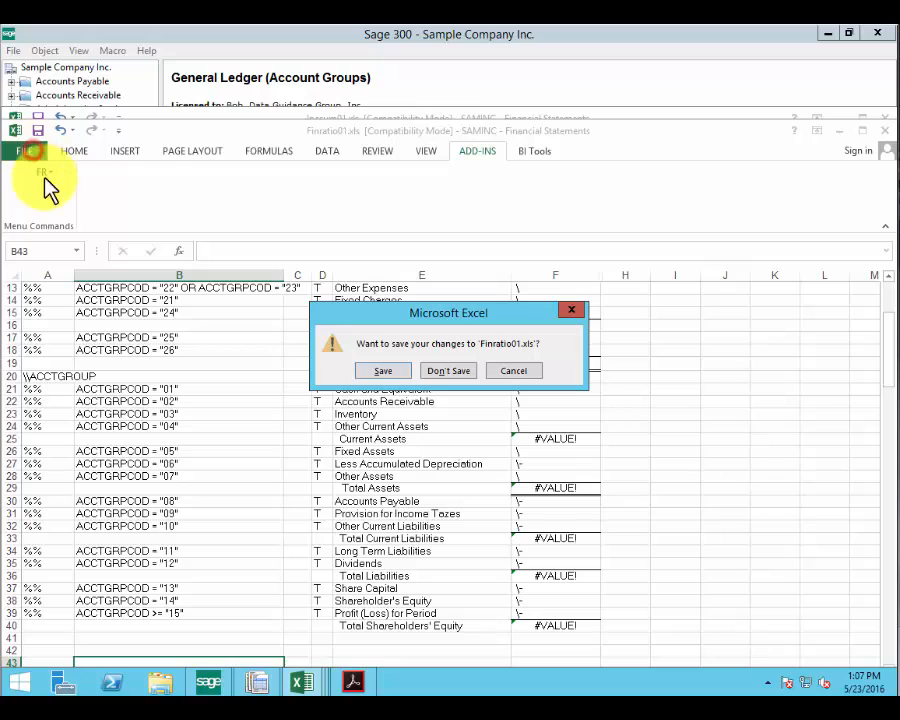
left_click(458, 372)
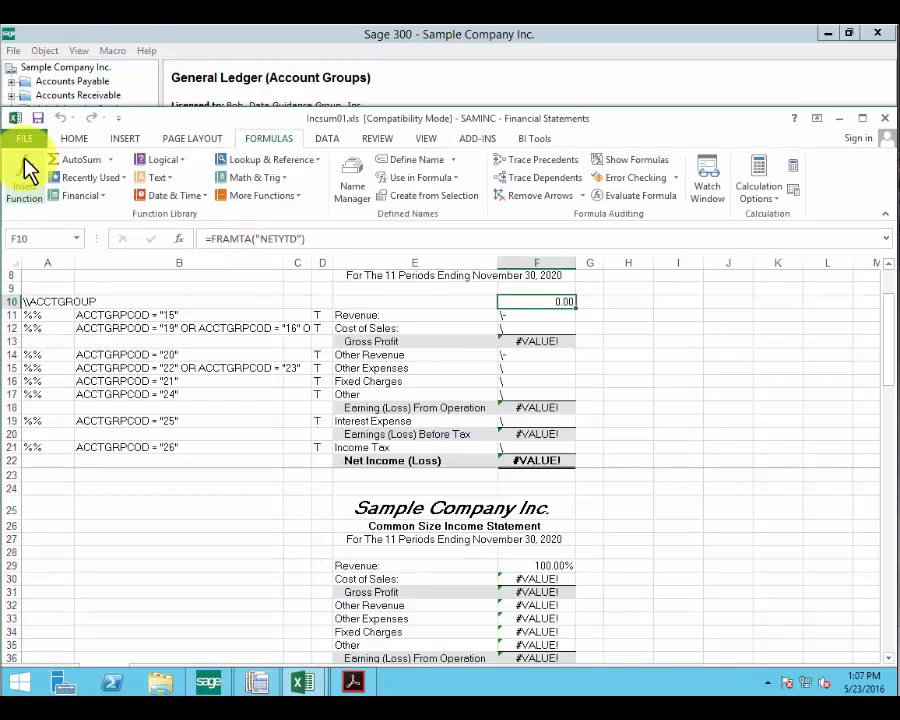
left_click(22, 137)
left_click(33, 412)
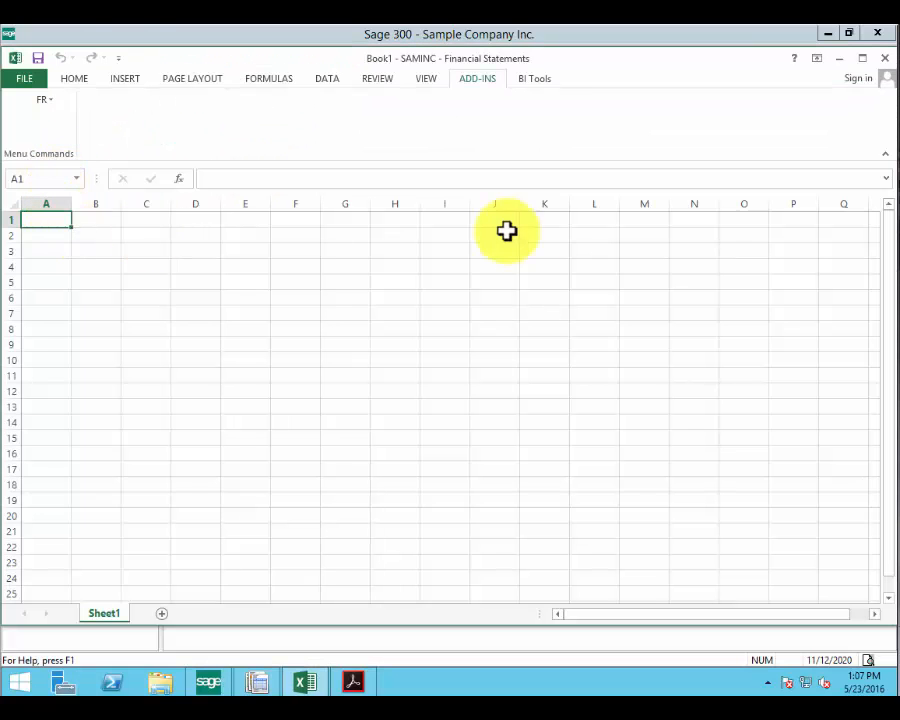
Open FR Paste for cell A1 of the blank workbook and choose the FRAMTA function with the field NETLQ (Net Last Quarter)
left_click(40, 99)
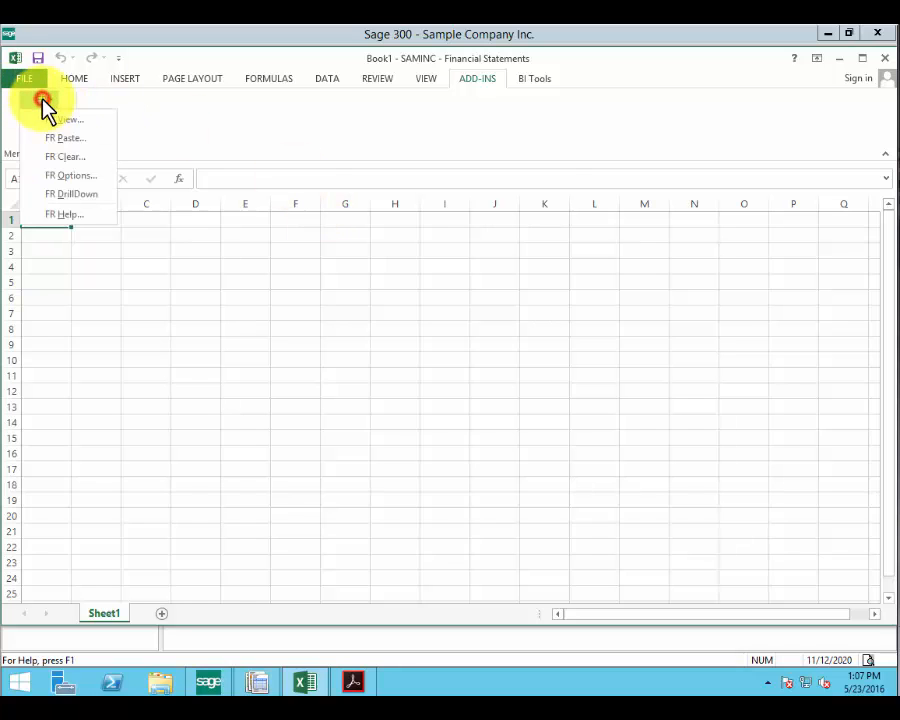
left_click(56, 137)
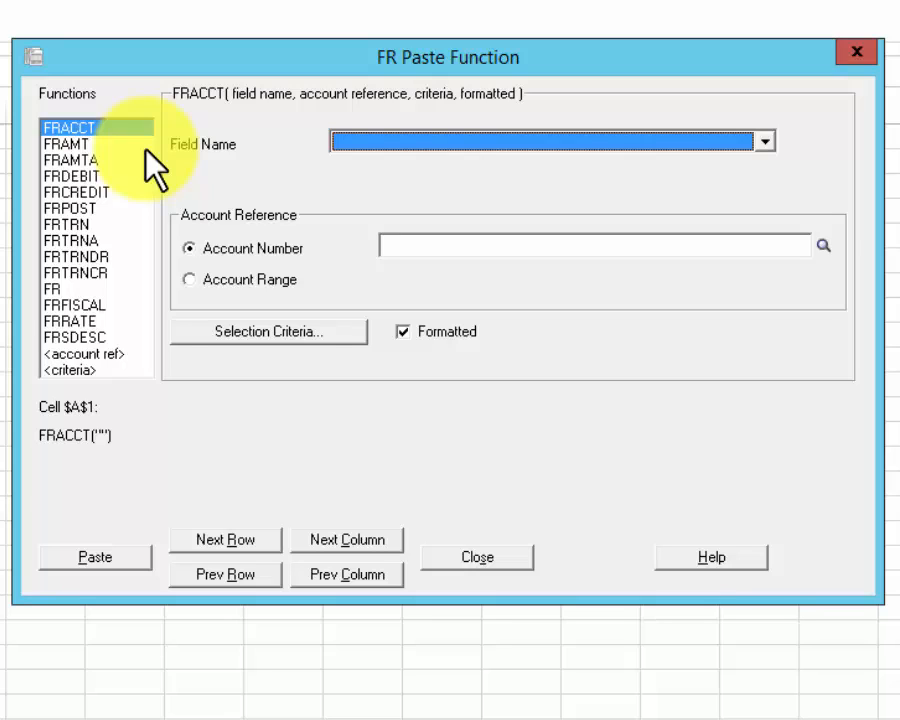
left_click(72, 162)
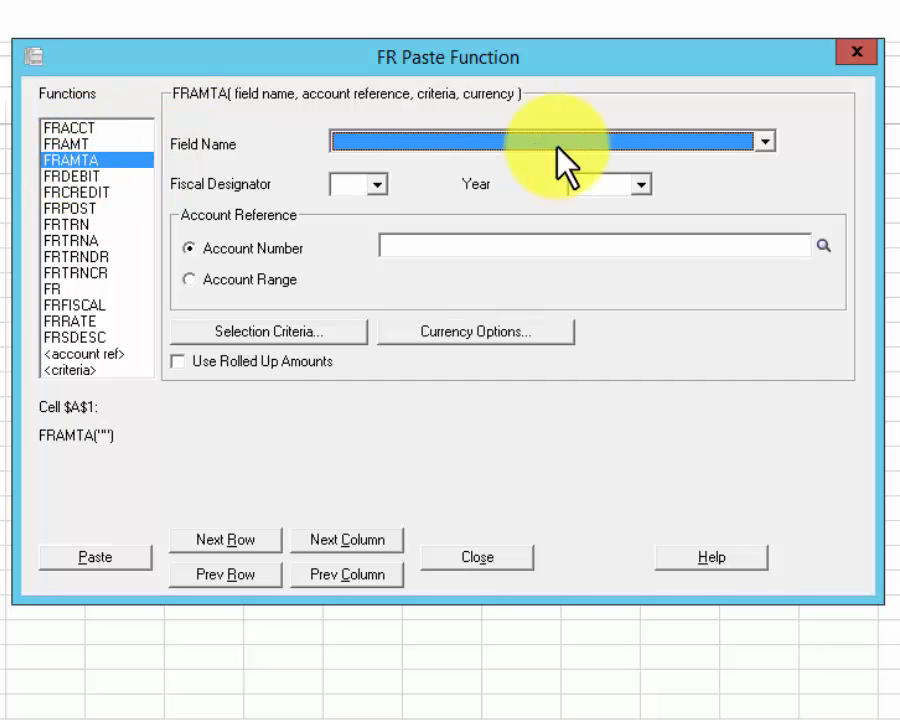
left_click(766, 145)
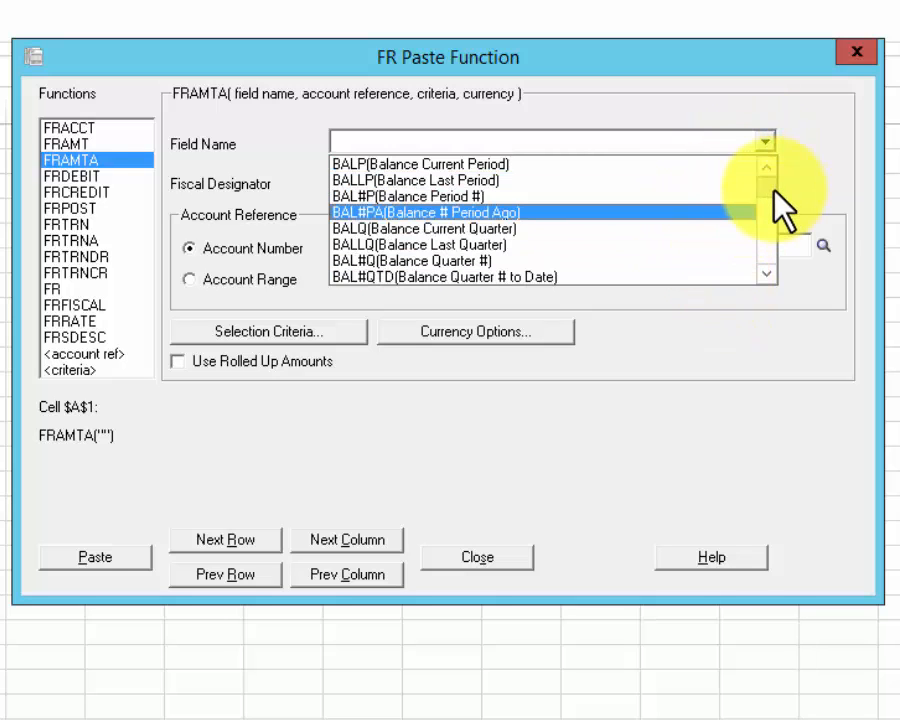
mouse_move(770, 192)
left_mouse_down()
mouse_move(768, 245)
mouse_move(766, 180)
left_mouse_up()
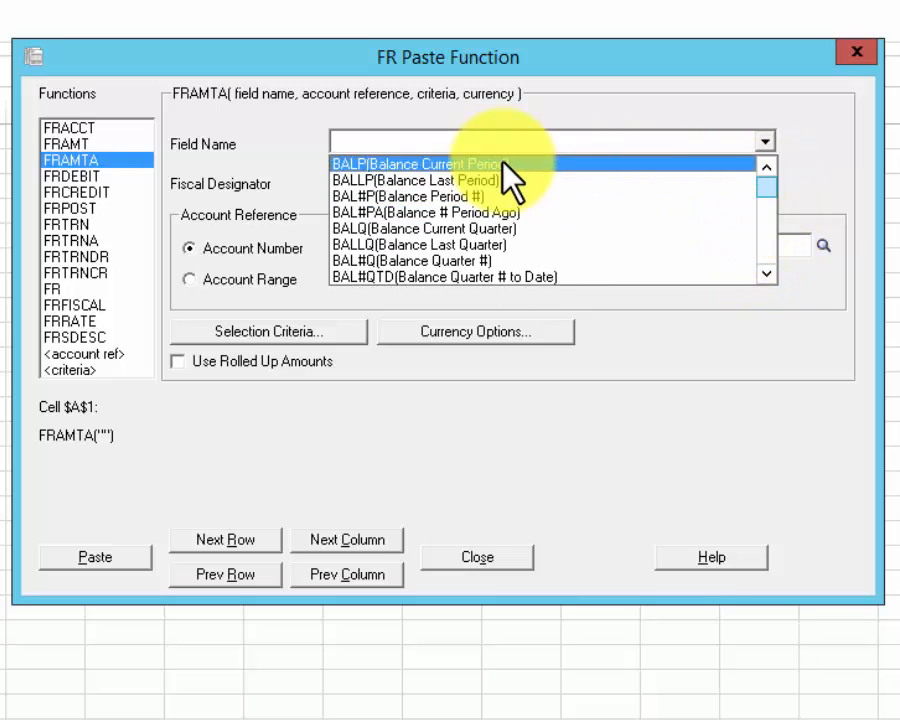
left_click(766, 271)
left_click_drag(768, 276, 768, 278)
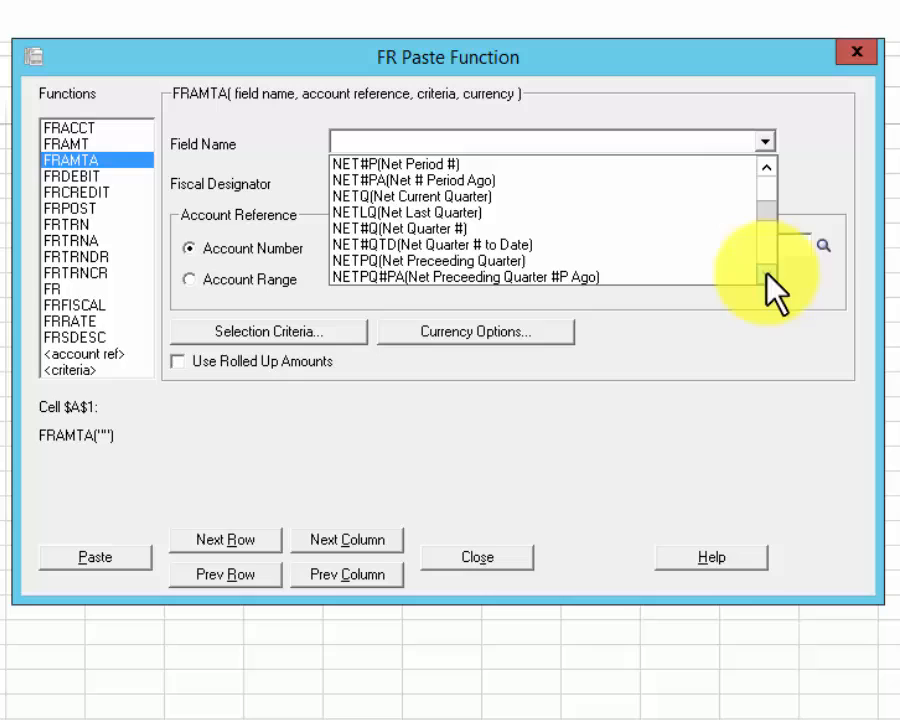
left_click(622, 213)
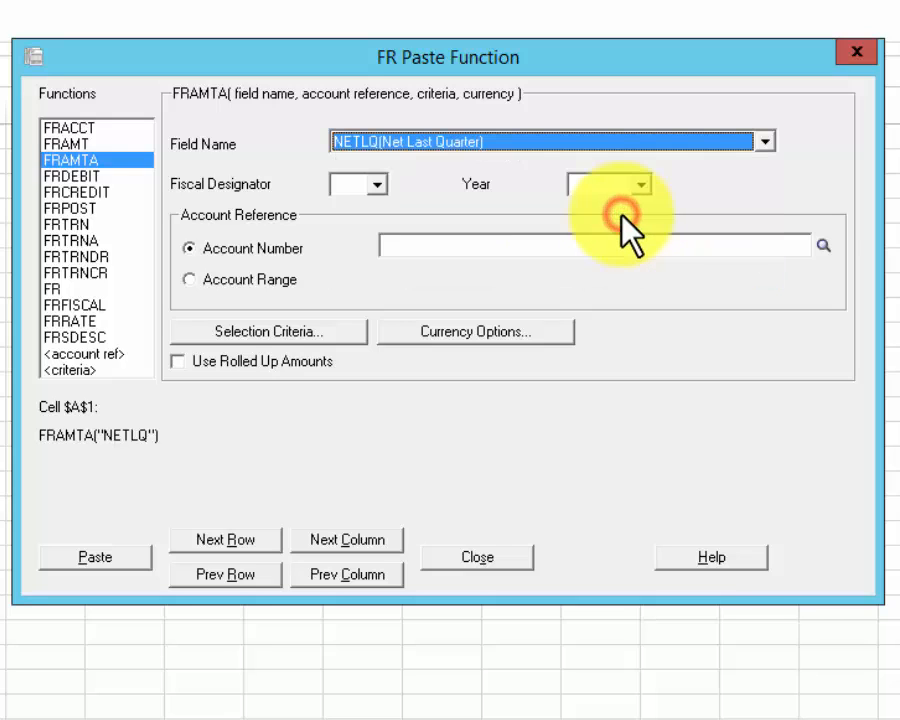
Leave the fiscal designator blank, pick ledger account 1021 as the account reference, and paste the FRAMTA formula into cell A1
left_click(376, 186)
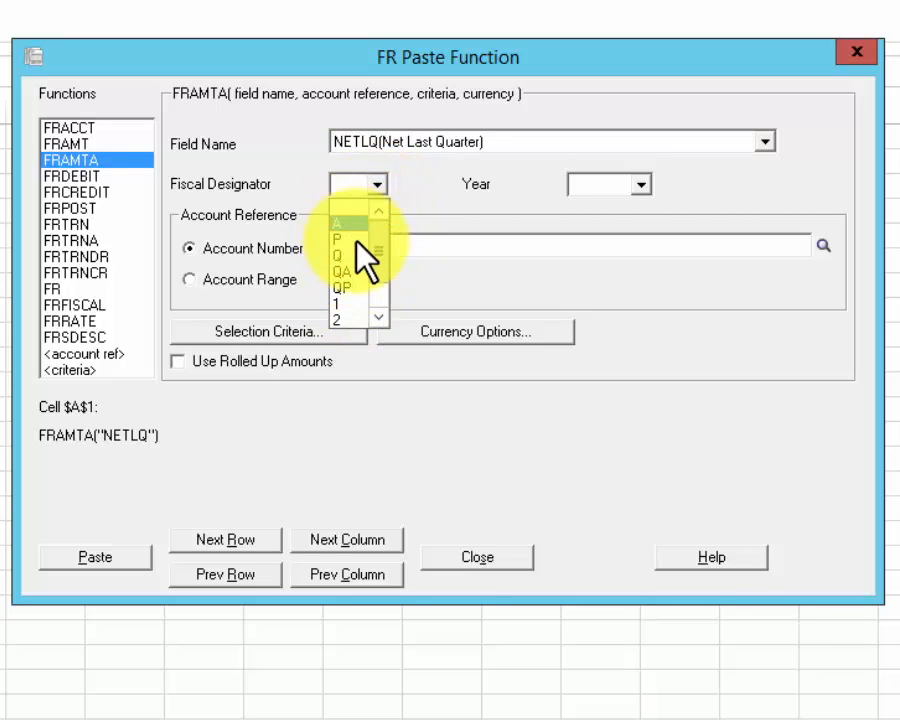
left_click(456, 215)
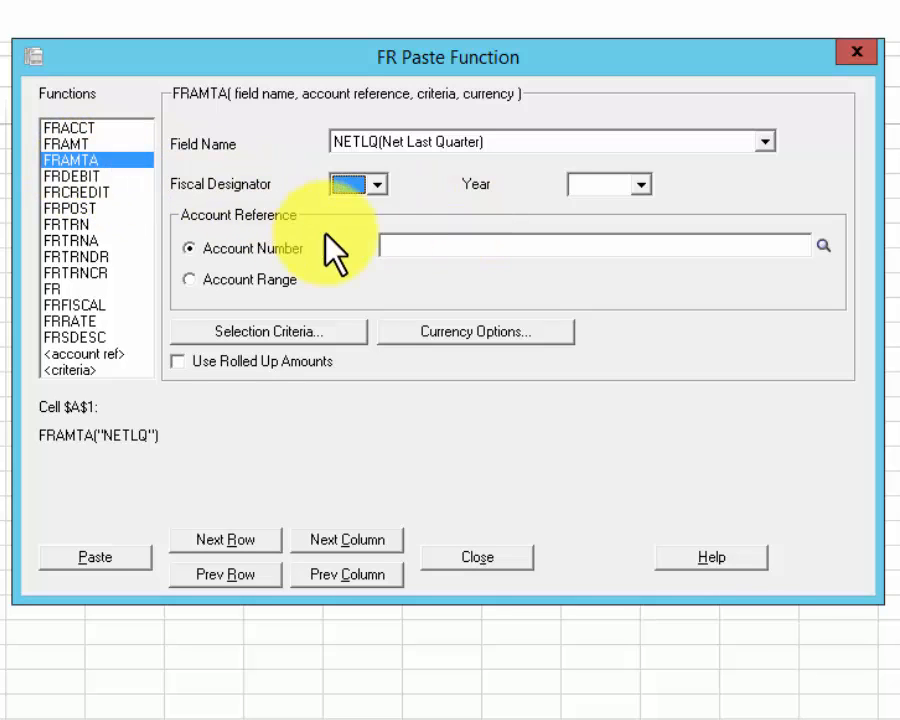
left_click(823, 245)
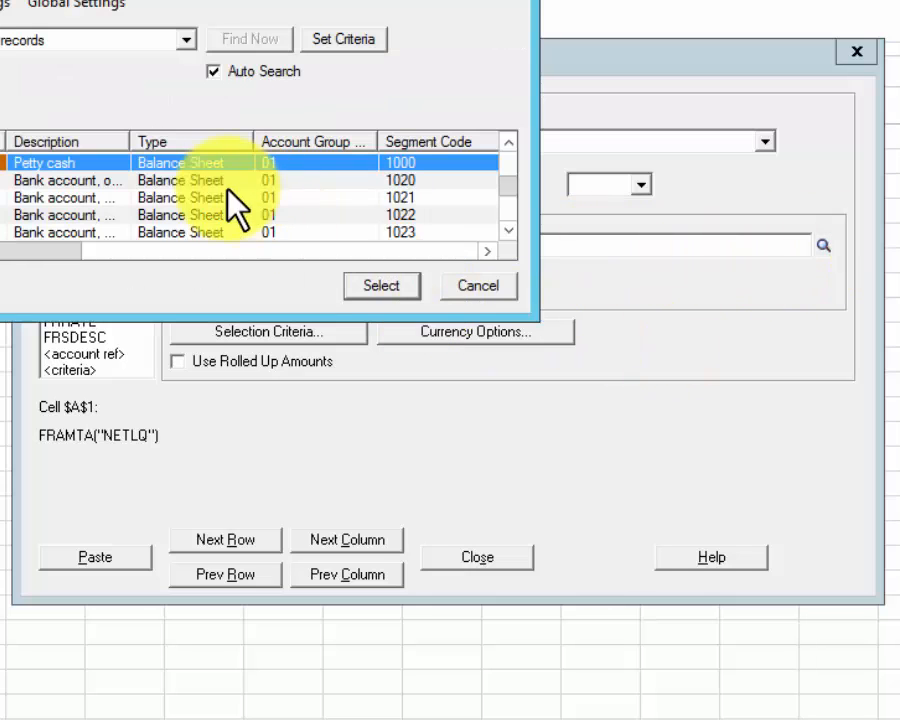
left_click(215, 197)
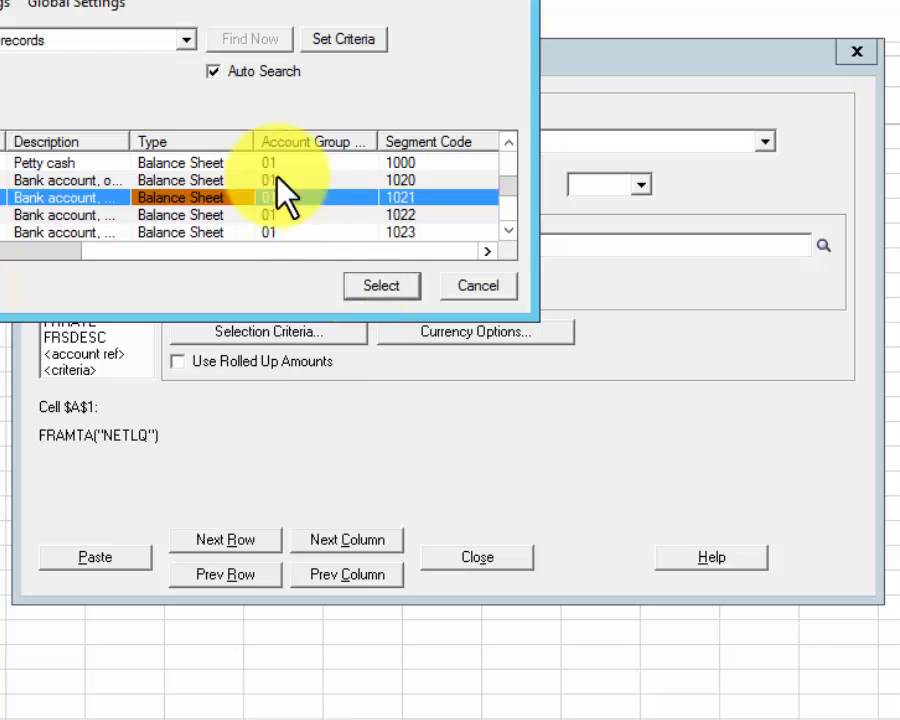
left_click(48, 162)
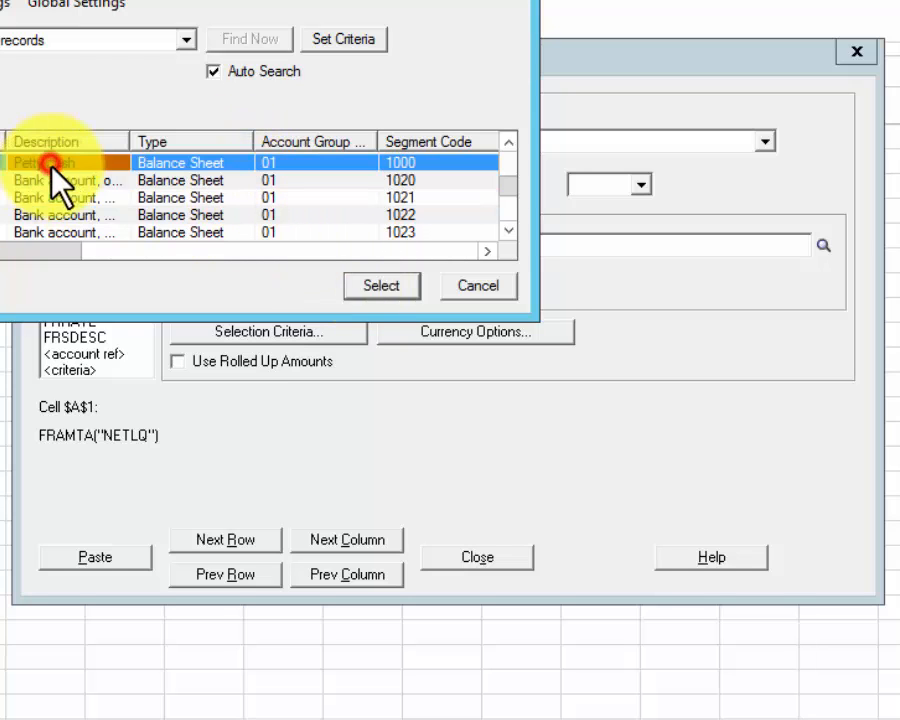
double_click(95, 197)
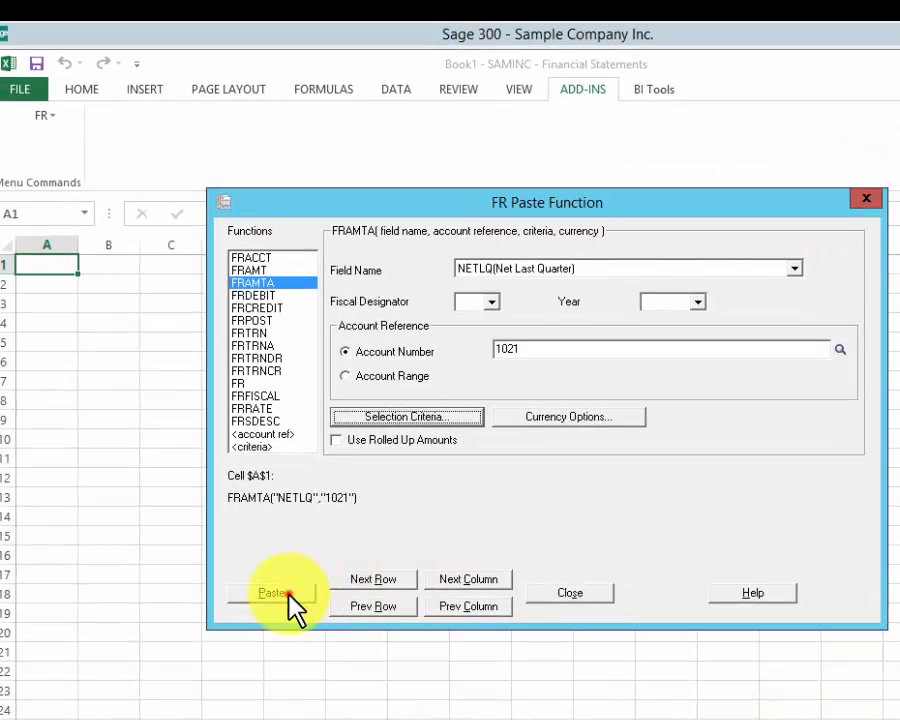
left_click(190, 575)
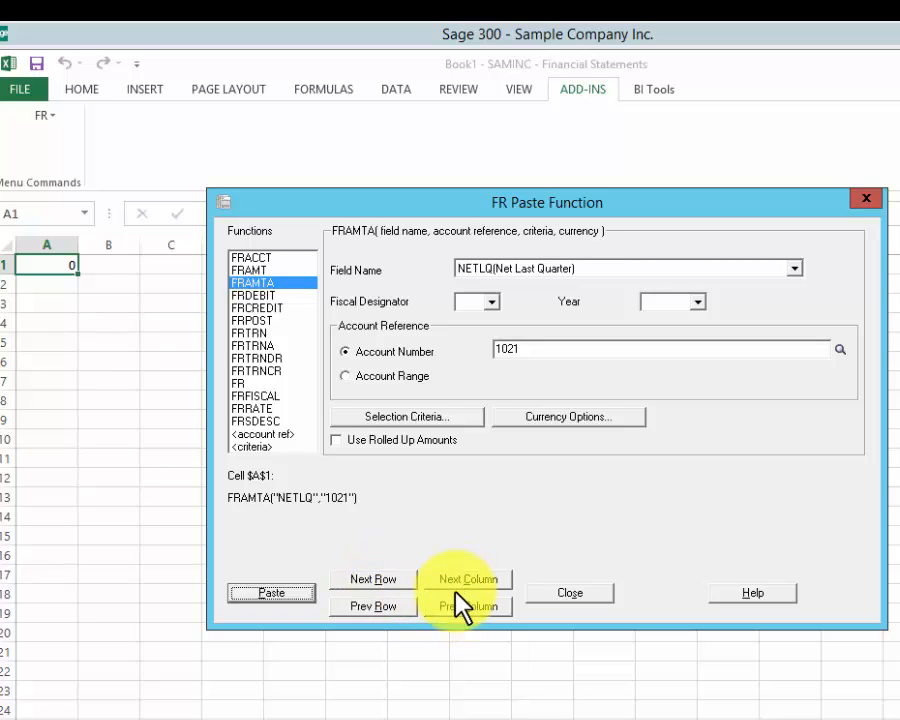
Paste the FRAMTA net last quarter formula for ledger account 1022 into cell A2
left_click(374, 580)
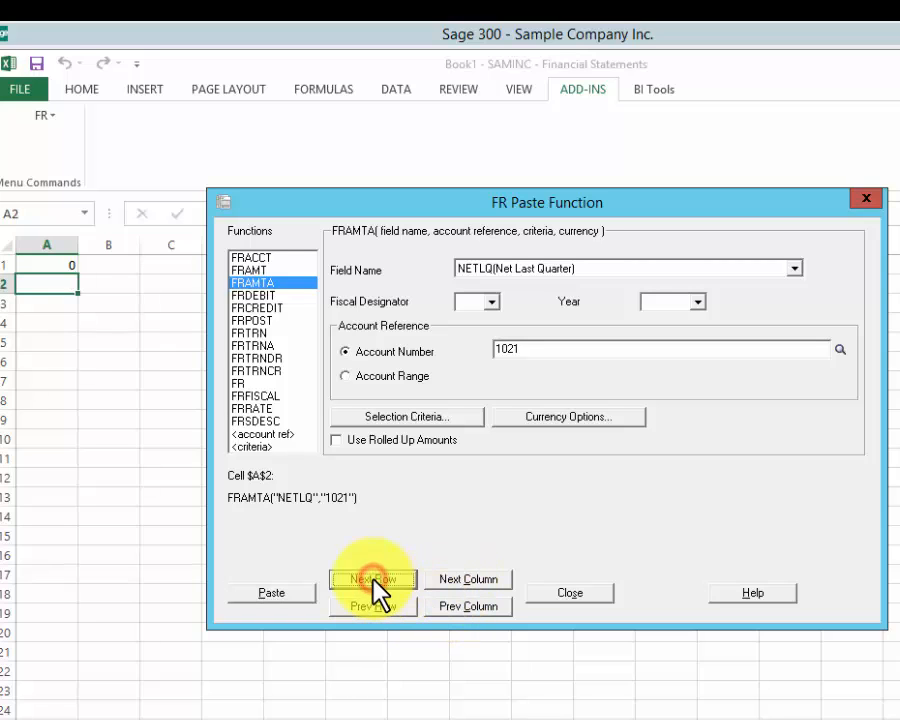
double_click(836, 347)
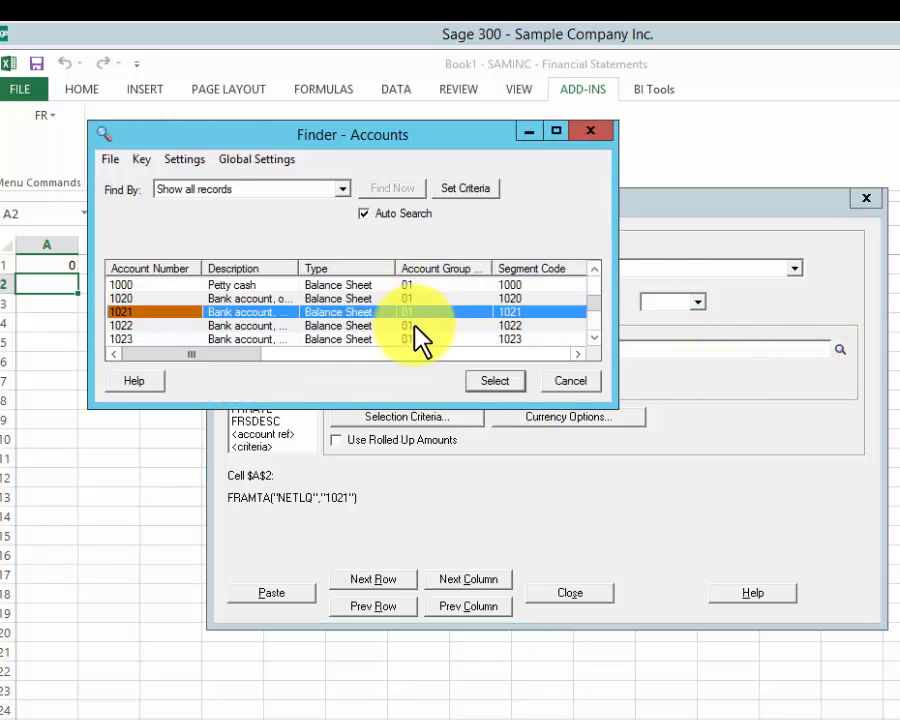
left_click(413, 325)
left_click(493, 380)
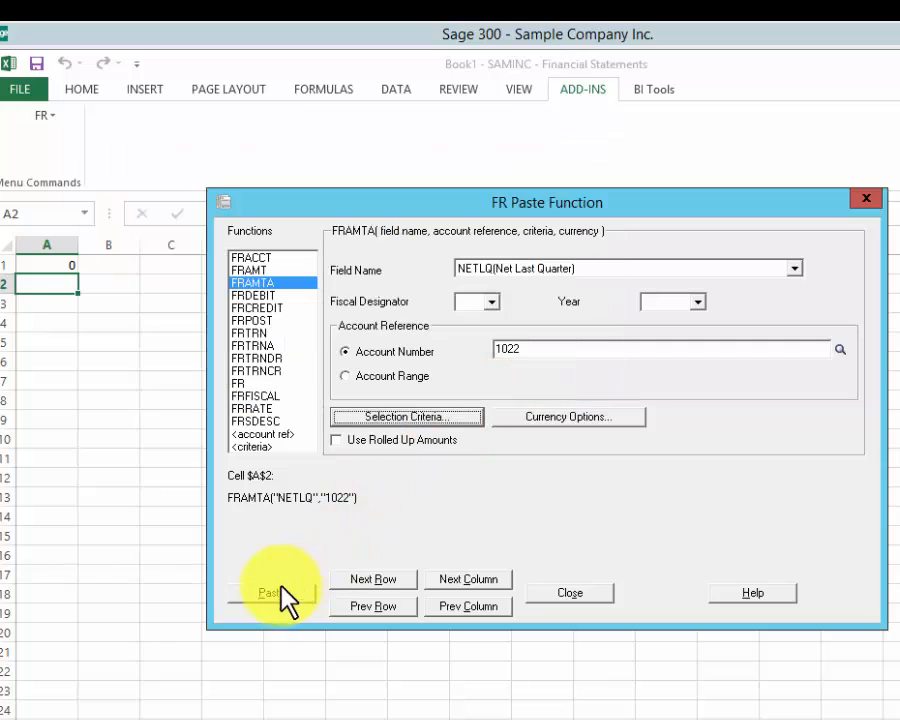
left_click(278, 593)
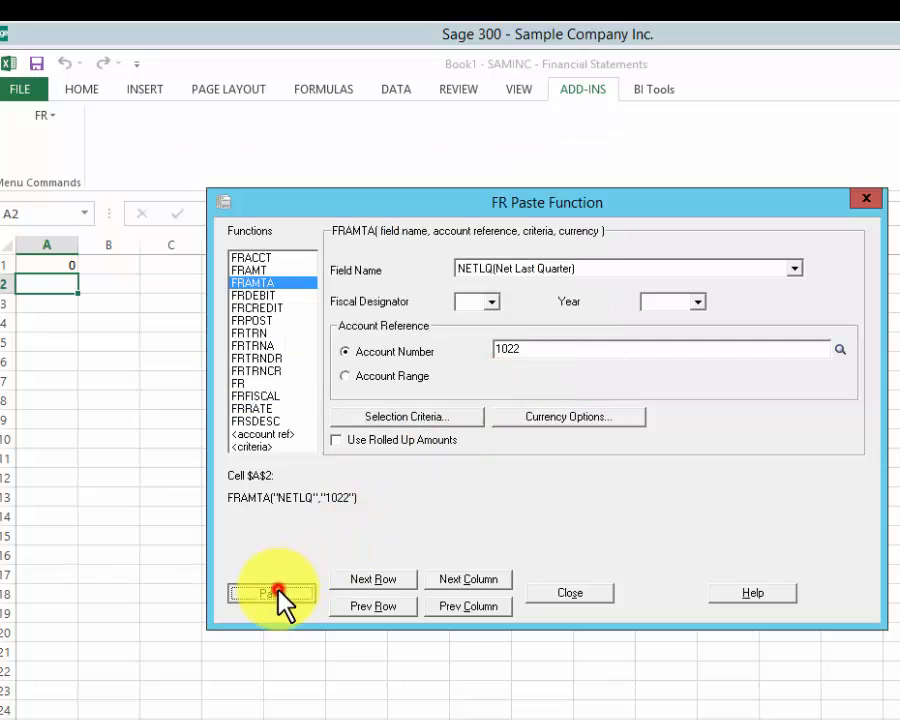
Paste a FRACCT formula with the field ACCTDESC (Description) for ledger account 1021 into cell A3
left_click(377, 579)
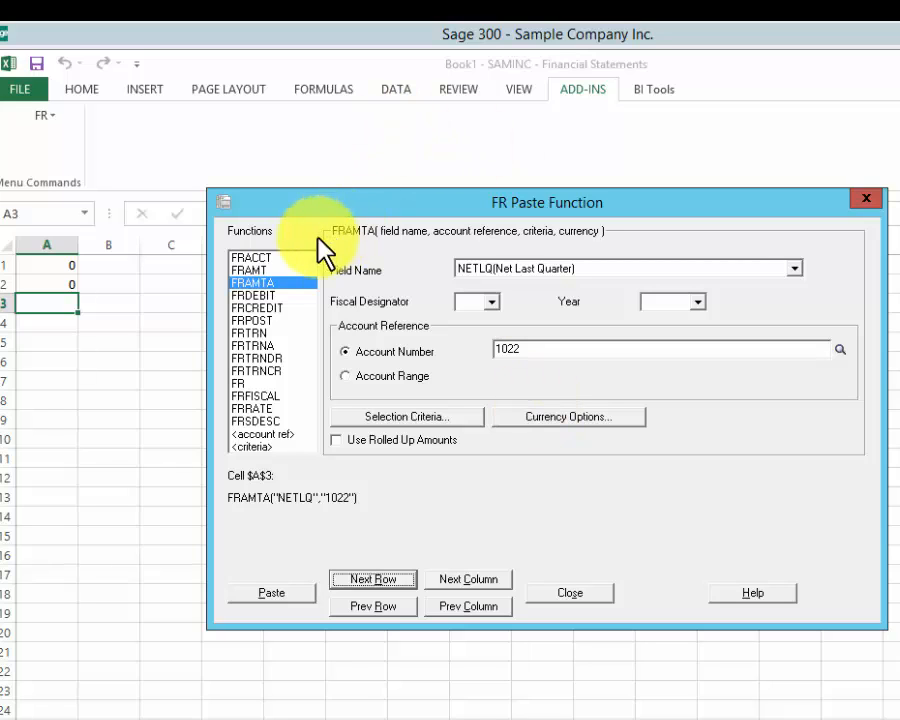
left_click(283, 259)
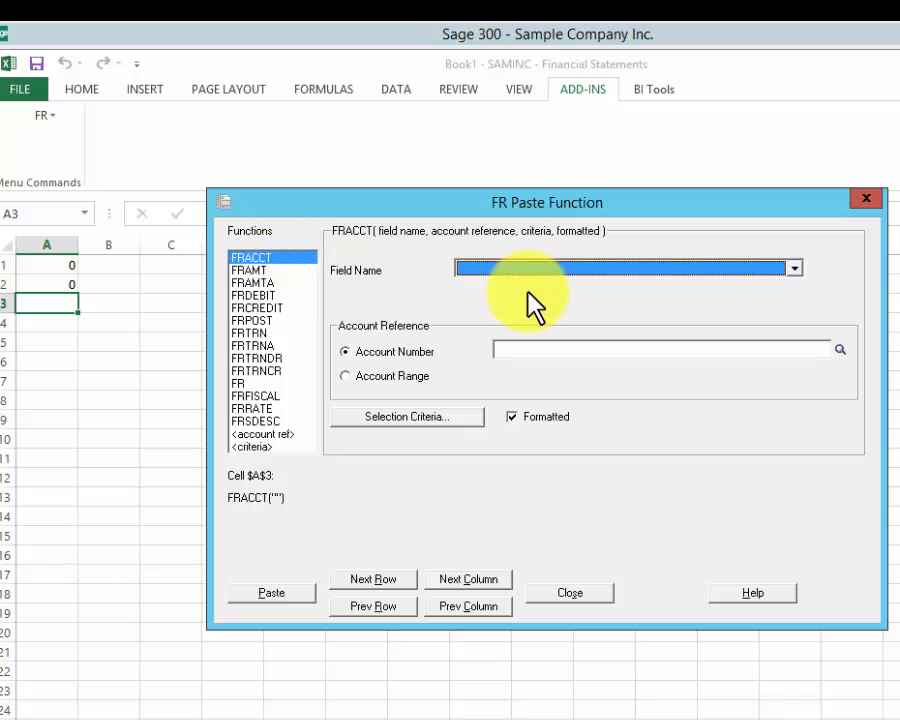
left_click(794, 268)
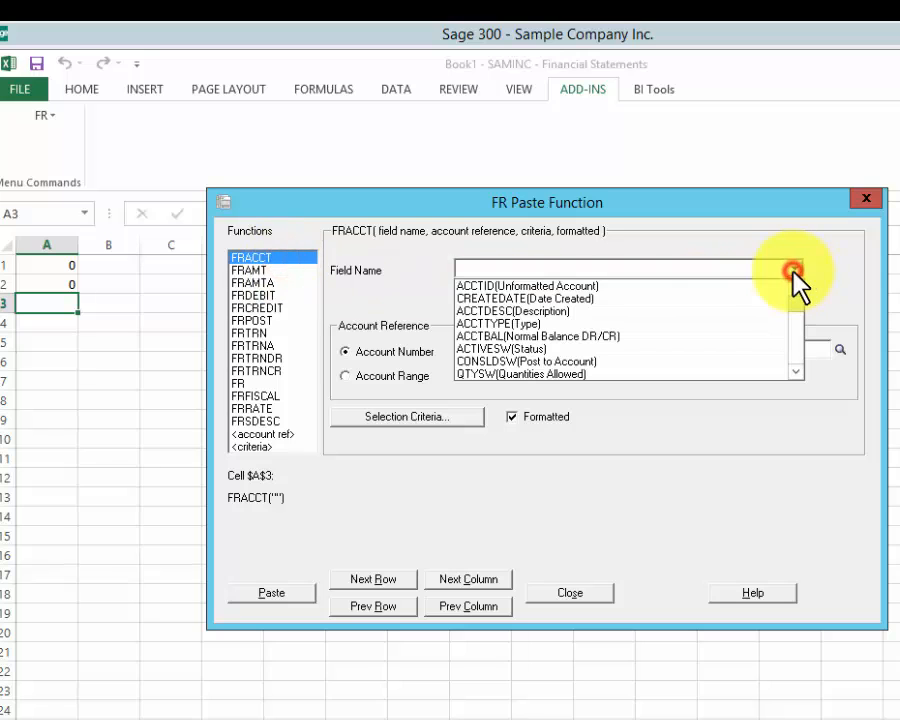
left_click(712, 311)
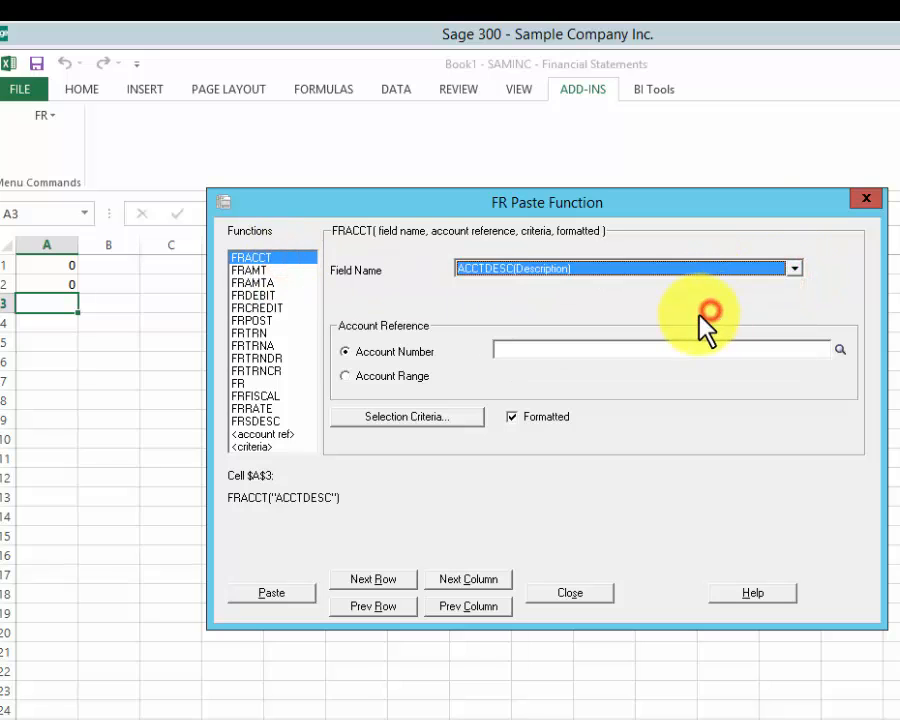
left_click(515, 350)
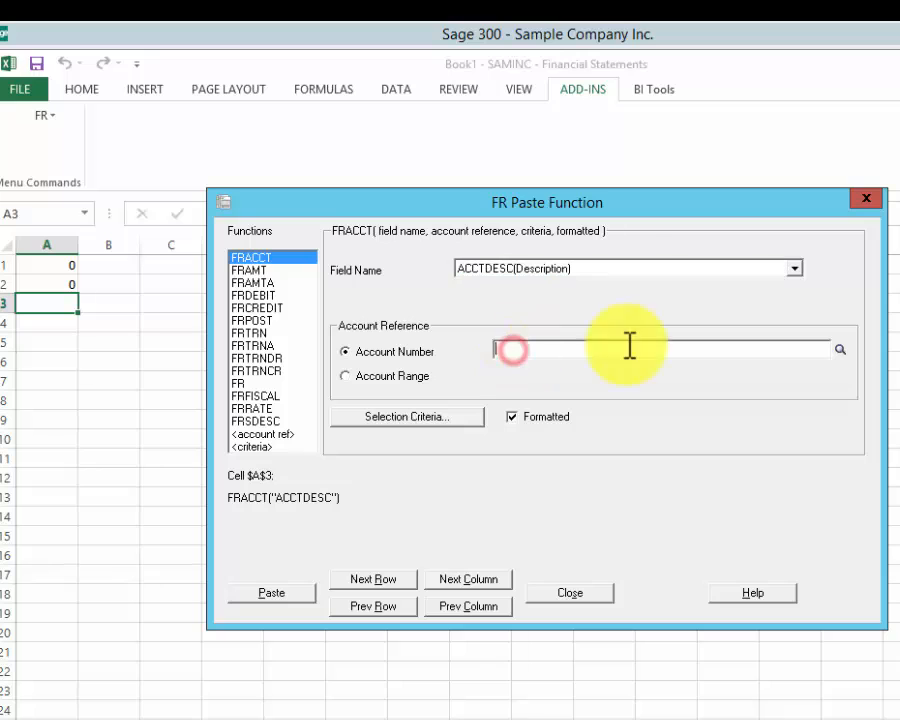
left_click(839, 349)
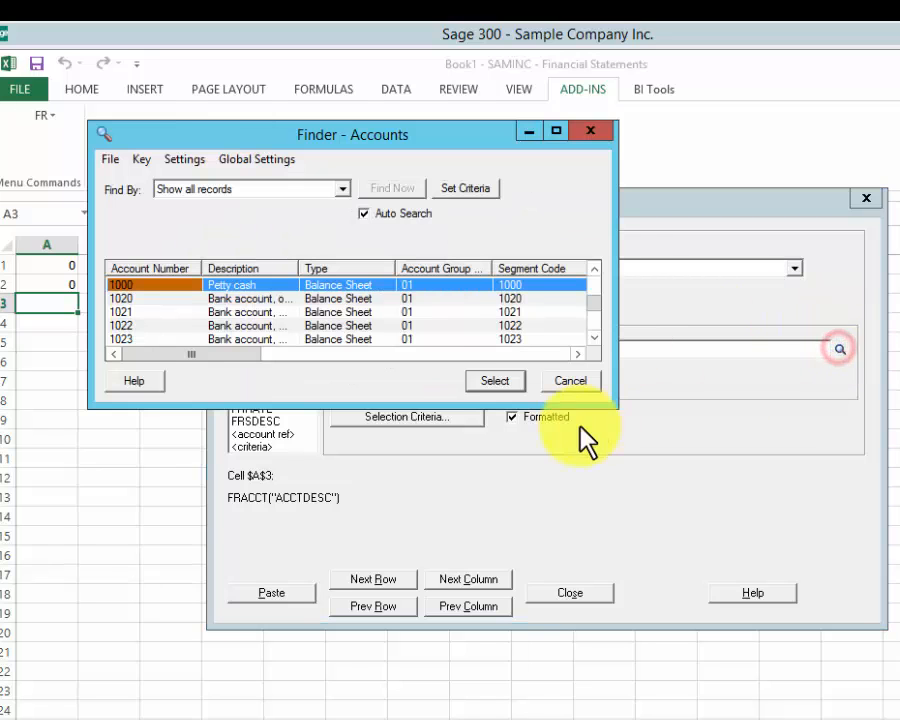
left_click(363, 311)
left_click(496, 381)
left_click(290, 592)
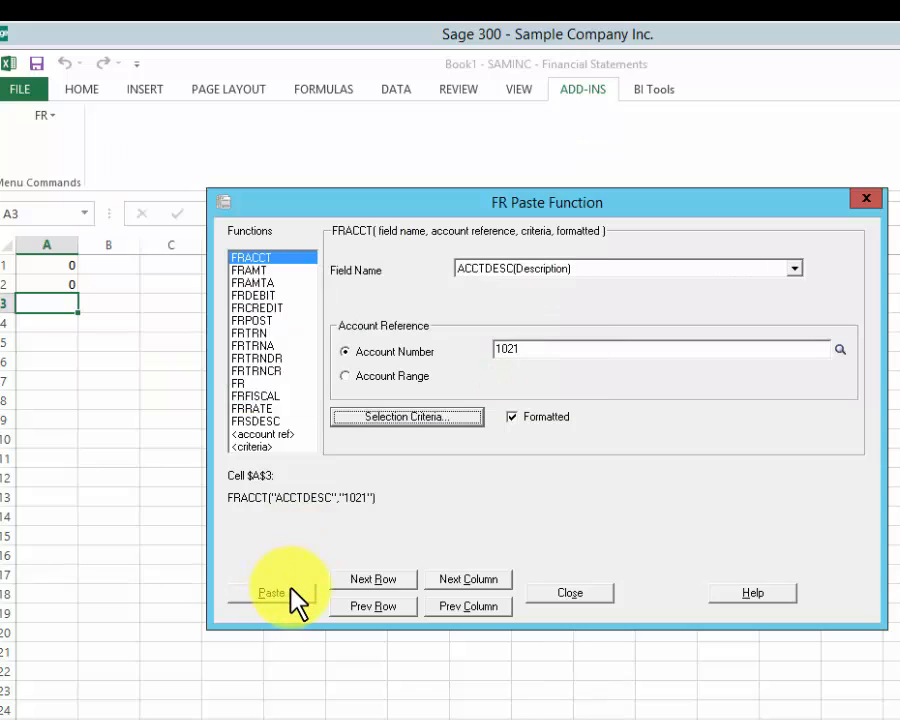
Paste the FRACCT account description formula for ledger account 1022 into cell A4 and close FR Paste
left_click(373, 580)
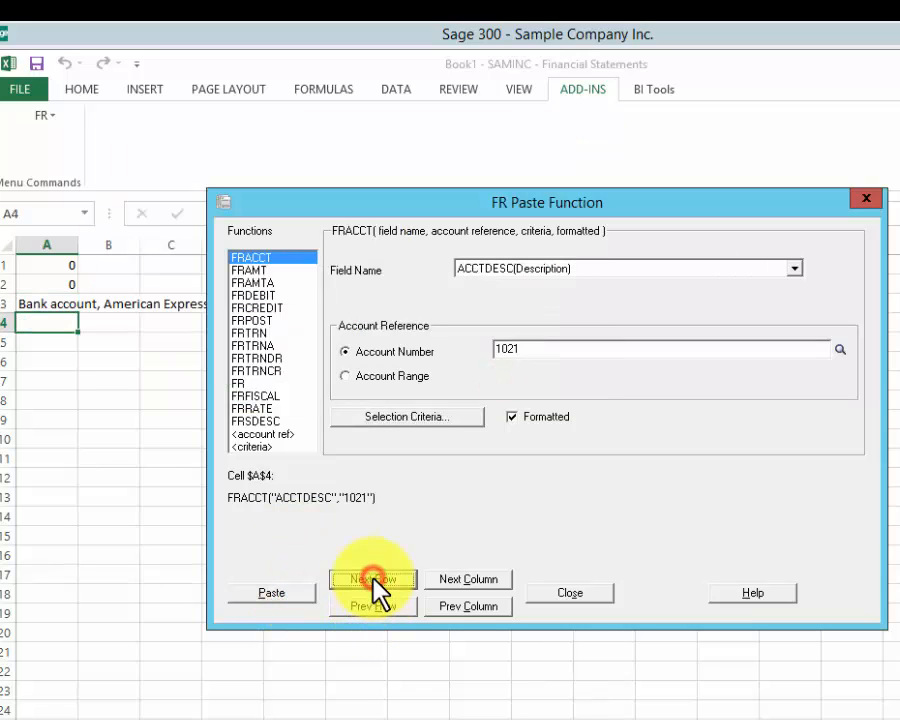
left_click(839, 349)
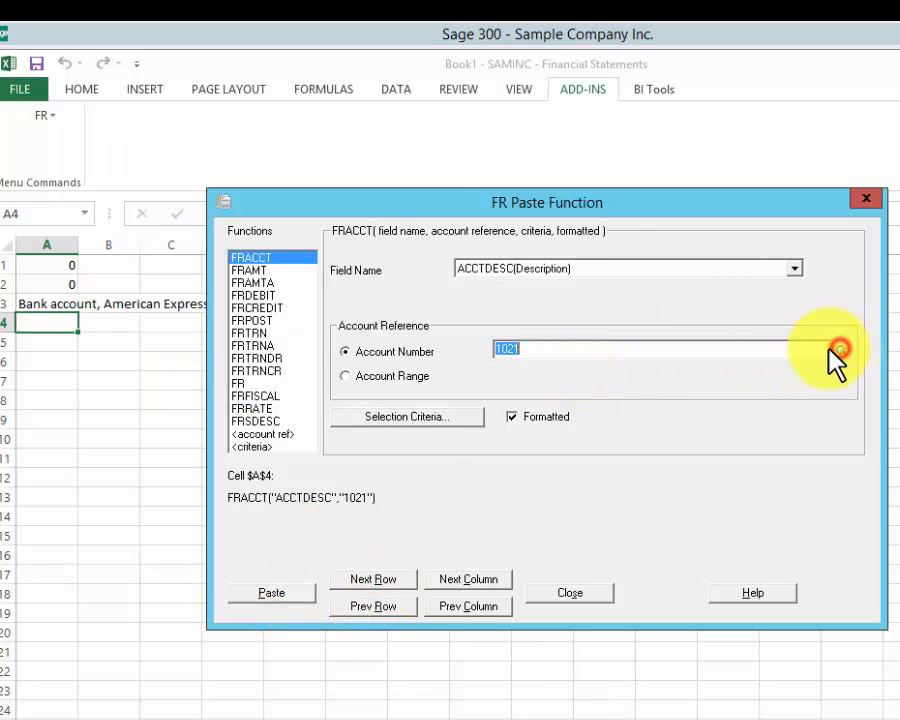
left_click(368, 326)
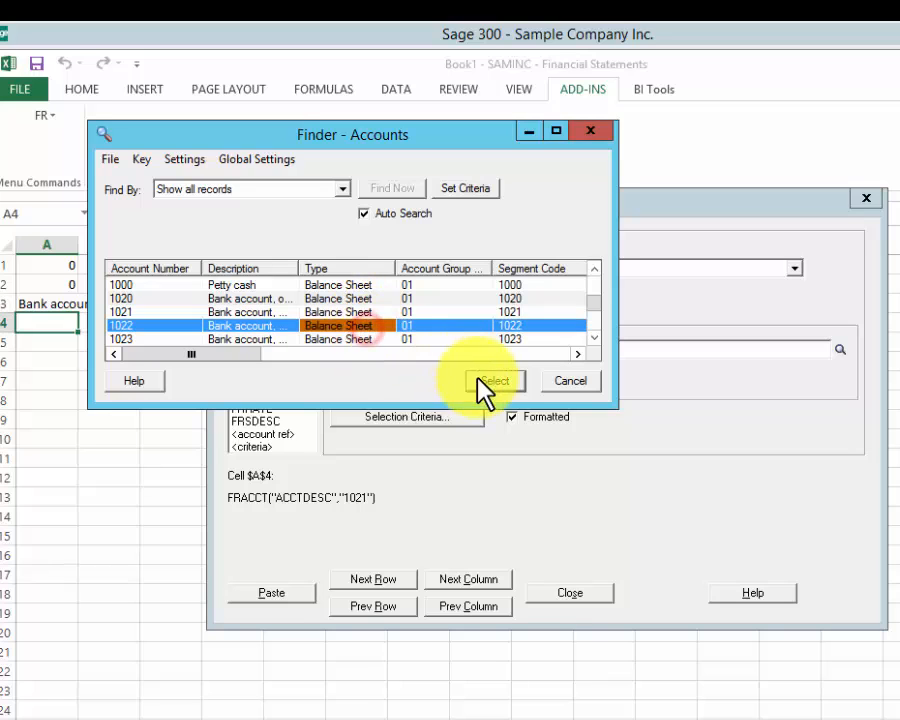
left_click(490, 382)
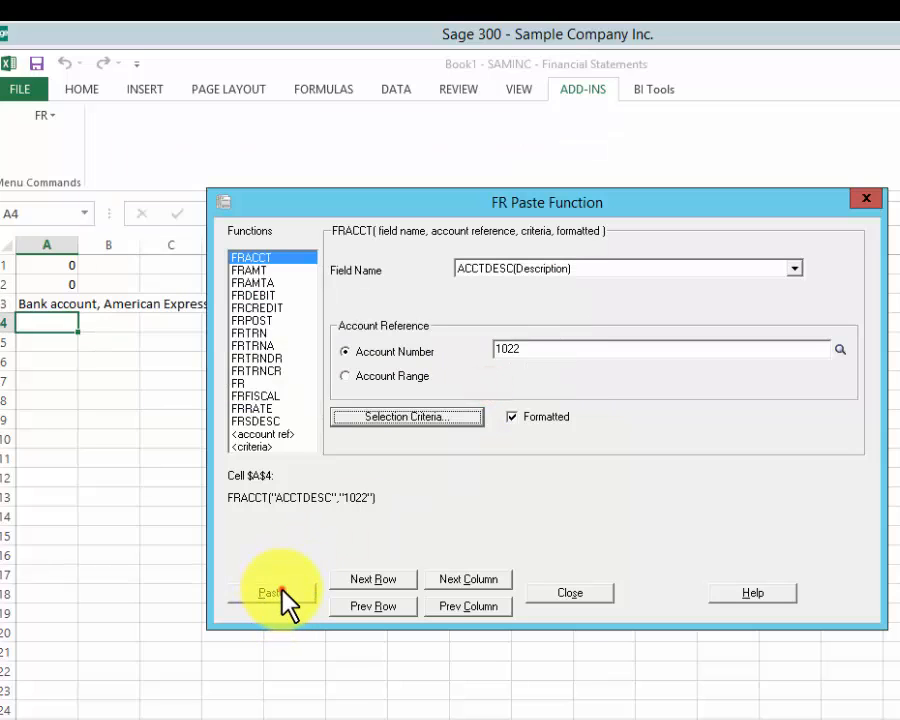
left_click(283, 598)
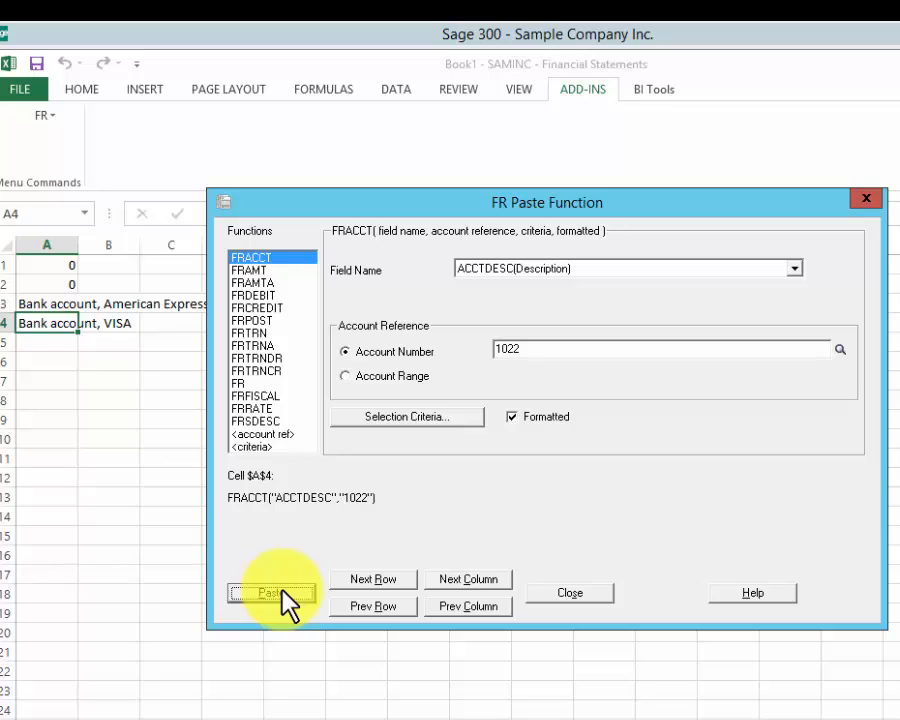
left_click(572, 594)
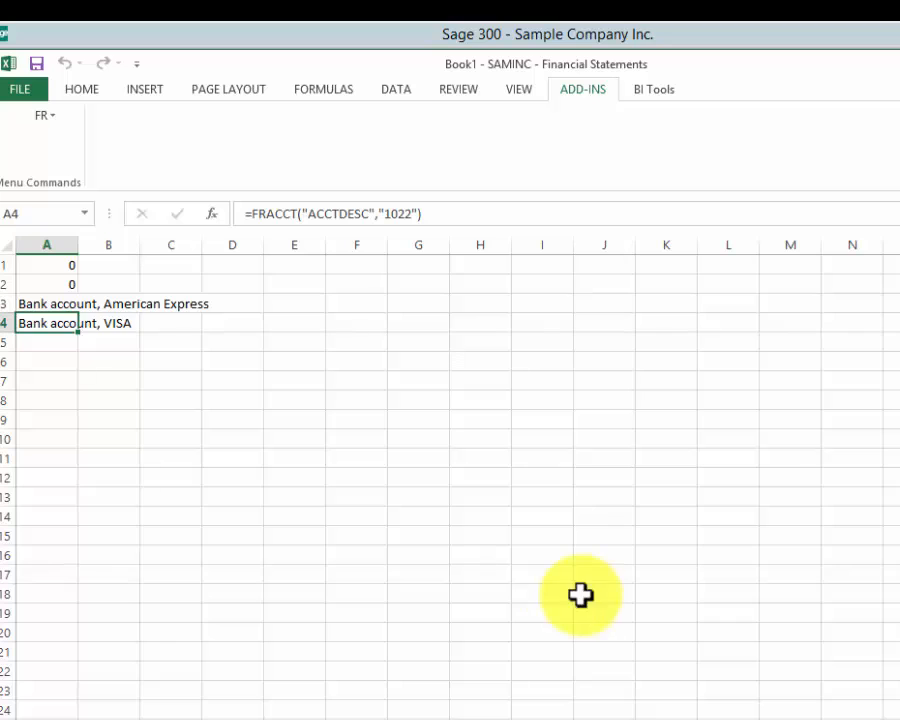
From cell A6, view the FR Clear prompt without clearing the report range, and review the opening balance settings in FR Options
left_click(47, 362)
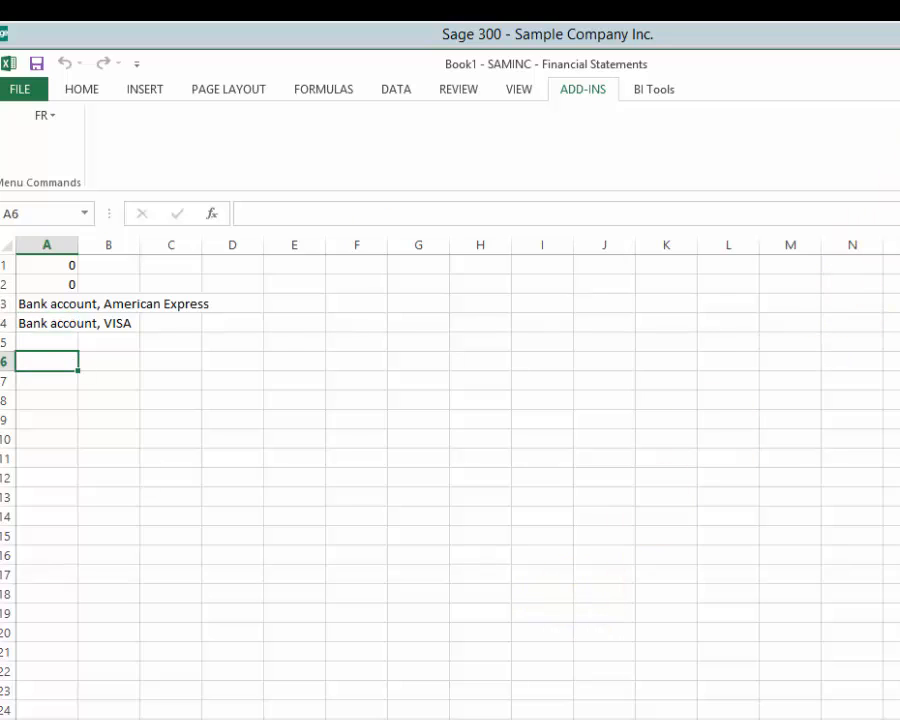
left_click(40, 115)
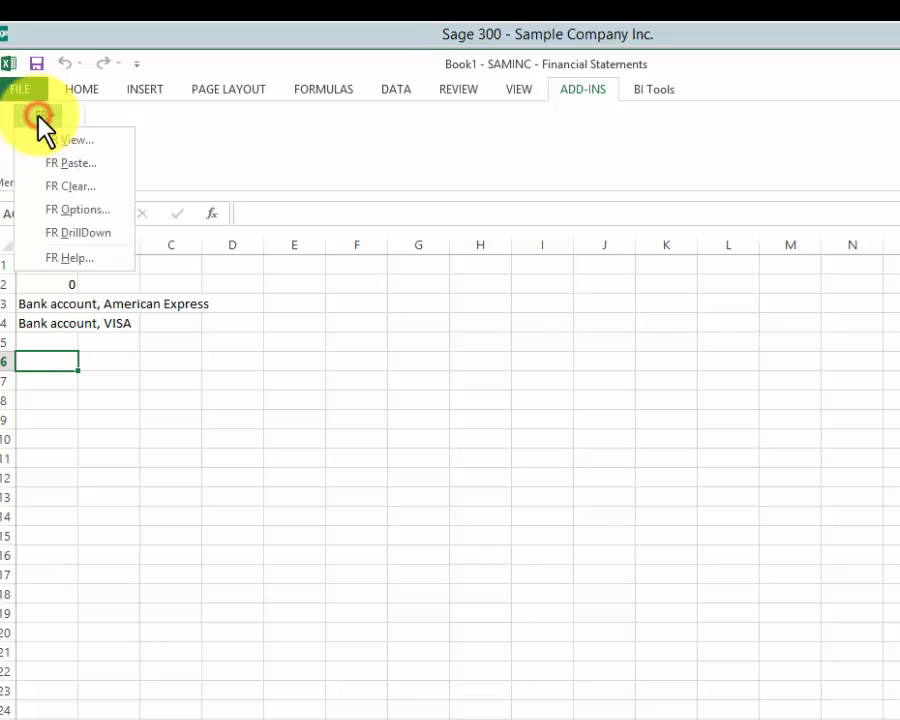
left_click(58, 190)
left_click(568, 497)
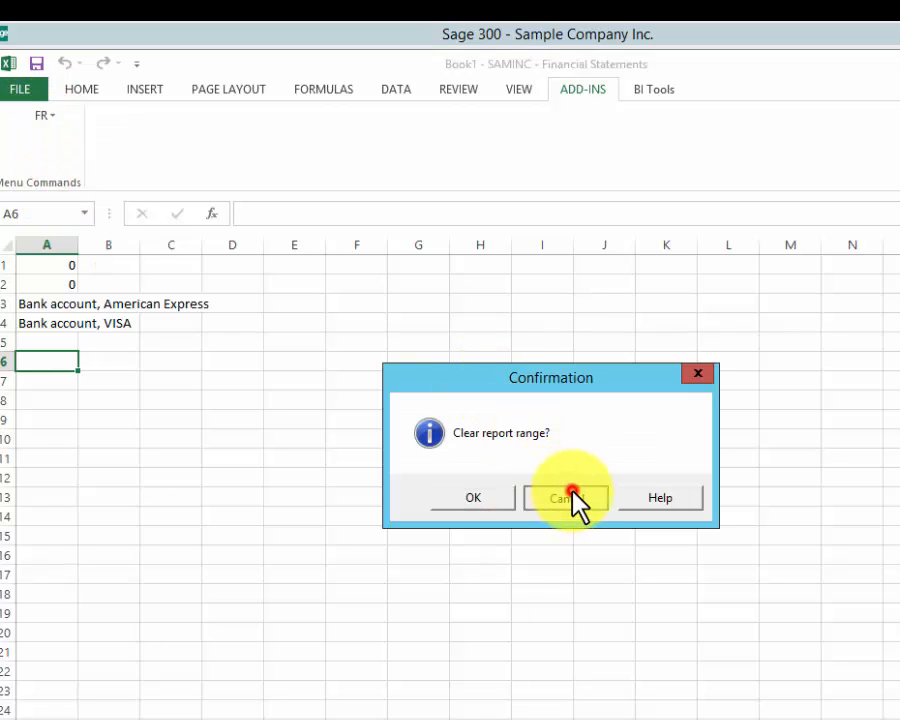
left_click(43, 114)
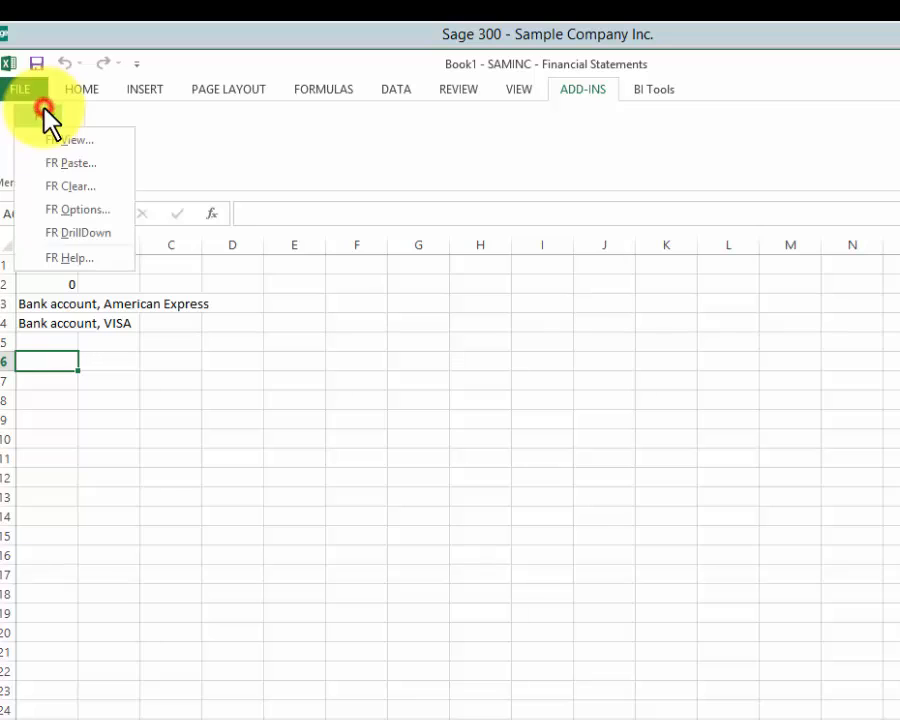
left_click(60, 209)
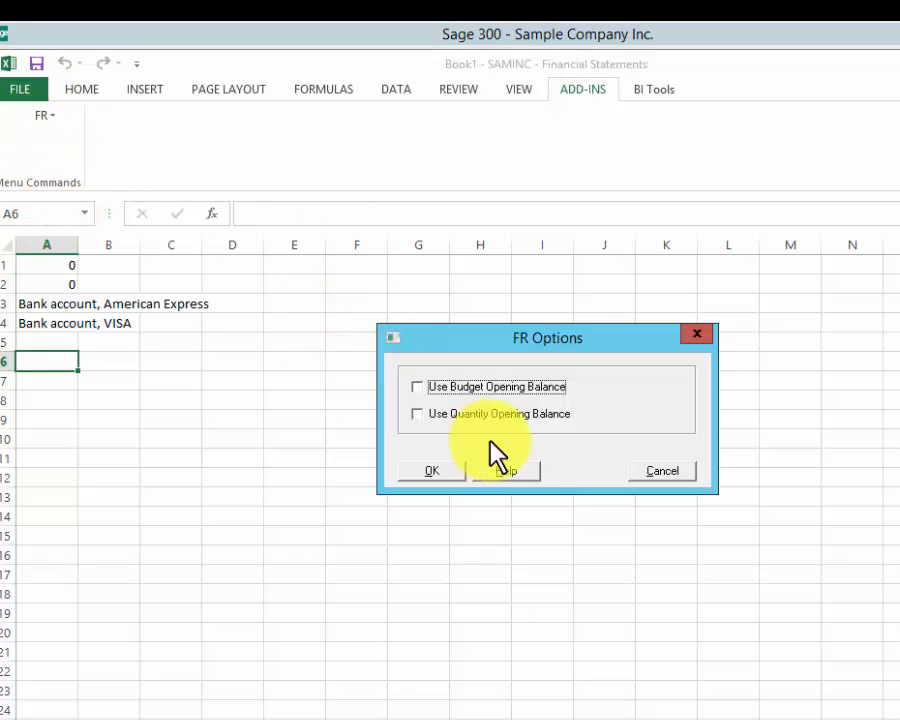
left_click(432, 471)
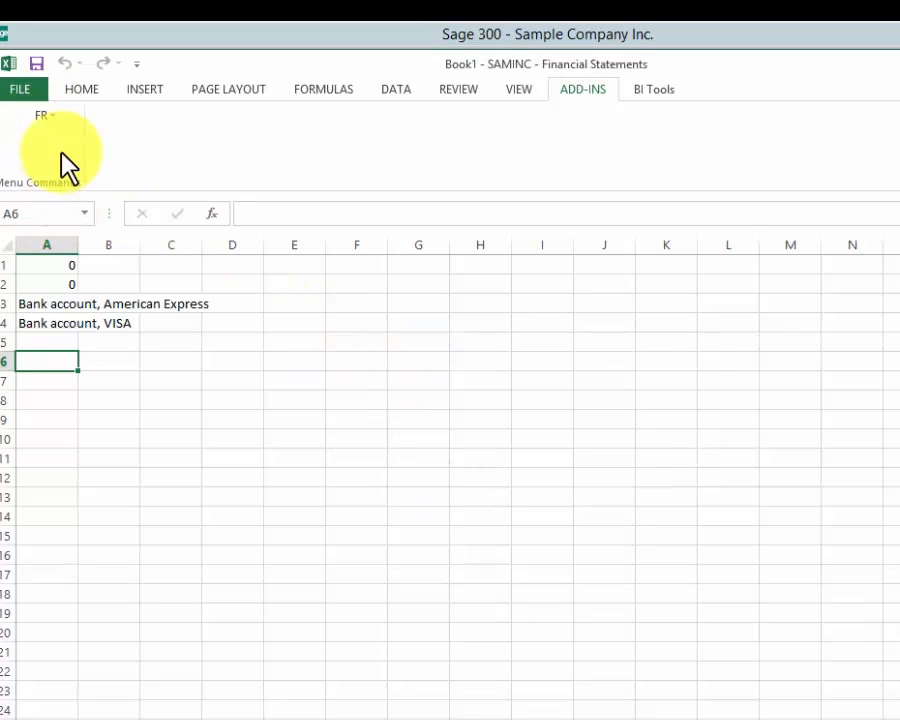
Open FR Help to look over the G/L Statement Designer topic, and close the help window
left_click(43, 112)
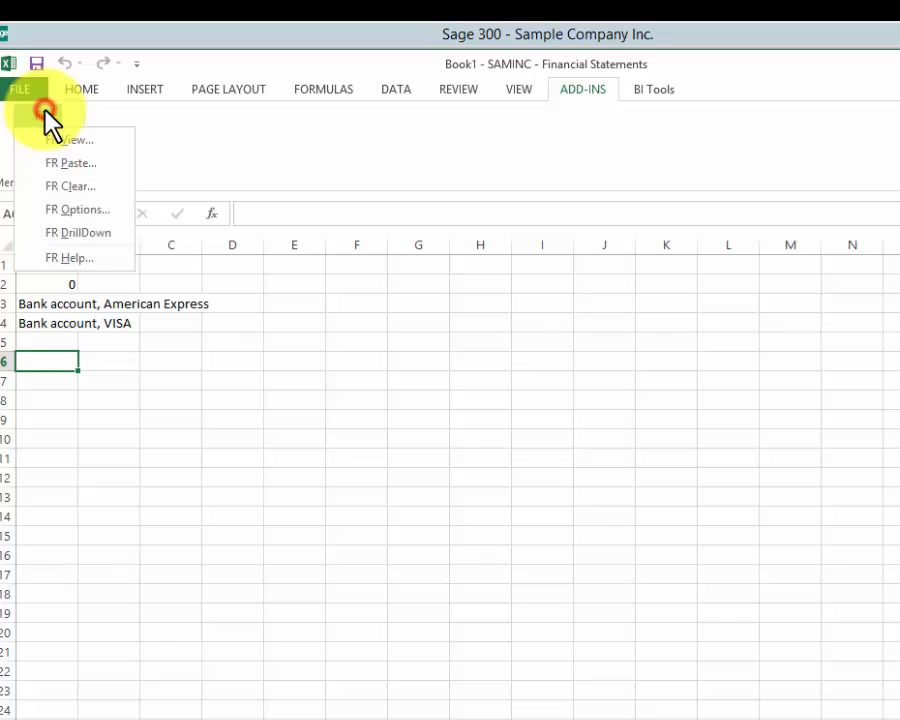
left_click(75, 256)
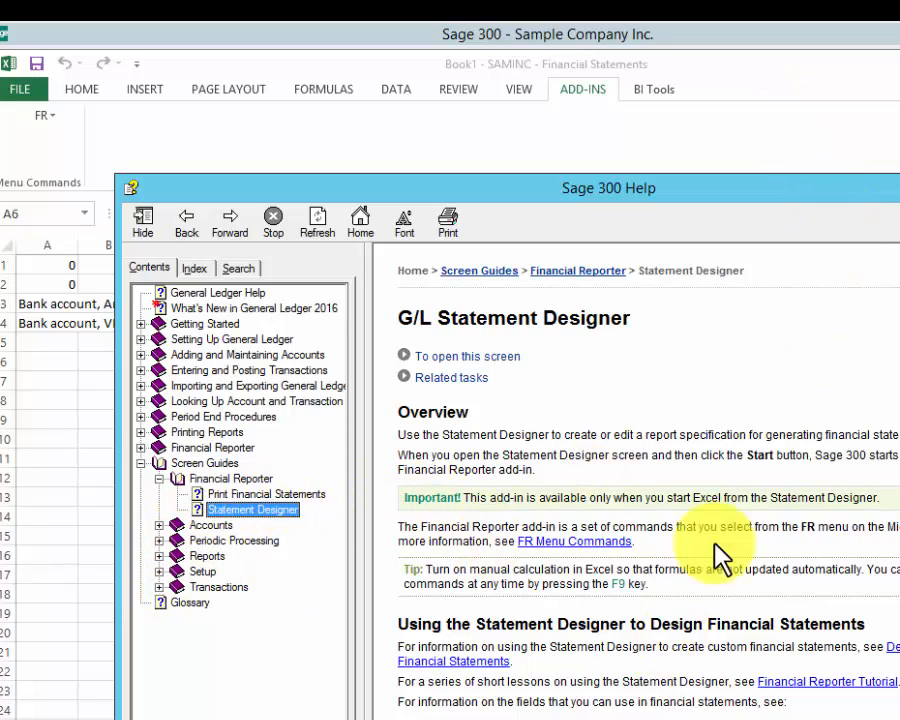
key("alt+F4")
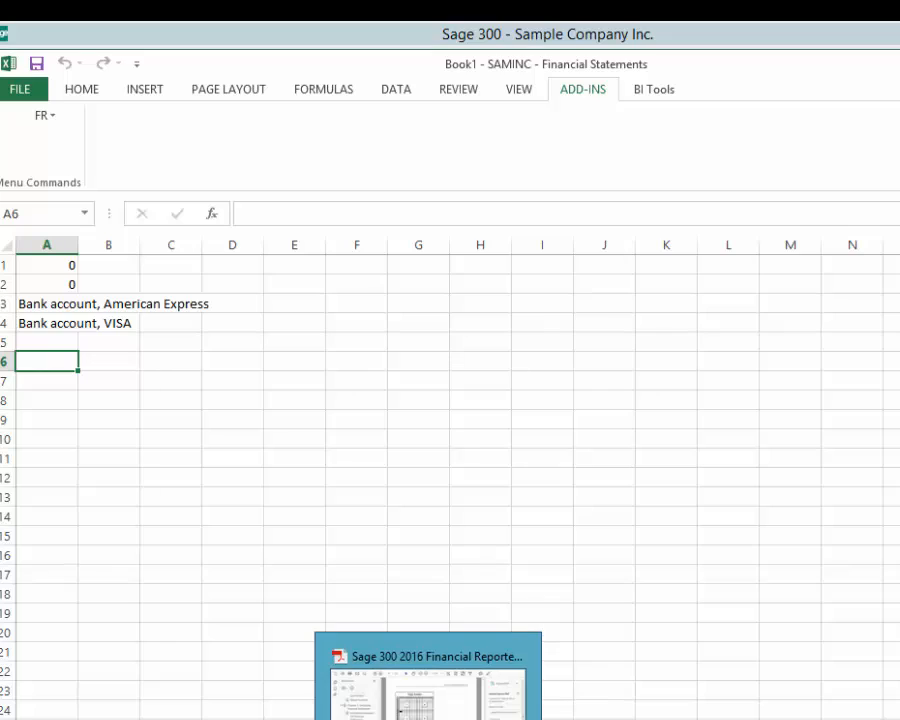
Switch to the Sage 300 2016 Financial Reporter User's Guide in Adobe Acrobat Reader and search it for "optional fields"
left_click(428, 685)
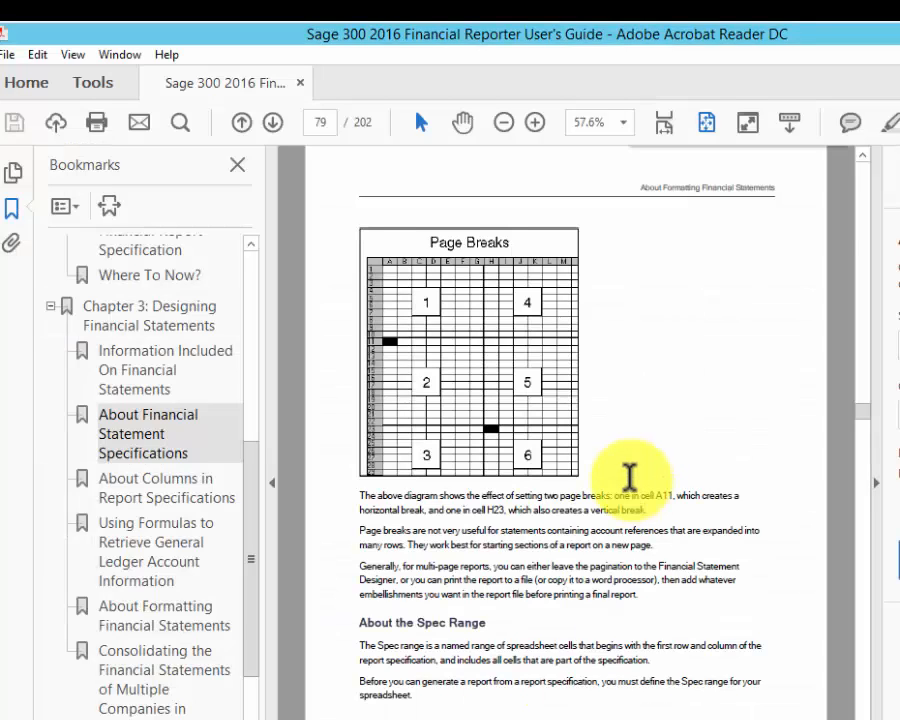
key("ctrl+f")
type("option")
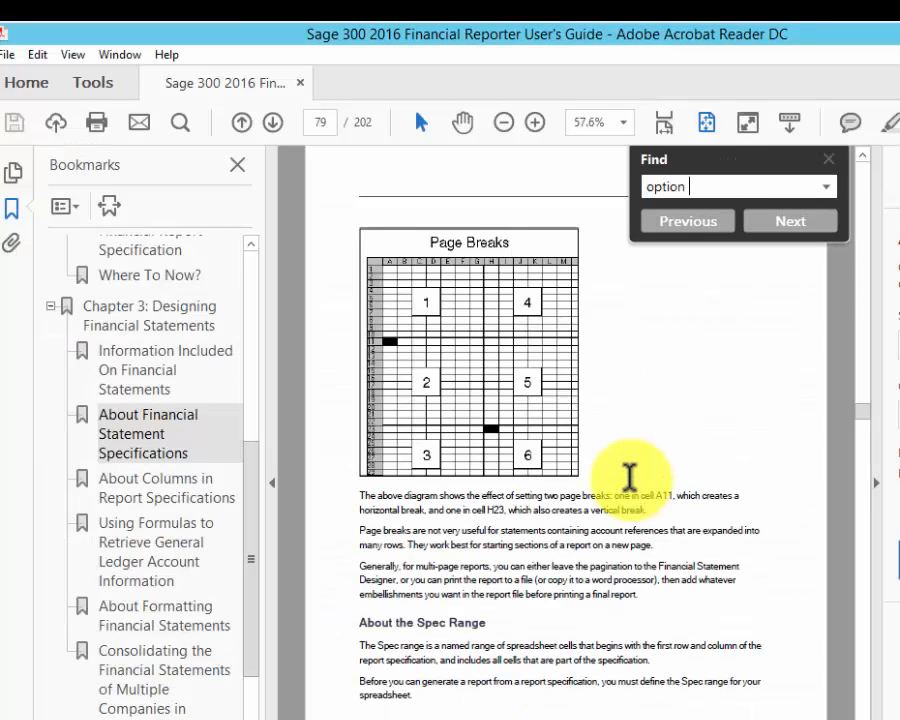
type("al fields")
key("Return")
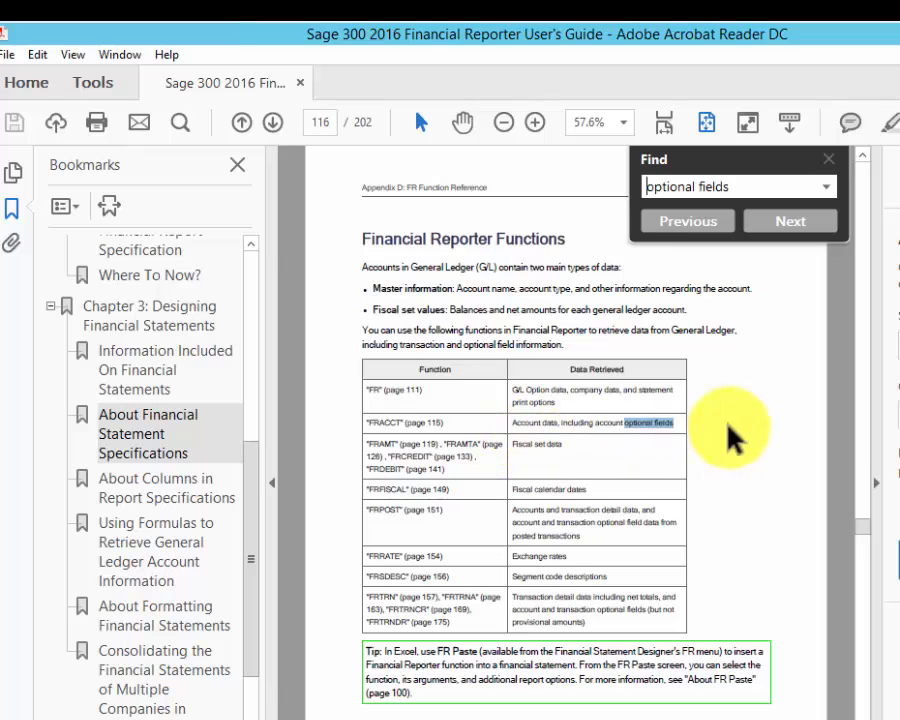
Go through the "optional fields" matches in the FRACCT reference up to the field names for G/L account data on page 122
left_click(789, 234)
left_click(789, 233)
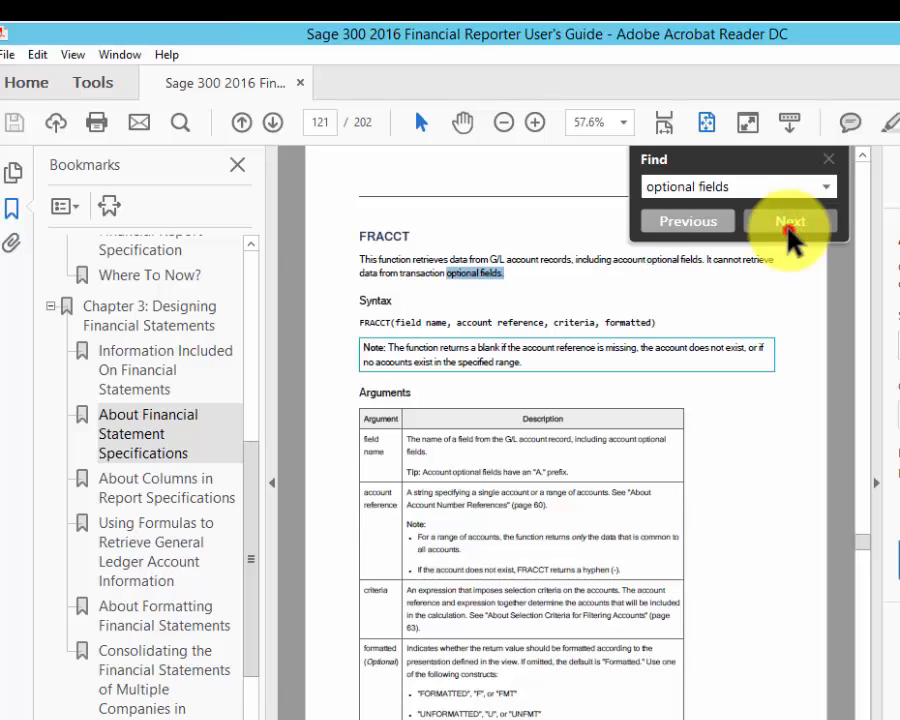
left_click(790, 222)
left_click(789, 226)
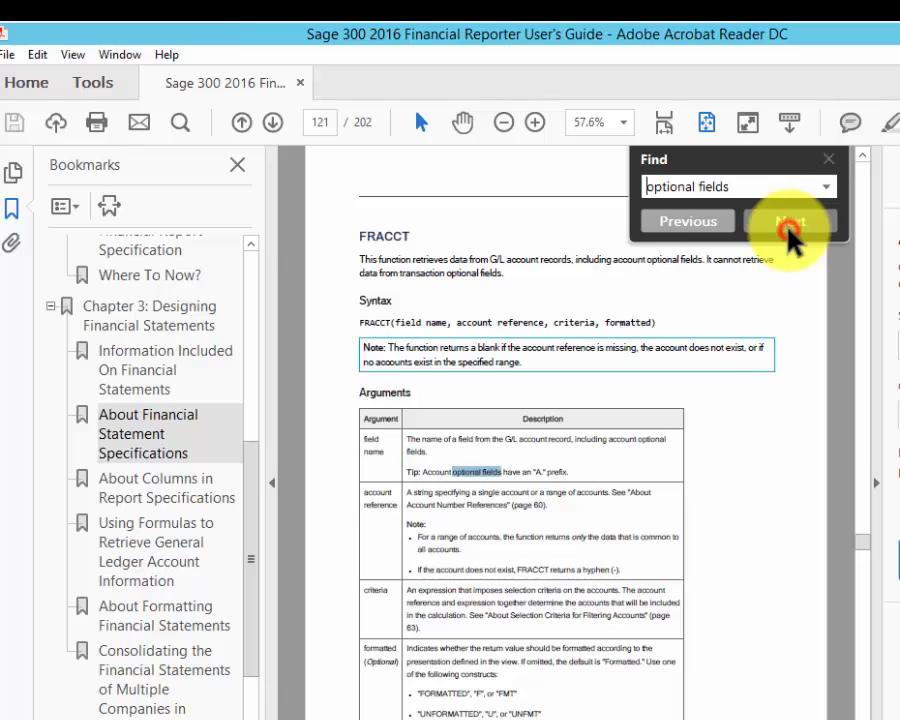
left_click(789, 226)
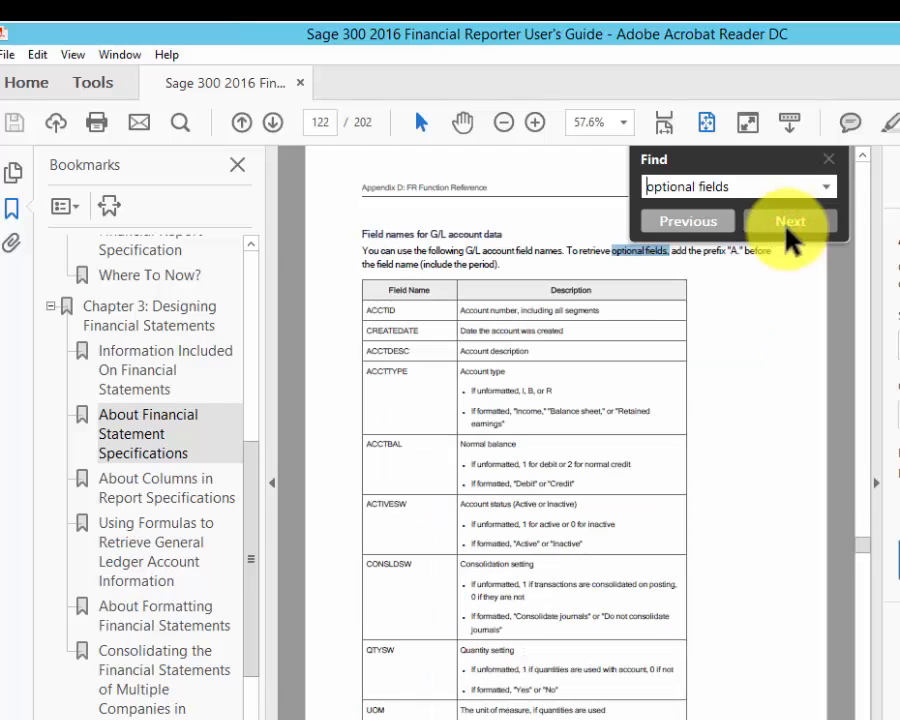